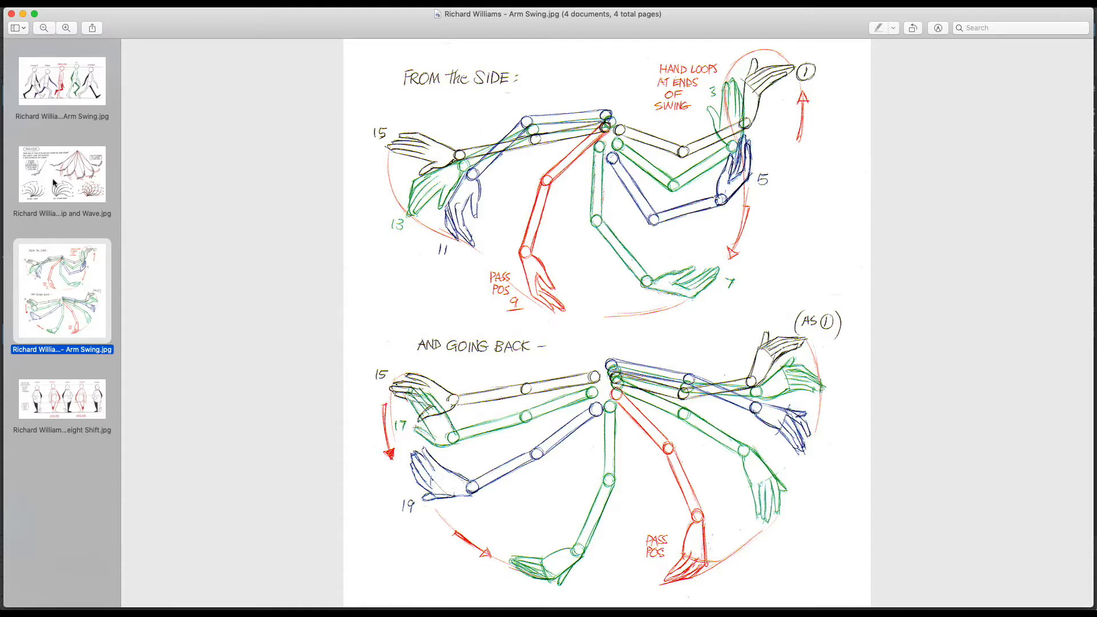
# Review the Whip and Wave reference drawing and the Arm Swing drawing in Preview, and switch to Maya
pyautogui.press('Up')
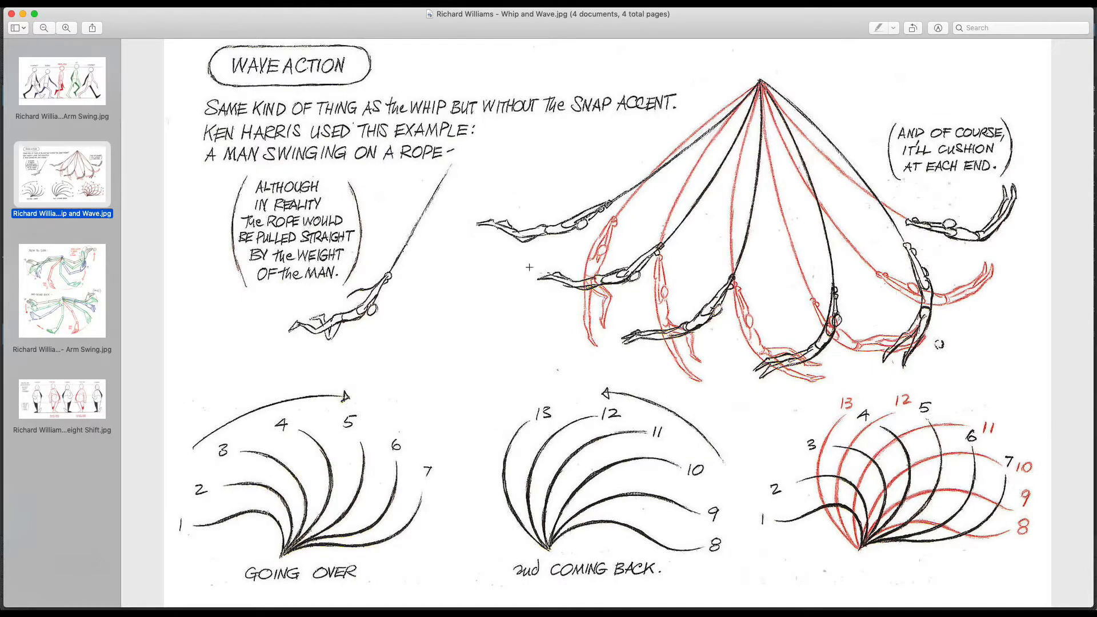
pyautogui.click(42, 292)
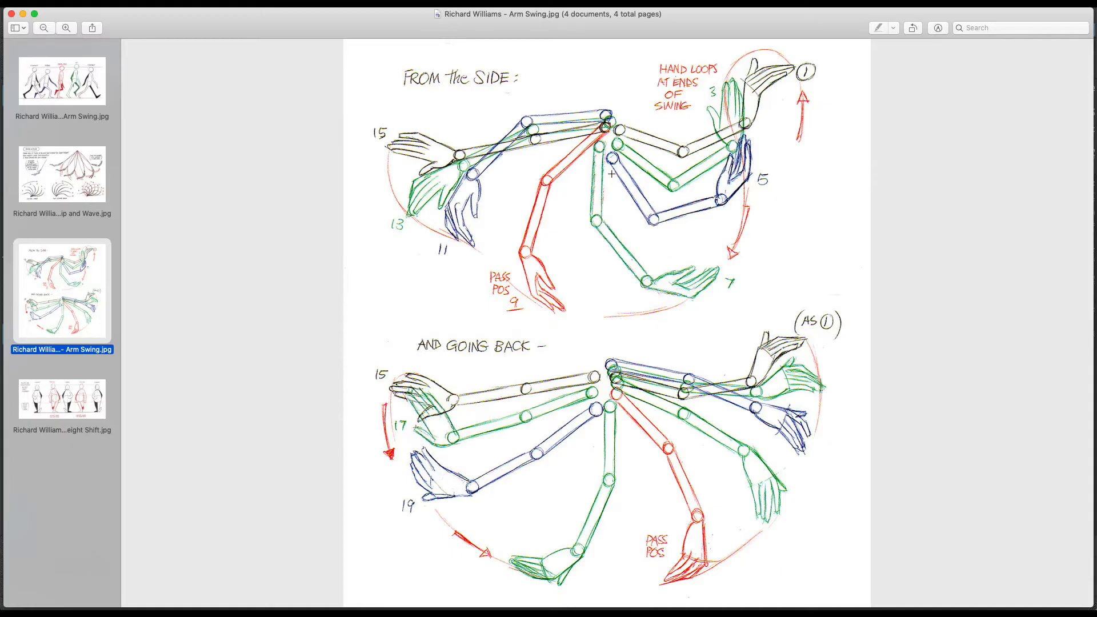
pyautogui.press('super+Tab')
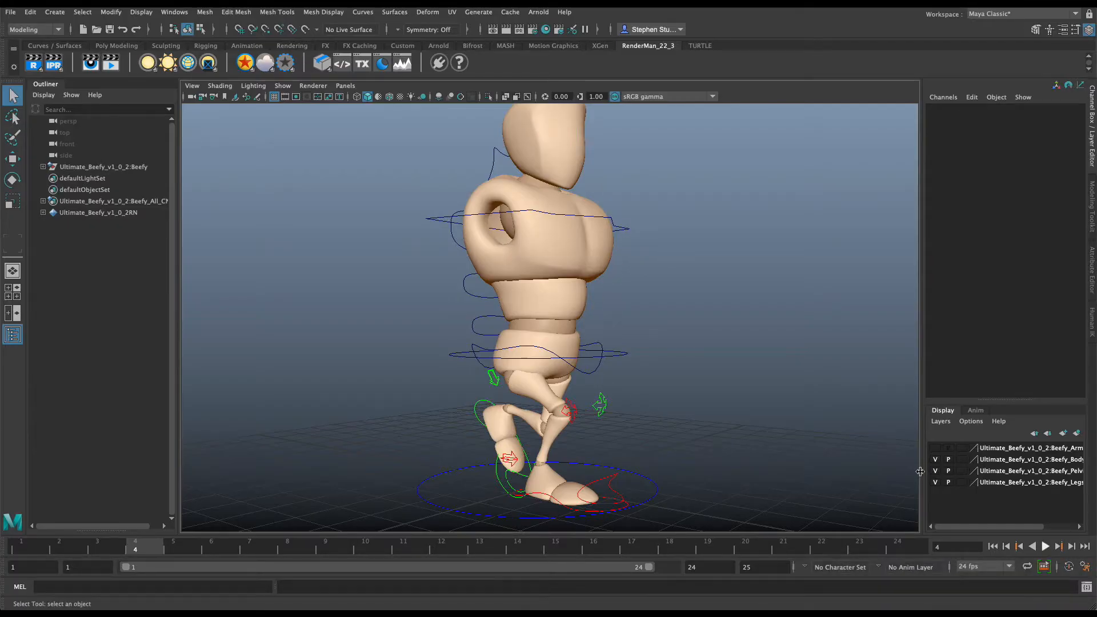
# Play the walk cycle, stop it at frame 24, and make the rig's arms layer visible
pyautogui.hotkey('alt', 'v')
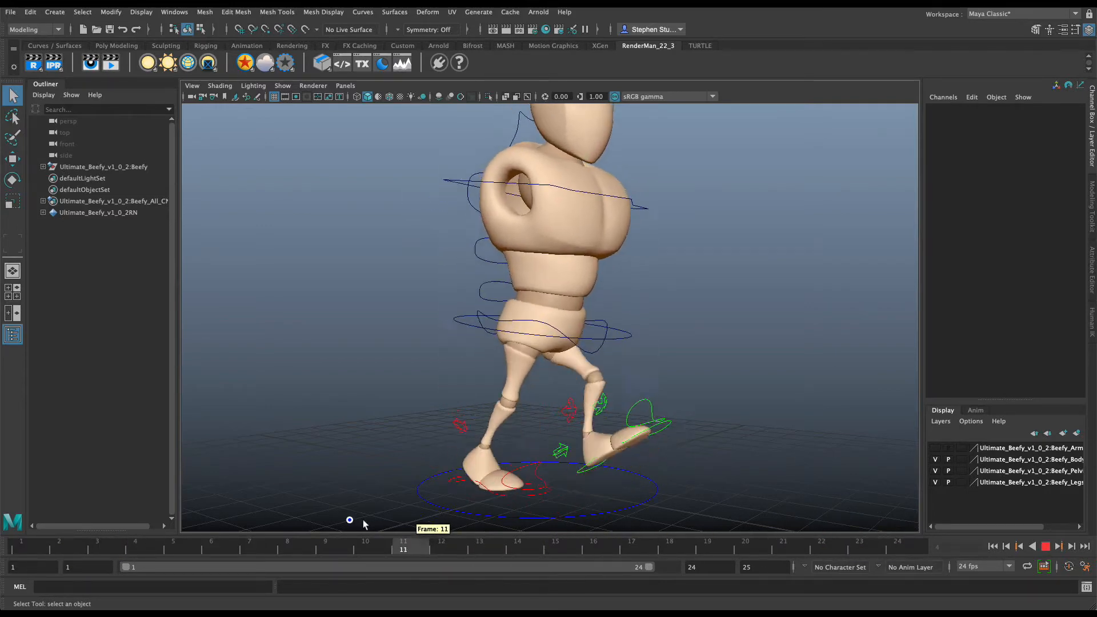
pyautogui.click(899, 543)
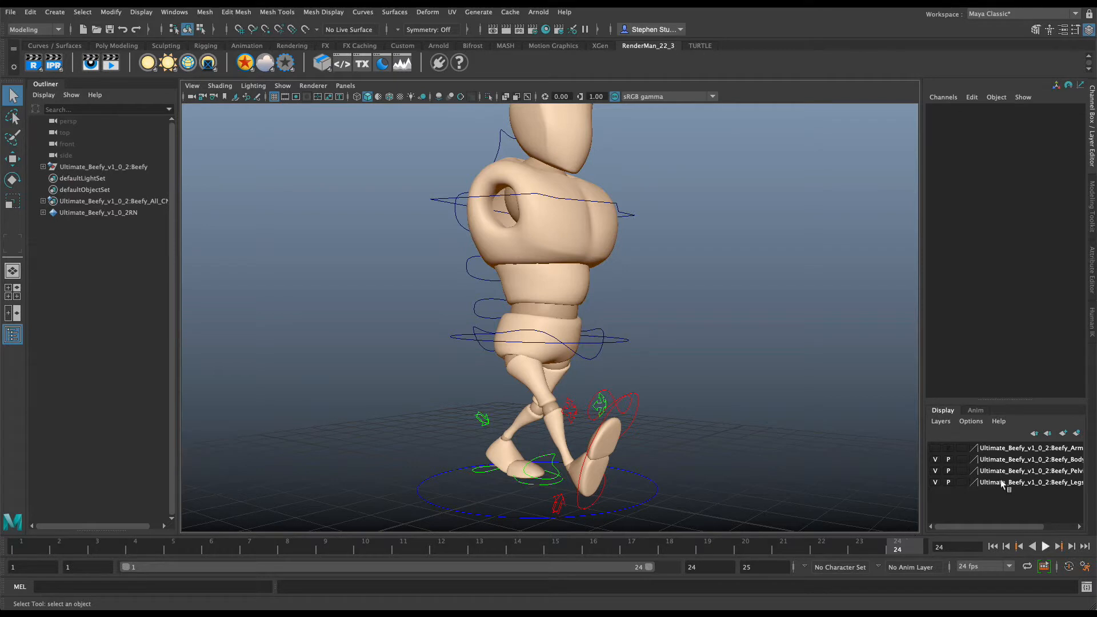
pyautogui.click(936, 449)
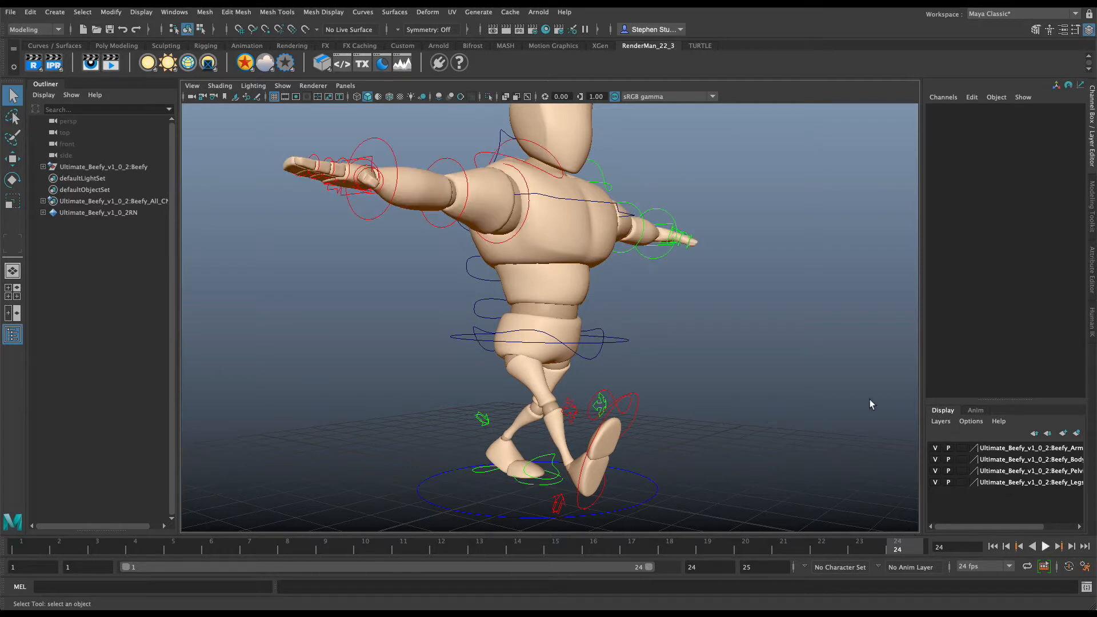
pyautogui.click(934, 448)
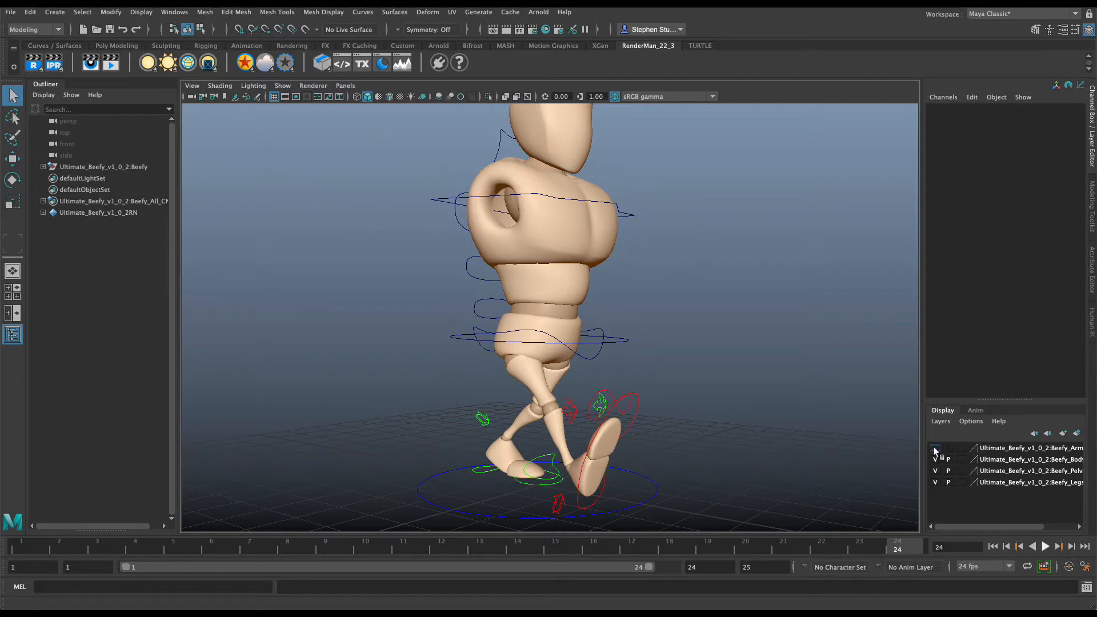
pyautogui.click(935, 448)
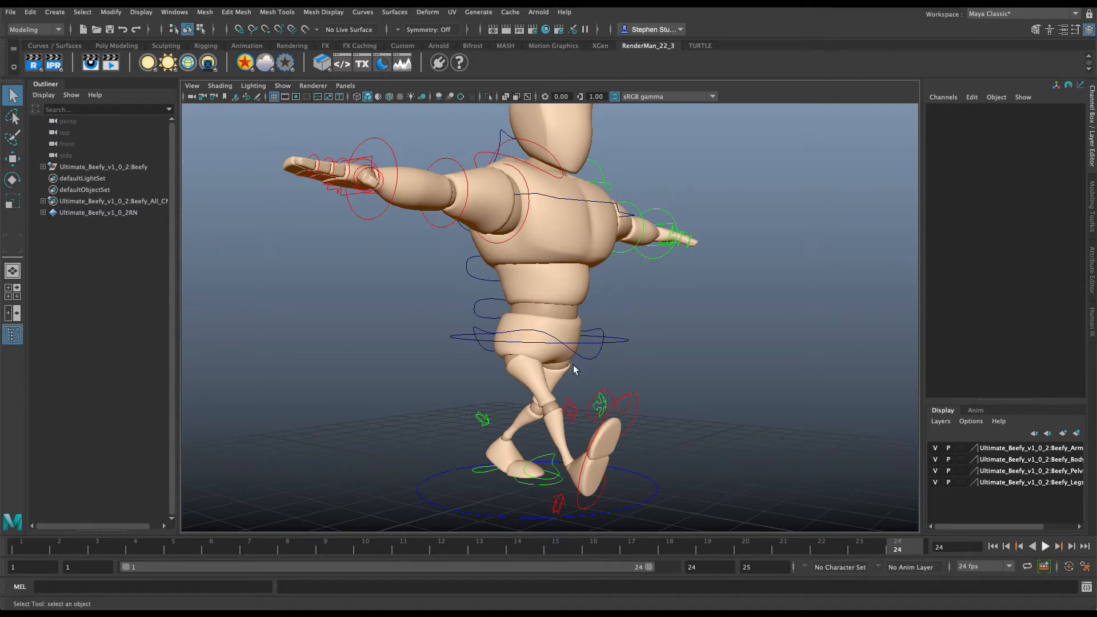
# Go to the down pose at frame 4 and compare it with the Arm Swing reference drawing in Preview
pyautogui.keyDown('alt'); pyautogui.moveTo(631, 339); pyautogui.dragTo(605, 343); pyautogui.keyUp('alt')
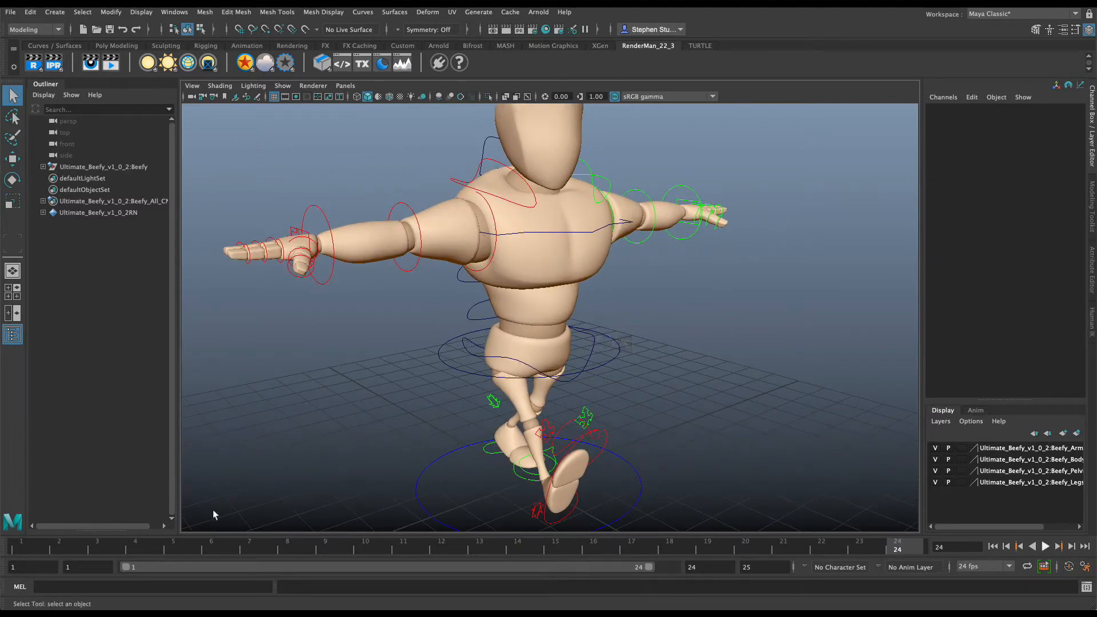
pyautogui.click(136, 548)
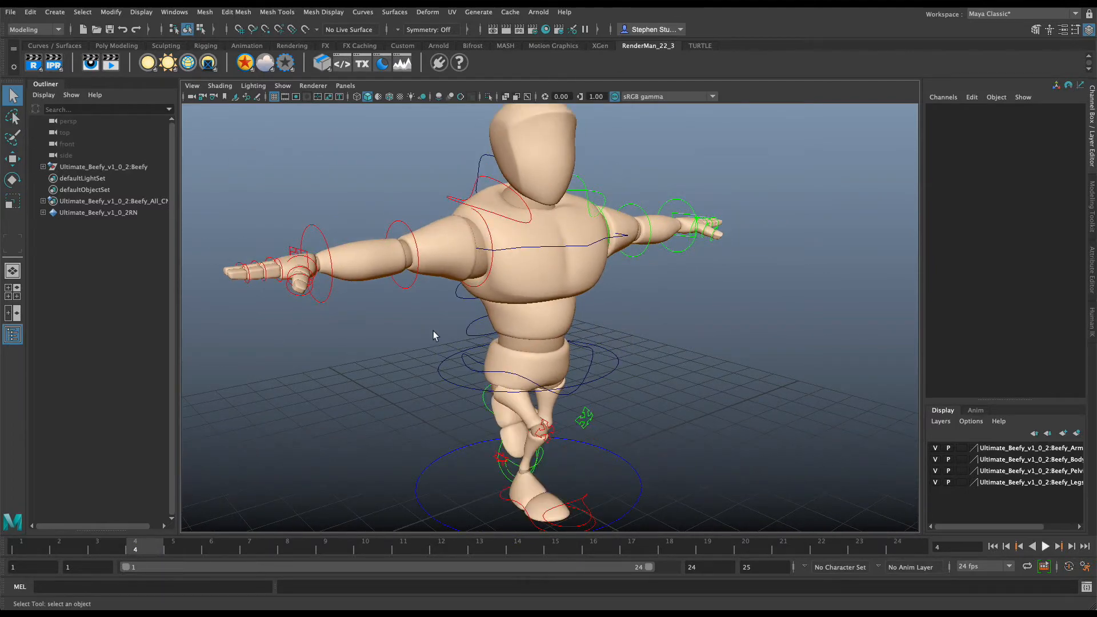
pyautogui.keyDown('alt'); pyautogui.moveTo(438, 334); pyautogui.dragTo(458, 316); pyautogui.keyUp('alt')
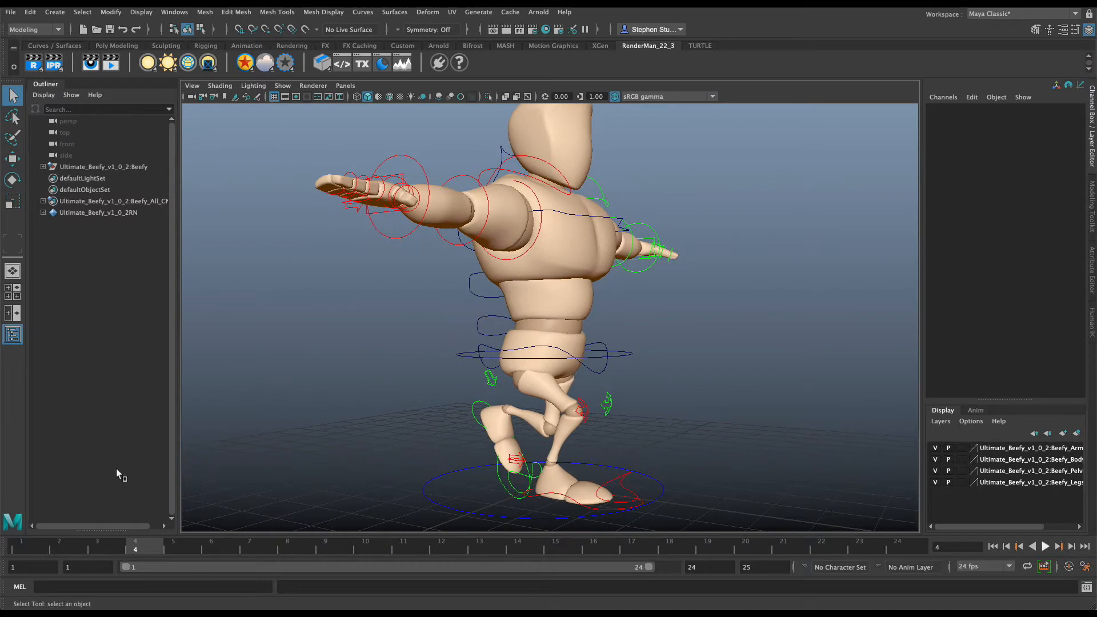
pyautogui.click(27, 552)
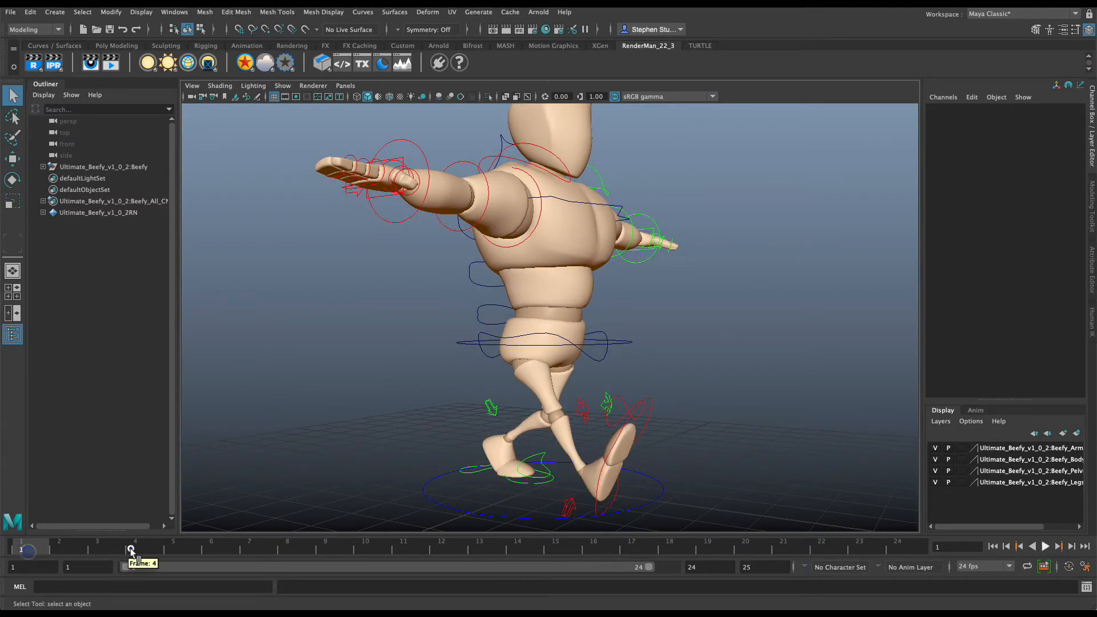
pyautogui.click(131, 550)
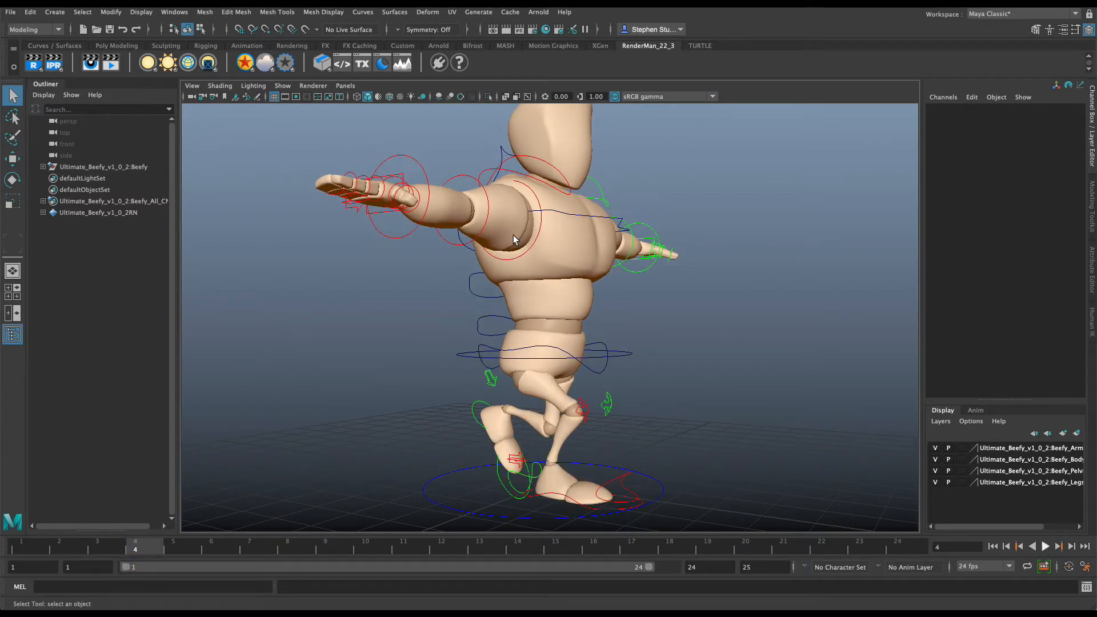
pyautogui.press('super+Tab')
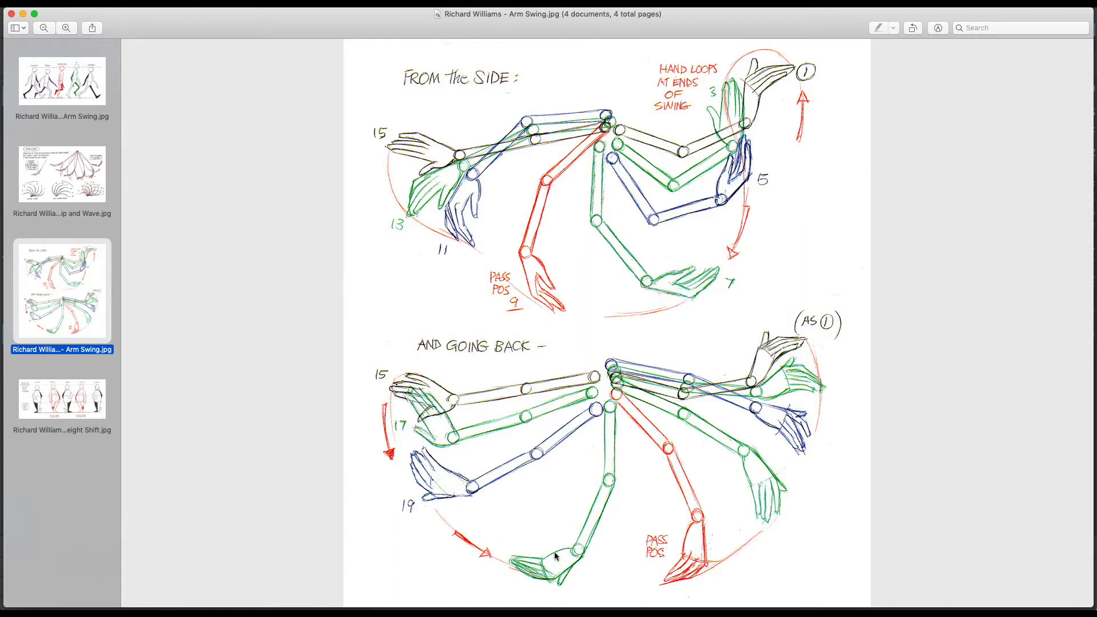
pyautogui.press('super+Tab')
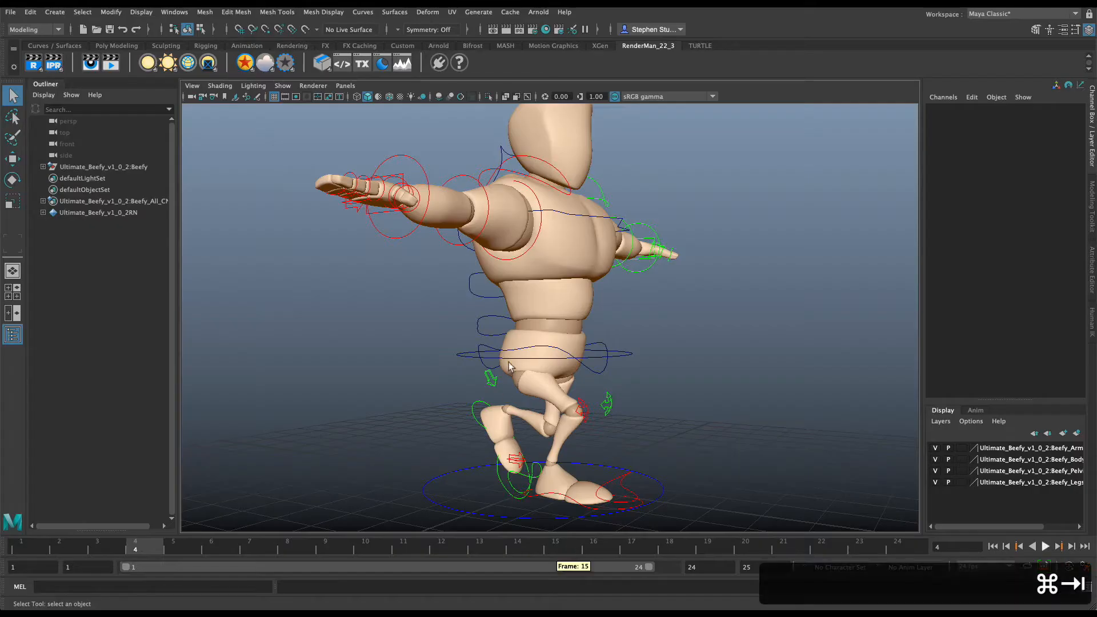
pyautogui.click(529, 250)
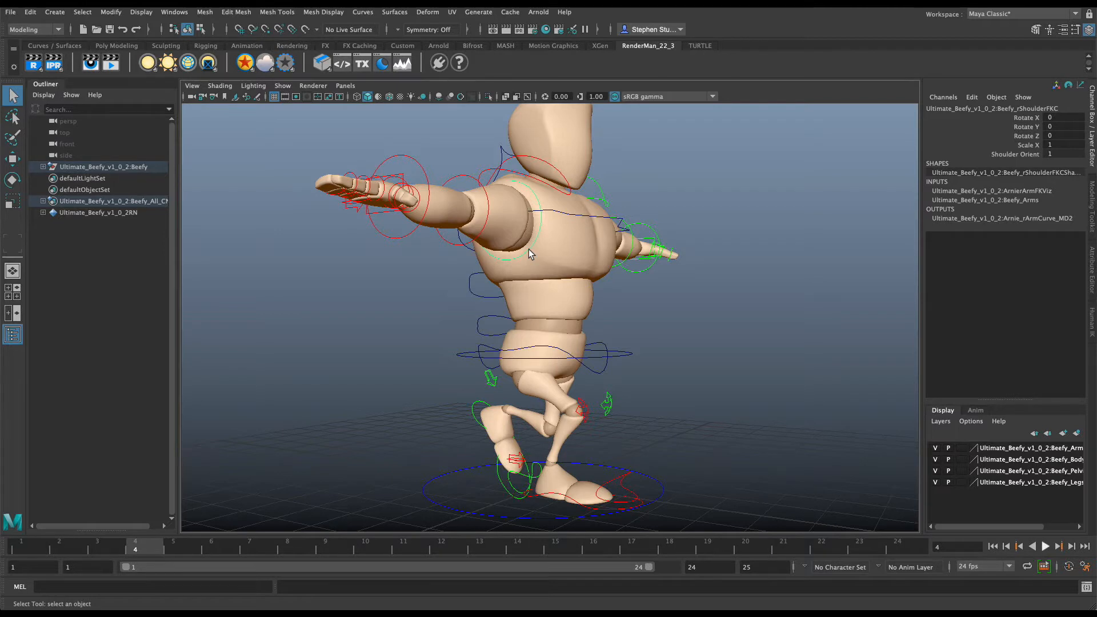
pyautogui.press('w')
pyautogui.press('e')
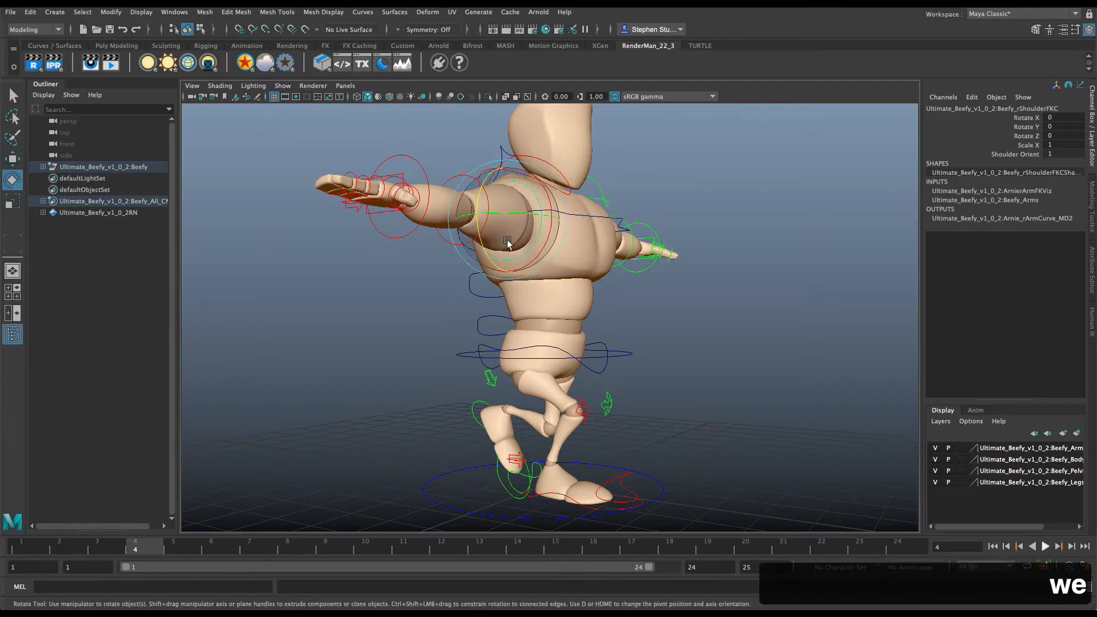
pyautogui.moveTo(485, 205); pyautogui.dragTo(490, 264)
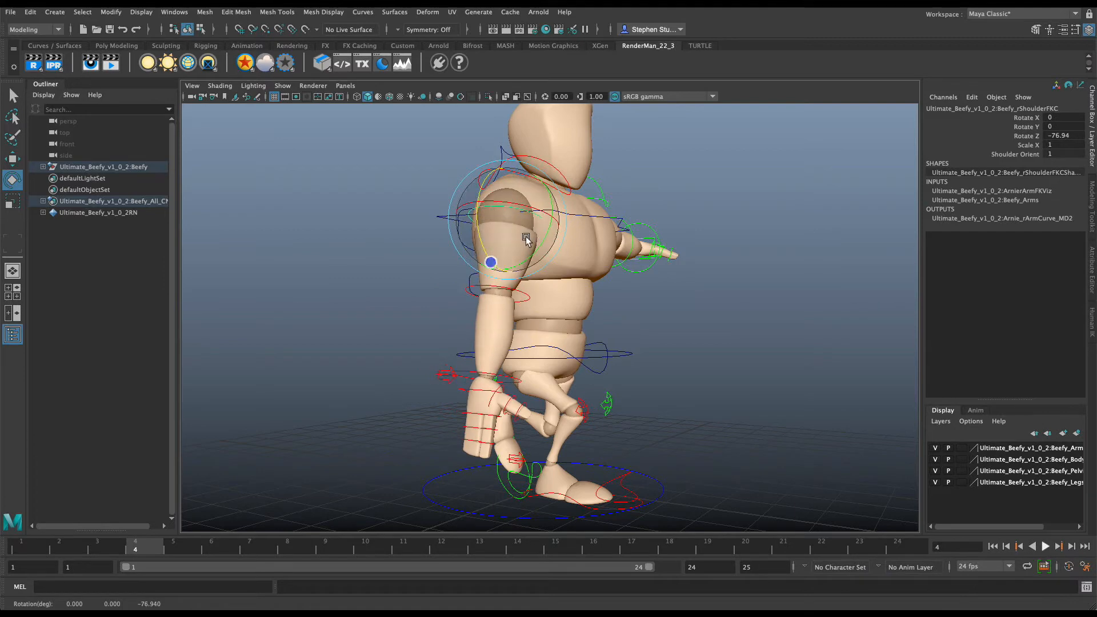
pyautogui.moveTo(539, 239); pyautogui.dragTo(539, 246)
pyautogui.moveTo(523, 265); pyautogui.dragTo(528, 258)
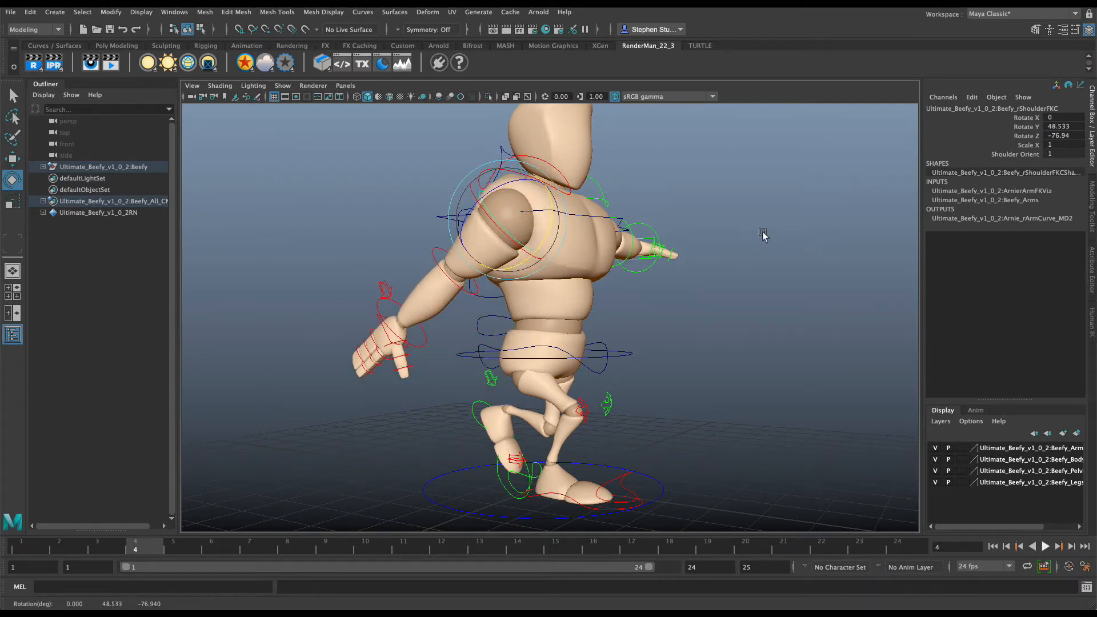
pyautogui.press('super+z')
pyautogui.press('super+z')
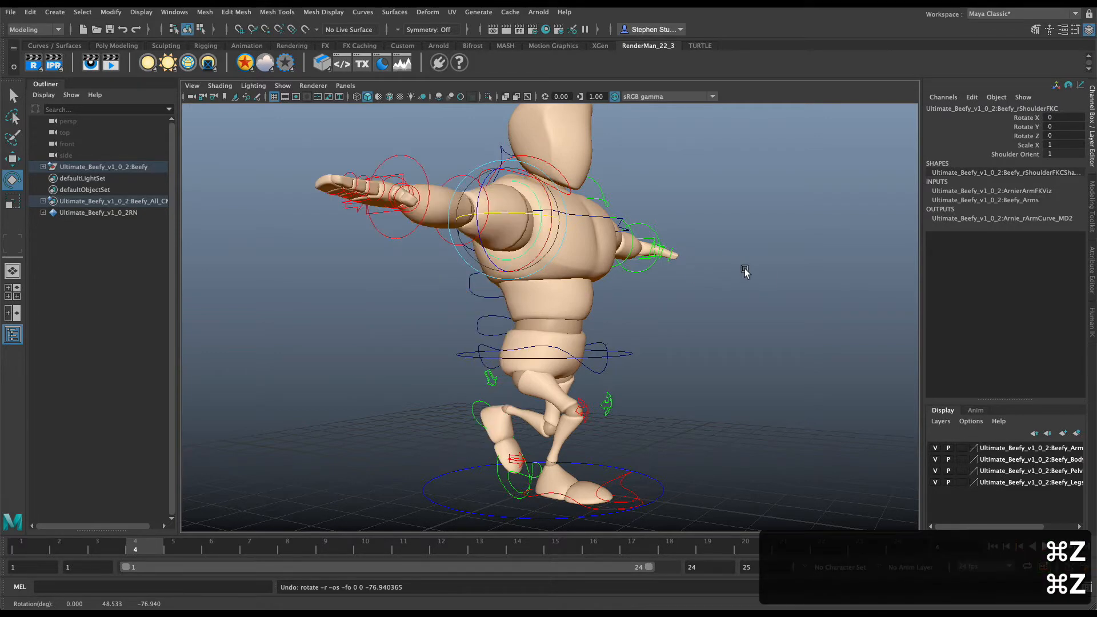
# Lower both arms to the character's sides by rotating both shoulder controls to about -82.1 in Z
pyautogui.keyDown('alt'); pyautogui.moveTo(743, 269); pyautogui.dragTo(684, 287); pyautogui.keyUp('alt')
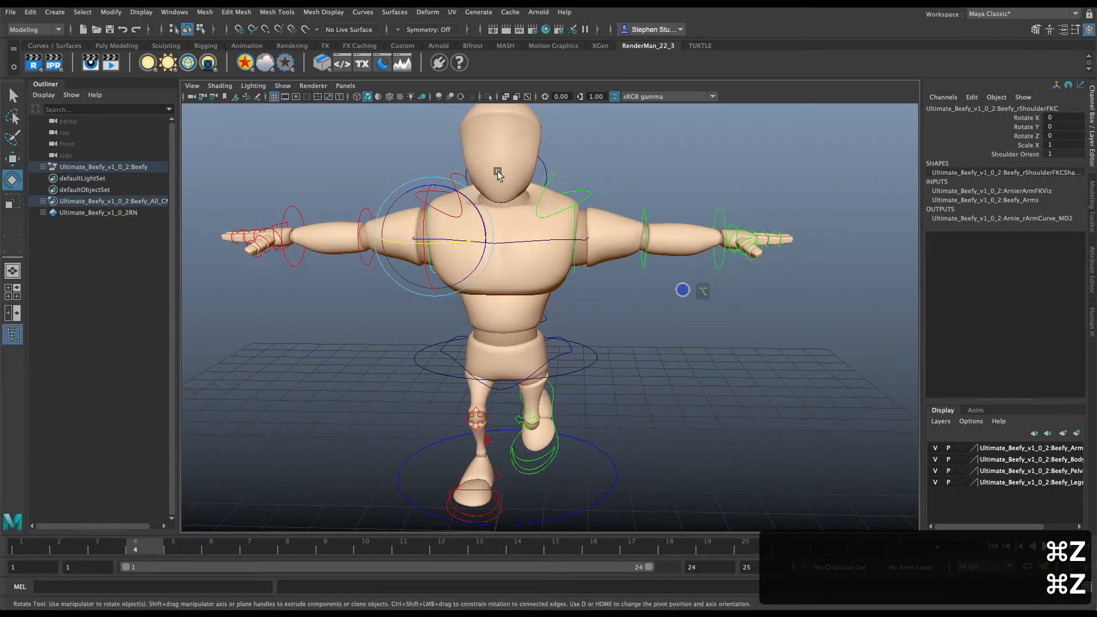
pyautogui.click(576, 207)
pyautogui.moveTo(576, 207); pyautogui.dragTo(615, 267)
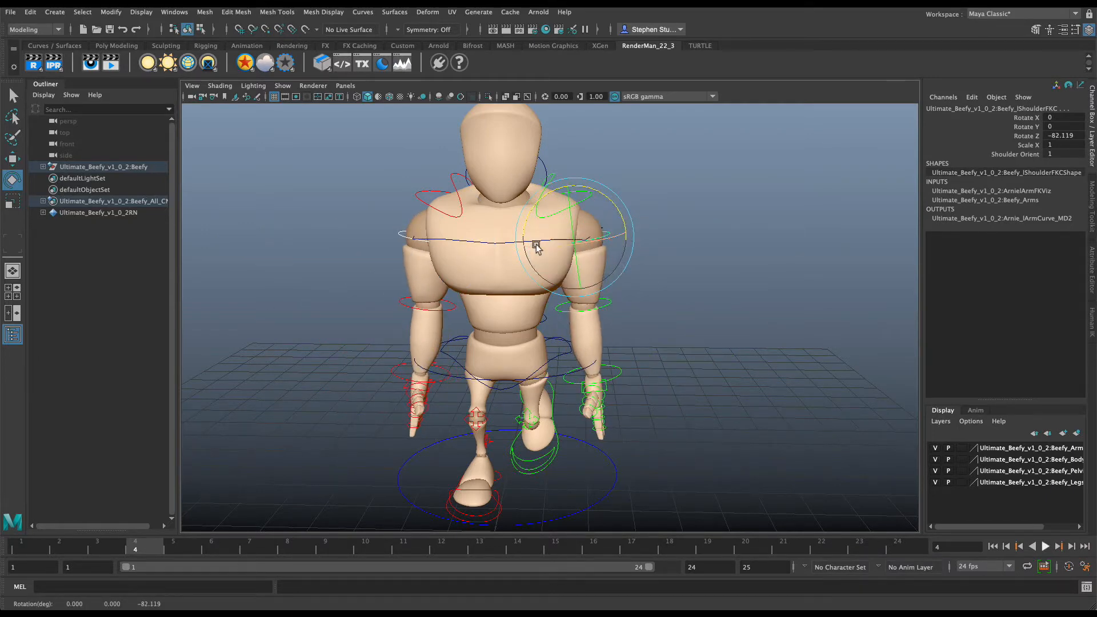
pyautogui.keyDown('alt'); pyautogui.moveTo(467, 279); pyautogui.dragTo(502, 284); pyautogui.keyUp('alt')
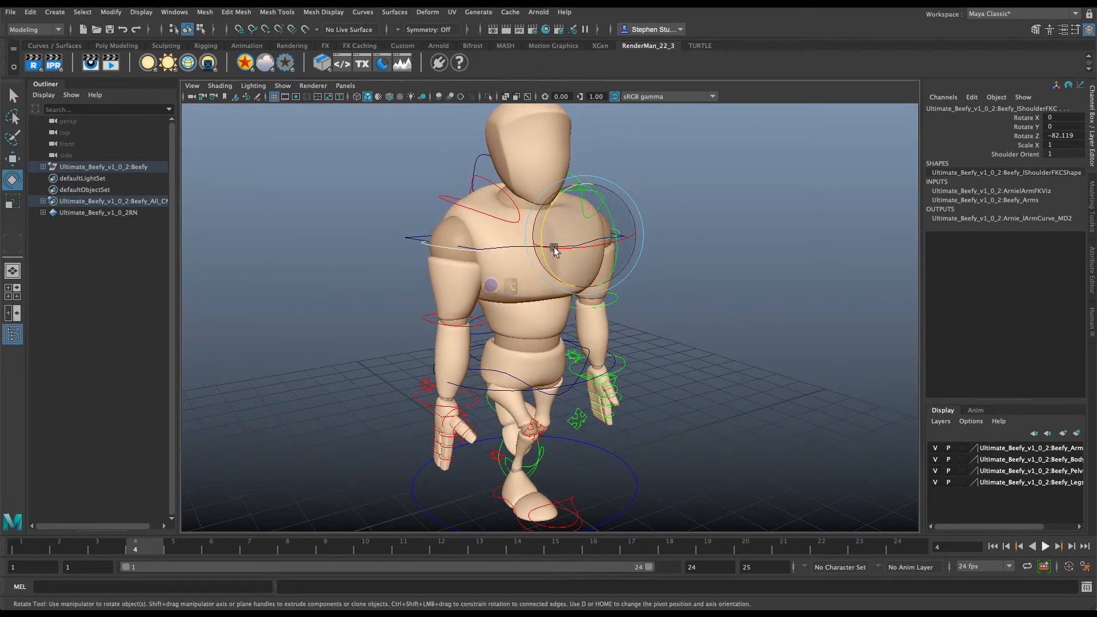
pyautogui.click(353, 328)
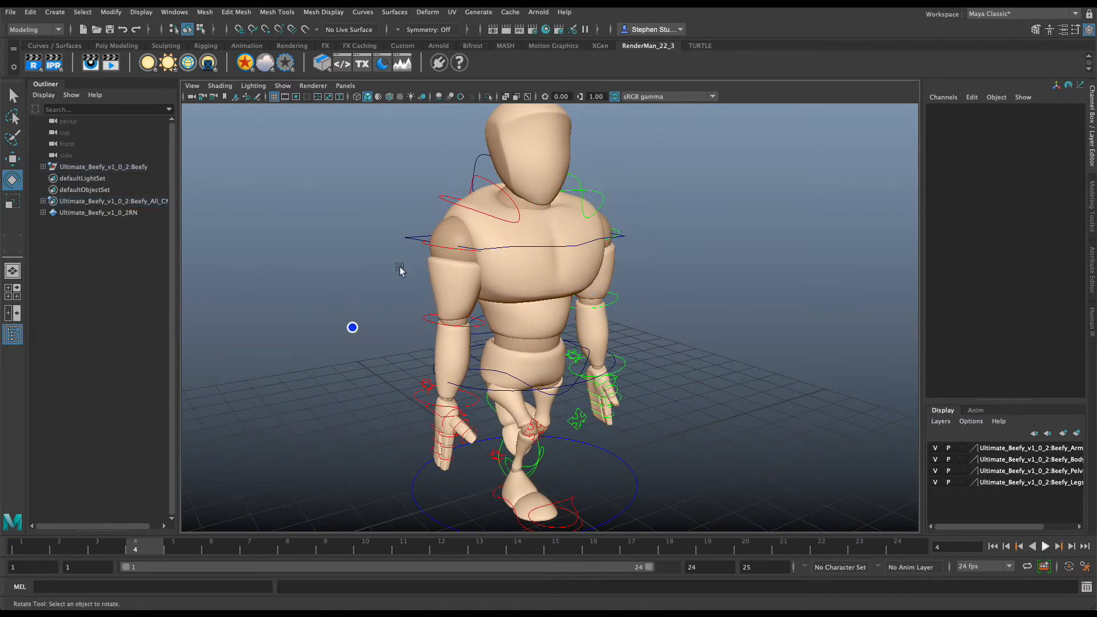
# Following the Walk Cycle Arm Swing reference in Preview, swing the right shoulder backward to about 62.5 in Rotate Y and key it at frame 4
pyautogui.click(441, 249)
pyautogui.keyDown('alt'); pyautogui.moveTo(443, 252); pyautogui.dragTo(528, 367); pyautogui.keyUp('alt')
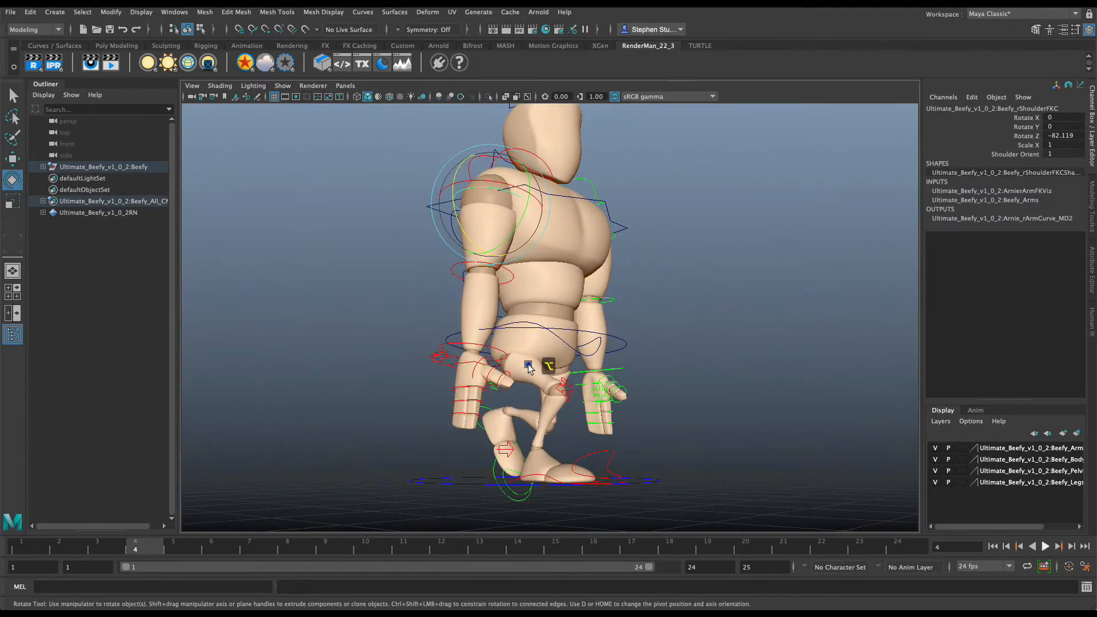
pyautogui.press('super+Tab')
pyautogui.click(57, 90)
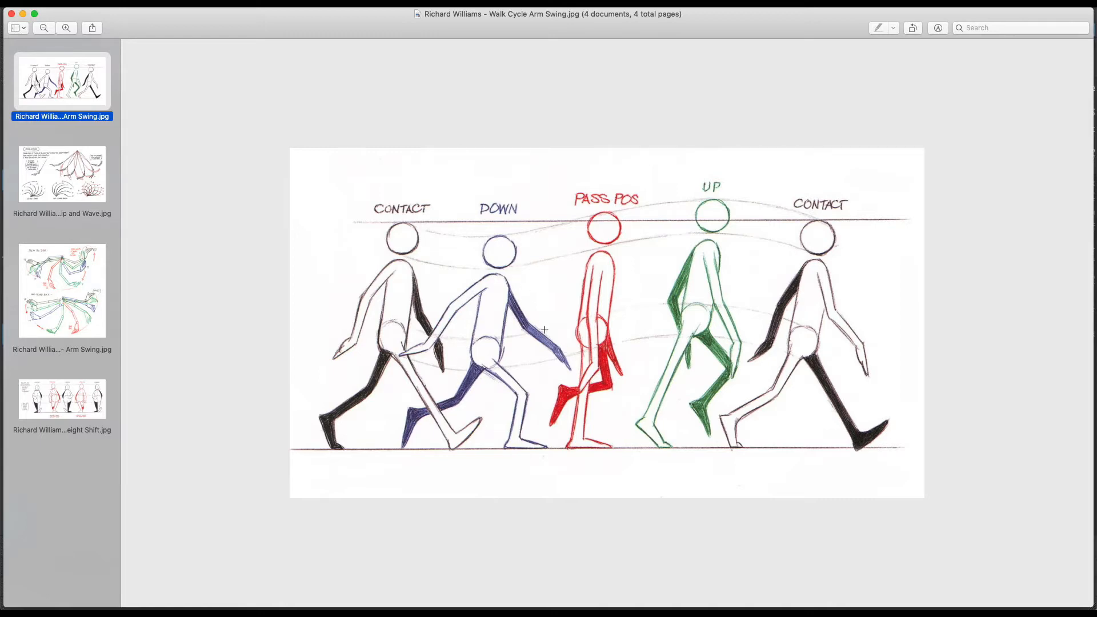
pyautogui.press('super+Tab')
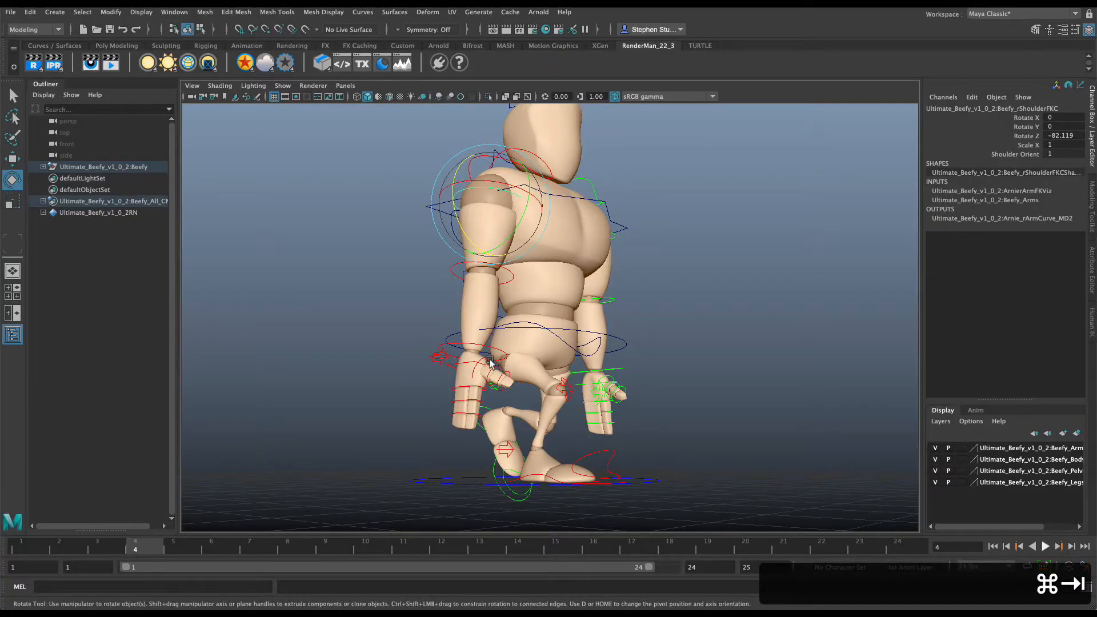
pyautogui.keyDown('alt'); pyautogui.moveTo(490, 362); pyautogui.dragTo(641, 413); pyautogui.keyUp('alt')
pyautogui.moveTo(566, 250); pyautogui.dragTo(519, 274)
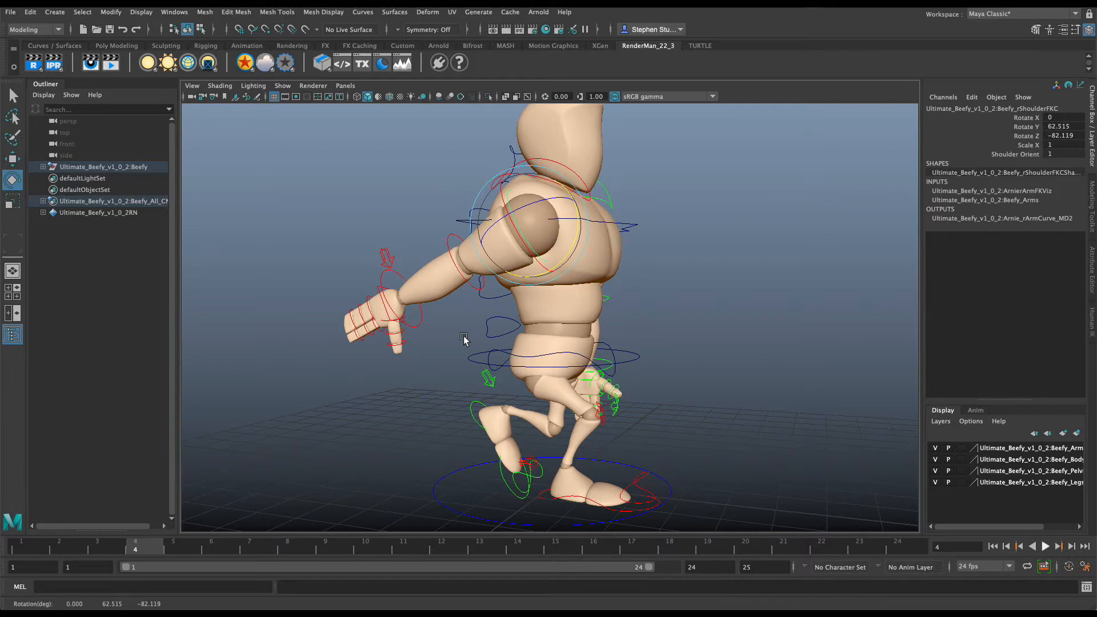
pyautogui.press('s')
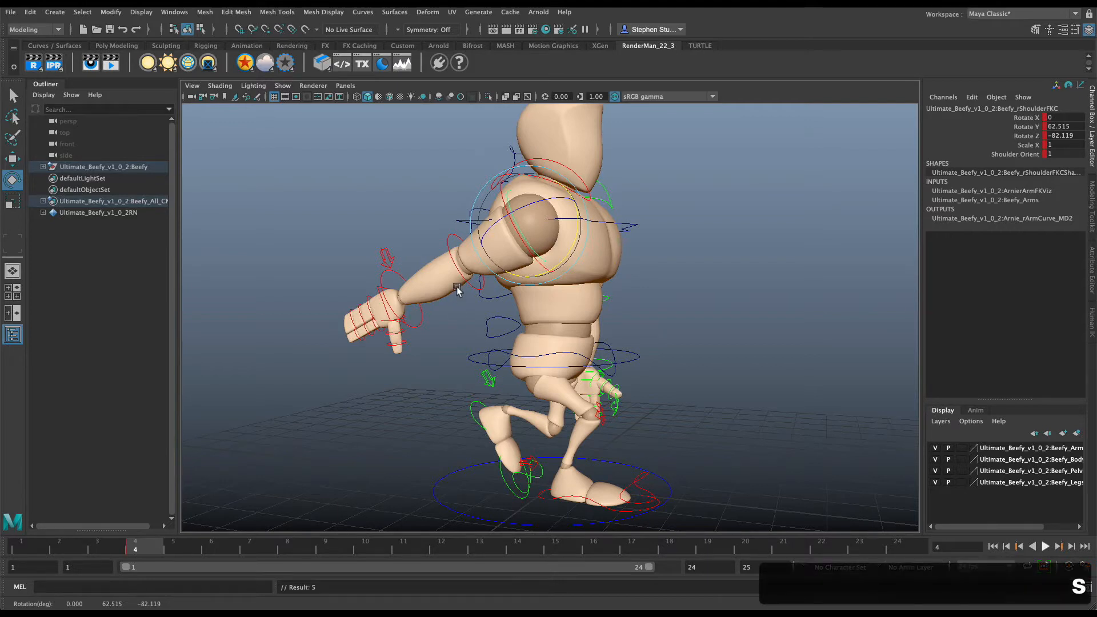
# Rotate the right wrist control to about 49.3 in X and key it at frame 4
pyautogui.click(423, 321)
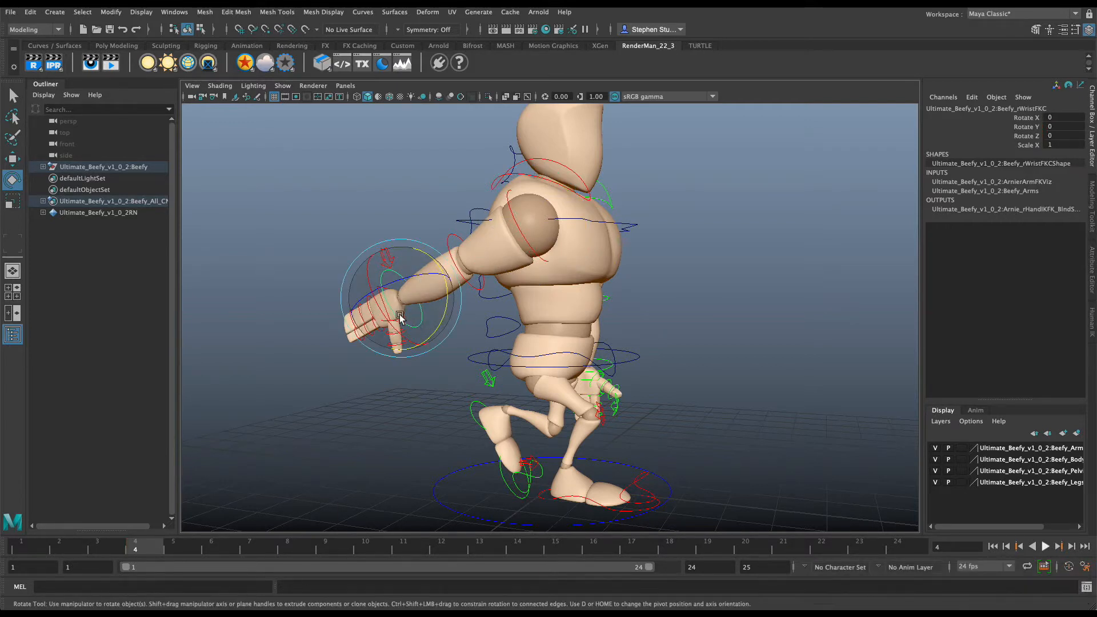
pyautogui.moveTo(401, 316); pyautogui.dragTo(370, 283)
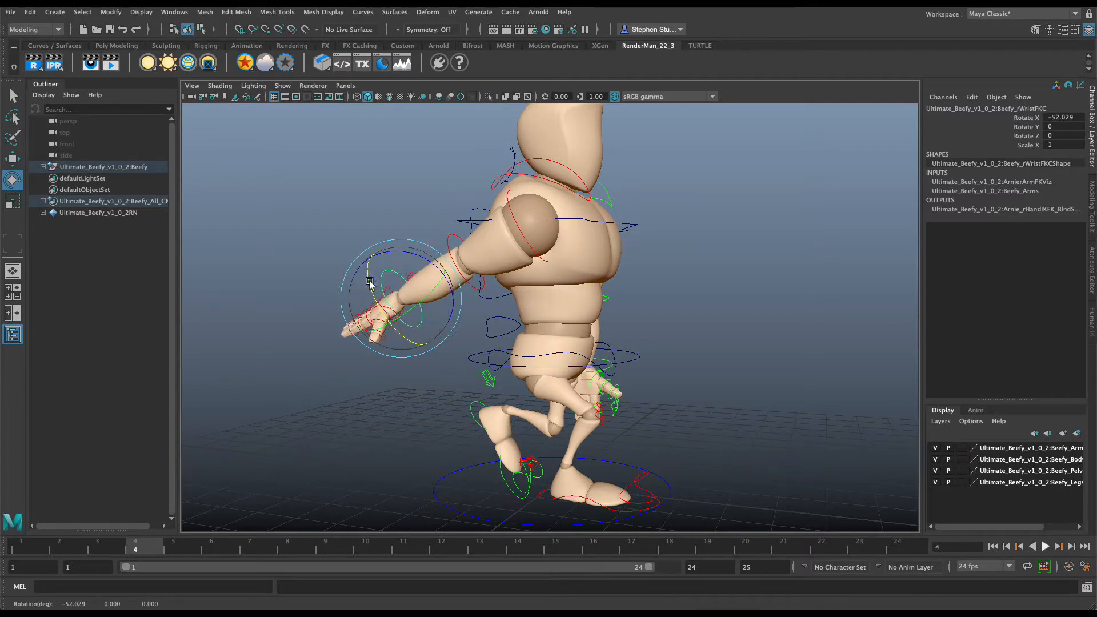
pyautogui.moveTo(370, 272)
pyautogui.mouseDown()
pyautogui.moveTo(384, 309)
pyautogui.moveTo(416, 334)
pyautogui.moveTo(507, 326)
pyautogui.moveTo(441, 319)
pyautogui.moveTo(521, 336)
pyautogui.moveTo(348, 330)
pyautogui.moveTo(443, 325)
pyautogui.moveTo(436, 334)
pyautogui.mouseUp()
pyautogui.press('s')
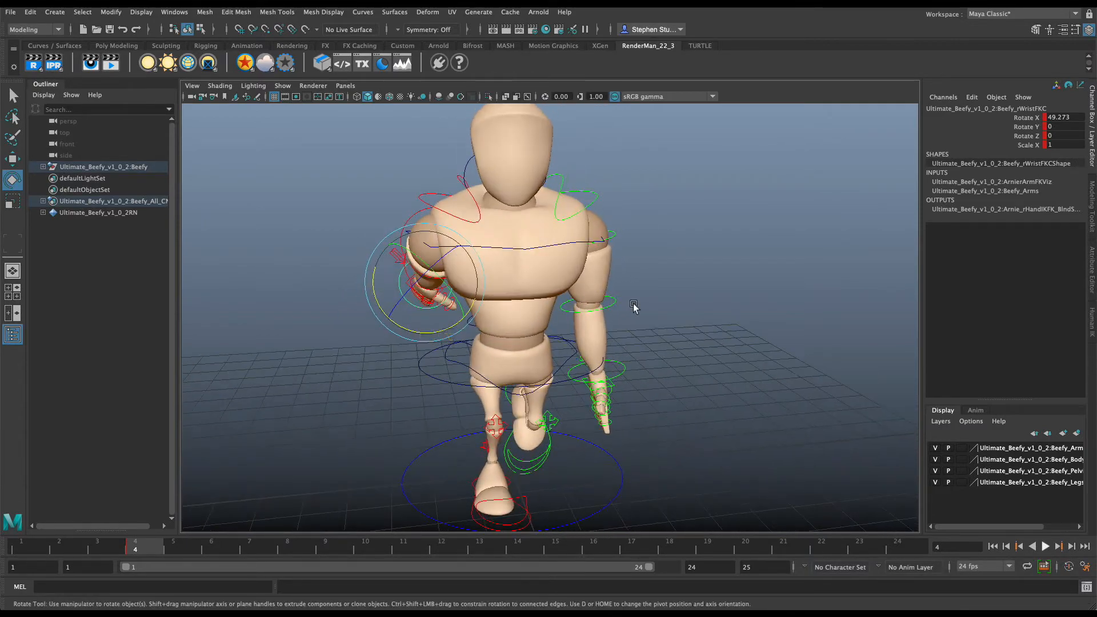
# Swing the left arm forward by rotating its shoulder control to about -57.1 in Y, and key it at frame 4
pyautogui.keyDown('alt'); pyautogui.moveTo(633, 307); pyautogui.dragTo(456, 306); pyautogui.keyUp('alt')
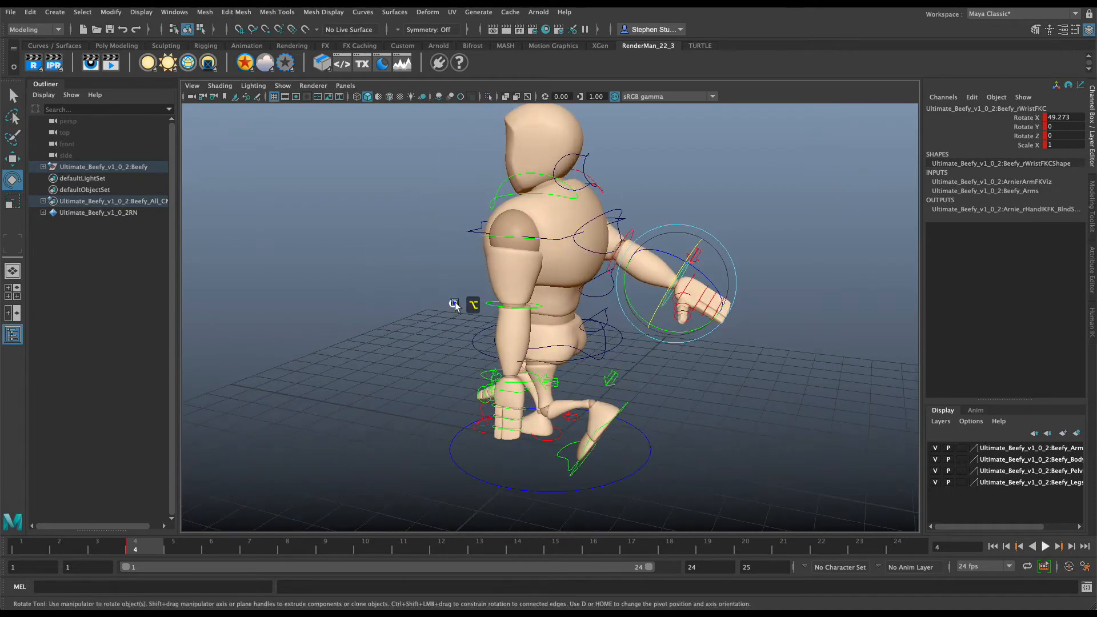
pyautogui.click(497, 237)
pyautogui.moveTo(556, 271); pyautogui.dragTo(507, 291)
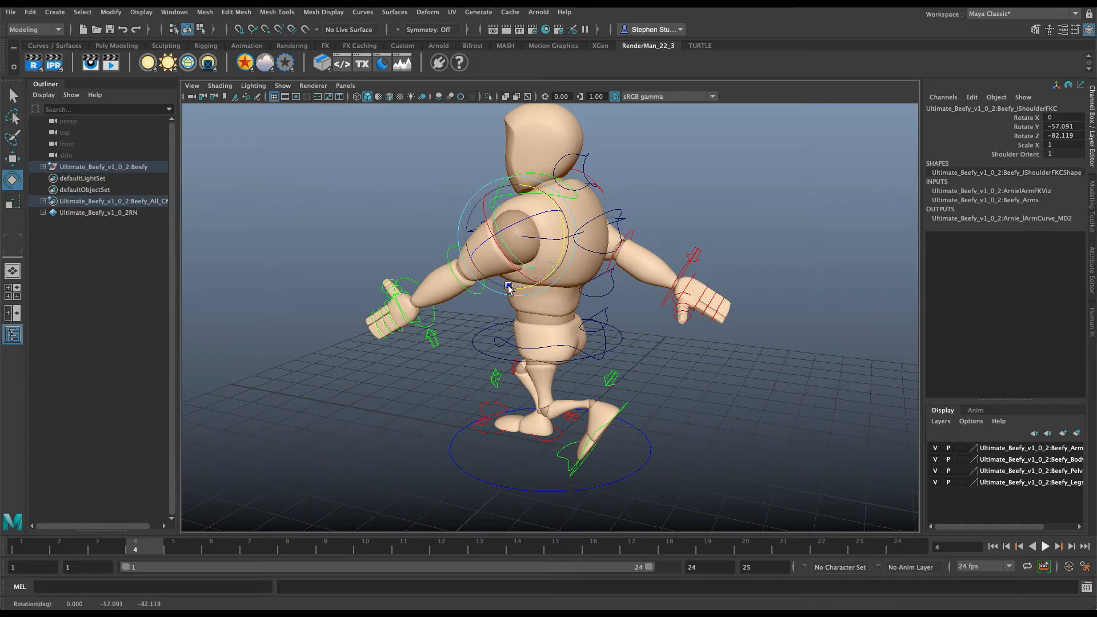
pyautogui.press('s')
pyautogui.keyDown('alt'); pyautogui.moveTo(554, 343); pyautogui.dragTo(581, 325); pyautogui.keyUp('alt')
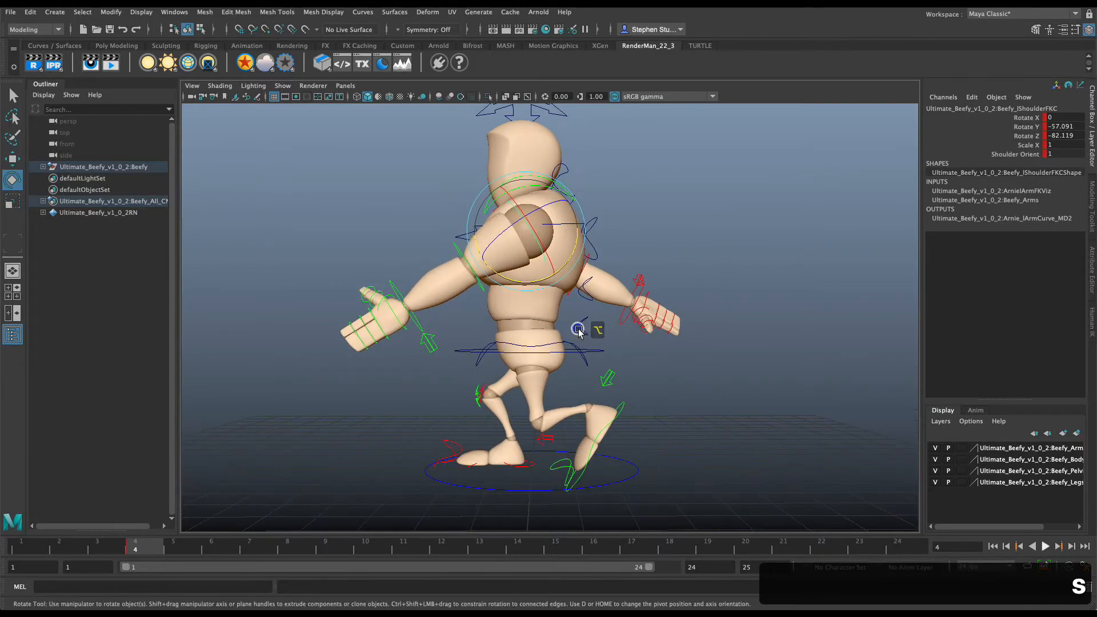
# Check the Walk Cycle Arm Swing reference in Preview, then in Maya reduce the right shoulder's backward swing to about 49 in Rotate Y and key it at frame 4
pyautogui.press('super+Tab')
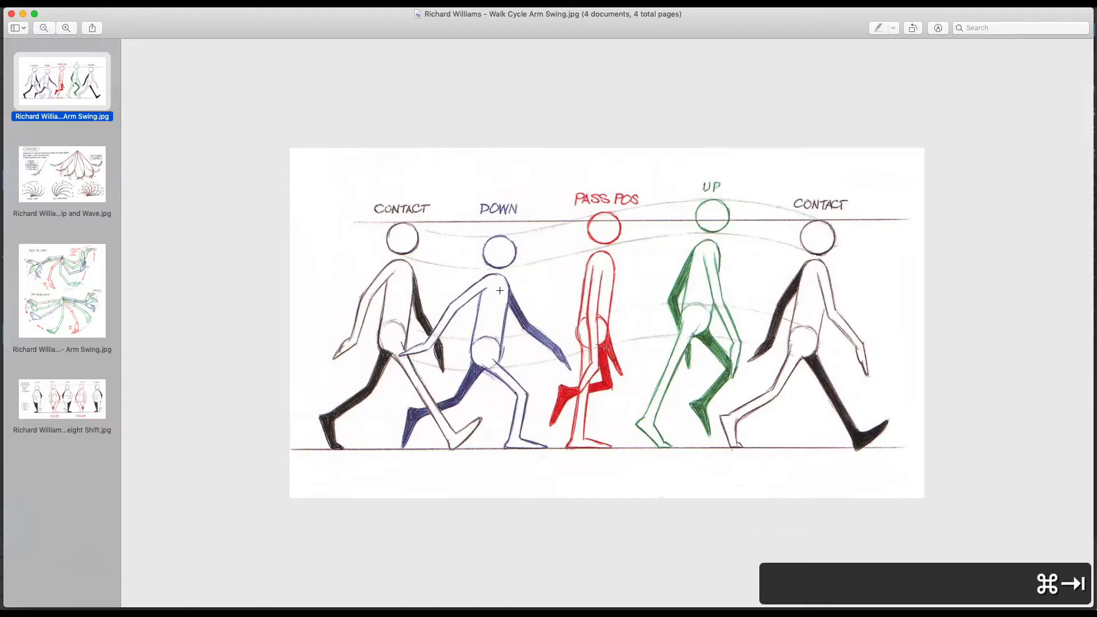
pyautogui.press('super+Tab')
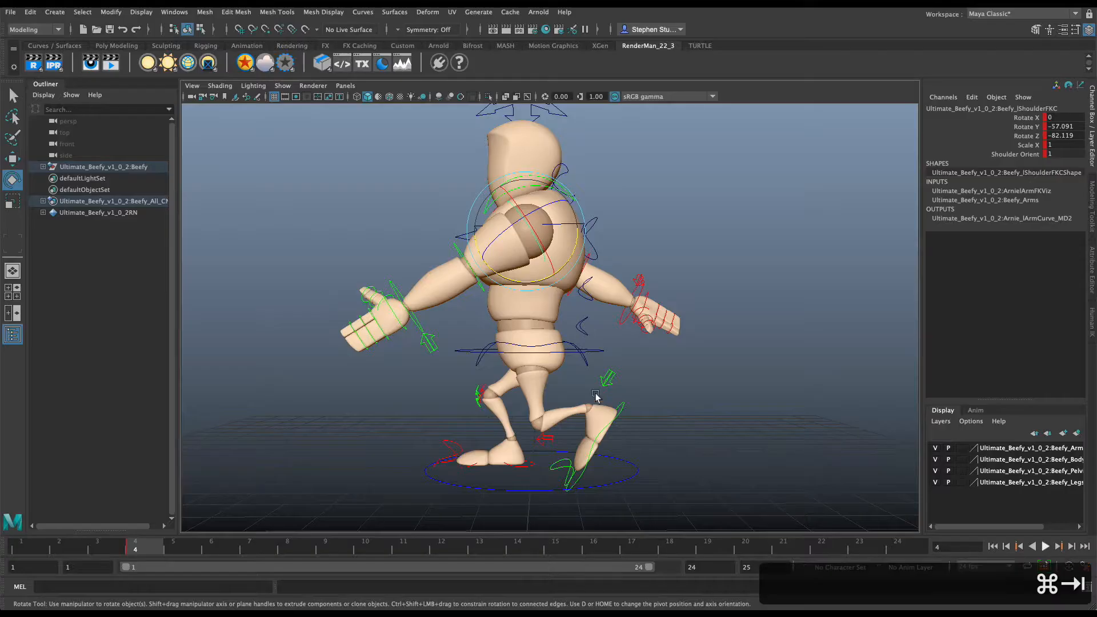
pyautogui.keyDown('alt'); pyautogui.moveTo(571, 309); pyautogui.dragTo(652, 335); pyautogui.keyUp('alt')
pyautogui.click(435, 373)
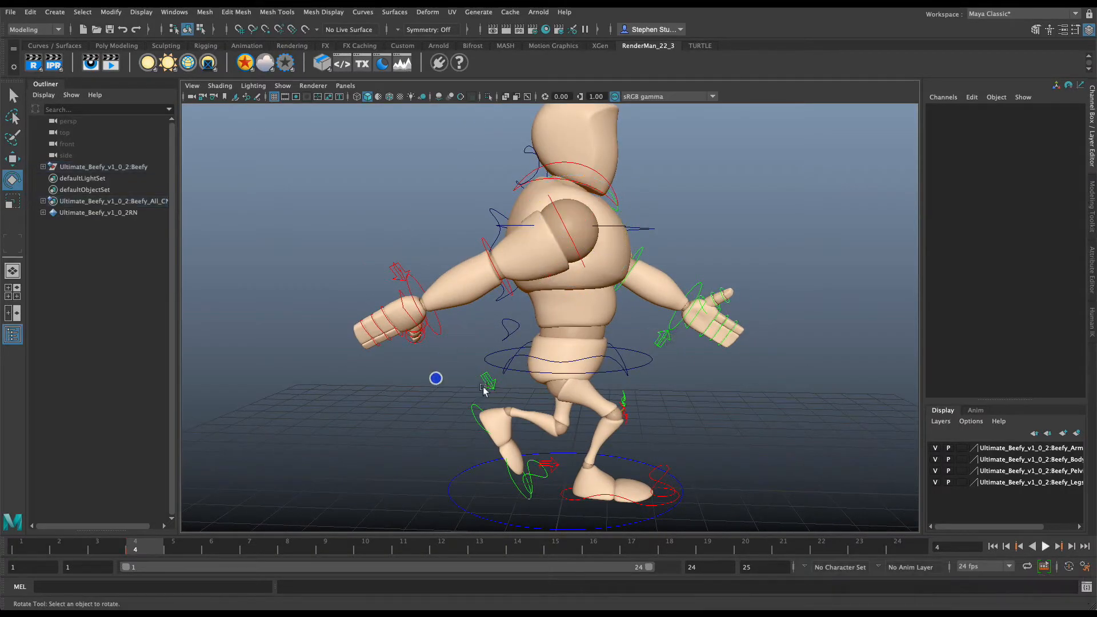
pyautogui.keyDown('alt'); pyautogui.moveTo(435, 376); pyautogui.dragTo(458, 385); pyautogui.keyUp('alt')
pyautogui.click(542, 259)
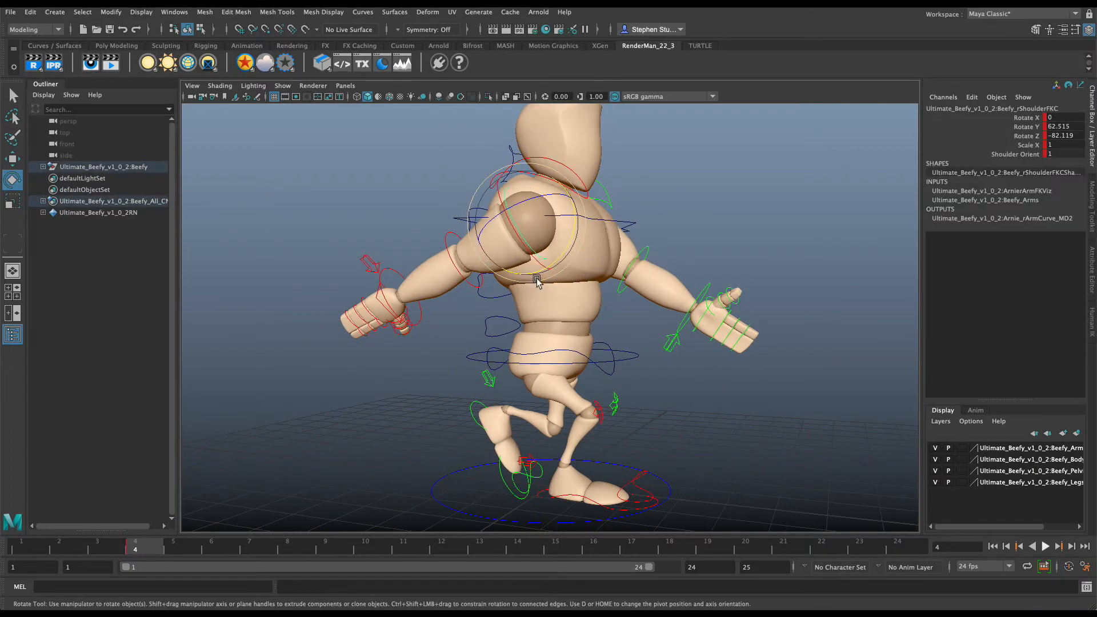
pyautogui.moveTo(537, 278); pyautogui.dragTo(508, 310)
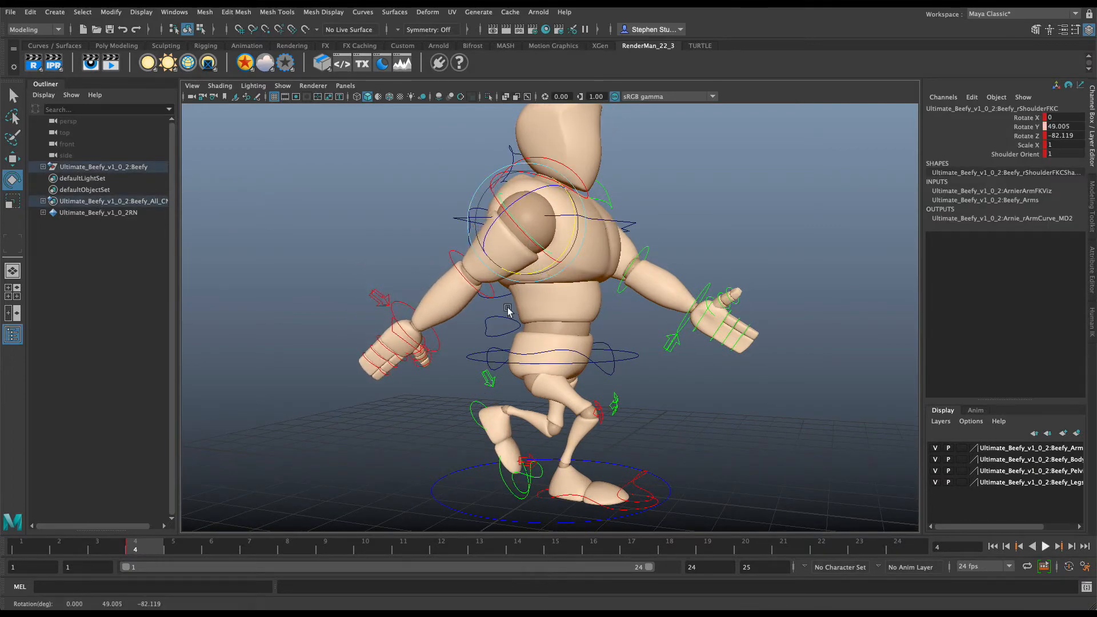
pyautogui.press('s')
# Copy the left and right shoulder controls' frame 4 rotations to frame 1 and key them there
pyautogui.keyDown('alt'); pyautogui.moveTo(690, 274); pyautogui.dragTo(625, 326); pyautogui.keyUp('alt')
pyautogui.click(595, 268)
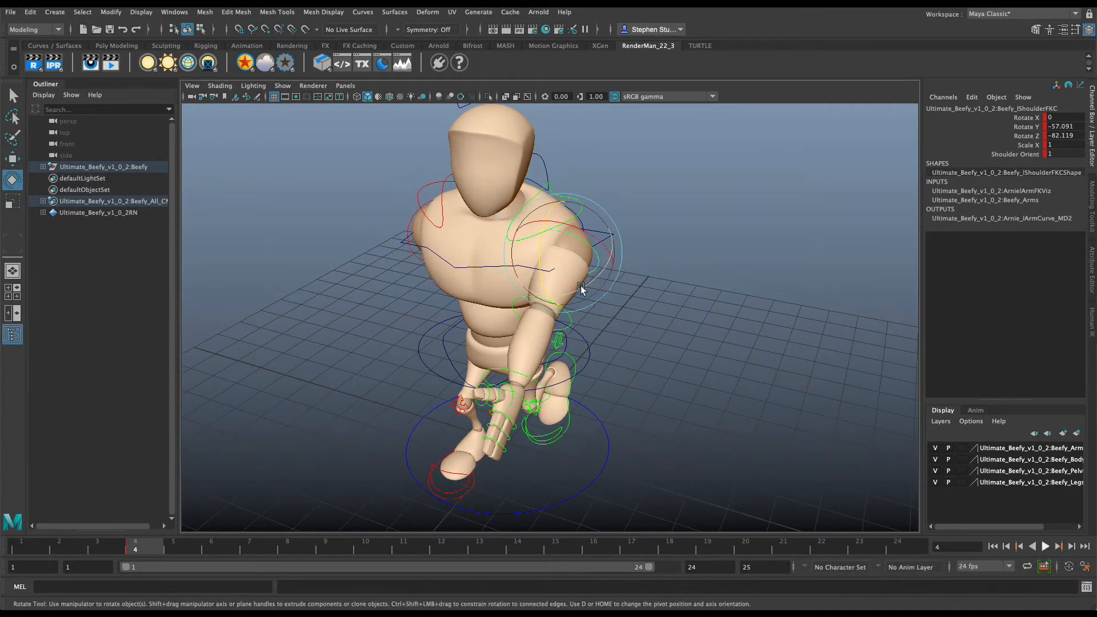
pyautogui.keyDown('alt'); pyautogui.moveTo(595, 265); pyautogui.dragTo(633, 276); pyautogui.keyUp('alt')
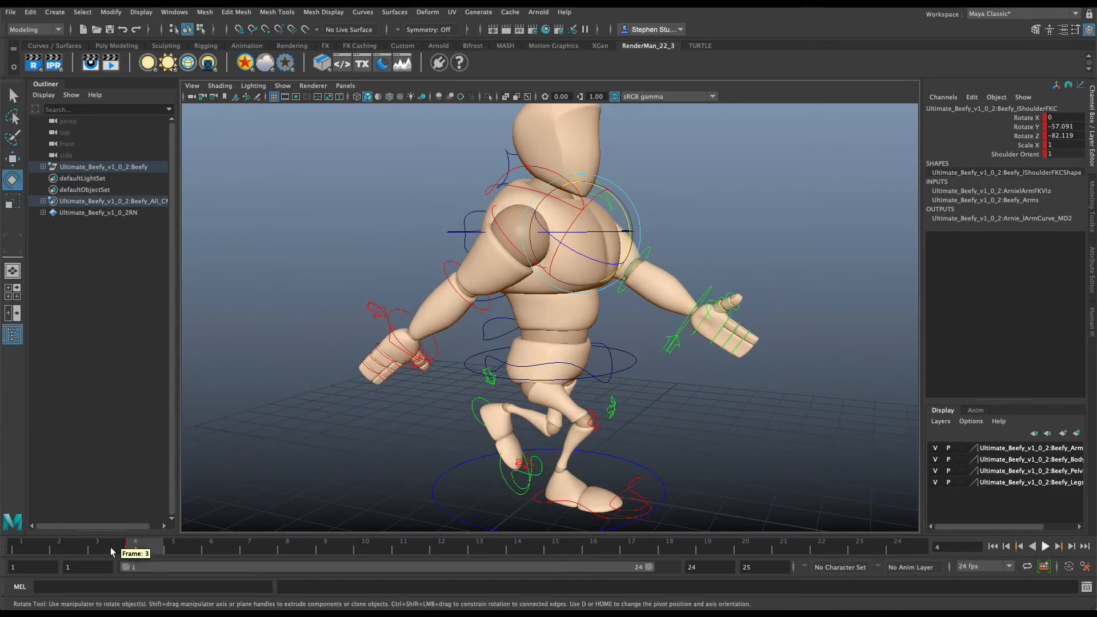
pyautogui.moveTo(154, 546); pyautogui.dragTo(22, 547)
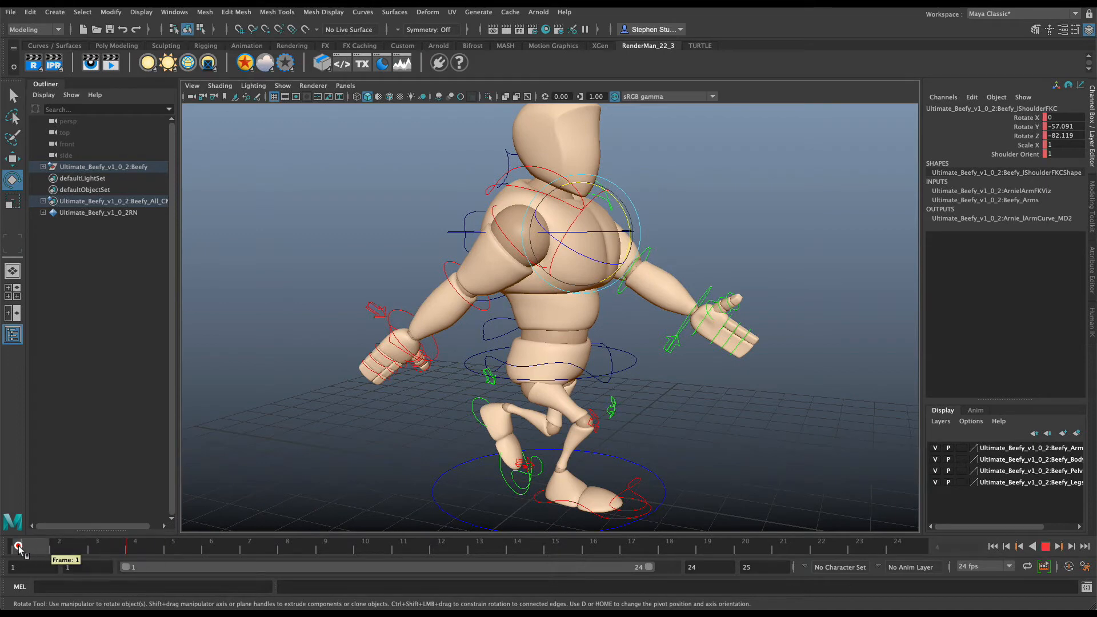
pyautogui.click(421, 256)
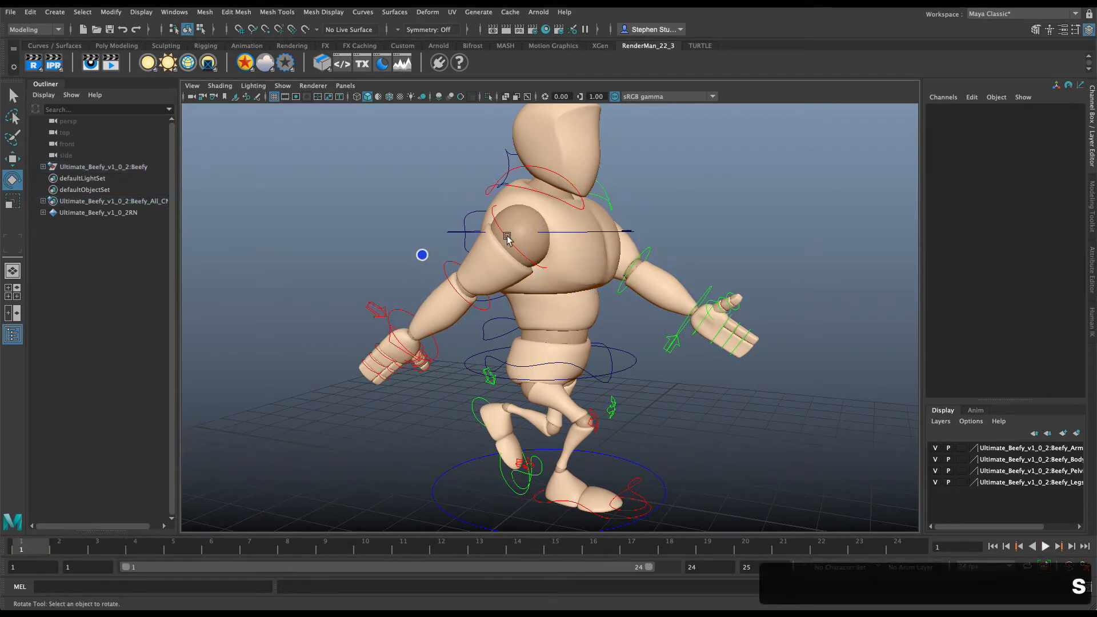
pyautogui.click(509, 237)
pyautogui.click(136, 547)
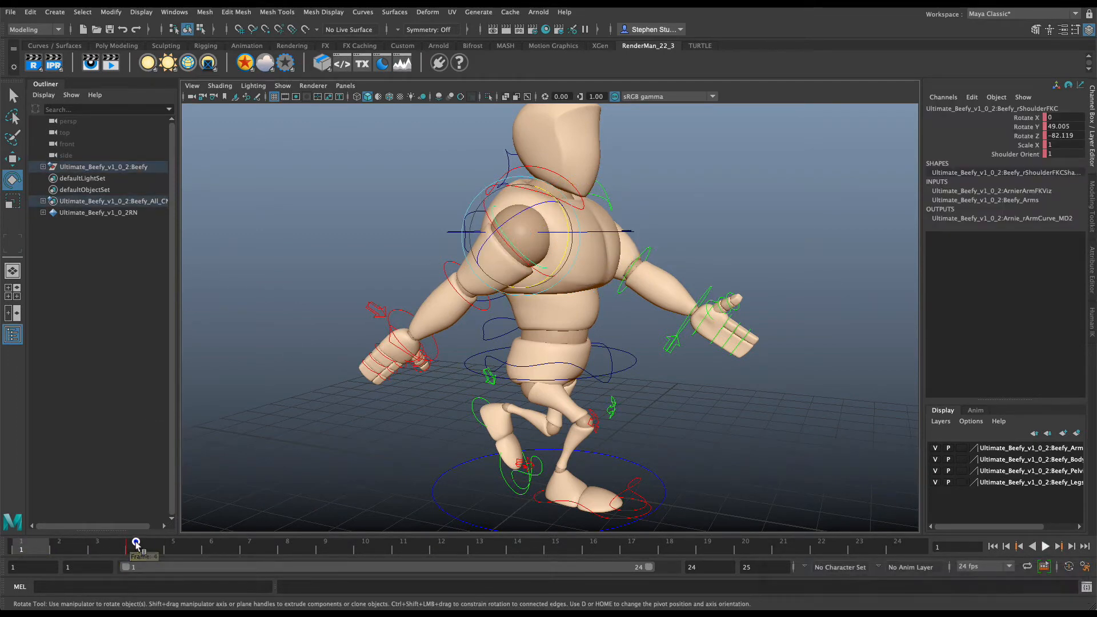
pyautogui.moveTo(138, 550); pyautogui.dragTo(26, 550)
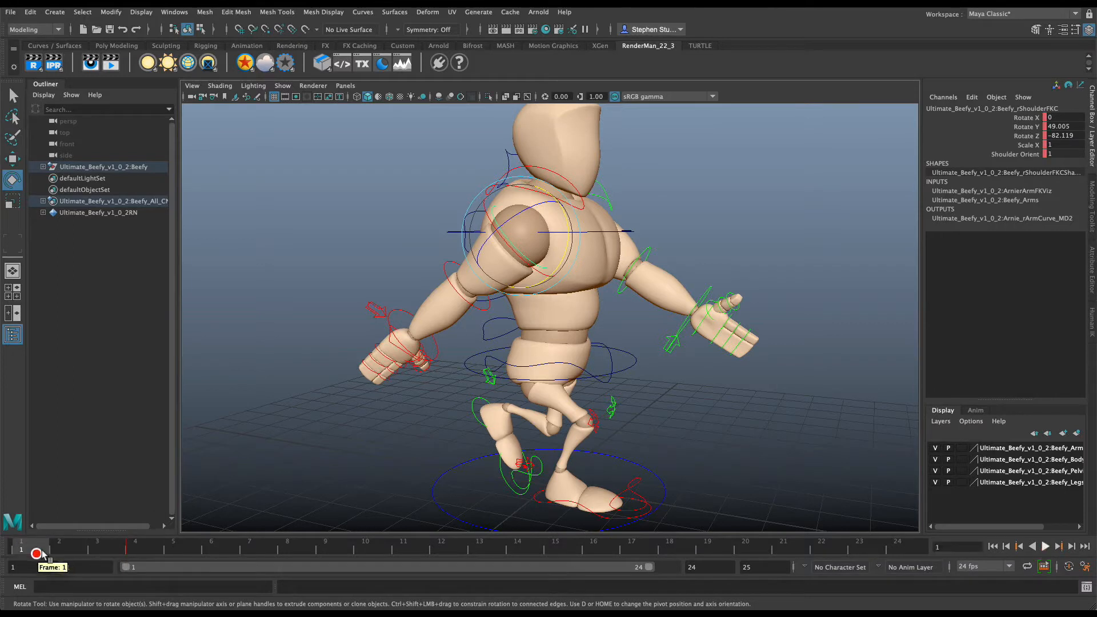
pyautogui.press('s')
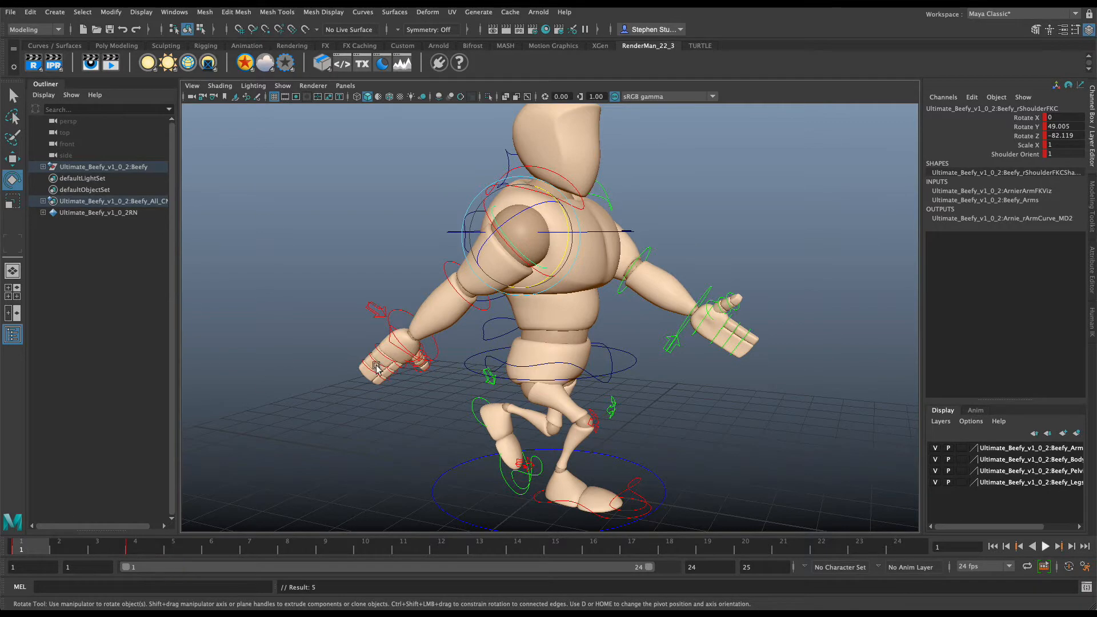
# Bend the right elbow control to about 16.5 in Rotate Y and key it at frame 4
pyautogui.moveTo(471, 304)
pyautogui.keyDown('alt'); pyautogui.mouseDown()
pyautogui.moveTo(480, 308)
pyautogui.moveTo(461, 309)
pyautogui.moveTo(488, 307)
pyautogui.mouseUp(); pyautogui.keyUp('alt')
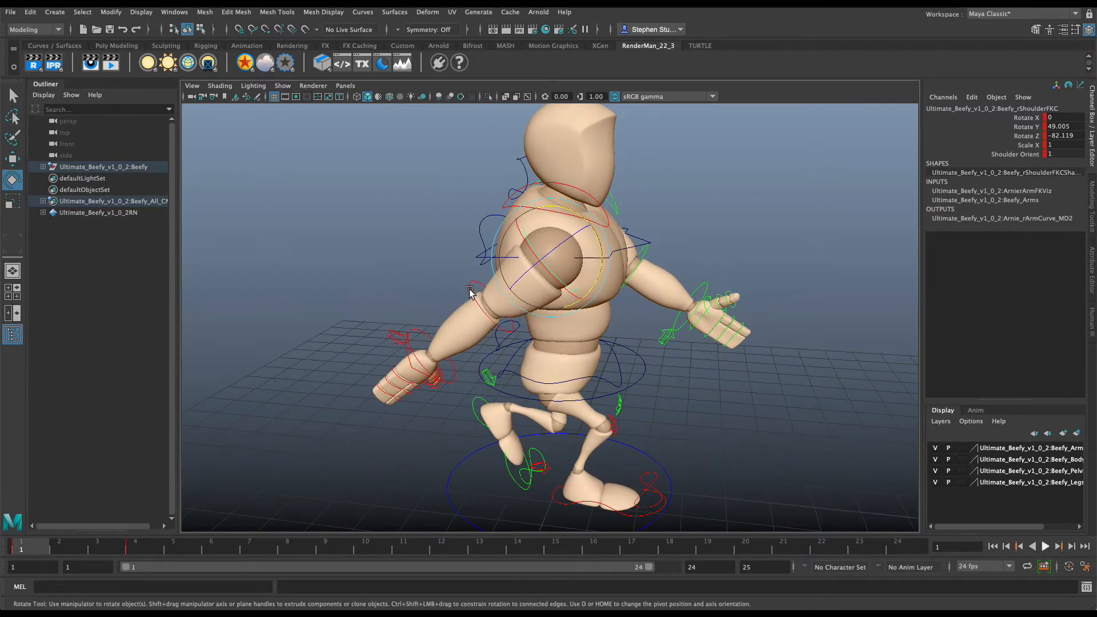
pyautogui.click(473, 288)
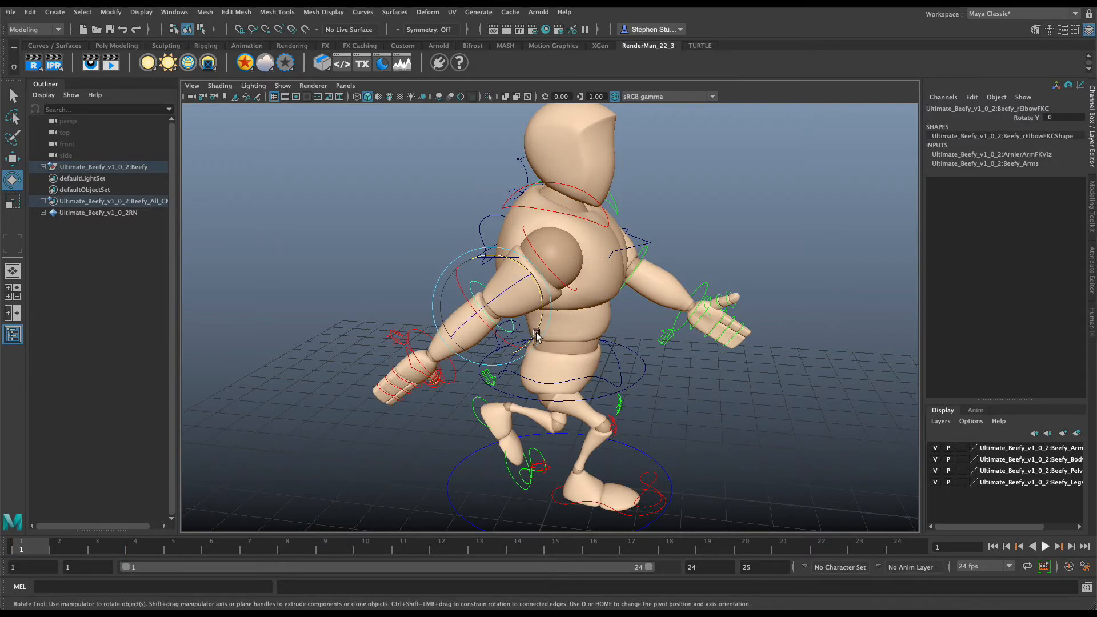
pyautogui.click(139, 544)
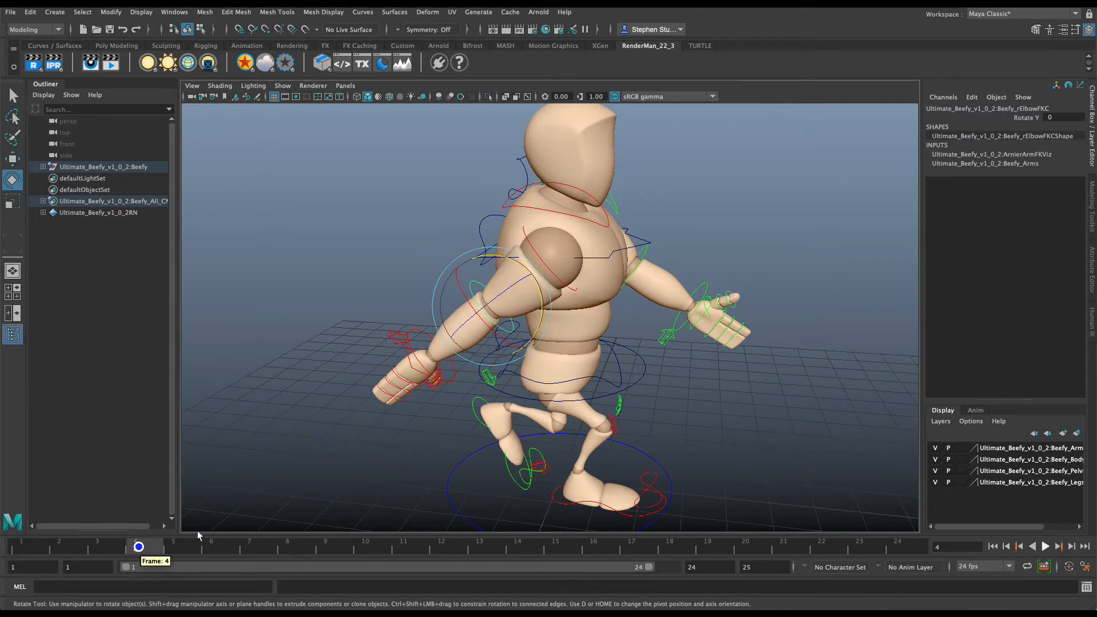
pyautogui.moveTo(540, 330); pyautogui.dragTo(531, 342)
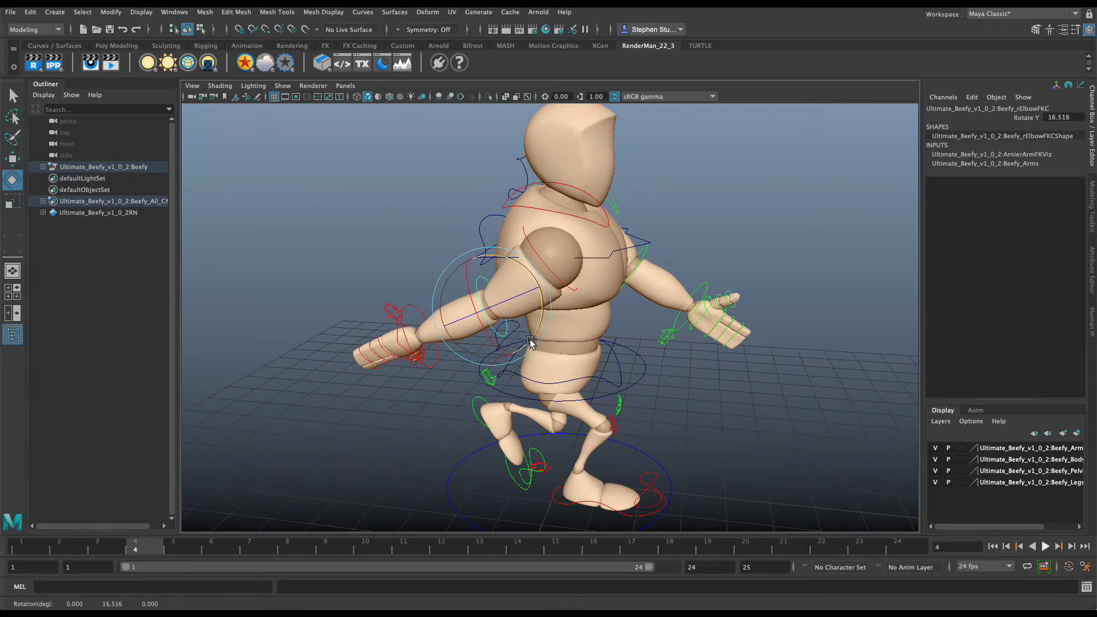
pyautogui.press('s')
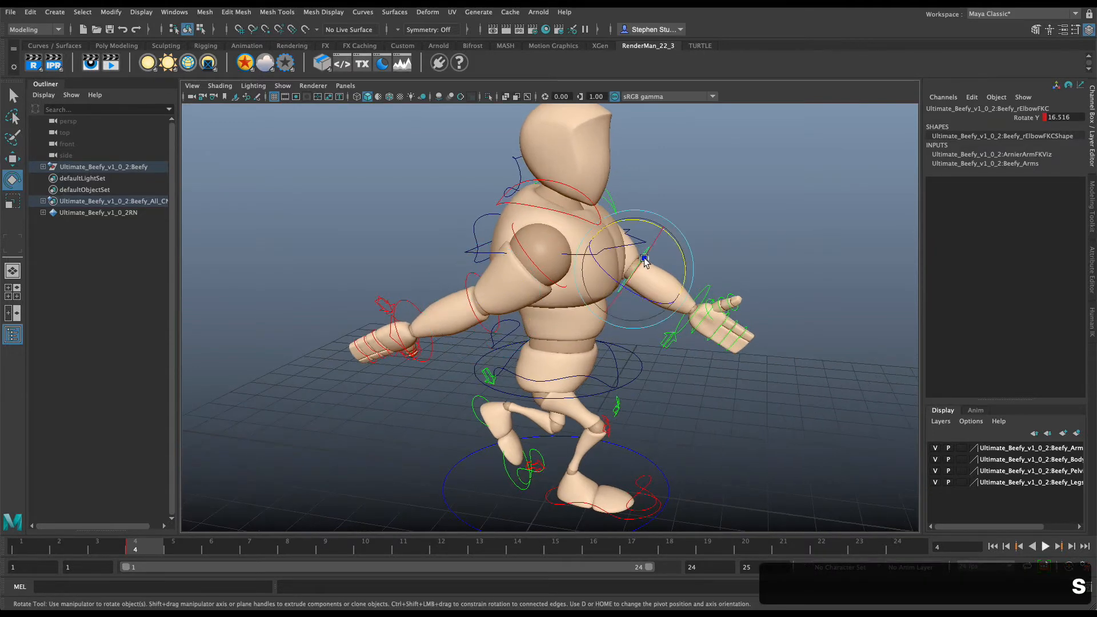
# Bend the left elbow control to about -20.2 in Rotate Y and key it at frame 4
pyautogui.click(676, 291)
pyautogui.moveTo(687, 277); pyautogui.dragTo(683, 263)
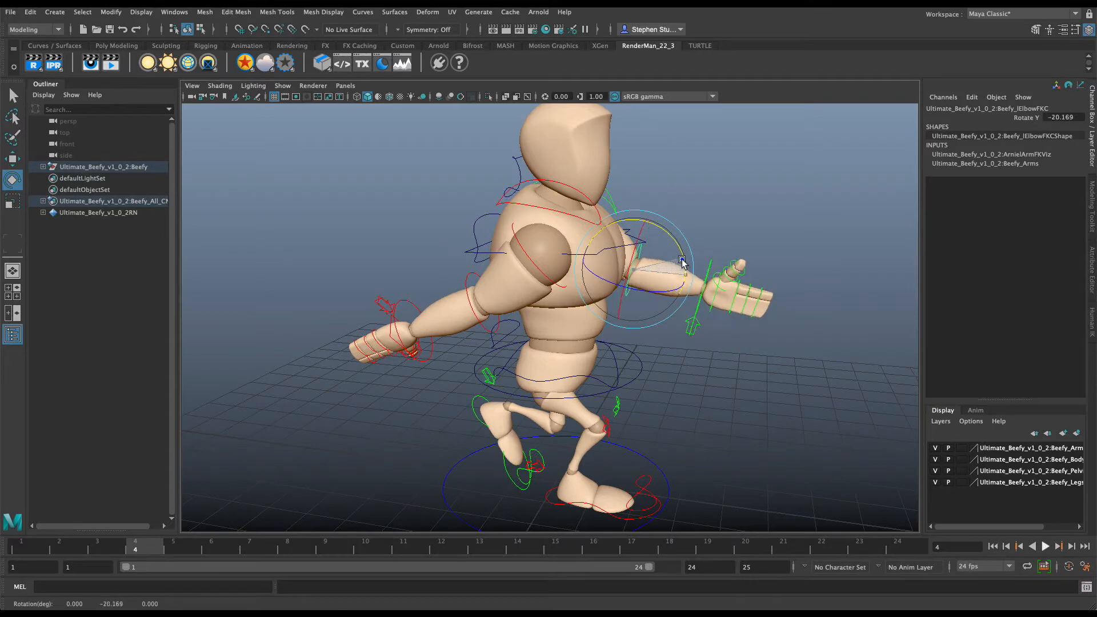
pyautogui.press('s')
# Adjust the right wrist control's twist to about 45.3 in Rotate X at frame 4
pyautogui.keyDown('alt'); pyautogui.moveTo(535, 300); pyautogui.dragTo(517, 331); pyautogui.keyUp('alt')
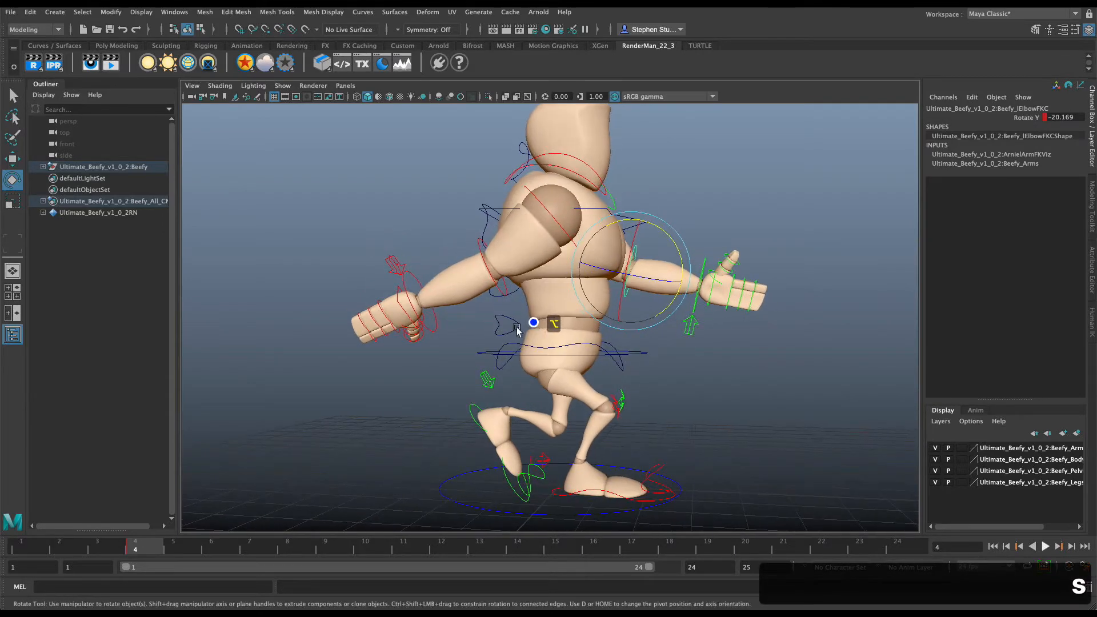
pyautogui.click(403, 283)
pyautogui.keyDown('alt'); pyautogui.moveTo(435, 335); pyautogui.dragTo(395, 351); pyautogui.keyUp('alt')
pyautogui.click(435, 251)
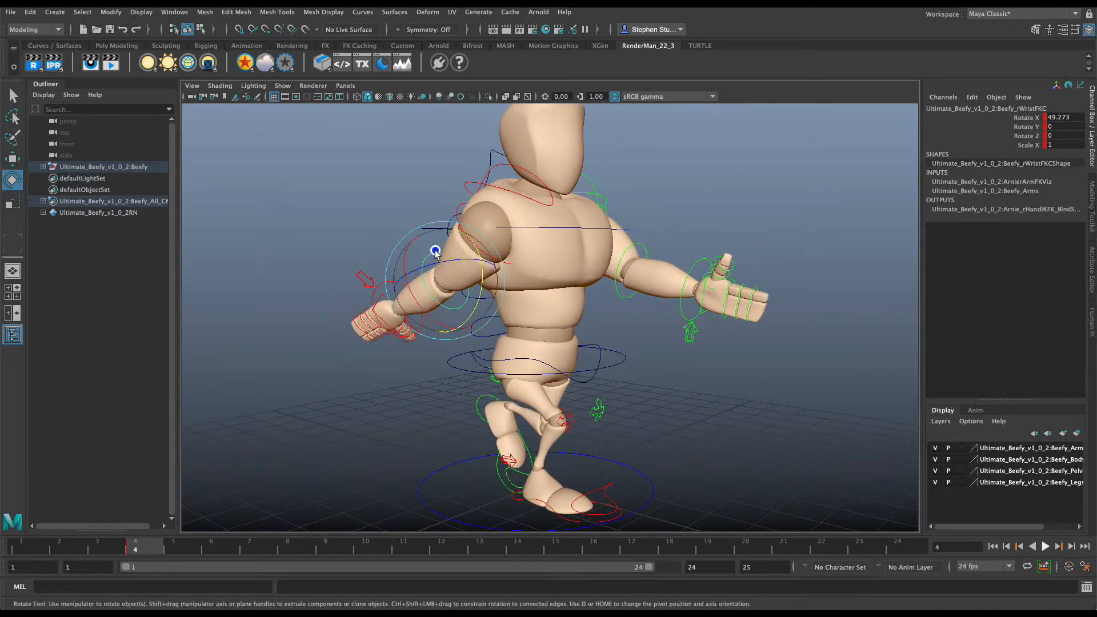
pyautogui.moveTo(427, 317); pyautogui.dragTo(364, 322)
pyautogui.click(382, 271)
pyautogui.click(384, 281)
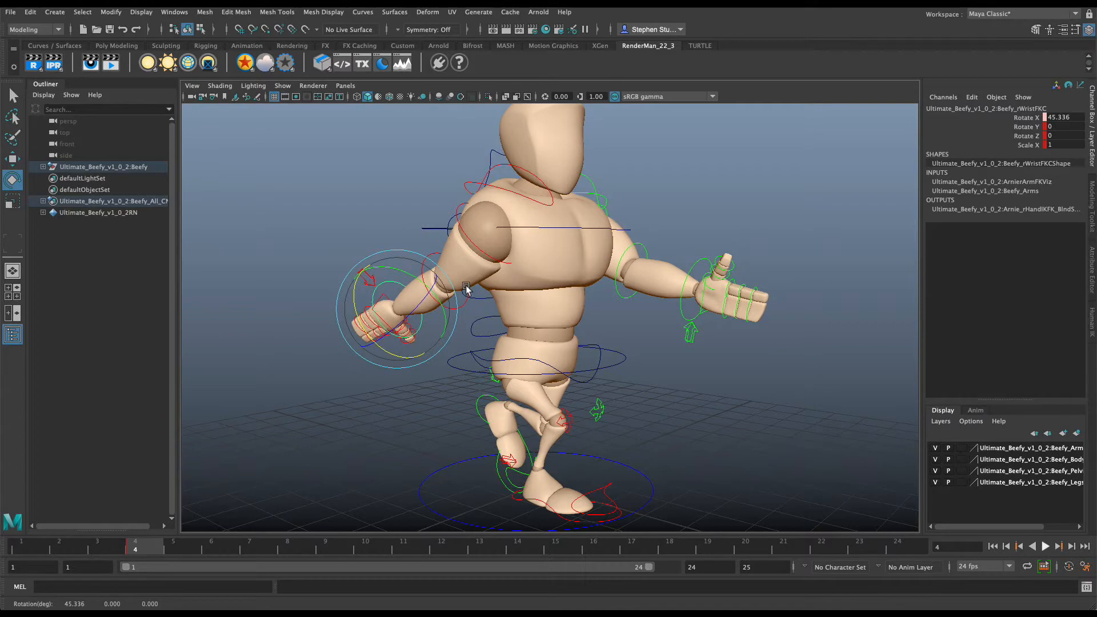
# Twist the left wrist control to about 23.9 in Rotate X and key it at frame 4
pyautogui.keyDown('alt'); pyautogui.moveTo(508, 340); pyautogui.dragTo(702, 265); pyautogui.keyUp('alt')
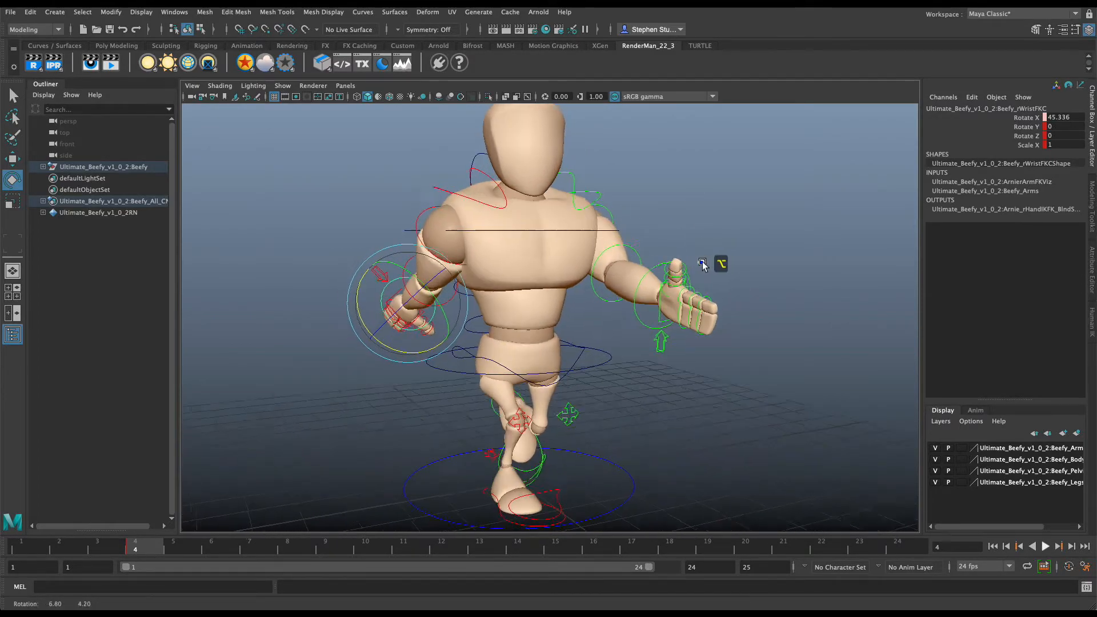
pyautogui.click(653, 271)
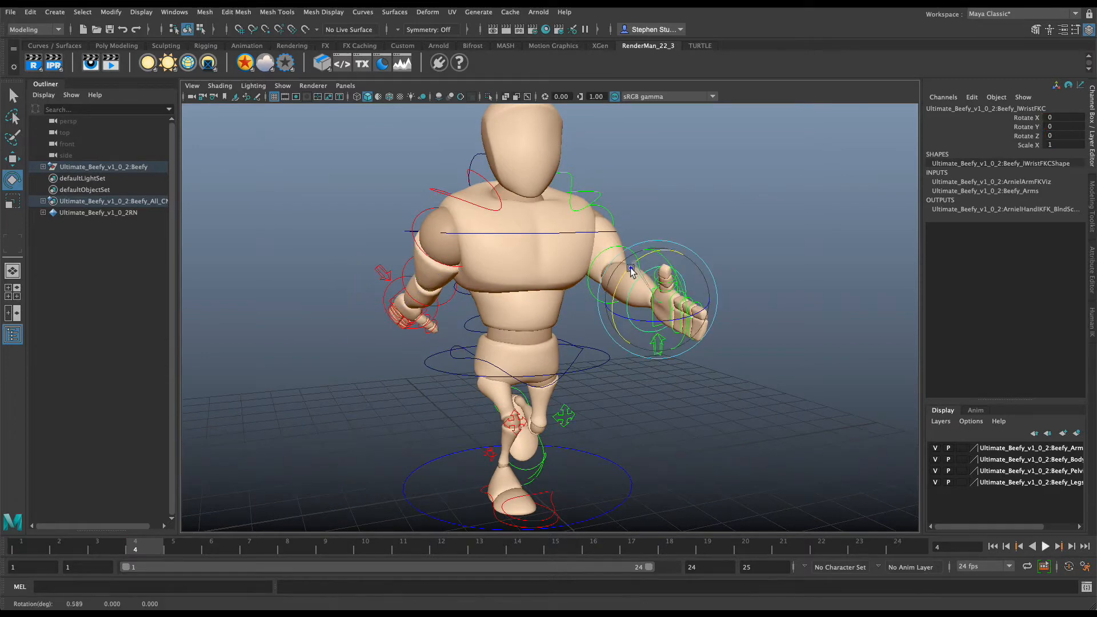
pyautogui.moveTo(630, 269); pyautogui.dragTo(699, 317)
pyautogui.press('s')
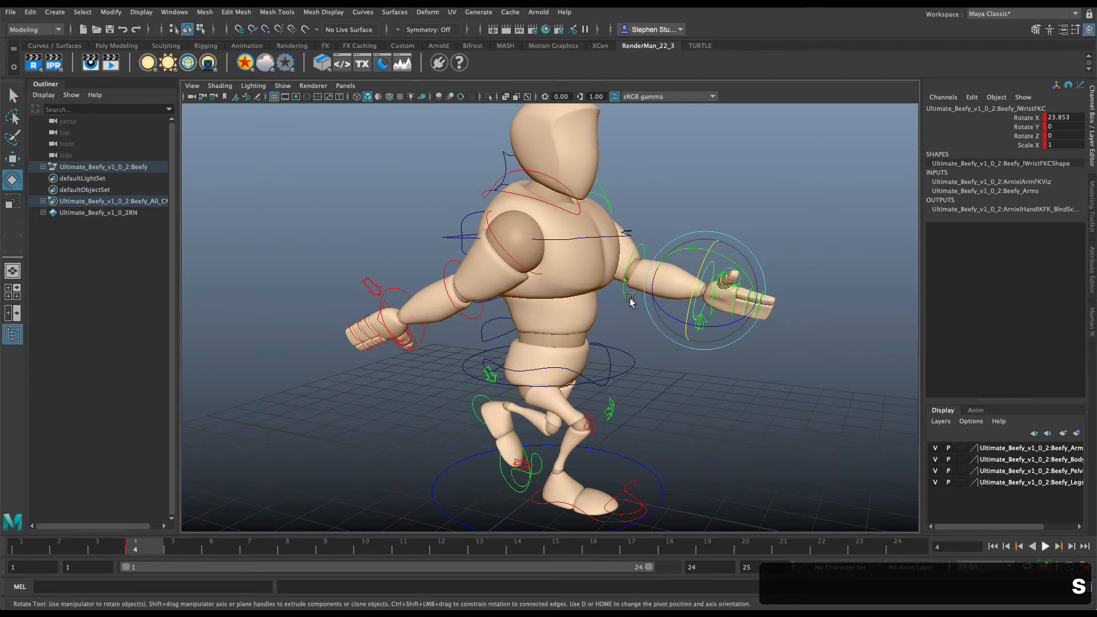
# Rotate the right wrist control to about 47.7 in X, 19.5 in Y and -4.3 in Z, and key it at frame 4
pyautogui.click(627, 302)
pyautogui.click(473, 315)
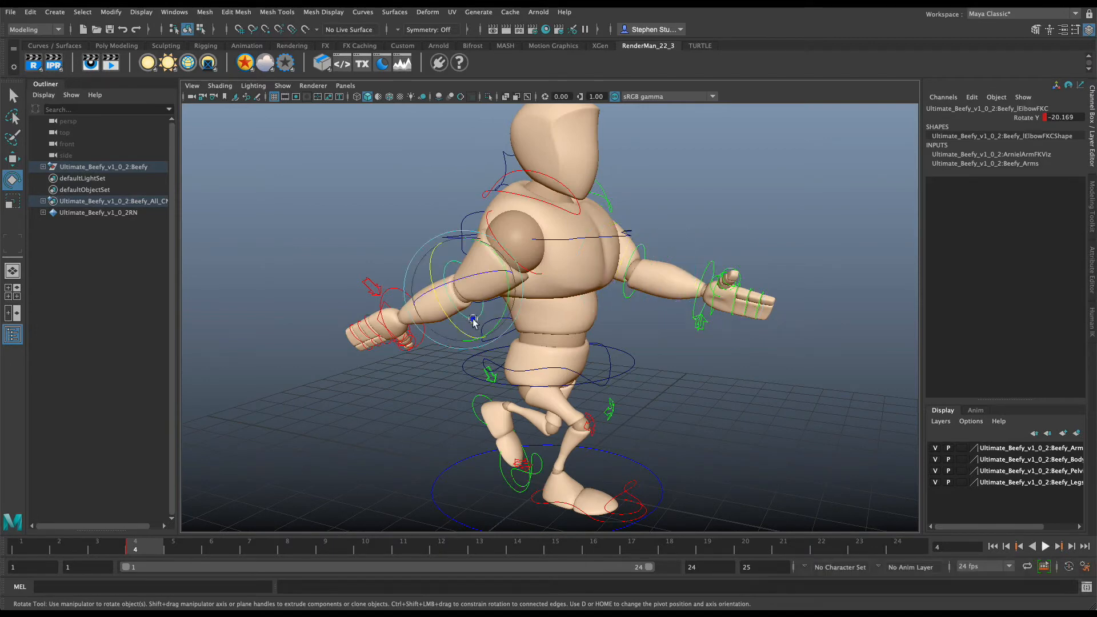
pyautogui.click(423, 343)
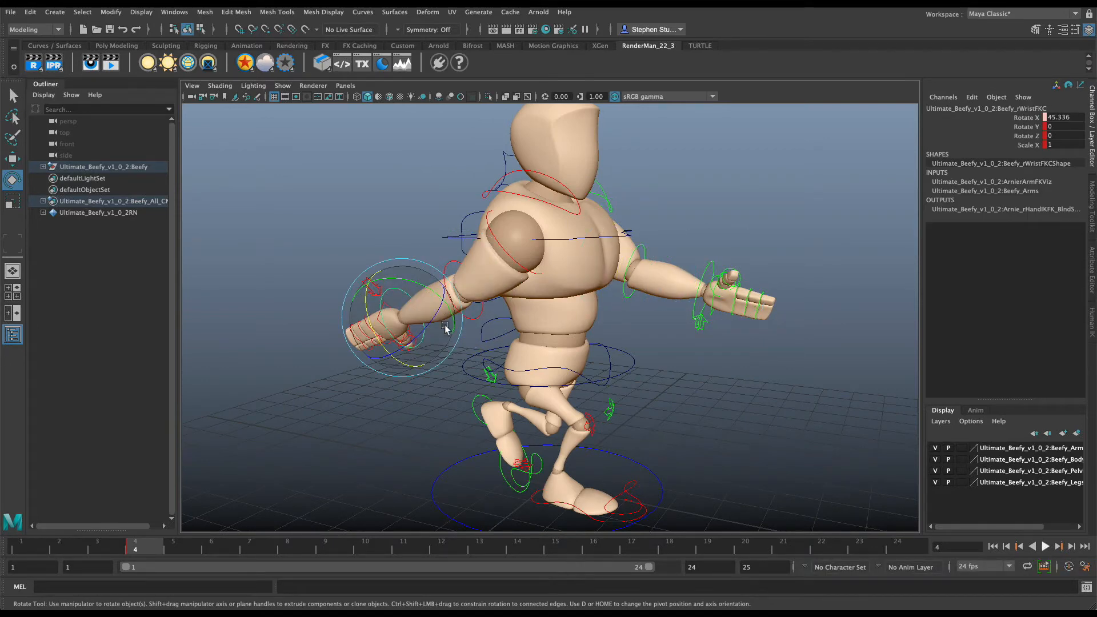
pyautogui.keyDown('alt'); pyautogui.moveTo(438, 321); pyautogui.dragTo(454, 365); pyautogui.keyUp('alt')
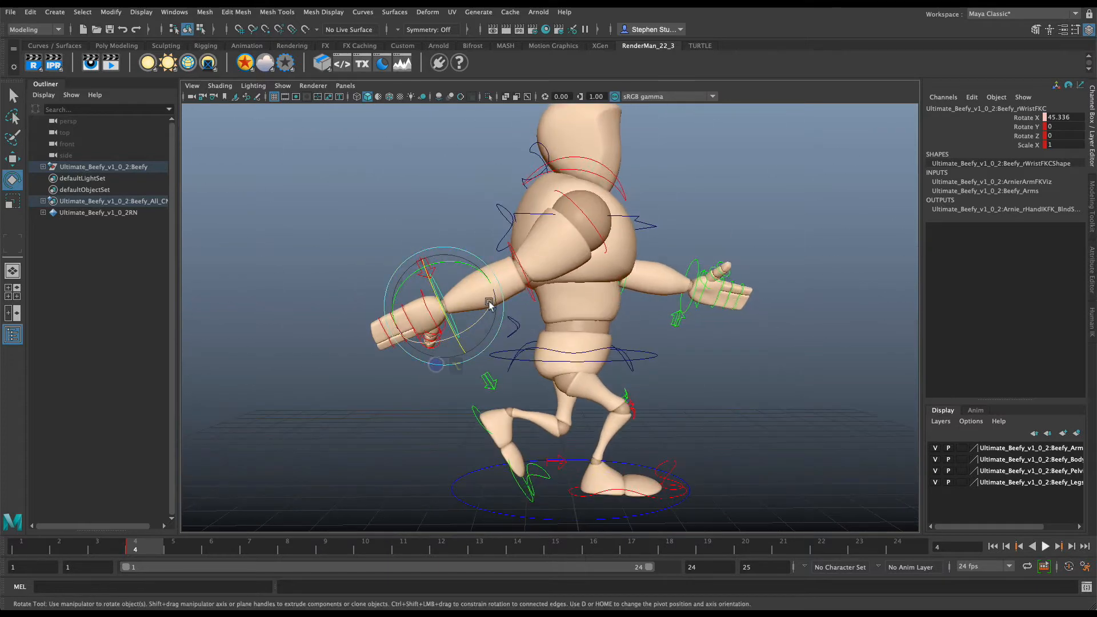
pyautogui.moveTo(476, 319); pyautogui.dragTo(471, 324)
pyautogui.moveTo(475, 278); pyautogui.dragTo(527, 339)
pyautogui.press('s')
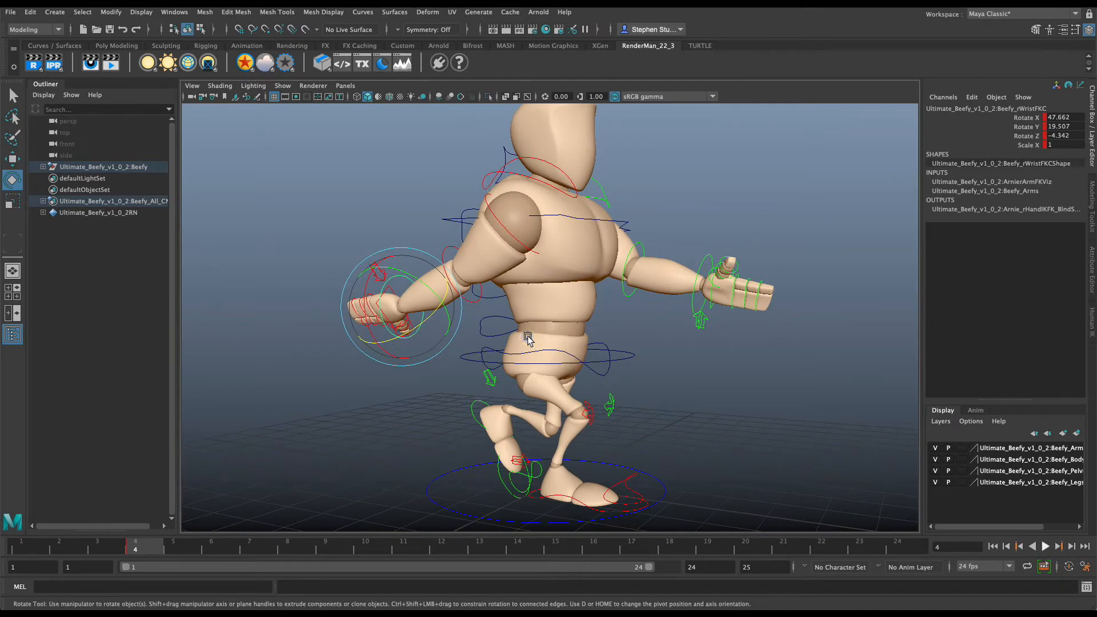
# Rotate the right elbow control to about -7.2 in Rotate Y and key it at frame 1
pyautogui.click(35, 554)
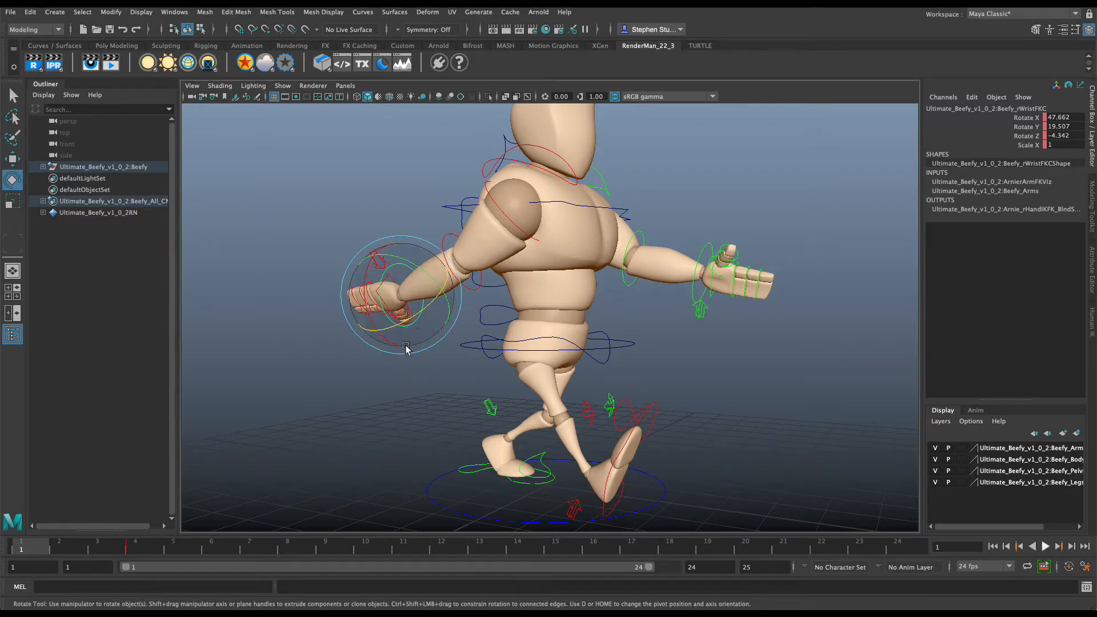
pyautogui.click(493, 316)
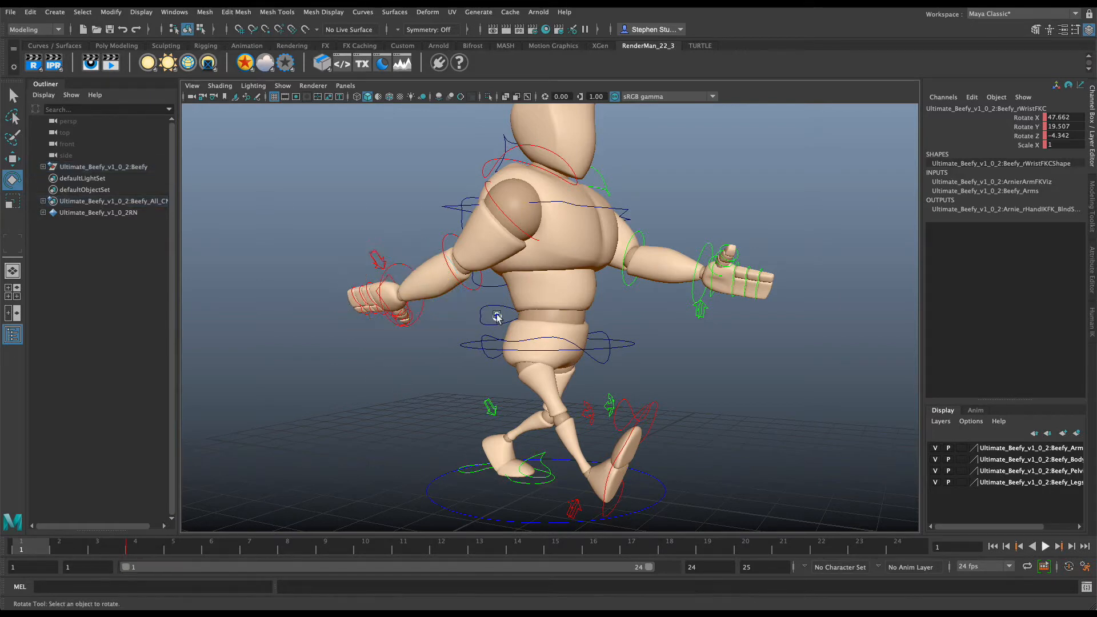
pyautogui.click(525, 231)
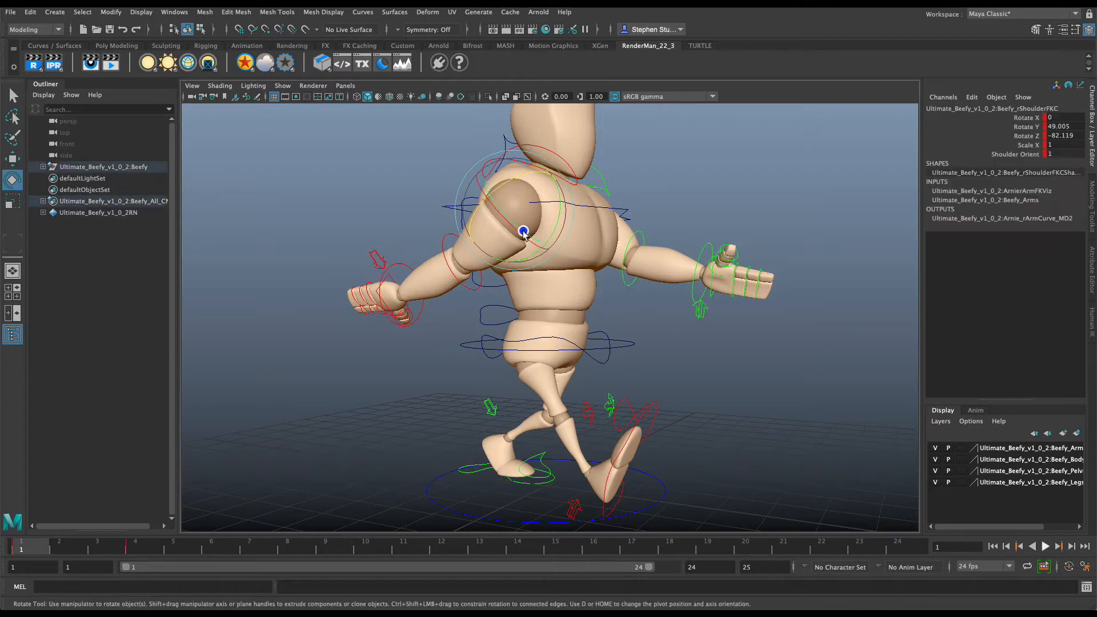
pyautogui.click(467, 293)
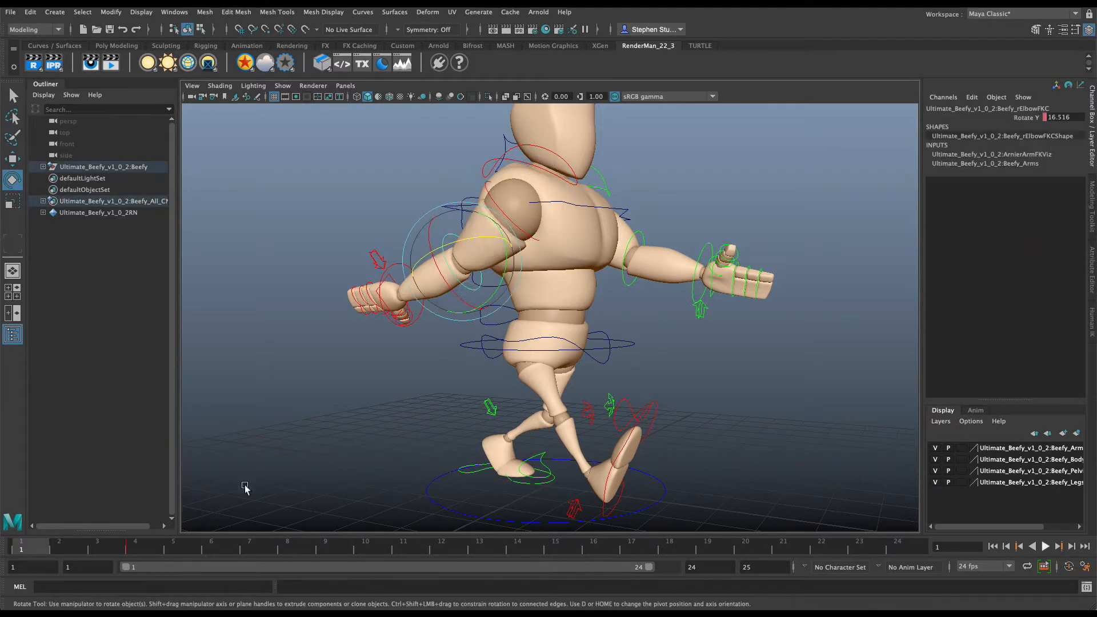
pyautogui.click(152, 551)
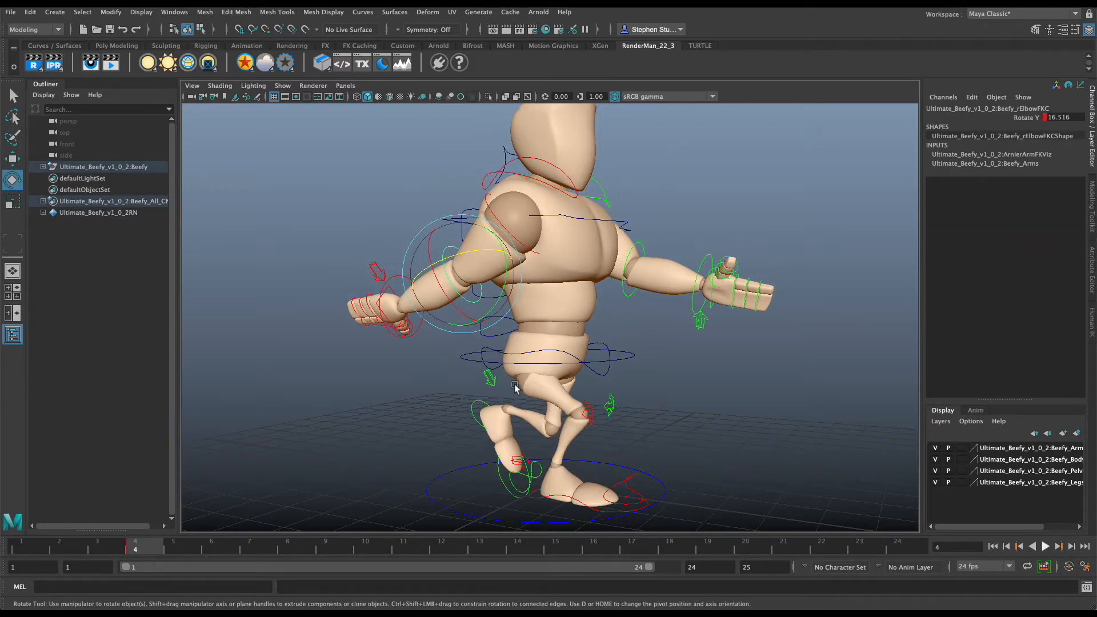
pyautogui.click(36, 548)
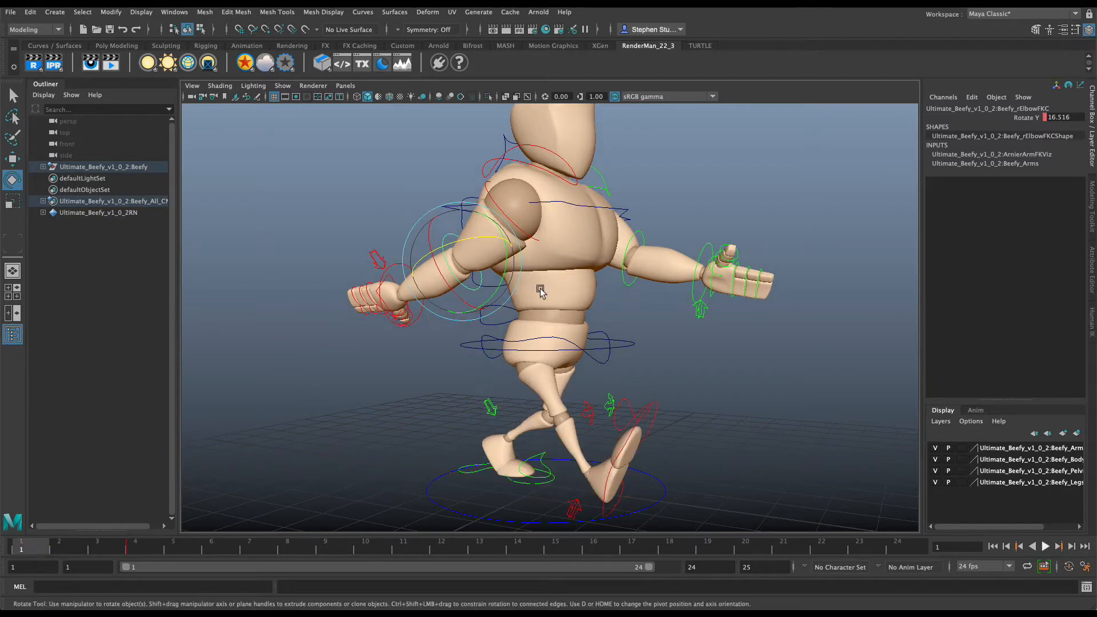
pyautogui.moveTo(493, 295); pyautogui.dragTo(499, 277)
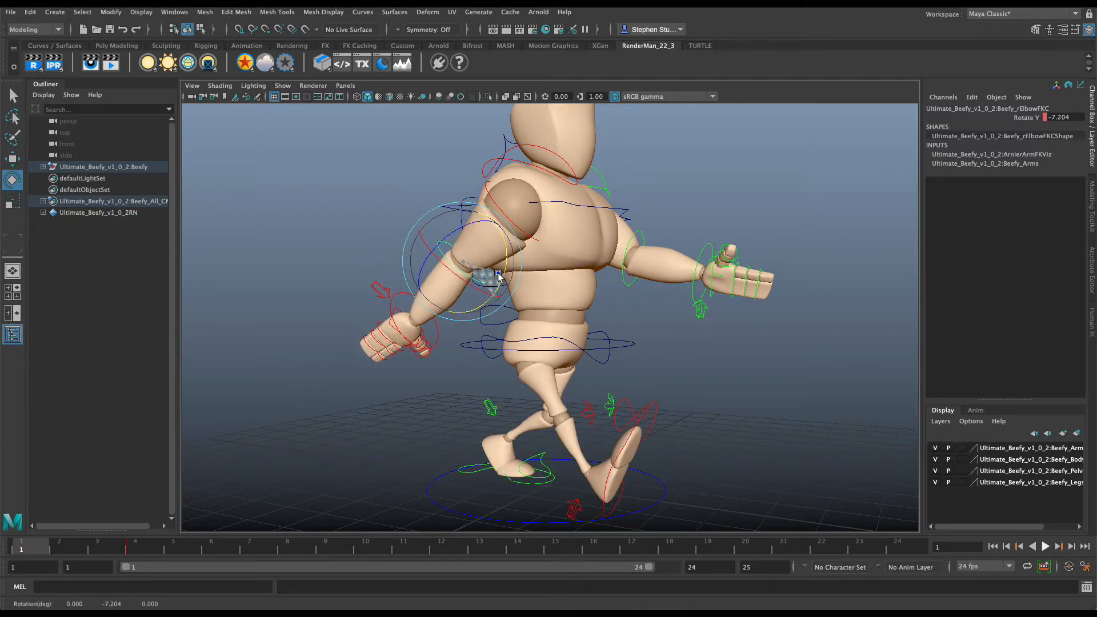
pyautogui.press('s')
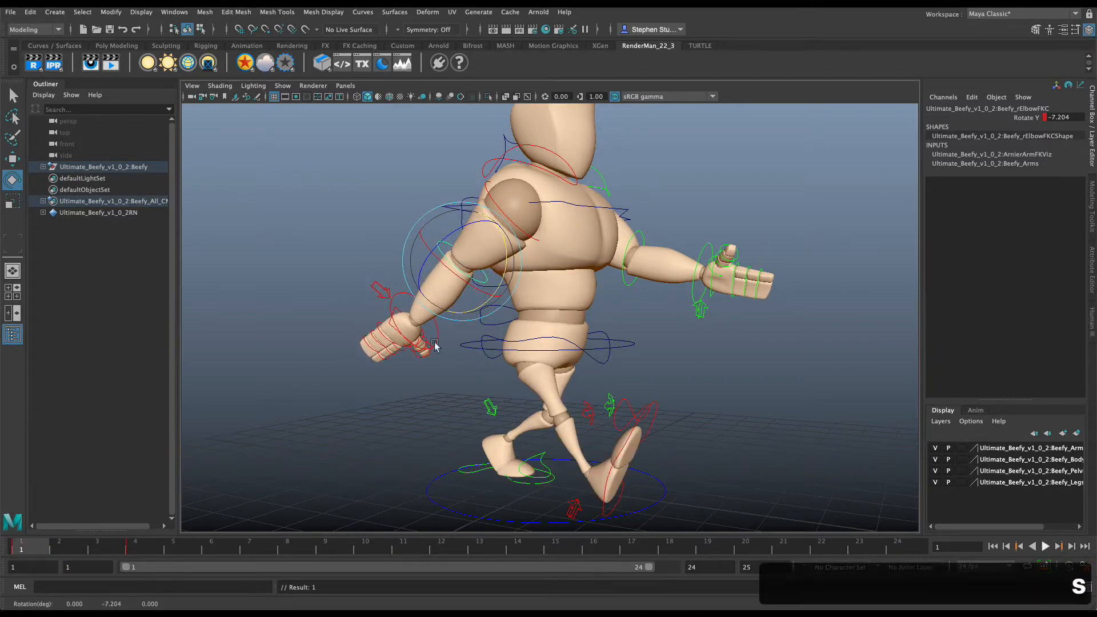
# Rotate the right wrist control to about 45.5 in X, -9.9 in Y and -20.4 in Z, key it at frame 1, and review the motion
pyautogui.click(432, 338)
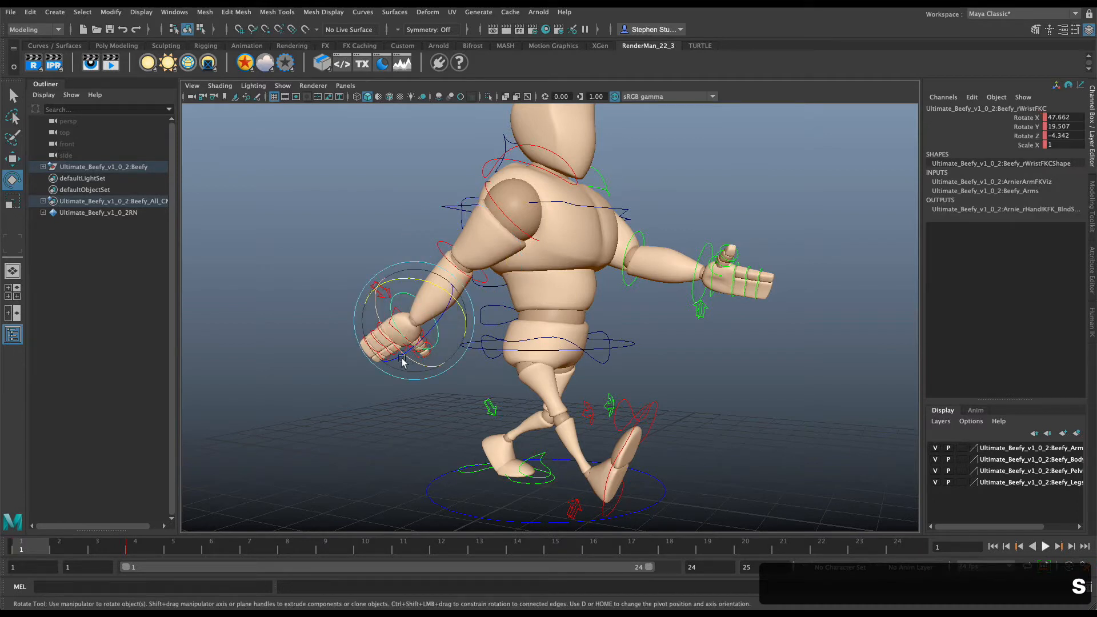
pyautogui.moveTo(457, 314)
pyautogui.mouseDown()
pyautogui.moveTo(428, 326)
pyautogui.moveTo(434, 314)
pyautogui.moveTo(425, 314)
pyautogui.moveTo(448, 313)
pyautogui.mouseUp()
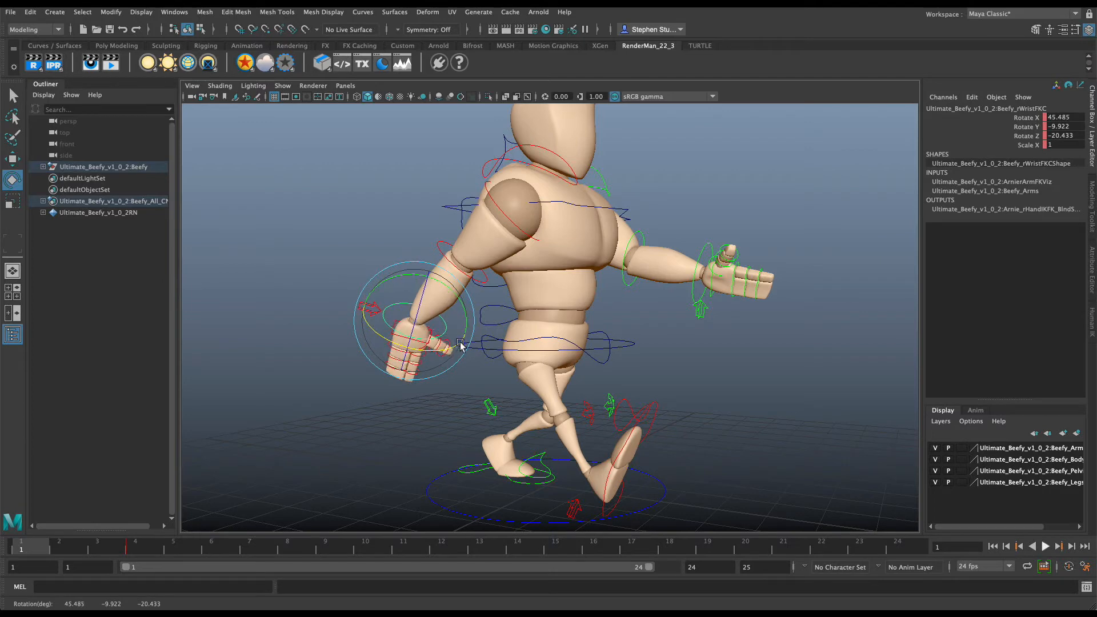
pyautogui.press('s')
pyautogui.hotkey('alt', 'v')
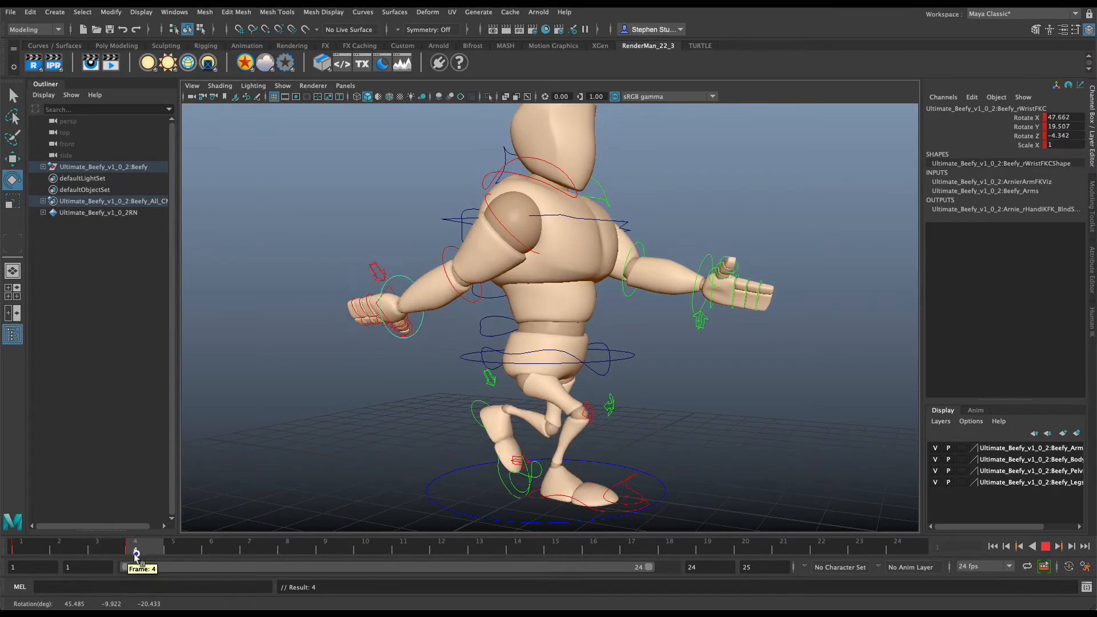
pyautogui.moveTo(142, 553); pyautogui.dragTo(23, 552)
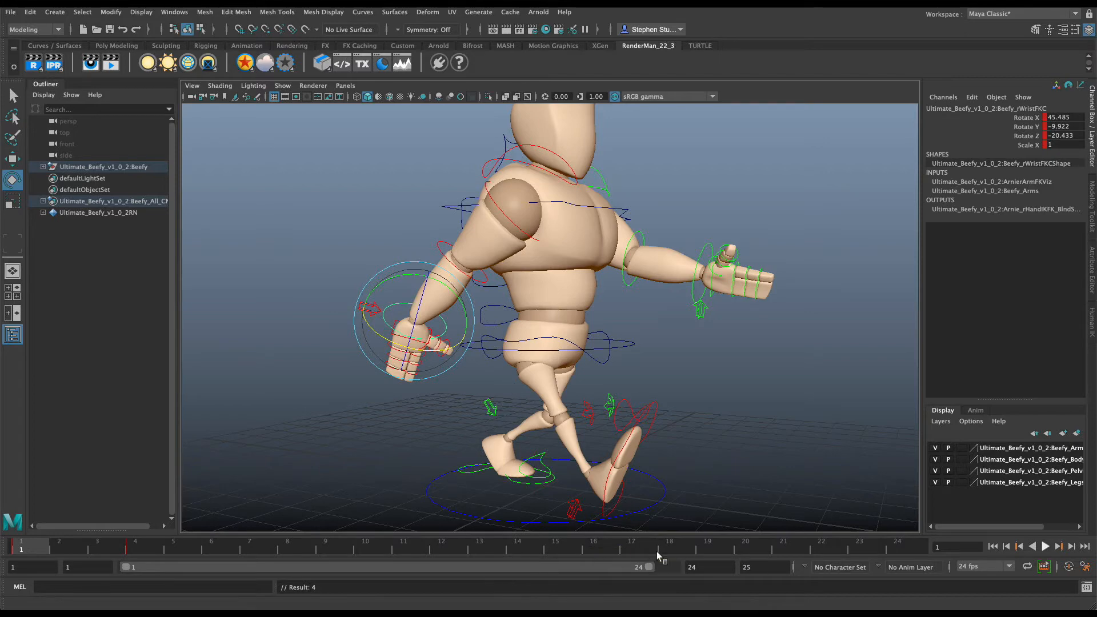
# Straighten the left elbow control to about 5.1 in Rotate Y and key it at frame 1
pyautogui.keyDown('alt'); pyautogui.moveTo(674, 340); pyautogui.dragTo(542, 359); pyautogui.keyUp('alt')
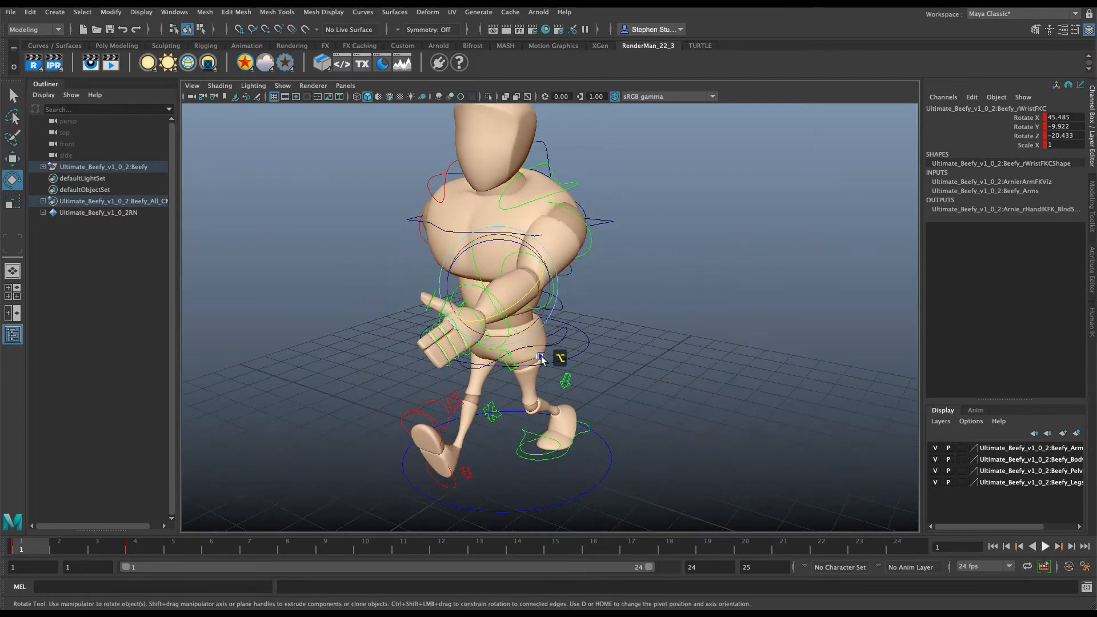
pyautogui.click(588, 256)
pyautogui.keyDown('alt'); pyautogui.moveTo(629, 320); pyautogui.dragTo(596, 320); pyautogui.keyUp('alt')
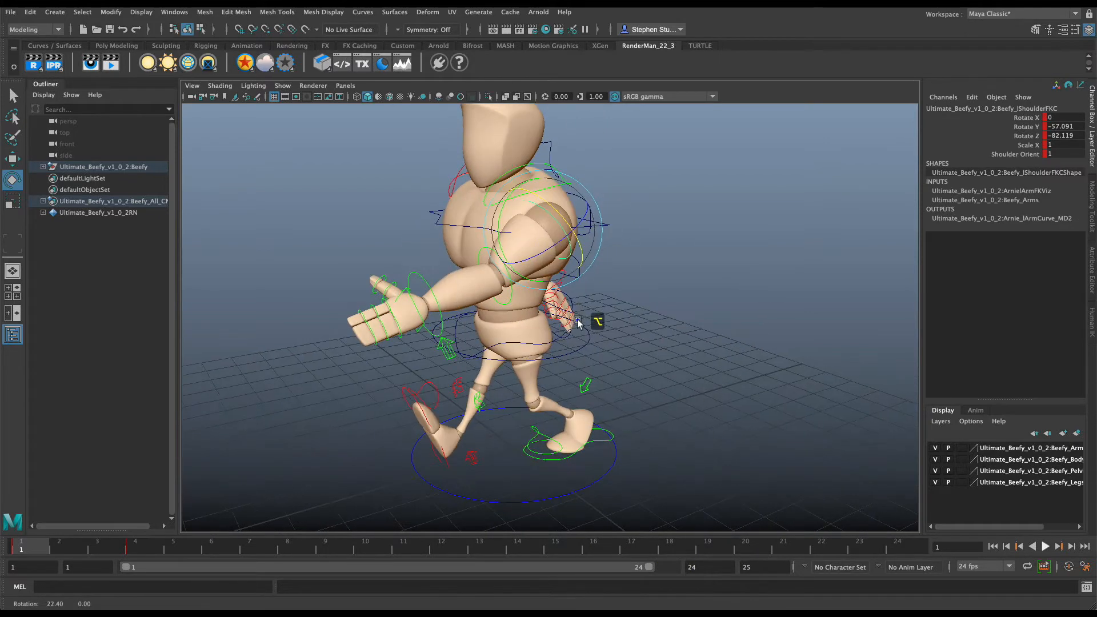
pyautogui.click(148, 548)
pyautogui.moveTo(149, 548); pyautogui.dragTo(40, 547)
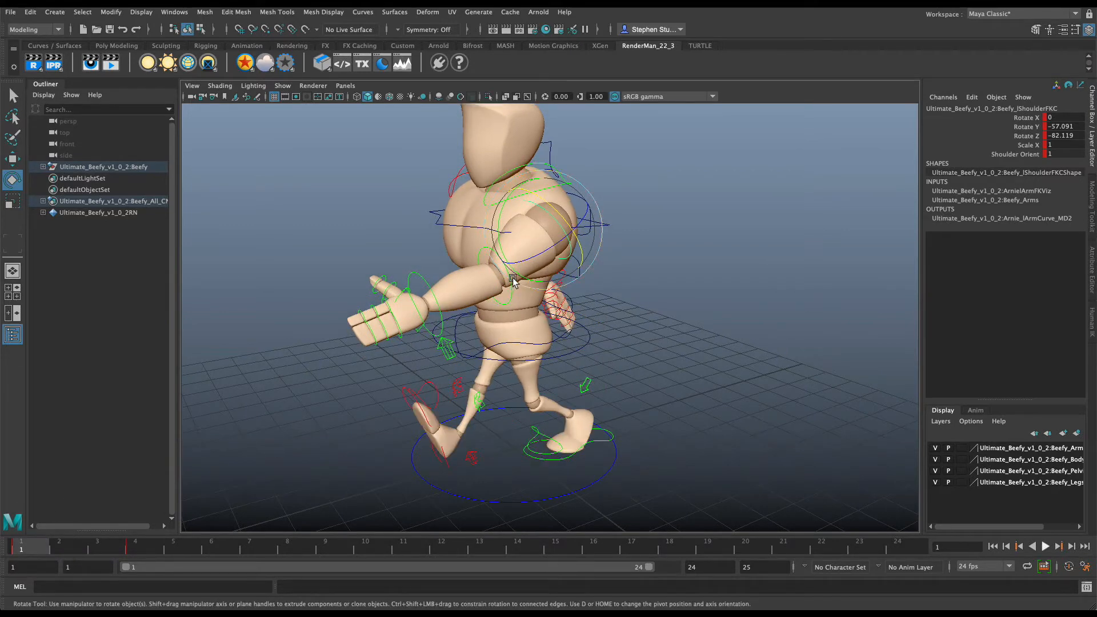
pyautogui.click(511, 297)
pyautogui.moveTo(476, 272); pyautogui.dragTo(451, 272)
pyautogui.press('s')
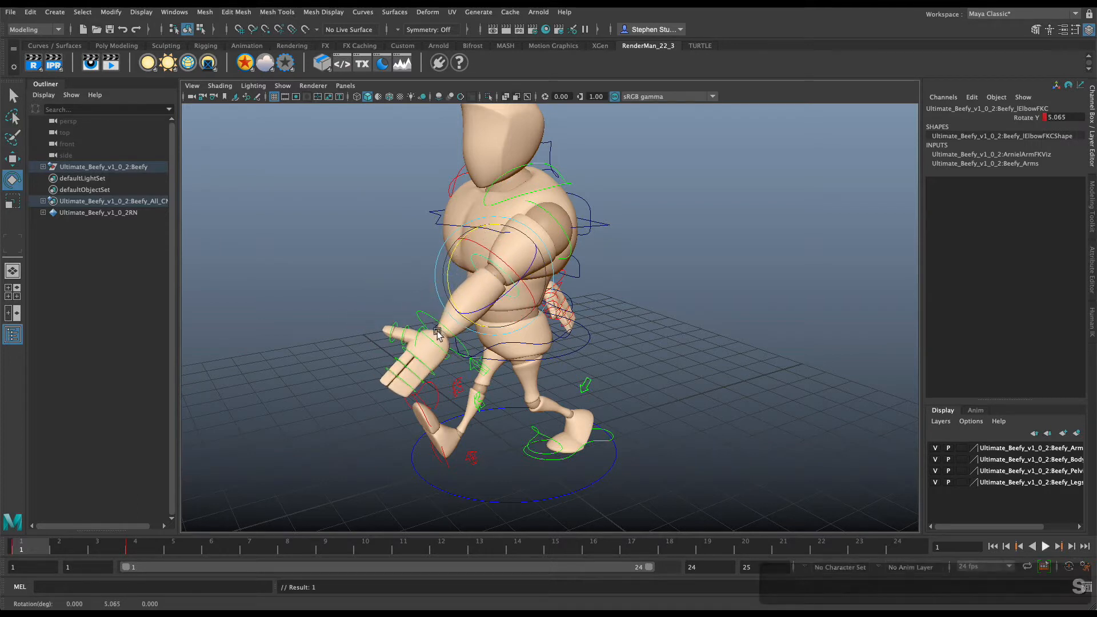
# Rotate the left wrist control so the hand trails the forearm, key it at frame 1, and play back the motion
pyautogui.click(428, 312)
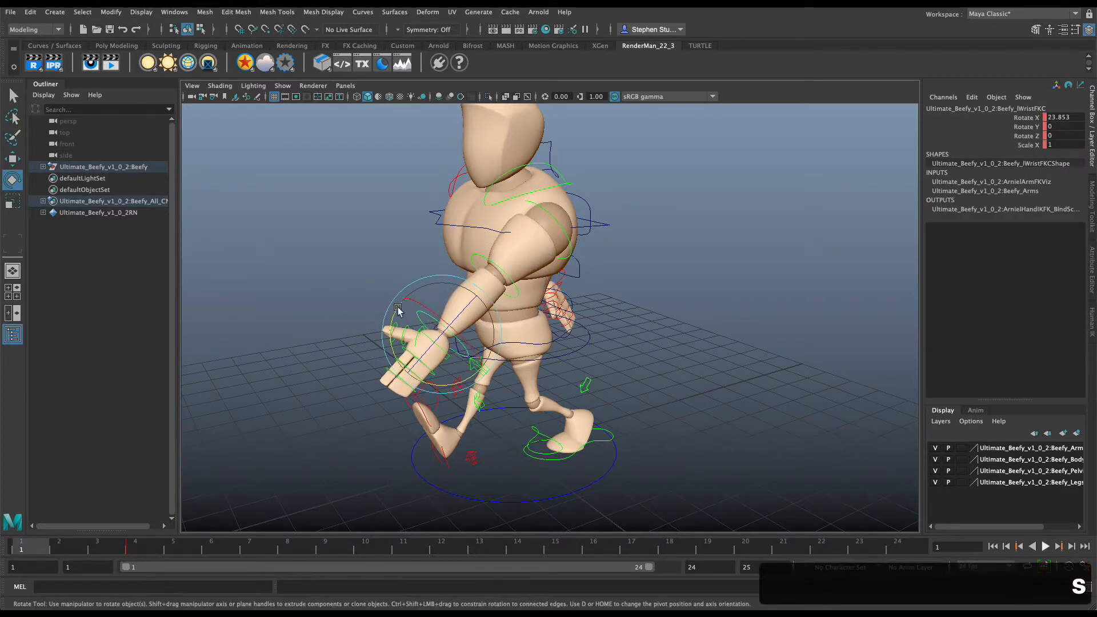
pyautogui.moveTo(398, 311); pyautogui.dragTo(594, 454)
pyautogui.press('s')
pyautogui.moveTo(64, 548); pyautogui.dragTo(63, 549)
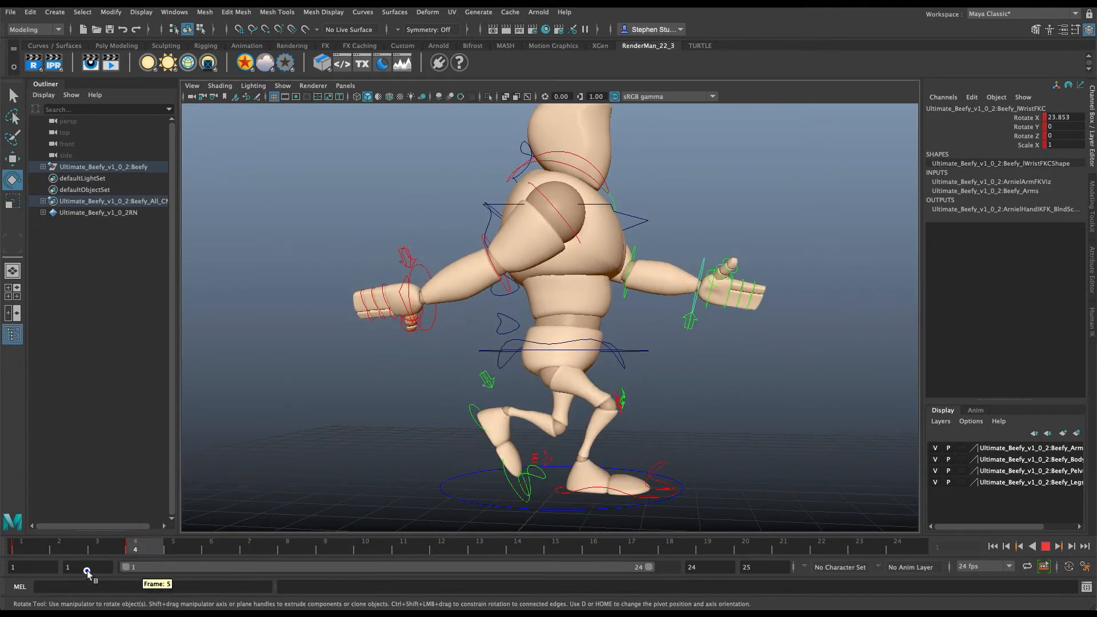
pyautogui.press('Escape')
# Swing the right shoulder control forward to about -60.6 in Rotate Y and key it at frame 16
pyautogui.click(149, 549)
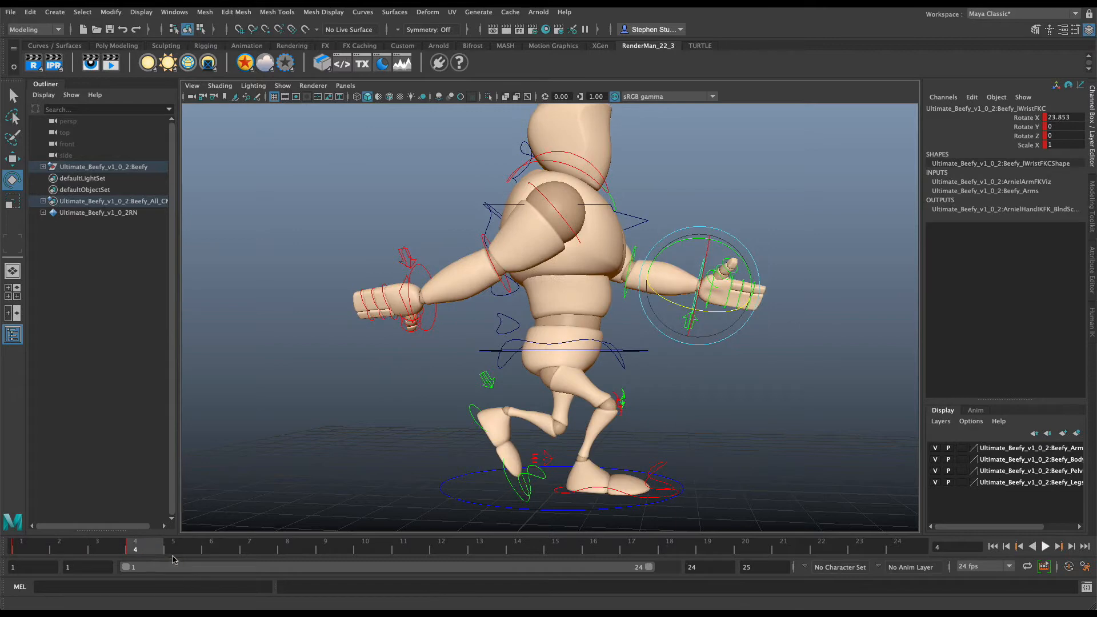
pyautogui.keyDown('alt'); pyautogui.moveTo(828, 241); pyautogui.dragTo(614, 343); pyautogui.keyUp('alt')
pyautogui.click(608, 550)
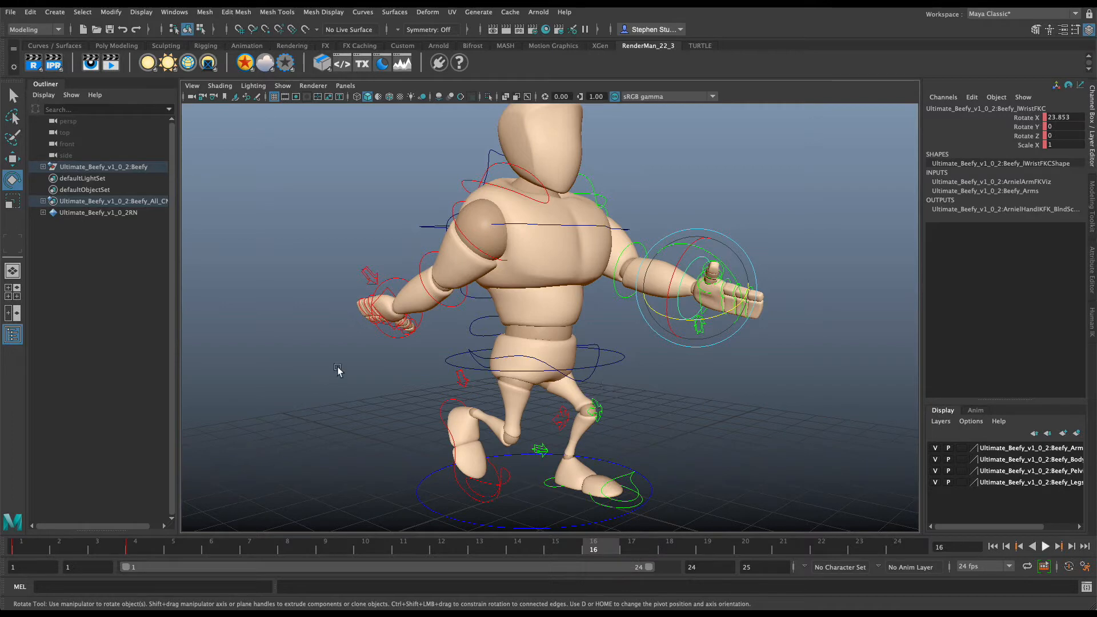
pyautogui.click(475, 247)
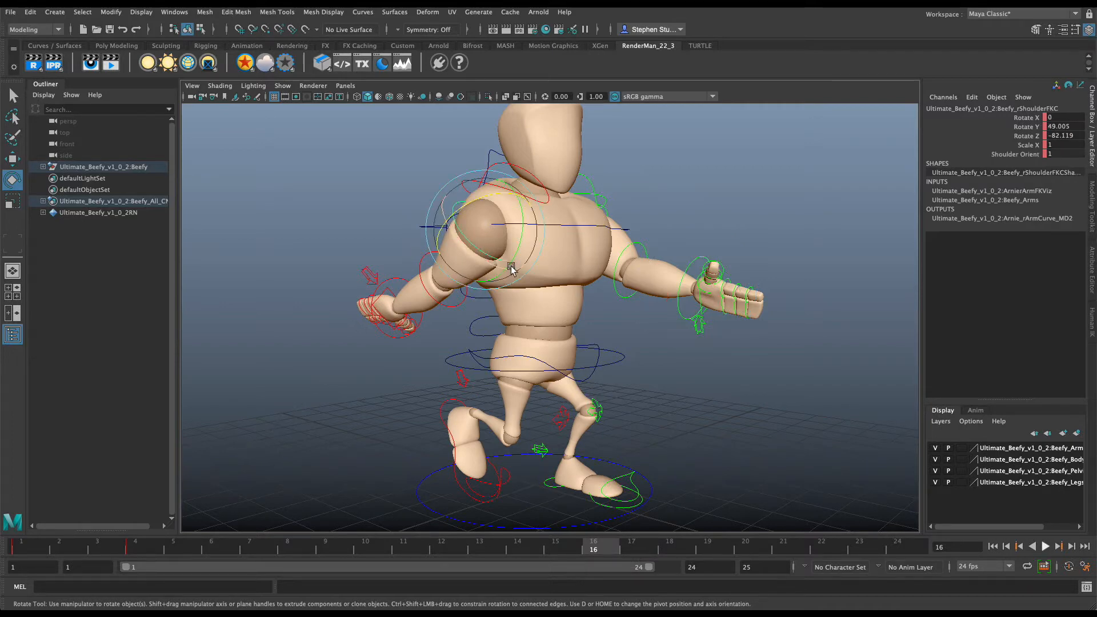
pyautogui.moveTo(512, 268); pyautogui.dragTo(524, 145)
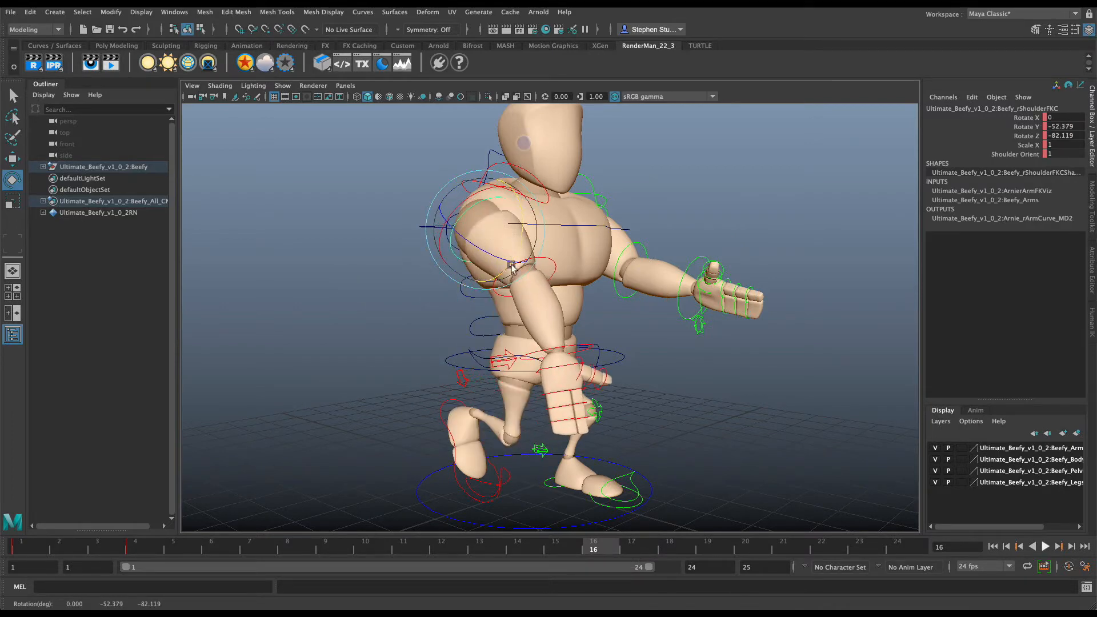
pyautogui.moveTo(512, 269); pyautogui.dragTo(522, 246)
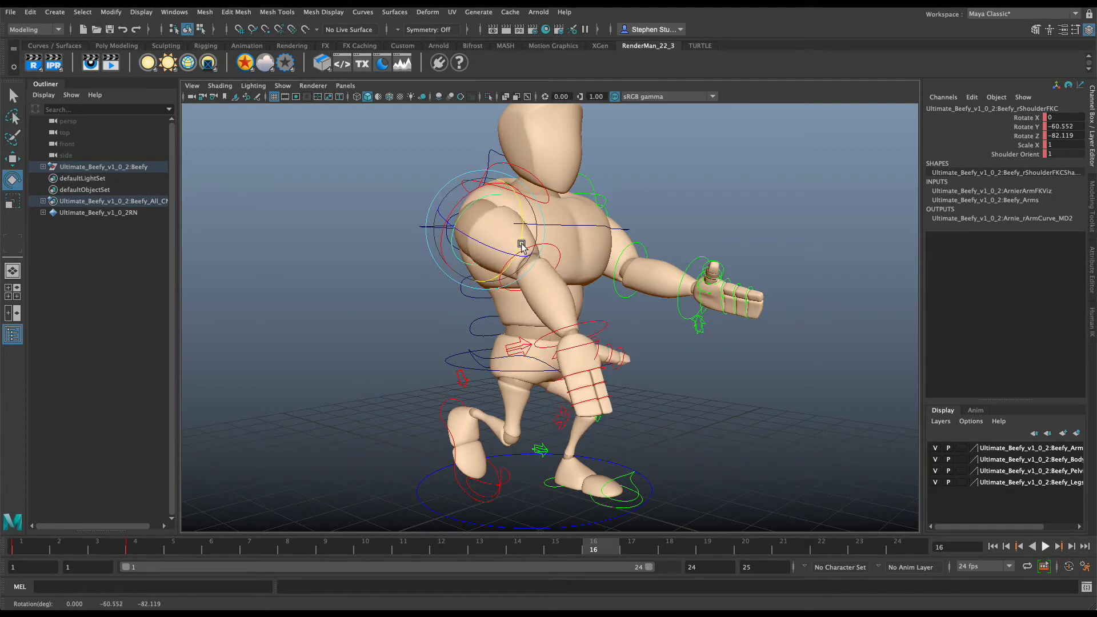
pyautogui.press('s')
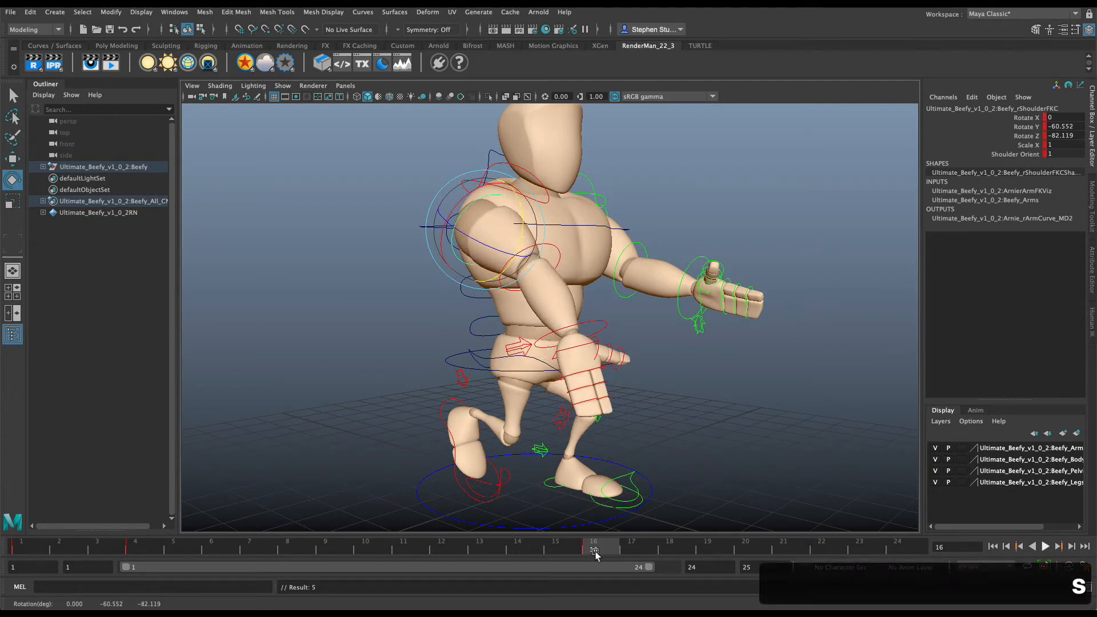
# Bend the right elbow control to about -35.7 in Rotate Y and key it at frame 16
pyautogui.click(559, 256)
pyautogui.moveTo(568, 297); pyautogui.dragTo(575, 250)
pyautogui.press('s')
# Rotate the right wrist control to about 23.7 in X, -21.6 in Y and 18.3 in Z, key it at frame 16, and review the arm swing
pyautogui.click(620, 227)
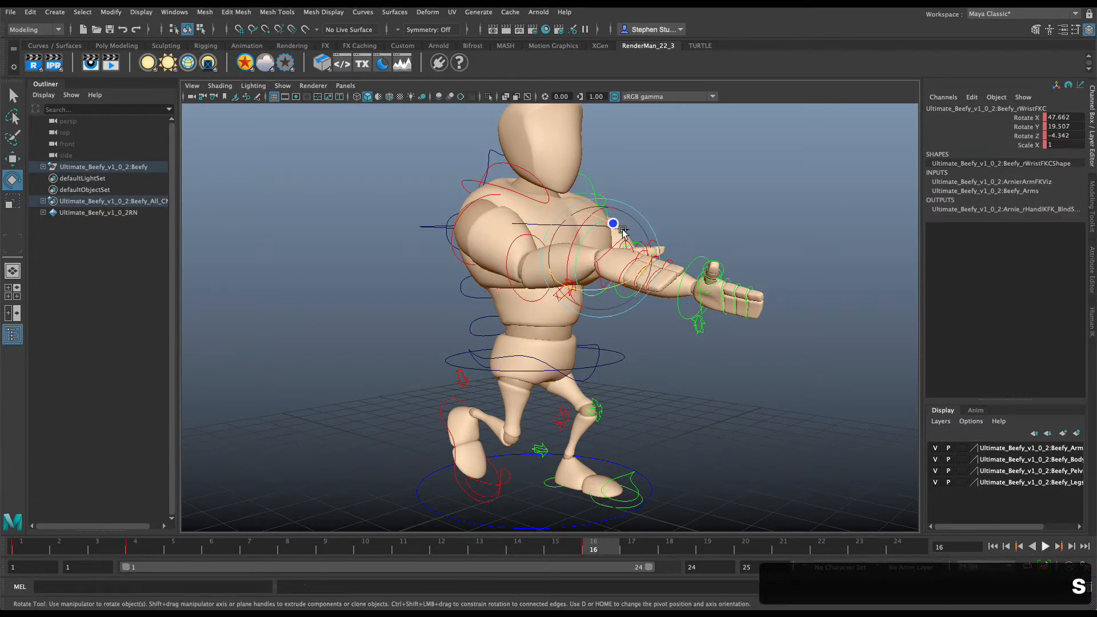
pyautogui.moveTo(626, 240)
pyautogui.mouseDown()
pyautogui.moveTo(564, 261)
pyautogui.moveTo(616, 247)
pyautogui.mouseUp()
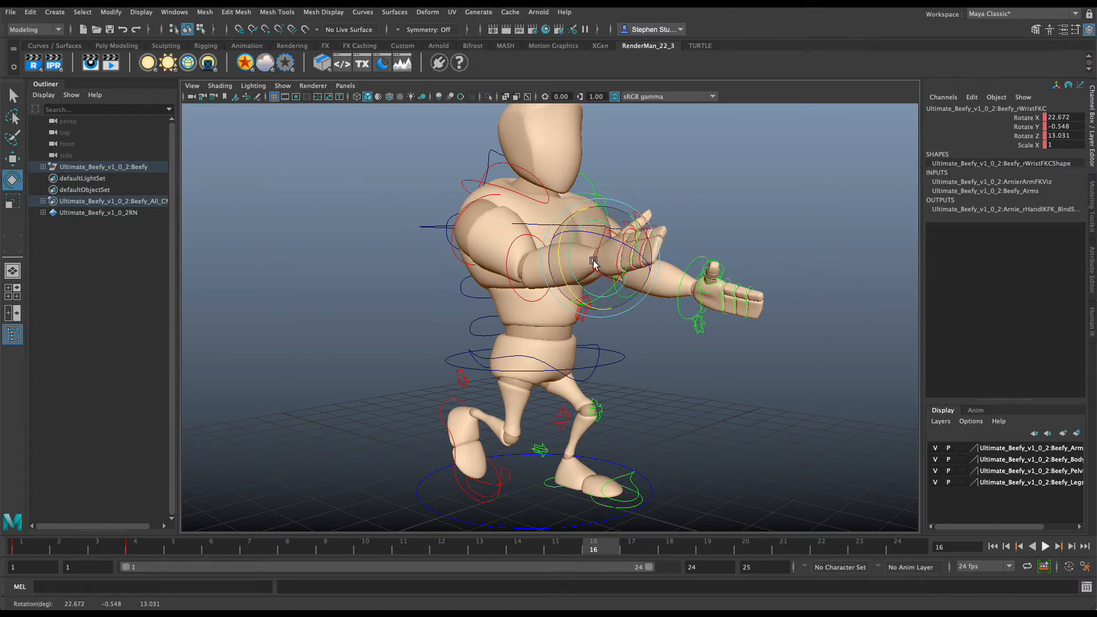
pyautogui.keyDown('alt'); pyautogui.moveTo(595, 219); pyautogui.dragTo(653, 266); pyautogui.keyUp('alt')
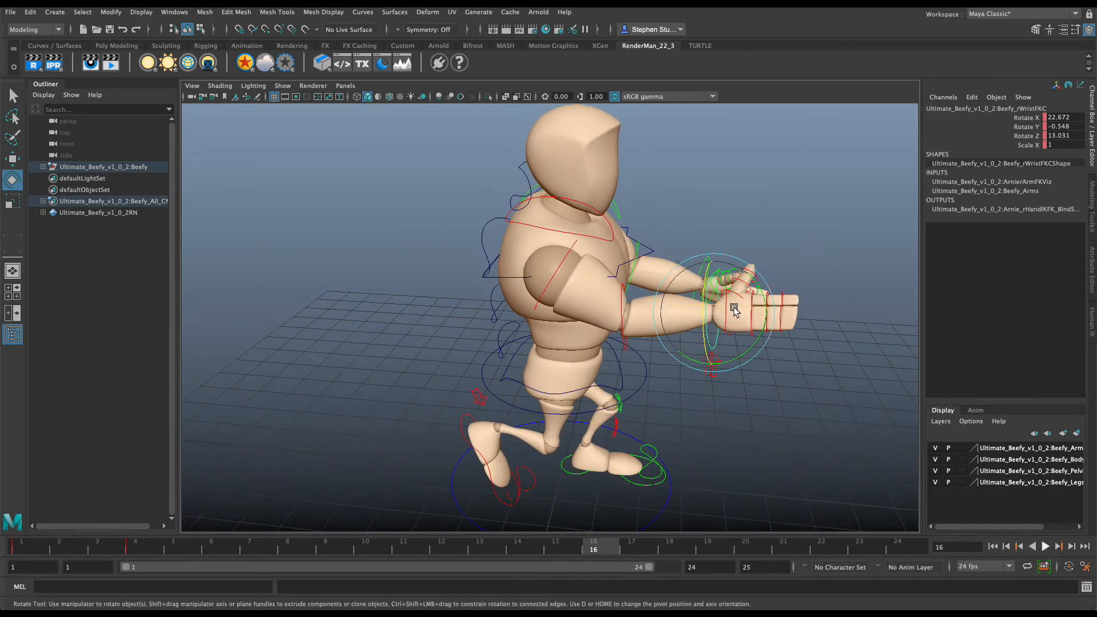
pyautogui.moveTo(713, 308); pyautogui.dragTo(701, 306)
pyautogui.keyDown('alt'); pyautogui.moveTo(771, 305); pyautogui.dragTo(727, 260); pyautogui.keyUp('alt')
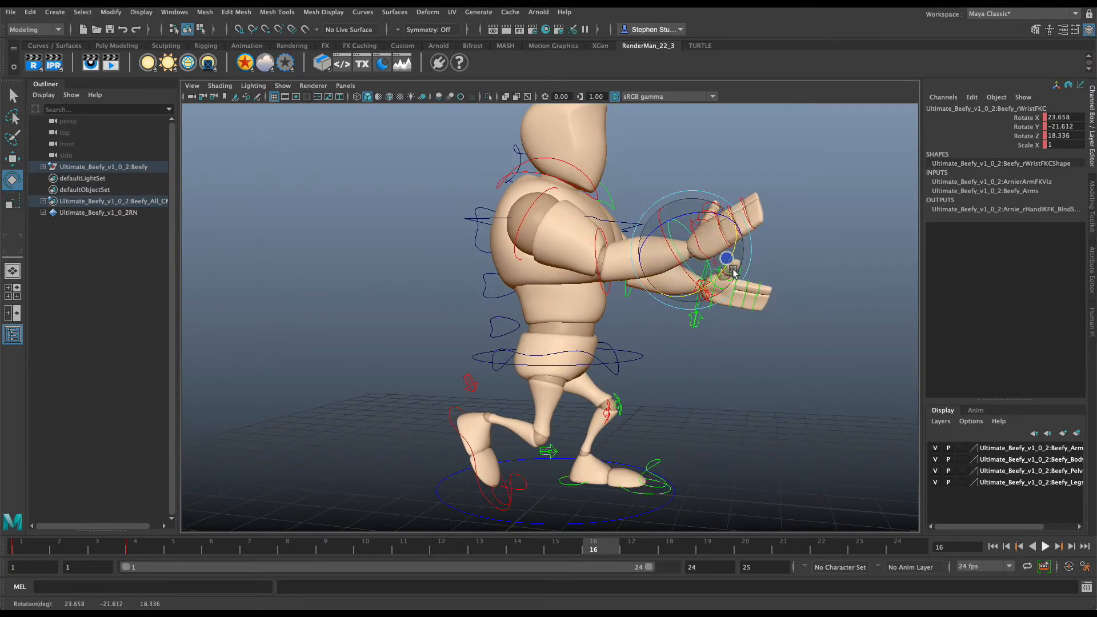
pyautogui.press('s')
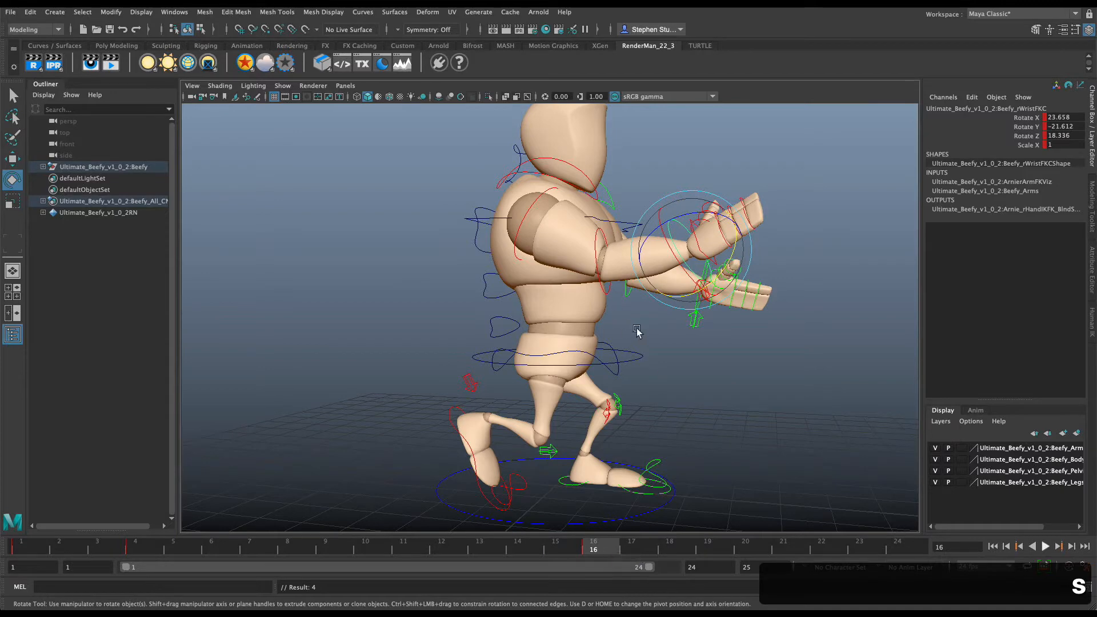
pyautogui.click(610, 295)
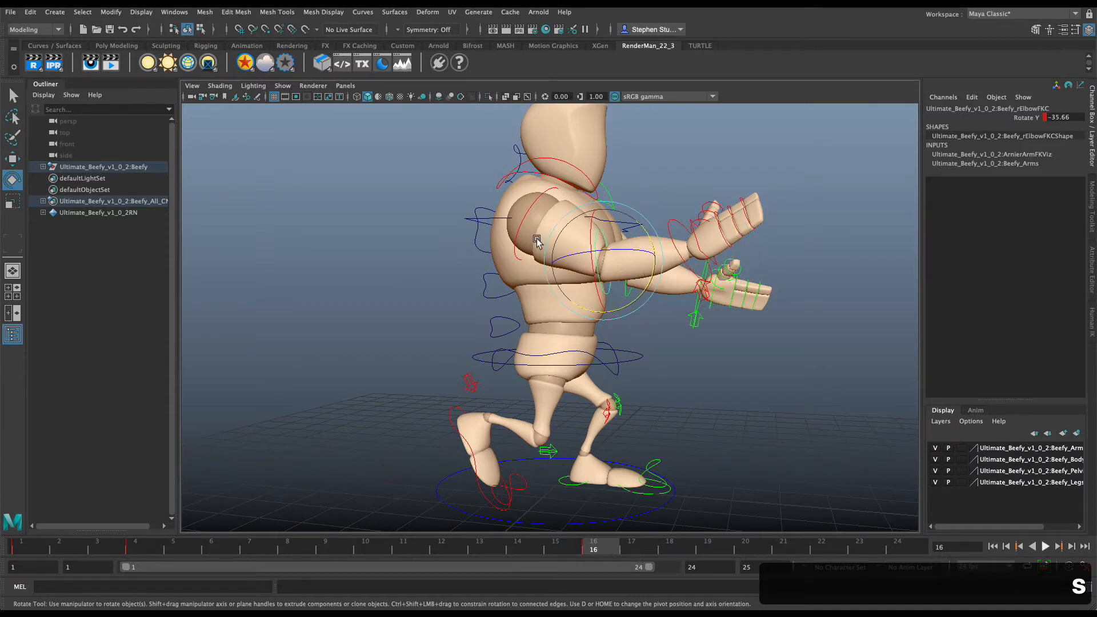
pyautogui.click(513, 243)
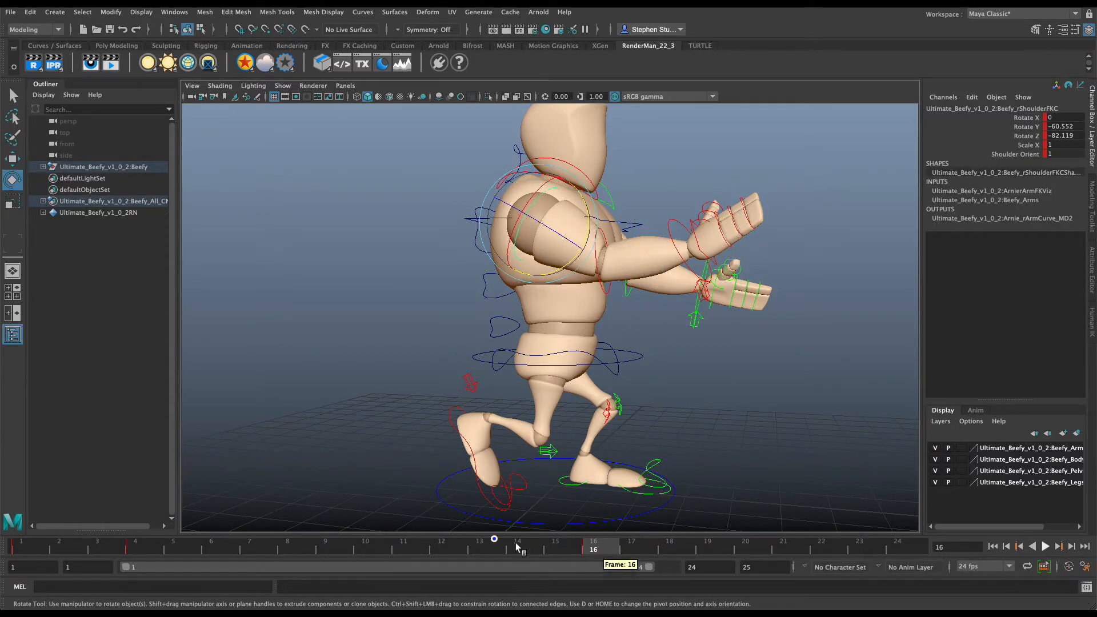
pyautogui.hotkey('alt', 'v')
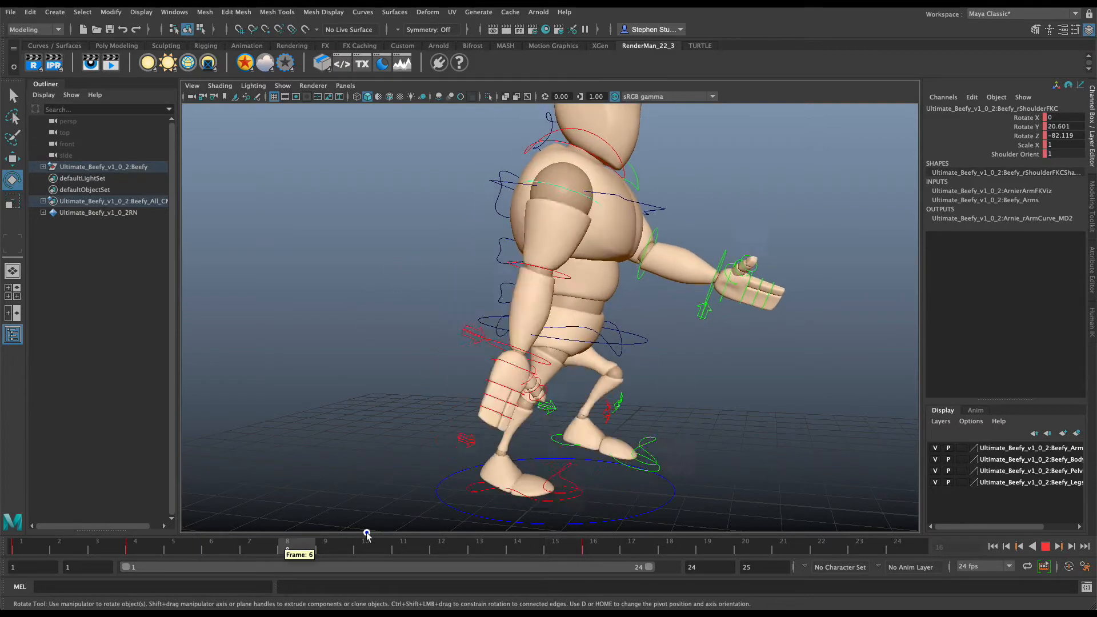
pyautogui.click(586, 549)
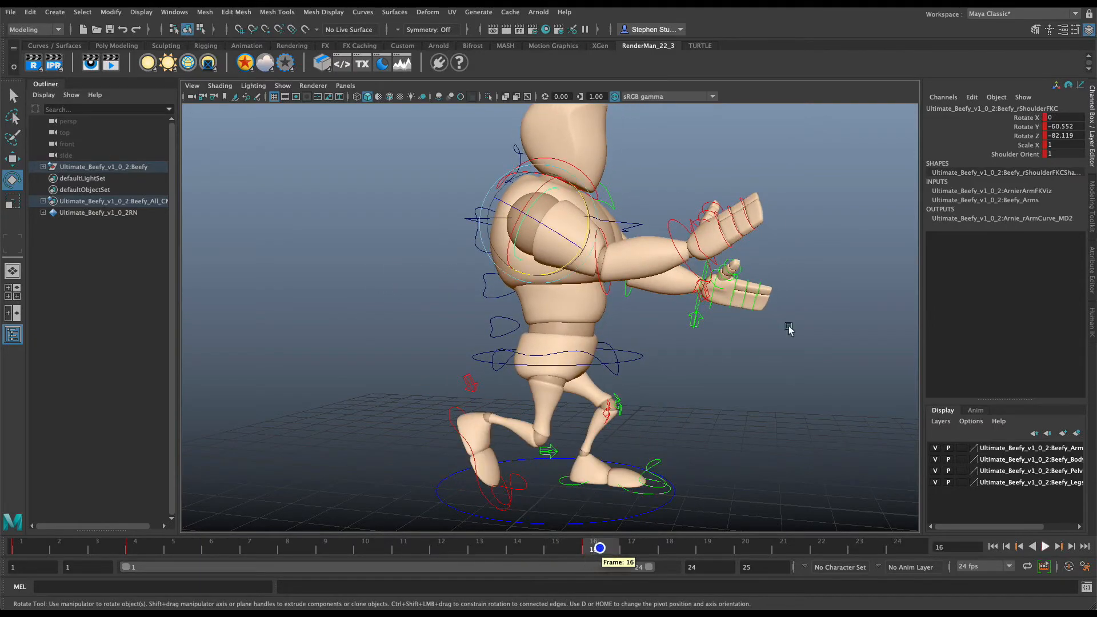
# Select the left wrist, elbow and shoulder controls together and rotate them backward until the shoulder's Rotate Y is about -12
pyautogui.keyDown('alt'); pyautogui.moveTo(799, 357); pyautogui.dragTo(533, 331); pyautogui.keyUp('alt')
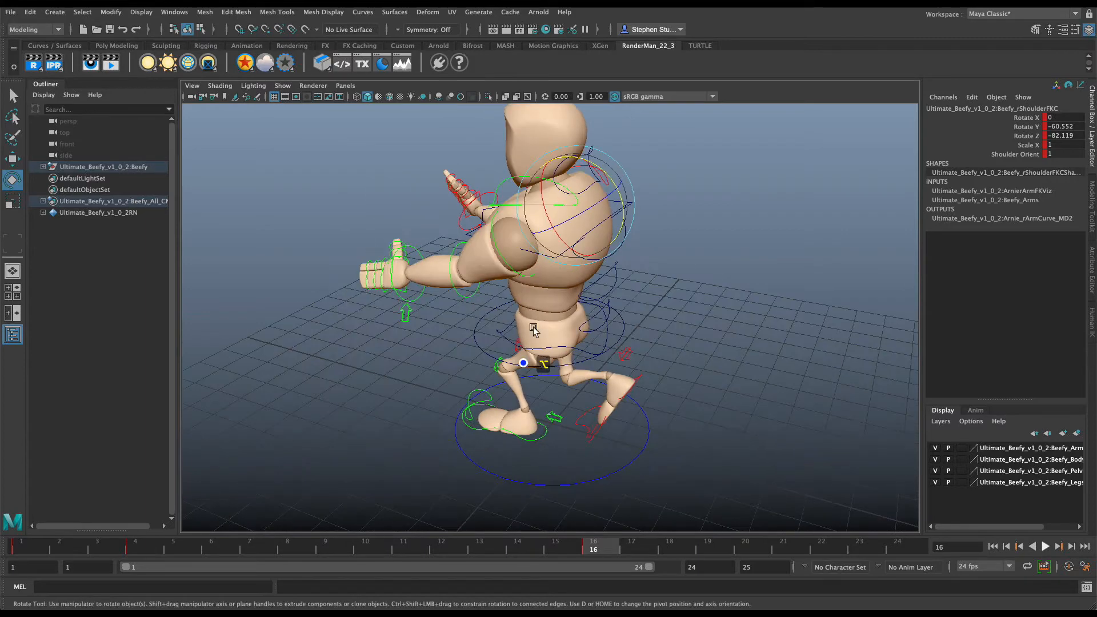
pyautogui.click(524, 280)
pyautogui.click(458, 296)
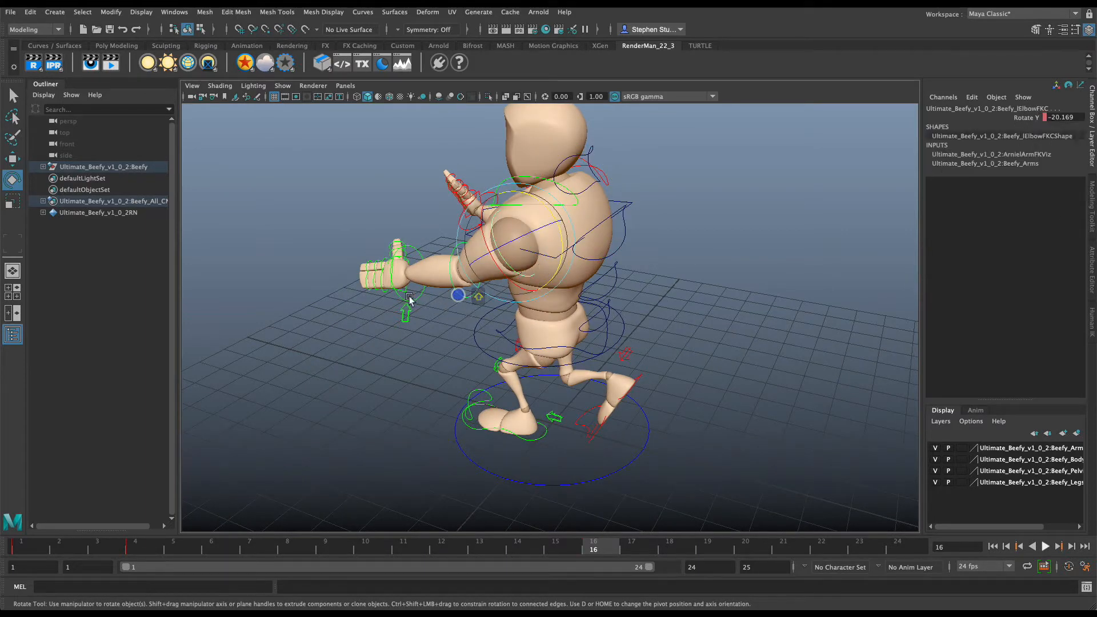
pyautogui.click(424, 298)
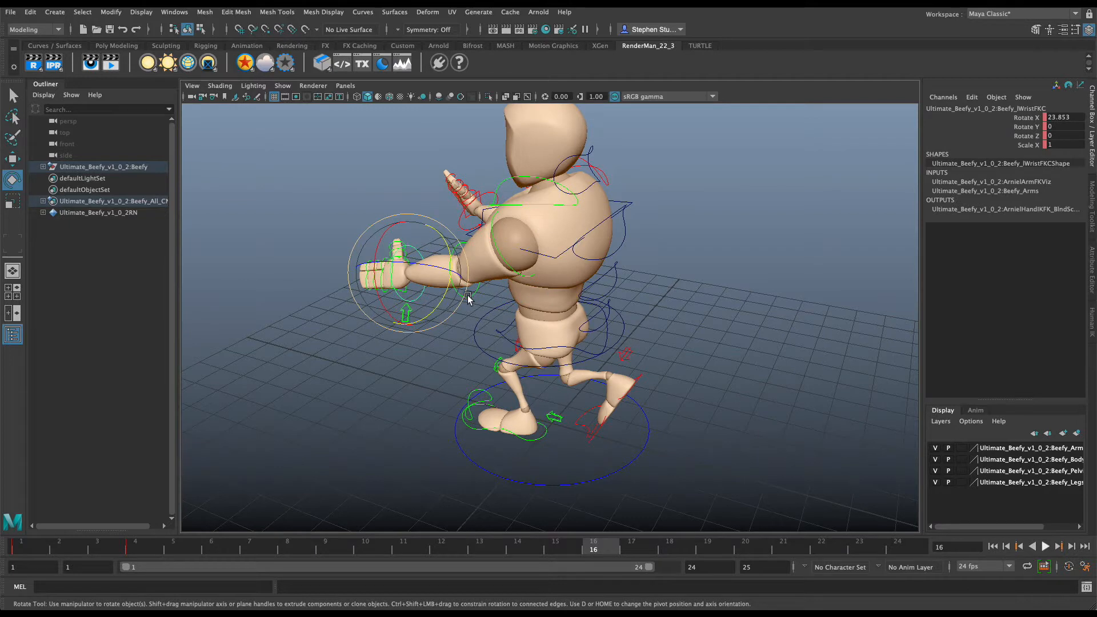
pyautogui.press('q')
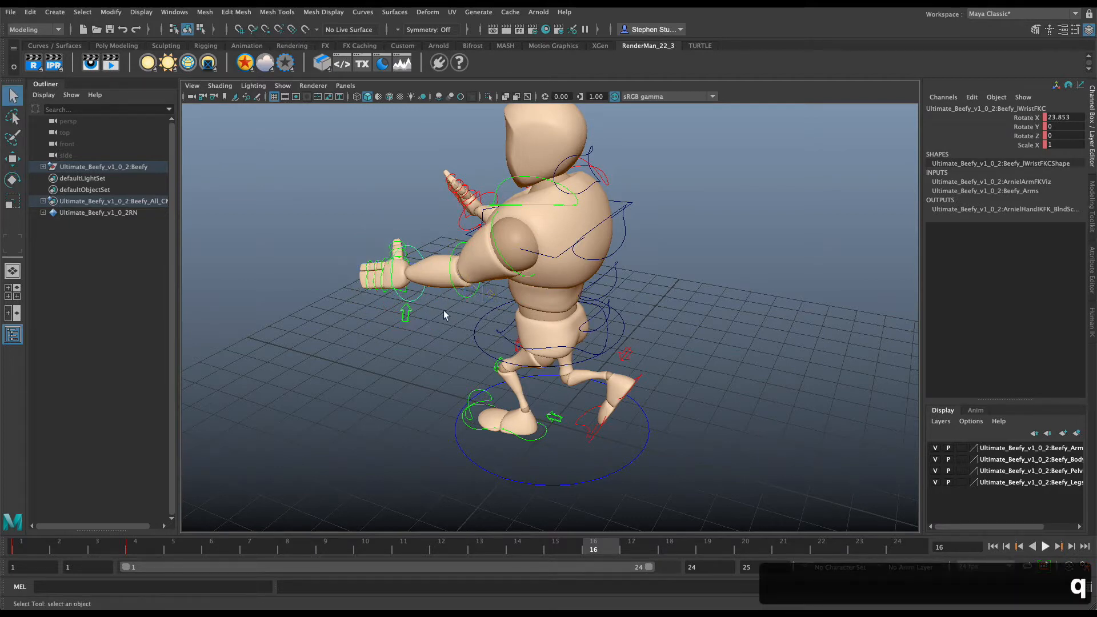
pyautogui.click(484, 296)
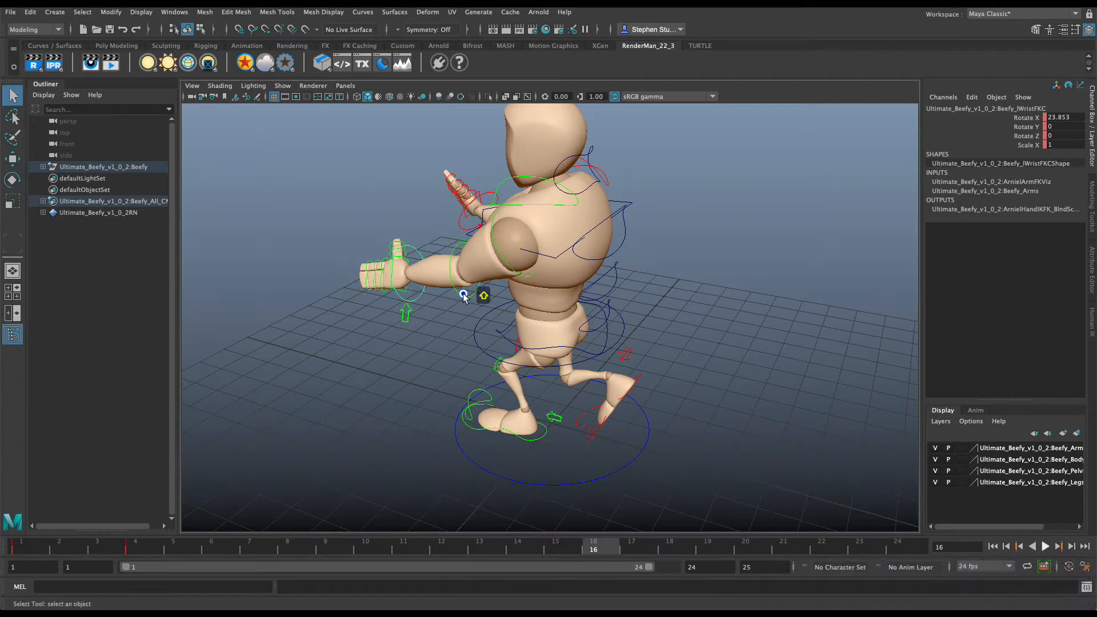
pyautogui.click(521, 274)
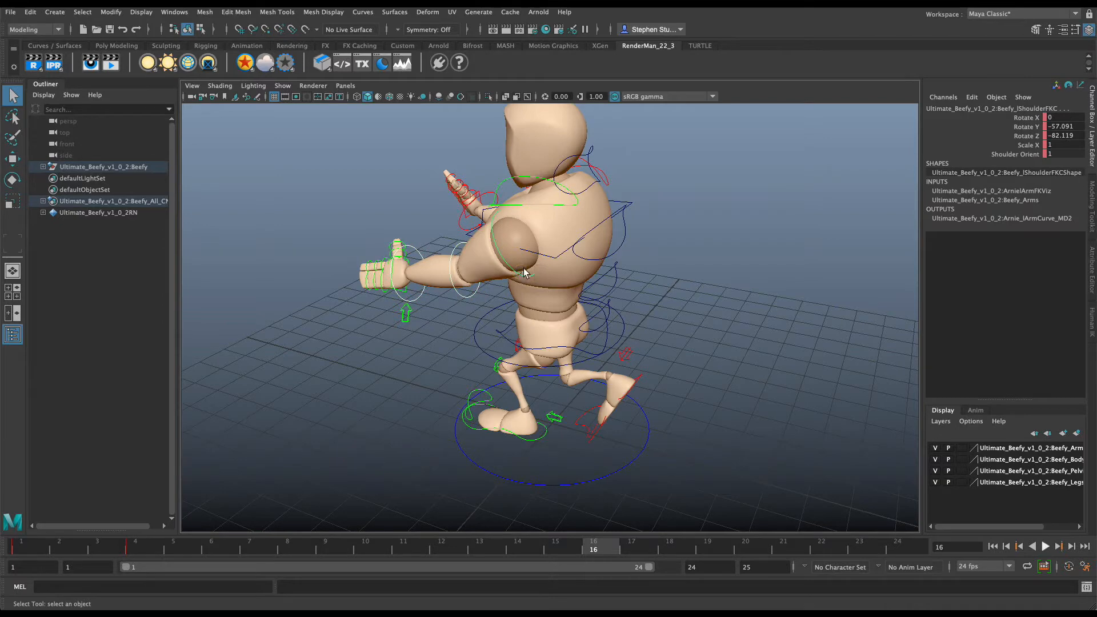
pyautogui.press('e')
pyautogui.moveTo(554, 270); pyautogui.dragTo(540, 212)
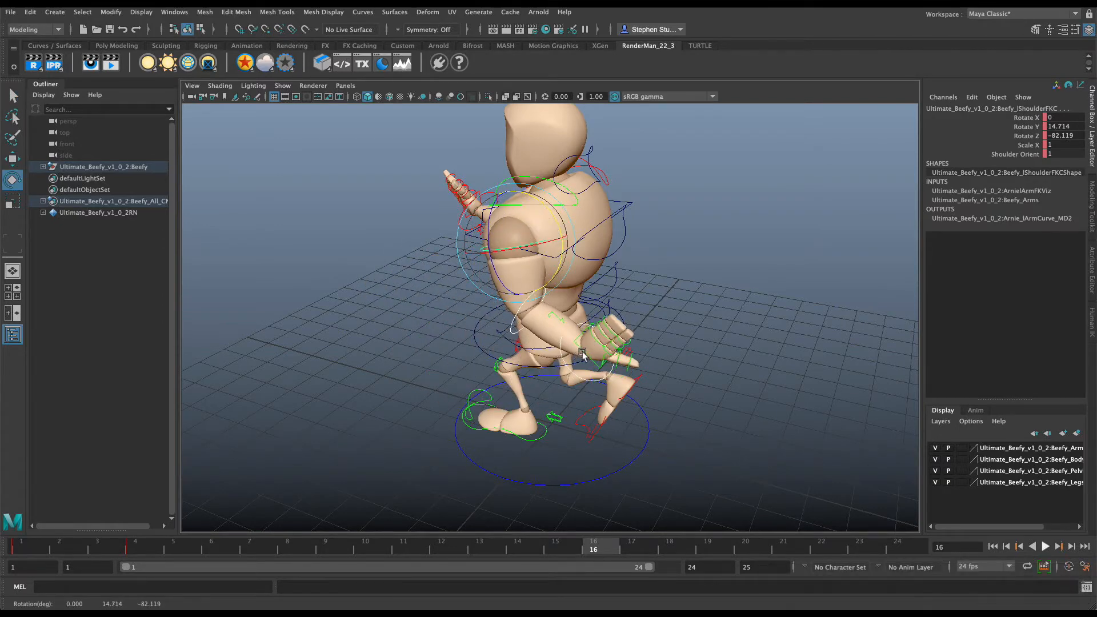
pyautogui.keyDown('alt'); pyautogui.moveTo(623, 336); pyautogui.dragTo(605, 304); pyautogui.keyUp('alt')
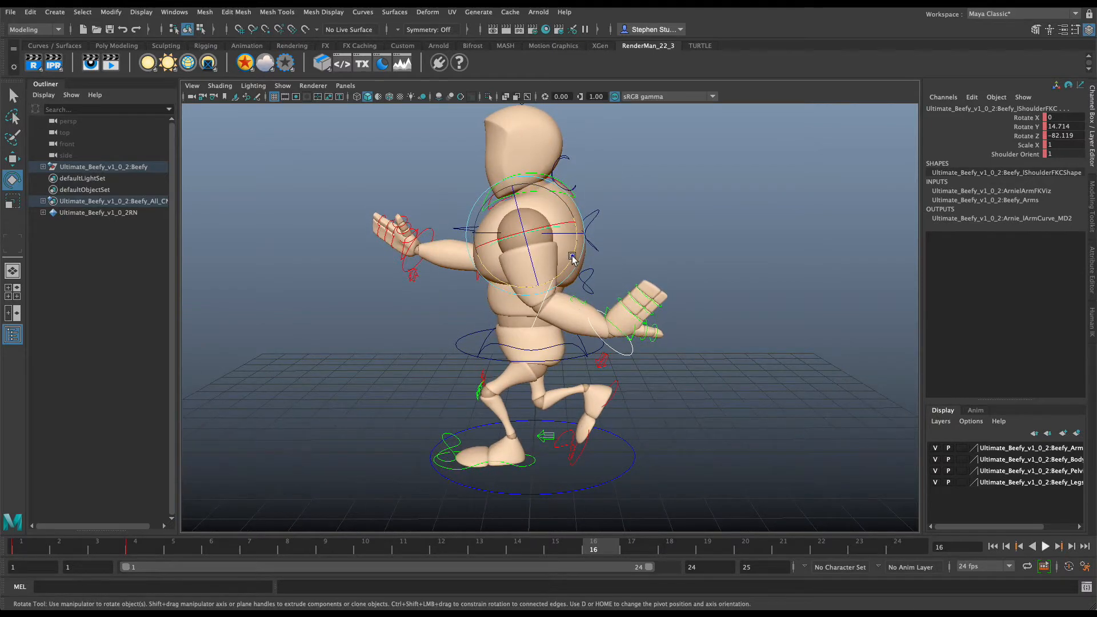
pyautogui.moveTo(572, 258); pyautogui.dragTo(559, 279)
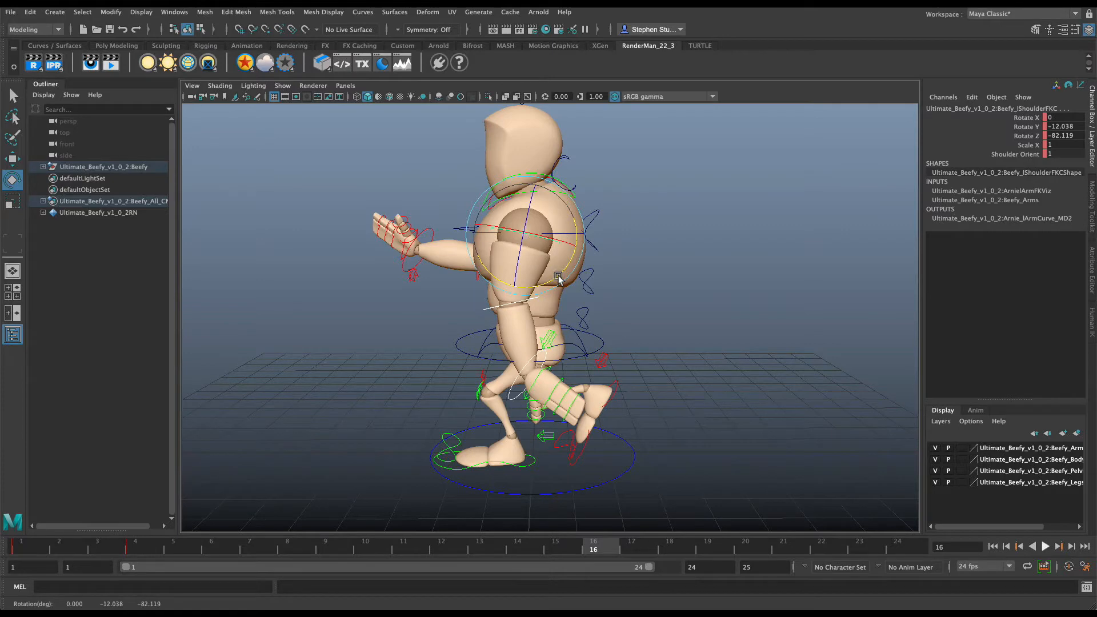
# Swing the left shoulder control alone backward to about 36.6 in Rotate Y and key it at frame 16
pyautogui.click(354, 360)
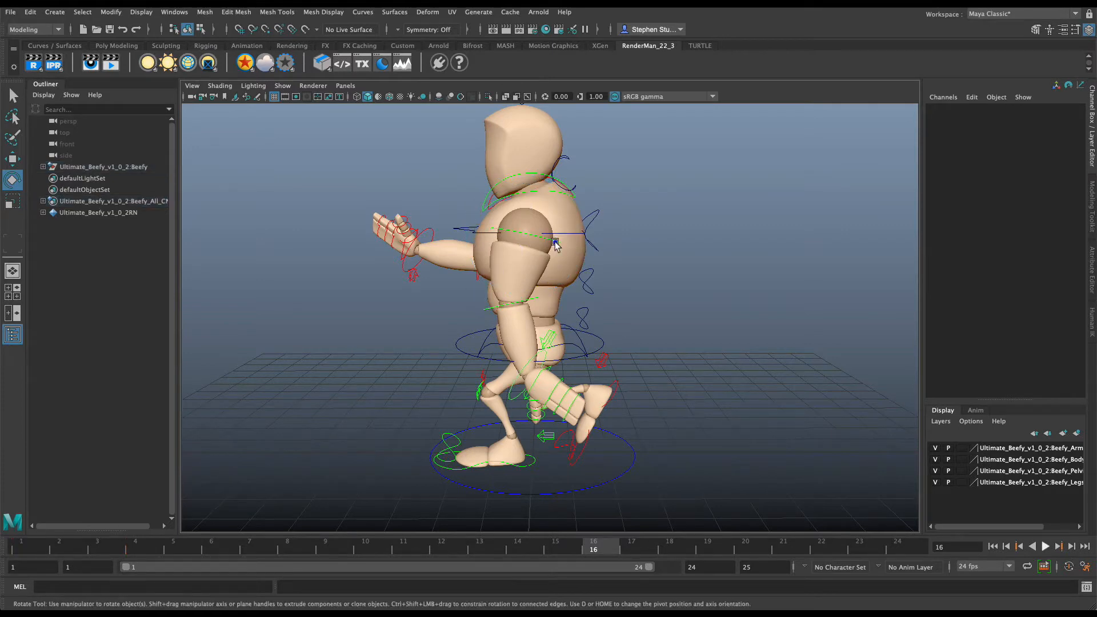
pyautogui.click(558, 242)
pyautogui.moveTo(561, 244); pyautogui.dragTo(595, 240)
pyautogui.moveTo(661, 306)
pyautogui.keyDown('alt'); pyautogui.mouseDown()
pyautogui.moveTo(500, 294)
pyautogui.moveTo(698, 277)
pyautogui.moveTo(658, 296)
pyautogui.mouseUp(); pyautogui.keyUp('alt')
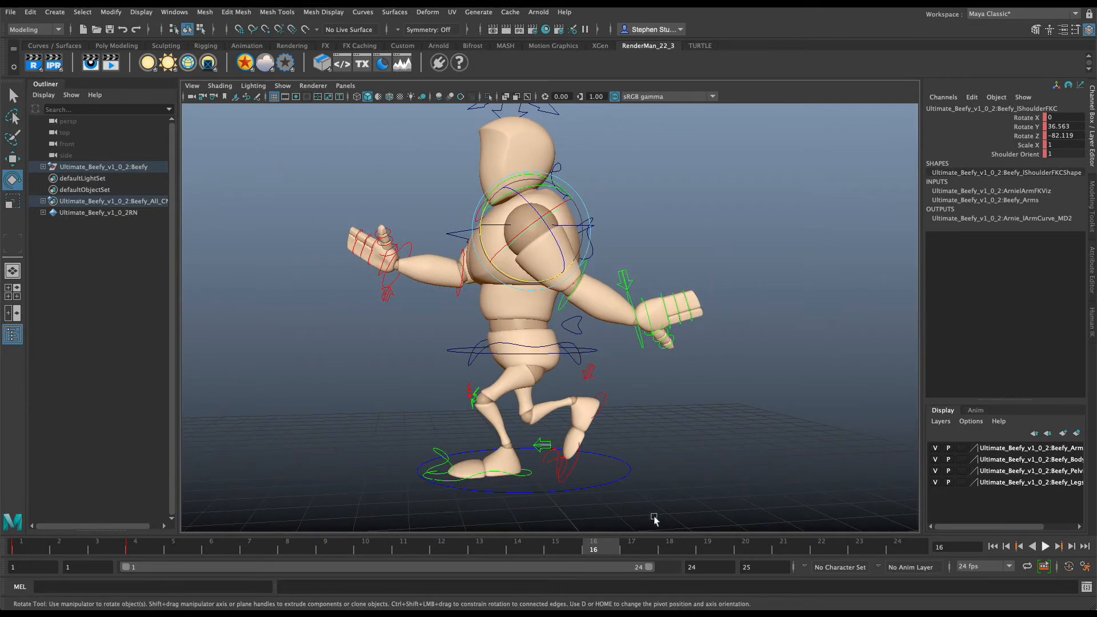
pyautogui.press('s')
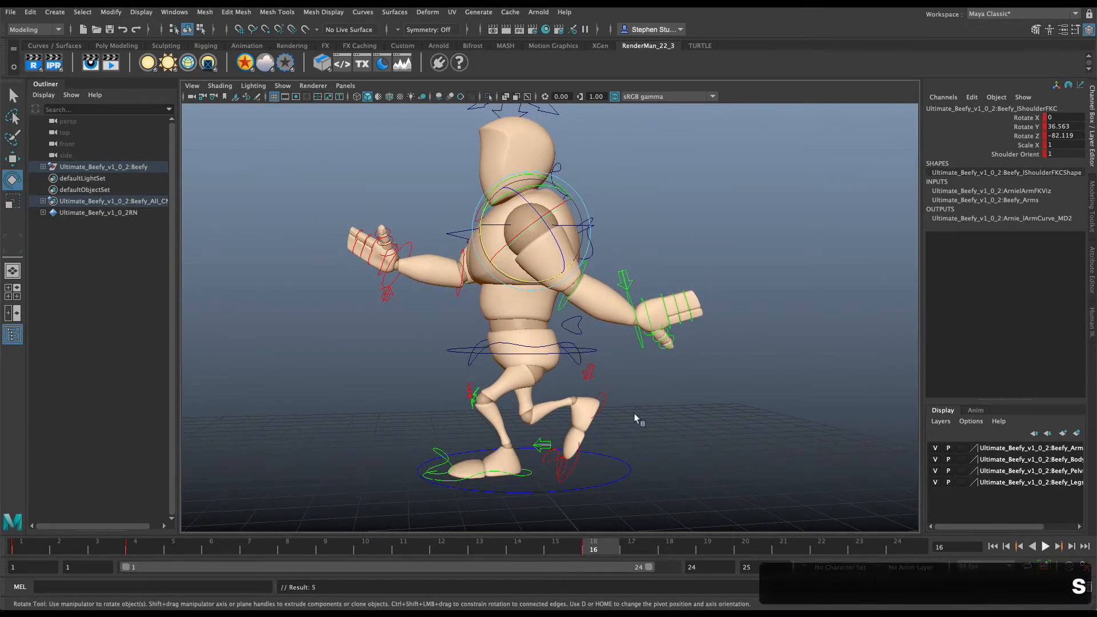
# Rotate the left wrist control to about 20.4 in X, 18 in Y and 11.8 in Z and key it at frame 16
pyautogui.click(646, 356)
pyautogui.moveTo(645, 343); pyautogui.dragTo(671, 281)
pyautogui.moveTo(602, 322); pyautogui.dragTo(615, 324)
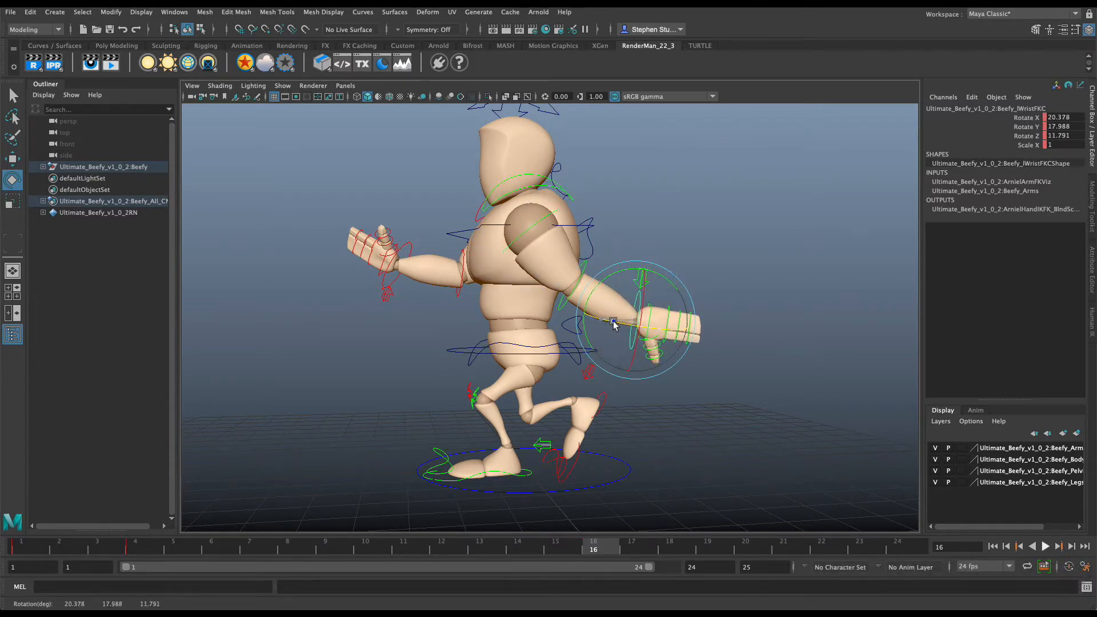
pyautogui.press('s')
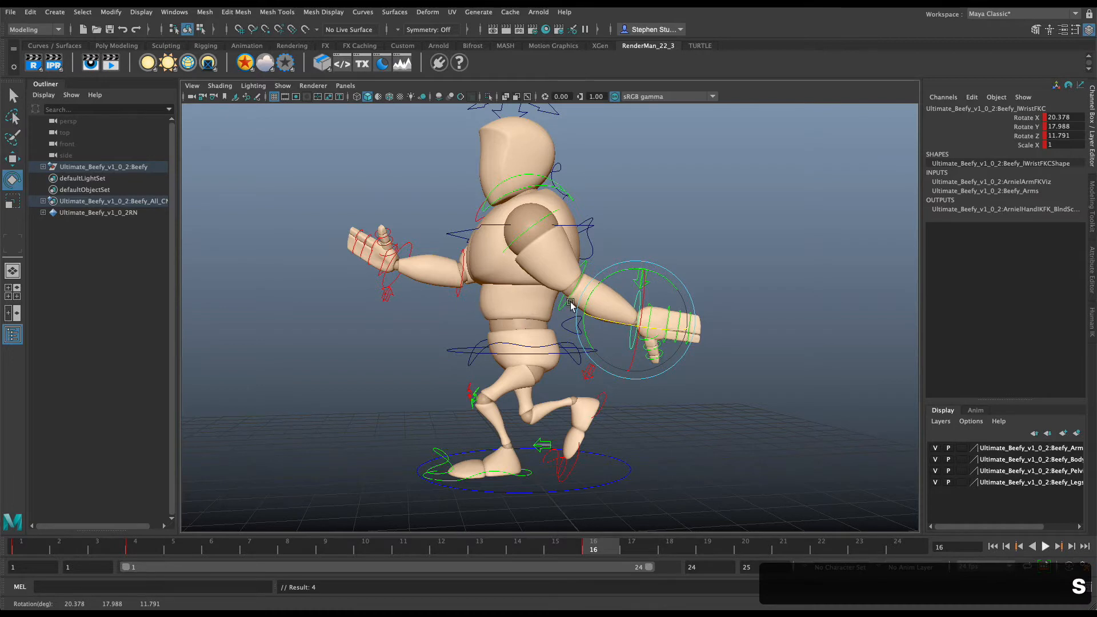
# Bend the left elbow control to about 18.5 in Rotate Y and key it at frame 16
pyautogui.click(567, 302)
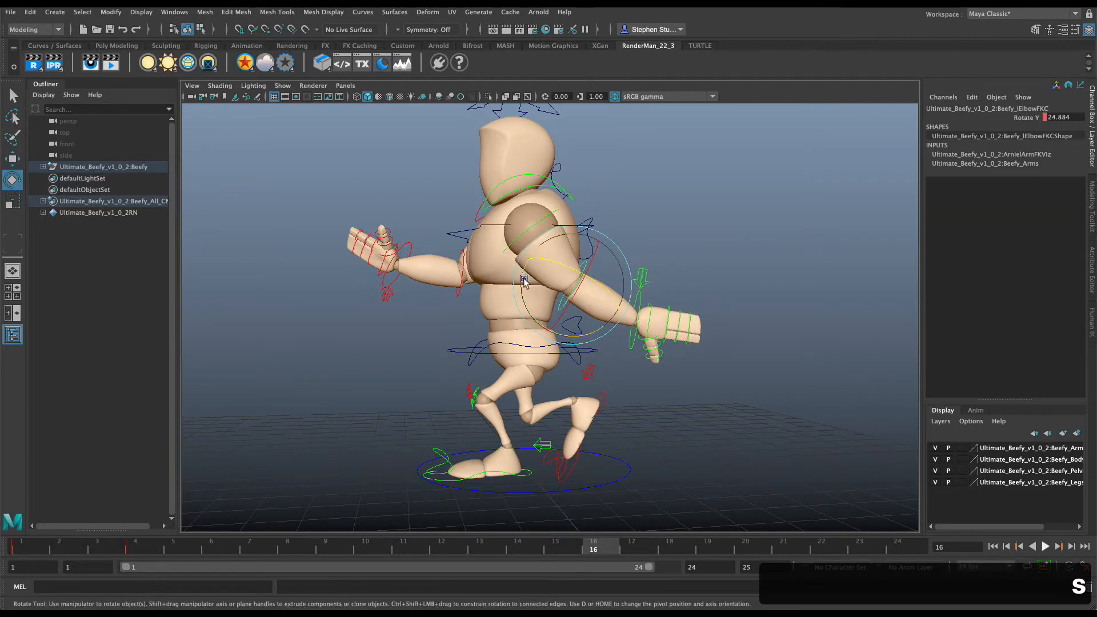
pyautogui.moveTo(525, 282); pyautogui.dragTo(525, 275)
pyautogui.press('s')
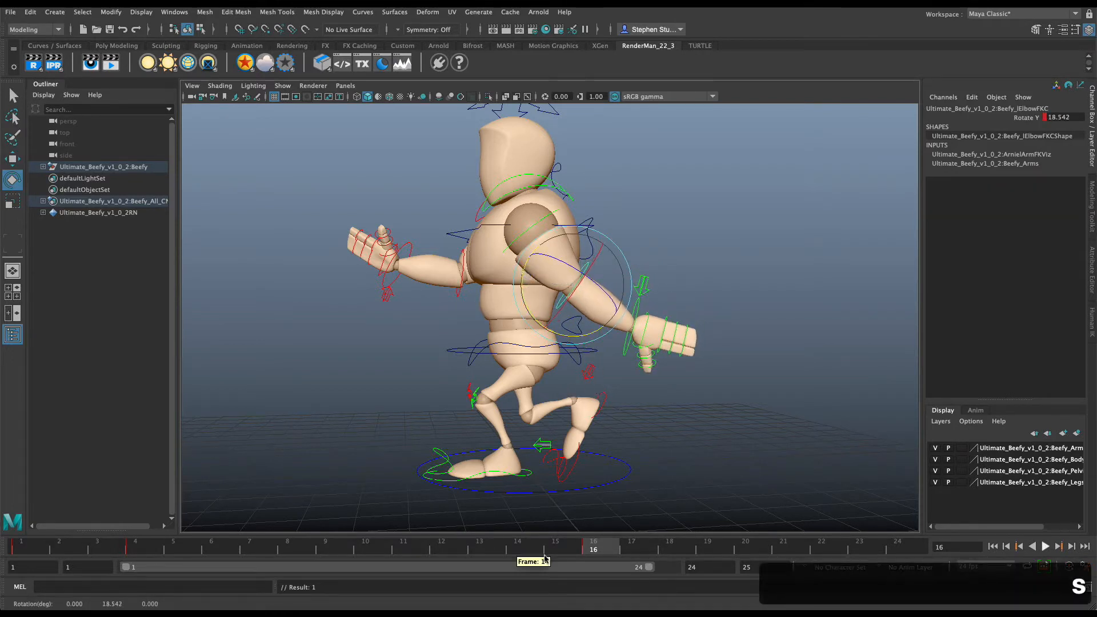
# Compare the arm poses at frames 4 and 16 from the character's side
pyautogui.keyDown('alt'); pyautogui.moveTo(592, 484); pyautogui.dragTo(832, 478); pyautogui.keyUp('alt')
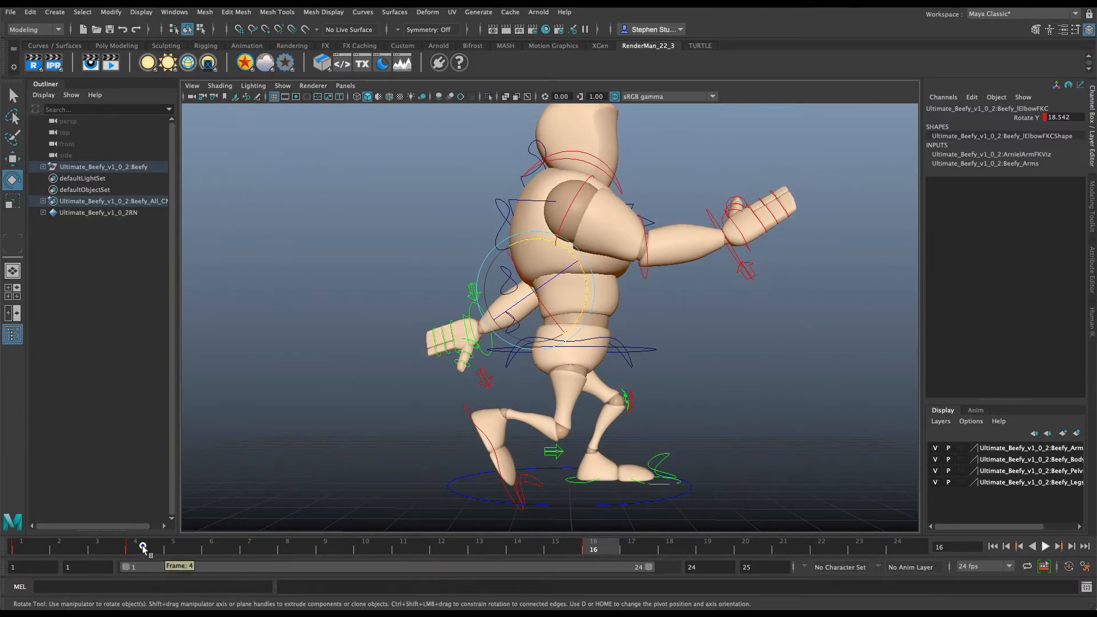
pyautogui.click(143, 547)
pyautogui.click(595, 547)
pyautogui.click(135, 546)
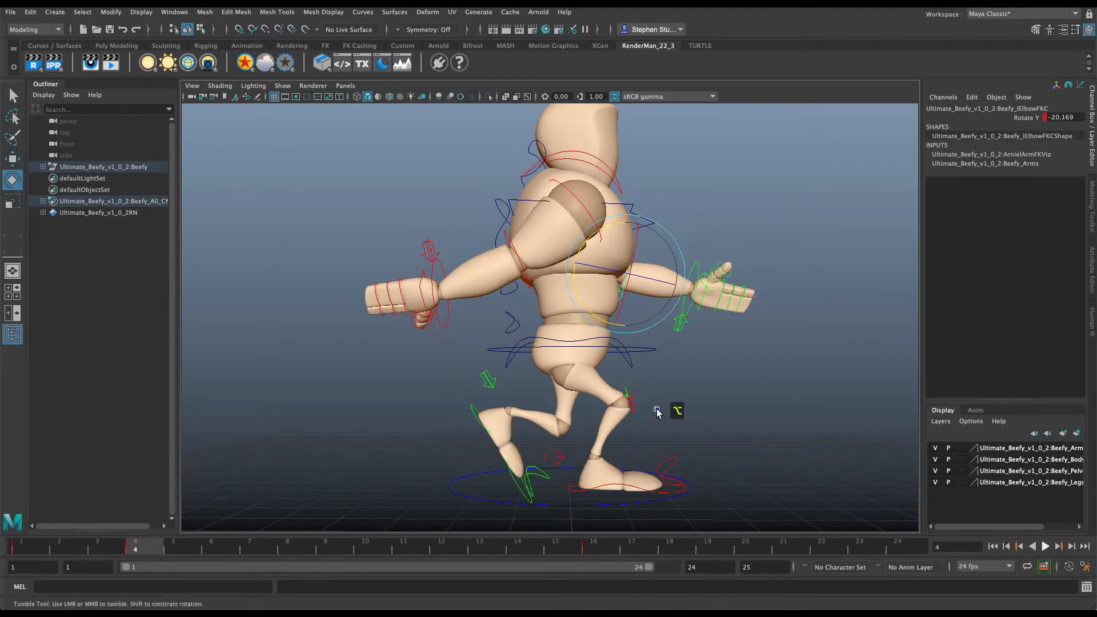
pyautogui.keyDown('alt'); pyautogui.moveTo(674, 411); pyautogui.dragTo(628, 402); pyautogui.keyUp('alt')
pyautogui.click(595, 547)
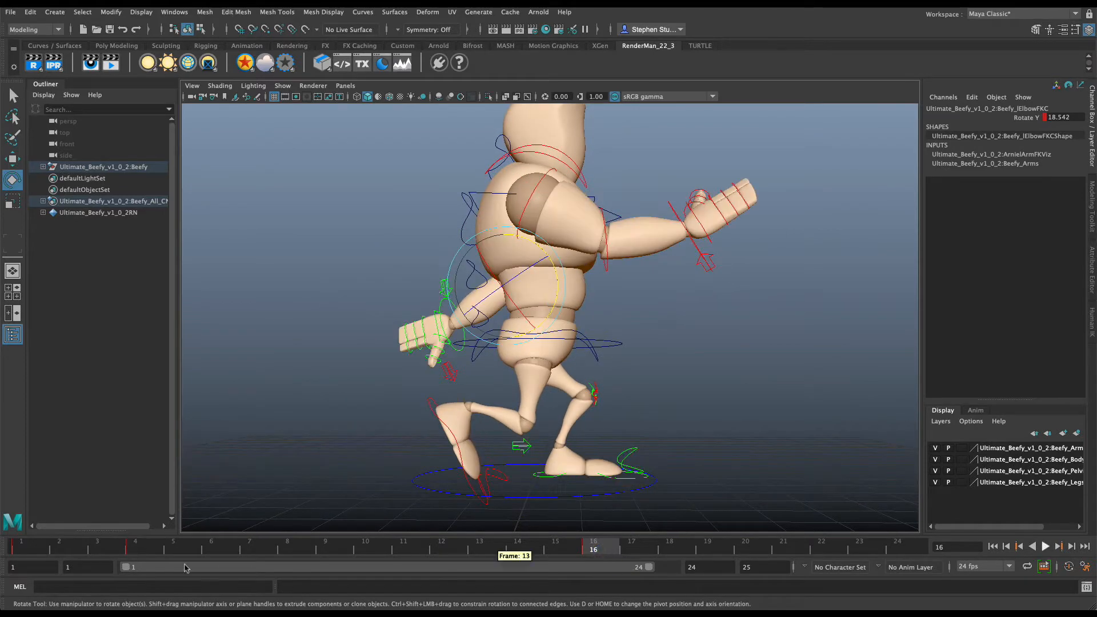
pyautogui.click(137, 546)
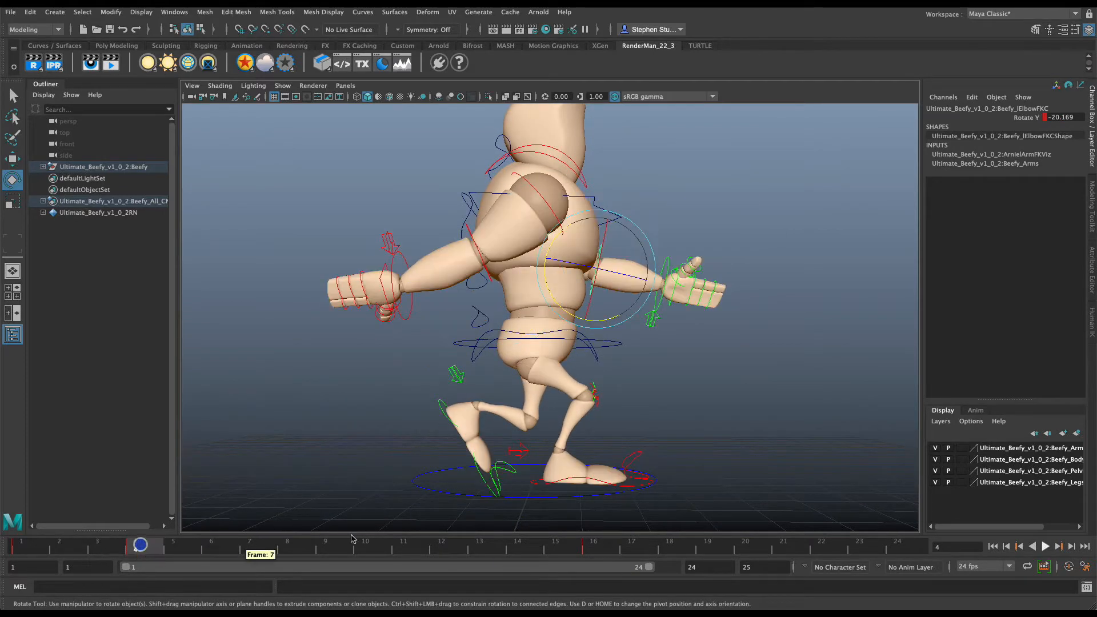
pyautogui.click(595, 547)
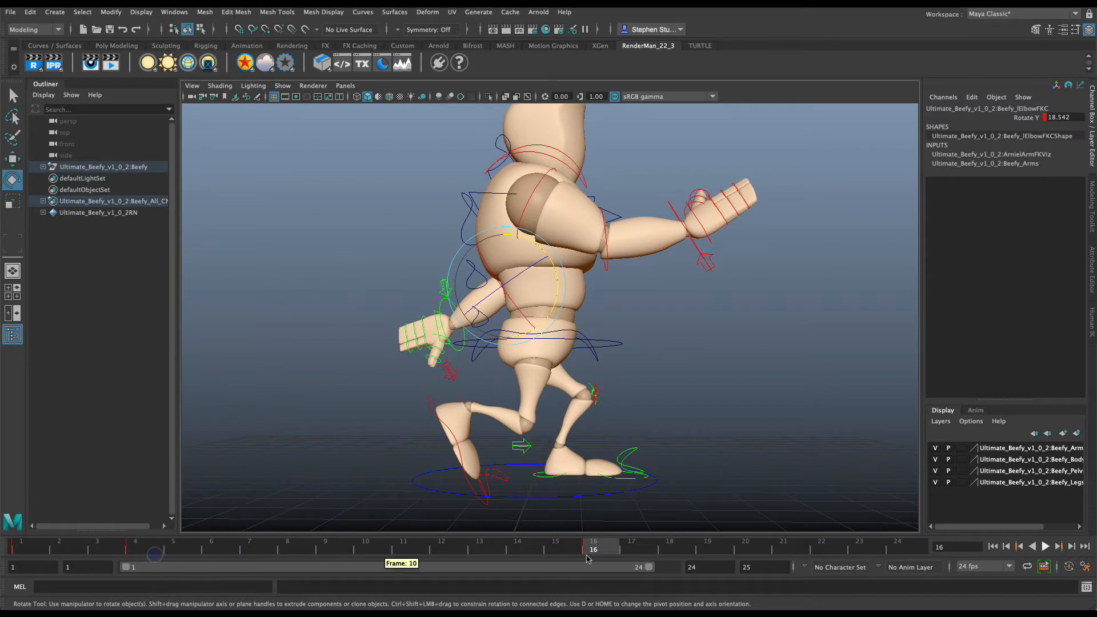
pyautogui.click(138, 546)
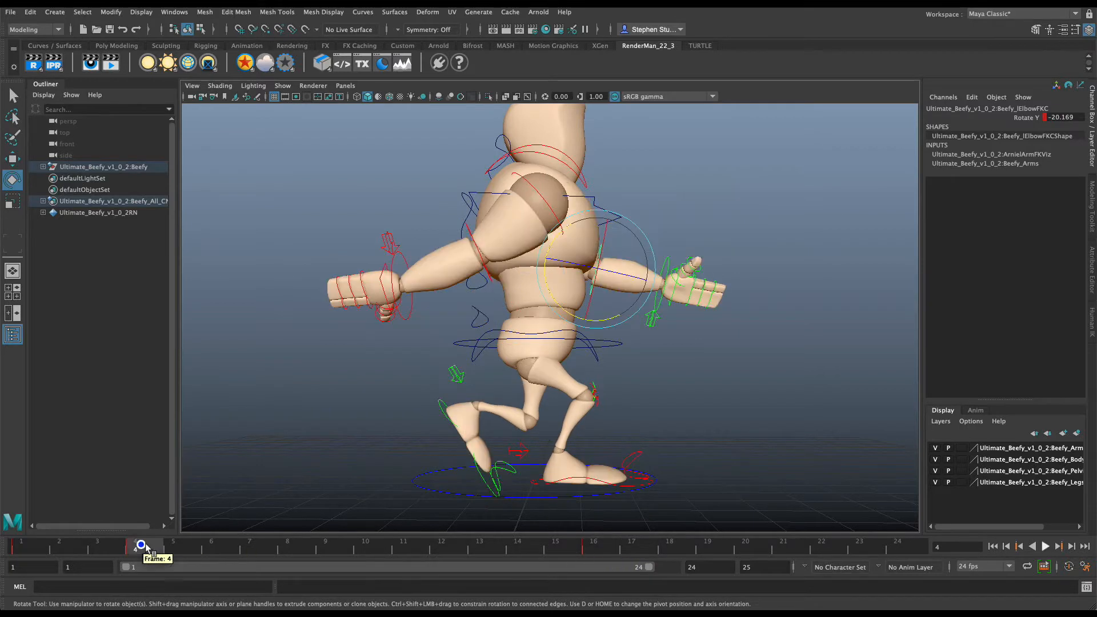
pyautogui.click(593, 546)
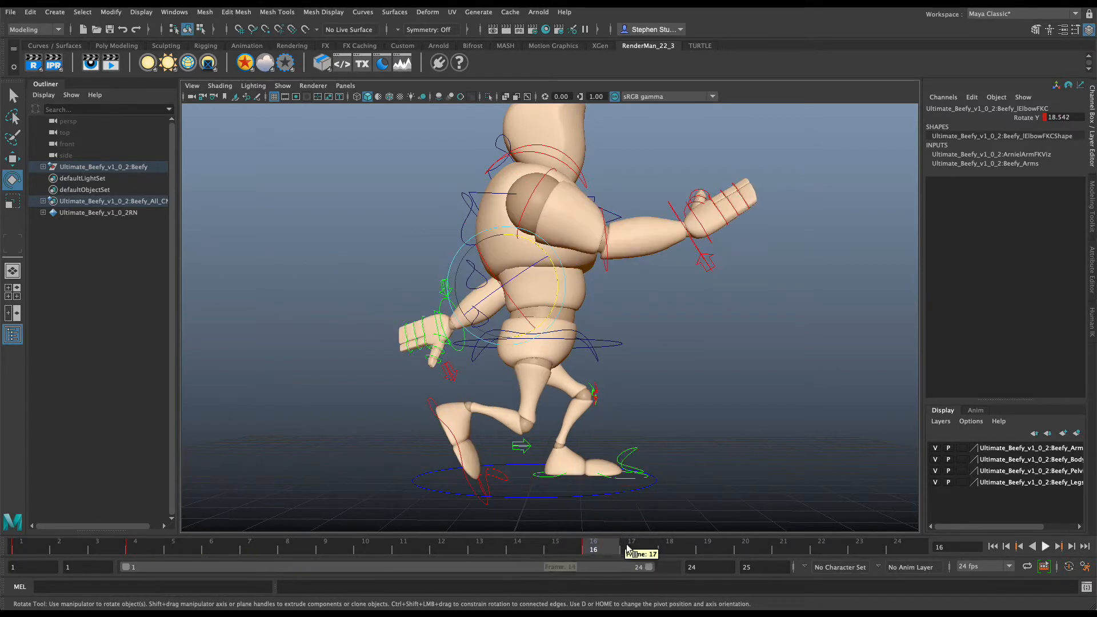
# At frame 13, rotate the right elbow control to about 2.5 in Rotate Y and key it
pyautogui.click(496, 549)
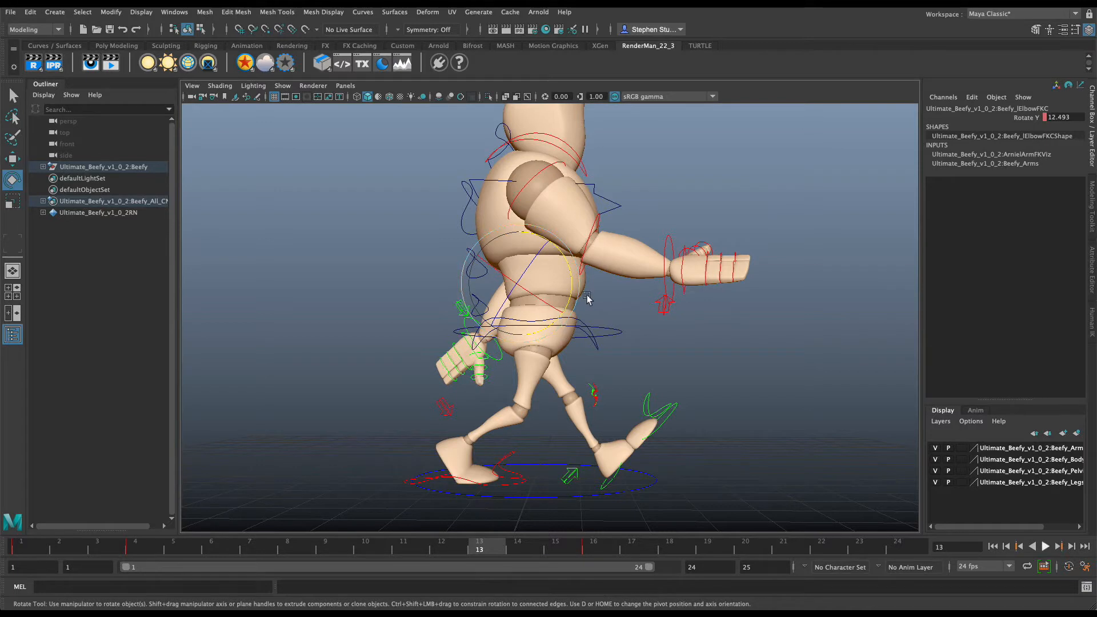
pyautogui.click(664, 282)
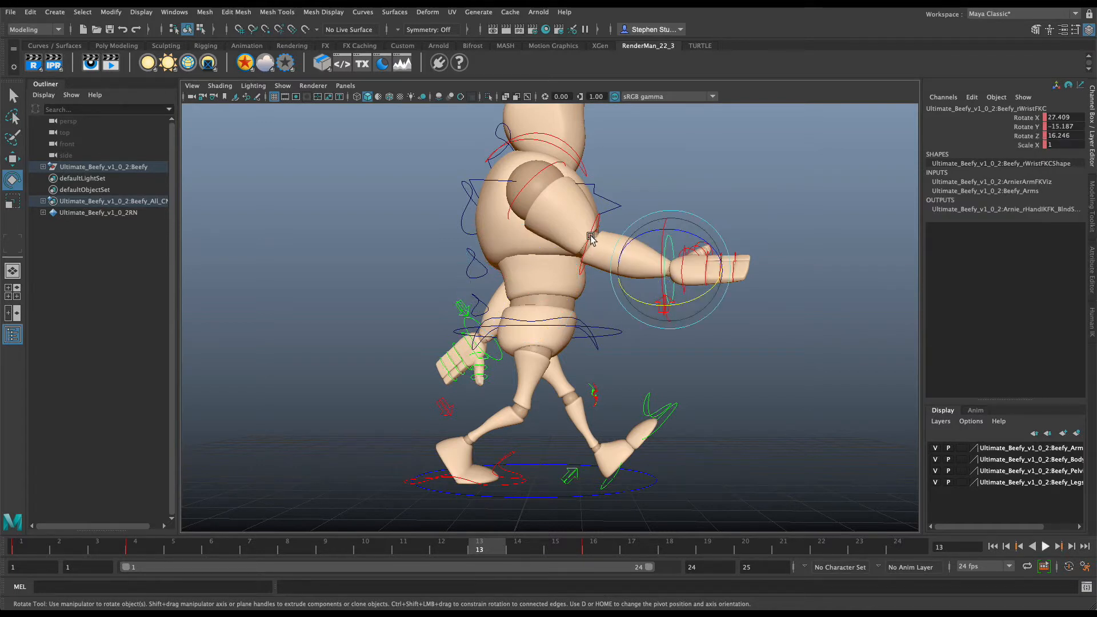
pyautogui.click(591, 237)
pyautogui.moveTo(621, 294)
pyautogui.mouseDown()
pyautogui.moveTo(606, 296)
pyautogui.moveTo(619, 294)
pyautogui.mouseUp()
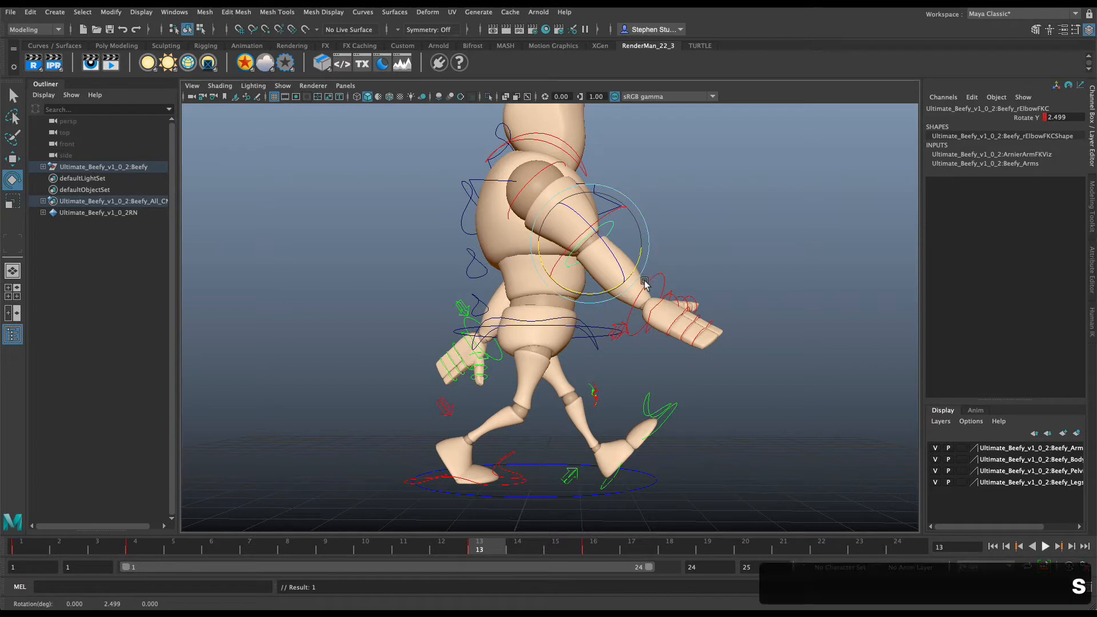
# Rotate the right wrist control so the hand hangs down from the forearm and key it at frame 13
pyautogui.click(671, 246)
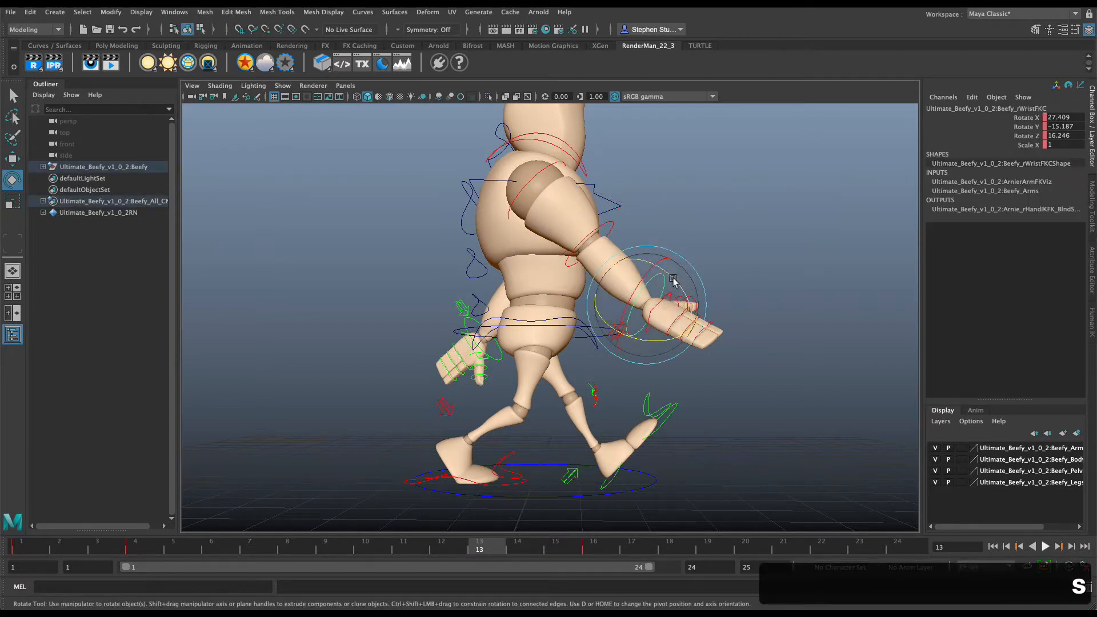
pyautogui.moveTo(674, 278); pyautogui.dragTo(686, 288)
pyautogui.moveTo(607, 322); pyautogui.dragTo(620, 303)
pyautogui.press('s')
# Rotate the left elbow control to about -14.5 in Rotate Y and key it at frame 13
pyautogui.click(607, 268)
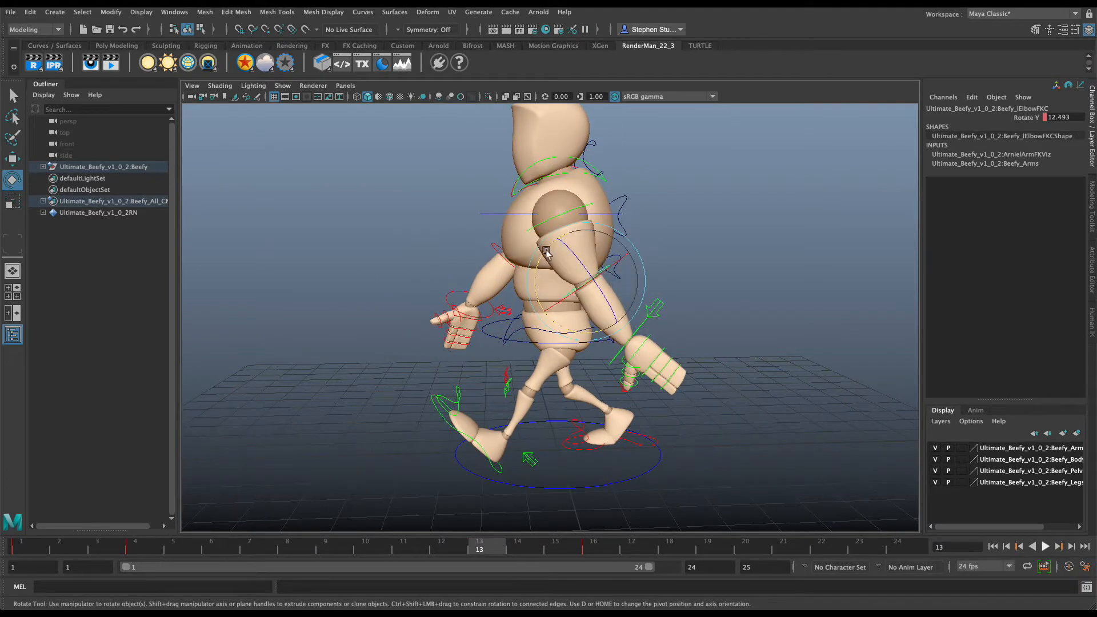
pyautogui.moveTo(533, 269); pyautogui.dragTo(576, 394)
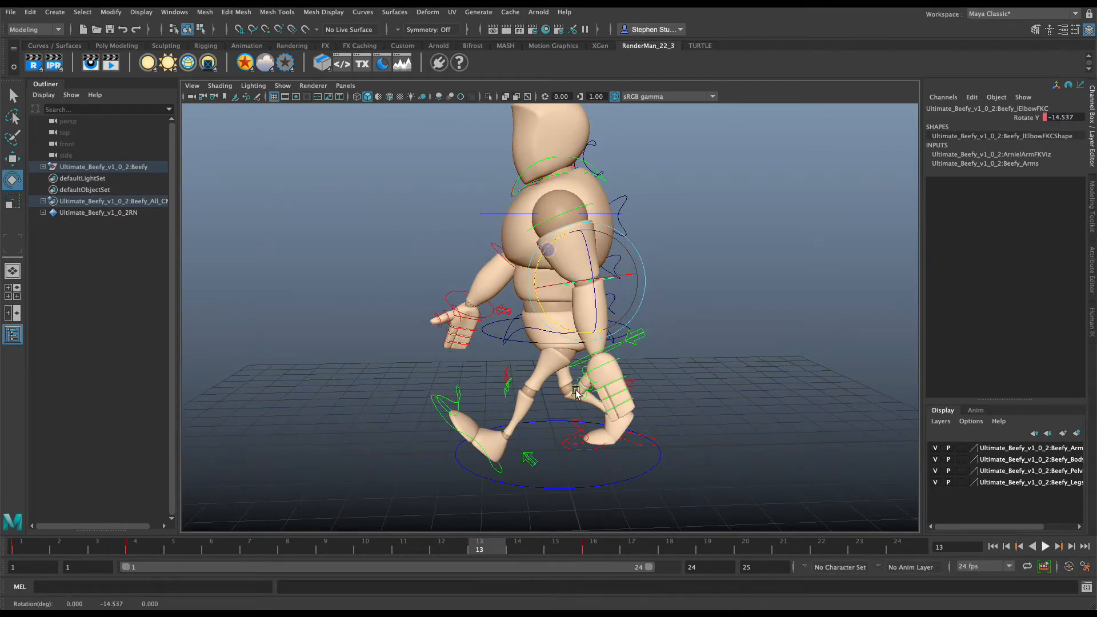
pyautogui.press('s')
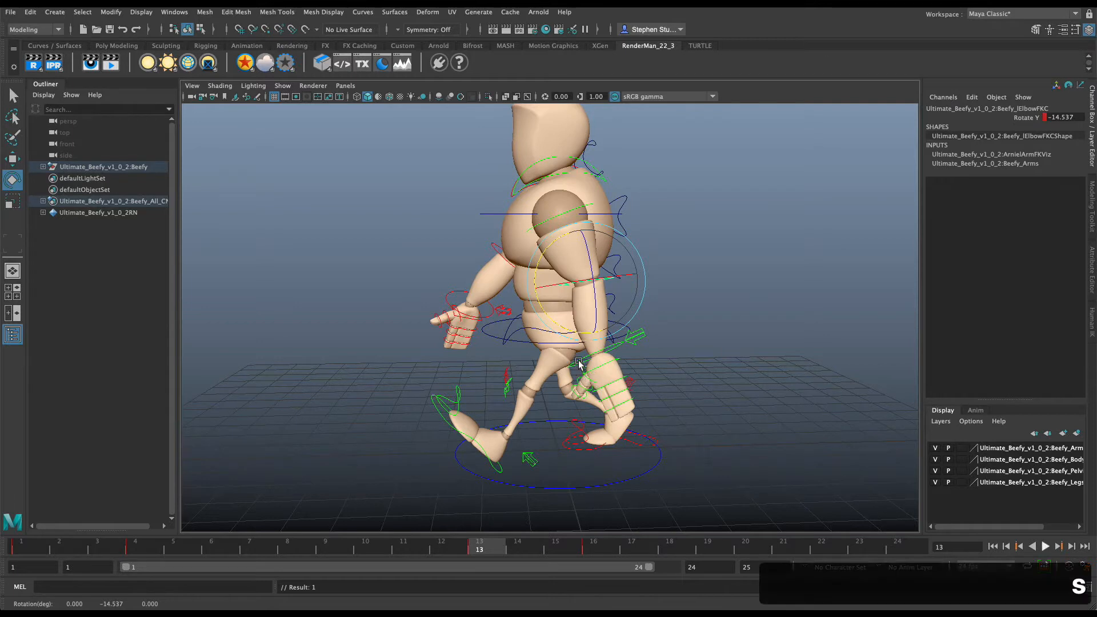
# Rotate the left wrist control to about 21.4 in X, -18.9 in Y and -2.4 in Z, key it at frame 13, and review the motion
pyautogui.click(579, 366)
pyautogui.moveTo(626, 316); pyautogui.dragTo(639, 355)
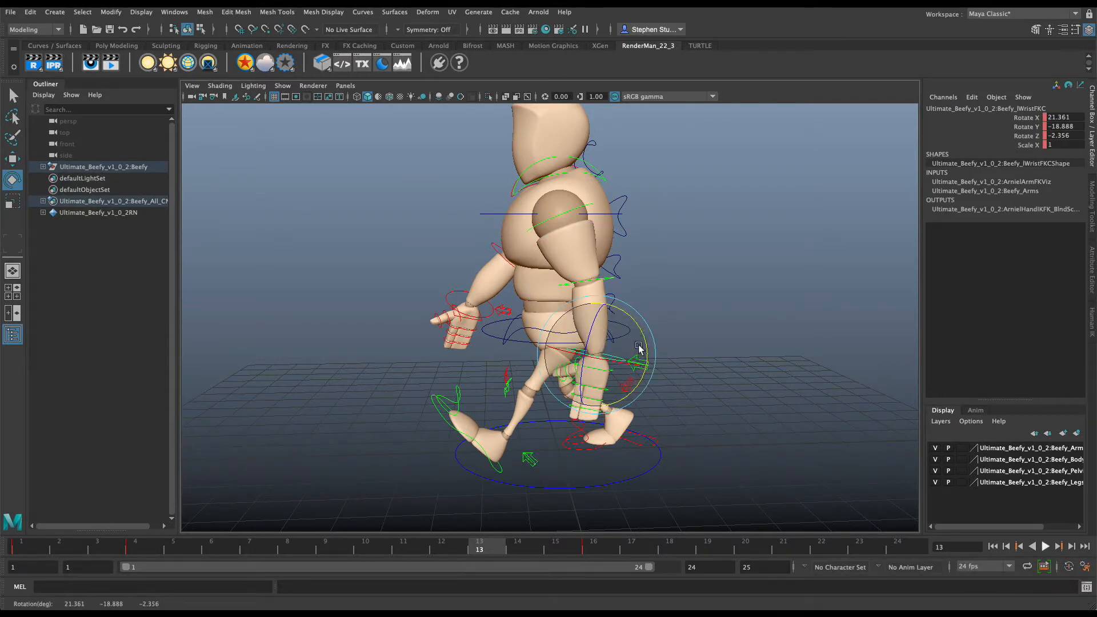
pyautogui.press('s')
pyautogui.moveTo(508, 547); pyautogui.dragTo(581, 539)
# At frame 1, select the shoulder, elbow and wrist FK controls of both arms together
pyautogui.click(37, 546)
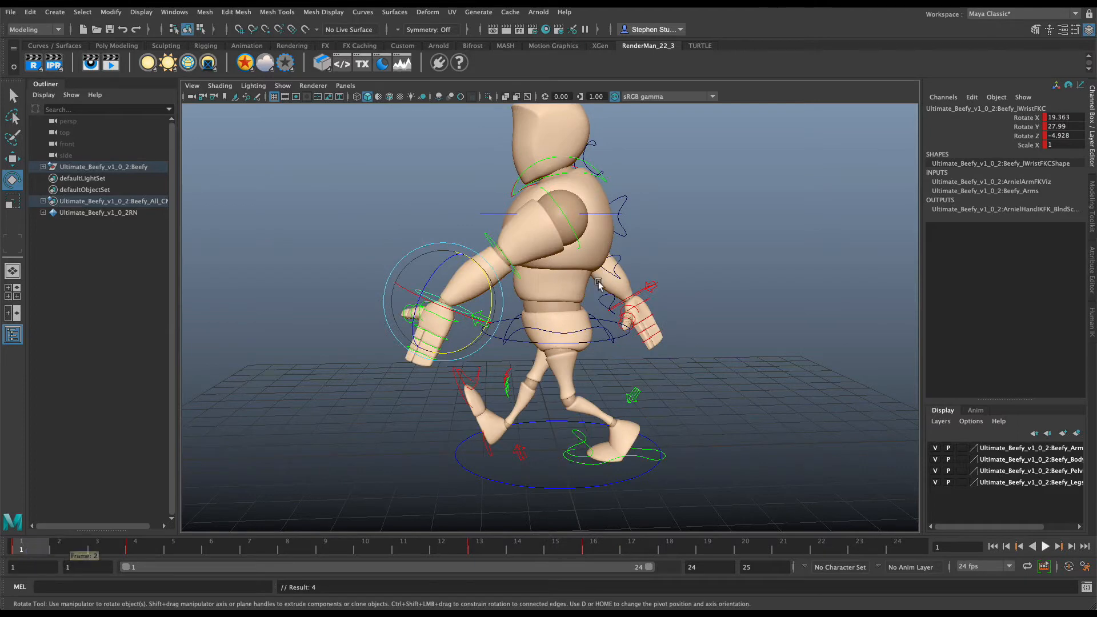
pyautogui.click(703, 257)
pyautogui.click(575, 234)
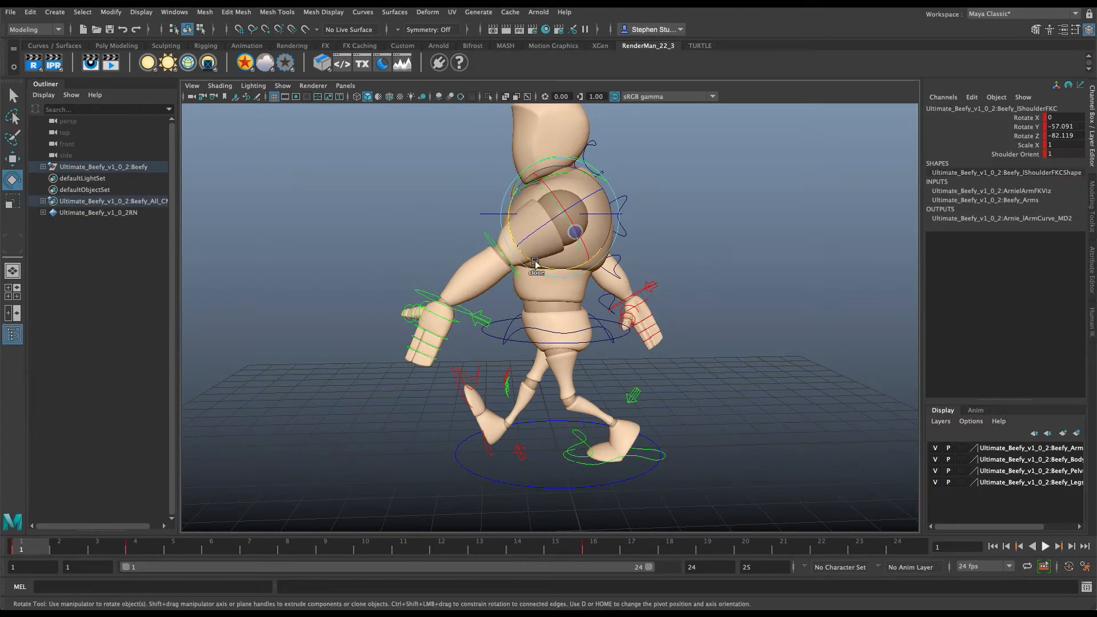
pyautogui.press('q')
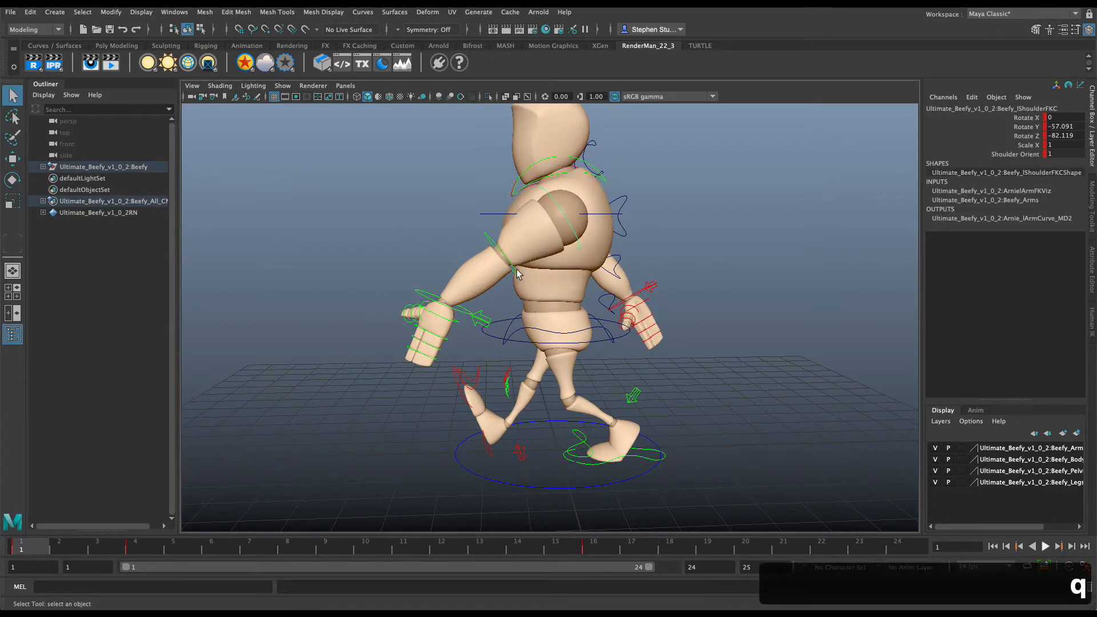
pyautogui.click(518, 271)
pyautogui.click(465, 316)
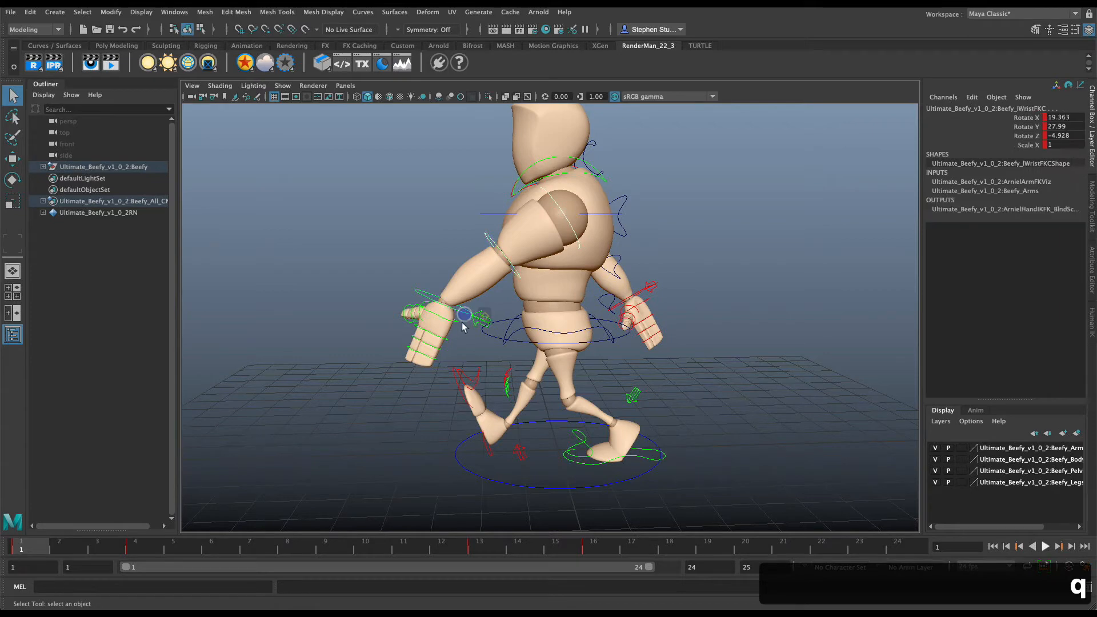
pyautogui.keyDown('alt'); pyautogui.moveTo(465, 316); pyautogui.dragTo(619, 318); pyautogui.keyUp('alt')
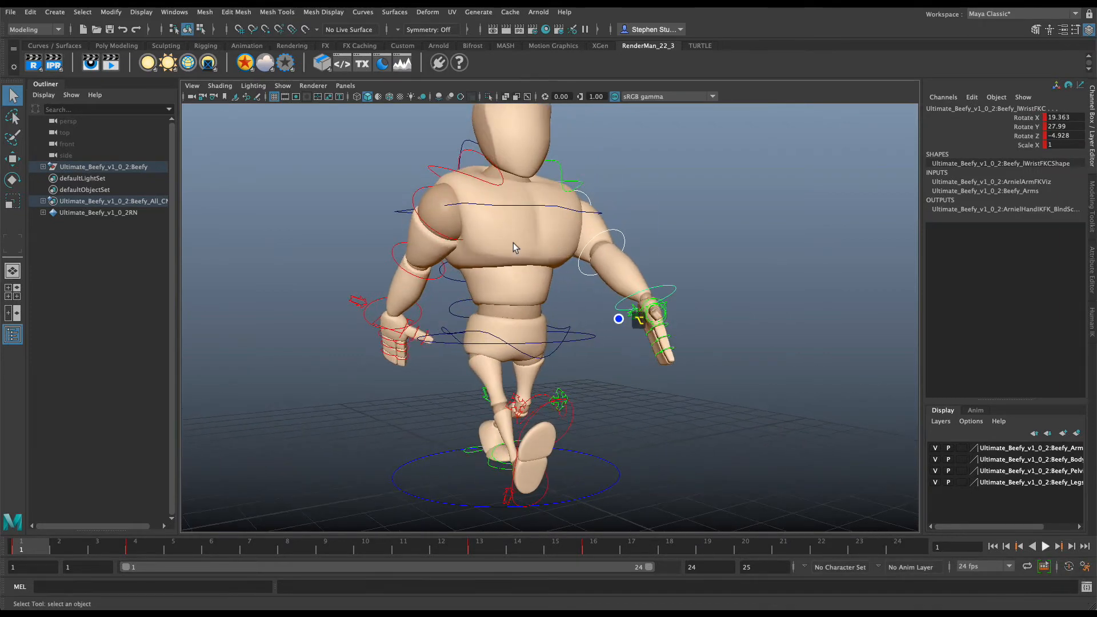
pyautogui.keyDown('shift'); pyautogui.click(418, 189); pyautogui.keyUp('shift')
pyautogui.keyDown('shift'); pyautogui.click(395, 258); pyautogui.keyUp('shift')
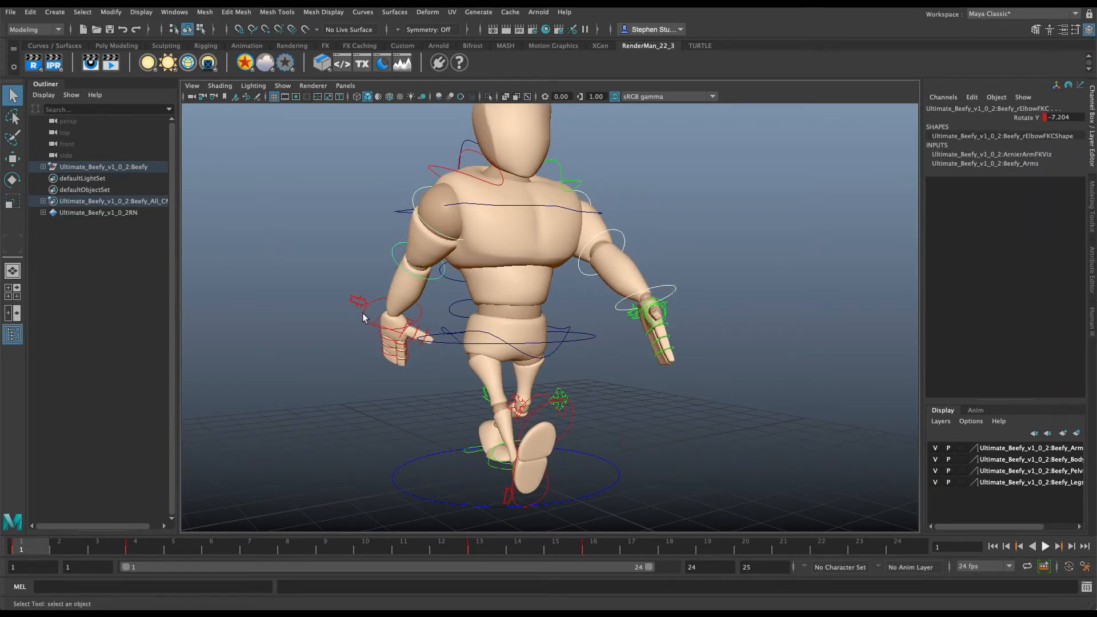
pyautogui.keyDown('shift'); pyautogui.click(365, 316); pyautogui.keyUp('shift')
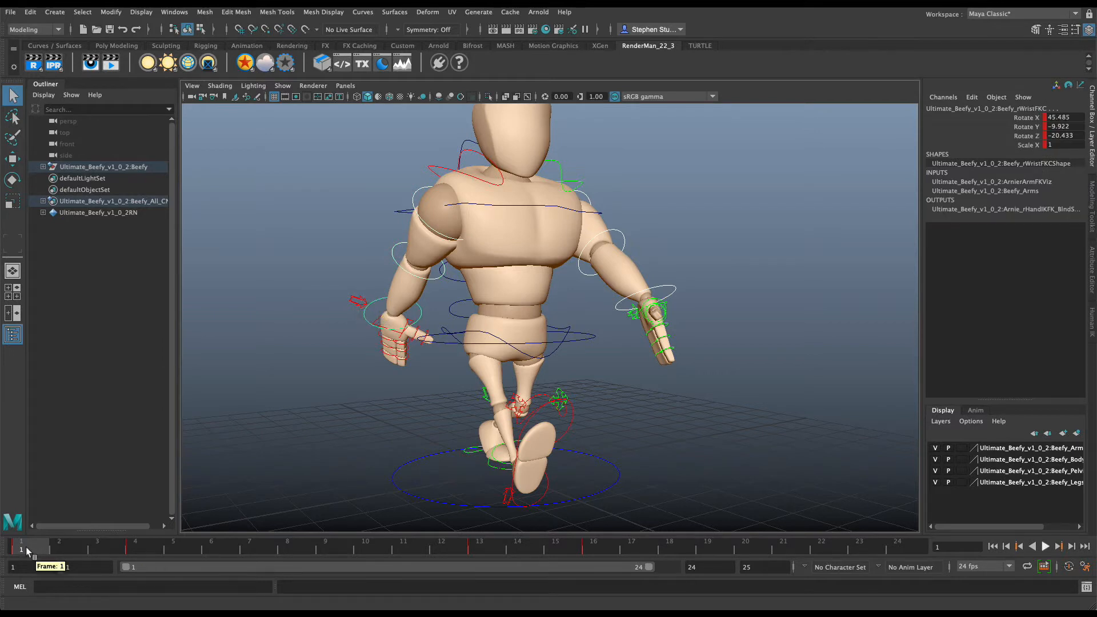
# Extend the playback range to frame 25 and copy the frame 1 arm pose to frame 25 as keys
pyautogui.moveTo(26, 547); pyautogui.dragTo(903, 513)
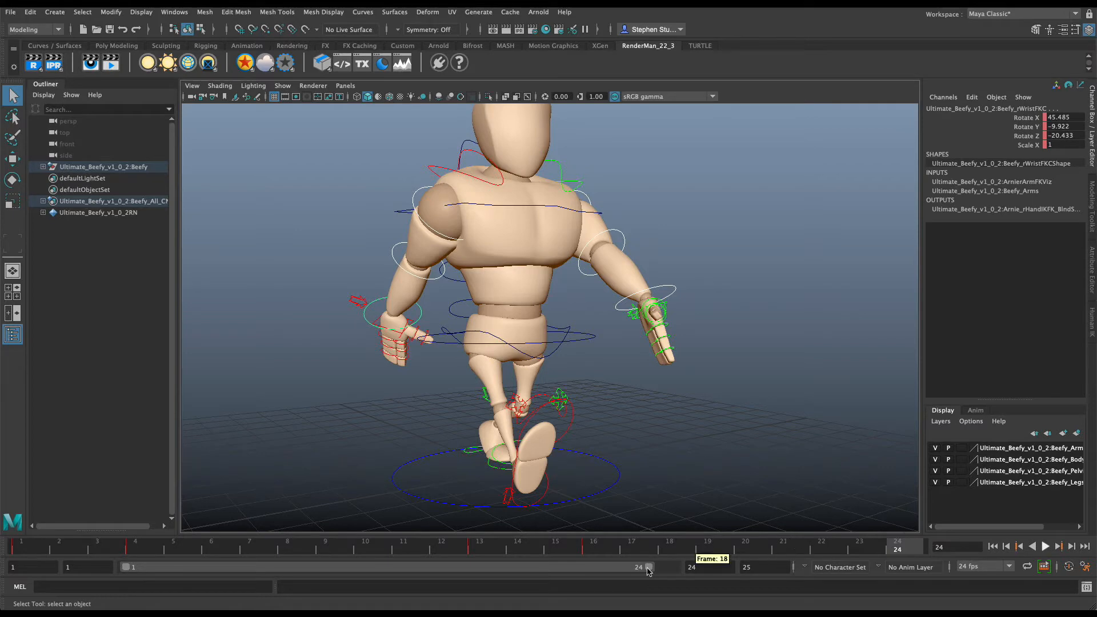
pyautogui.moveTo(649, 568); pyautogui.dragTo(672, 567)
pyautogui.click(43, 547)
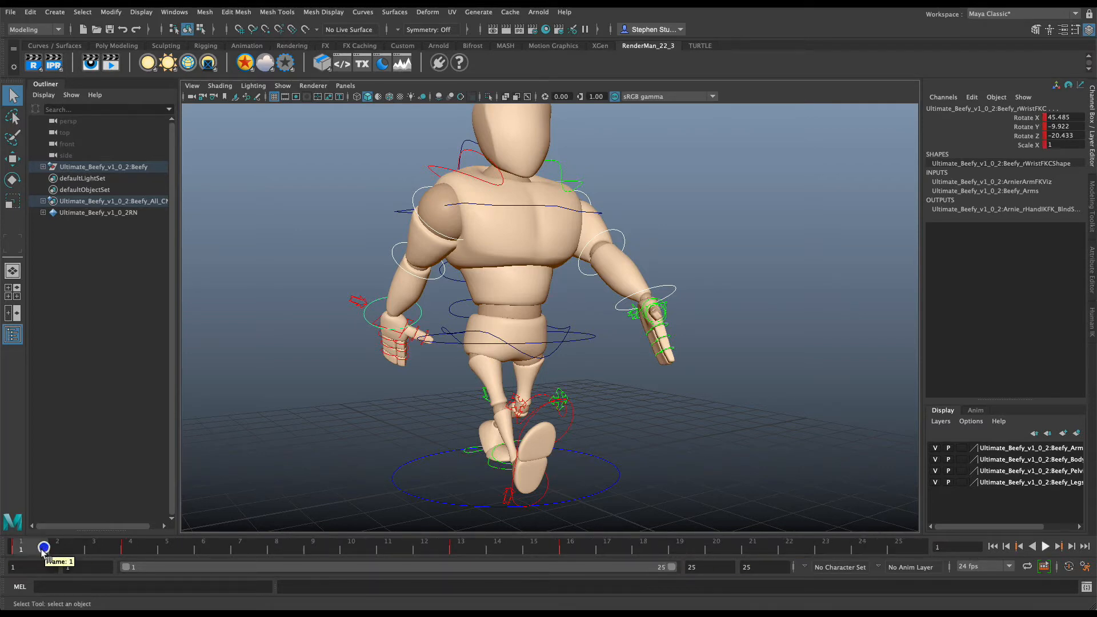
pyautogui.moveTo(43, 547); pyautogui.dragTo(885, 470)
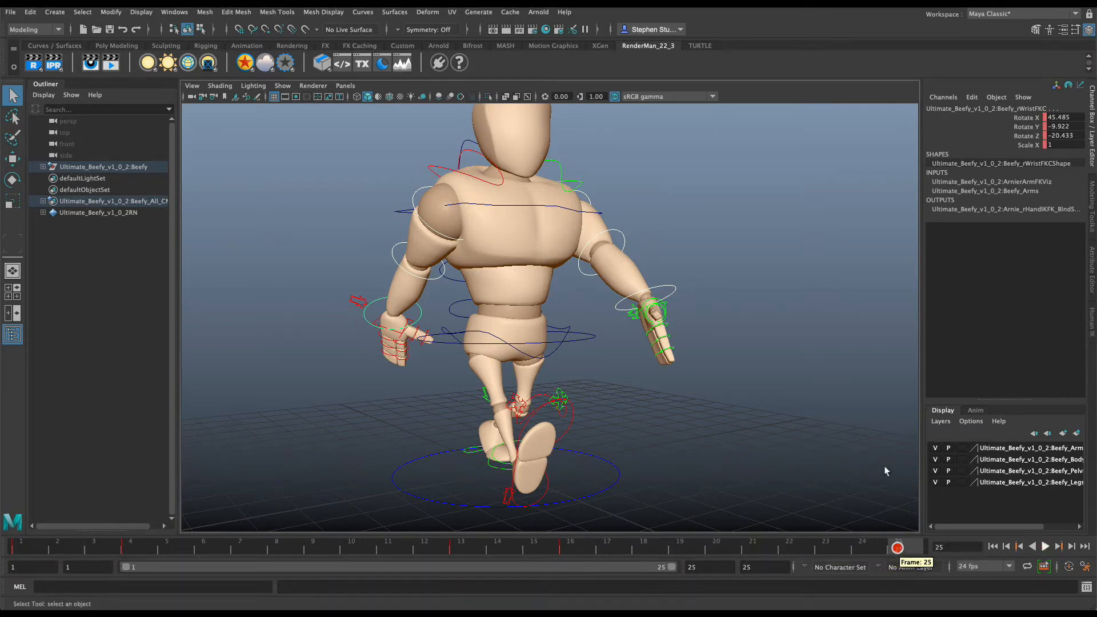
pyautogui.press('s')
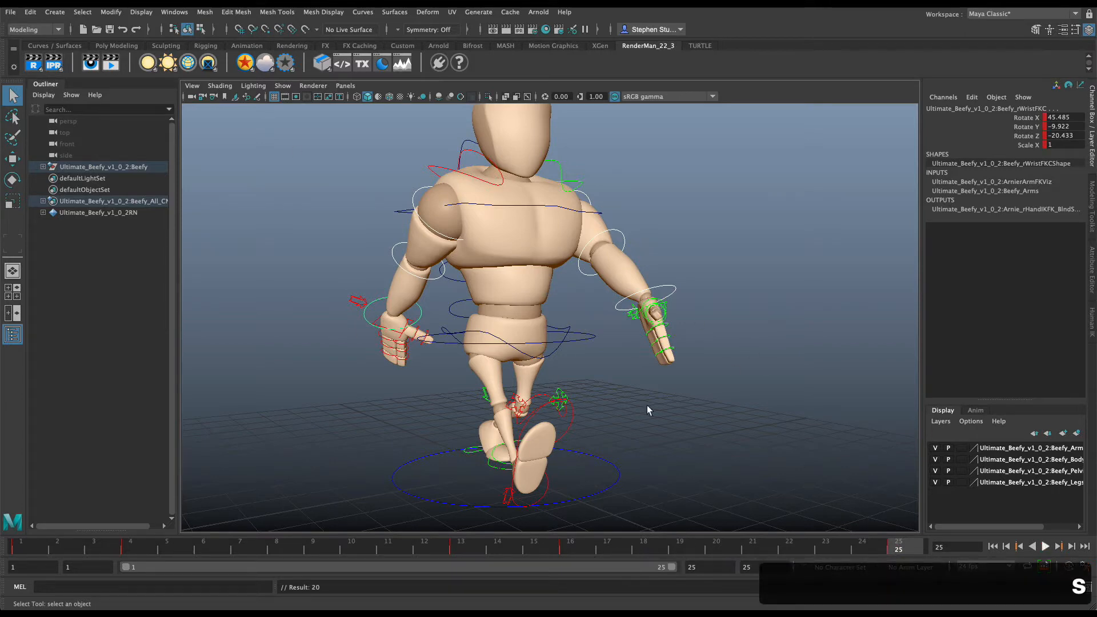
# Scrub through the whole walk cycle and play it back from the side to review the arm swing
pyautogui.moveTo(62, 545); pyautogui.dragTo(914, 563)
pyautogui.keyDown('alt'); pyautogui.moveTo(637, 503); pyautogui.dragTo(666, 488); pyautogui.keyUp('alt')
pyautogui.keyDown('alt'); pyautogui.moveTo(667, 488); pyautogui.dragTo(664, 457, button='middle'); pyautogui.keyUp('alt')
pyautogui.keyDown('alt'); pyautogui.moveTo(663, 458); pyautogui.dragTo(684, 466); pyautogui.keyUp('alt')
pyautogui.keyDown('alt'); pyautogui.moveTo(683, 465); pyautogui.dragTo(685, 492, button='middle'); pyautogui.keyUp('alt')
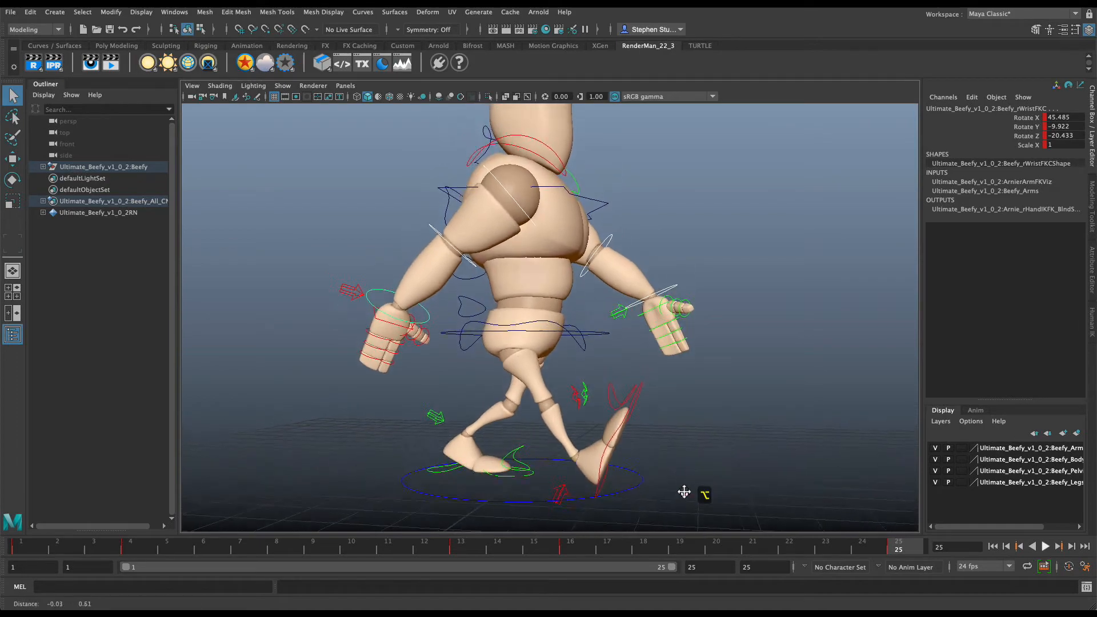
pyautogui.keyDown('alt'); pyautogui.moveTo(684, 492); pyautogui.dragTo(703, 482); pyautogui.keyUp('alt')
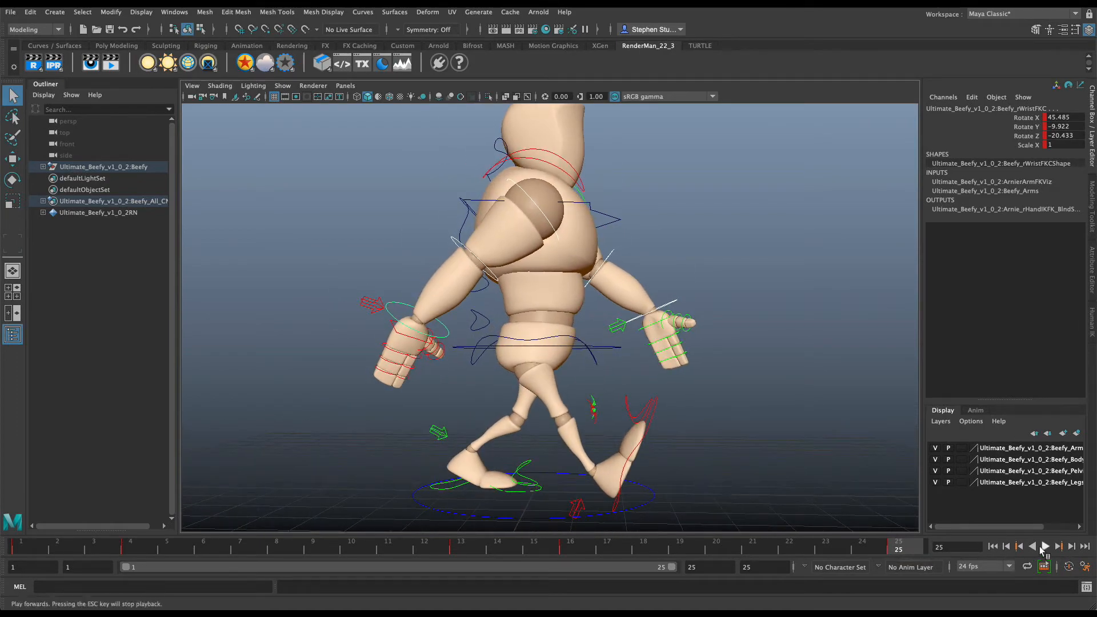
pyautogui.click(1045, 547)
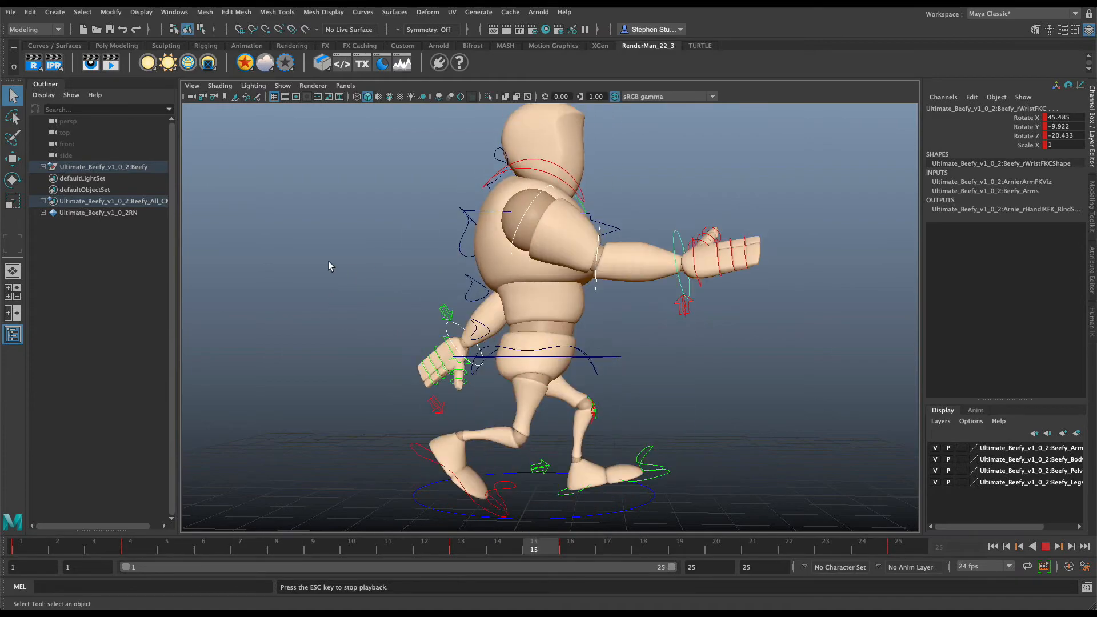
pyautogui.press('Escape')
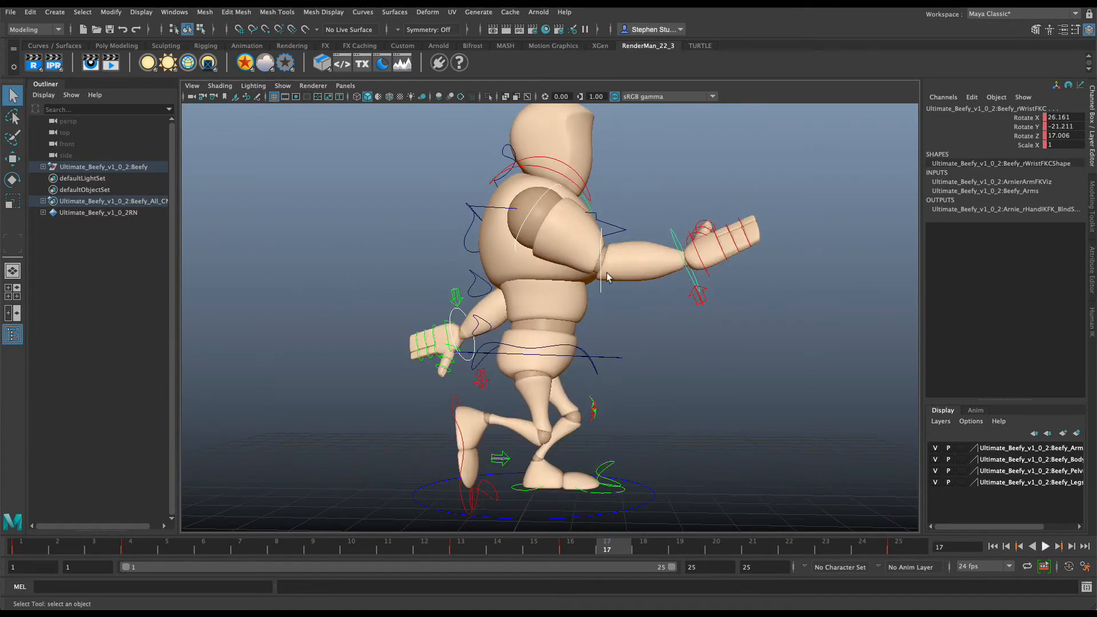
# Replay the walk cycle from a three-quarter view and inspect the arm motion from frame 1 to frame 4
pyautogui.keyDown('alt'); pyautogui.moveTo(593, 311); pyautogui.dragTo(607, 343); pyautogui.keyUp('alt')
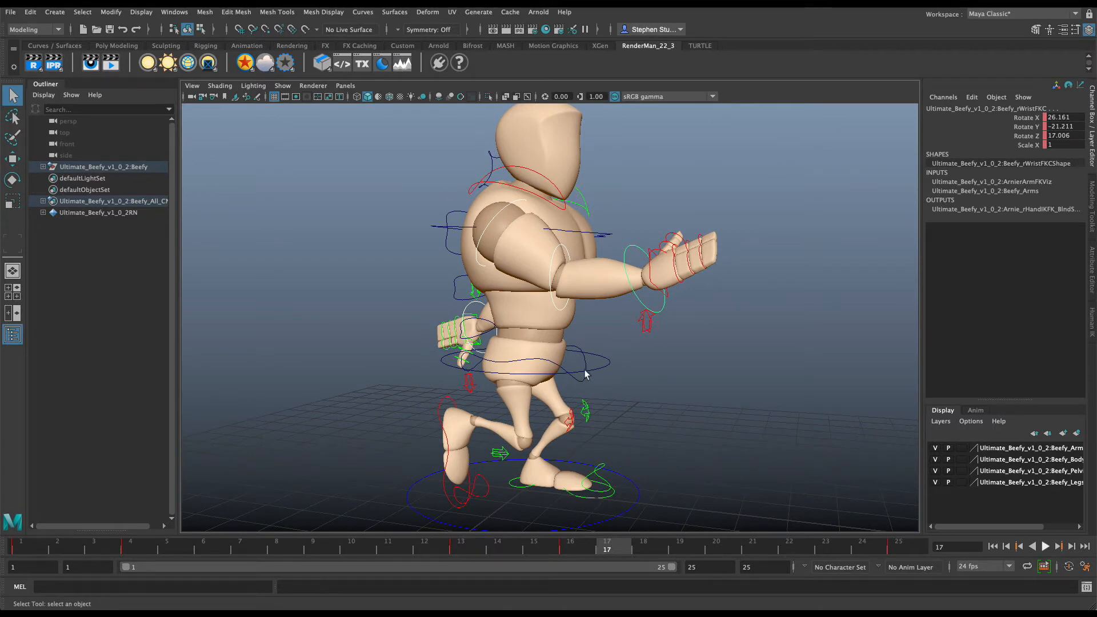
pyautogui.keyDown('alt'); pyautogui.moveTo(633, 359); pyautogui.dragTo(654, 361); pyautogui.keyUp('alt')
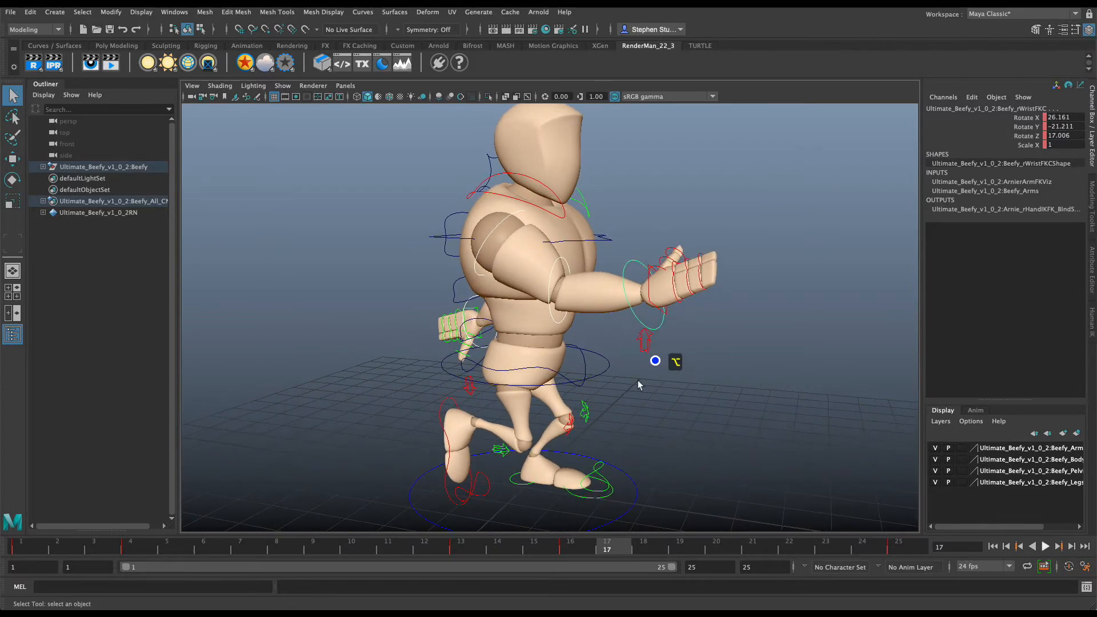
pyautogui.moveTo(64, 547); pyautogui.dragTo(26, 546)
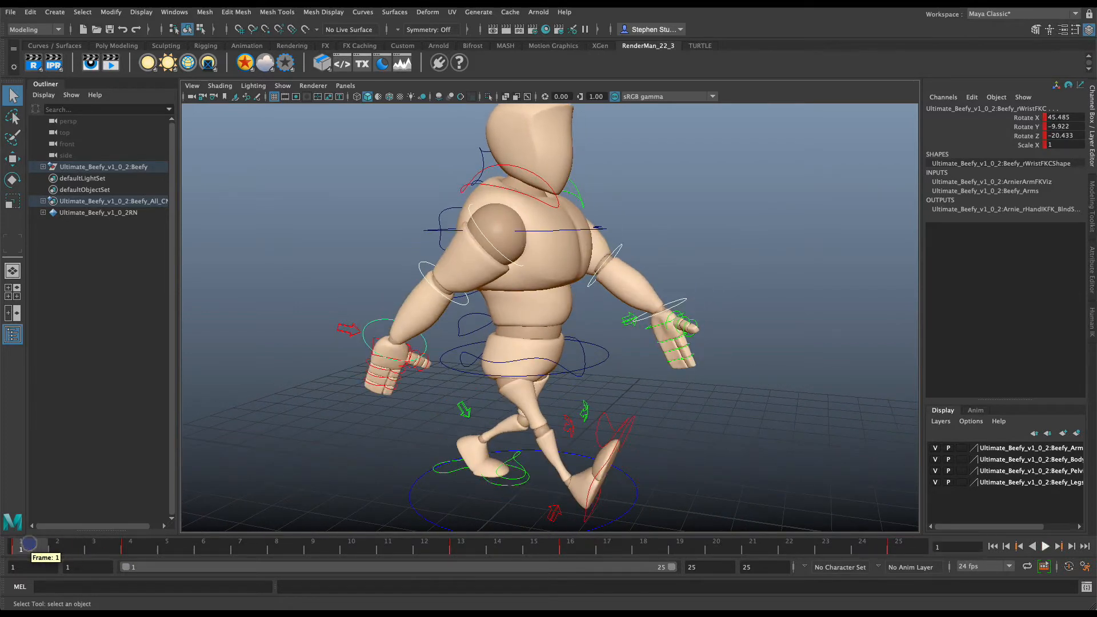
pyautogui.click(1046, 547)
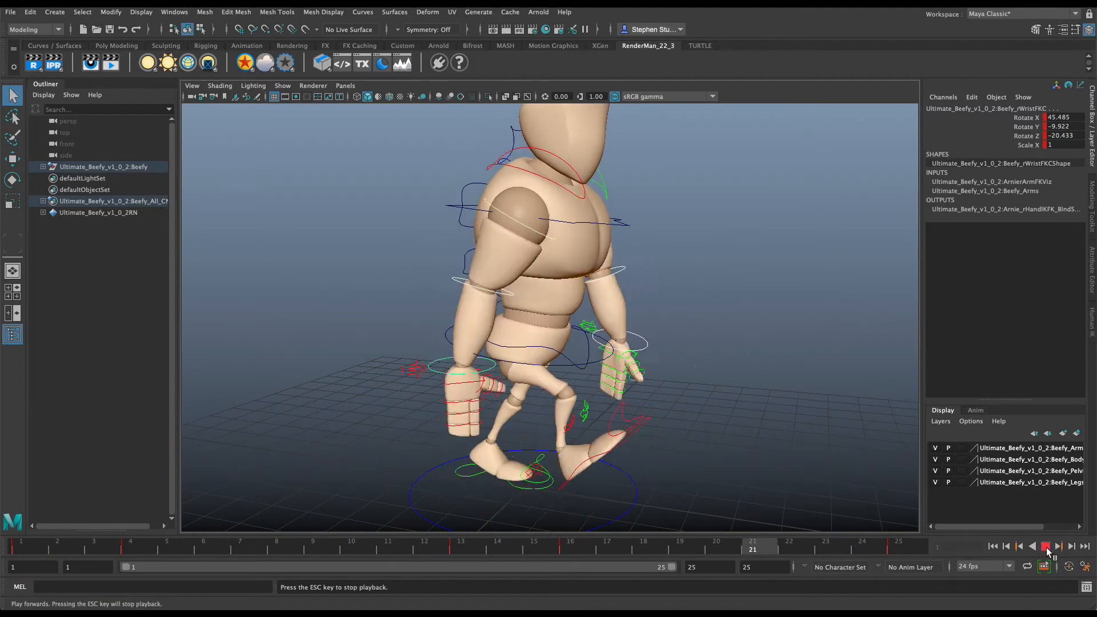
pyautogui.click(1046, 547)
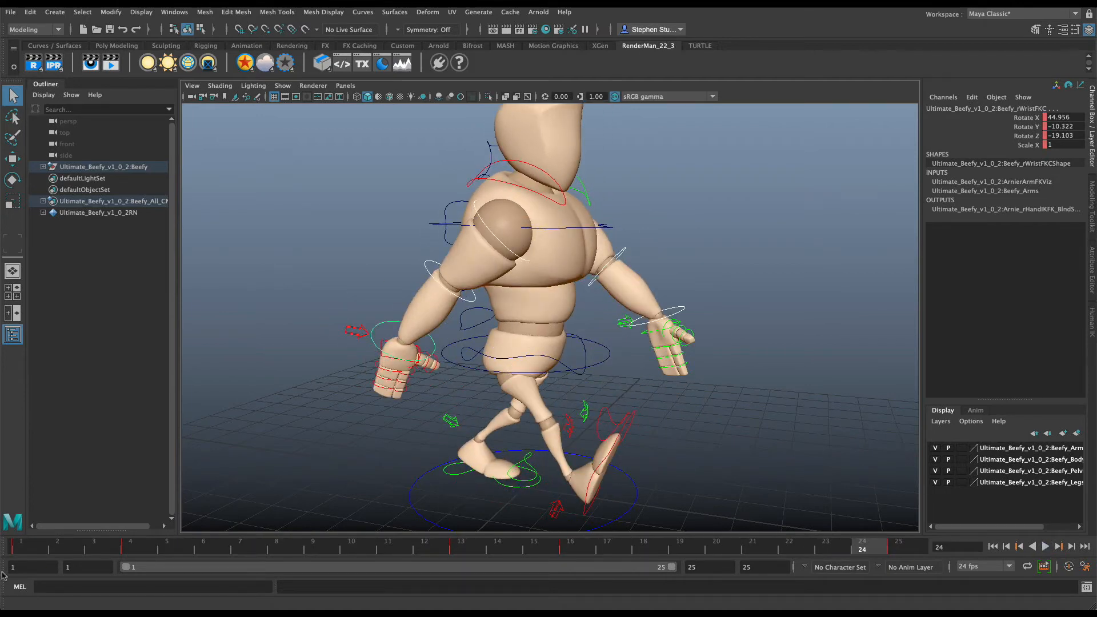
pyautogui.keyDown('alt'); pyautogui.moveTo(675, 330); pyautogui.dragTo(688, 352); pyautogui.keyUp('alt')
pyautogui.moveTo(67, 553); pyautogui.dragTo(139, 550)
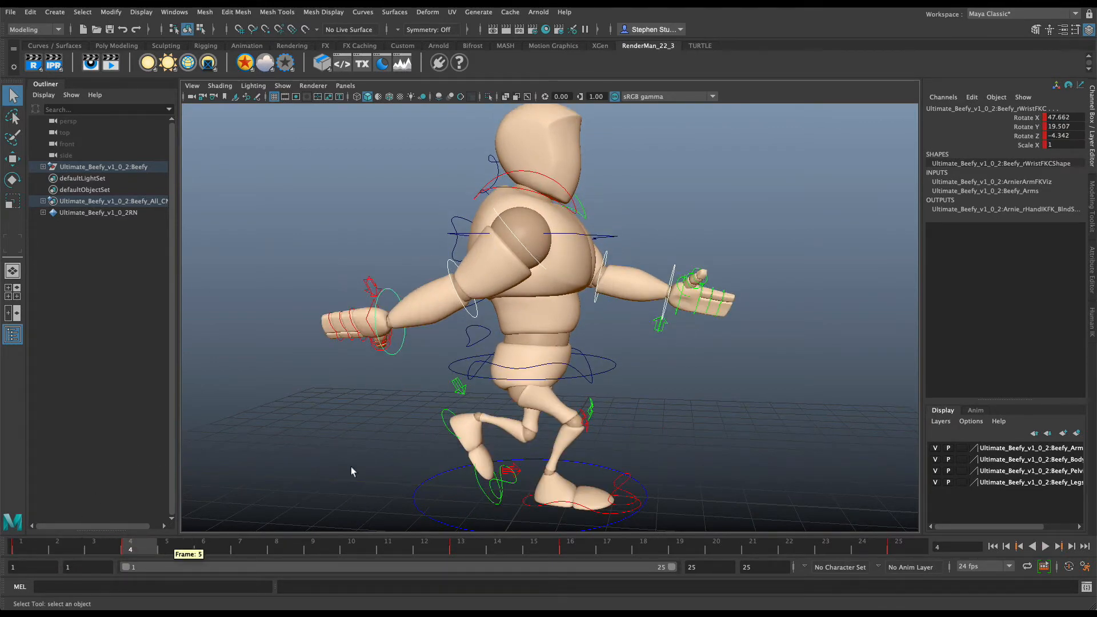
# Open the Graph Editor and display only the right shoulder FK control's animation curves
pyautogui.click(182, 13)
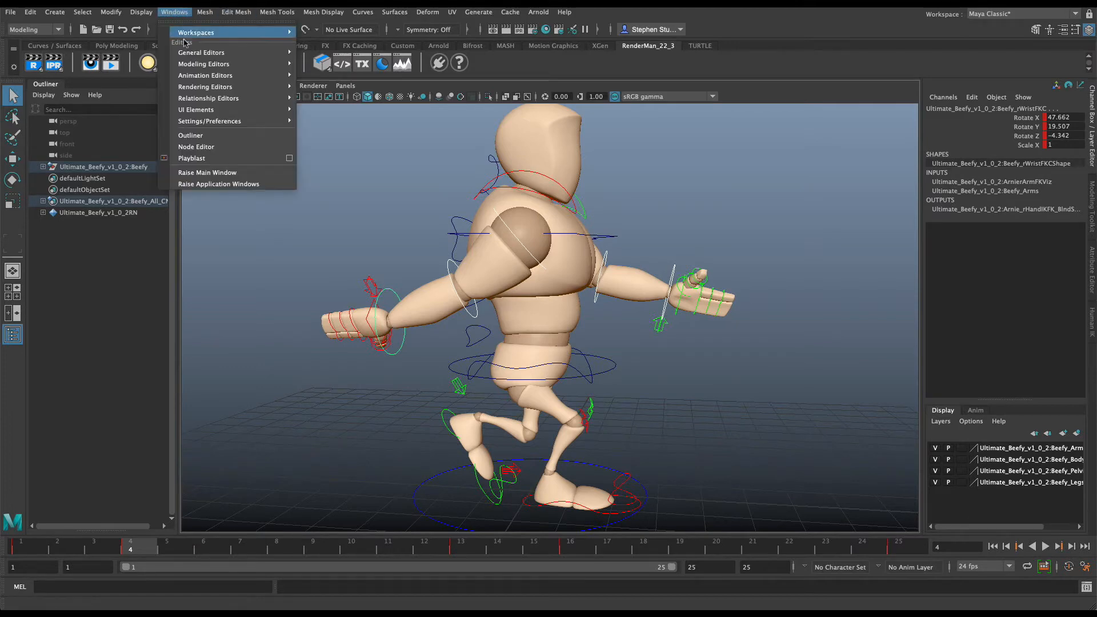
pyautogui.moveTo(289, 77)
pyautogui.click(328, 85)
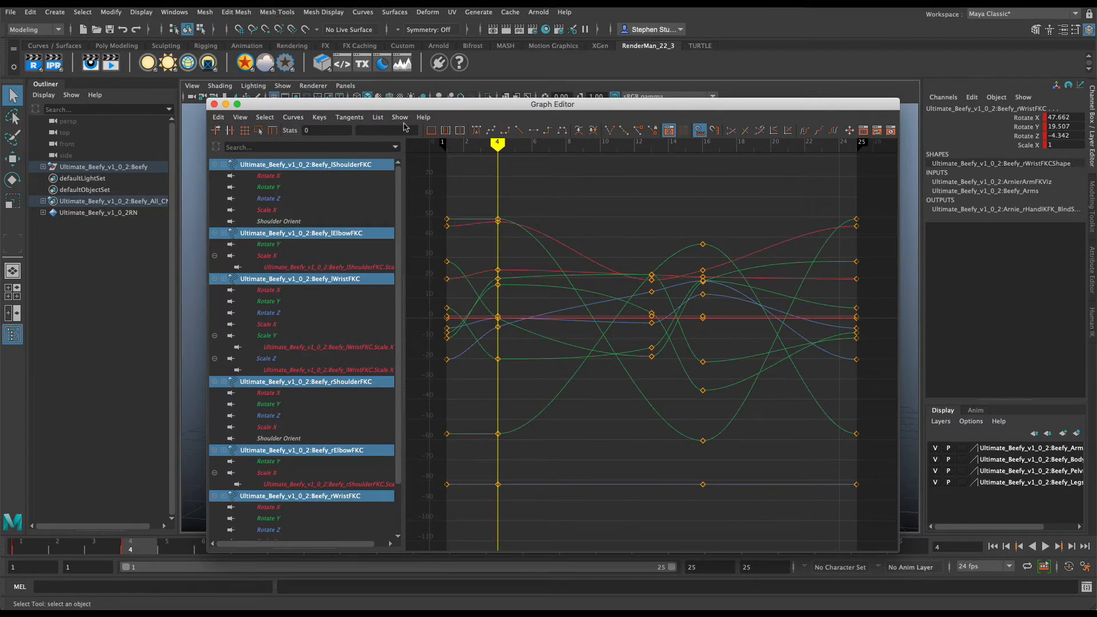
pyautogui.moveTo(380, 103); pyautogui.dragTo(494, 126)
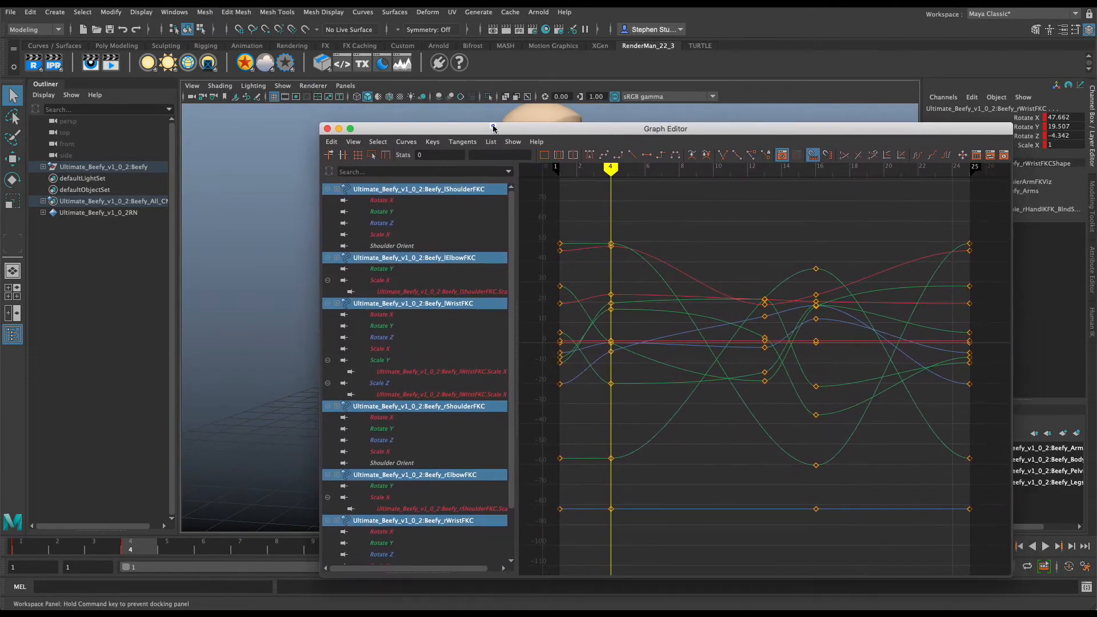
pyautogui.click(752, 34)
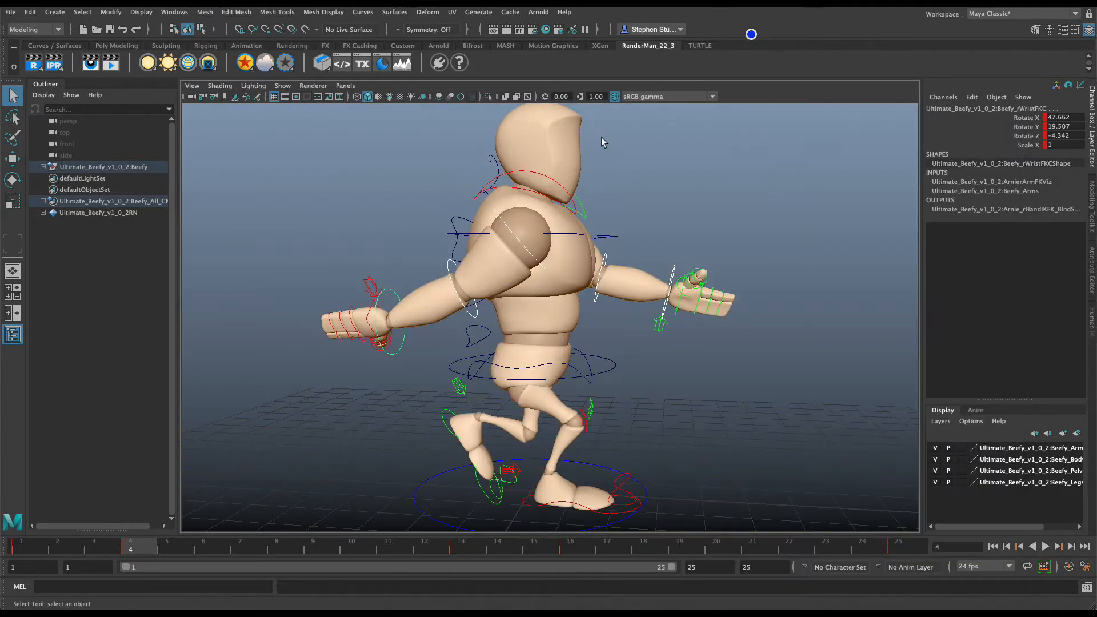
pyautogui.click(696, 207)
pyautogui.click(538, 259)
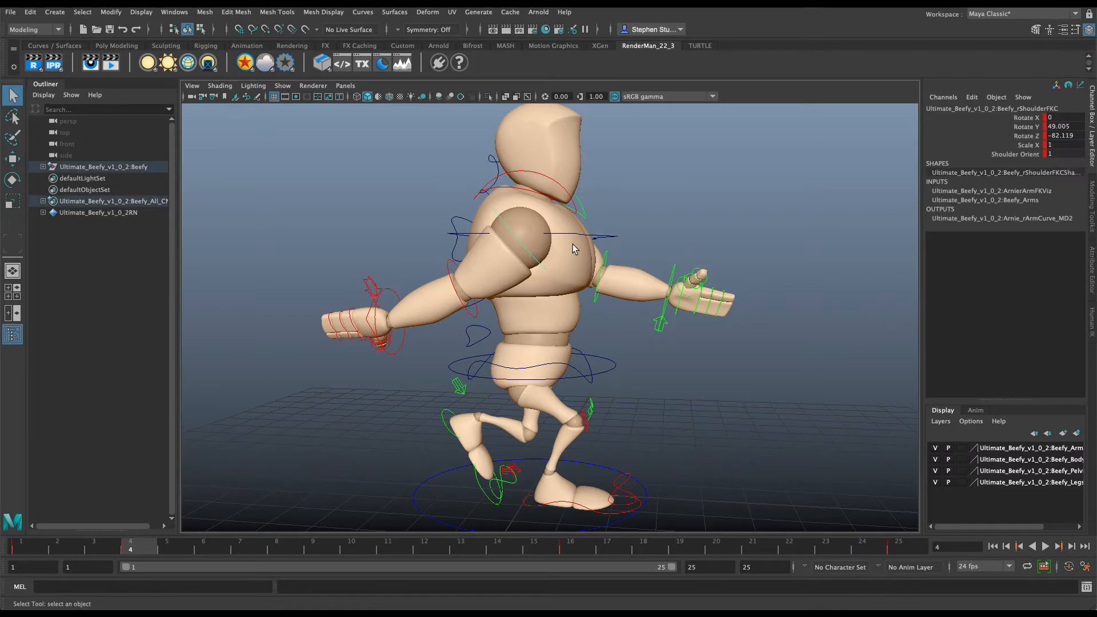
pyautogui.press('super+grave')
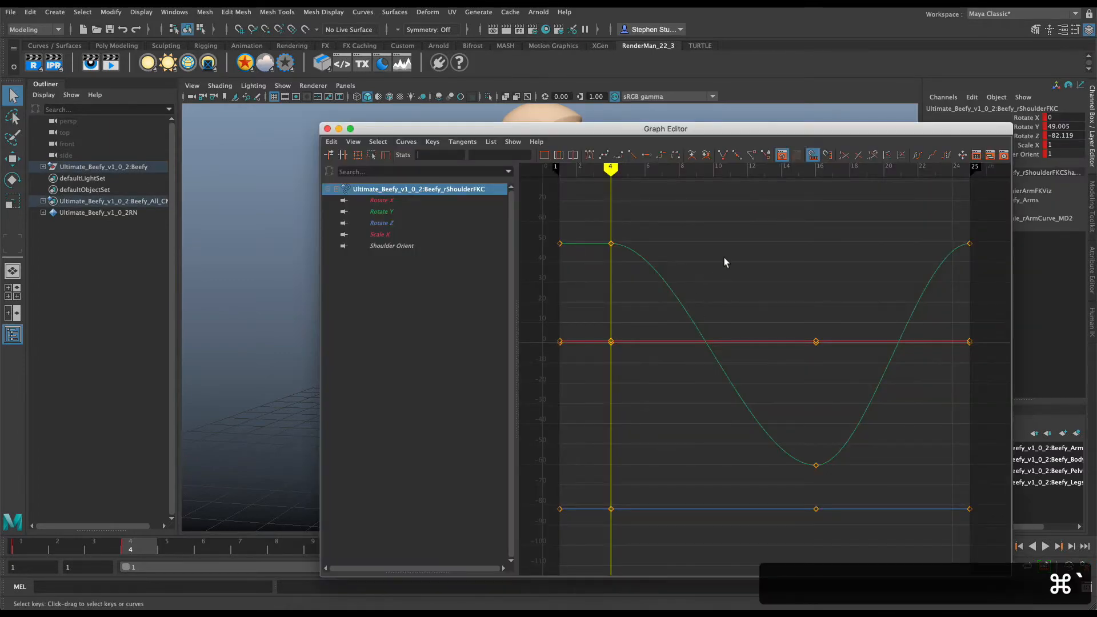
# Examine the right shoulder's Rotate Y curve by scrubbing and playing through its keys at frames 1, 4, 16 and 25
pyautogui.moveTo(639, 226); pyautogui.dragTo(585, 254)
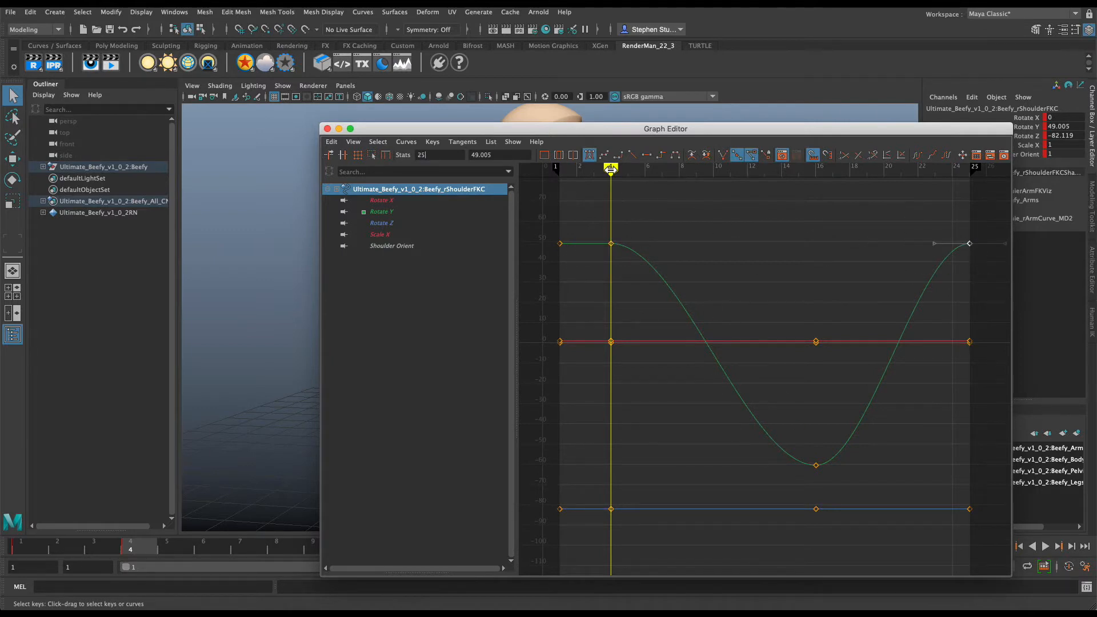
pyautogui.moveTo(611, 170); pyautogui.dragTo(556, 187)
pyautogui.hotkey('alt', 'v')
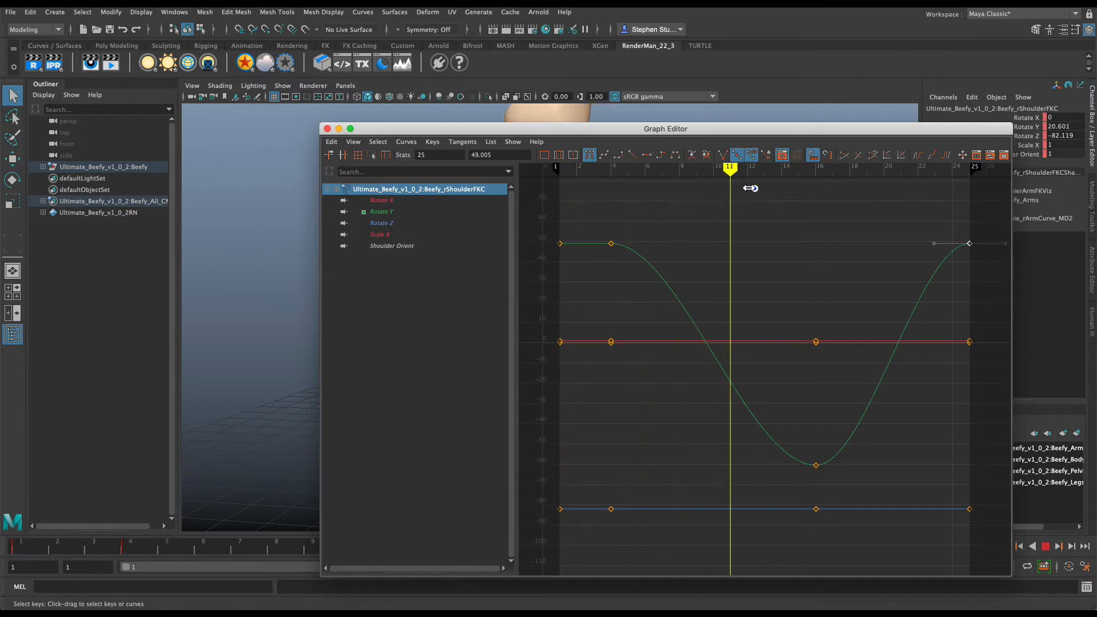
pyautogui.moveTo(748, 193); pyautogui.dragTo(718, 200)
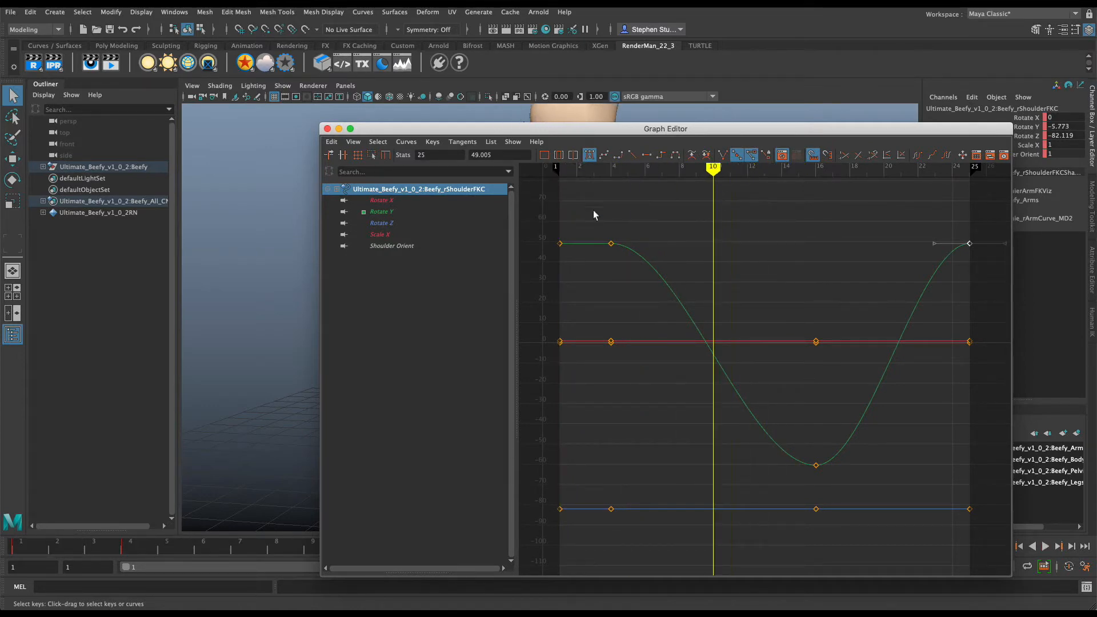
pyautogui.moveTo(624, 176); pyautogui.dragTo(609, 179)
pyautogui.moveTo(937, 186); pyautogui.dragTo(820, 206)
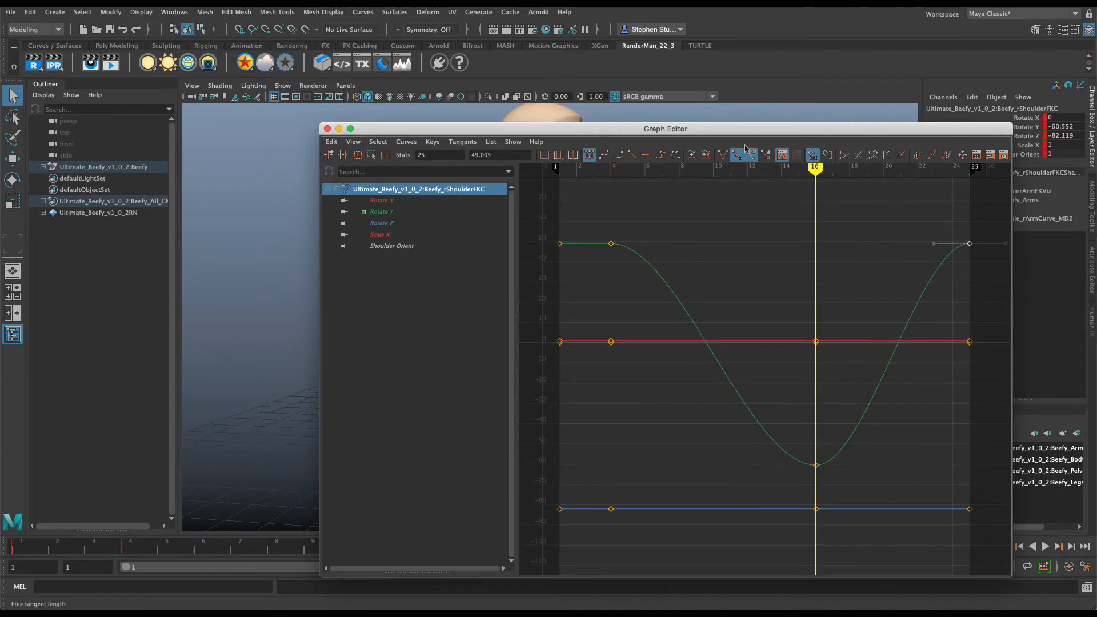
# Move the Graph Editor clear of the character and compare the right shoulder's curve with the arm pose between frames 16 and 10
pyautogui.moveTo(735, 134); pyautogui.dragTo(537, 430)
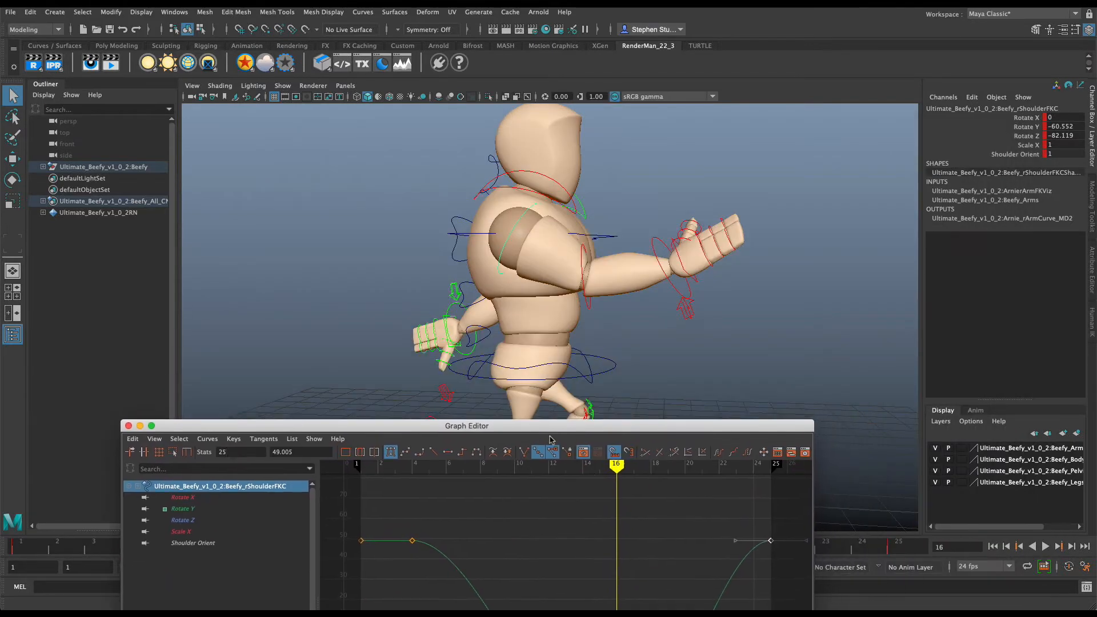
pyautogui.moveTo(616, 464)
pyautogui.mouseDown()
pyautogui.moveTo(397, 463)
pyautogui.moveTo(632, 462)
pyautogui.moveTo(600, 461)
pyautogui.moveTo(721, 126)
pyautogui.mouseUp()
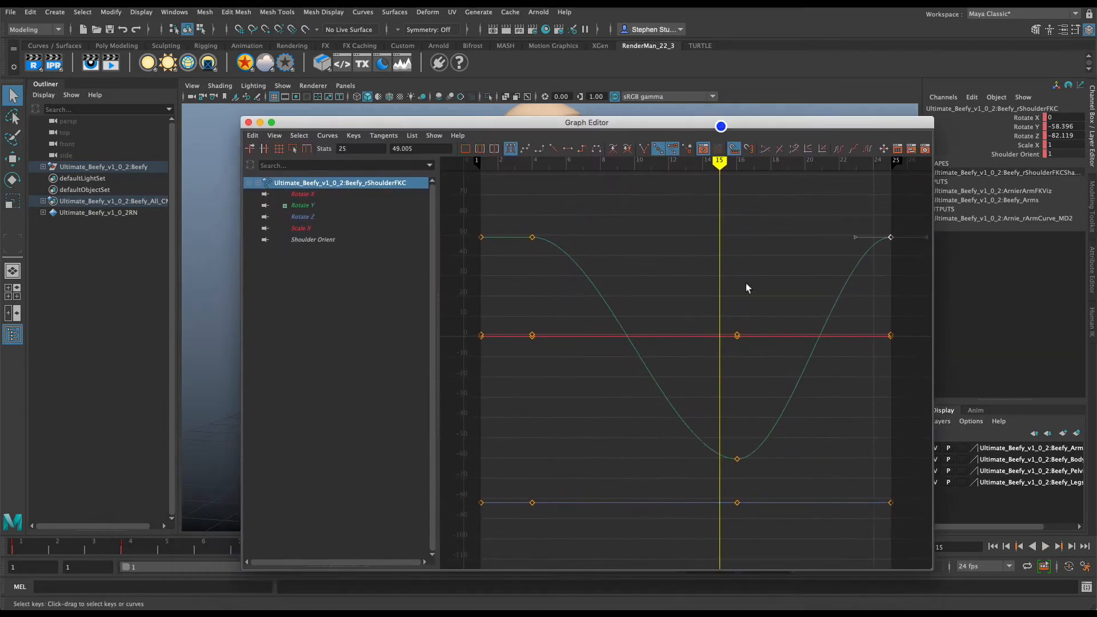
pyautogui.moveTo(732, 171)
pyautogui.mouseDown()
pyautogui.moveTo(625, 188)
pyautogui.moveTo(636, 187)
pyautogui.mouseUp()
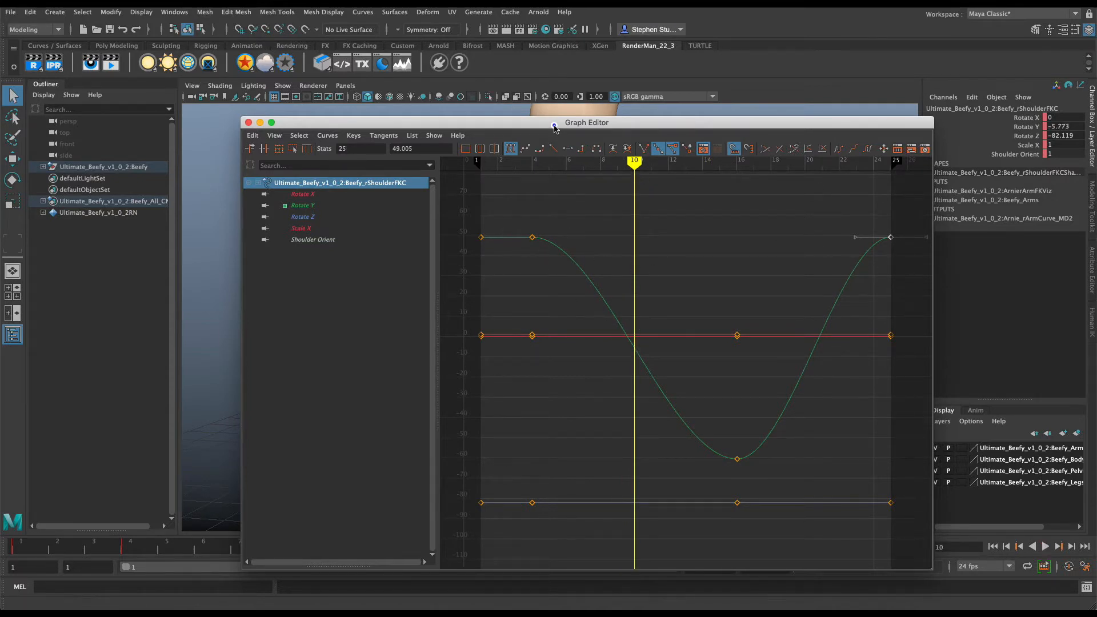
pyautogui.moveTo(554, 126)
pyautogui.mouseDown()
pyautogui.moveTo(569, 252)
pyautogui.moveTo(561, 128)
pyautogui.mouseUp()
pyautogui.click(731, 64)
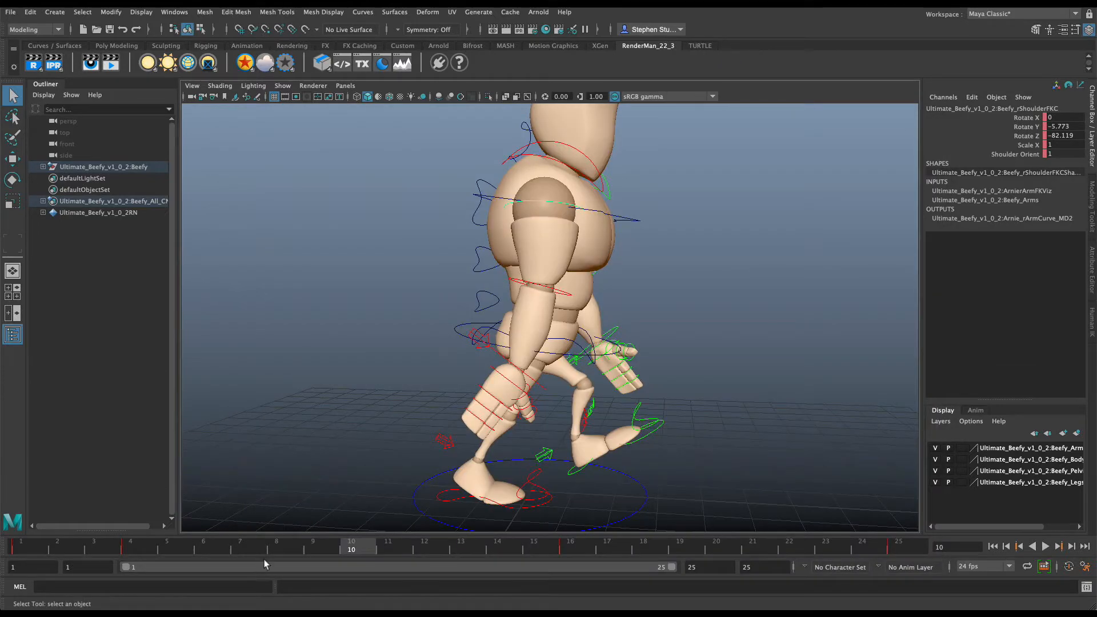
# Compare the right arm's poses at frames 4, 16, 7 and 10 of the walk cycle
pyautogui.click(127, 549)
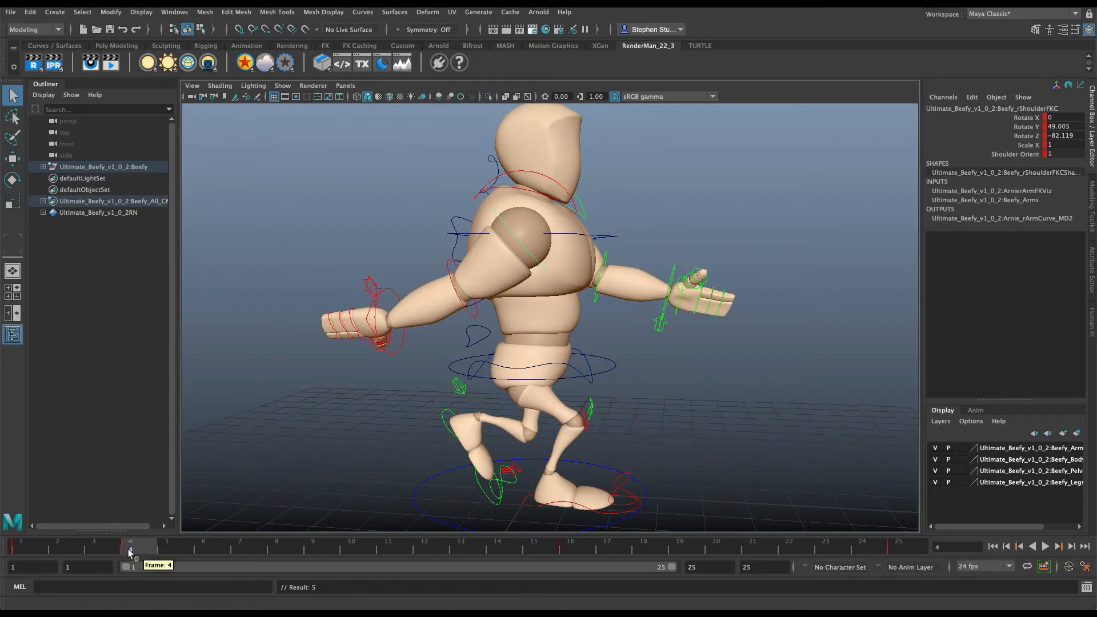
pyautogui.click(573, 544)
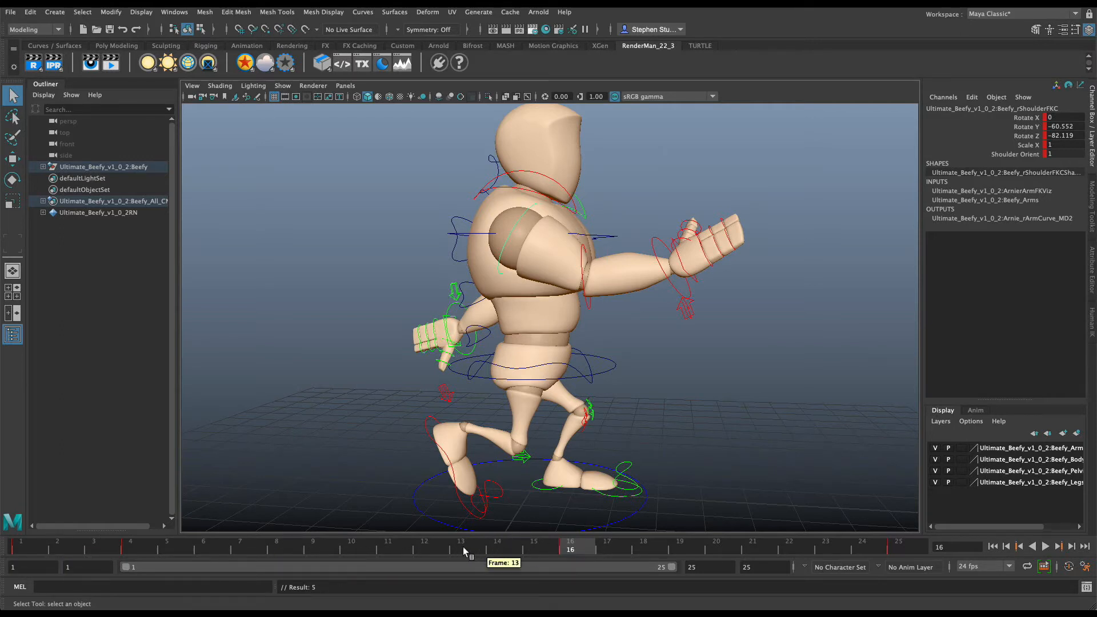
pyautogui.click(256, 551)
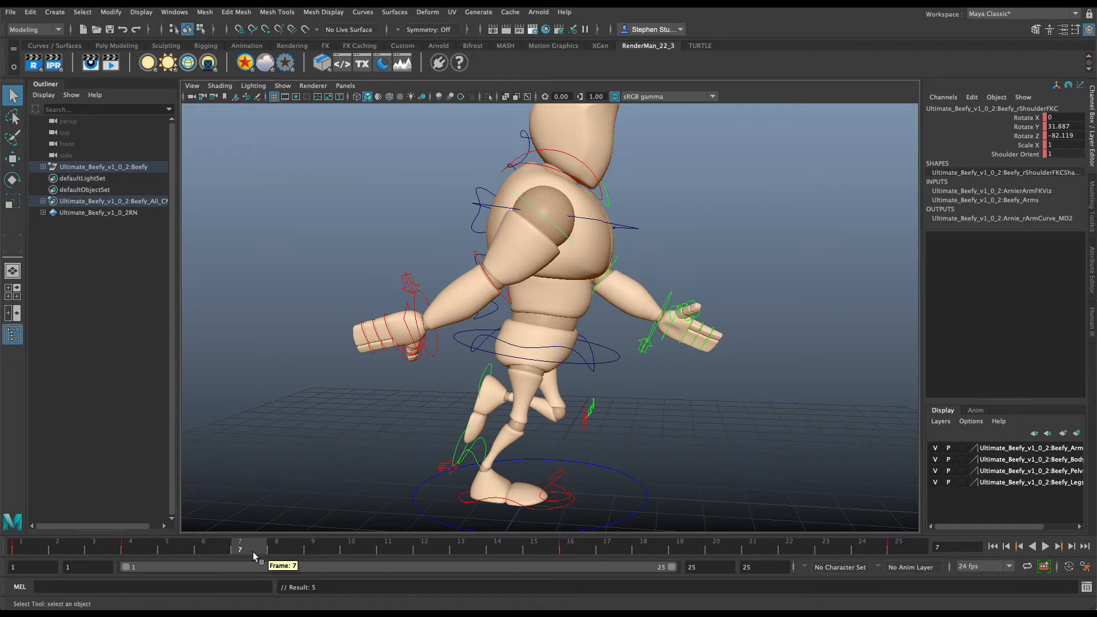
pyautogui.moveTo(254, 550); pyautogui.dragTo(351, 553)
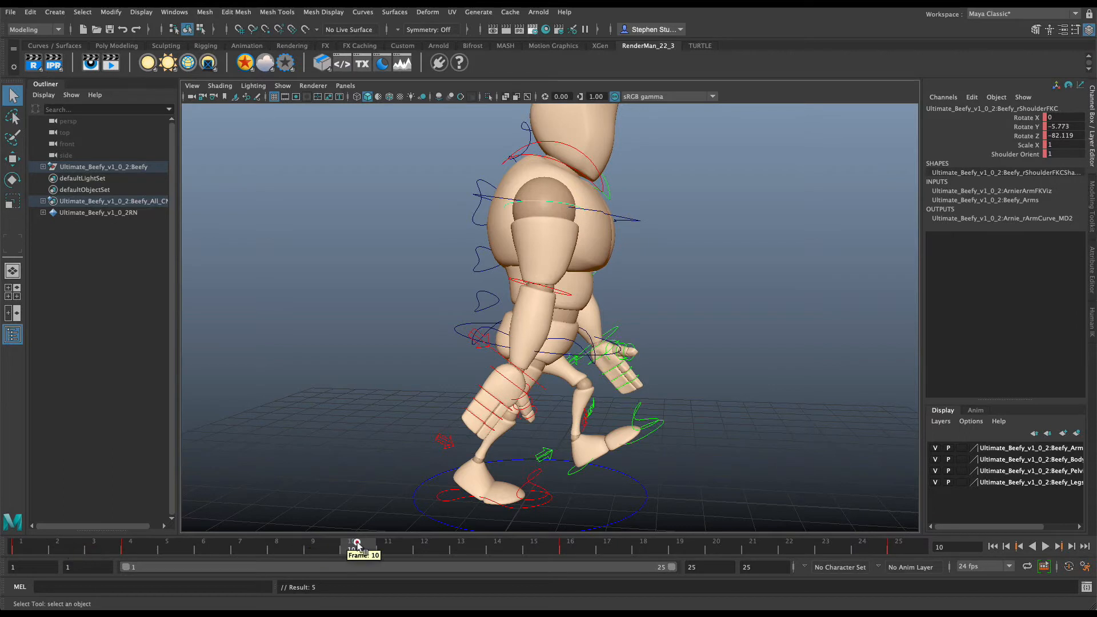
# Copy the right shoulder control's frame 10 pose to frames 1 and 25 and key it at both frames
pyautogui.click(32, 540)
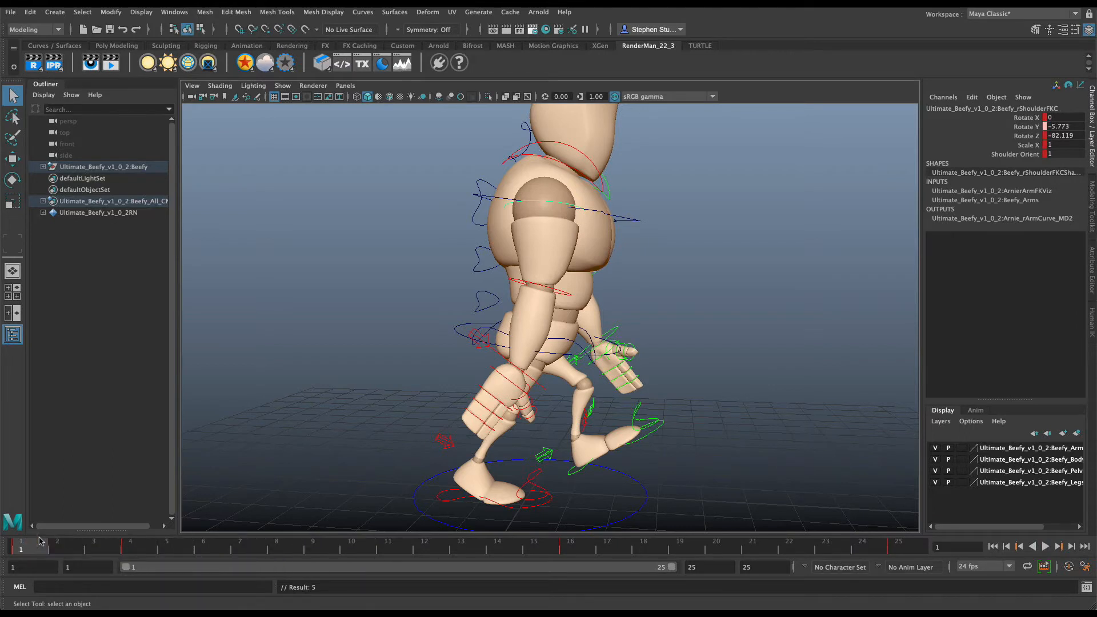
pyautogui.press('s')
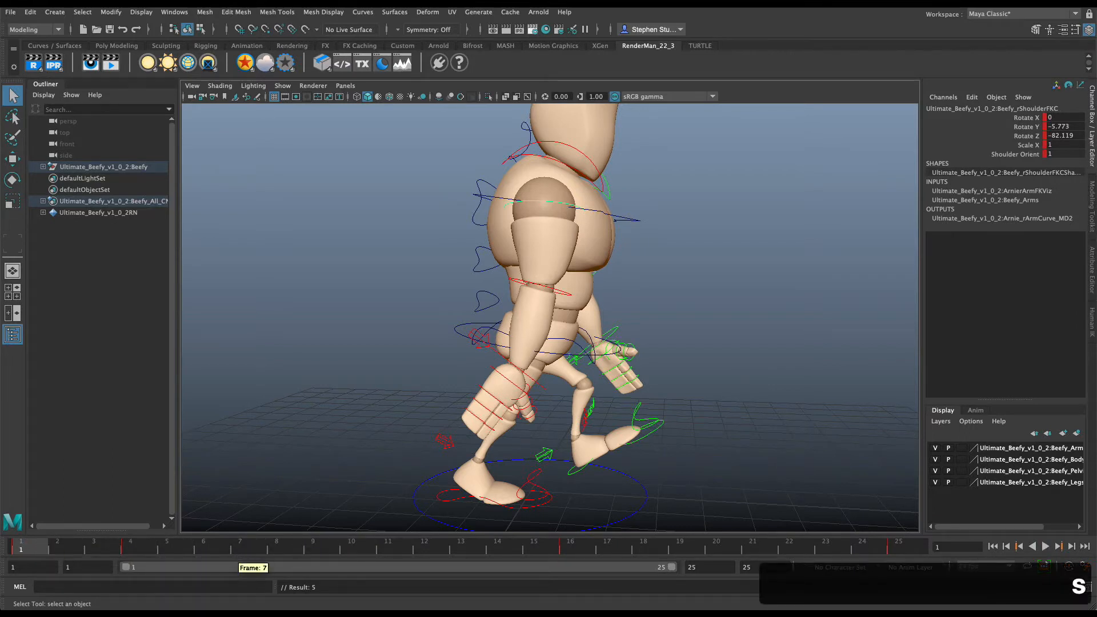
pyautogui.click(350, 550)
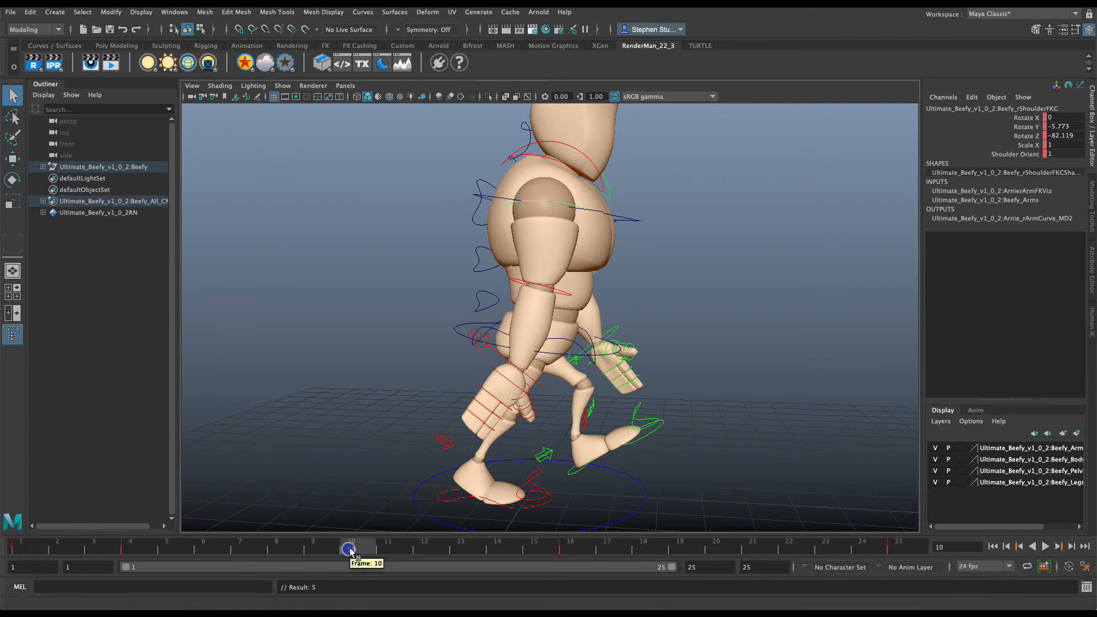
pyautogui.click(611, 550)
pyautogui.moveTo(611, 555); pyautogui.dragTo(901, 565)
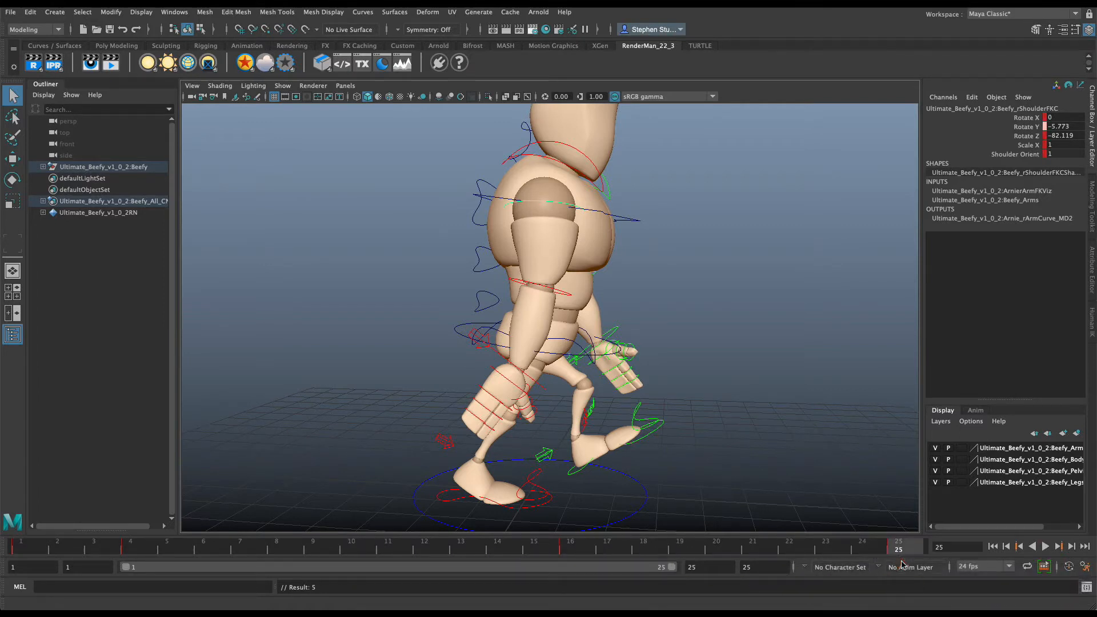
pyautogui.press('s')
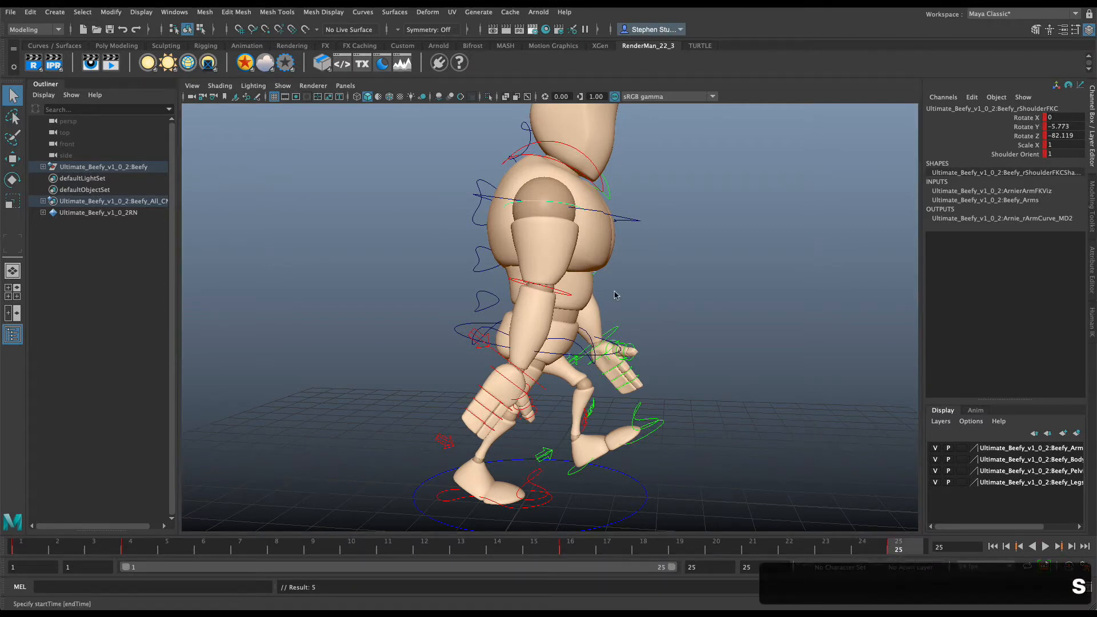
# Open the Graph Editor and apply spline tangents to the right shoulder's Rotate Y keys at frames 1 and 25
pyautogui.press('`')
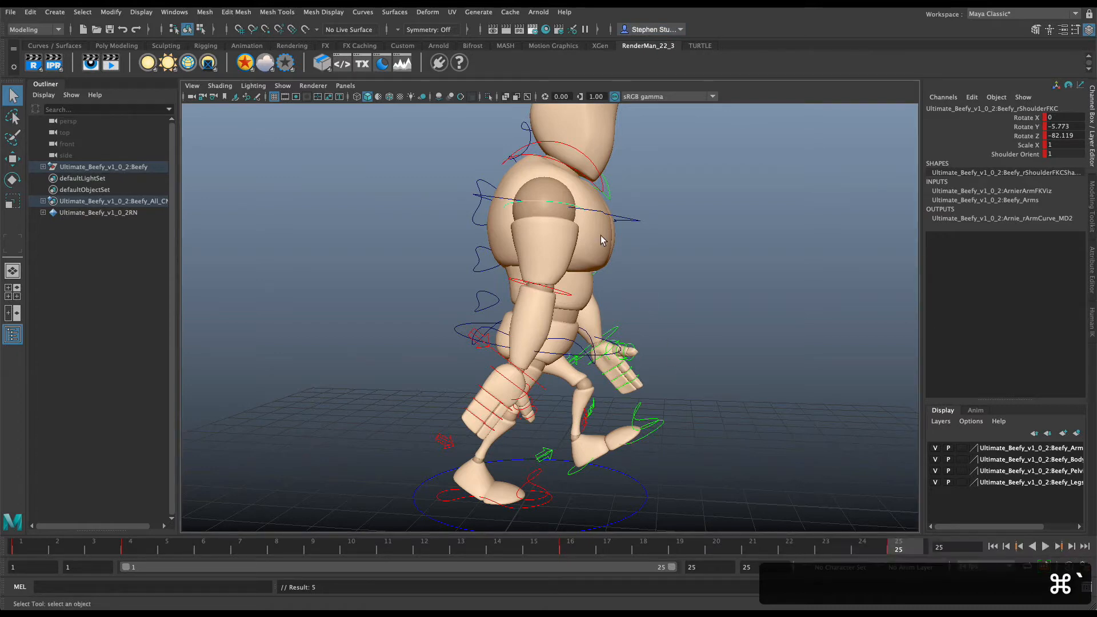
pyautogui.press('super+grave')
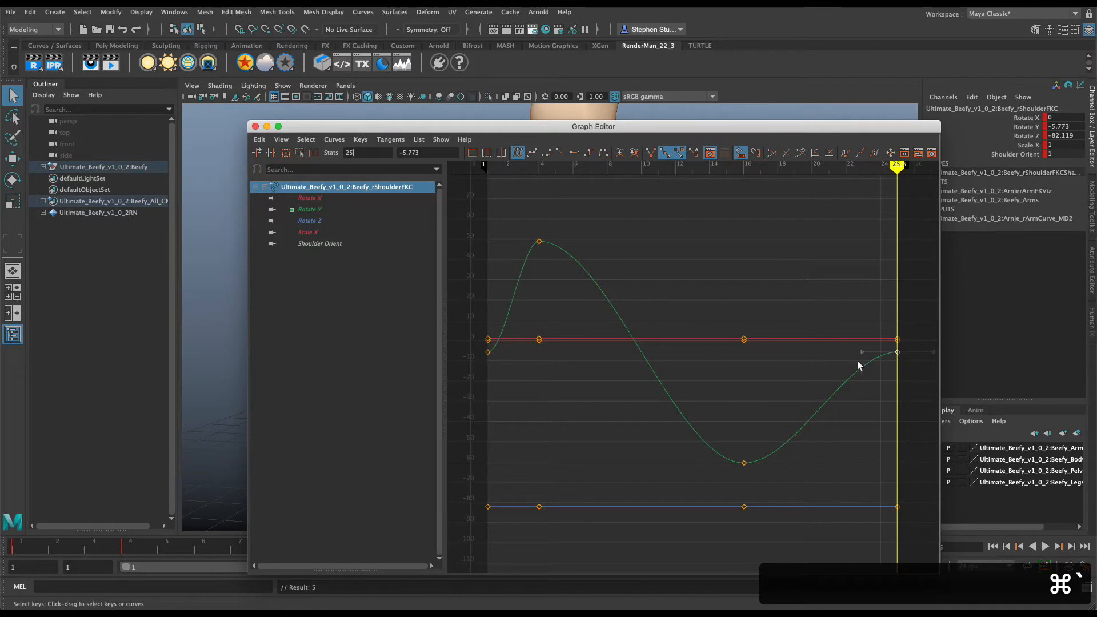
pyautogui.moveTo(917, 371); pyautogui.dragTo(482, 351)
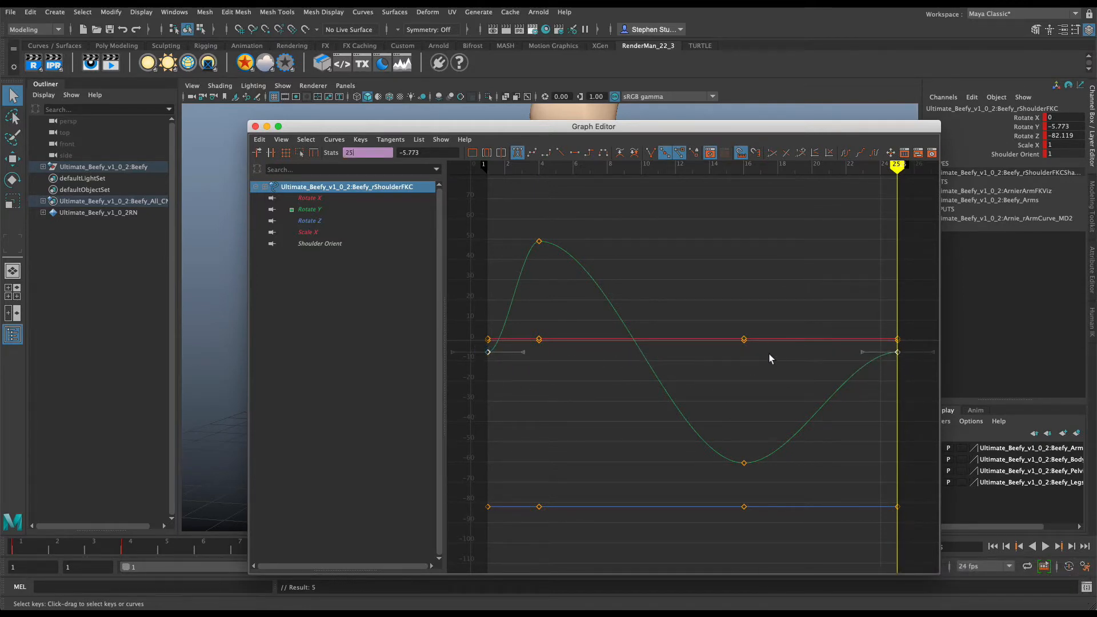
pyautogui.click(901, 383)
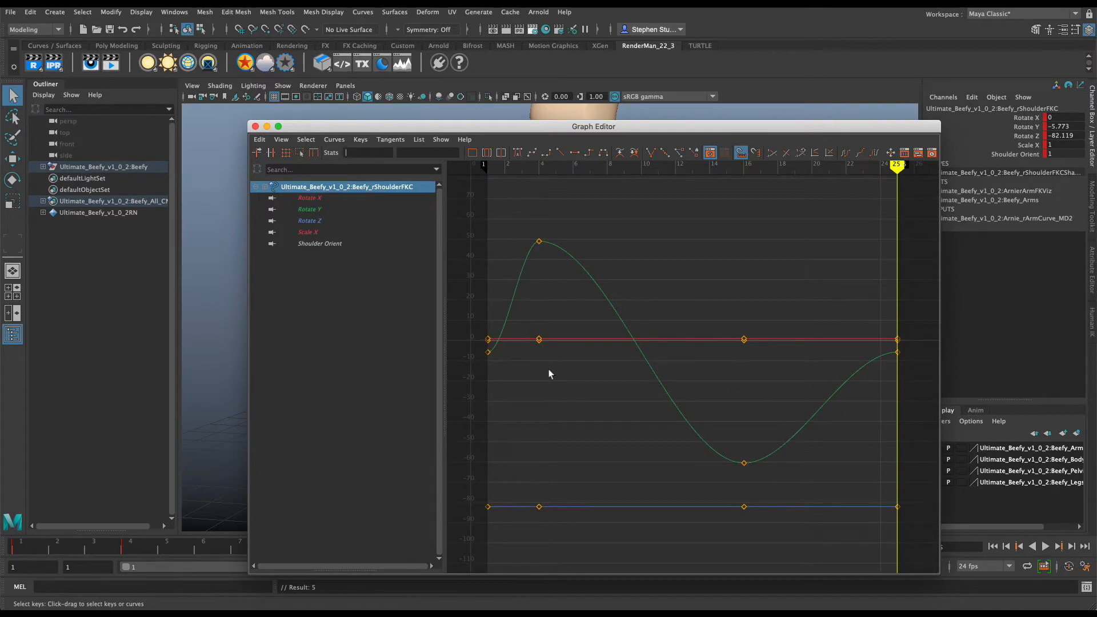
pyautogui.moveTo(515, 373); pyautogui.dragTo(478, 349)
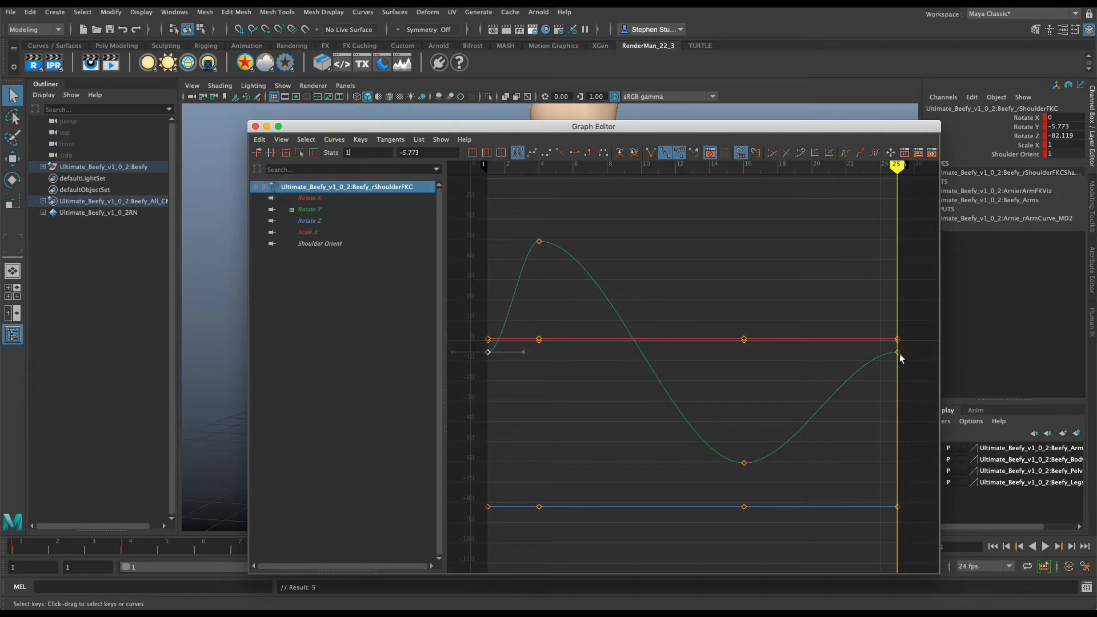
pyautogui.moveTo(914, 368); pyautogui.dragTo(478, 341)
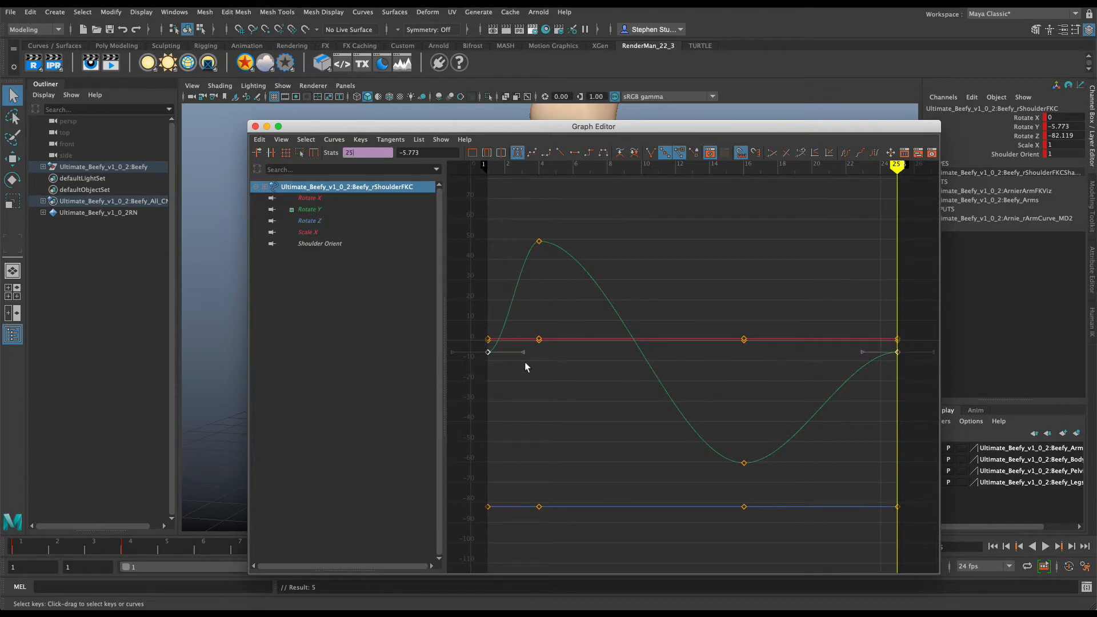
pyautogui.click(523, 160)
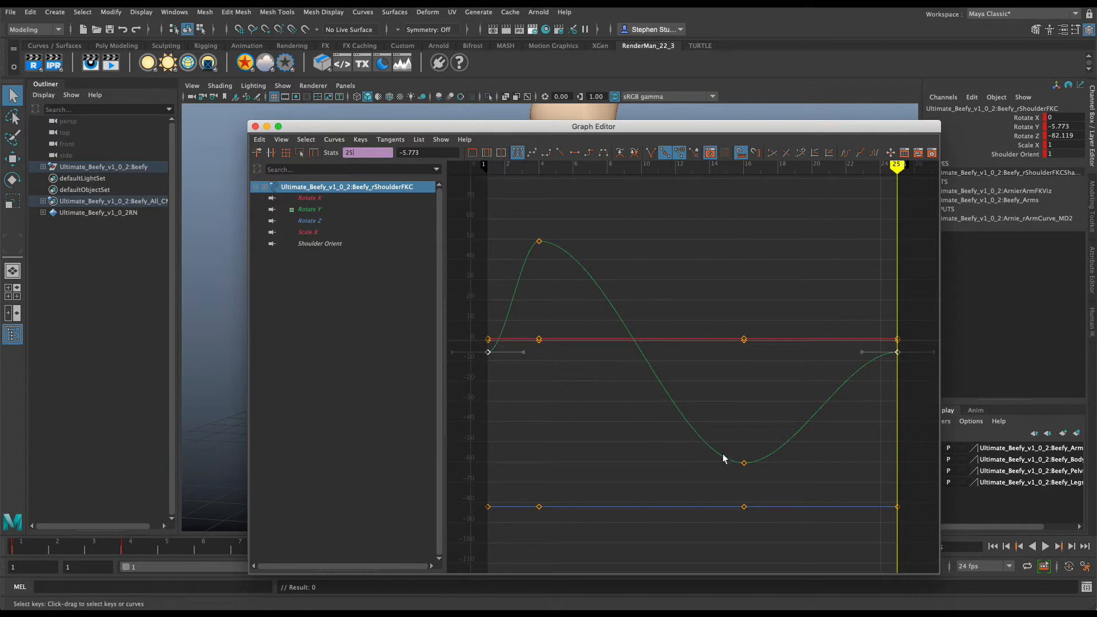
pyautogui.click(532, 155)
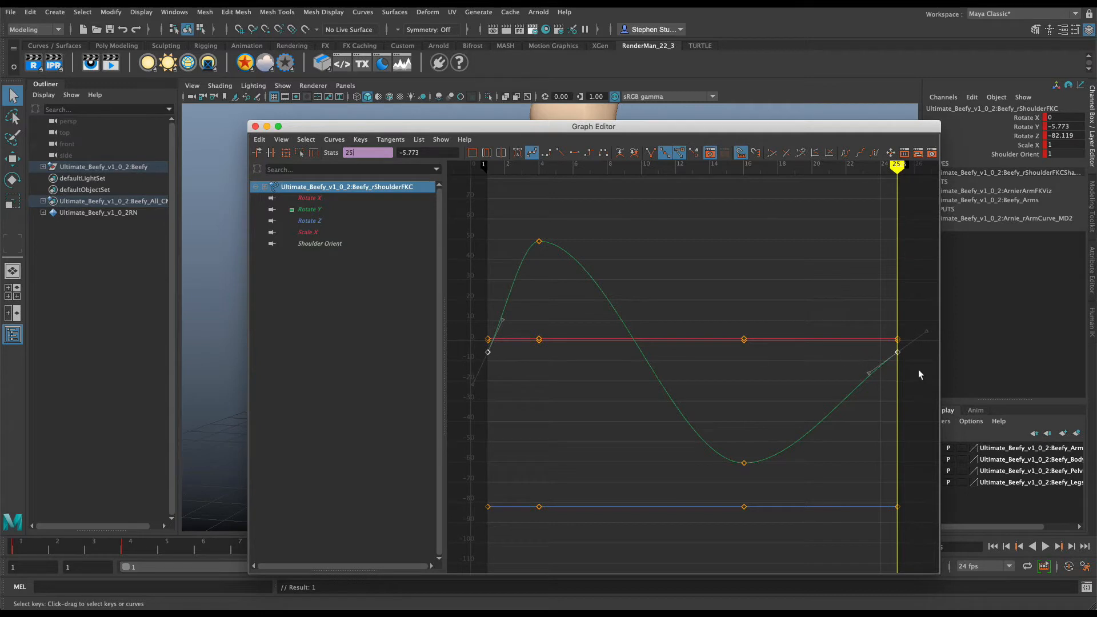
# Raise the right shoulder's Rotate Y keys at frames 1 and 25 to 16.237 and adjust their tangent handles for a smooth loop
pyautogui.moveTo(922, 369); pyautogui.dragTo(480, 351)
pyautogui.moveTo(488, 354); pyautogui.dragTo(485, 308)
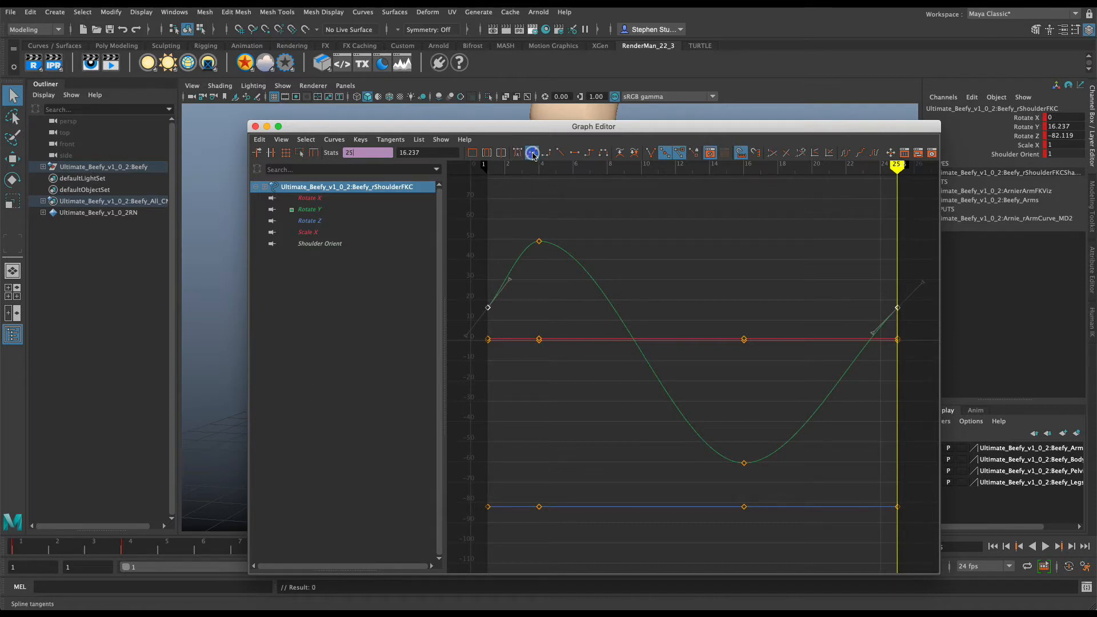
pyautogui.click(511, 327)
pyautogui.moveTo(529, 314); pyautogui.dragTo(505, 278)
pyautogui.moveTo(837, 290)
pyautogui.mouseDown()
pyautogui.moveTo(906, 314)
pyautogui.moveTo(878, 337)
pyautogui.mouseUp()
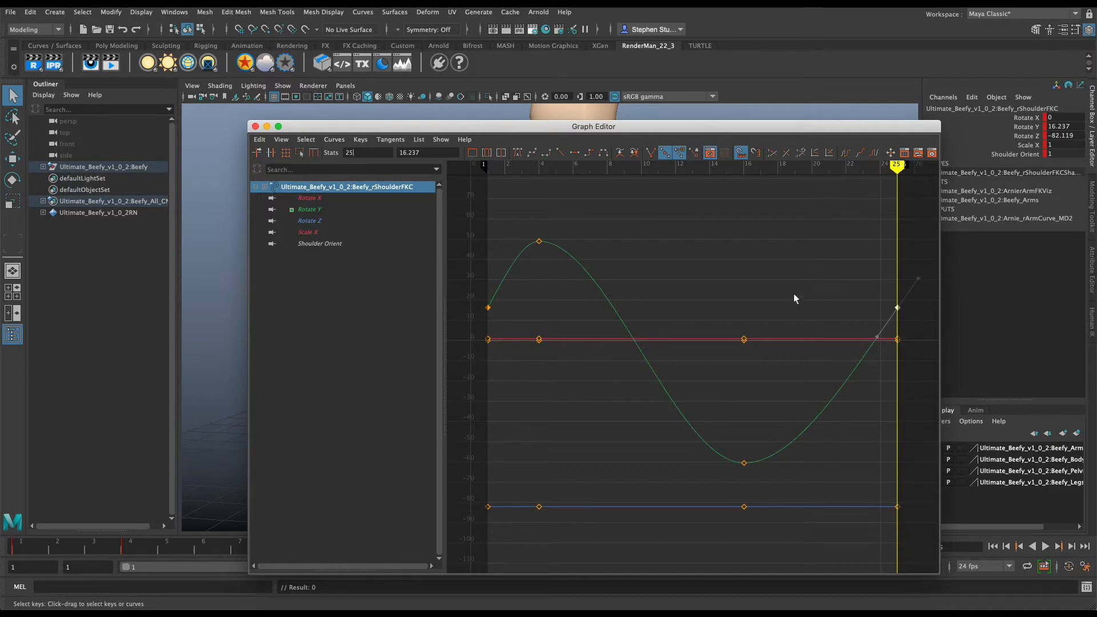
# Return to the character view and play the walk cycle from frame 1 to check the right arm swing
pyautogui.click(820, 67)
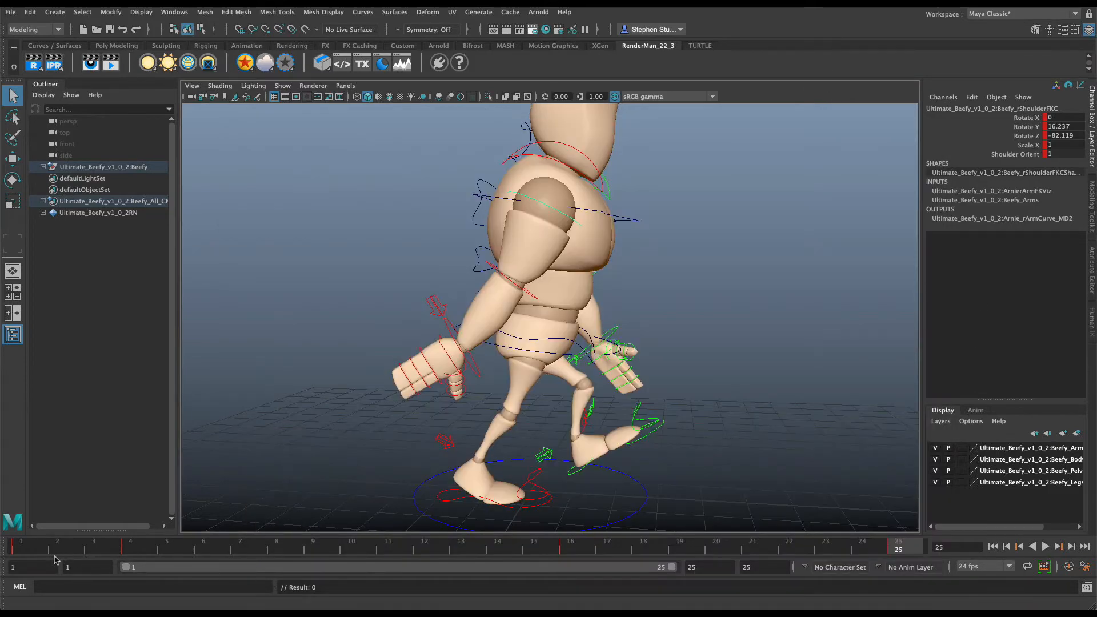
pyautogui.moveTo(34, 552); pyautogui.dragTo(1, 536)
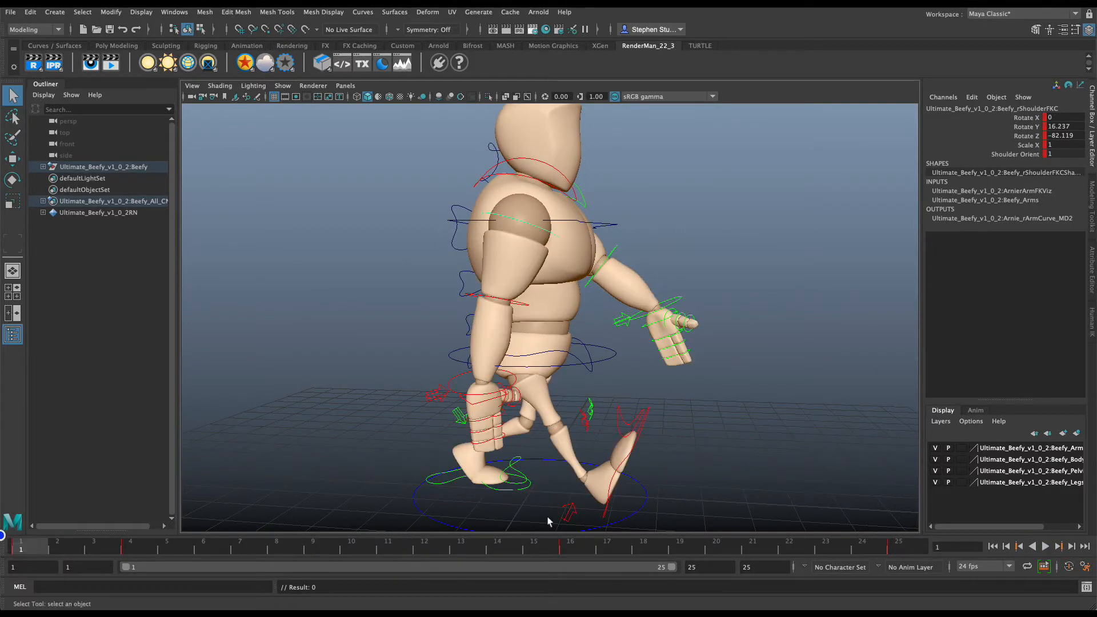
pyautogui.click(1046, 547)
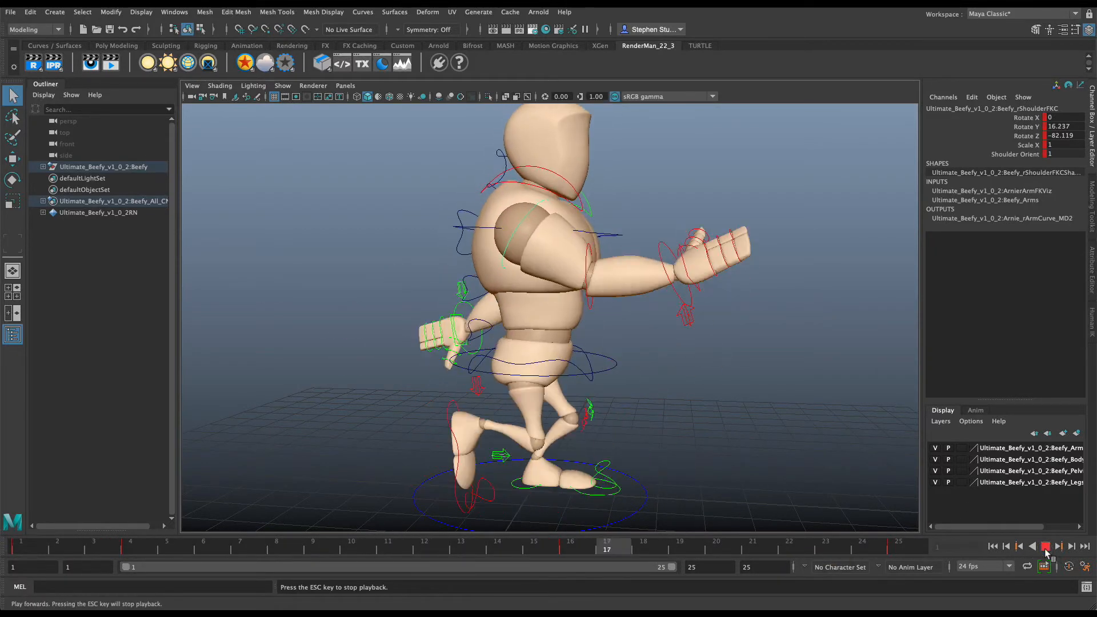
pyautogui.click(1045, 548)
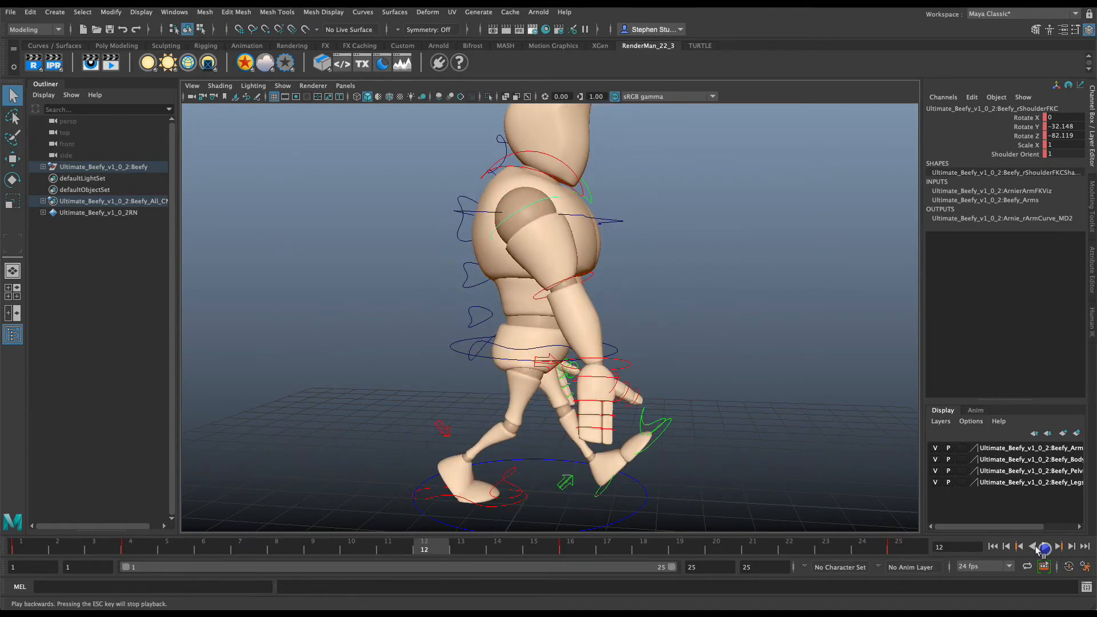
# Select the left shoulder FK control and, in the Graph Editor, raise its Rotate Y keys at frames 1 and 25 to -36.403
pyautogui.keyDown('alt'); pyautogui.moveTo(866, 355); pyautogui.dragTo(716, 343); pyautogui.keyUp('alt')
pyautogui.click(608, 228)
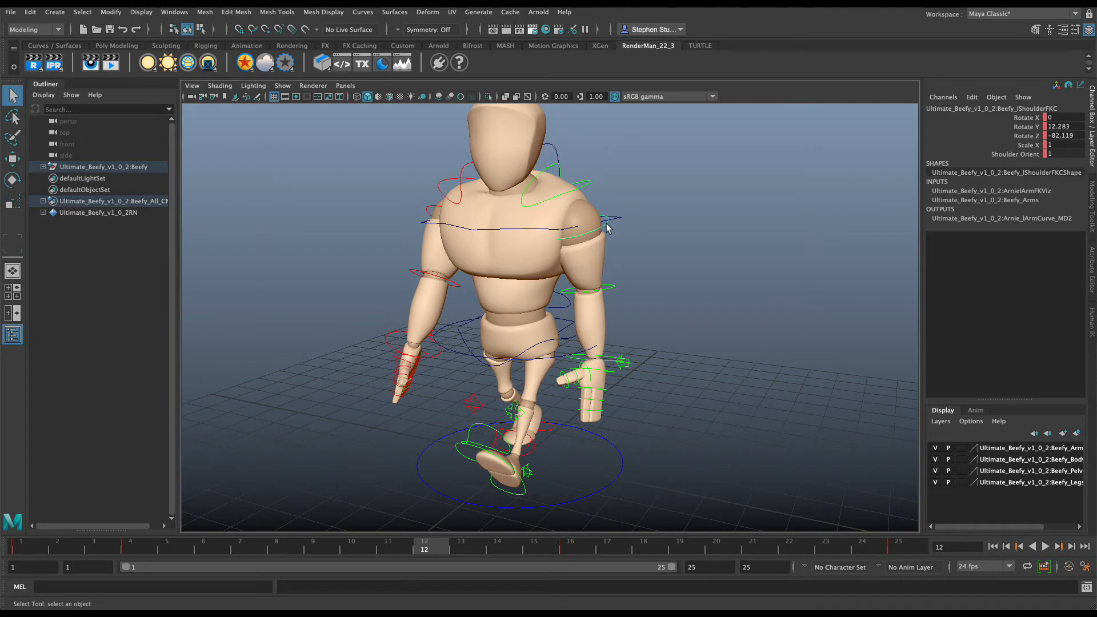
pyautogui.press('super+grave')
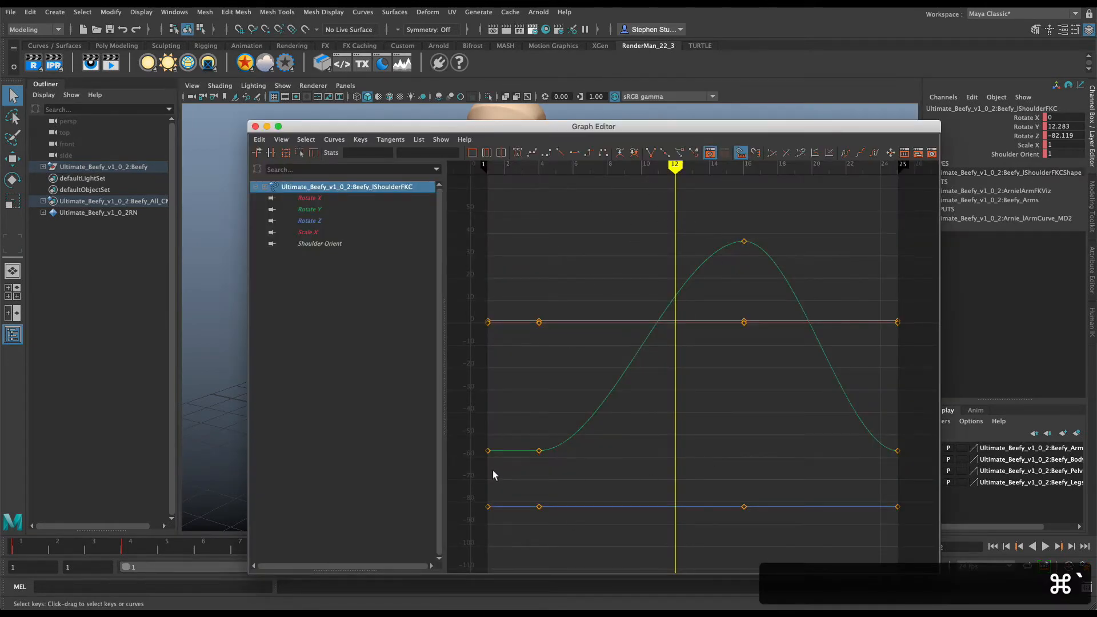
pyautogui.click(895, 457)
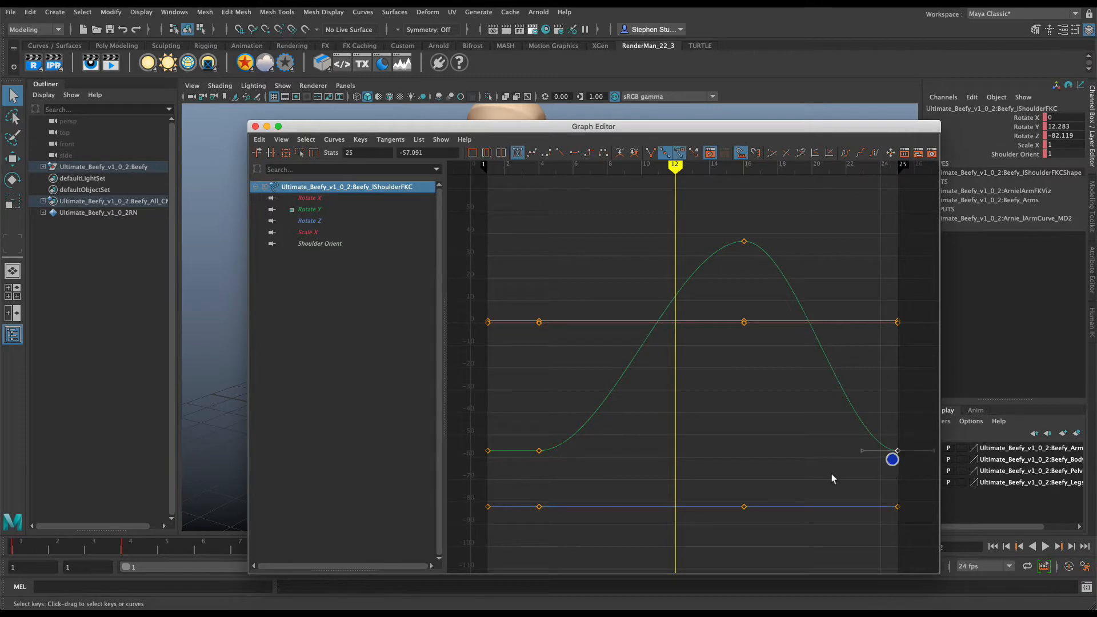
pyautogui.keyDown('shift'); pyautogui.click(491, 450); pyautogui.keyUp('shift')
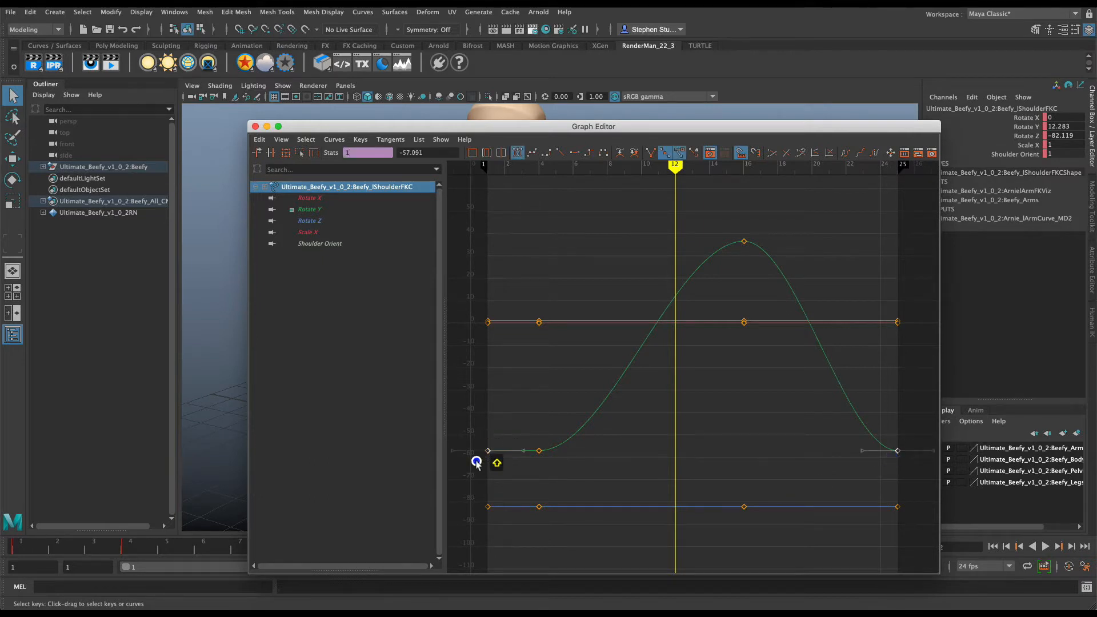
pyautogui.moveTo(487, 450); pyautogui.dragTo(485, 405, button='middle')
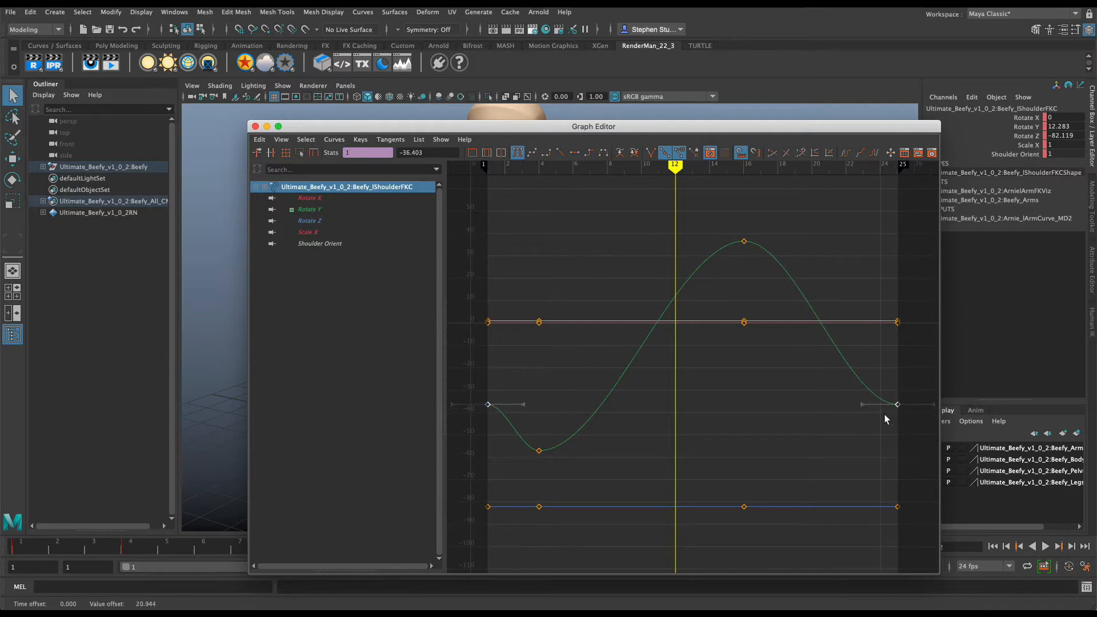
# Apply spline tangents to the left shoulder's Rotate Y keys at frames 1 and 25 and steepen their tangent handles slightly
pyautogui.click(796, 363)
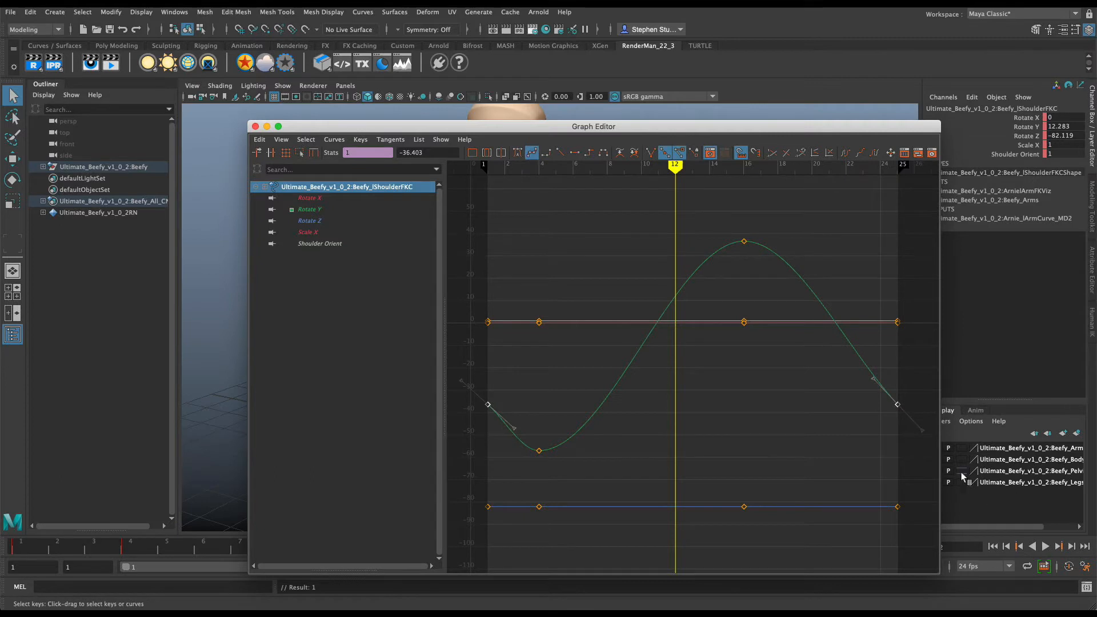
pyautogui.moveTo(912, 401); pyautogui.dragTo(885, 420)
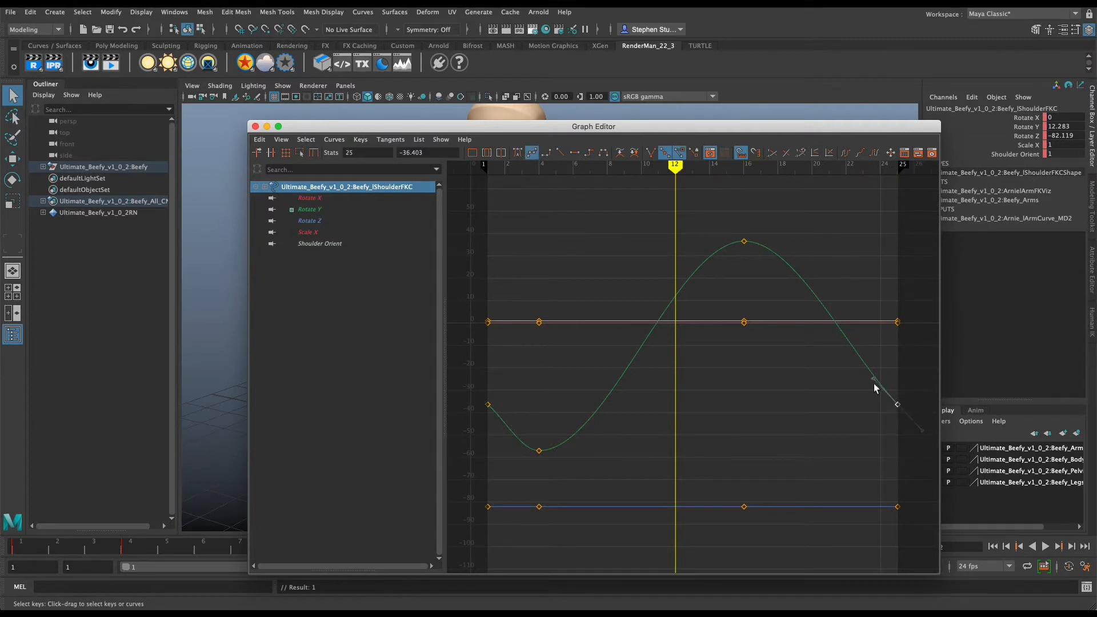
pyautogui.click(877, 381)
pyautogui.moveTo(875, 381); pyautogui.dragTo(877, 375, button='middle')
pyautogui.moveTo(486, 408); pyautogui.dragTo(485, 408)
pyautogui.click(511, 429)
pyautogui.moveTo(511, 429); pyautogui.dragTo(510, 433, button='middle')
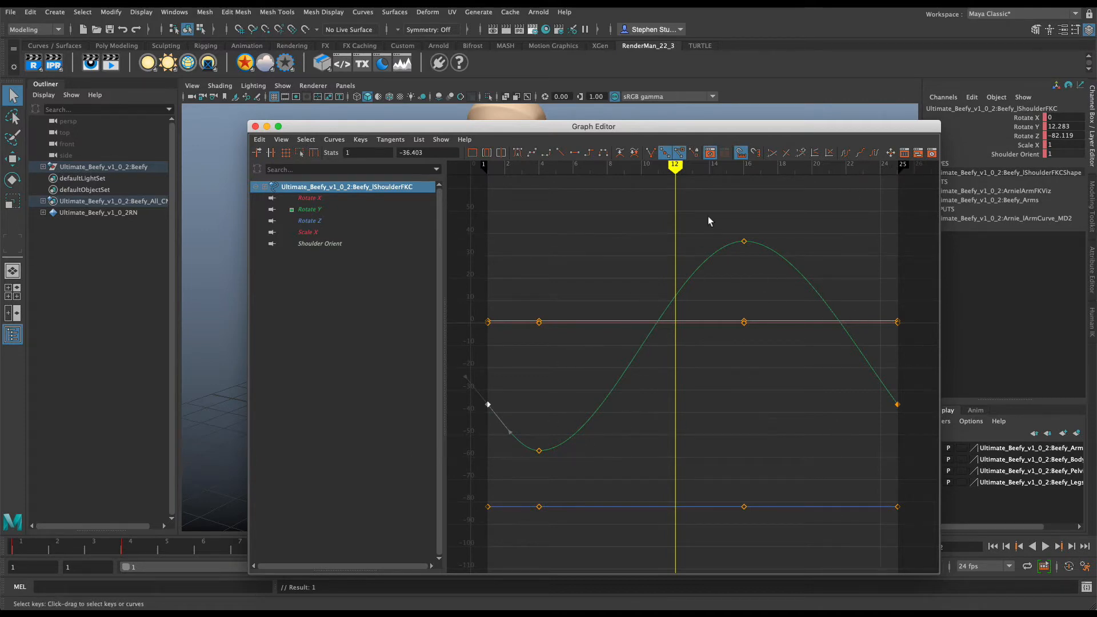
# Scrub the left shoulder's curve back to frame 1 and return to the character view to check the pose
pyautogui.moveTo(676, 165); pyautogui.dragTo(692, 165)
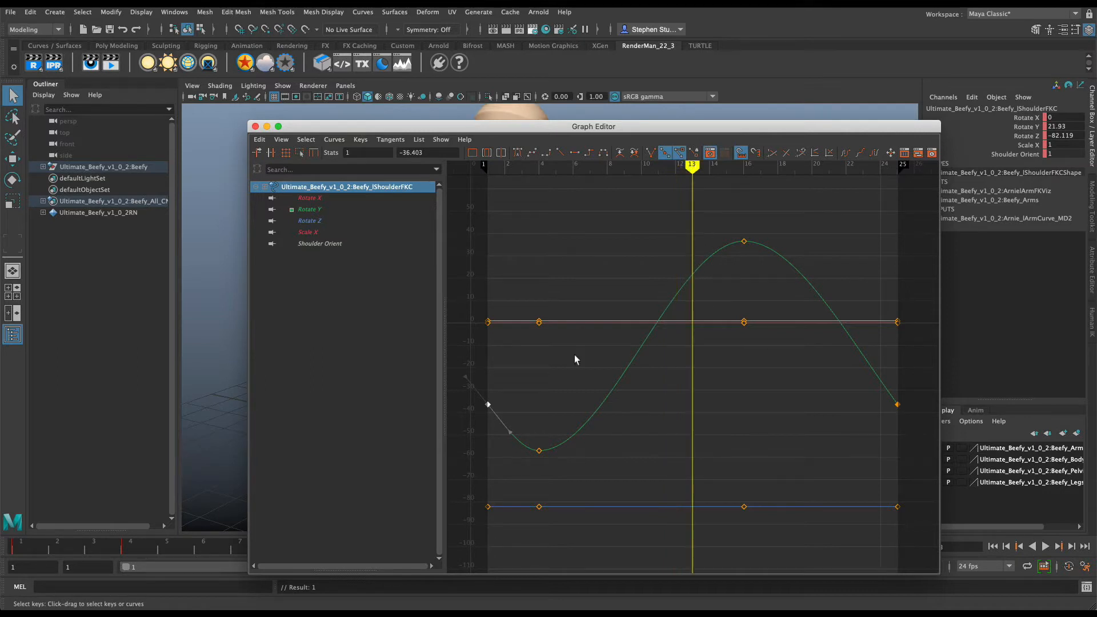
pyautogui.click(504, 167)
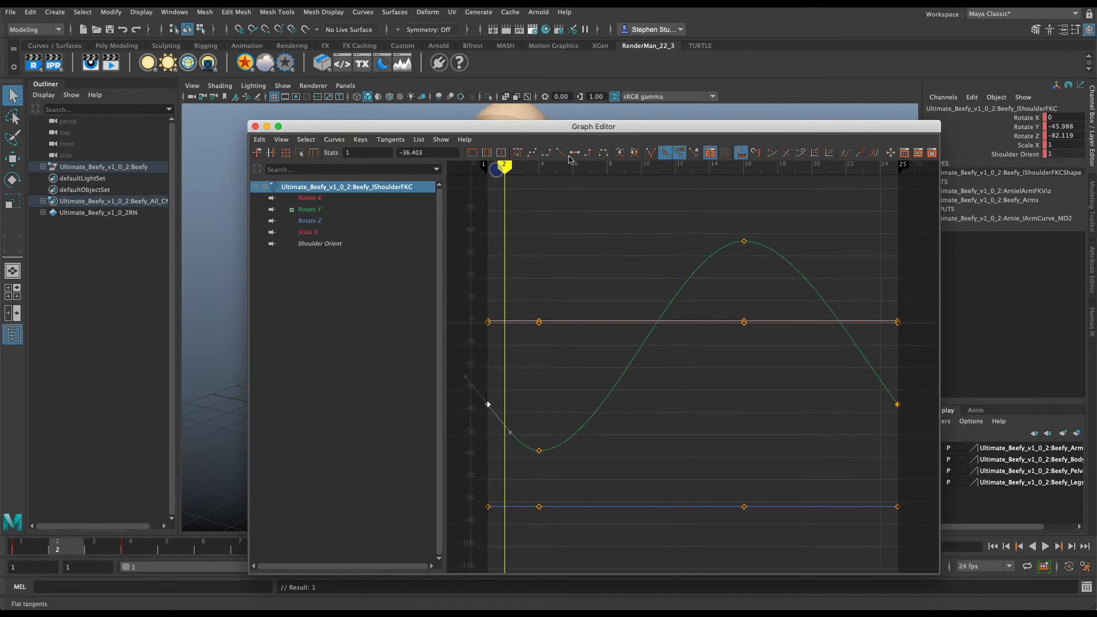
pyautogui.moveTo(507, 167); pyautogui.dragTo(494, 169)
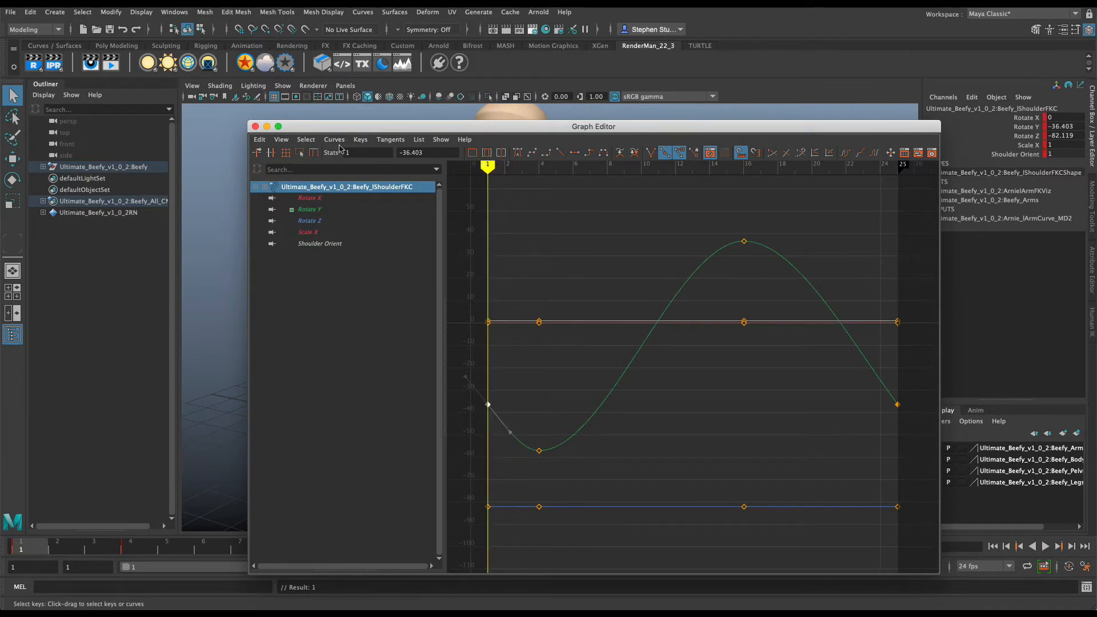
pyautogui.click(774, 73)
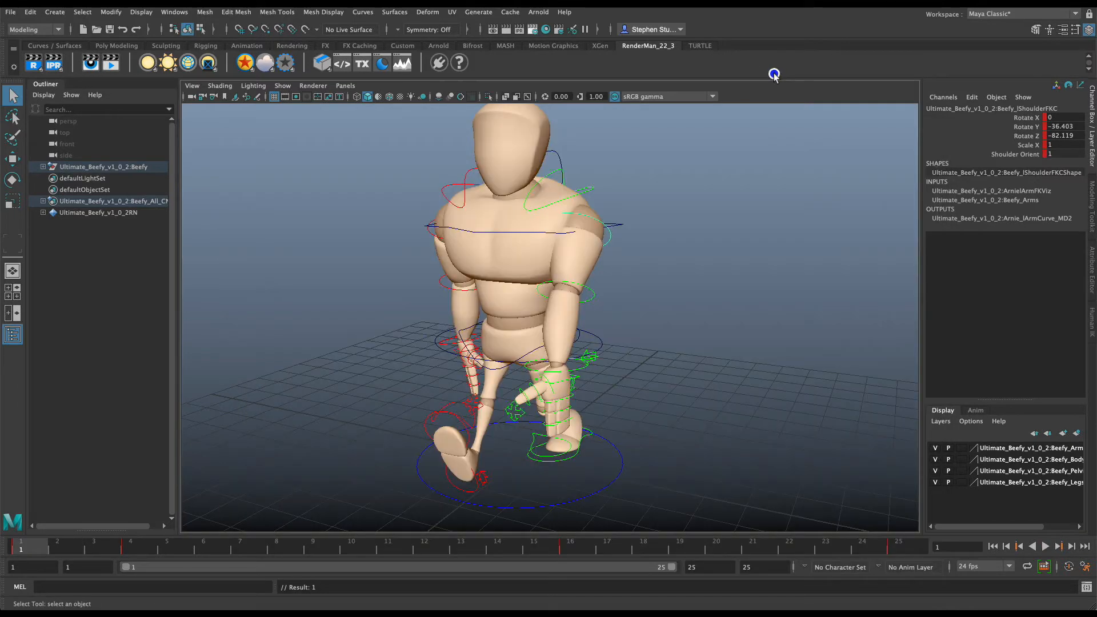
# Select the left elbow FK control and tilt its Rotate Y tangent at frame 4 downward in the Graph Editor
pyautogui.click(594, 295)
pyautogui.keyDown('alt'); pyautogui.moveTo(593, 297); pyautogui.dragTo(588, 324); pyautogui.keyUp('alt')
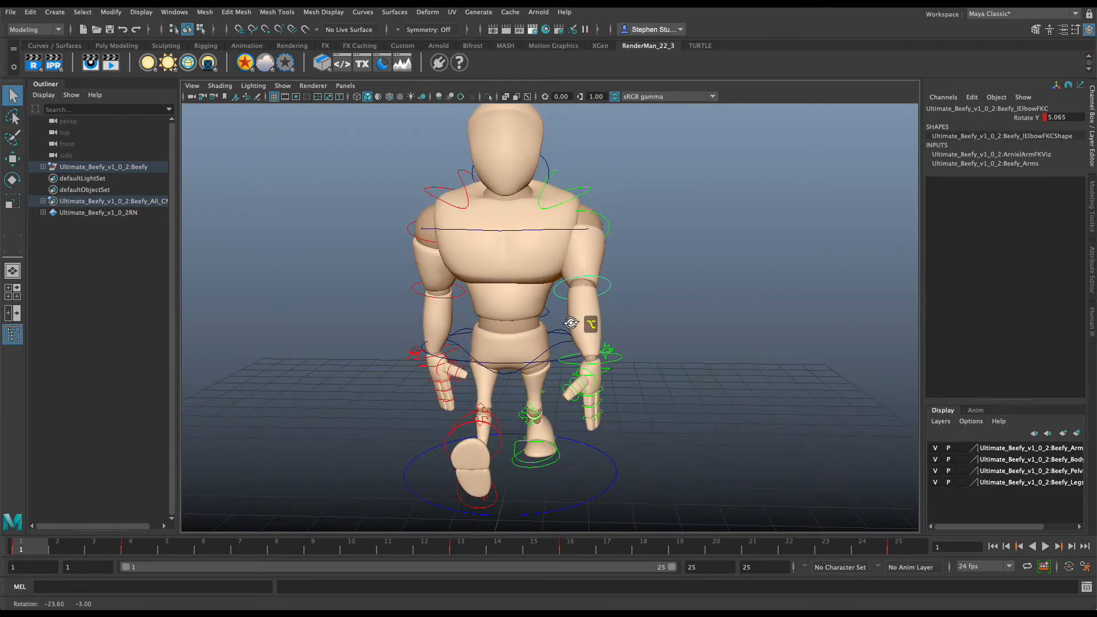
pyautogui.press('super+grave')
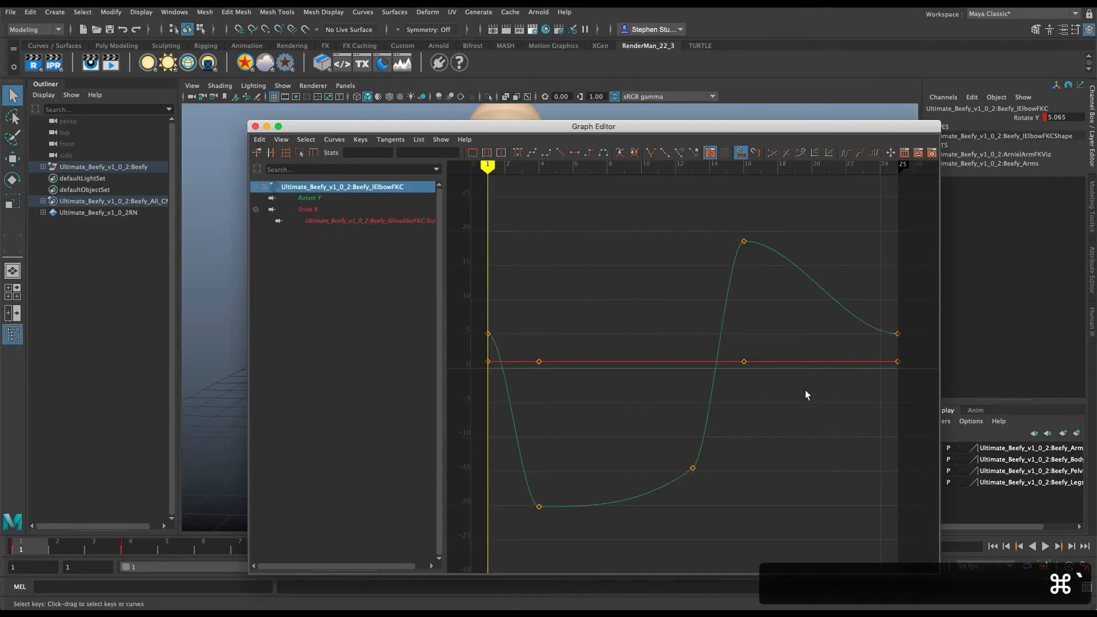
pyautogui.moveTo(725, 448); pyautogui.dragTo(507, 492)
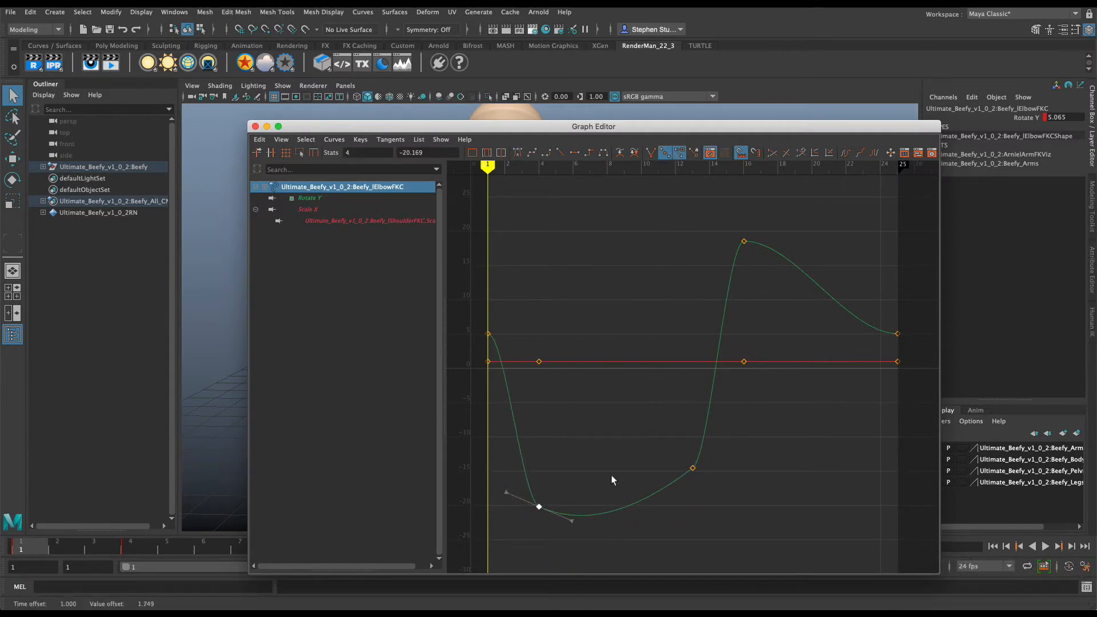
# Slope the left elbow's Rotate Y tangents at frames 25 and 1 downward so the curve flows through the loop point
pyautogui.click(736, 450)
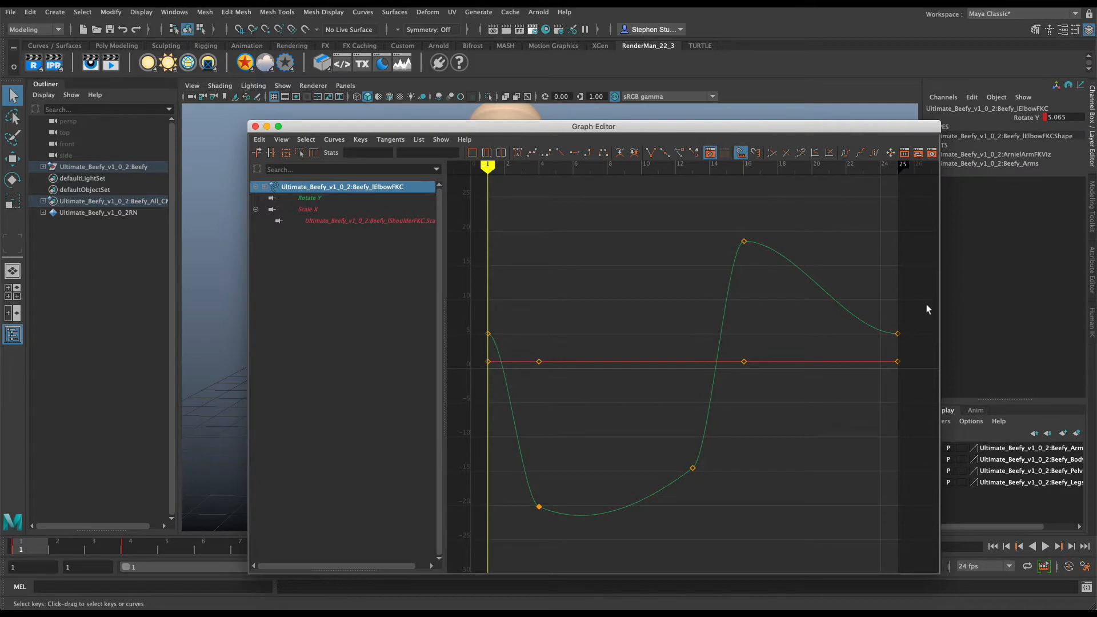
pyautogui.moveTo(922, 311); pyautogui.dragTo(856, 350)
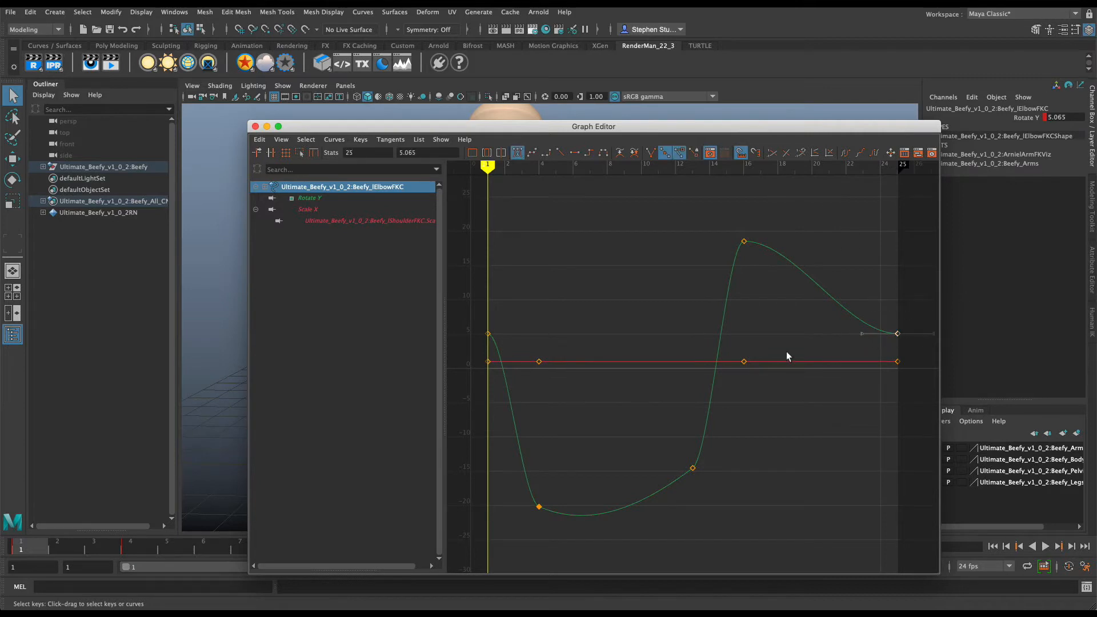
pyautogui.moveTo(916, 313); pyautogui.dragTo(483, 344)
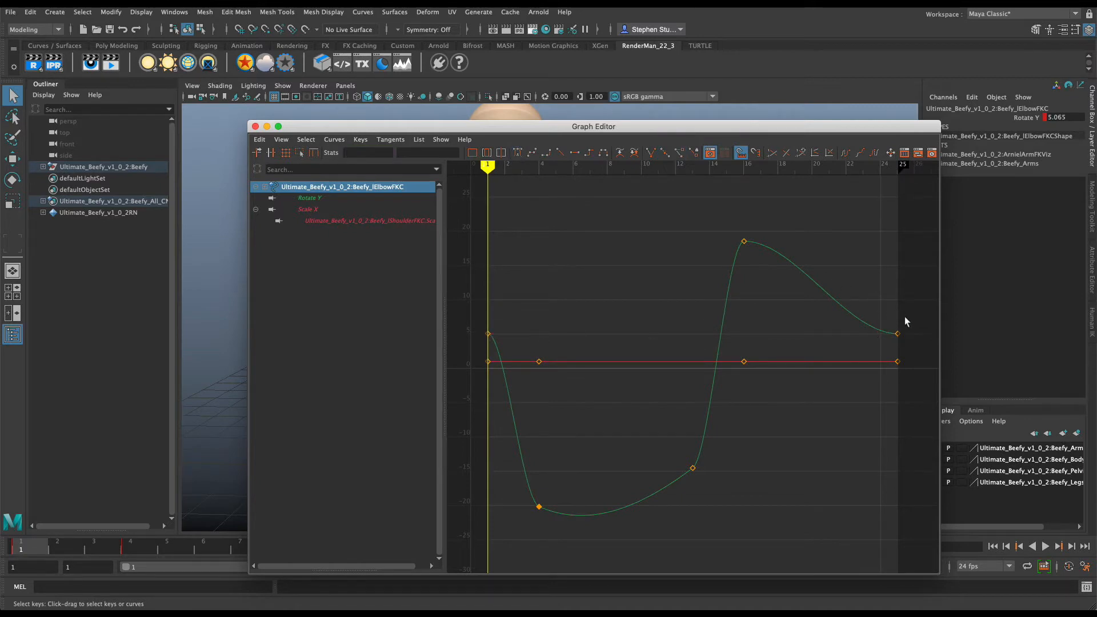
pyautogui.click(887, 333)
pyautogui.moveTo(930, 313); pyautogui.dragTo(867, 314)
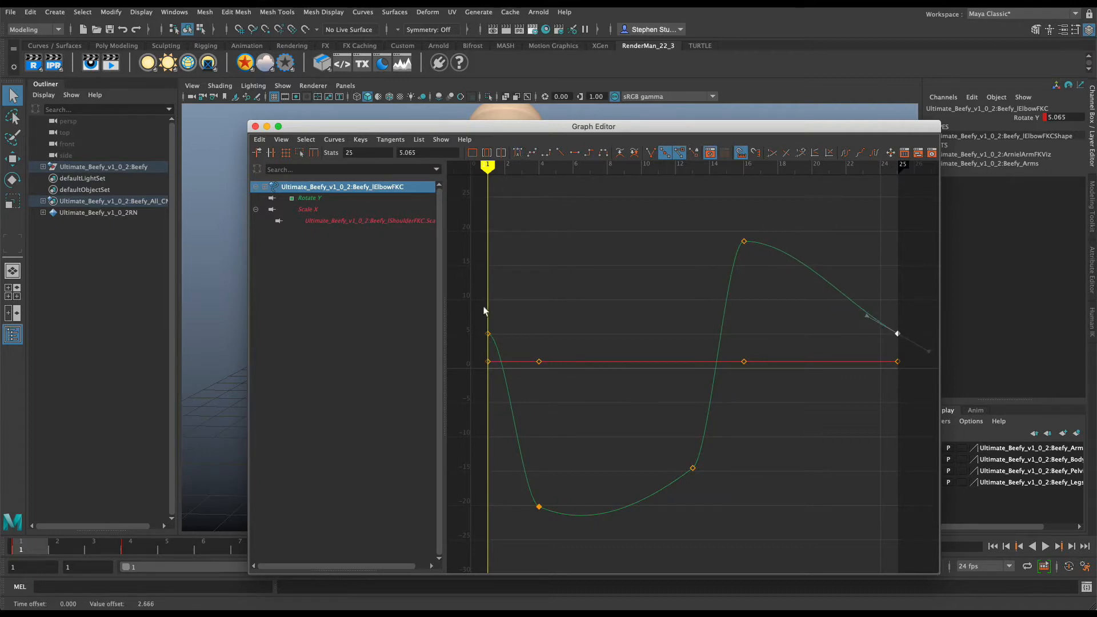
pyautogui.moveTo(514, 301); pyautogui.dragTo(533, 354)
pyautogui.moveTo(926, 308); pyautogui.dragTo(871, 360)
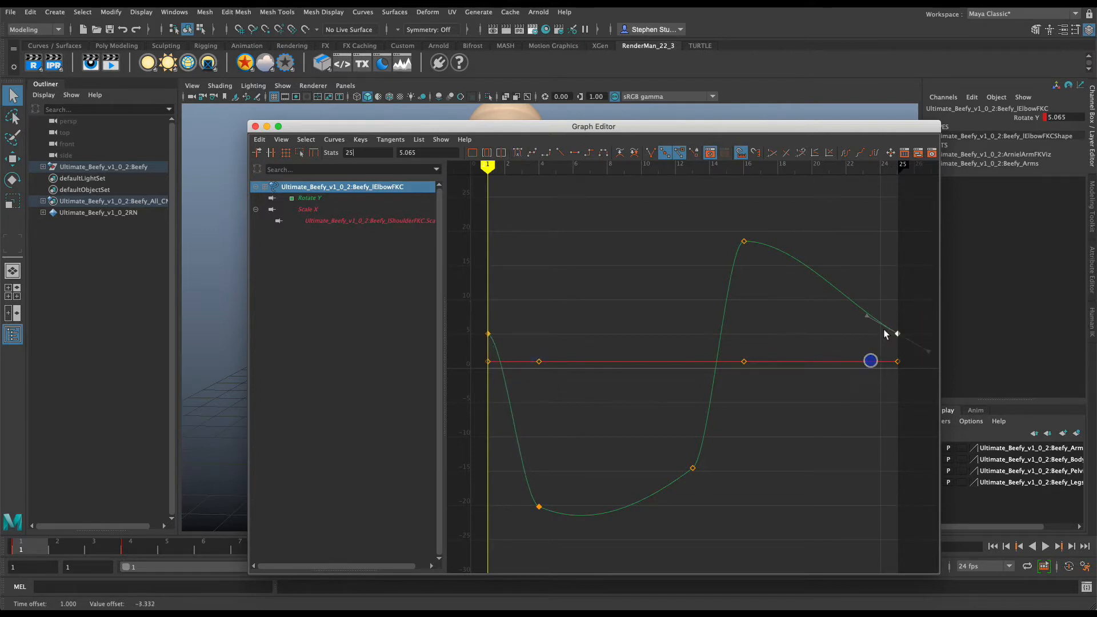
pyautogui.click(686, 445)
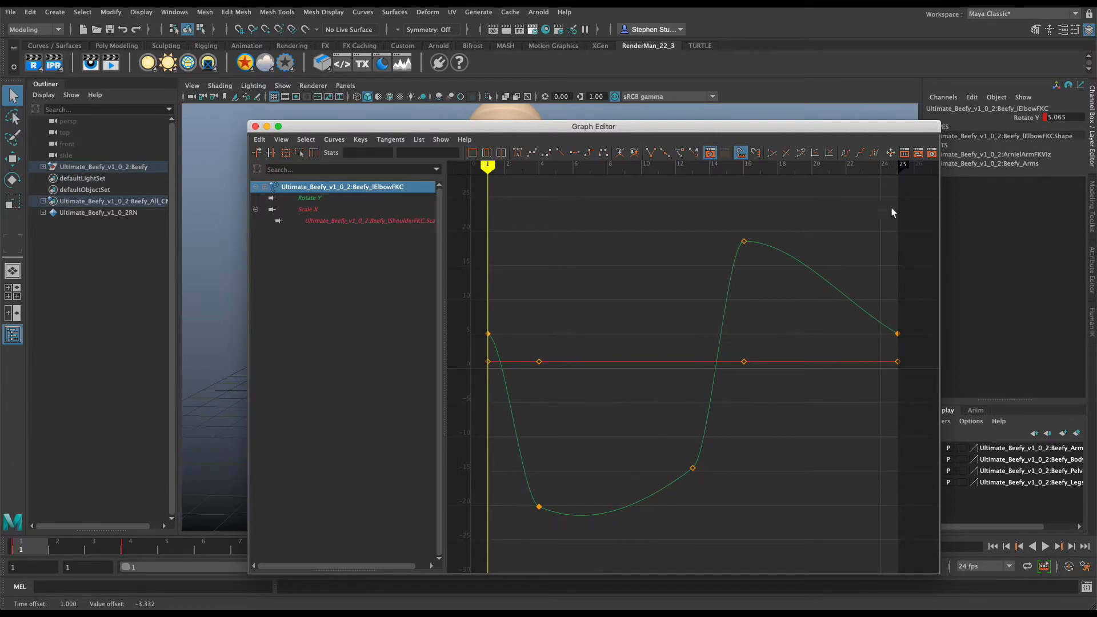
pyautogui.moveTo(908, 320); pyautogui.dragTo(493, 292)
pyautogui.press('super+z')
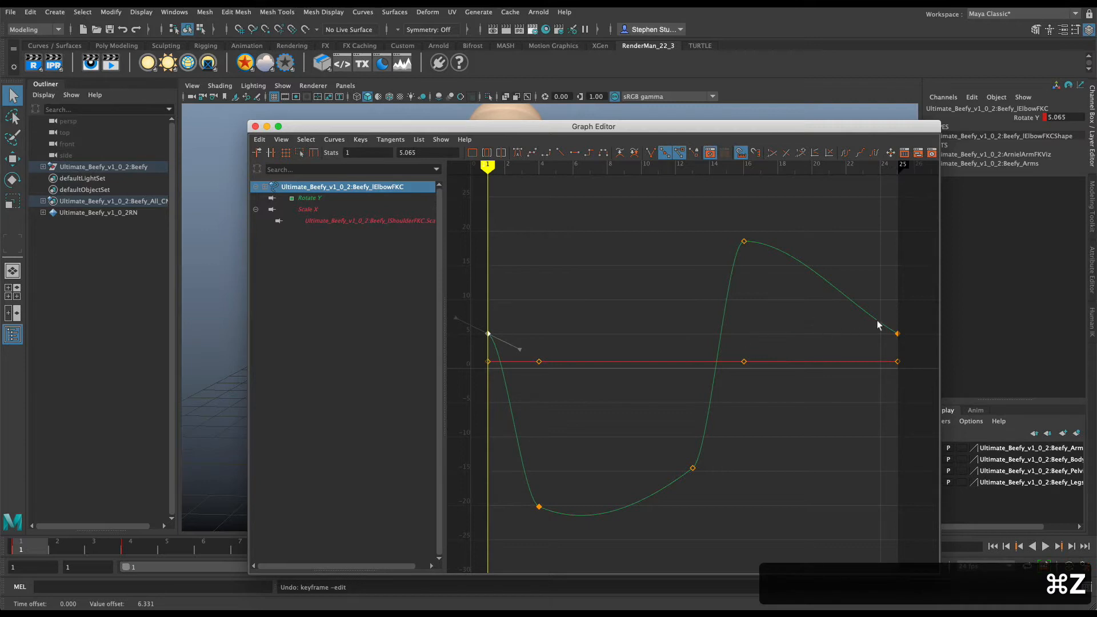
pyautogui.moveTo(916, 321); pyautogui.dragTo(465, 345)
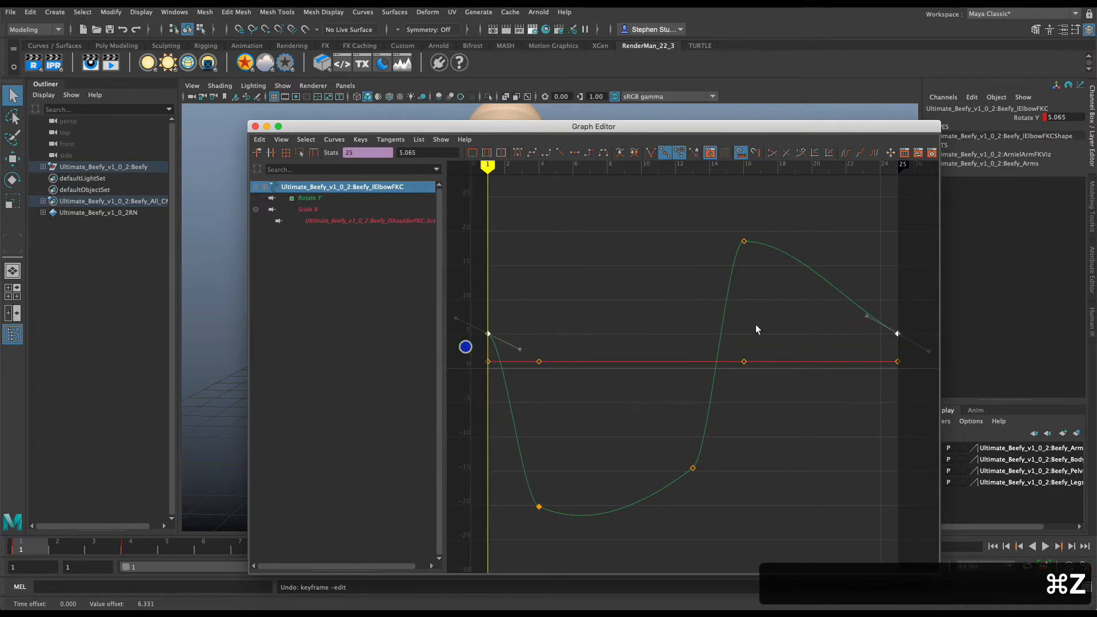
pyautogui.moveTo(900, 338); pyautogui.dragTo(490, 305)
pyautogui.press('super+z')
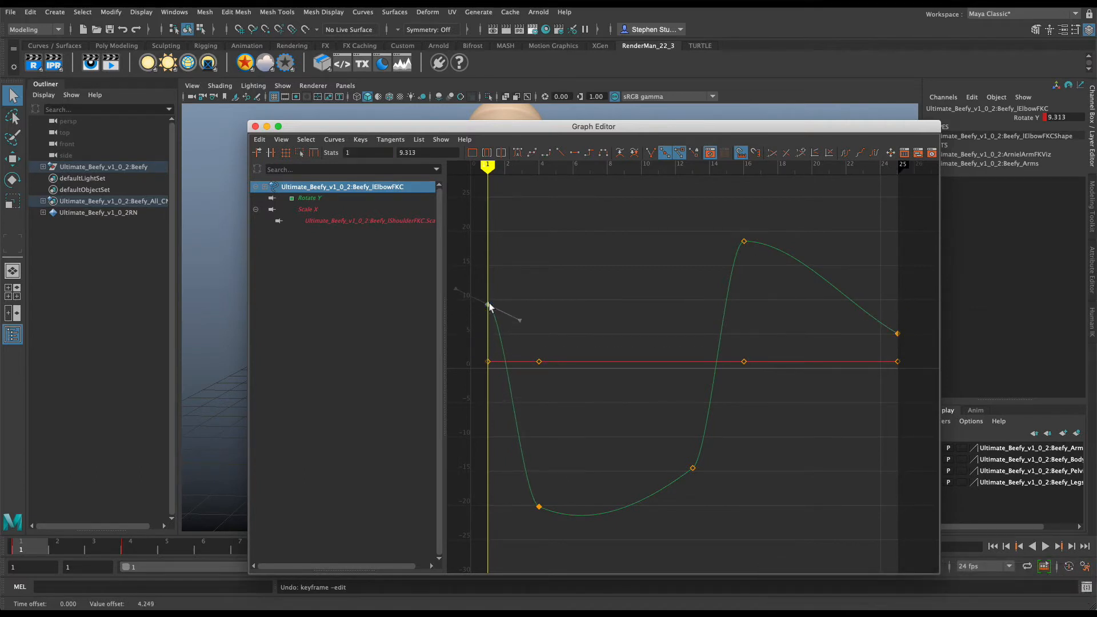
pyautogui.press('super+z')
pyautogui.moveTo(907, 318); pyautogui.dragTo(463, 341)
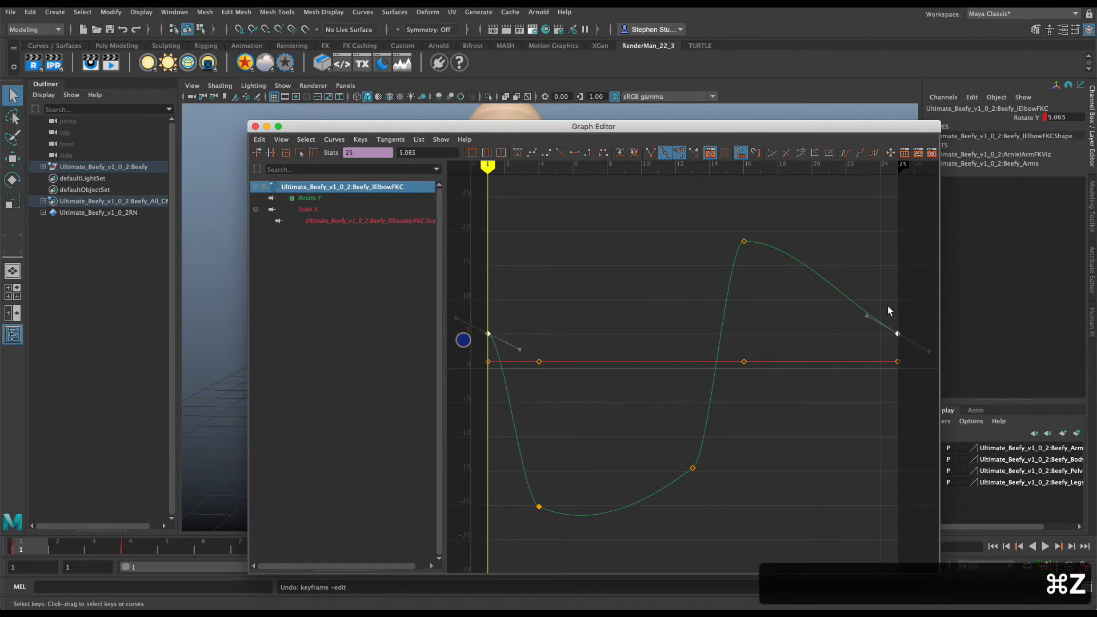
pyautogui.moveTo(914, 320); pyautogui.dragTo(485, 341)
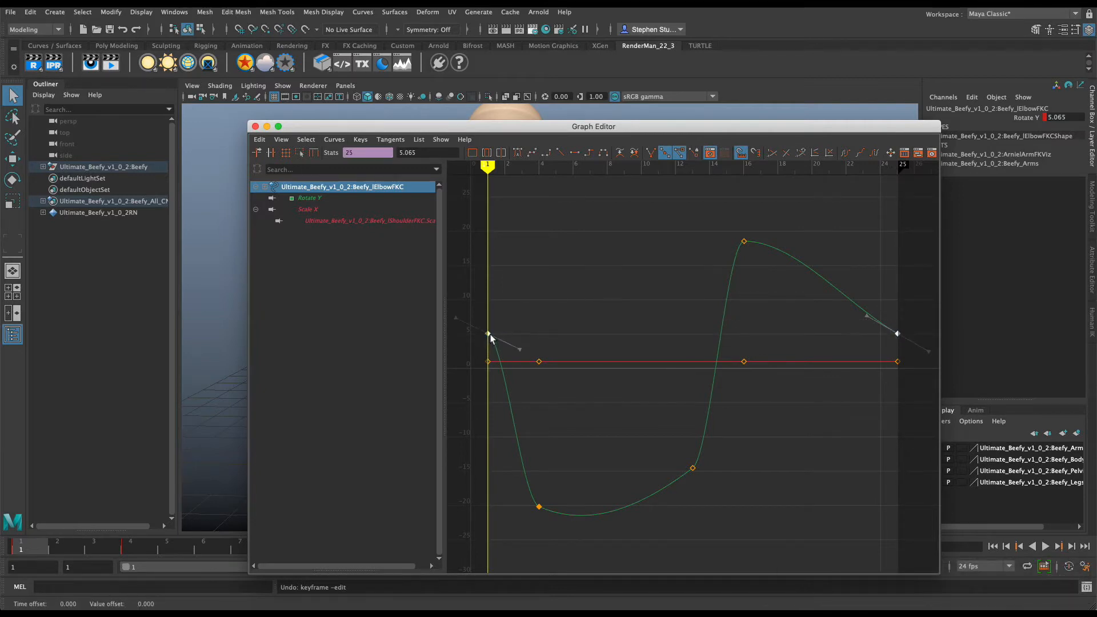
# Raise the left elbow's Rotate Y key at frame 25 to 11.646 and copy it onto frame 1
pyautogui.moveTo(897, 336); pyautogui.dragTo(901, 289)
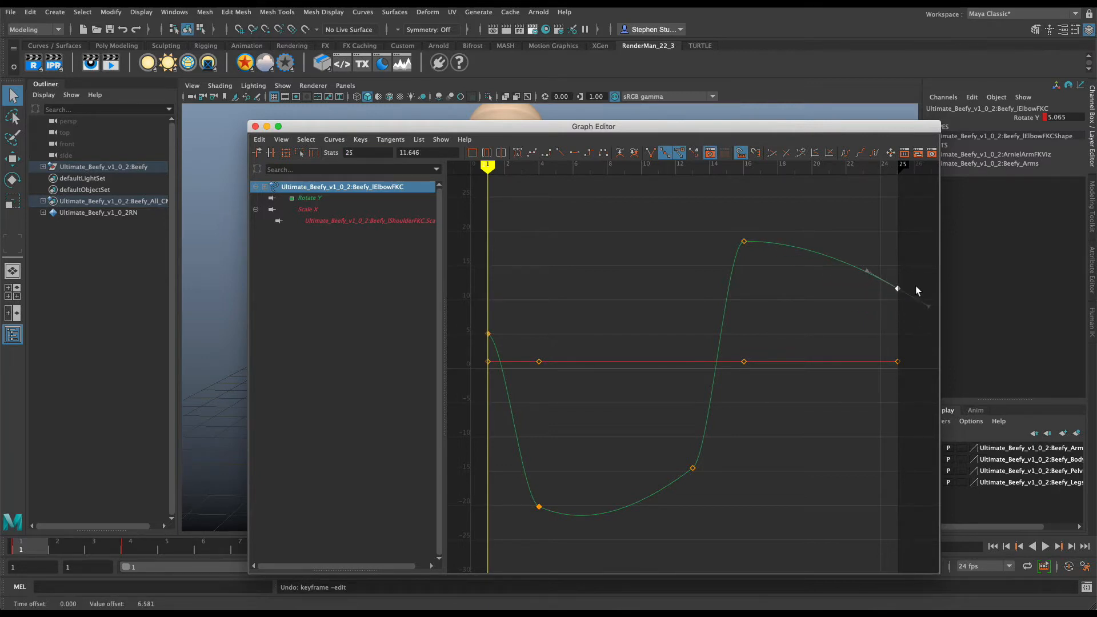
pyautogui.press('super+c')
pyautogui.press('super+v')
pyautogui.moveTo(920, 277); pyautogui.dragTo(446, 307)
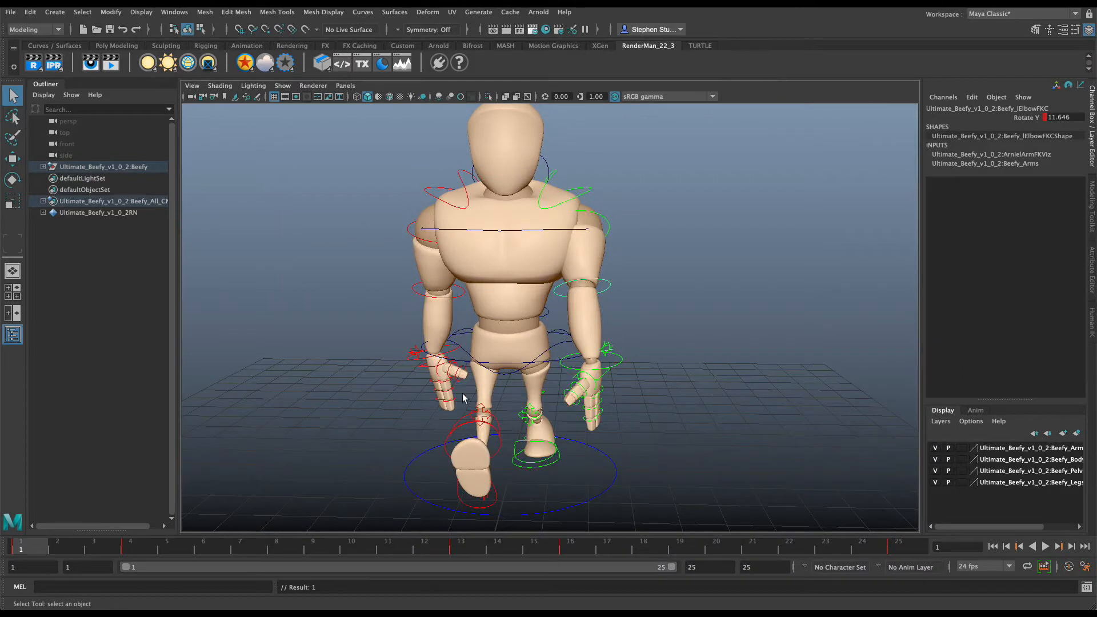
# Select the right elbow FK control and lower its Rotate Y keys at frames 1 and 25 to -22.026 in the Graph Editor
pyautogui.click(459, 303)
pyautogui.press('super+grave')
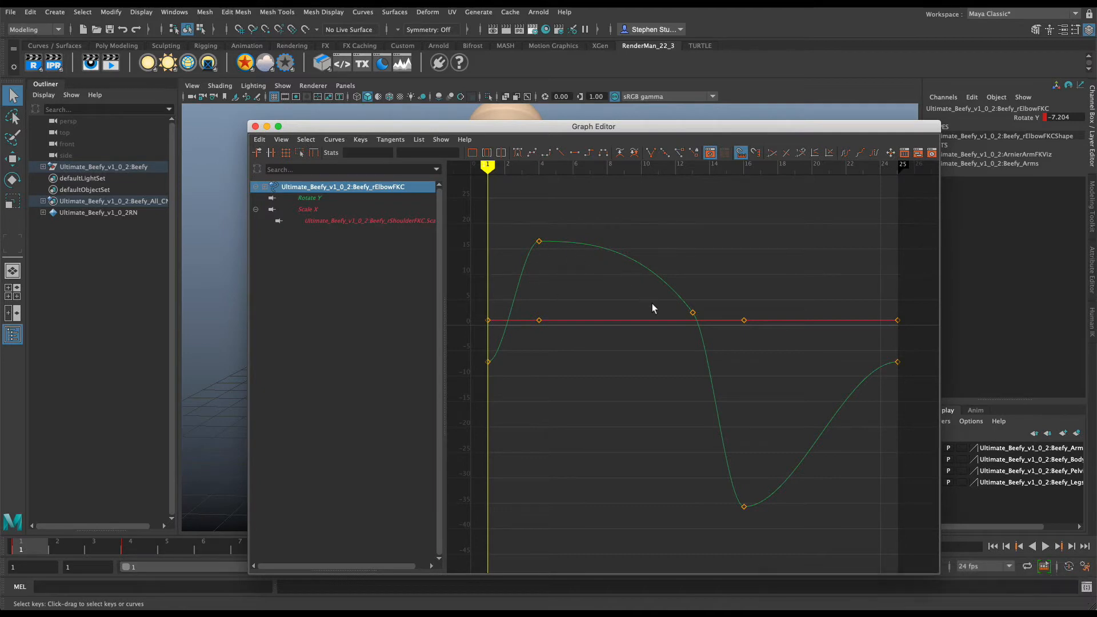
pyautogui.moveTo(862, 343); pyautogui.dragTo(923, 371)
pyautogui.keyDown('shift'); pyautogui.moveTo(499, 352); pyautogui.dragTo(466, 380); pyautogui.keyUp('shift')
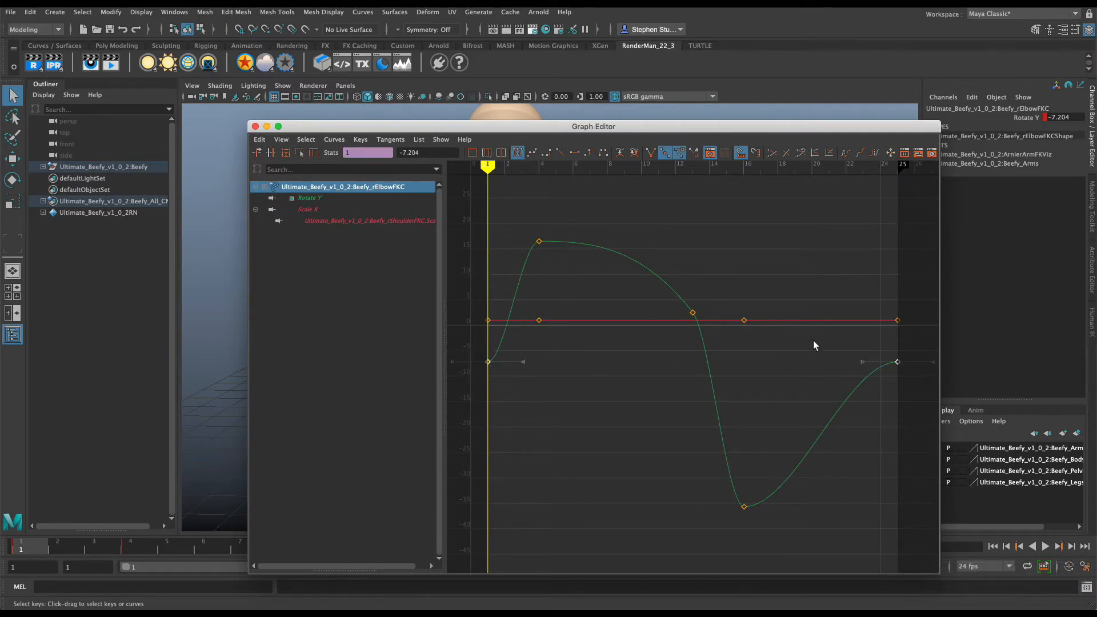
pyautogui.moveTo(898, 366); pyautogui.dragTo(897, 438, button='middle')
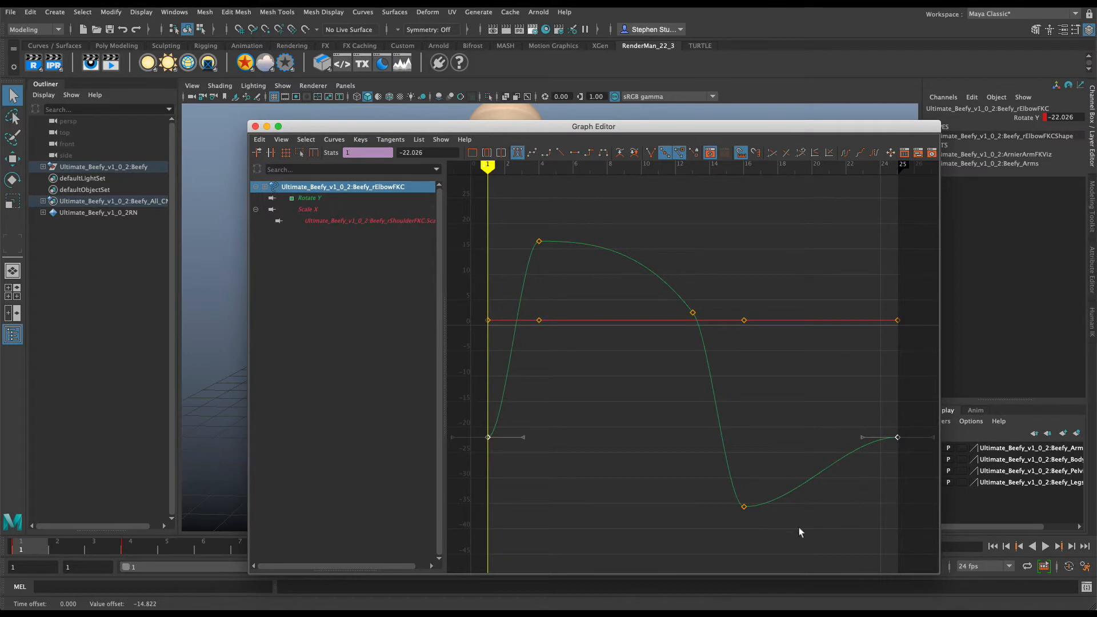
# Apply spline tangents to the right elbow's Rotate Y keys at frames 1 and 25 and adjust their slopes to match
pyautogui.click(532, 152)
pyautogui.click(924, 498)
pyautogui.moveTo(863, 418); pyautogui.dragTo(878, 464)
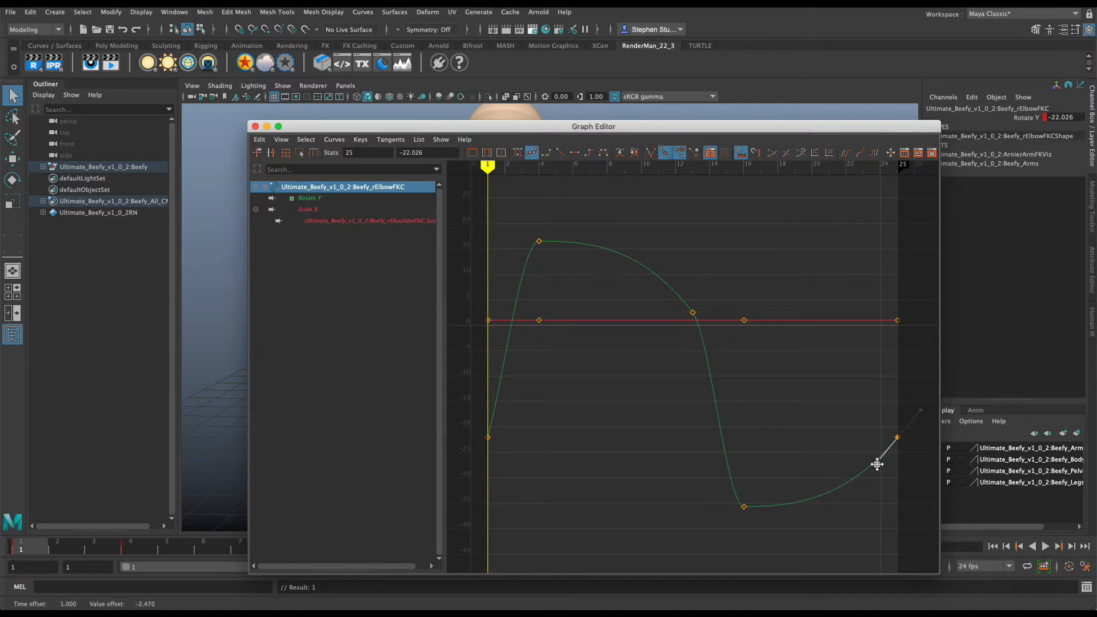
pyautogui.moveTo(534, 421); pyautogui.dragTo(484, 447)
pyautogui.moveTo(501, 407); pyautogui.dragTo(510, 407)
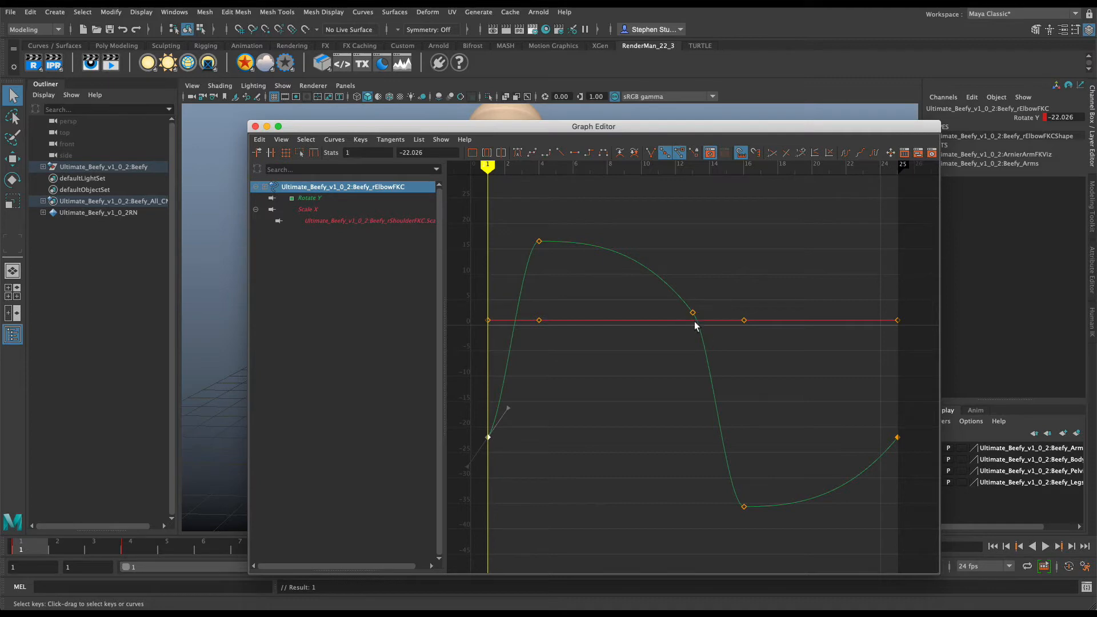
# Play the walk cycle from a side angle in the character view, with the playback range ending at frame 24
pyautogui.click(836, 79)
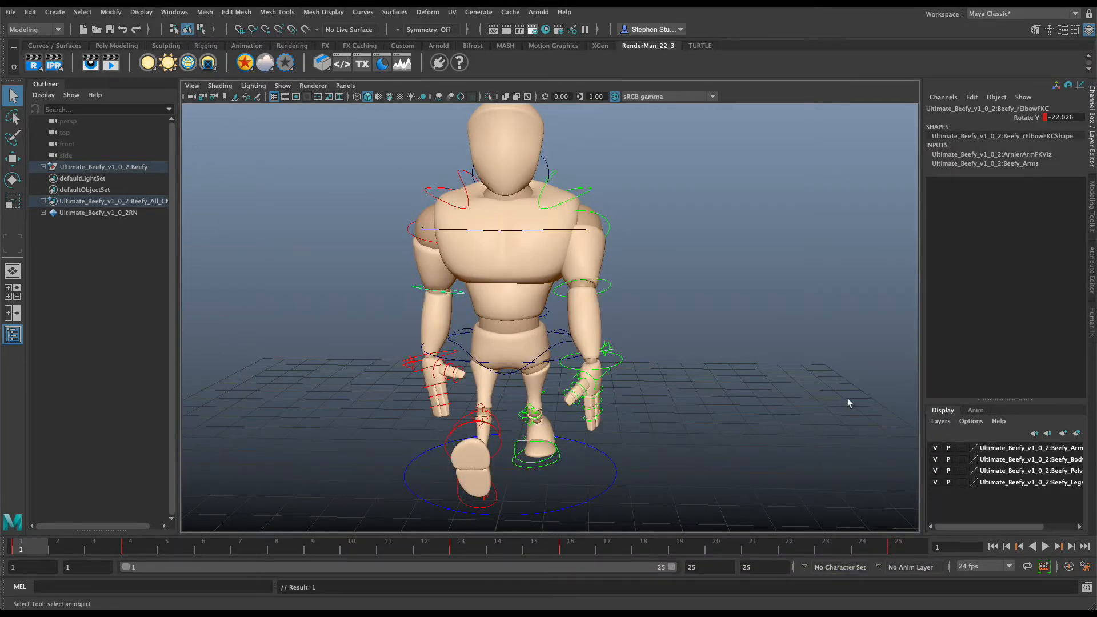
pyautogui.keyDown('alt'); pyautogui.moveTo(812, 373); pyautogui.dragTo(894, 362); pyautogui.keyUp('alt')
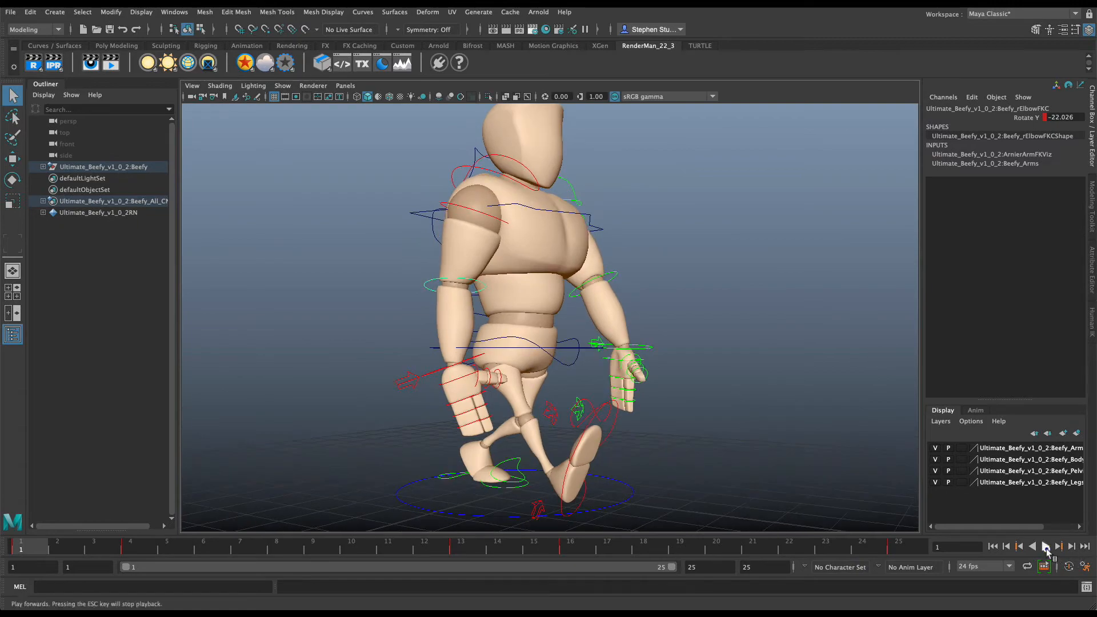
pyautogui.click(1046, 549)
pyautogui.moveTo(671, 568); pyautogui.dragTo(663, 570)
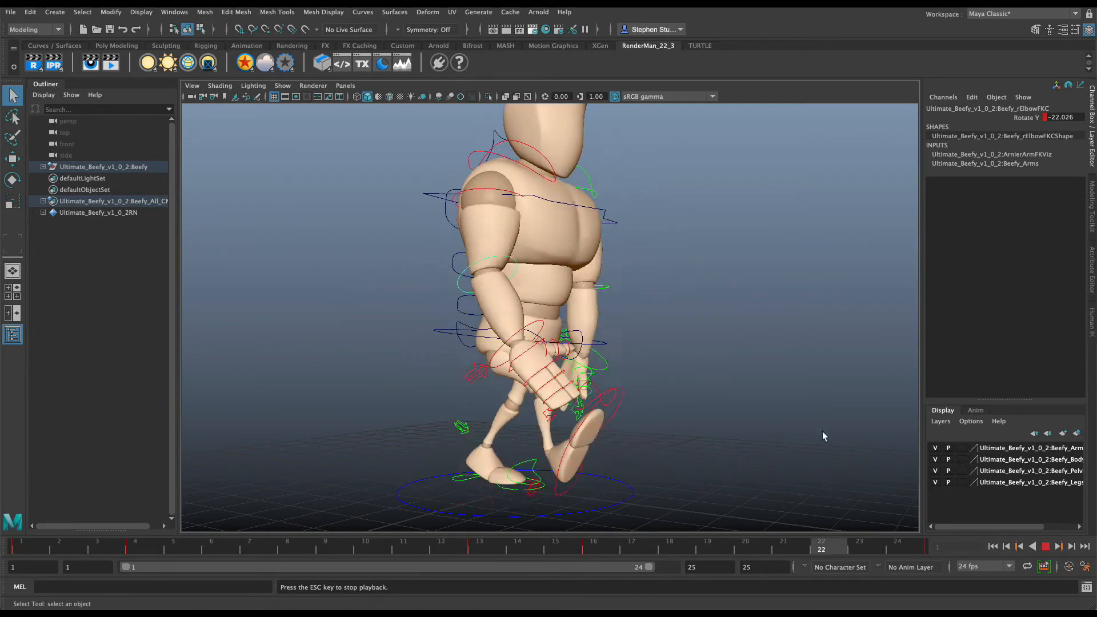
pyautogui.press('Escape')
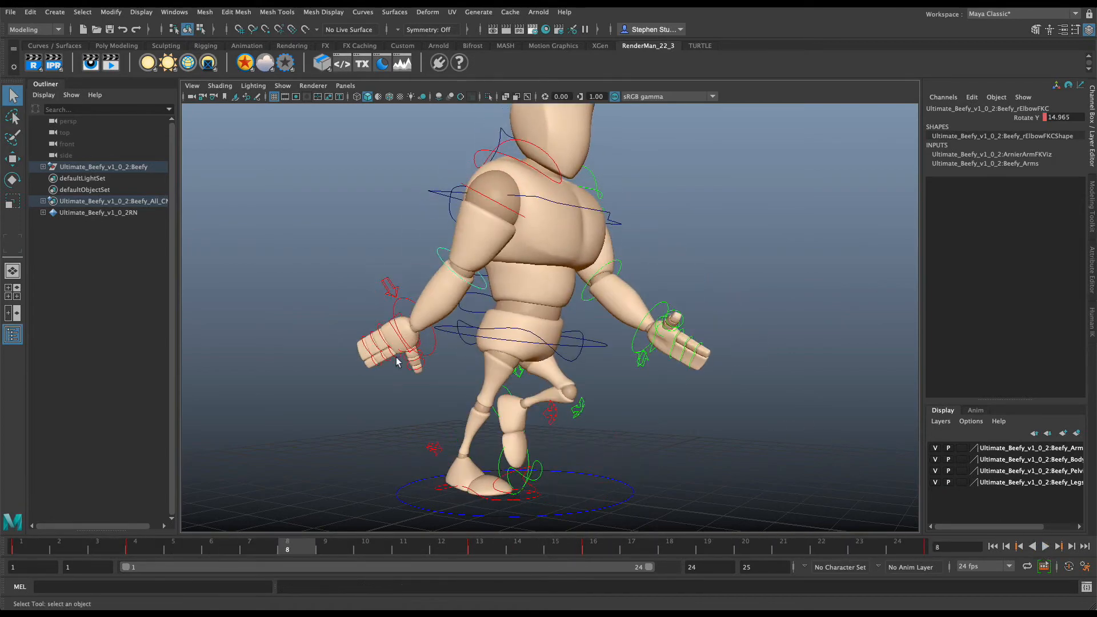
# Select the right wrist FK control and slope its Rotate X tangents at frames 1 and 25 upward in the Graph Editor
pyautogui.click(434, 356)
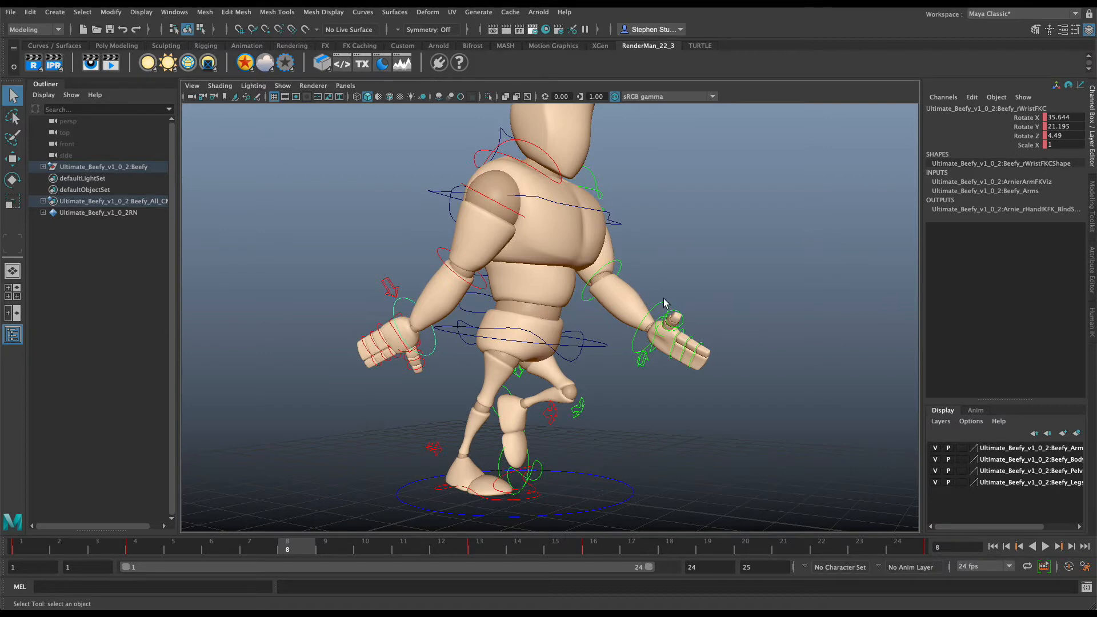
pyautogui.press('super+grave')
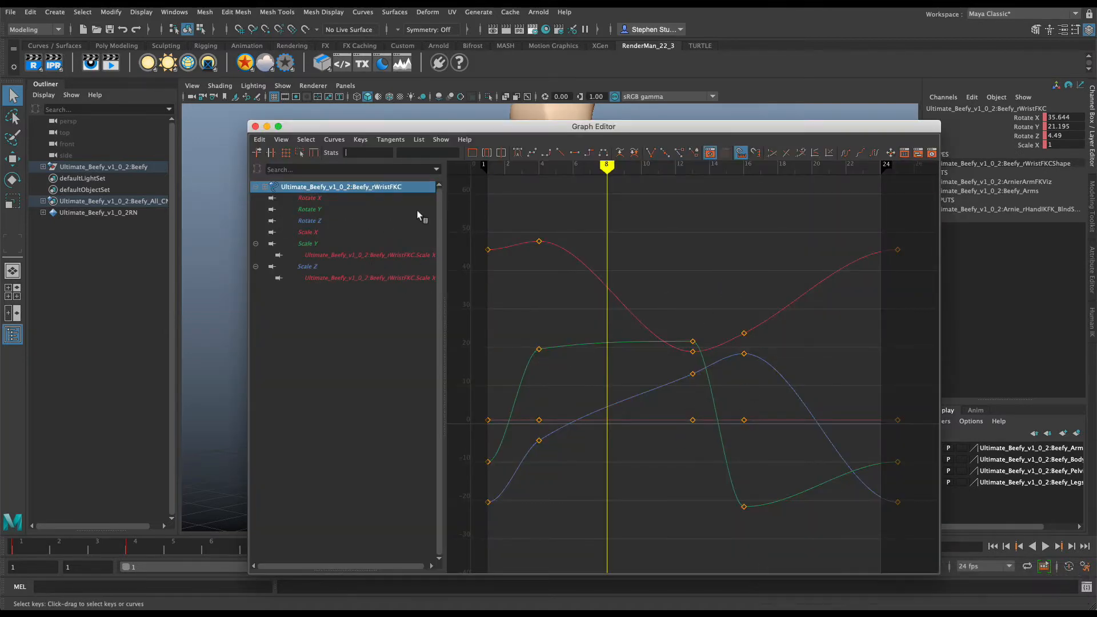
pyautogui.click(323, 196)
pyautogui.moveTo(573, 228); pyautogui.dragTo(485, 257)
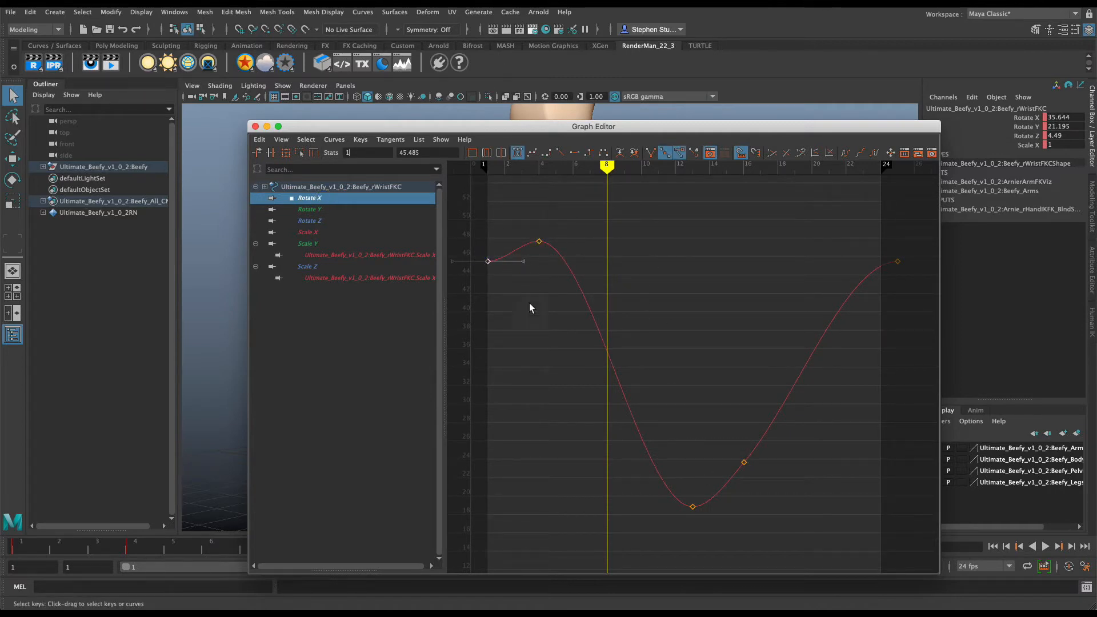
pyautogui.moveTo(523, 264); pyautogui.dragTo(518, 243)
pyautogui.moveTo(713, 489); pyautogui.dragTo(636, 539)
pyautogui.click(802, 458)
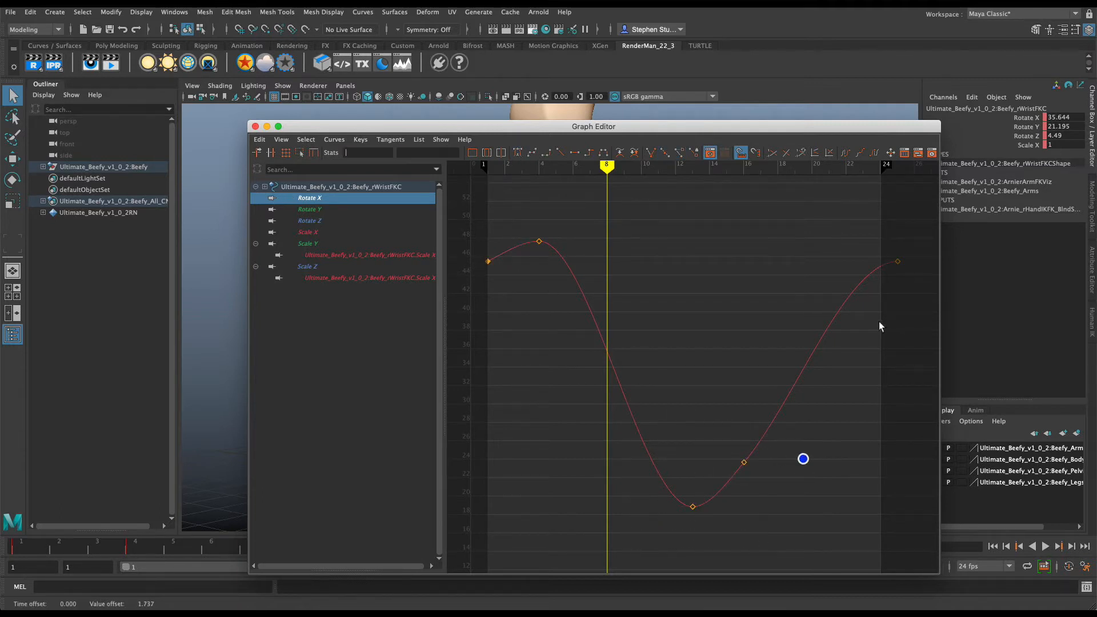
pyautogui.moveTo(906, 256); pyautogui.dragTo(877, 281)
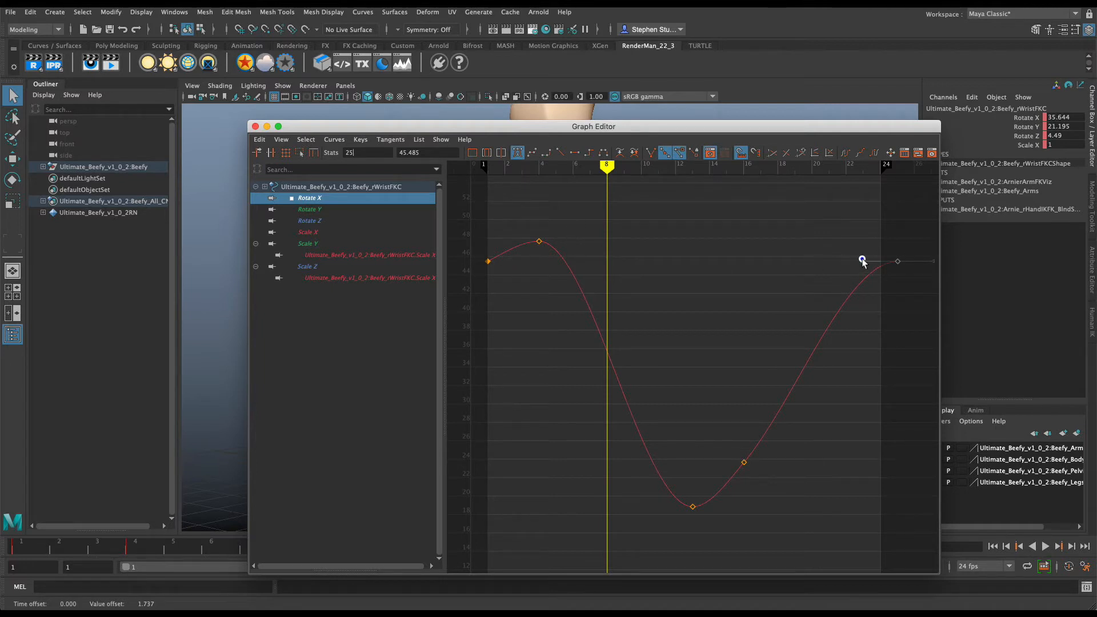
pyautogui.moveTo(863, 259); pyautogui.dragTo(871, 281)
# Apply spline tangents to the right wrist's Rotate Y keys at frames 1 and 25 and steepen the frame 25 tangent
pyautogui.click(320, 211)
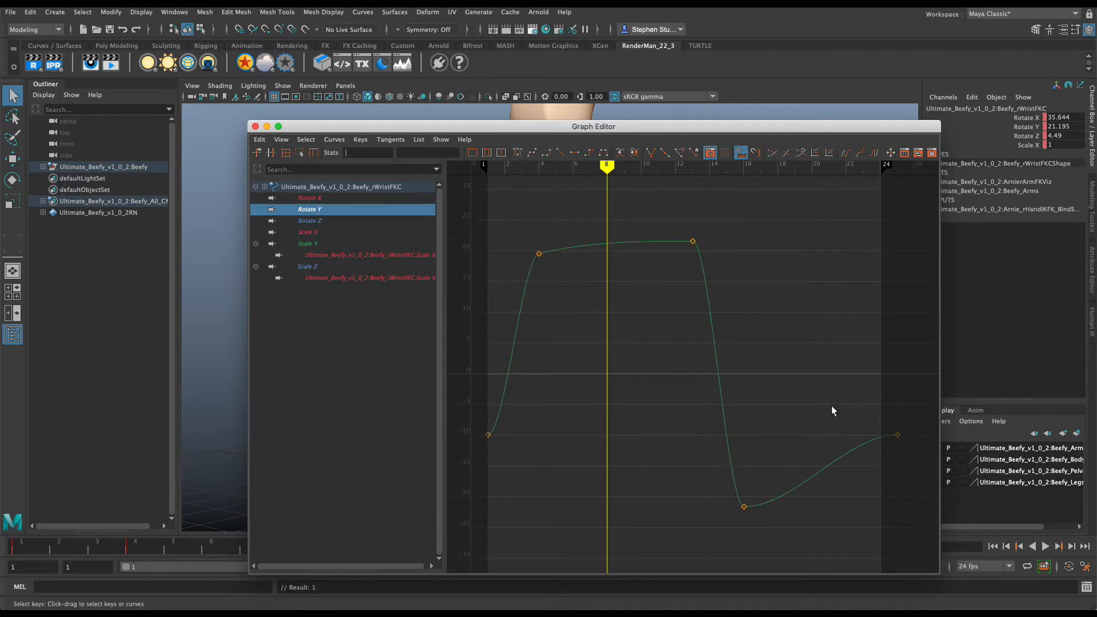
pyautogui.moveTo(912, 423); pyautogui.dragTo(448, 451)
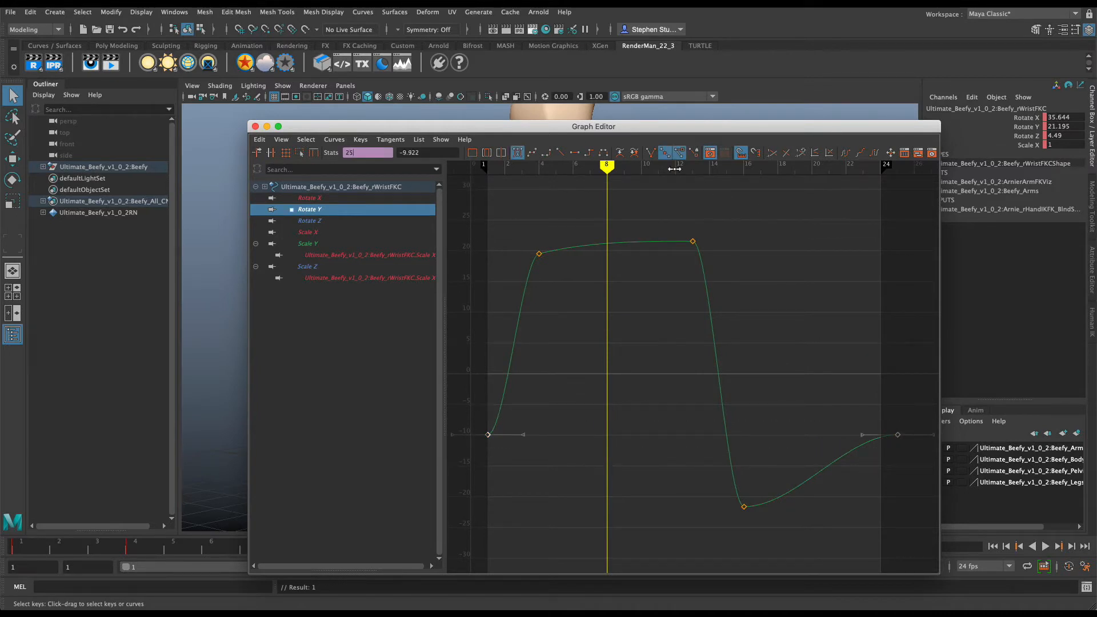
pyautogui.click(533, 152)
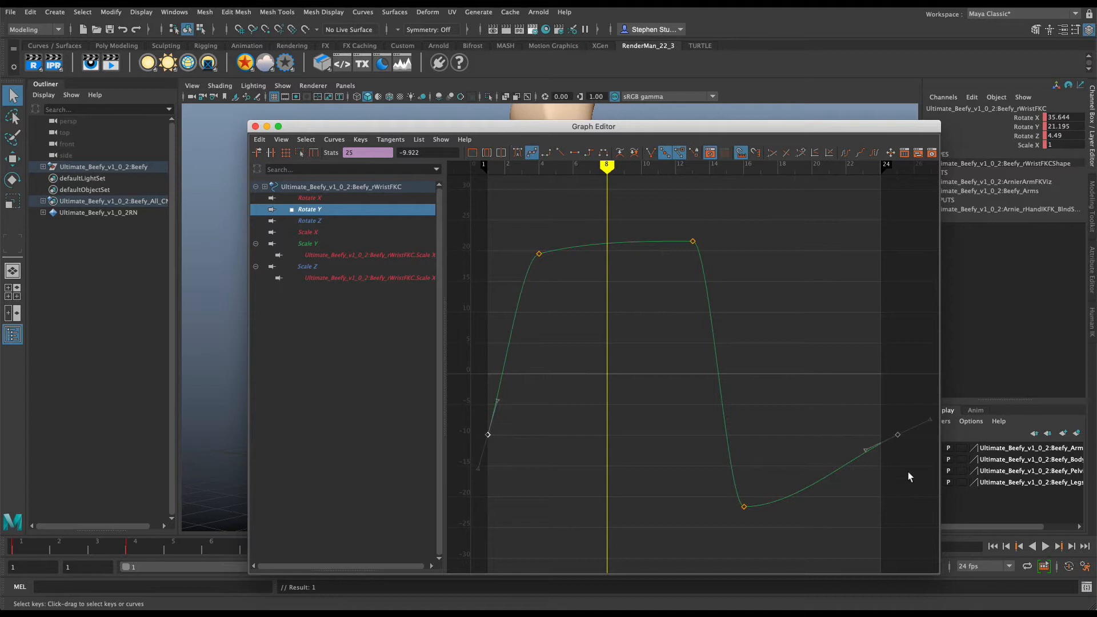
pyautogui.click(857, 419)
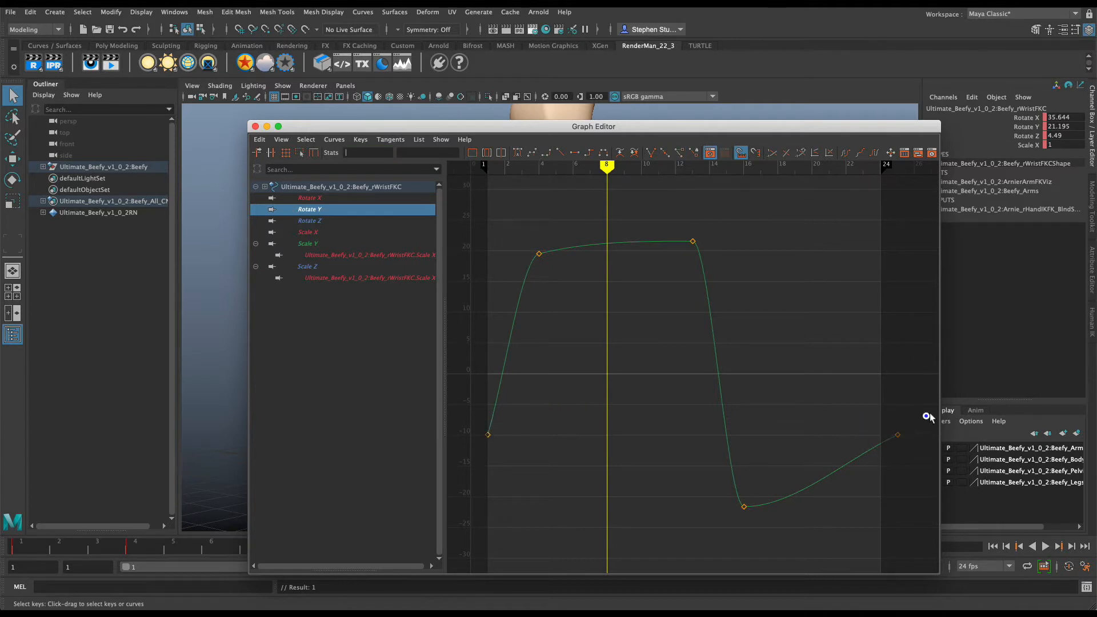
pyautogui.moveTo(927, 417); pyautogui.dragTo(876, 464)
pyautogui.moveTo(466, 449); pyautogui.dragTo(493, 430)
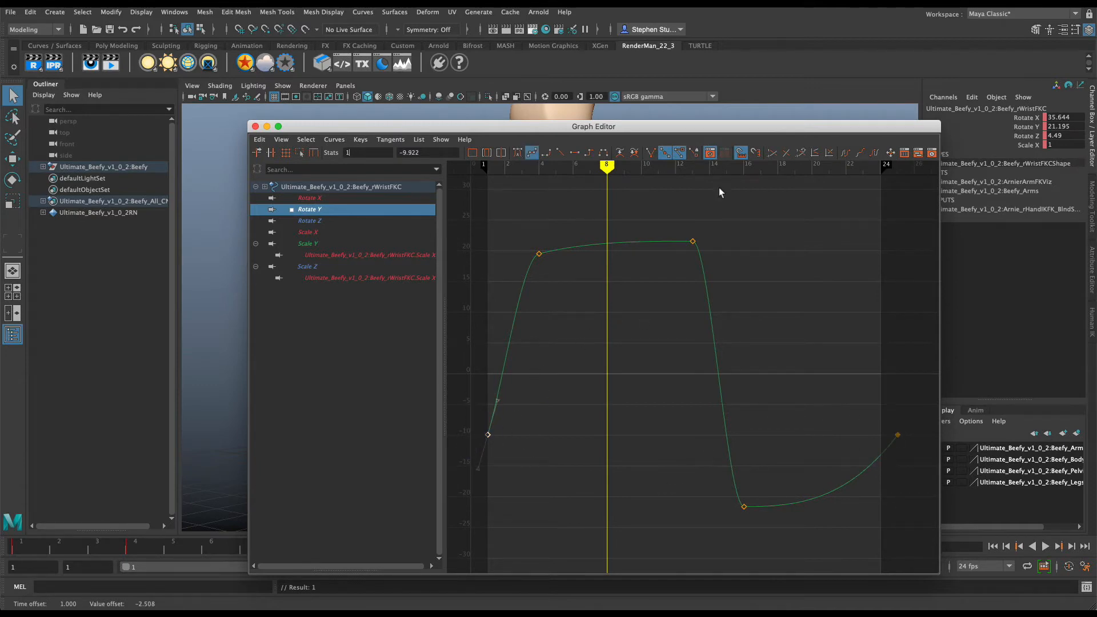
# Round the right wrist's Rotate Y curve between frames 4 and 13 by sloping the frame 13 tangent downward
pyautogui.moveTo(925, 425); pyautogui.dragTo(497, 454)
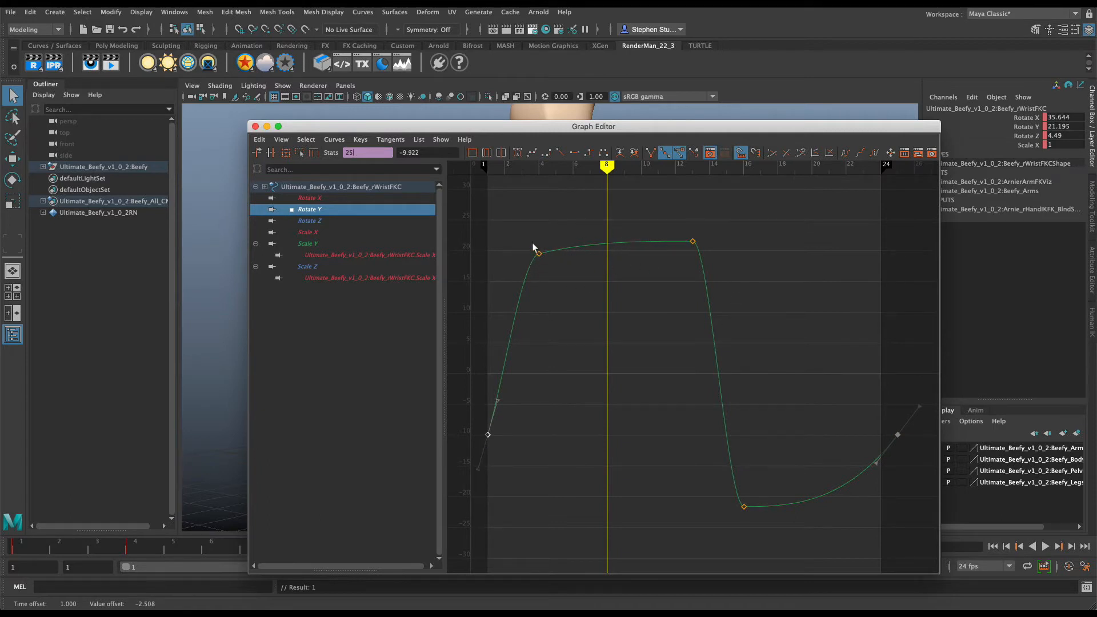
pyautogui.moveTo(533, 242); pyautogui.dragTo(573, 243)
pyautogui.moveTo(669, 228); pyautogui.dragTo(723, 250)
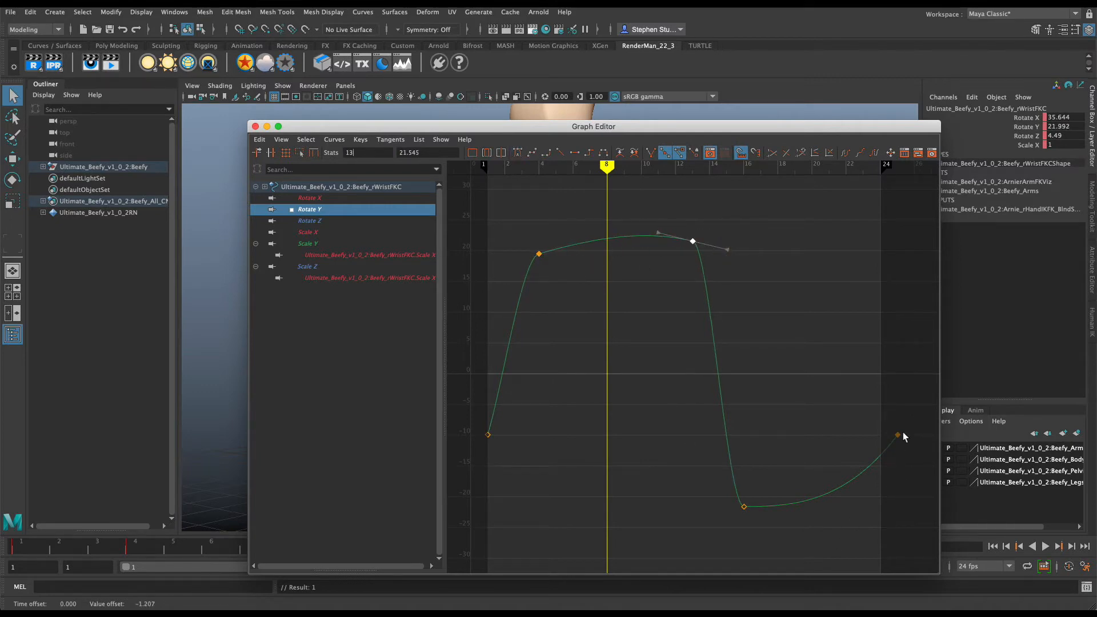
pyautogui.moveTo(903, 433); pyautogui.dragTo(483, 387)
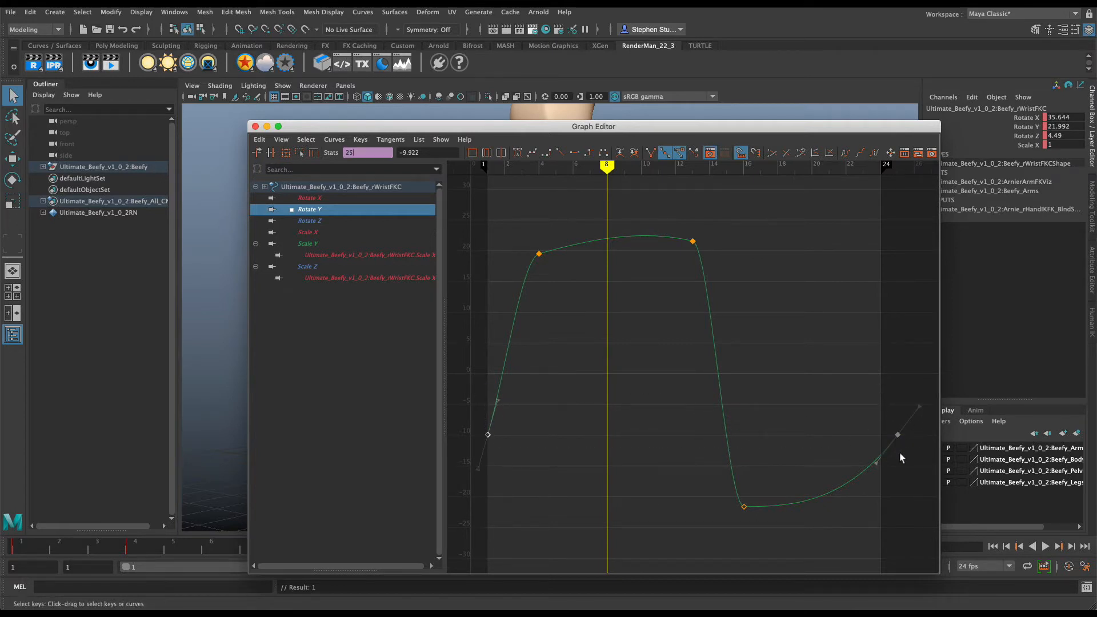
pyautogui.moveTo(904, 441); pyautogui.dragTo(901, 452, button='middle')
pyautogui.press('super+z')
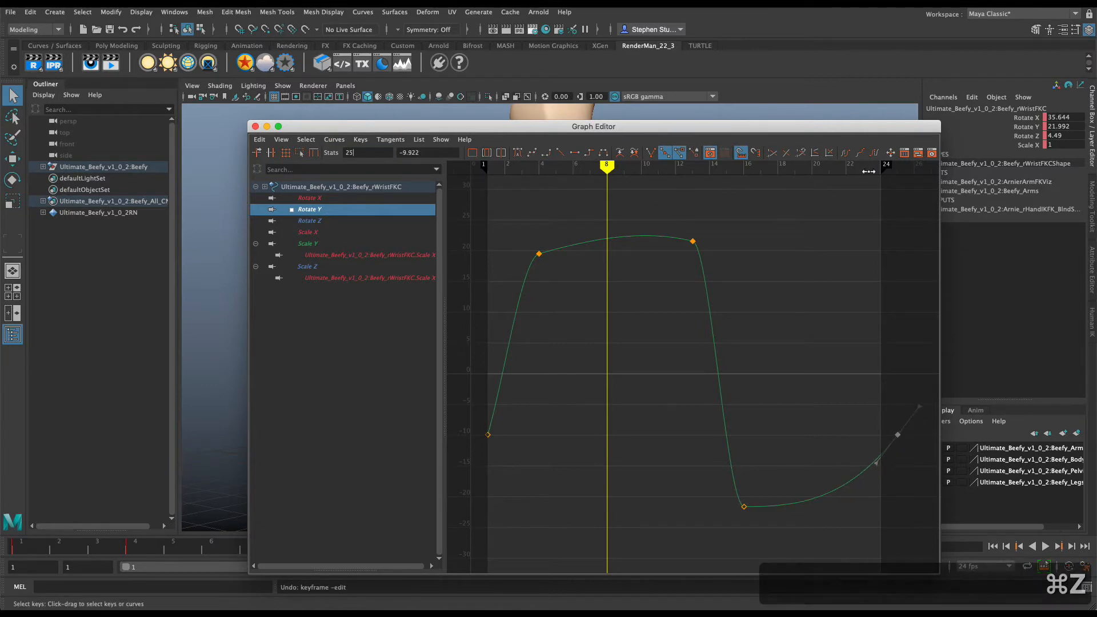
# Scrub the animation from frame 1 to frame 13 to check the right wrist's swing in the character view
pyautogui.moveTo(868, 172); pyautogui.dragTo(494, 210)
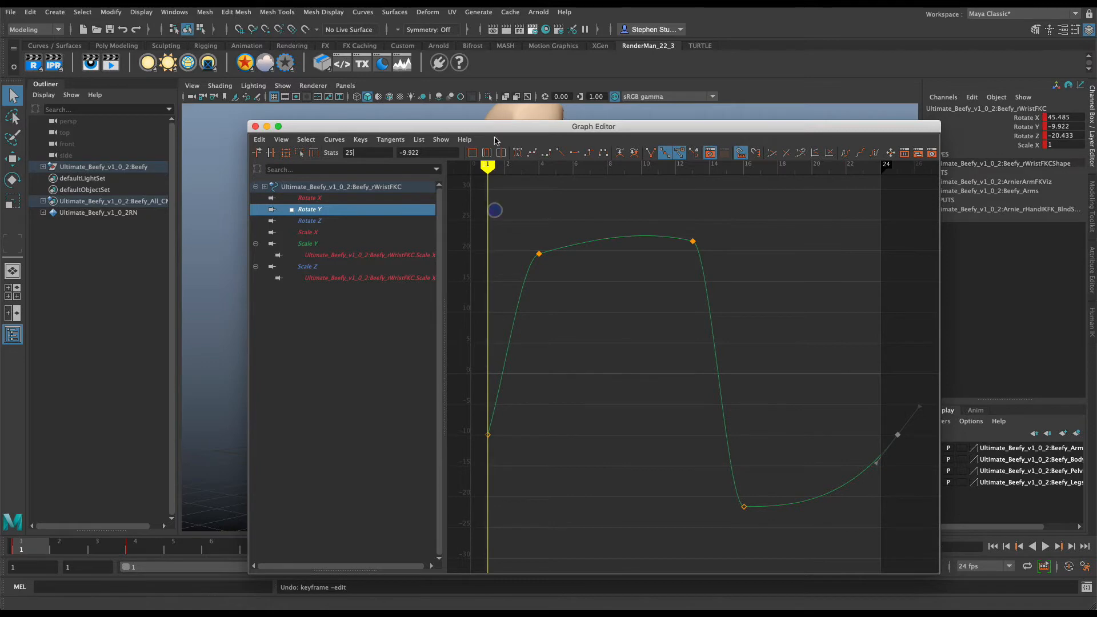
pyautogui.moveTo(496, 134); pyautogui.dragTo(880, 227)
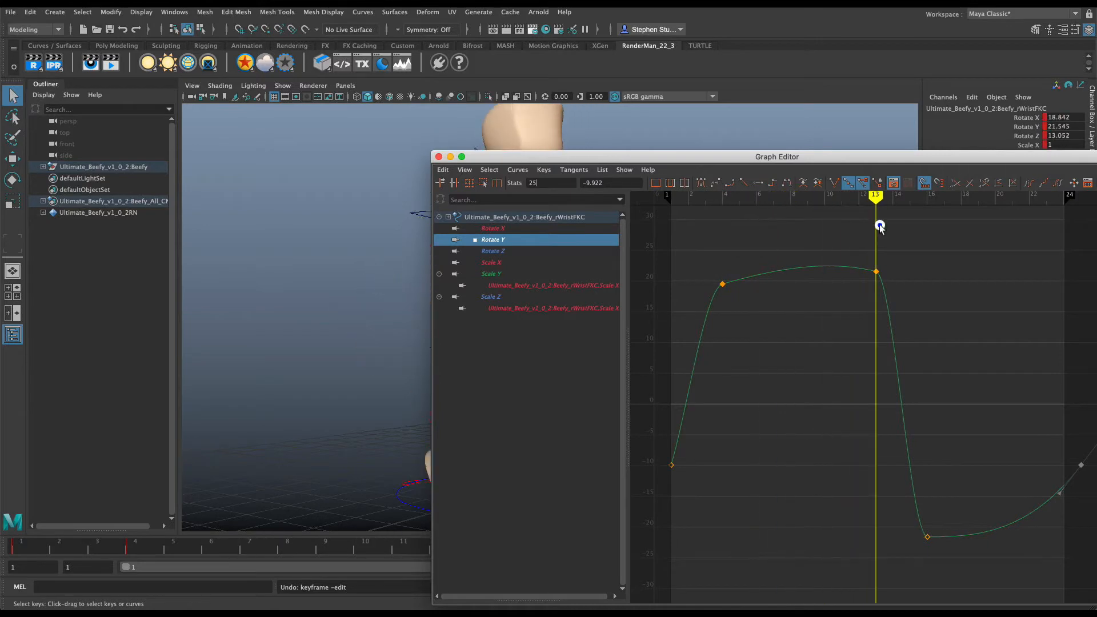
pyautogui.moveTo(704, 158); pyautogui.dragTo(616, 107)
pyautogui.click(743, 54)
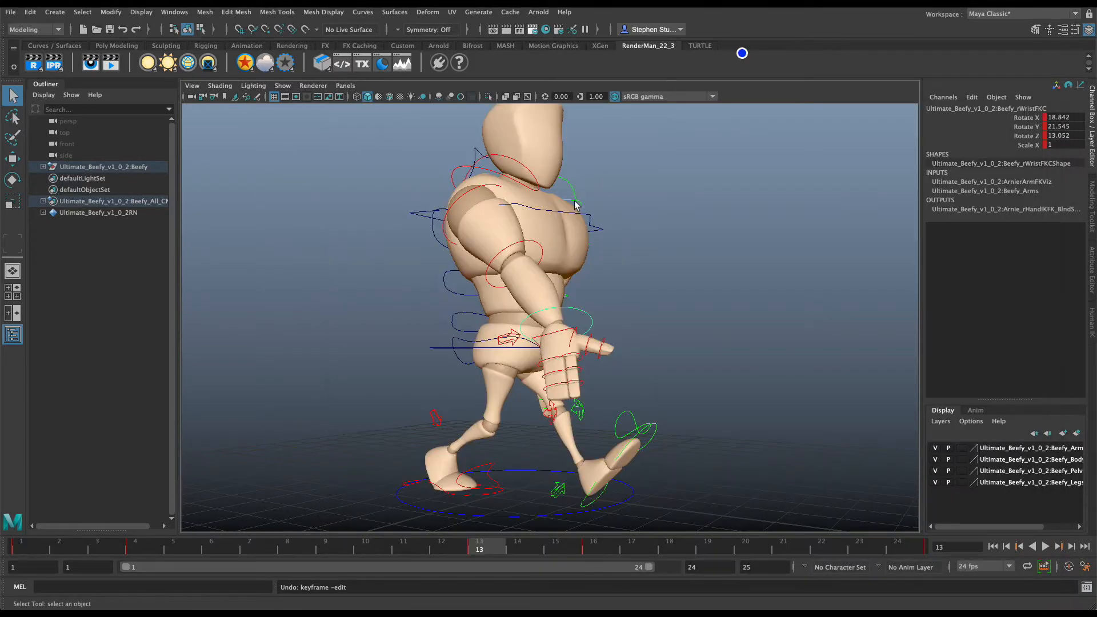
# Select the left wrist FK control and examine its Rotate X, Rotate Y, Rotate Z and scale curves in the Graph Editor
pyautogui.keyDown('alt'); pyautogui.moveTo(749, 346); pyautogui.dragTo(703, 362); pyautogui.keyUp('alt')
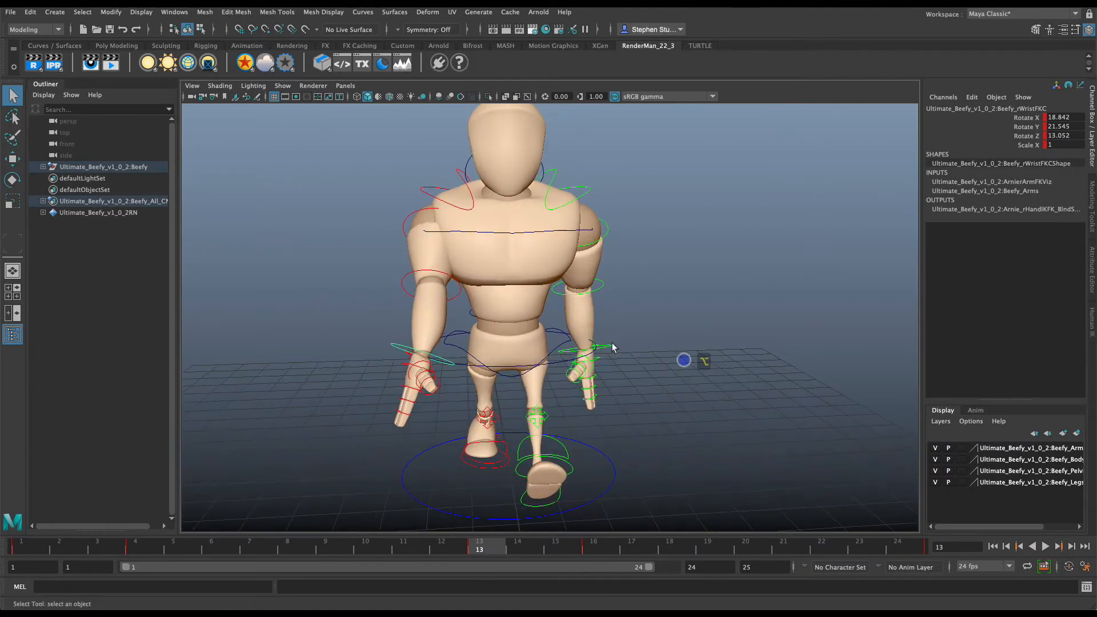
pyautogui.click(602, 347)
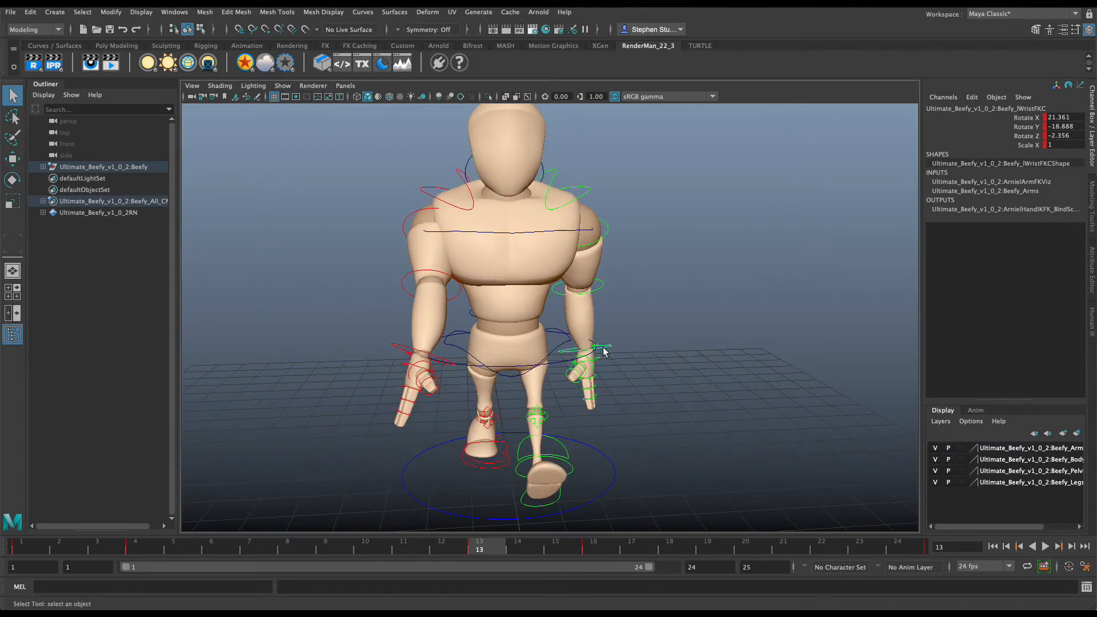
pyautogui.press('super+grave')
pyautogui.click(440, 190)
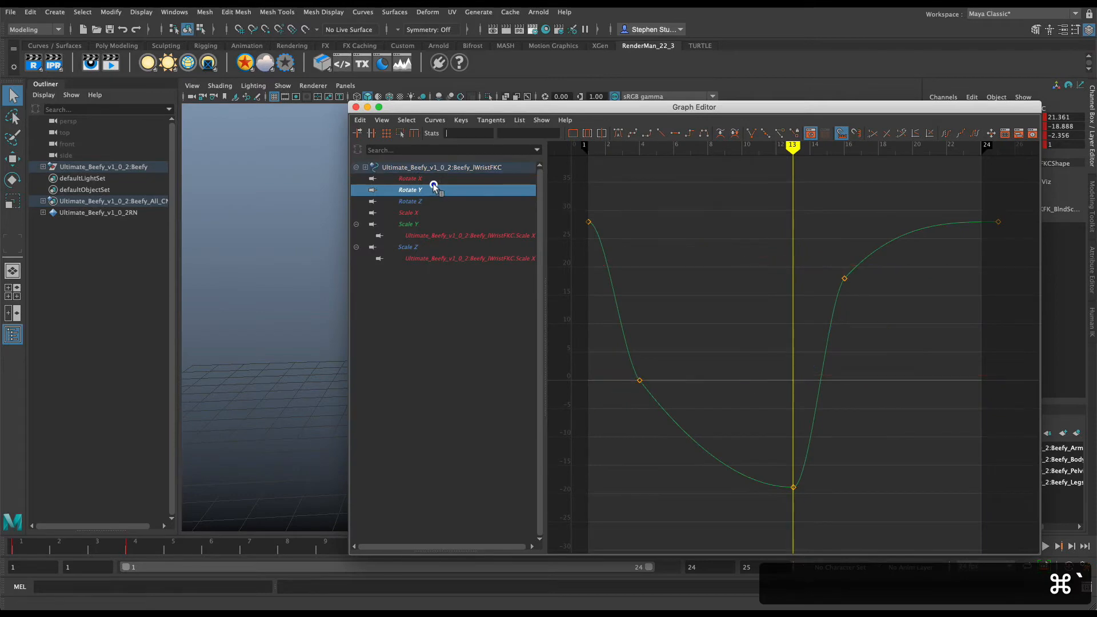
pyautogui.click(432, 178)
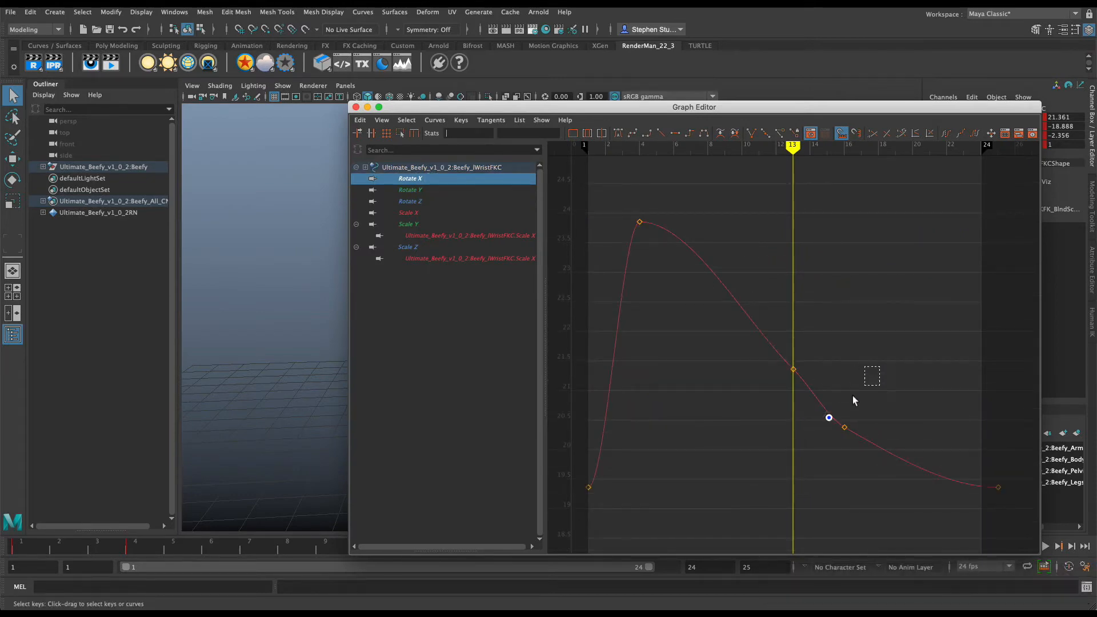
pyautogui.click(845, 428)
pyautogui.click(445, 189)
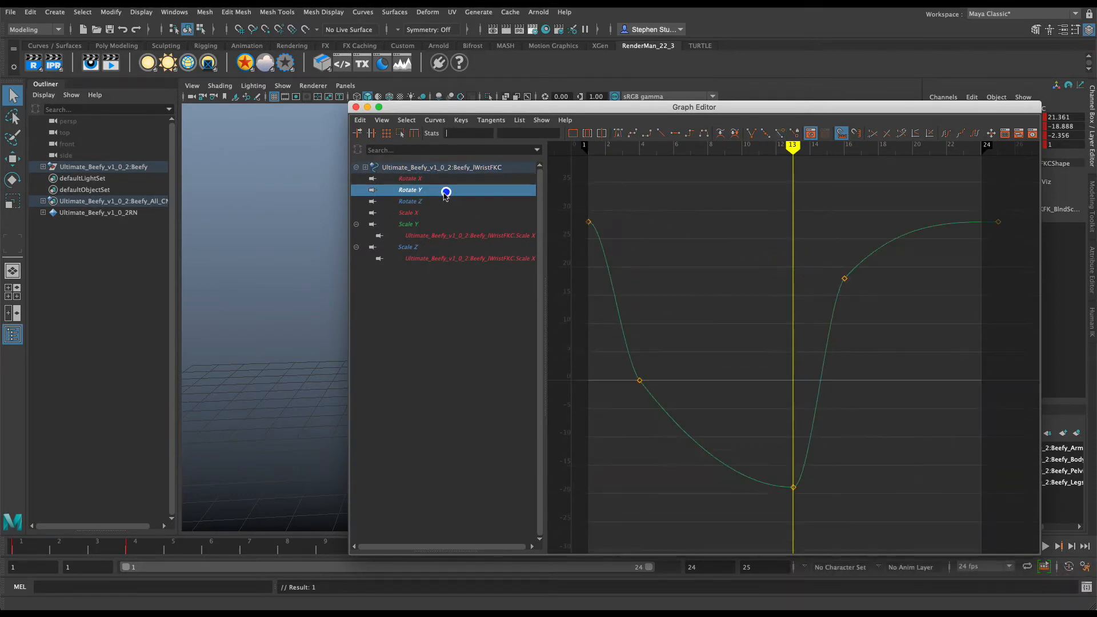
pyautogui.click(437, 202)
pyautogui.click(434, 213)
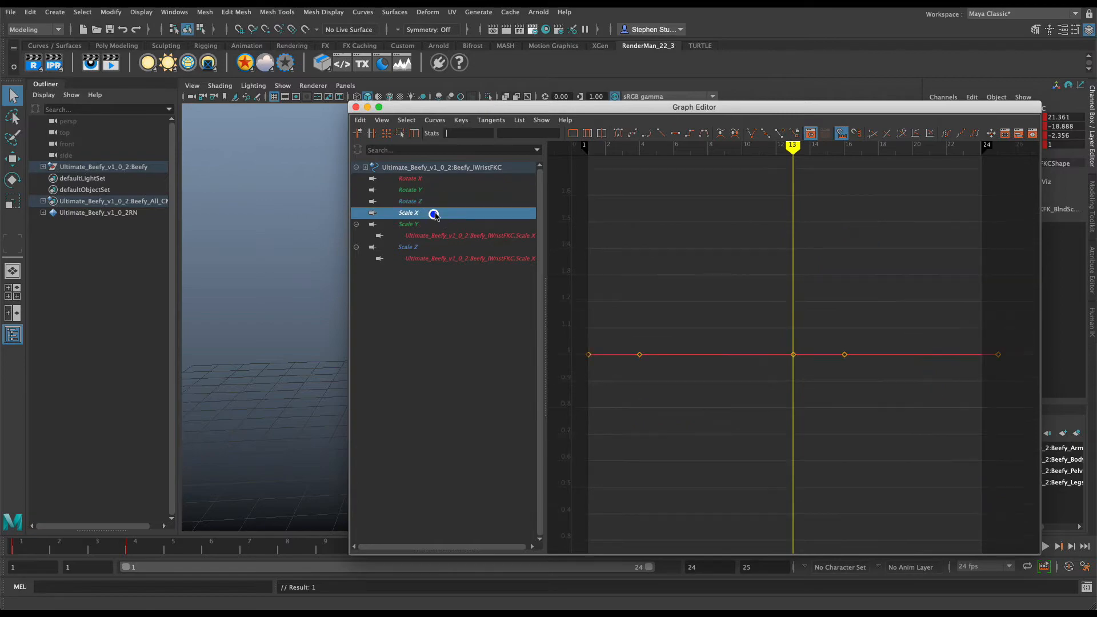
pyautogui.click(438, 223)
pyautogui.click(623, 66)
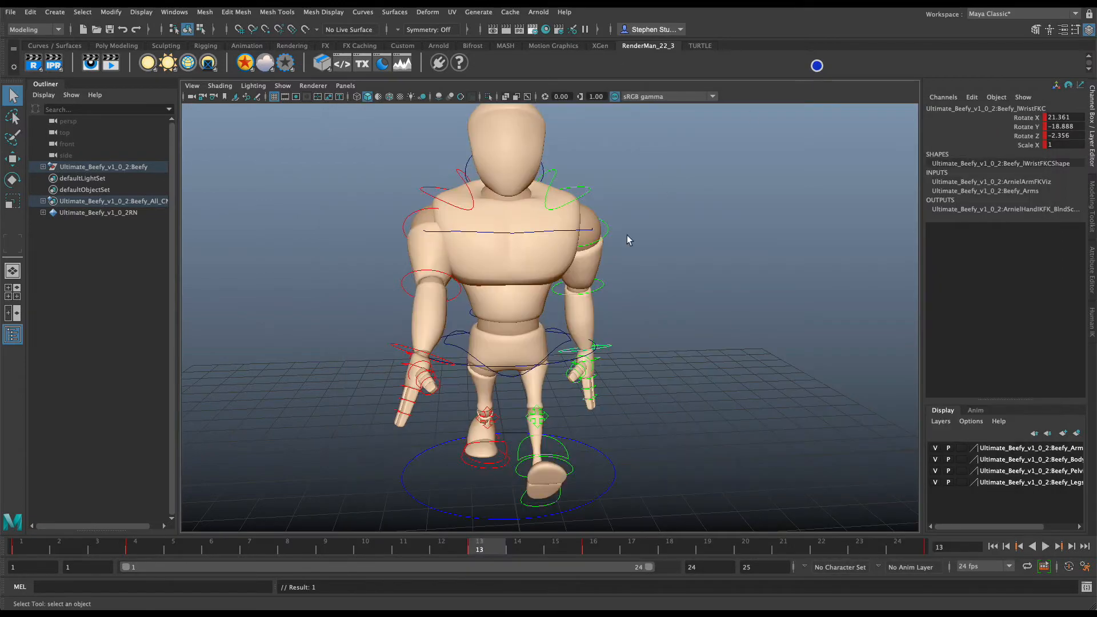
# View the character from the side and play the walk cycle to review the arm swing
pyautogui.keyDown('alt'); pyautogui.moveTo(589, 341); pyautogui.dragTo(645, 312); pyautogui.keyUp('alt')
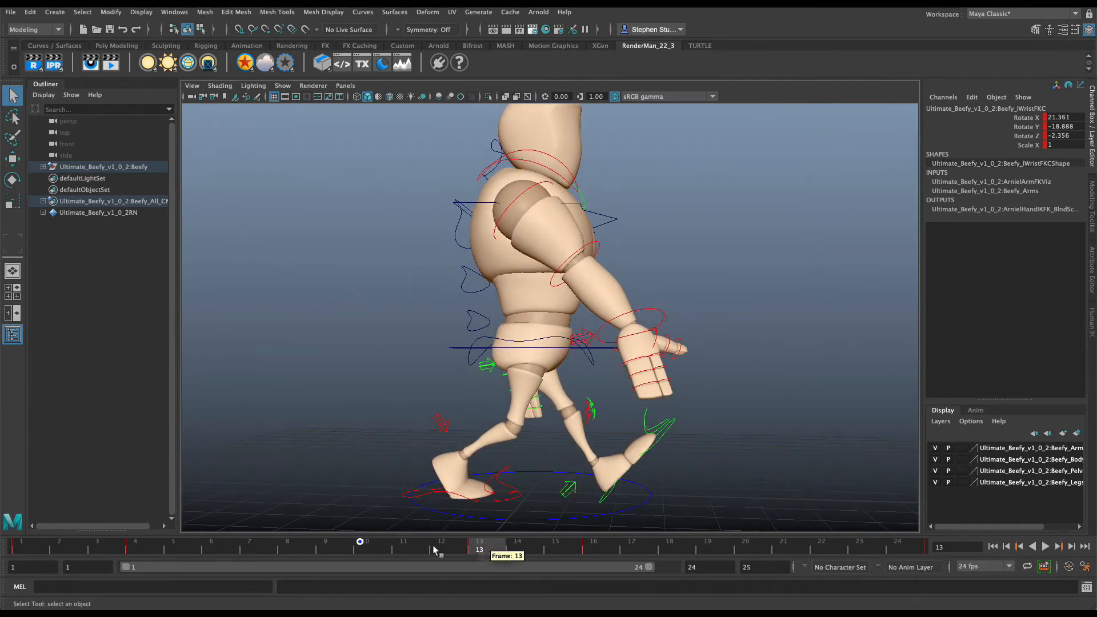
pyautogui.hotkey('alt', 'v')
pyautogui.moveTo(126, 540); pyautogui.dragTo(56, 543)
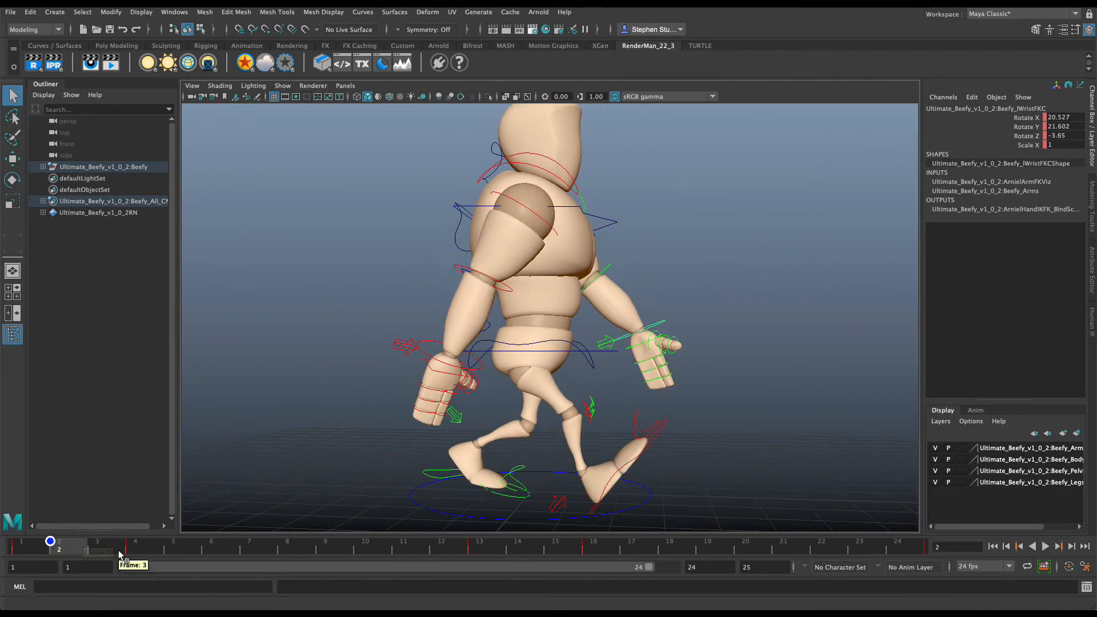
pyautogui.click(1046, 547)
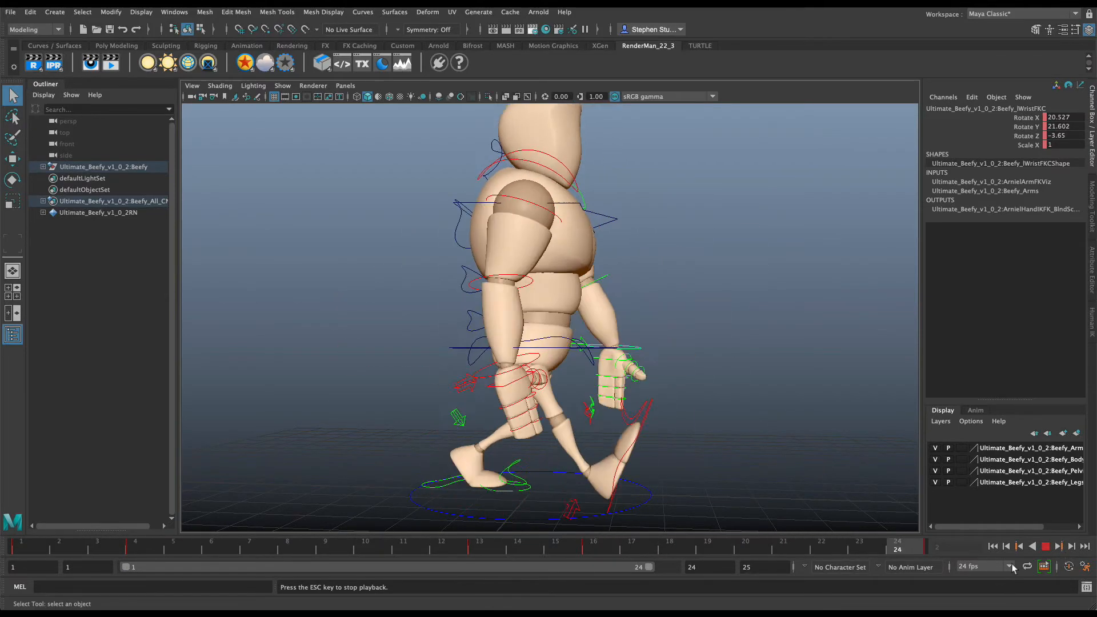
pyautogui.click(1047, 547)
# Switch to Preview, study the Whip and Wave and Arm Swing reference drawings, and return to Maya
pyautogui.press('super+grave')
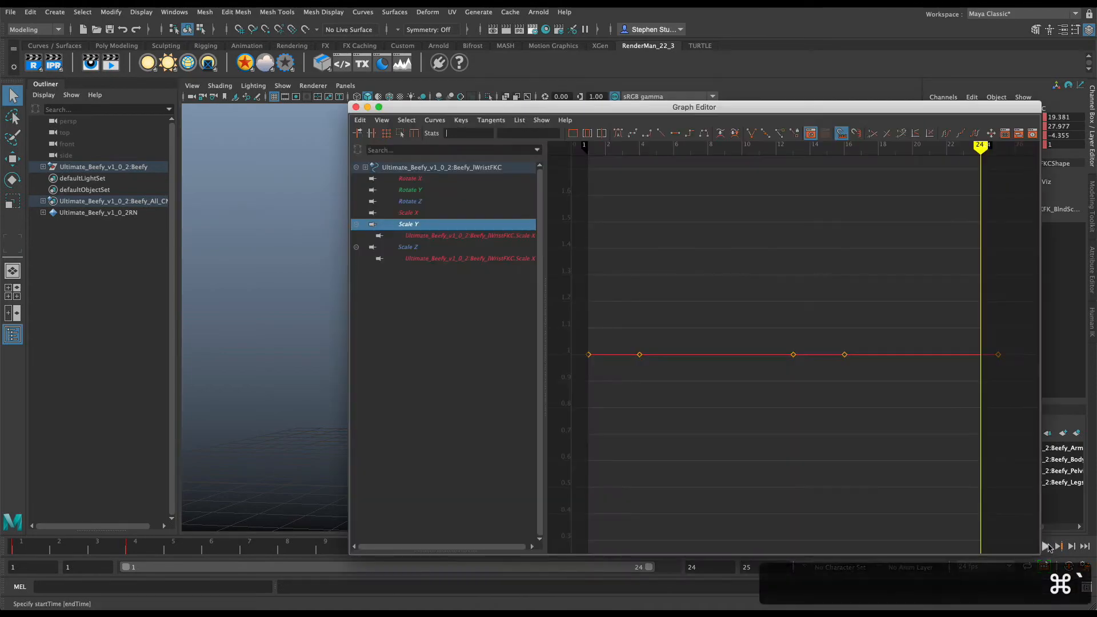
pyautogui.press('super+grave')
pyautogui.press('super+Tab')
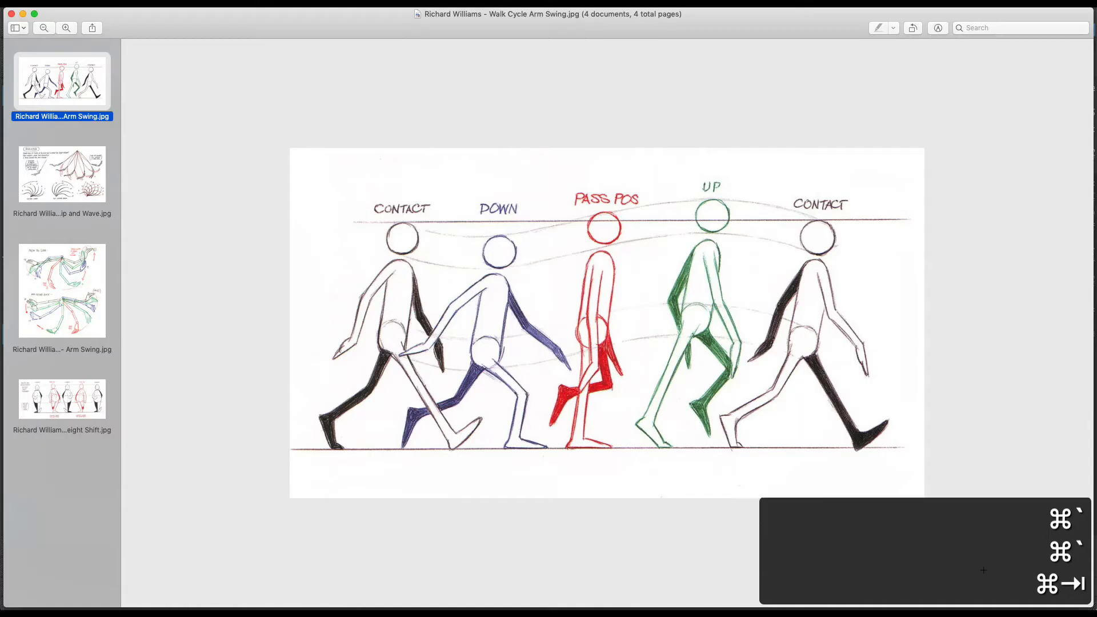
pyautogui.click(68, 154)
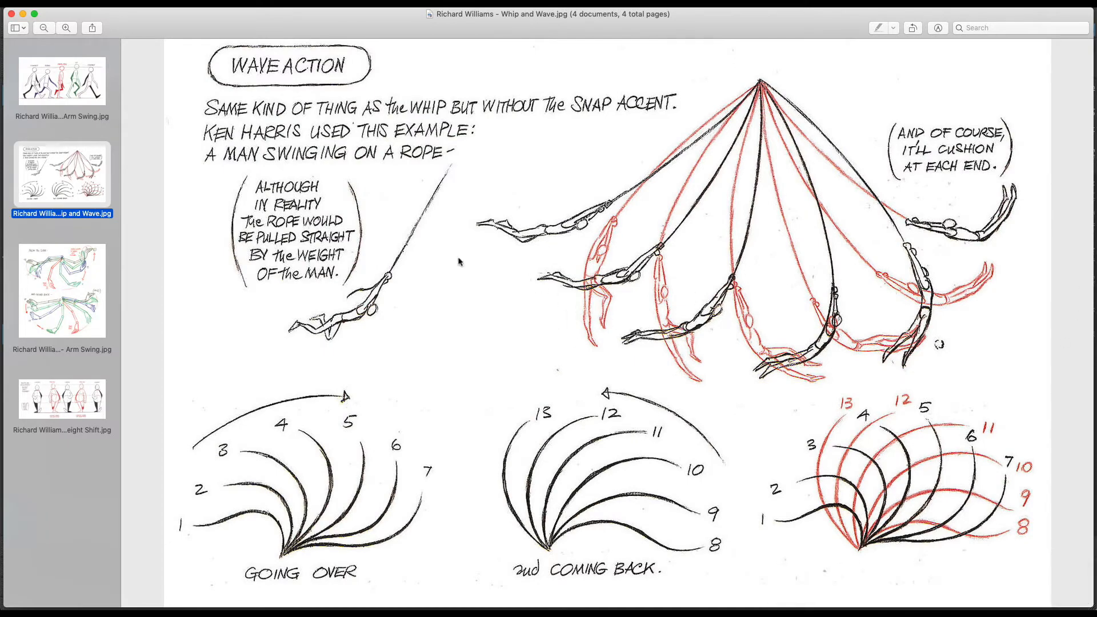
pyautogui.click(83, 278)
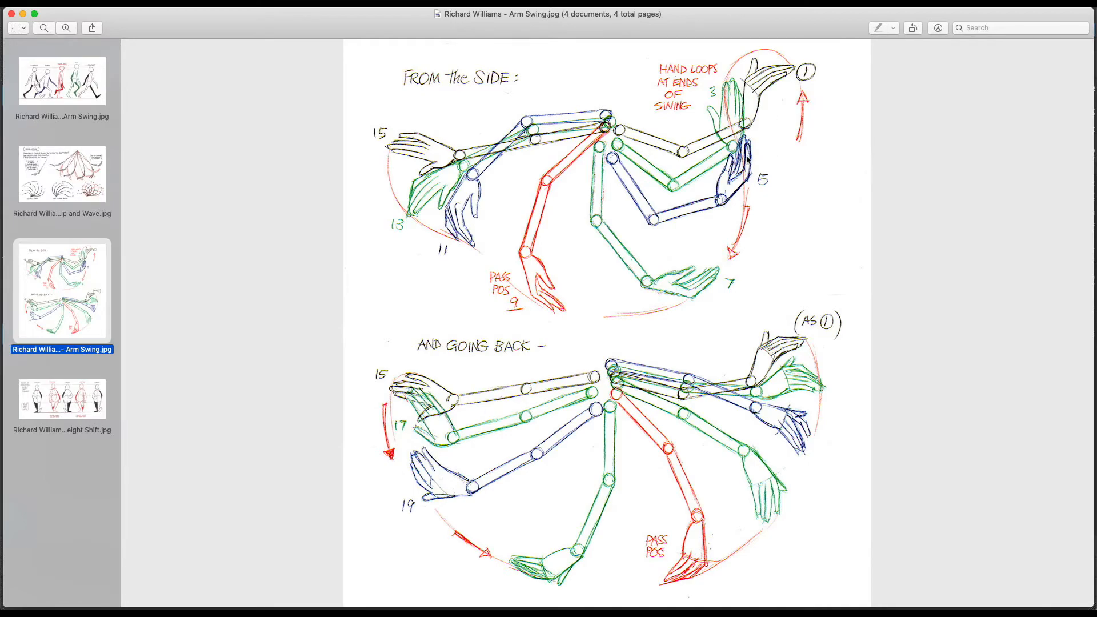
pyautogui.press('super+Tab')
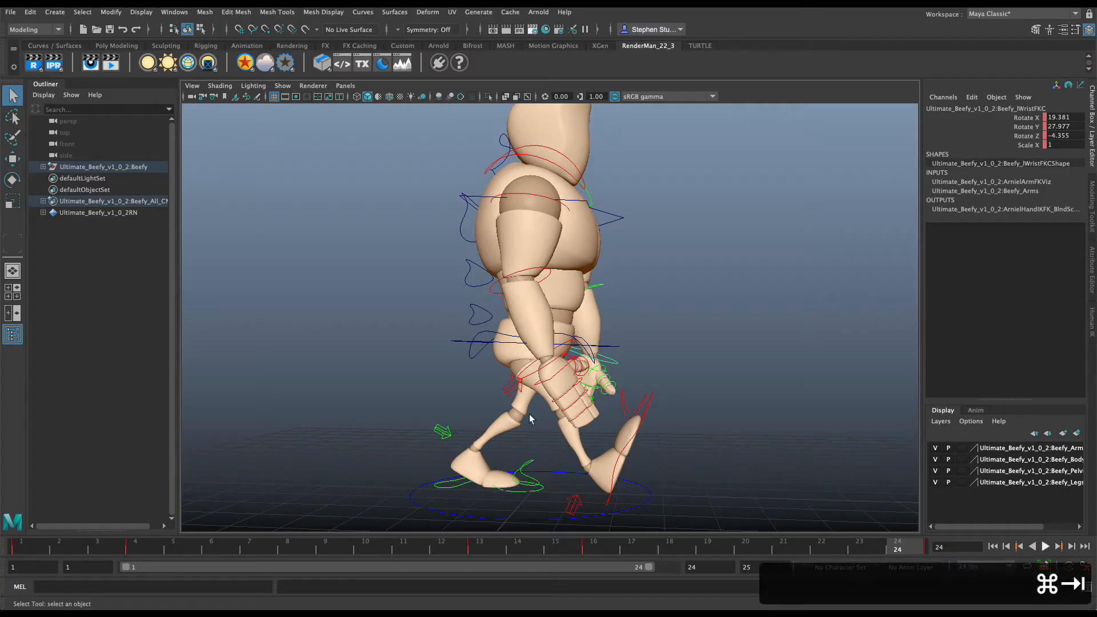
# Go to frame 1 and hide the Beefy_Arms display layer
pyautogui.moveTo(145, 553); pyautogui.dragTo(2, 563)
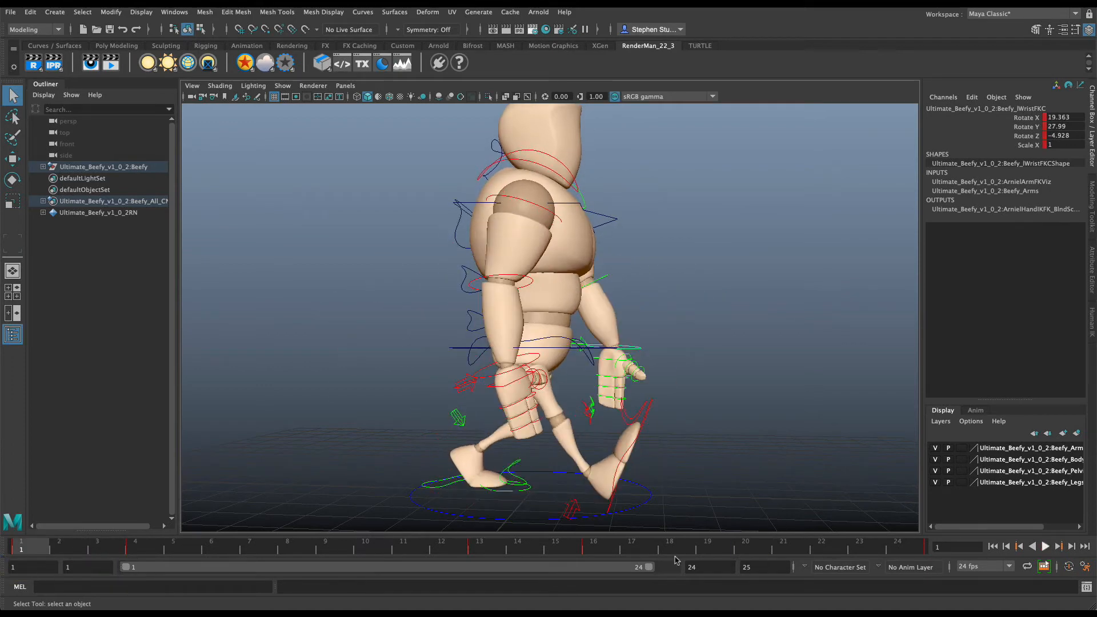
pyautogui.keyDown('alt'); pyautogui.moveTo(580, 418); pyautogui.dragTo(560, 417); pyautogui.keyUp('alt')
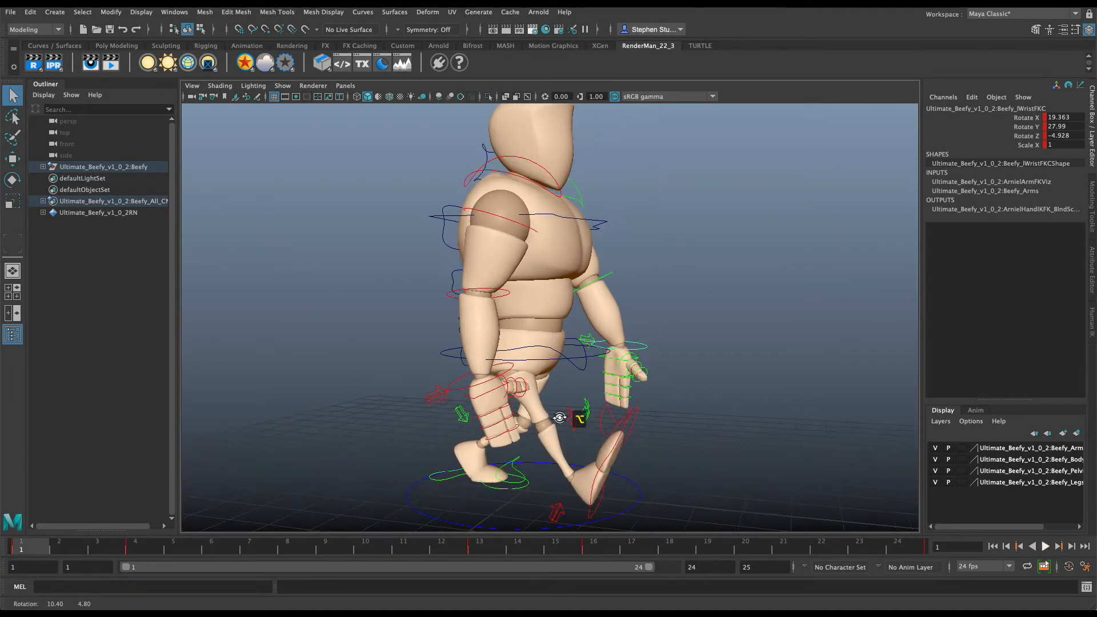
pyautogui.click(936, 448)
pyautogui.keyDown('alt'); pyautogui.moveTo(406, 366); pyautogui.dragTo(429, 358); pyautogui.keyUp('alt')
# Study the Walk Cycle Weight Shift reference in Preview and compare the armless character's body pose from the front and side in Maya
pyautogui.press('super+Tab')
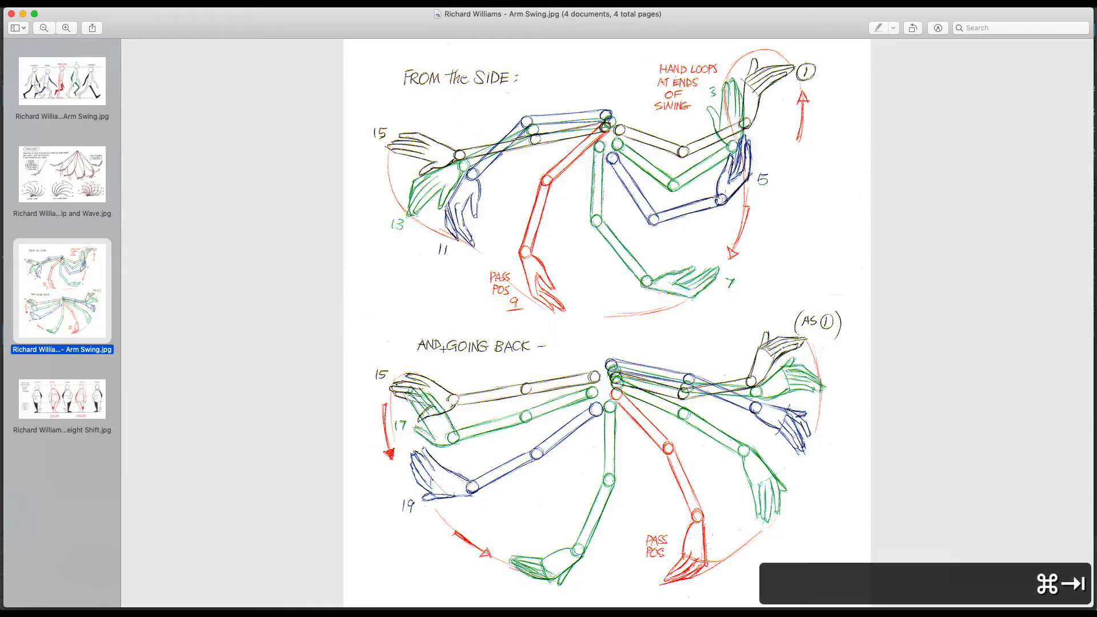
pyautogui.click(68, 427)
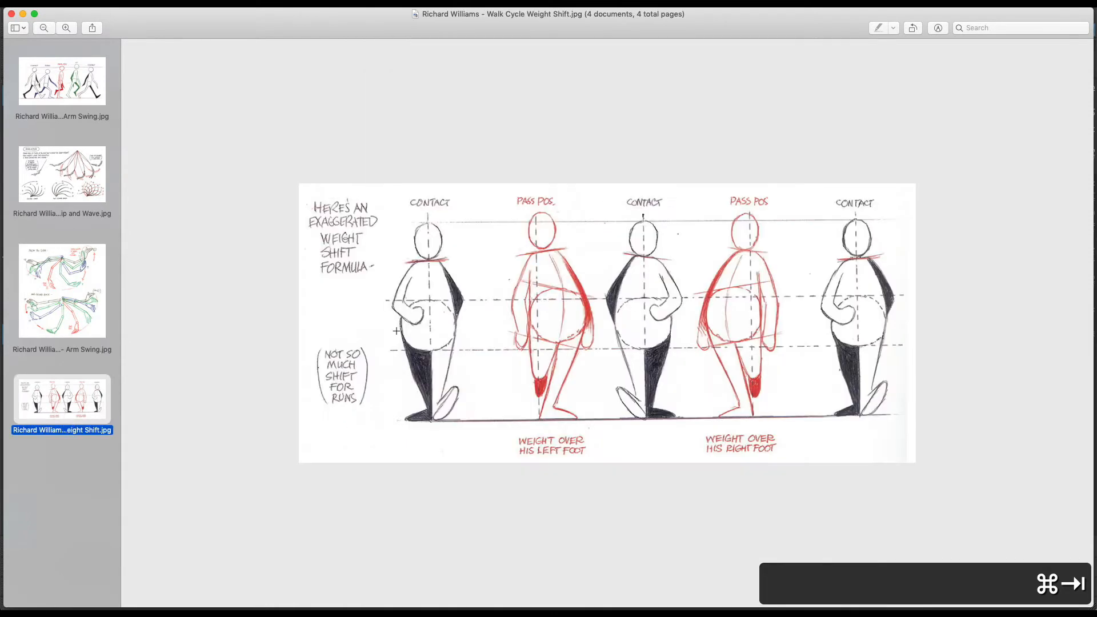
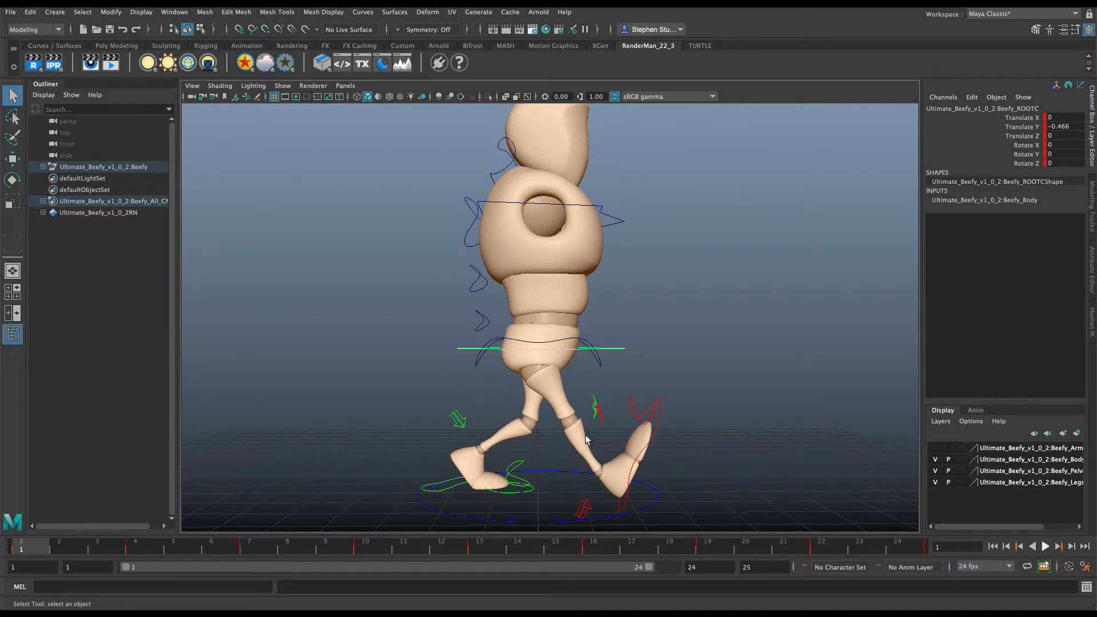
pyautogui.keyDown('alt'); pyautogui.moveTo(604, 431); pyautogui.dragTo(492, 410); pyautogui.keyUp('alt')
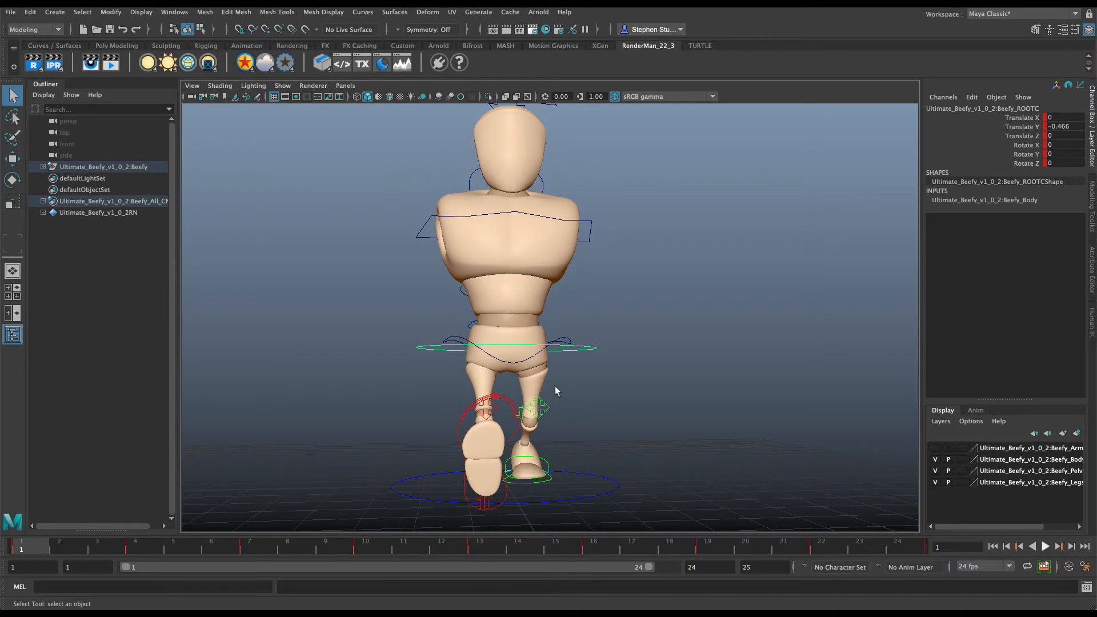
pyautogui.keyDown('alt'); pyautogui.moveTo(556, 391); pyautogui.dragTo(485, 394); pyautogui.keyUp('alt')
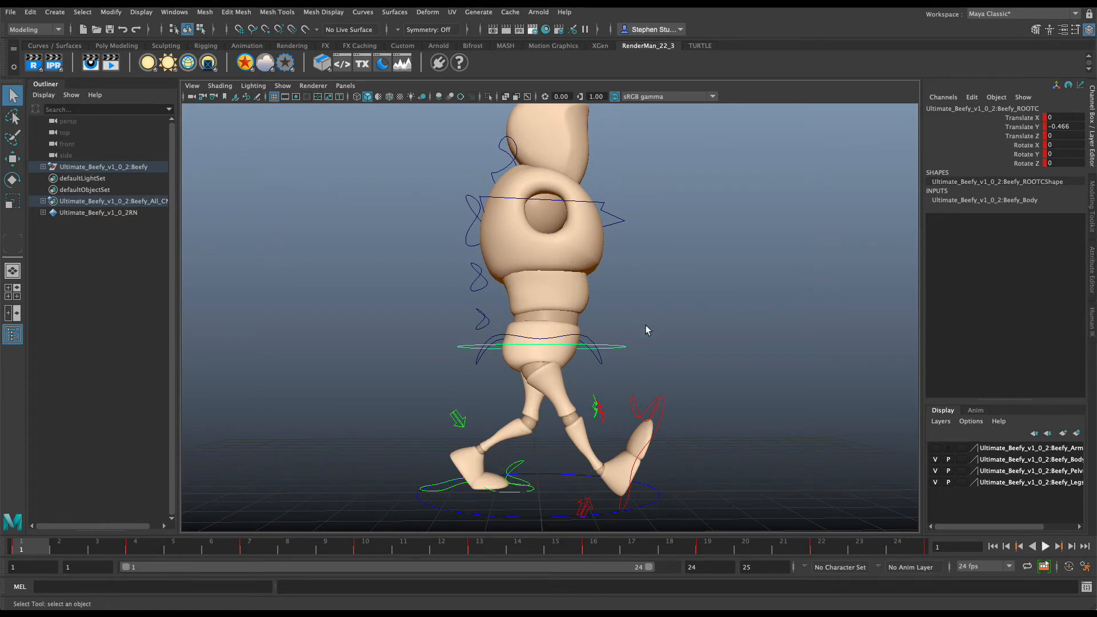
pyautogui.keyDown('alt'); pyautogui.moveTo(630, 373); pyautogui.dragTo(561, 367); pyautogui.keyUp('alt')
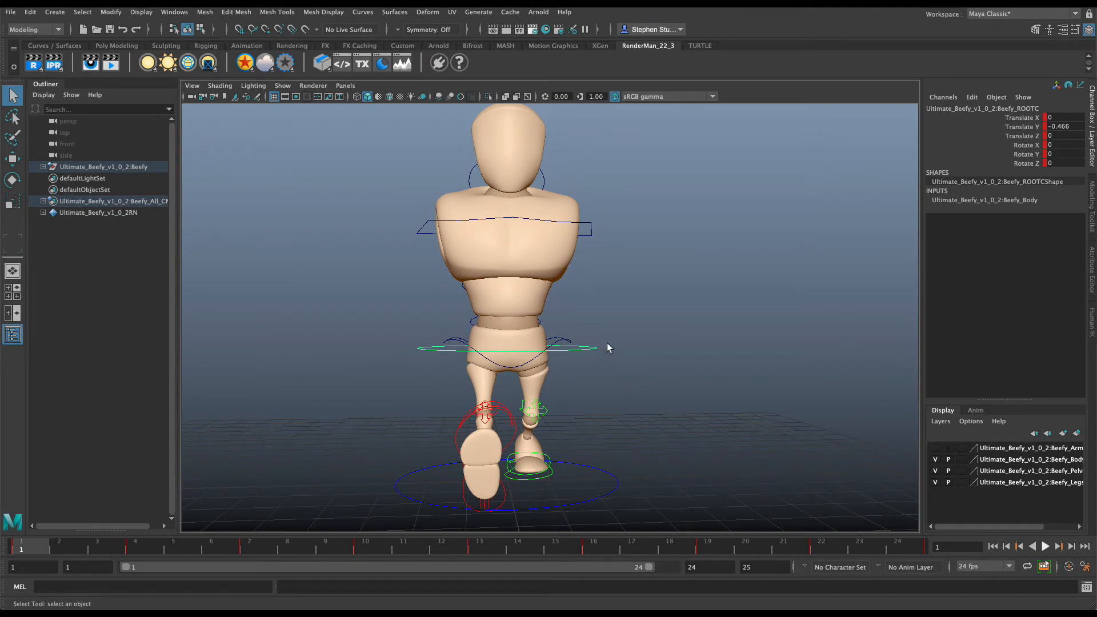
pyautogui.keyDown('alt'); pyautogui.moveTo(511, 384); pyautogui.dragTo(583, 383); pyautogui.keyUp('alt')
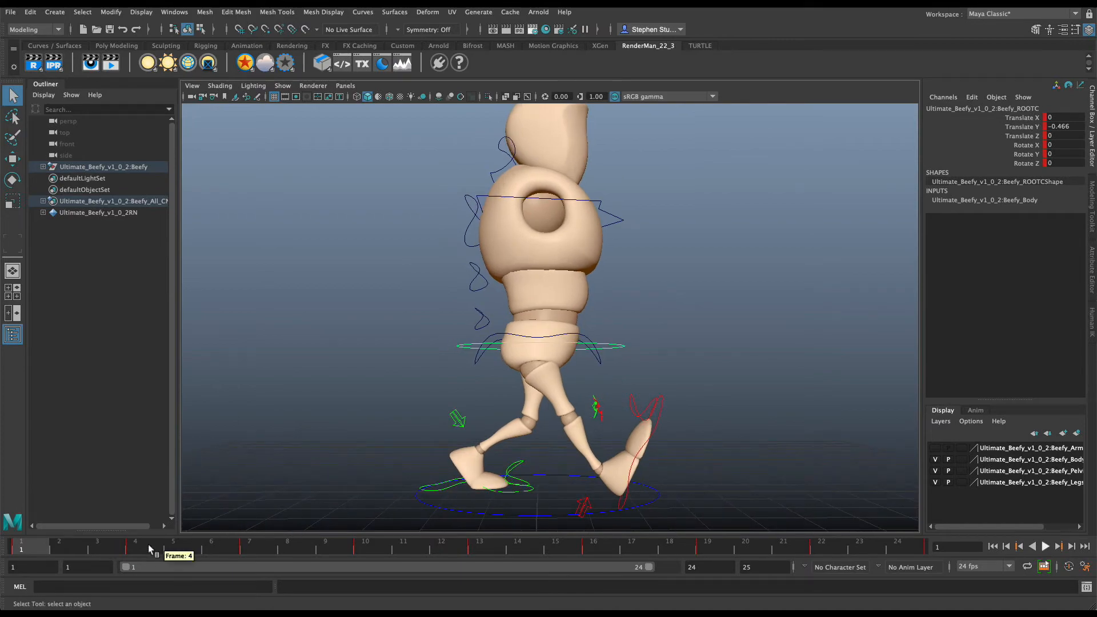
# Compare the Weight Shift and Walk Cycle Arm Swing references in Preview, ending on the contact, down, passing and up poses, and return to Maya
pyautogui.press('super+Tab')
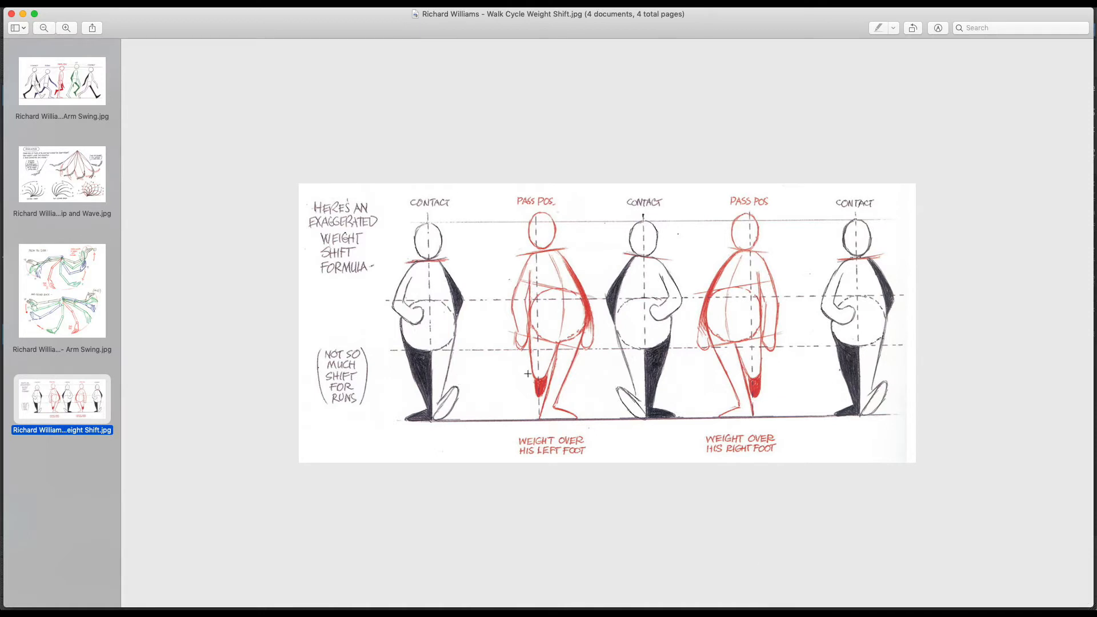
pyautogui.click(28, 103)
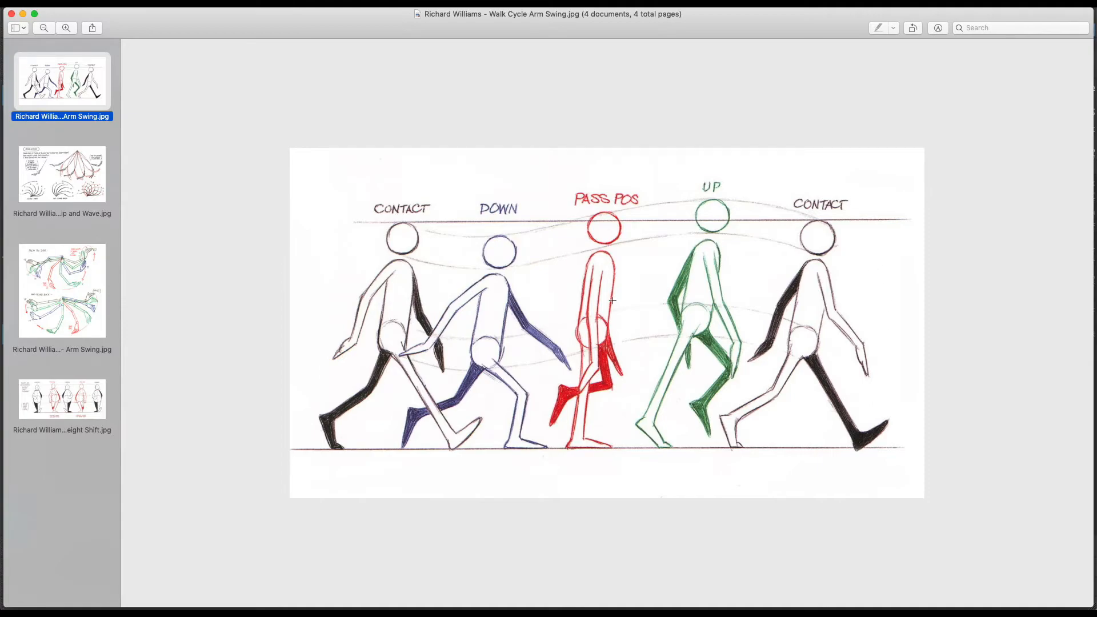
pyautogui.press('super+Tab')
pyautogui.press('super+Tab')
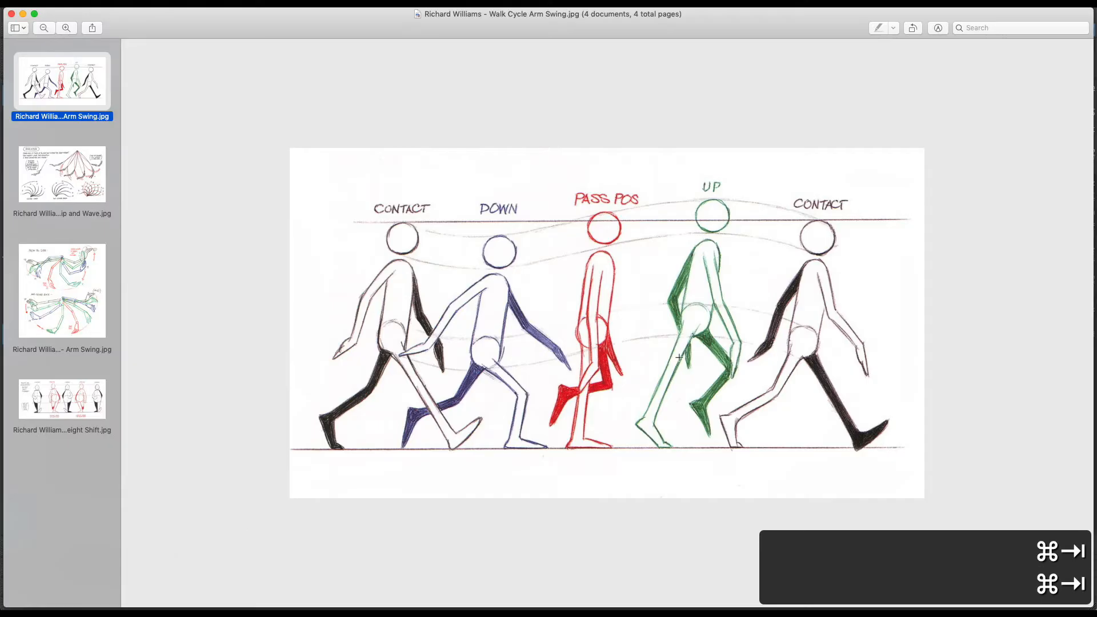
pyautogui.press('super+Tab')
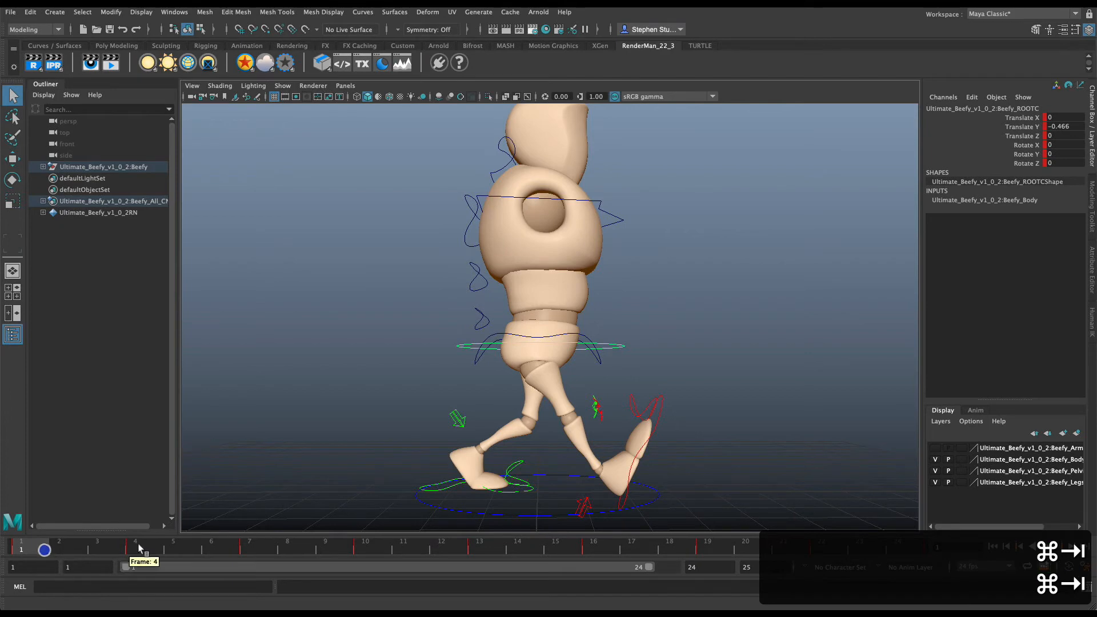
# Compare the body pose on frames 4, 7, 10 and 22 from the side to judge the forward lean
pyautogui.click(138, 549)
pyautogui.click(251, 549)
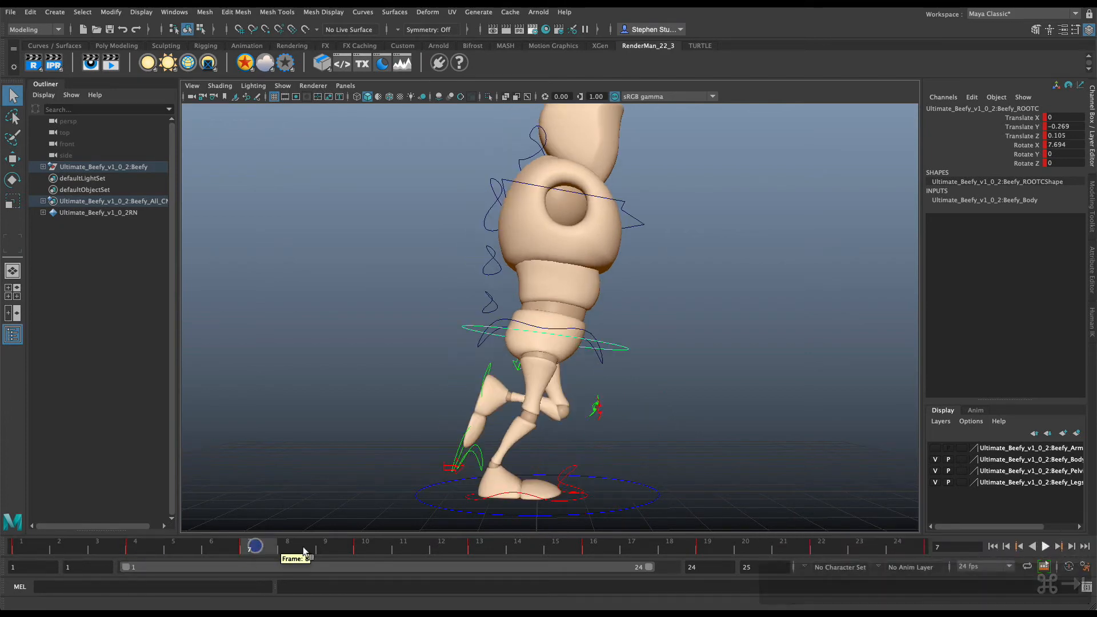
pyautogui.click(371, 549)
pyautogui.click(254, 549)
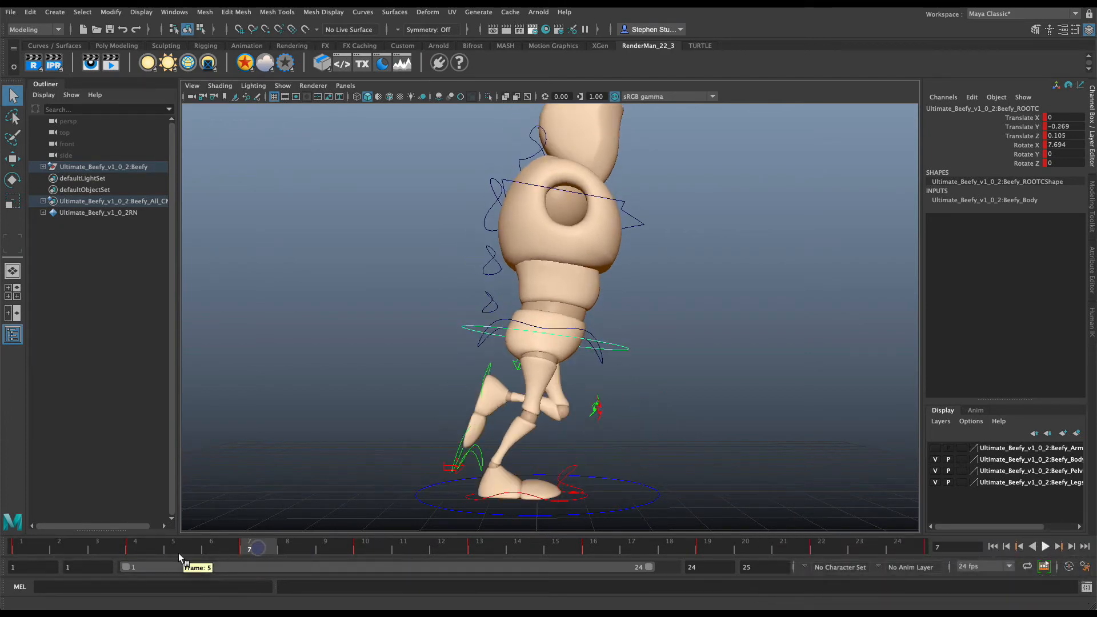
pyautogui.click(159, 549)
pyautogui.click(251, 549)
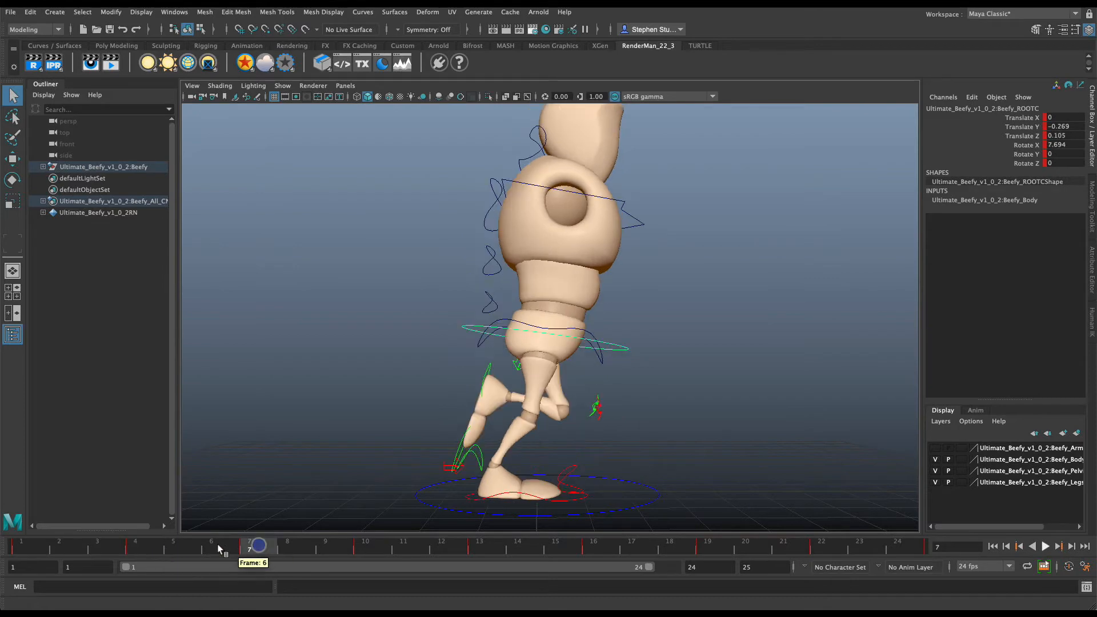
pyautogui.click(152, 548)
pyautogui.click(253, 548)
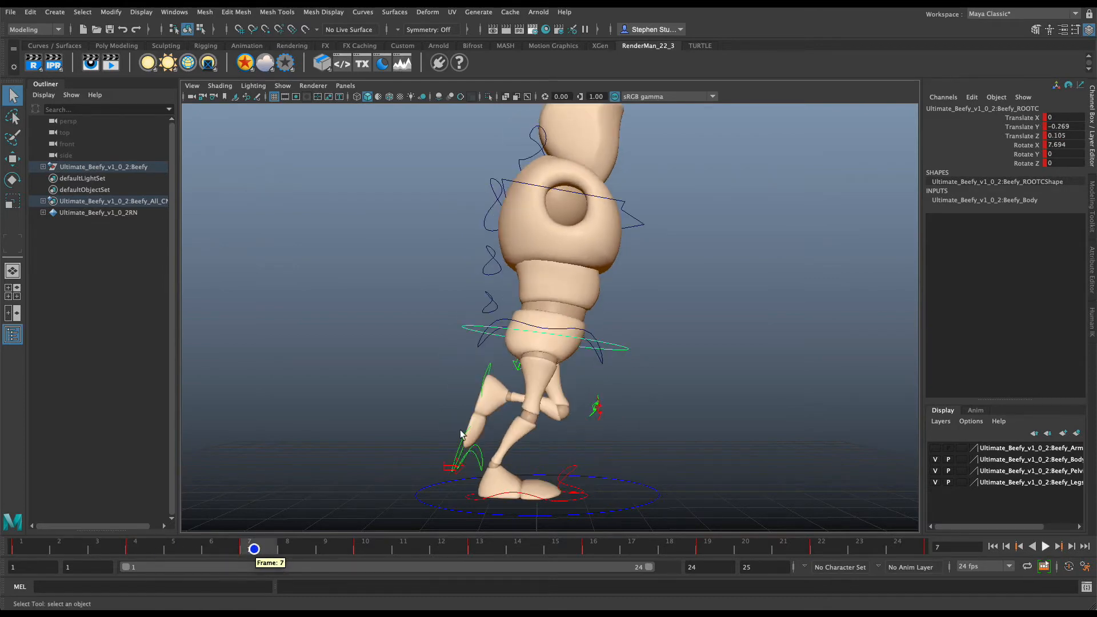
pyautogui.click(147, 548)
pyautogui.click(245, 546)
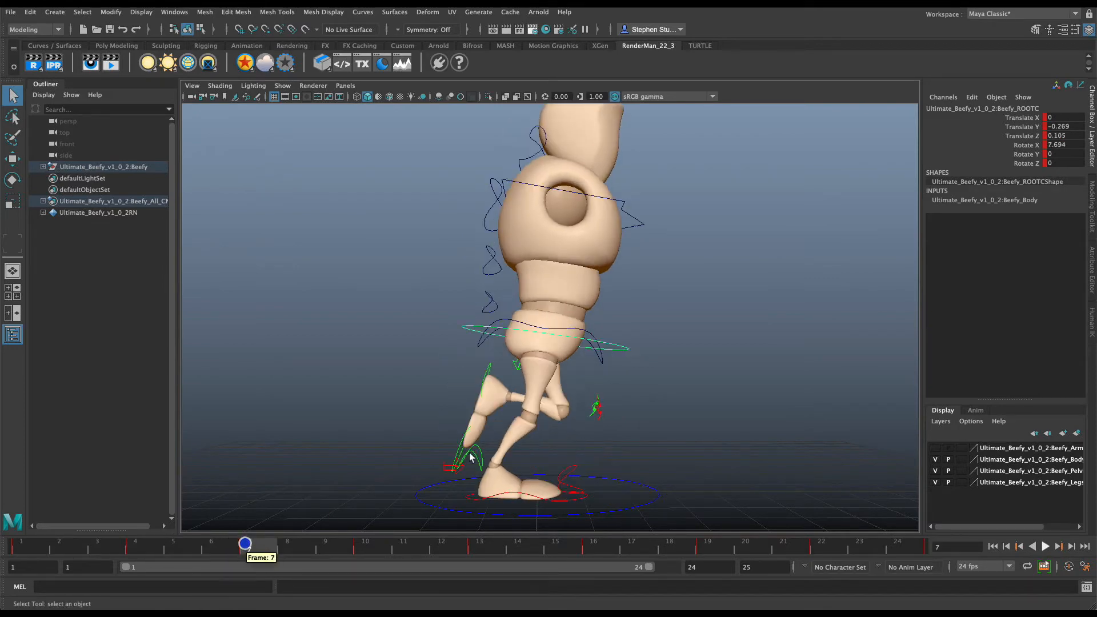
pyautogui.click(369, 548)
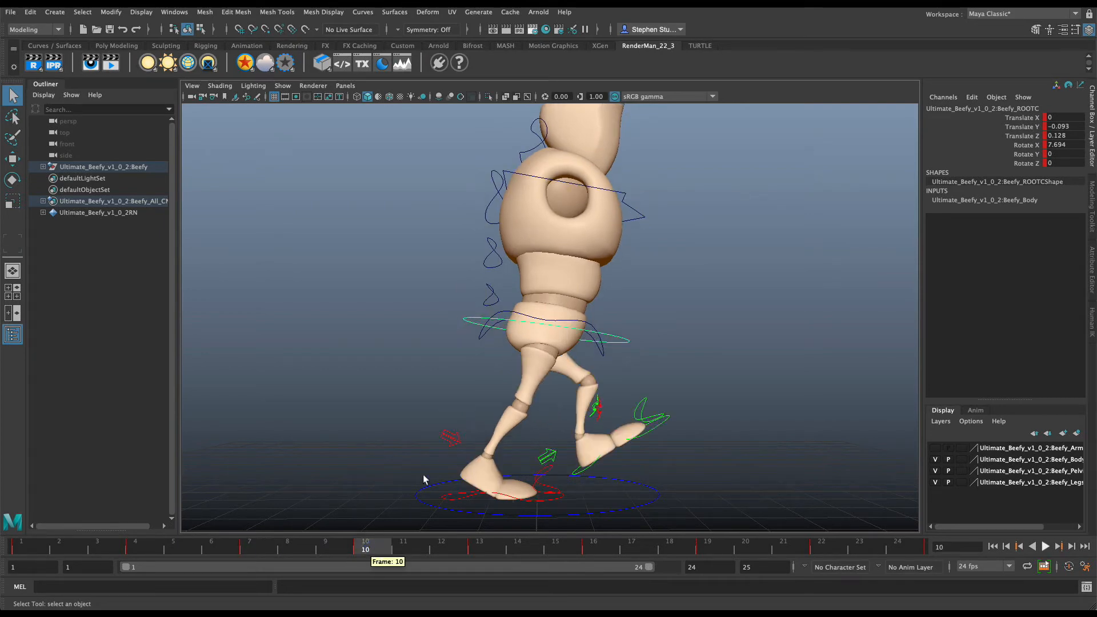
pyautogui.click(824, 549)
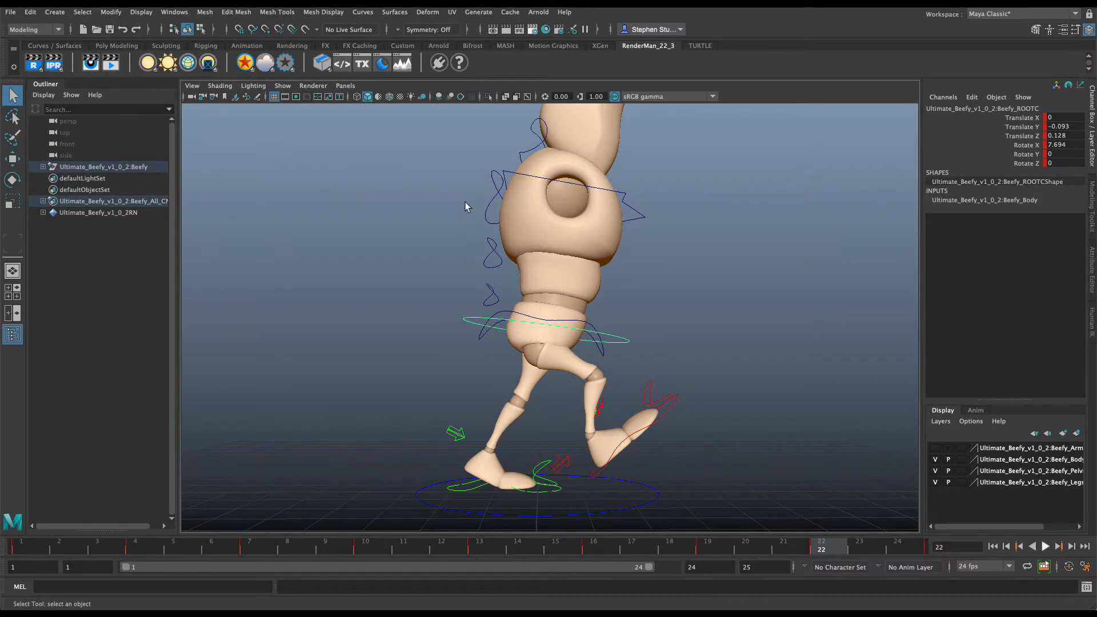
pyautogui.click(368, 548)
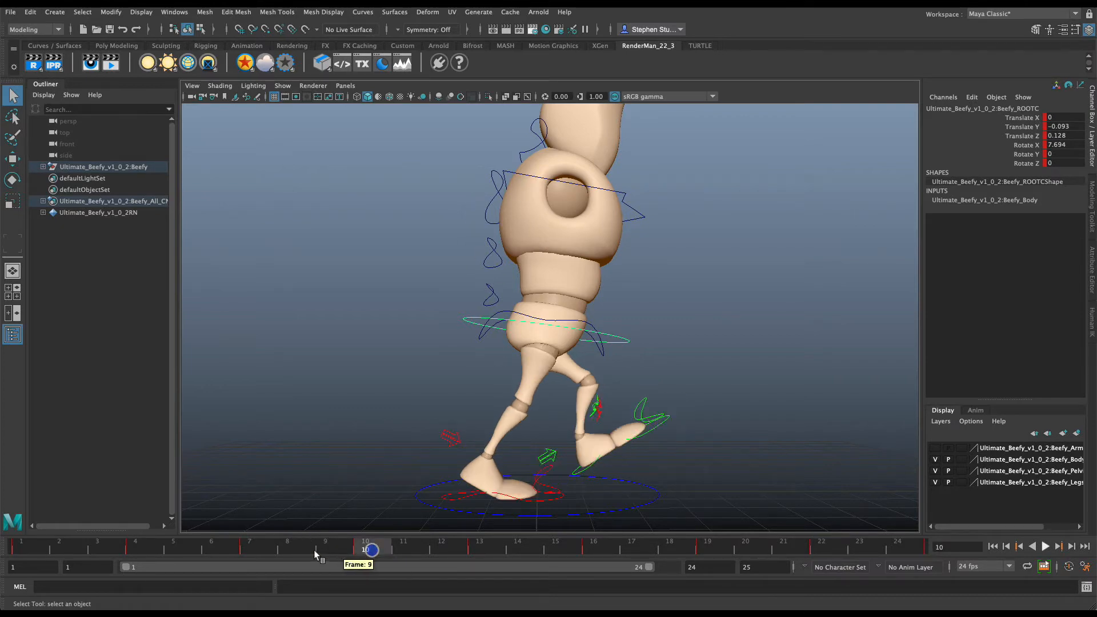
pyautogui.click(257, 548)
pyautogui.click(366, 547)
pyautogui.click(268, 548)
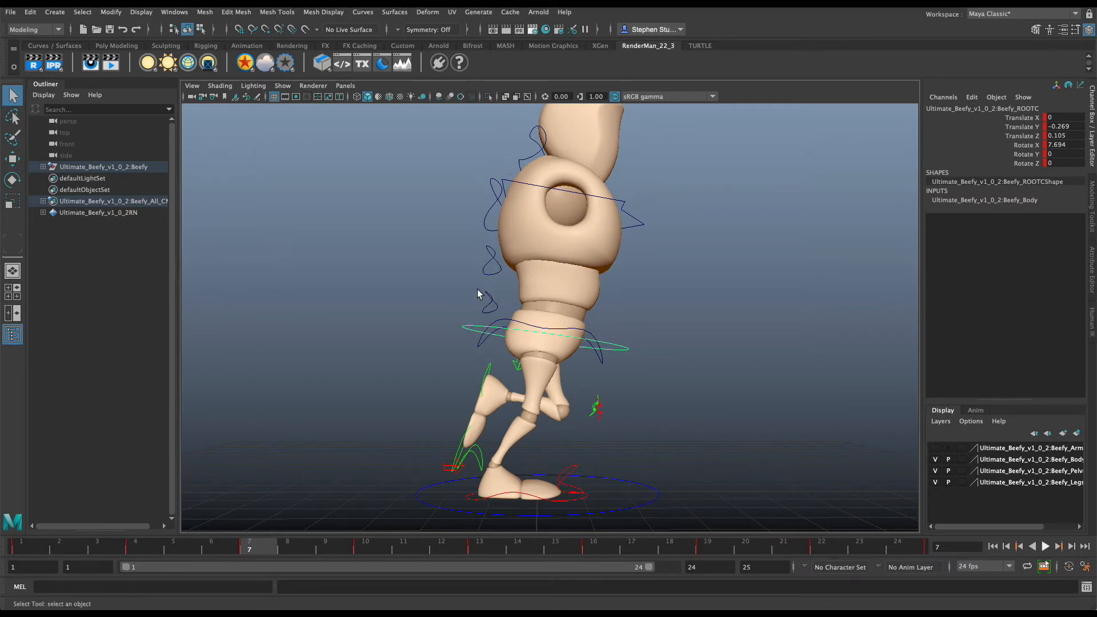
# Select the three spine controls together with the neck control and activate the Rotate tool
pyautogui.click(490, 306)
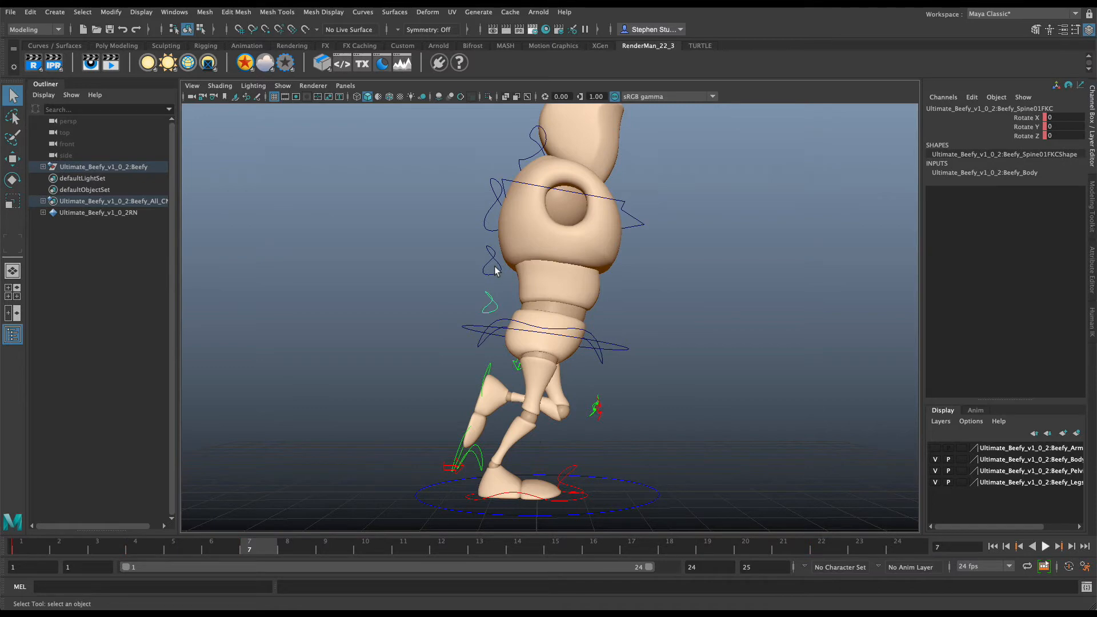
pyautogui.keyDown('shift'); pyautogui.click(492, 261); pyautogui.keyUp('shift')
pyautogui.keyDown('shift'); pyautogui.click(489, 215); pyautogui.keyUp('shift')
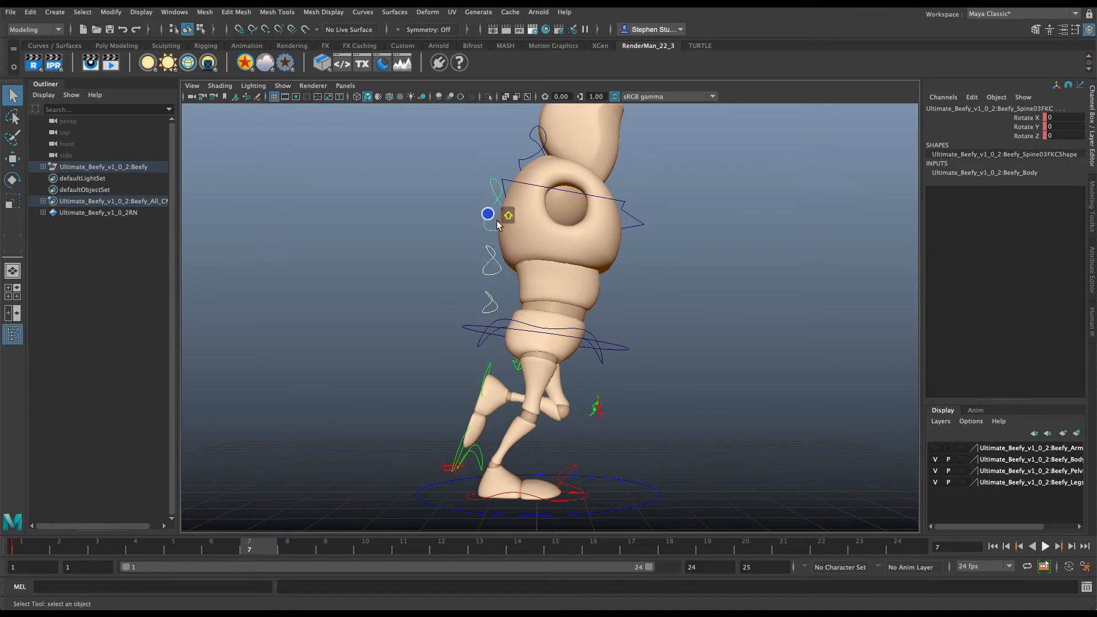
pyautogui.keyDown('shift'); pyautogui.click(540, 153); pyautogui.keyUp('shift')
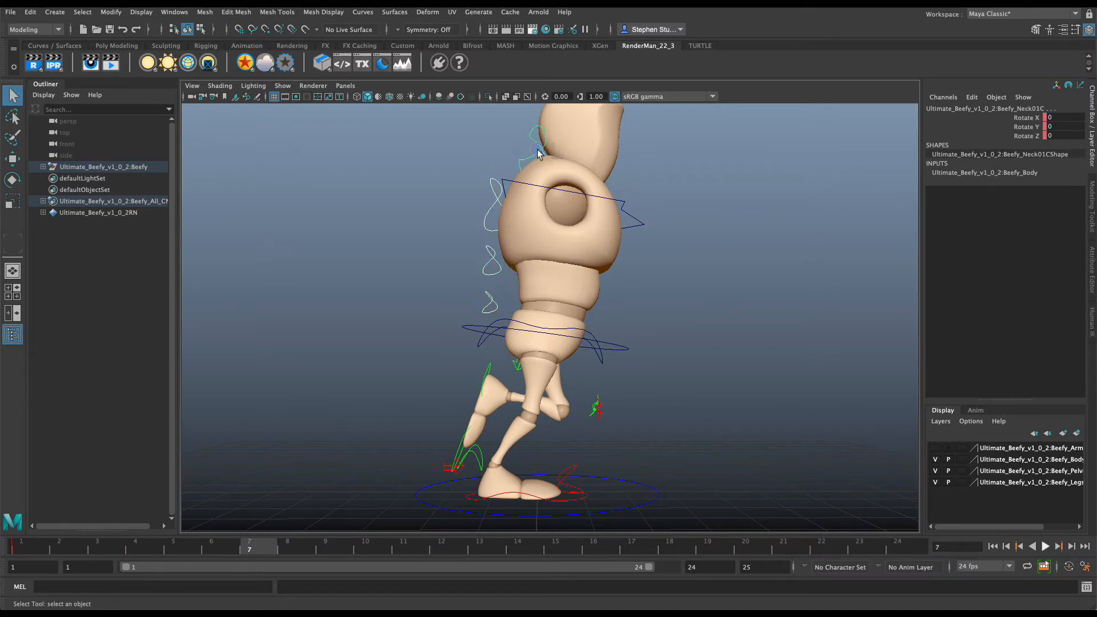
pyautogui.press('e')
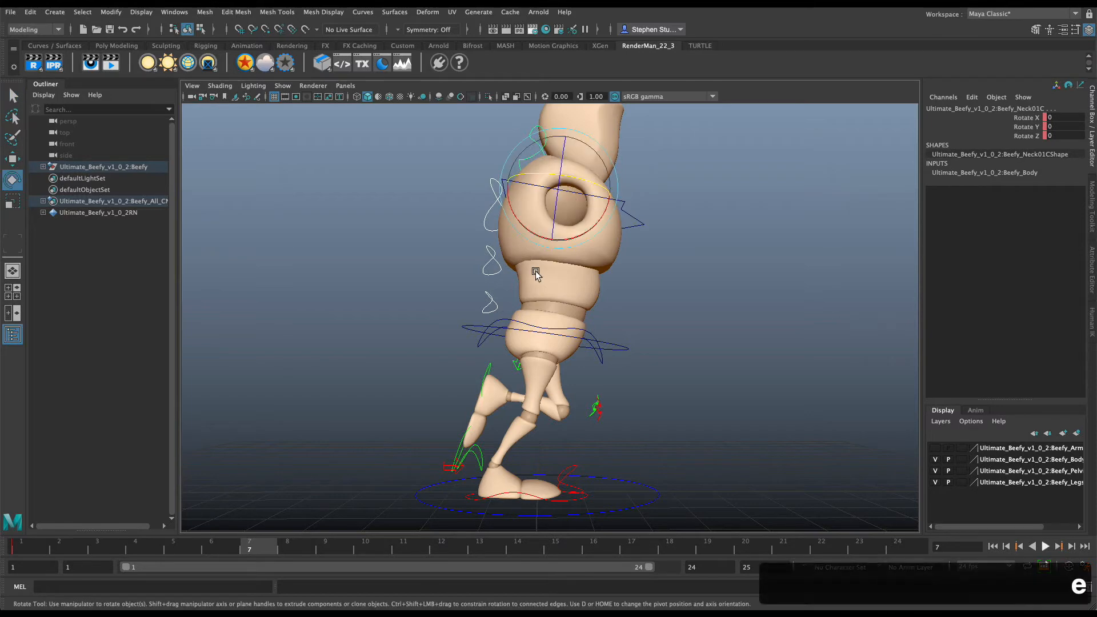
# Check the contact and passing poses, and on frame 10 rotate the spine and neck controls forward to about 2.87° in X
pyautogui.click(365, 547)
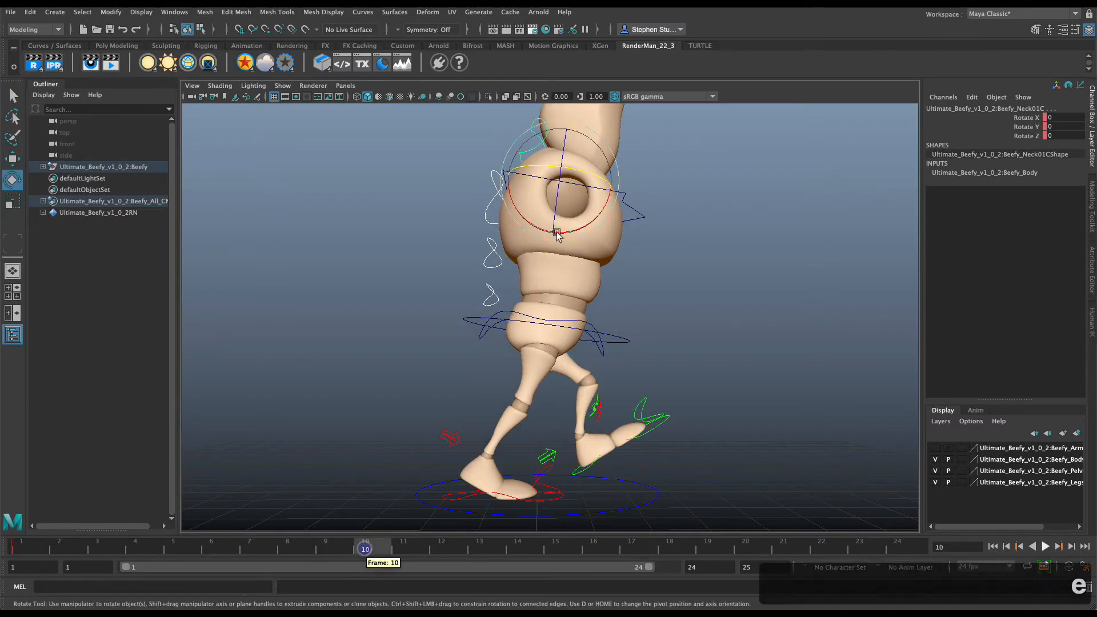
pyautogui.click(479, 547)
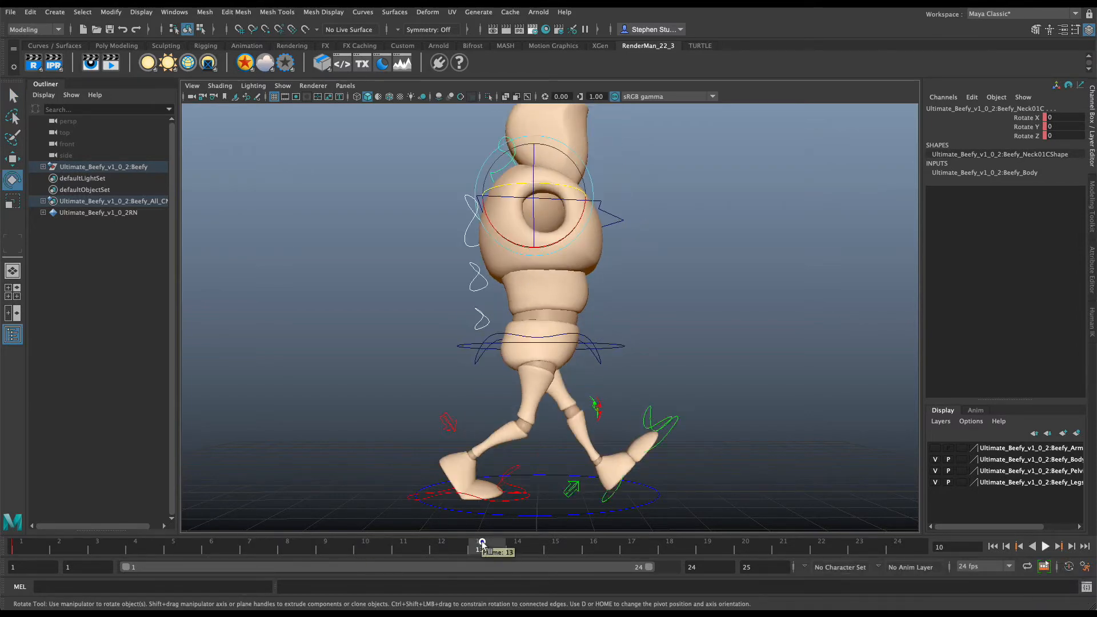
pyautogui.hotkey('alt', 'v')
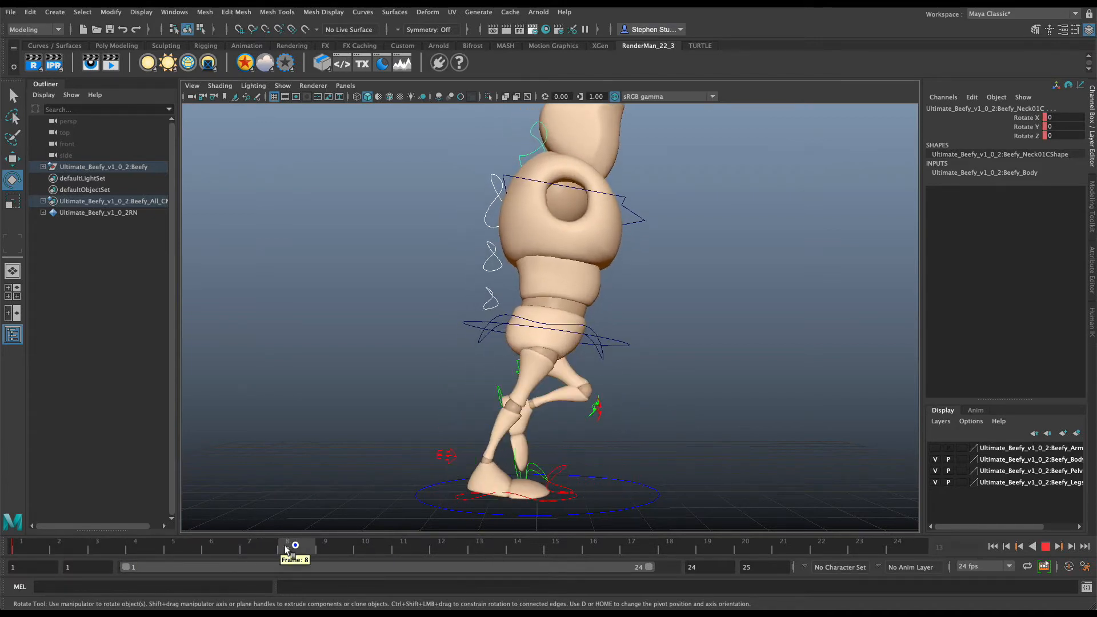
pyautogui.click(355, 548)
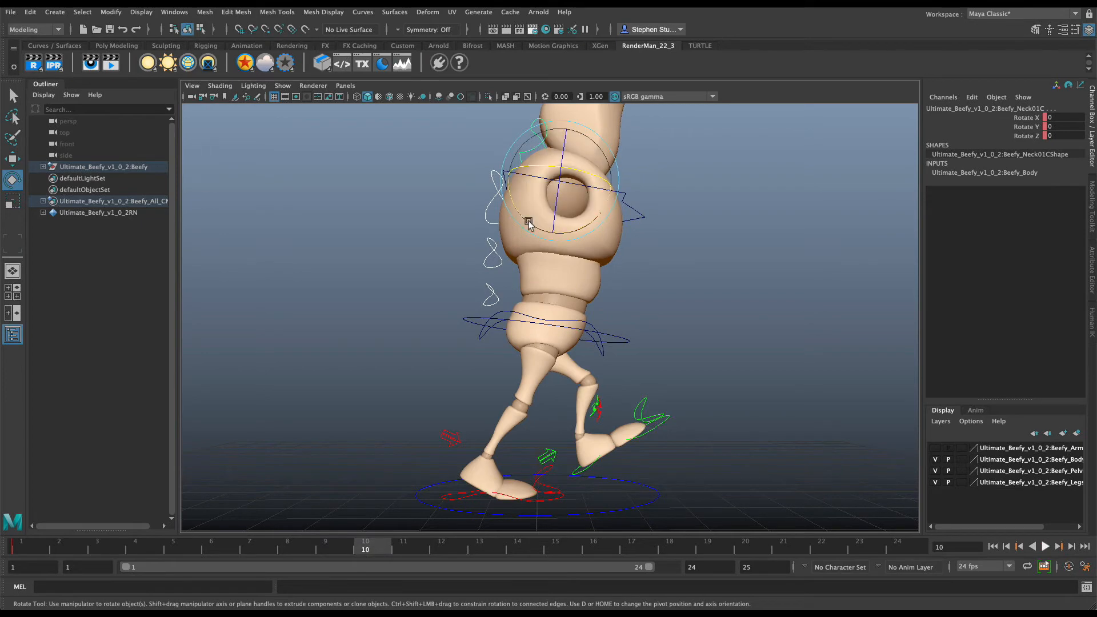
pyautogui.moveTo(528, 221); pyautogui.dragTo(525, 218)
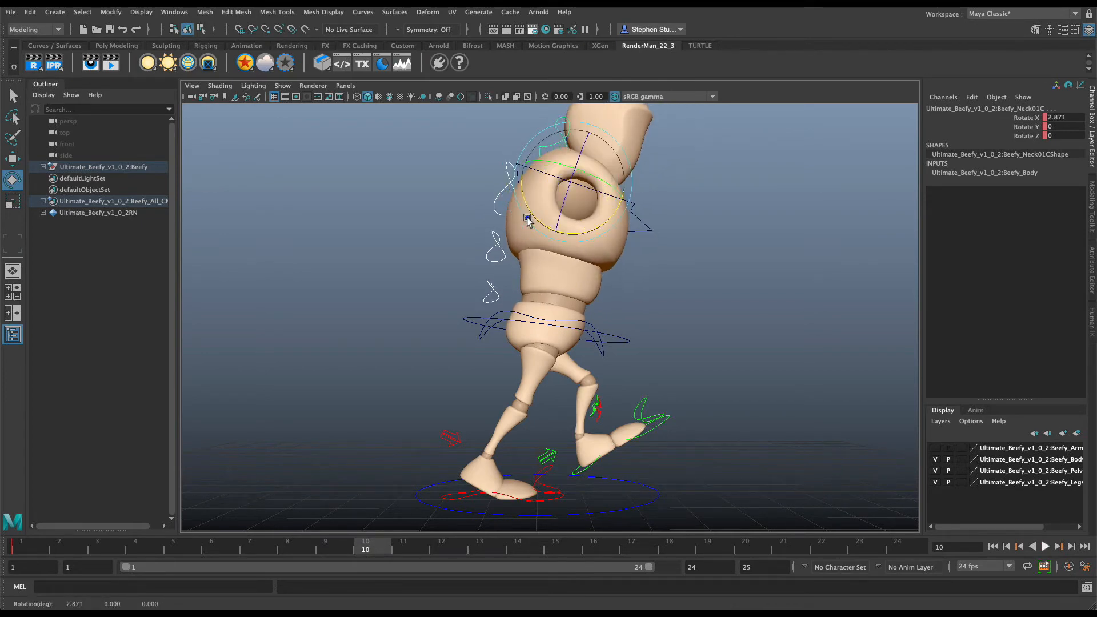
# Switch to Preview, compare the forward lean with the Walk Cycle Arm Swing reference drawing, and return to Maya
pyautogui.press('super+Tab')
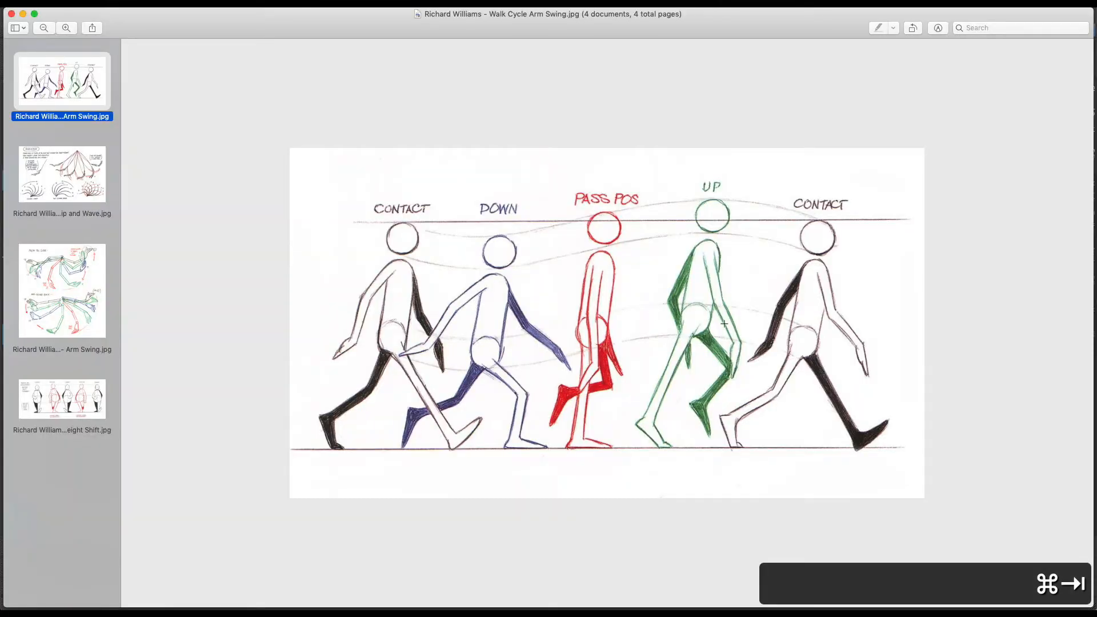
pyautogui.press('super+Tab')
pyautogui.press('super+Tab')
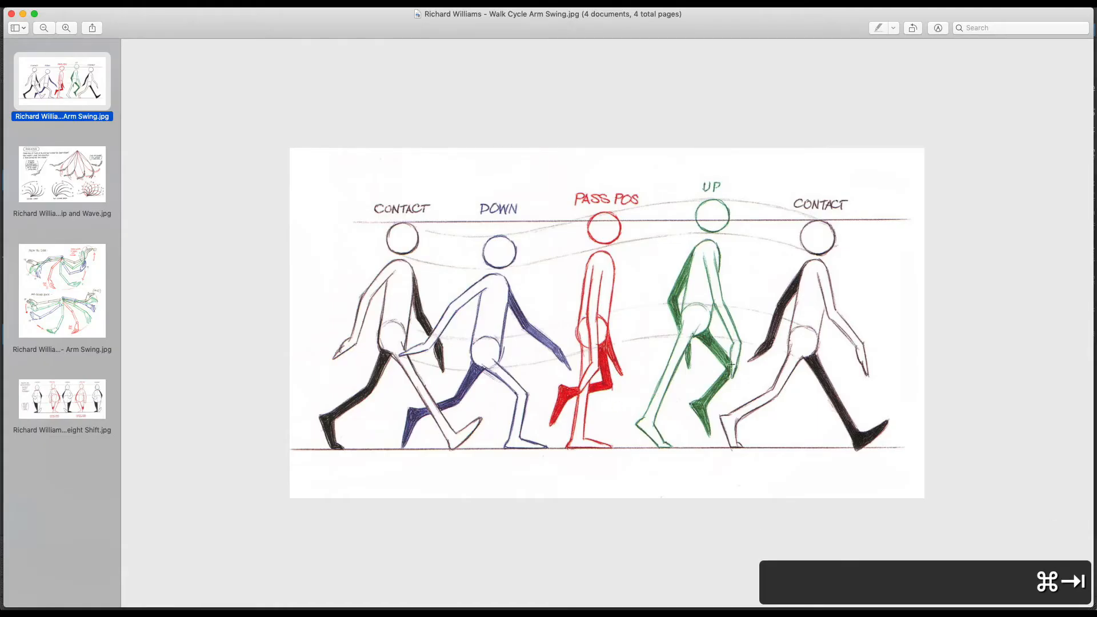
pyautogui.press('super+Tab')
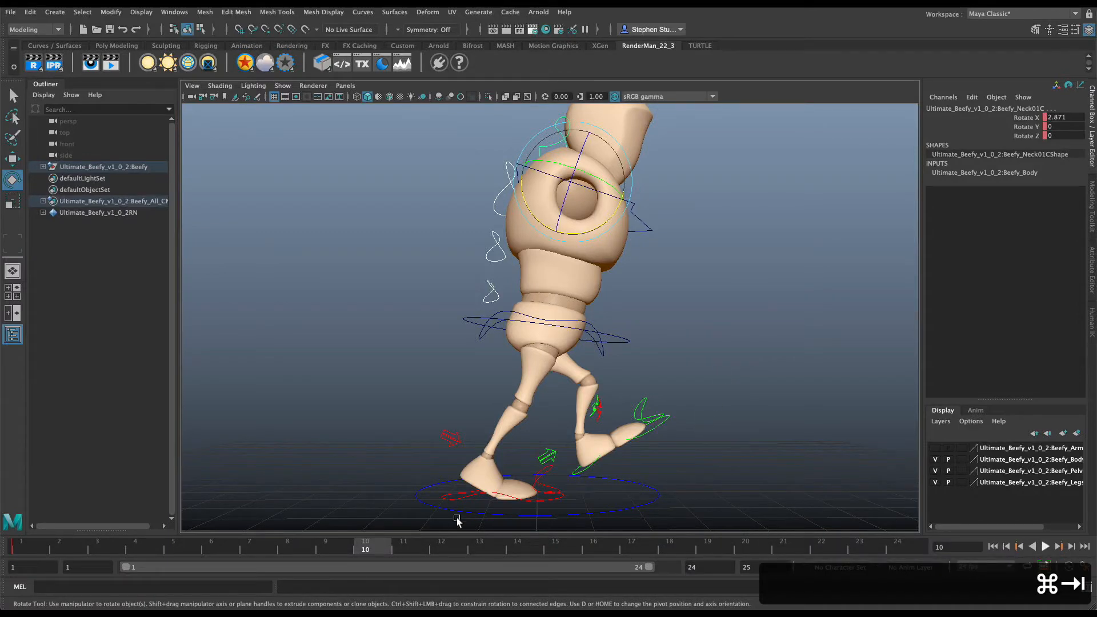
# Key the spine and neck rotation on frame 10, copy the pose to frame 22 and key it there
pyautogui.press('s')
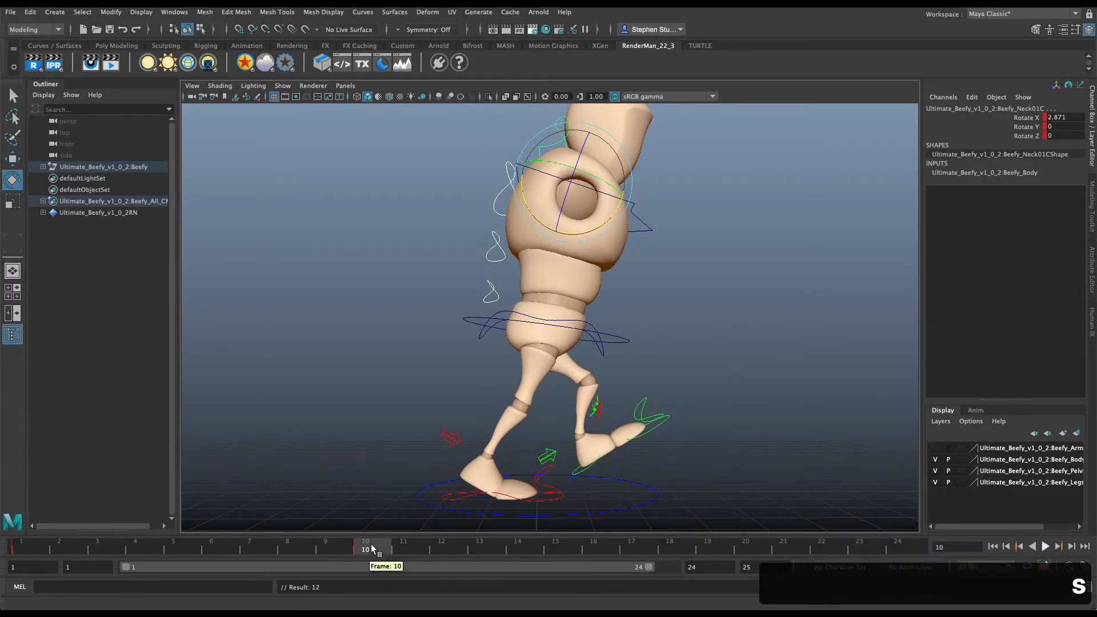
pyautogui.moveTo(371, 545); pyautogui.dragTo(818, 543, button='middle')
pyautogui.press('s')
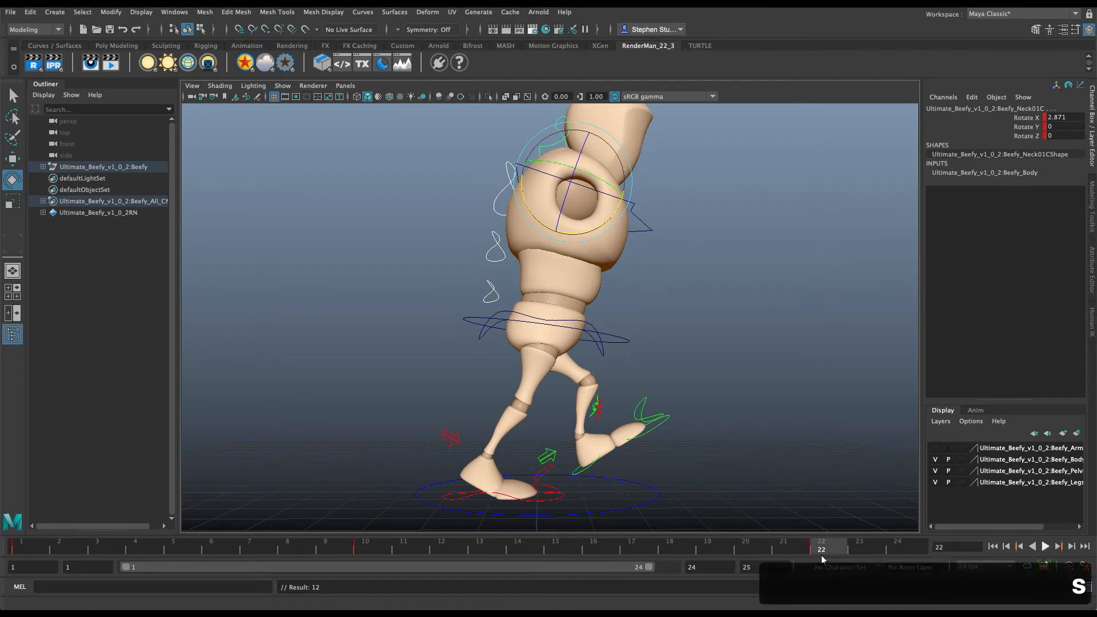
# On frame 10, bend the spine and neck controls forward to about 7.6° in X, key them, and copy the keyed pose to frame 22
pyautogui.moveTo(123, 543)
pyautogui.mouseDown()
pyautogui.moveTo(869, 549)
pyautogui.moveTo(642, 553)
pyautogui.moveTo(573, 562)
pyautogui.moveTo(833, 565)
pyautogui.moveTo(367, 604)
pyautogui.moveTo(352, 588)
pyautogui.mouseUp()
pyautogui.click(369, 550)
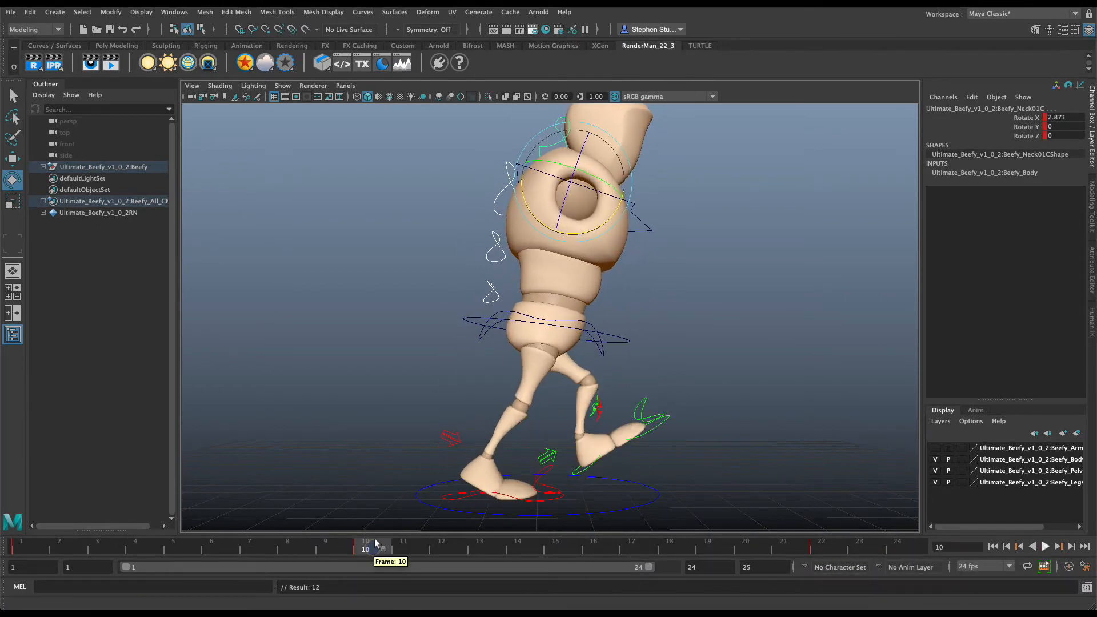
pyautogui.moveTo(546, 216); pyautogui.dragTo(542, 224)
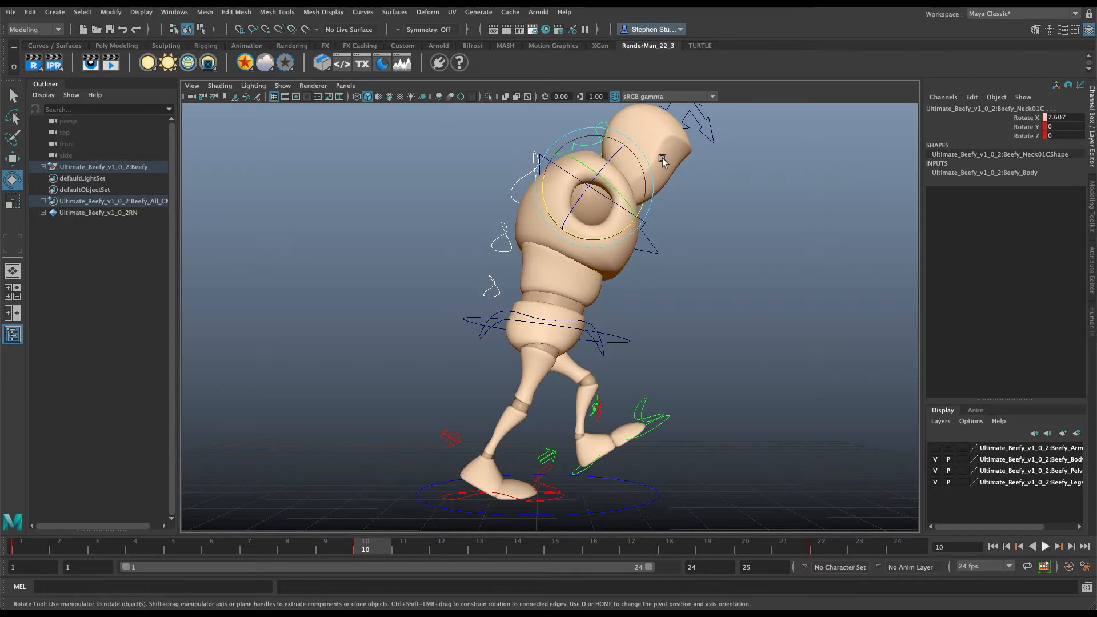
pyautogui.press('s')
pyautogui.moveTo(370, 551); pyautogui.dragTo(822, 550)
pyautogui.press('s')
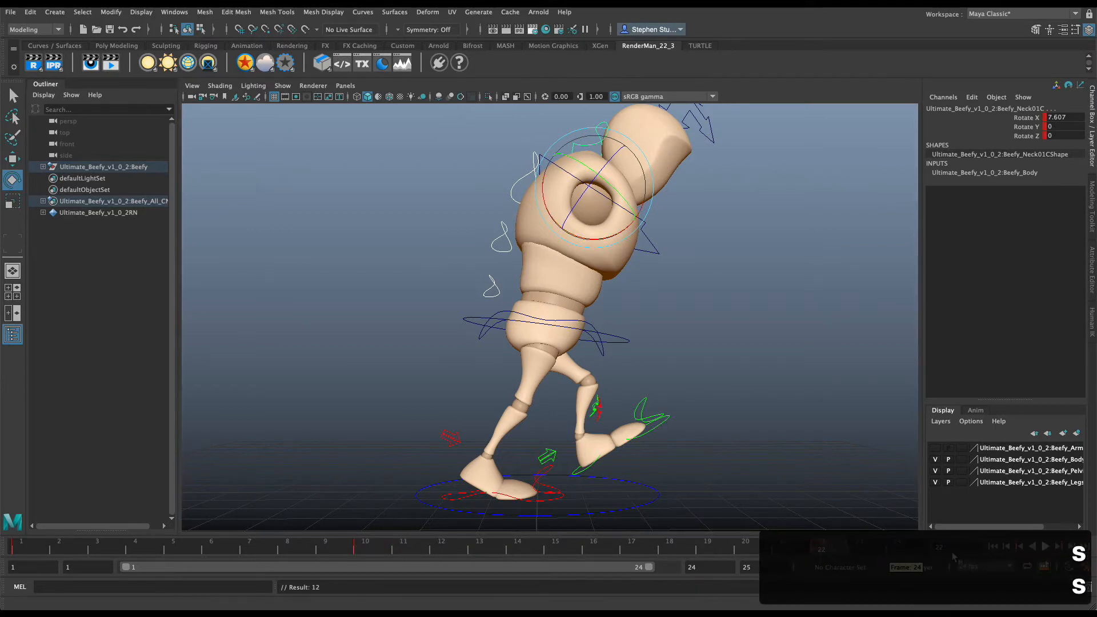
# Compare the first and last frames of the cycle and shift the playback range to frames 2–25
pyautogui.click(36, 552)
pyautogui.click(918, 552)
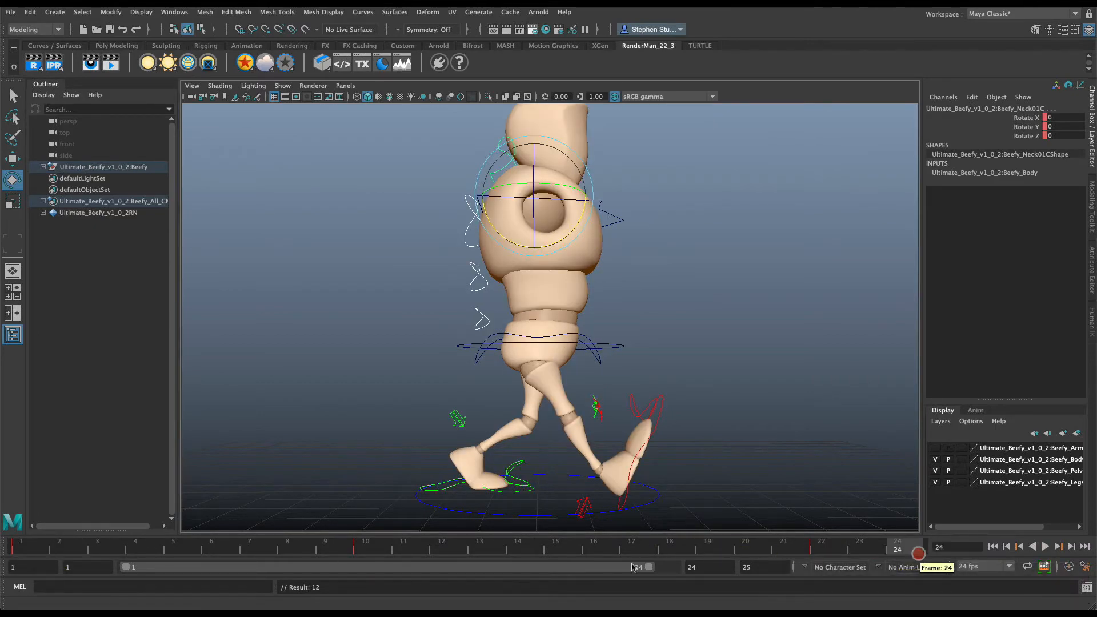
pyautogui.moveTo(650, 568); pyautogui.dragTo(675, 567)
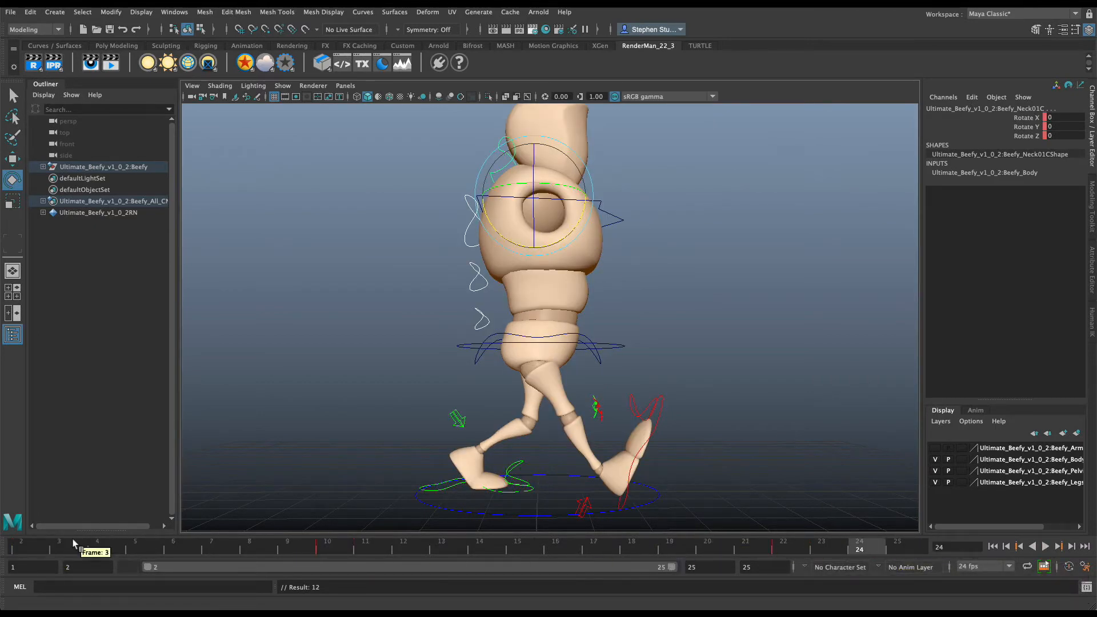
# Key the spine and neck controls on frame 2, carry that pose to frame 25 and key it there
pyautogui.click(41, 549)
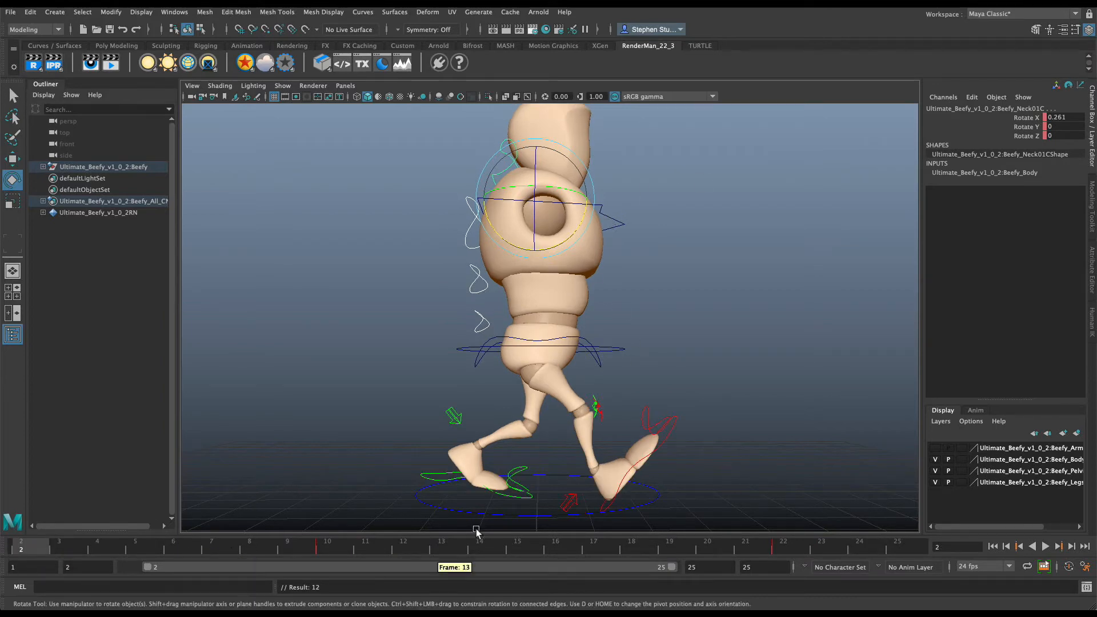
pyautogui.press('s')
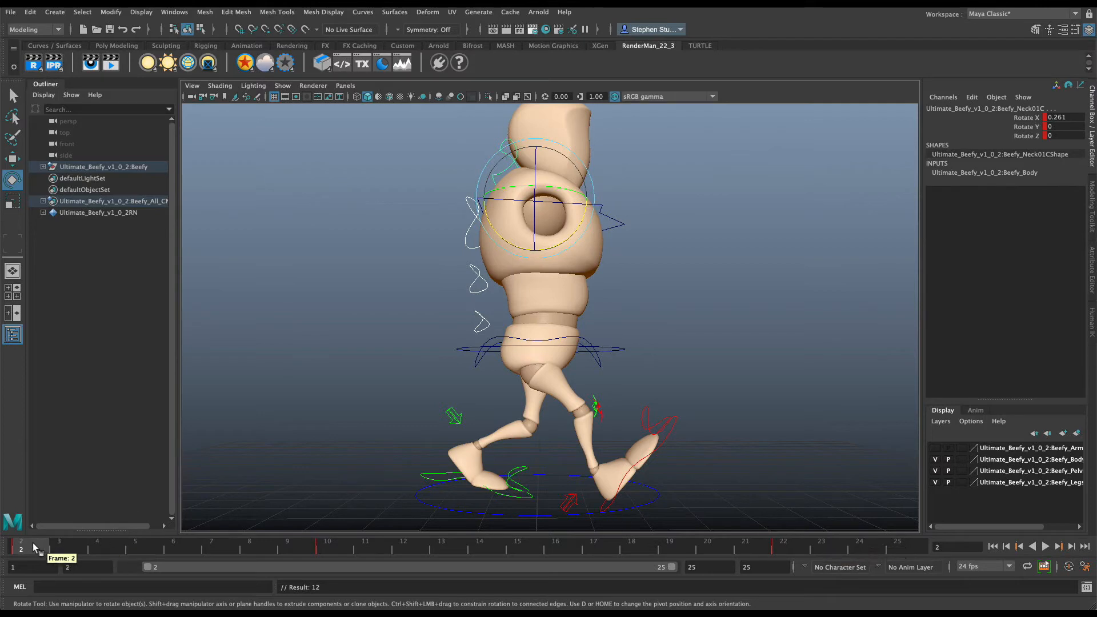
pyautogui.hotkey('alt', 'v')
pyautogui.click(882, 540)
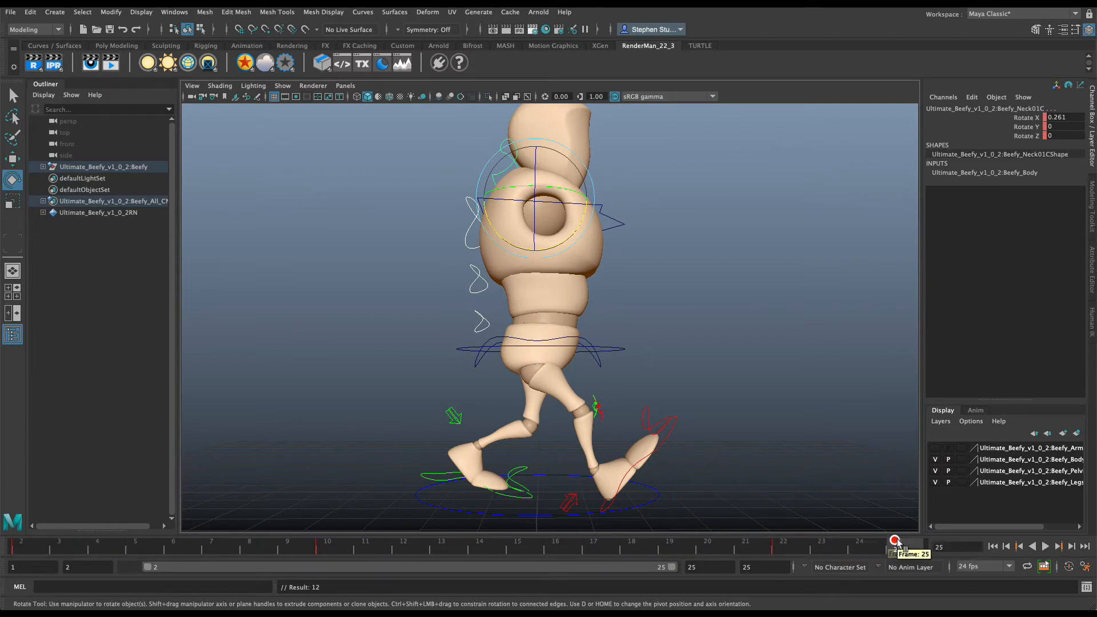
pyautogui.press('s')
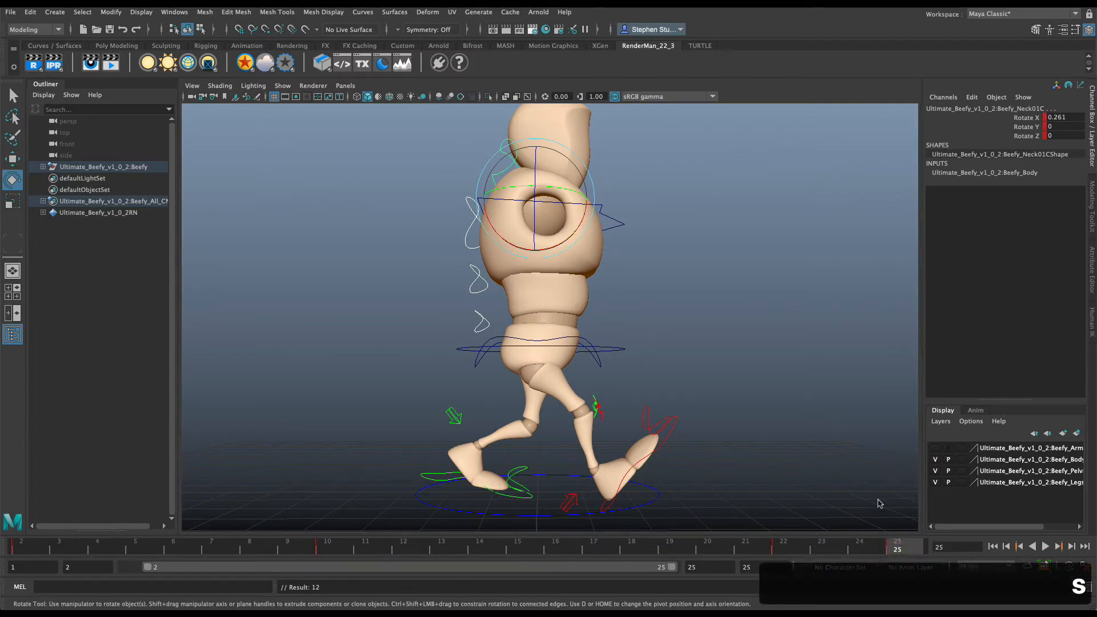
# Compare the down poses on frames 4 and 16, then straighten the spine and neck controls to about -0.09° in X on frame 4 and key them
pyautogui.click(114, 549)
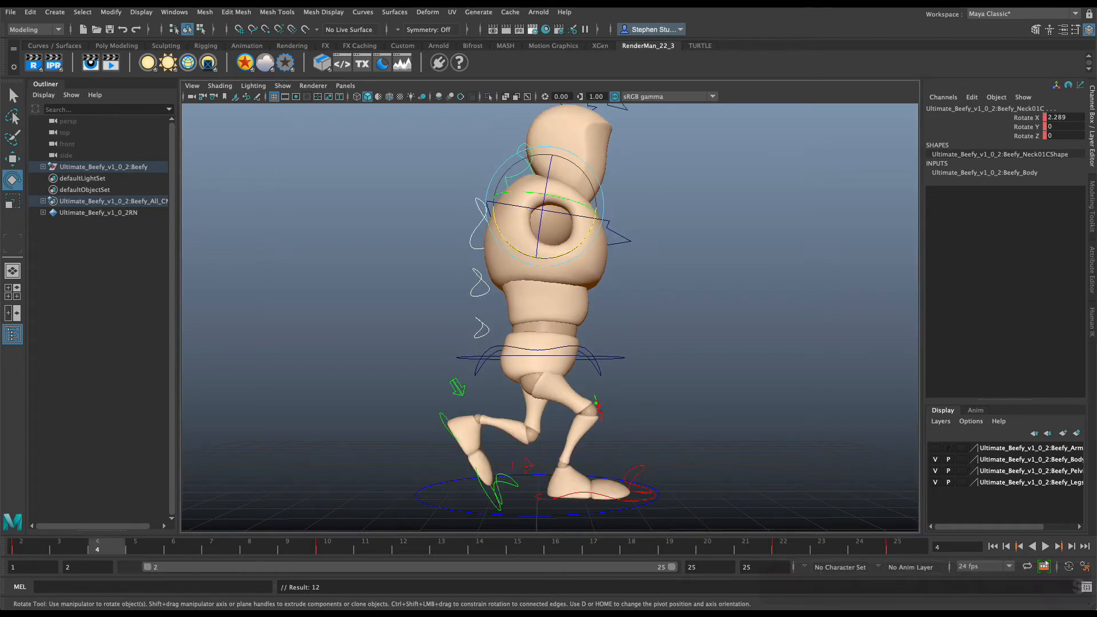
pyautogui.click(555, 547)
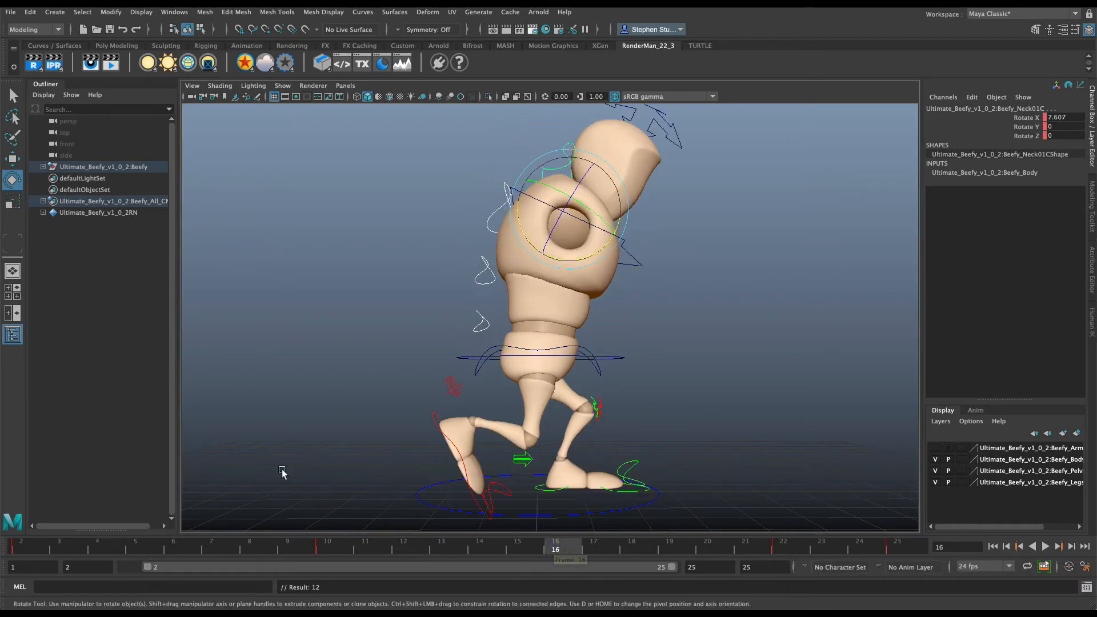
pyautogui.click(108, 548)
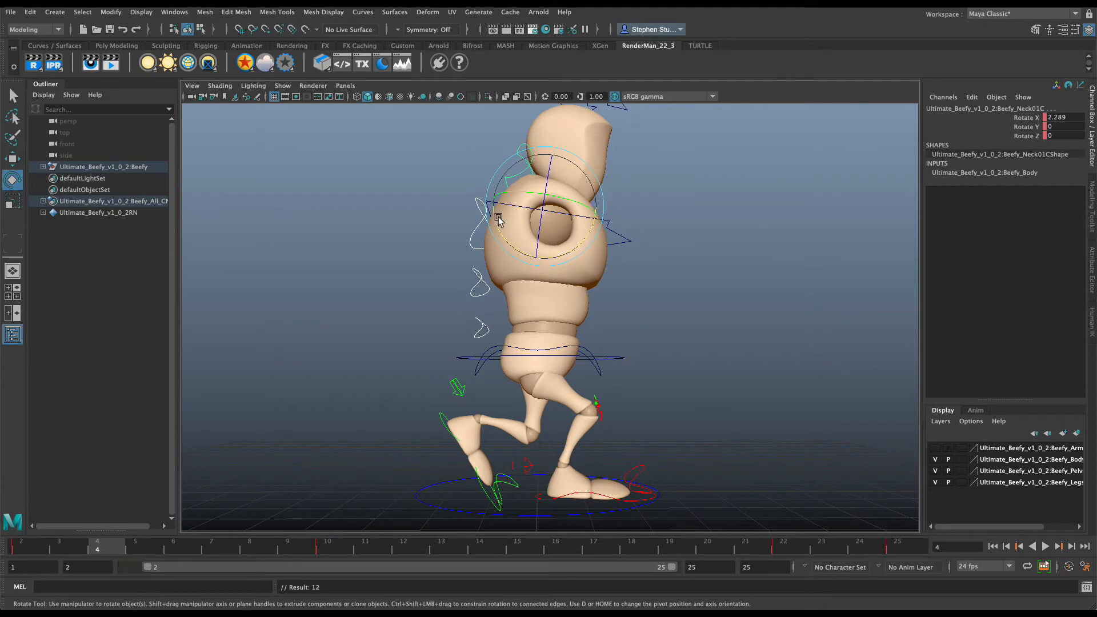
pyautogui.moveTo(497, 222); pyautogui.dragTo(499, 219)
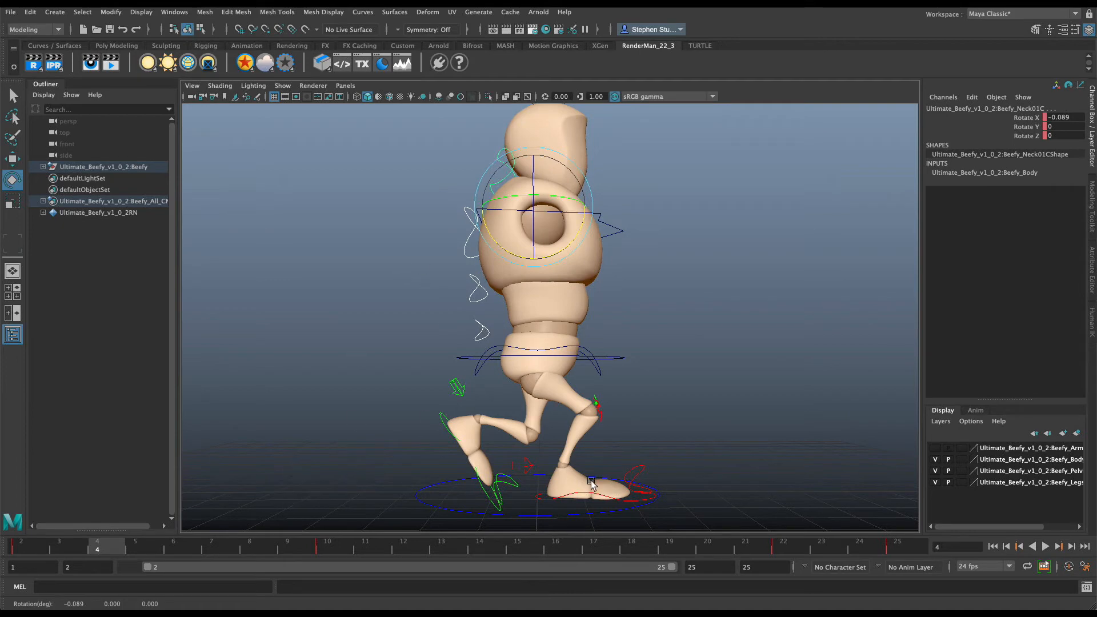
pyautogui.press('s')
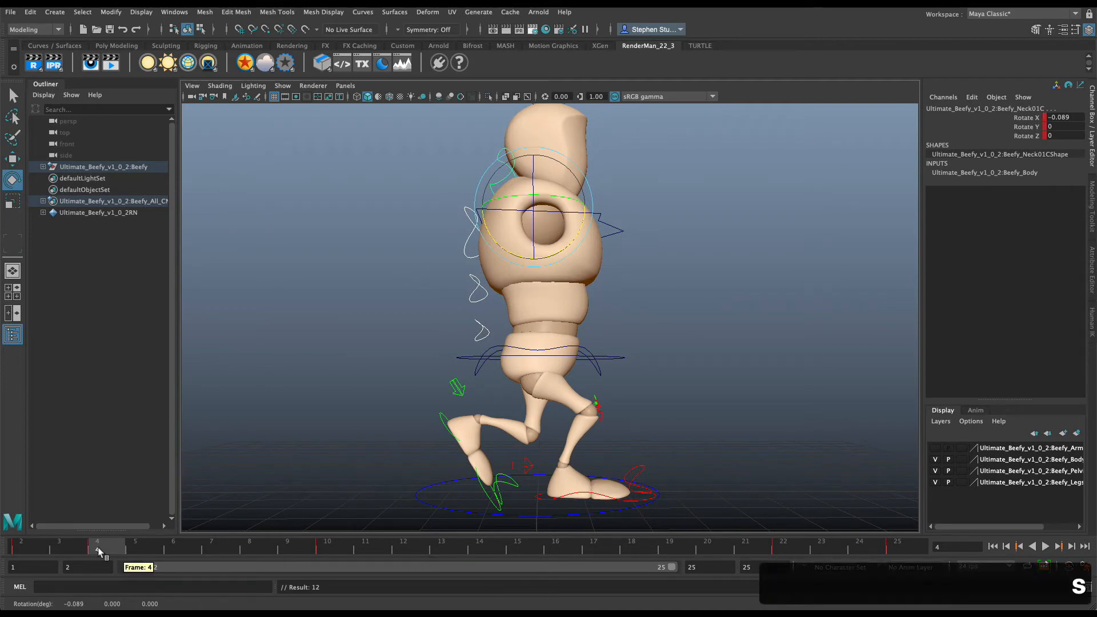
# Copy the spine and neck controls' pose from frame 4 to frame 16 and key it there
pyautogui.moveTo(98, 551); pyautogui.dragTo(560, 546, button='middle')
pyautogui.press('s')
pyautogui.moveTo(560, 546)
pyautogui.mouseDown()
pyautogui.moveTo(444, 544)
pyautogui.moveTo(894, 546)
pyautogui.moveTo(22, 572)
pyautogui.mouseUp()
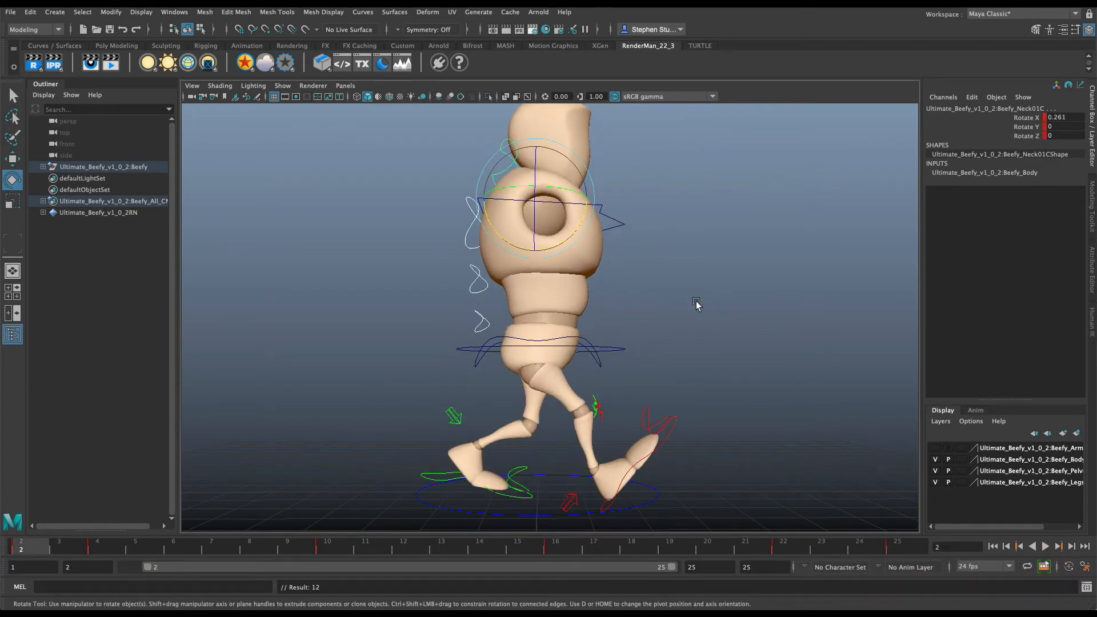
# Examine the keys at frame 1 in the Graph Editor and extend the playback range to start at frame 1
pyautogui.press('super+grave')
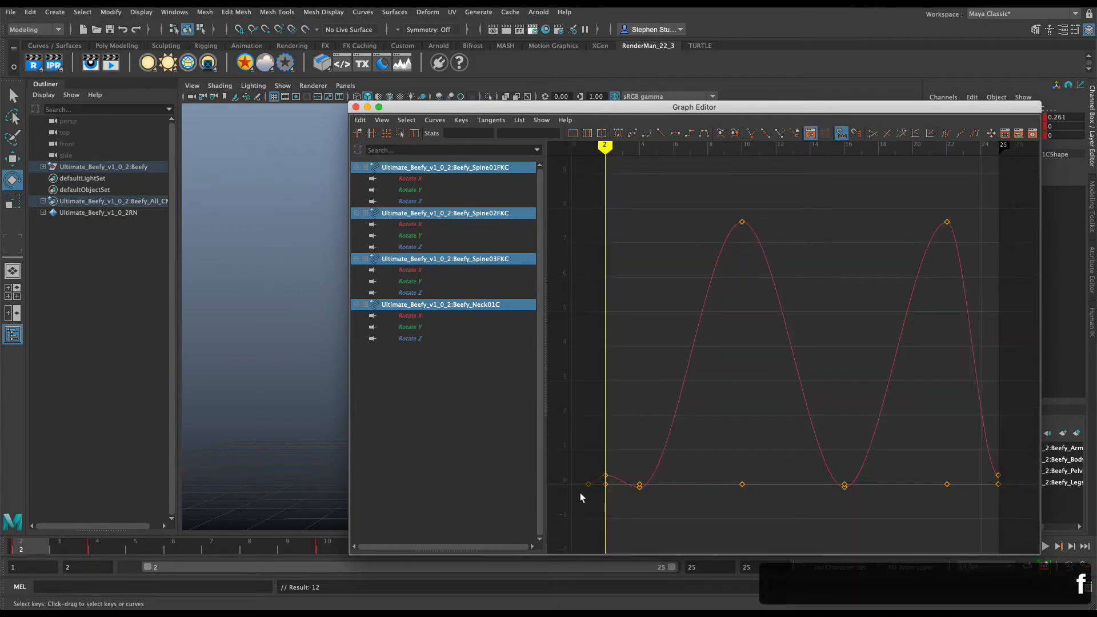
pyautogui.moveTo(600, 518); pyautogui.dragTo(592, 505)
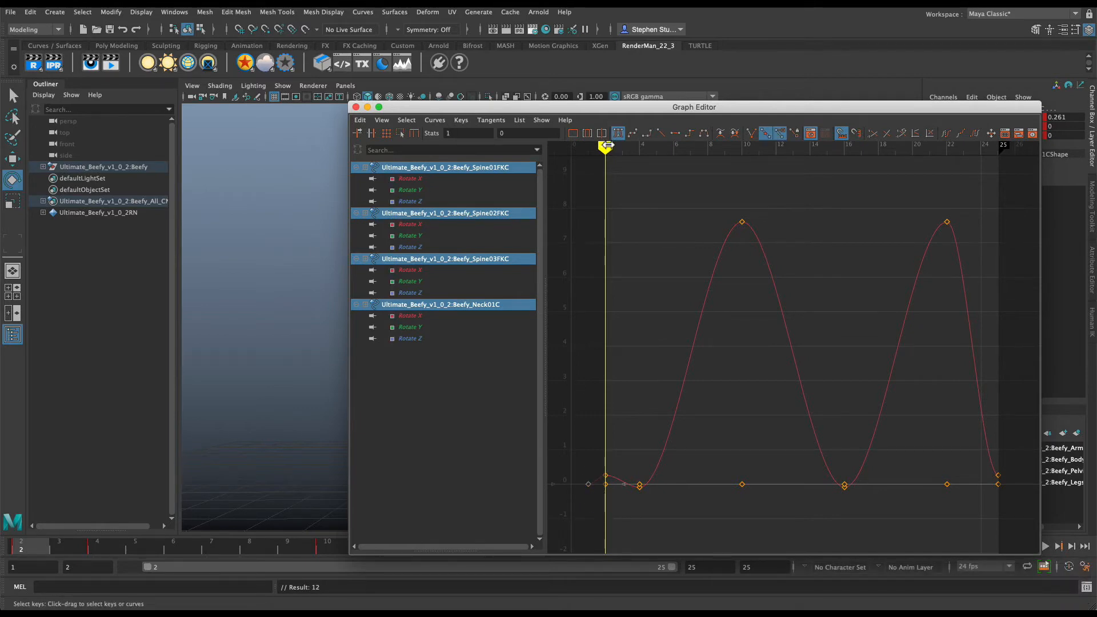
pyautogui.click(571, 148)
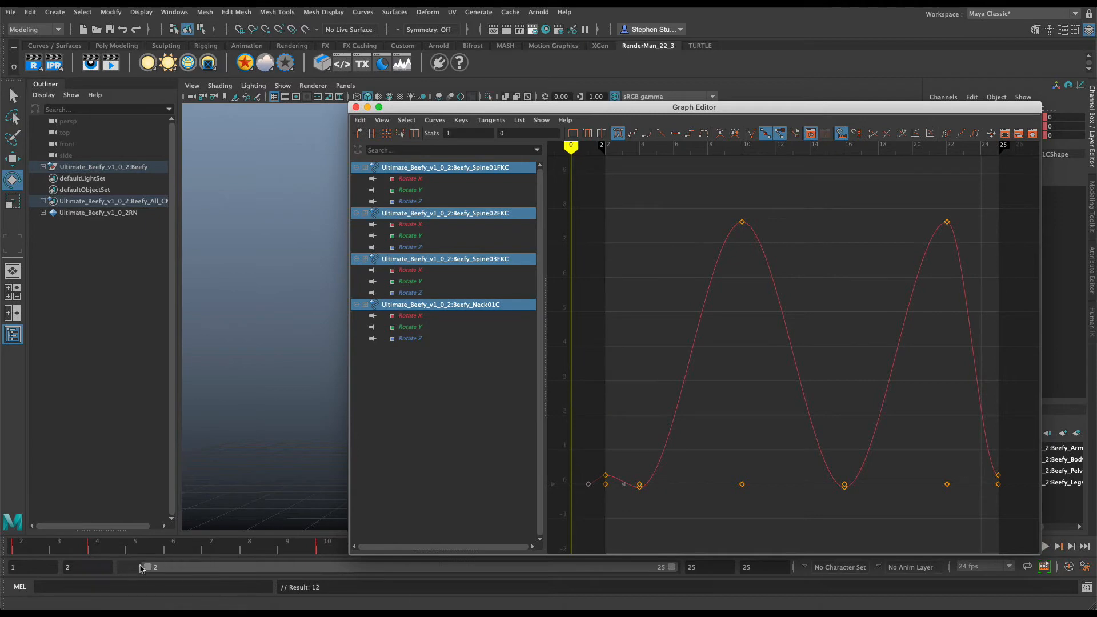
pyautogui.moveTo(147, 569); pyautogui.dragTo(125, 568)
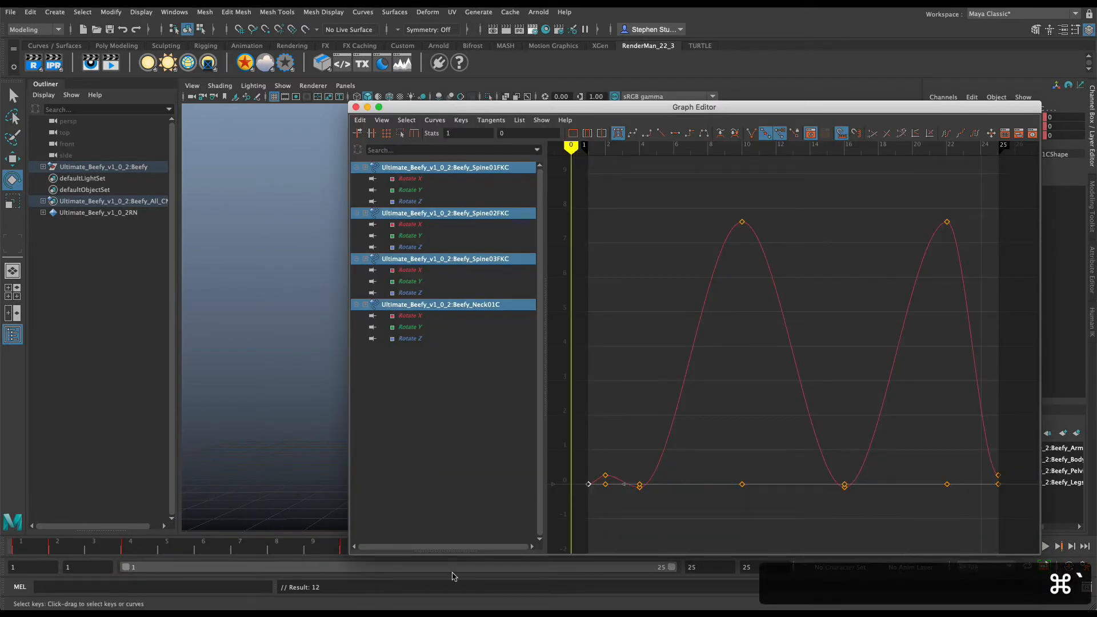
# Copy the spine and neck pose from frame 25 to frame 1, key it, and delete the keys at frame 2
pyautogui.click(71, 551)
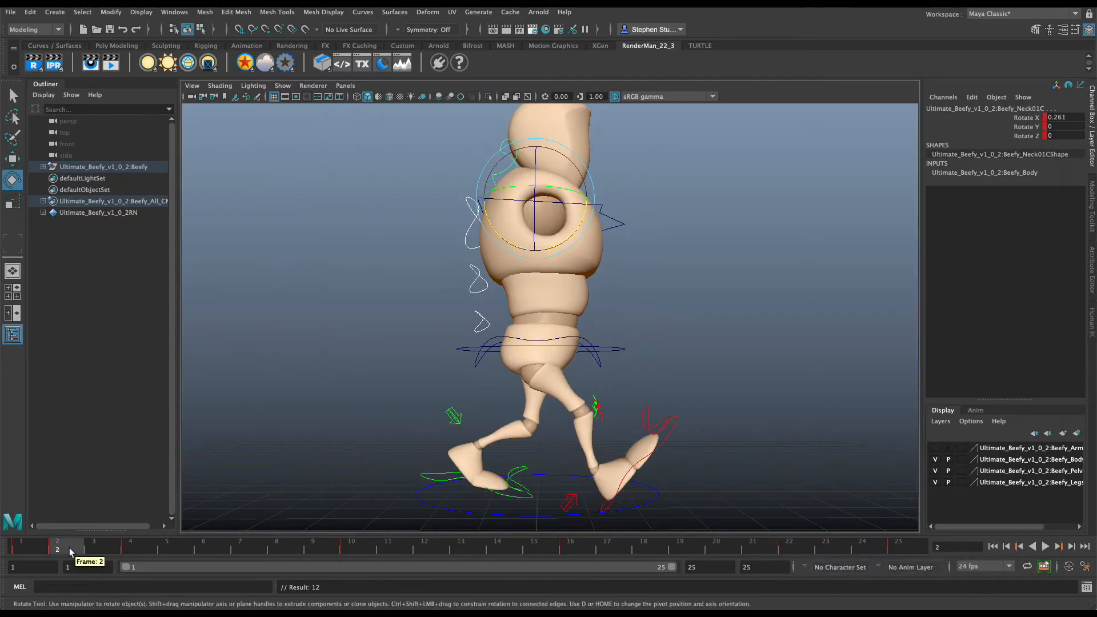
pyautogui.click(906, 547)
pyautogui.moveTo(919, 546)
pyautogui.mouseDown()
pyautogui.moveTo(656, 530)
pyautogui.moveTo(35, 522)
pyautogui.mouseUp()
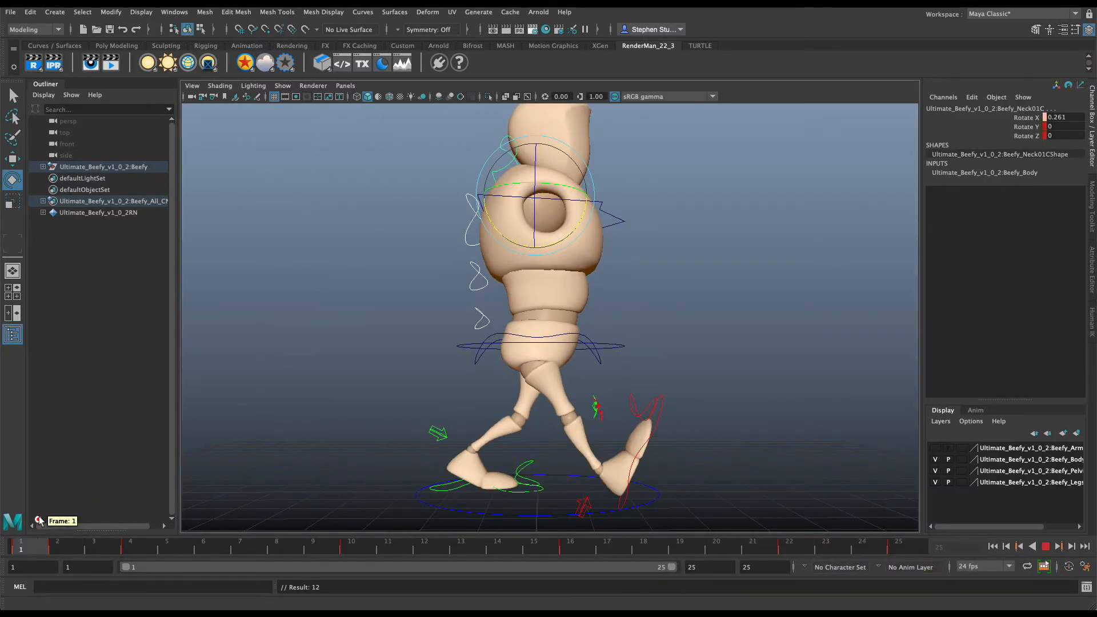
pyautogui.click(57, 547)
pyautogui.rightClick(63, 548)
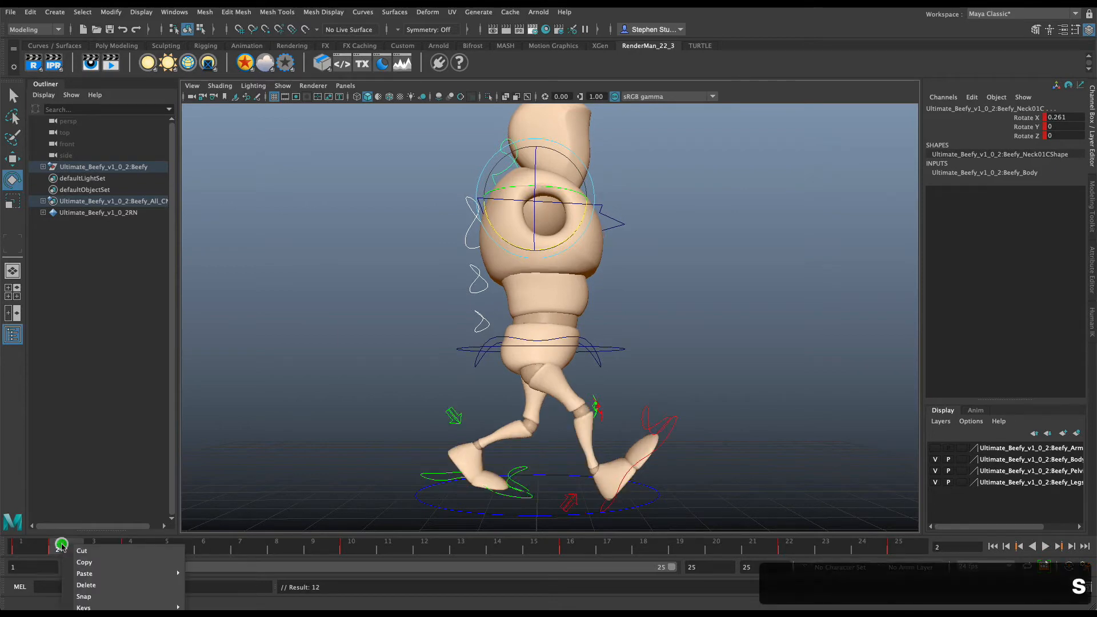
pyautogui.click(86, 584)
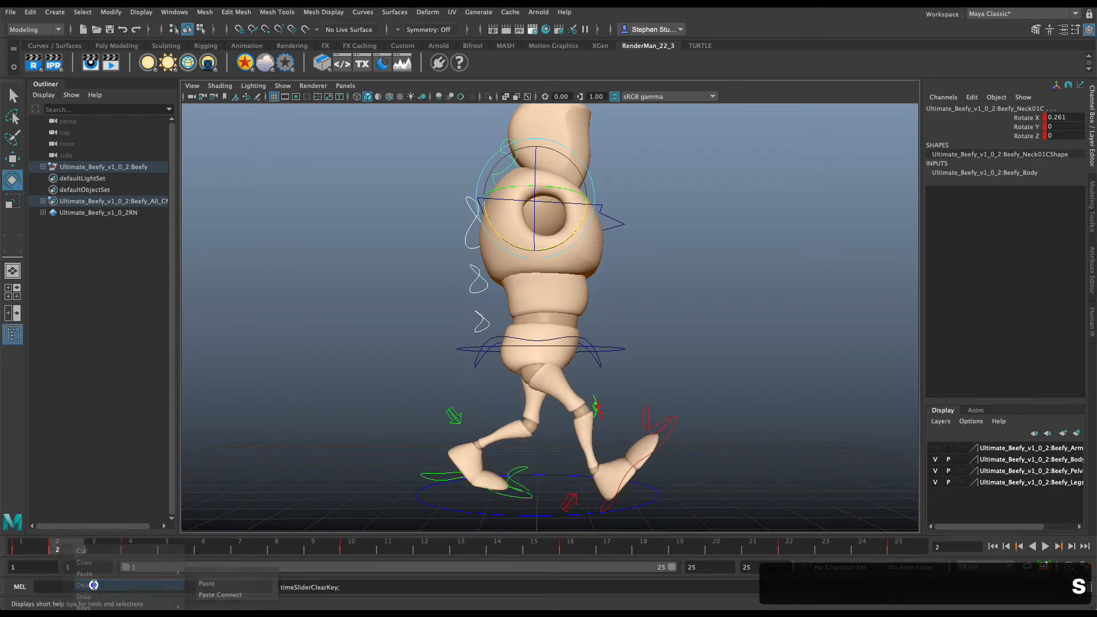
pyautogui.click(31, 548)
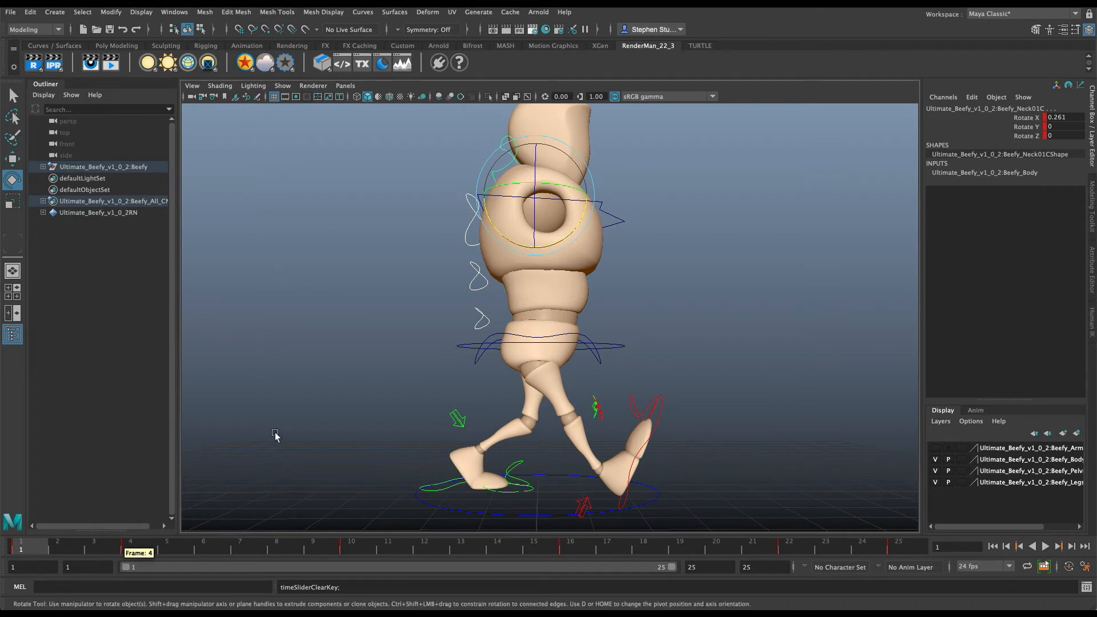
# Copy the halfway spine and neck pose from frame 13 to frames 1 and 25 and key it on both
pyautogui.press('super+grave')
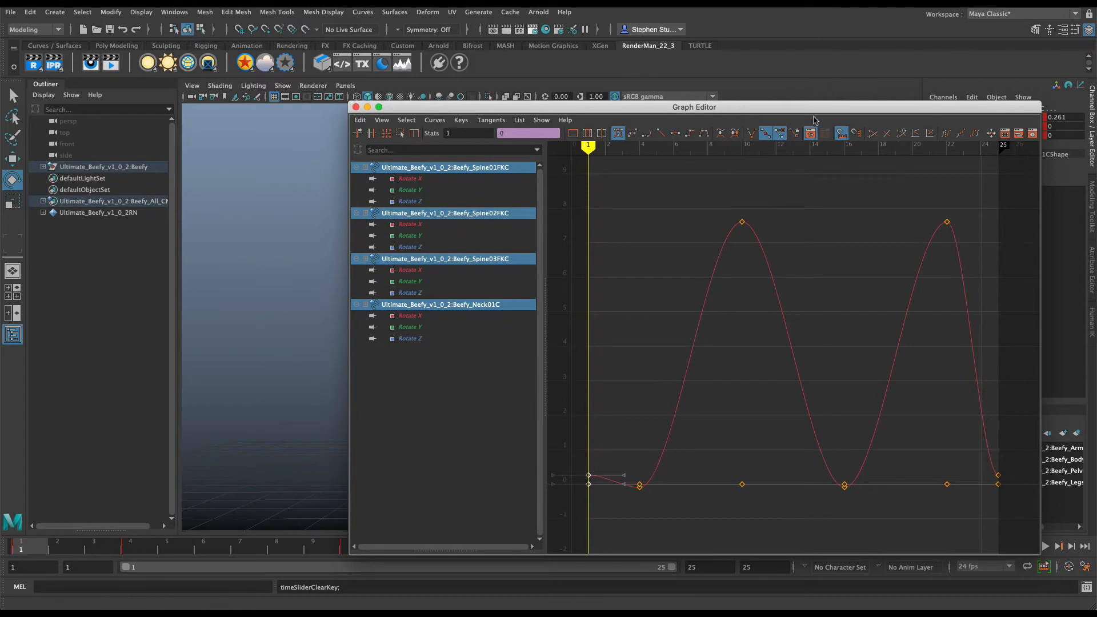
pyautogui.moveTo(826, 153); pyautogui.dragTo(803, 155)
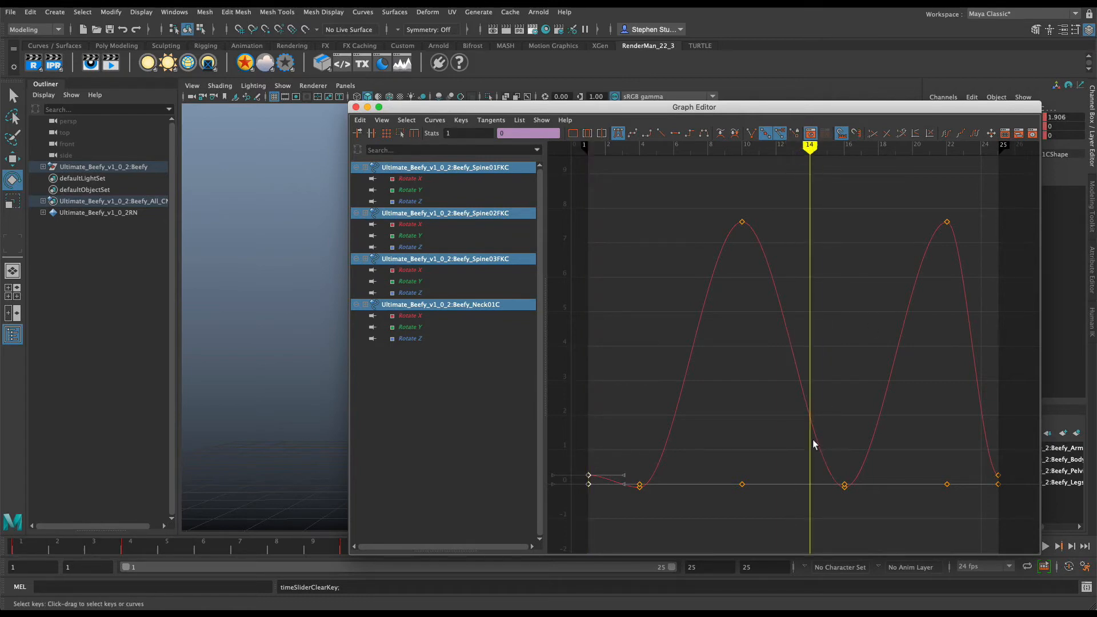
pyautogui.click(204, 547)
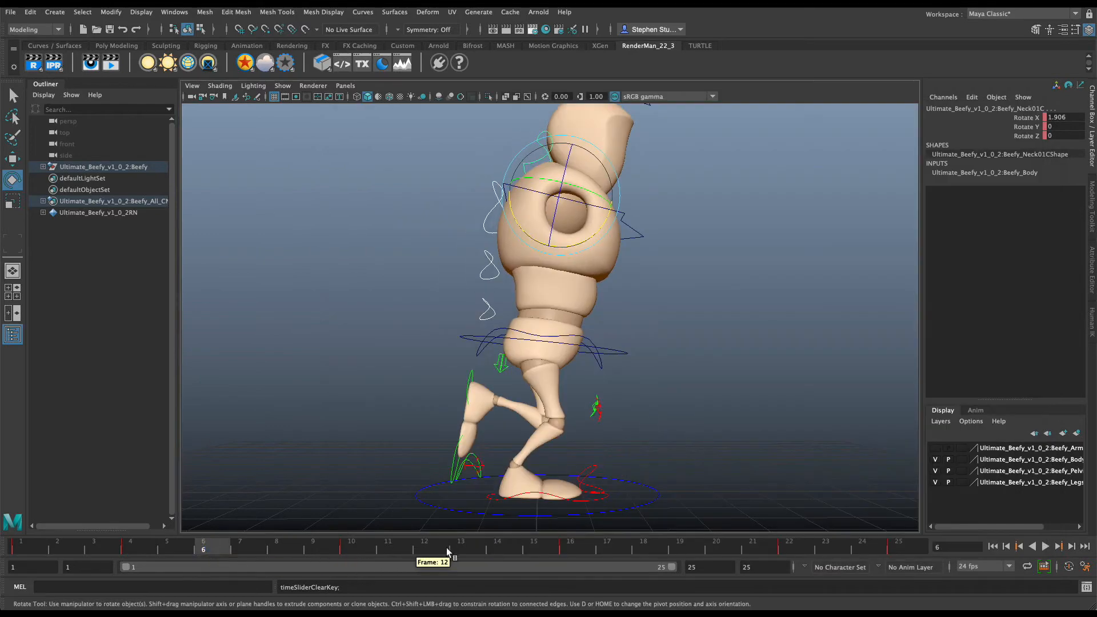
pyautogui.click(455, 550)
pyautogui.moveTo(472, 554); pyautogui.dragTo(921, 550)
pyautogui.press('super+grave')
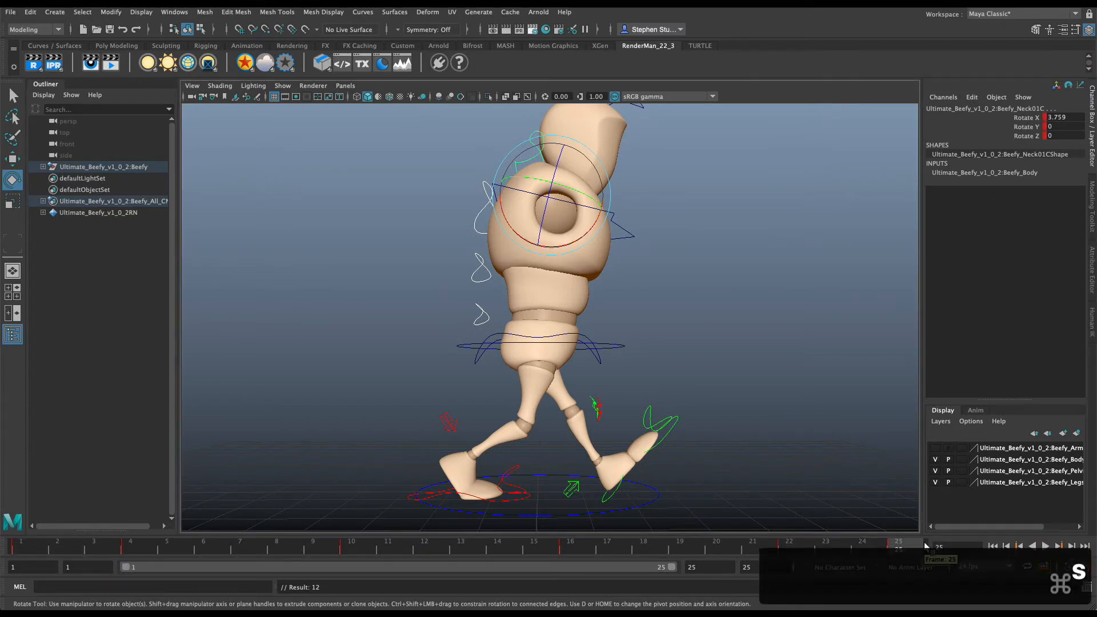
# Apply spline tangents to the Rotate X keys at frames 1 and 25, and steepen the tangent at frame 1
pyautogui.press('super+grave')
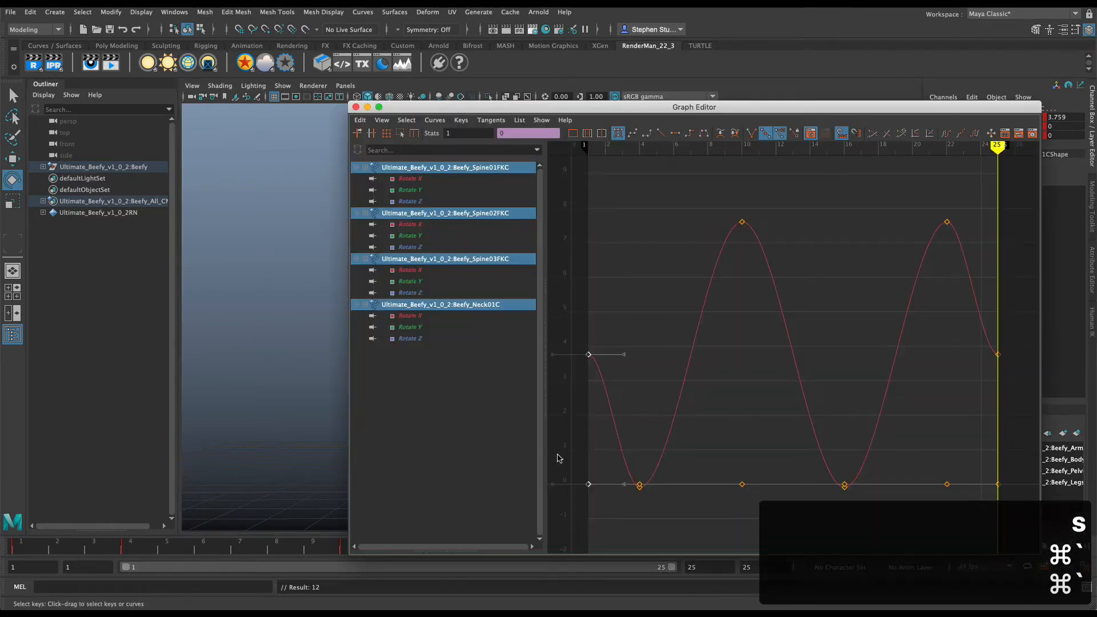
pyautogui.click(970, 381)
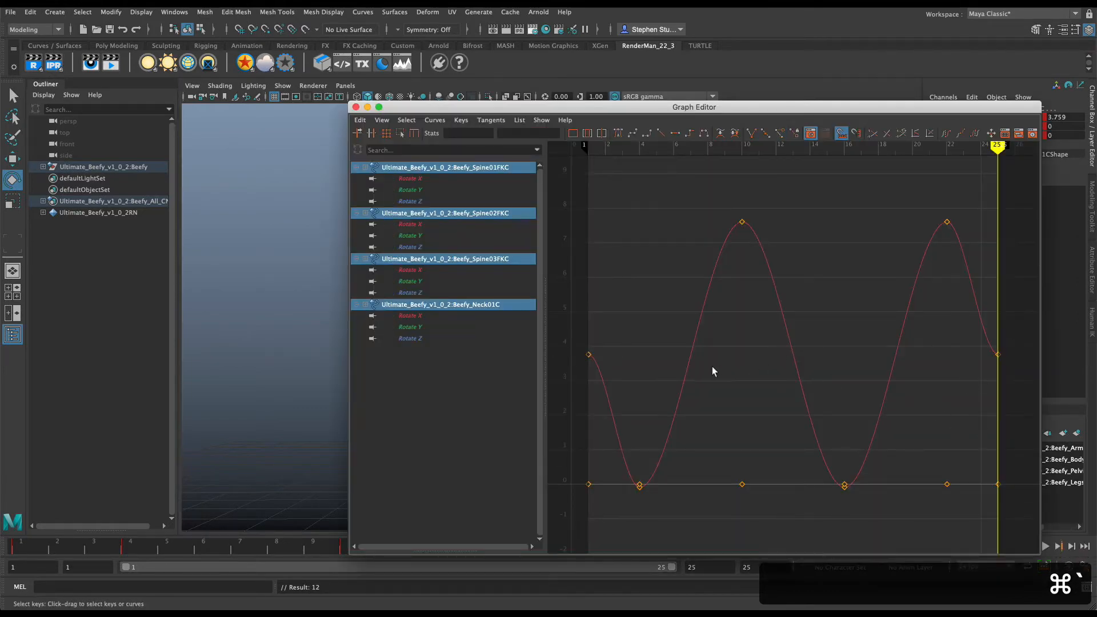
pyautogui.moveTo(1007, 343); pyautogui.dragTo(578, 378)
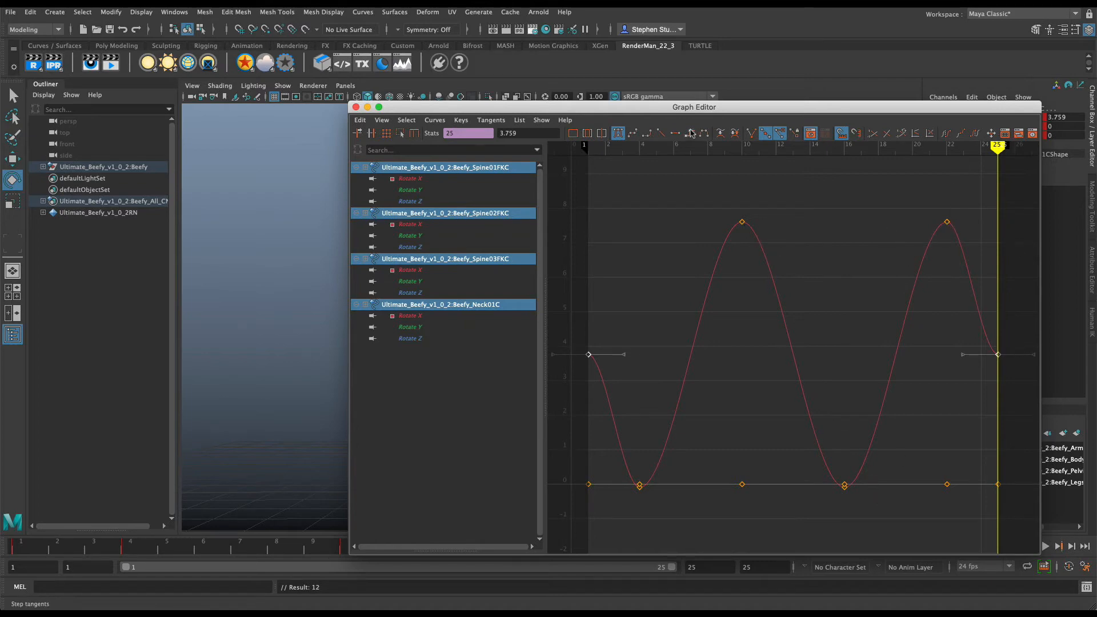
pyautogui.click(632, 133)
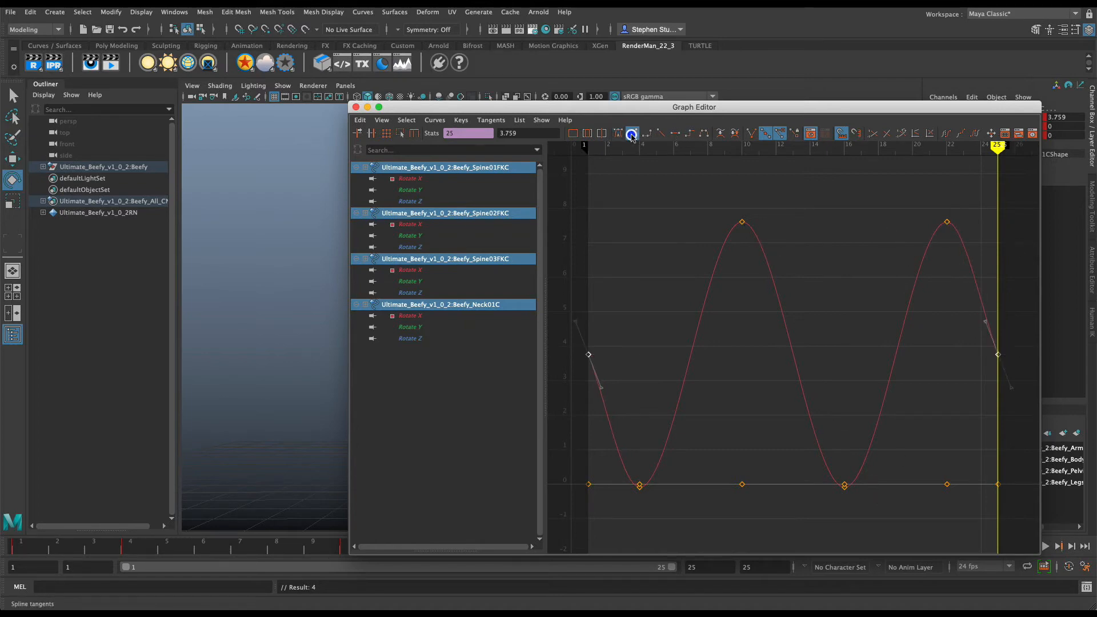
pyautogui.click(959, 394)
pyautogui.moveTo(621, 344); pyautogui.dragTo(598, 389)
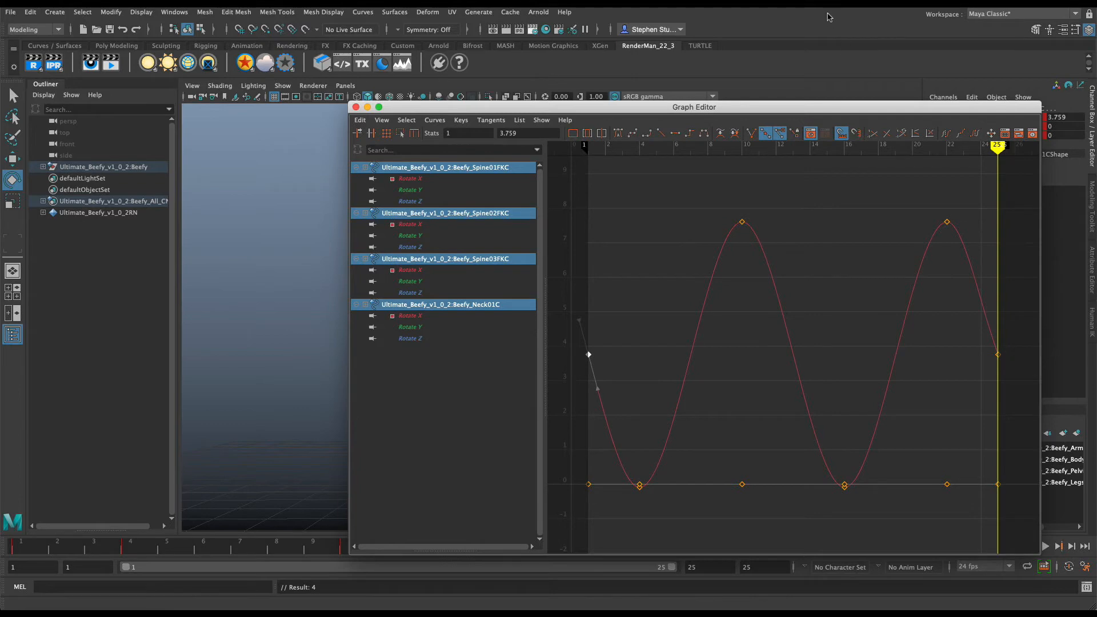
# Play back the walk cycle to check the spine motion from the side
pyautogui.click(823, 57)
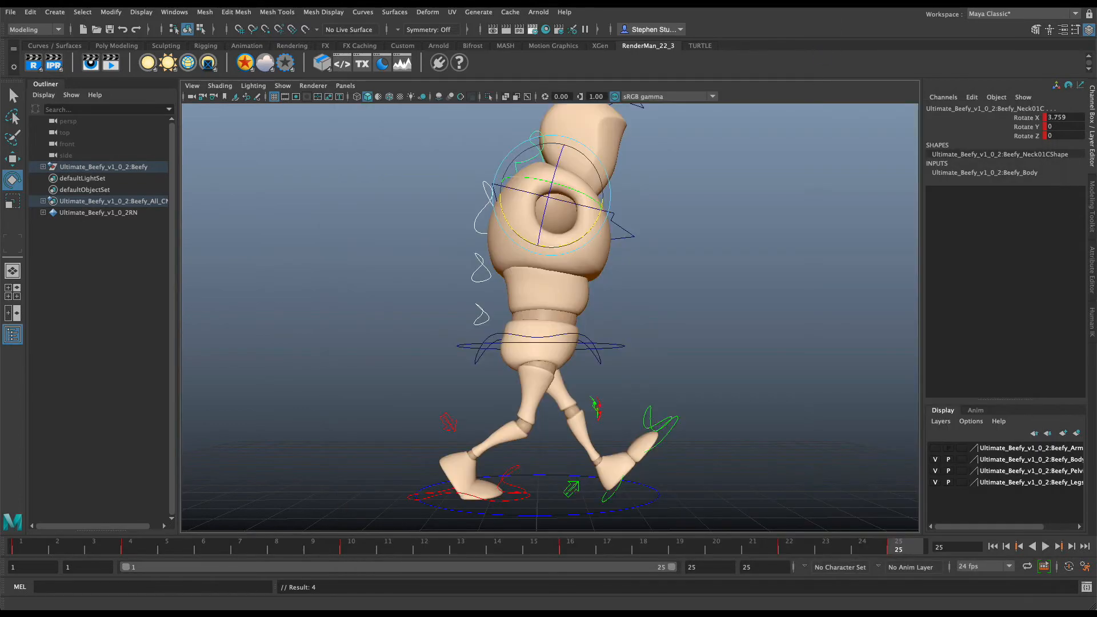
pyautogui.click(1046, 547)
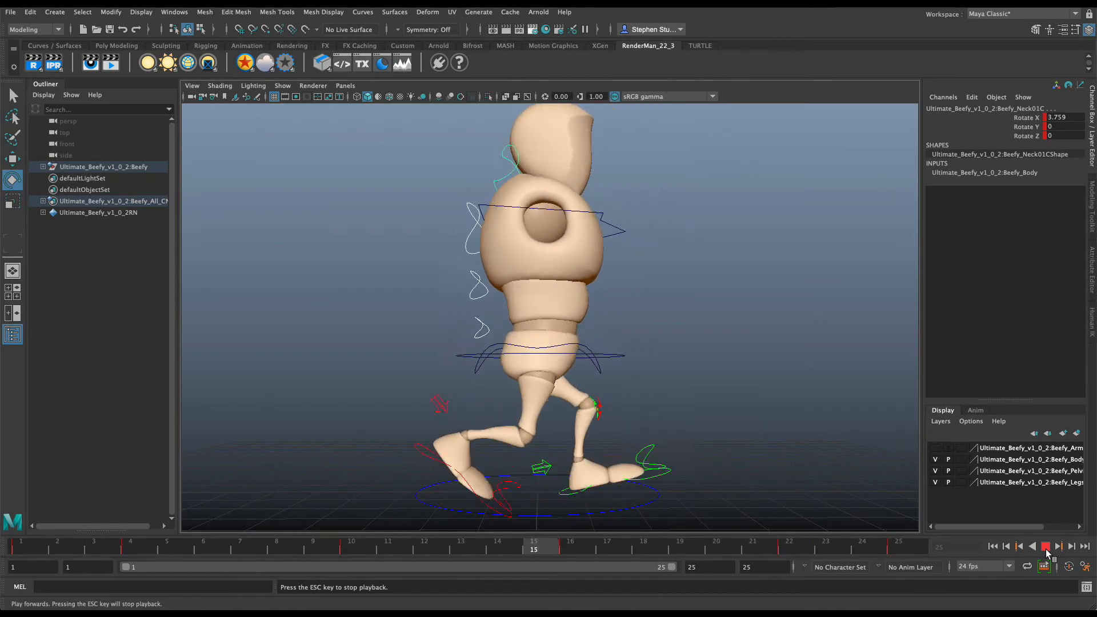
pyautogui.click(1046, 547)
# Examine the Rotate X curves of the three spine controls and the neck control one by one in the Graph Editor
pyautogui.press('super+grave')
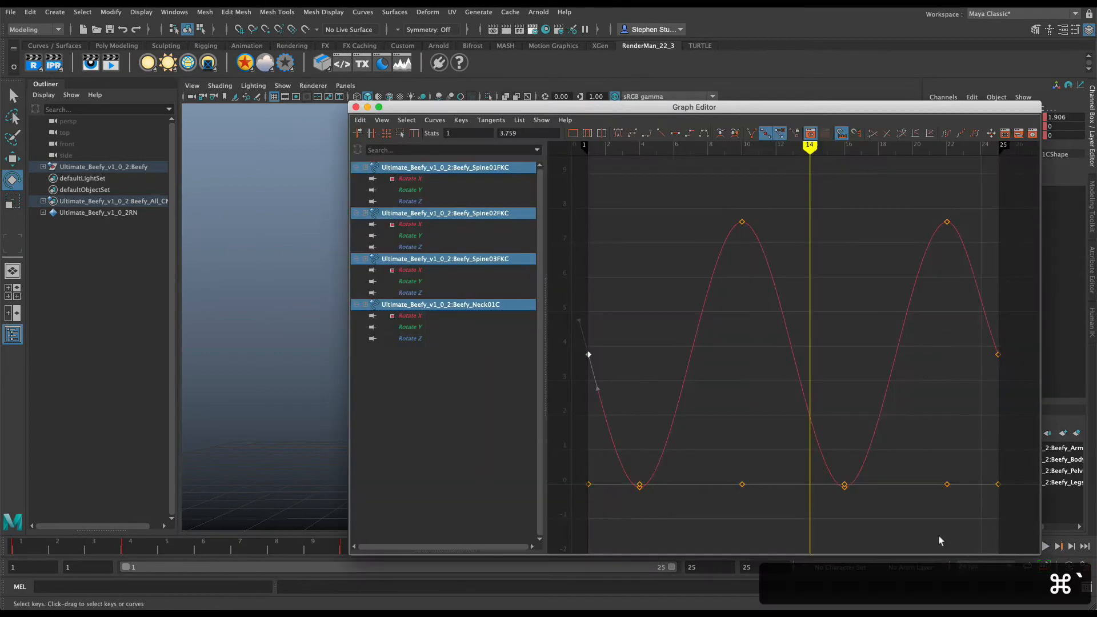
pyautogui.click(440, 179)
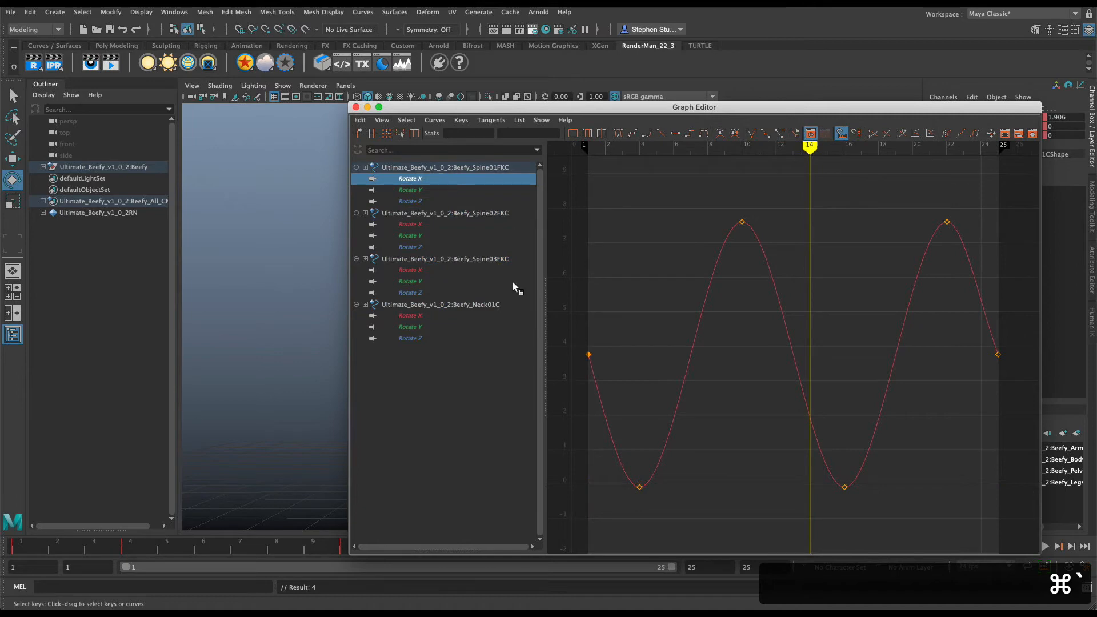
pyautogui.click(443, 224)
pyautogui.click(435, 270)
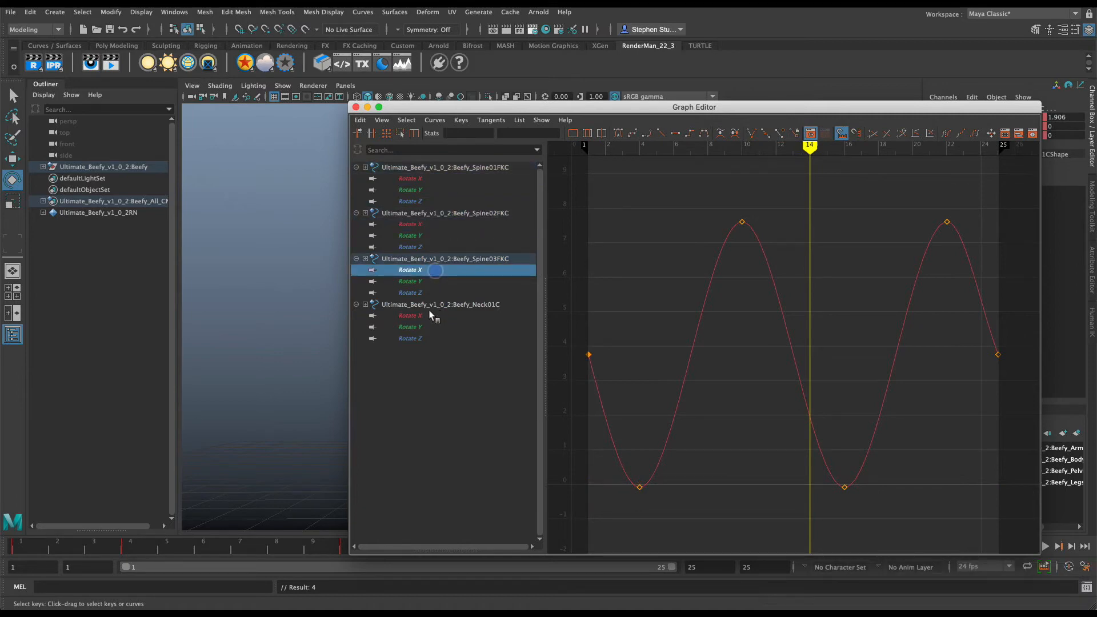
pyautogui.click(429, 315)
pyautogui.click(749, 69)
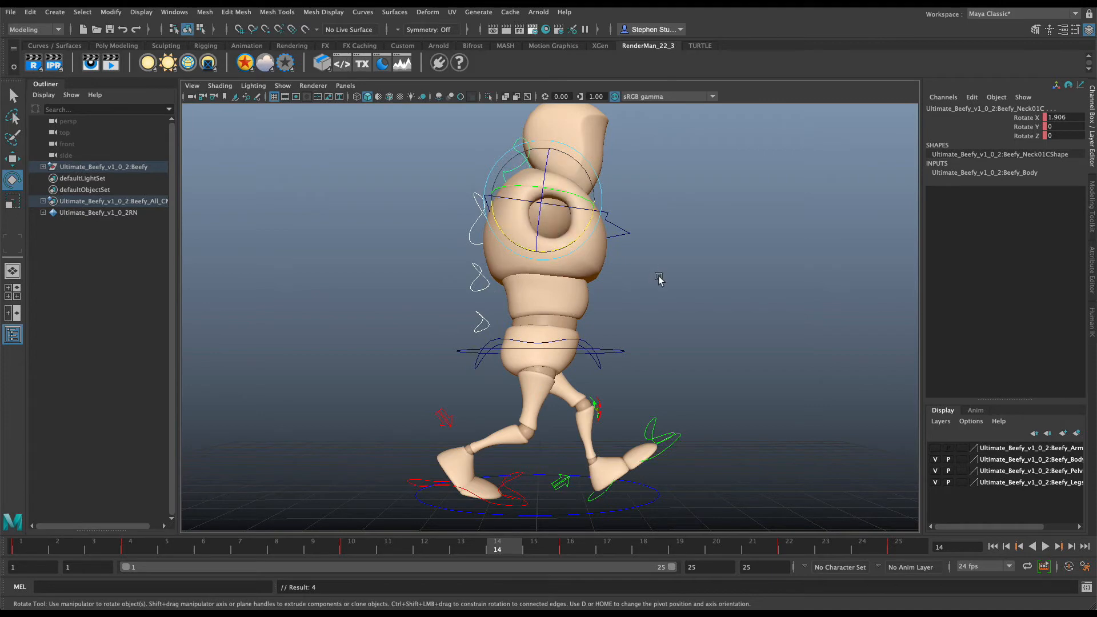
pyautogui.press('super+grave')
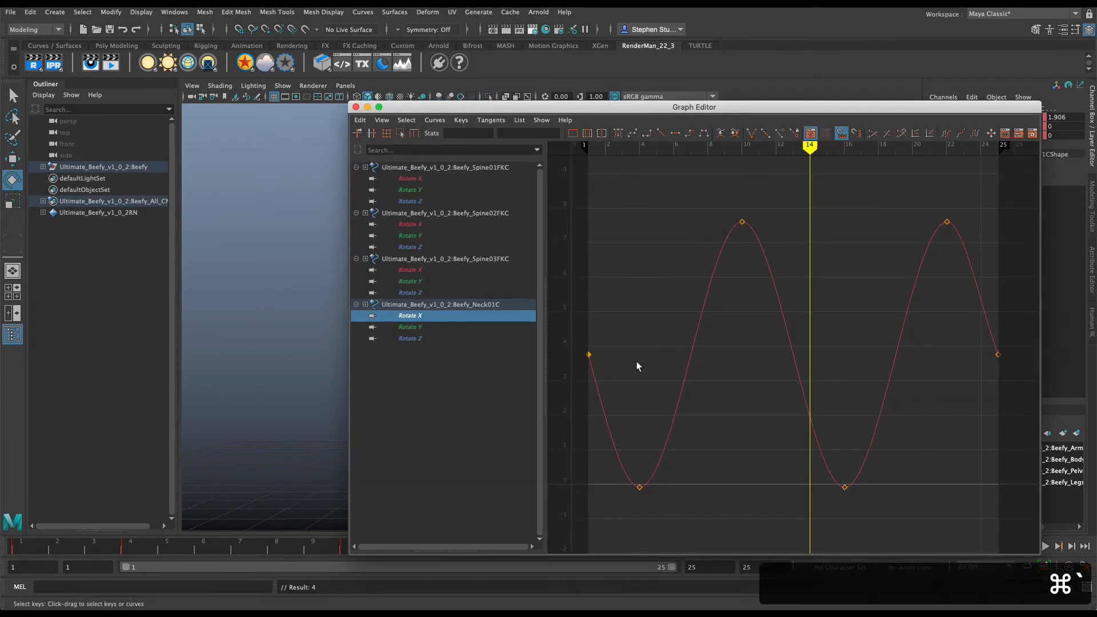
pyautogui.press('super+grave')
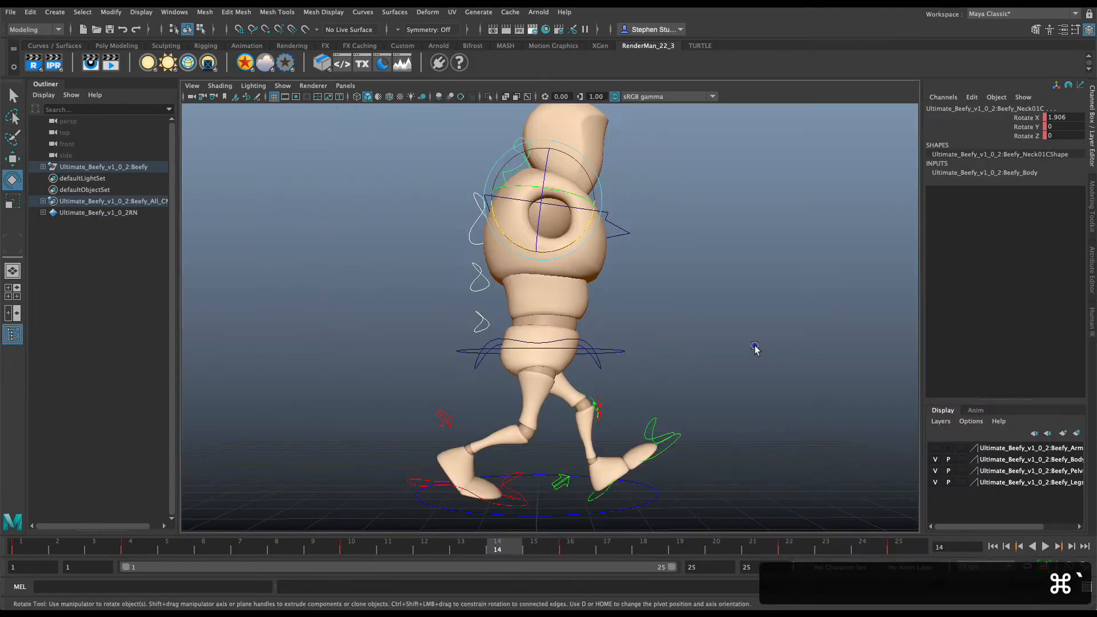
# Reselect the three spine controls and the neck control, and view the lowest spine control's Rotate X curve
pyautogui.click(755, 349)
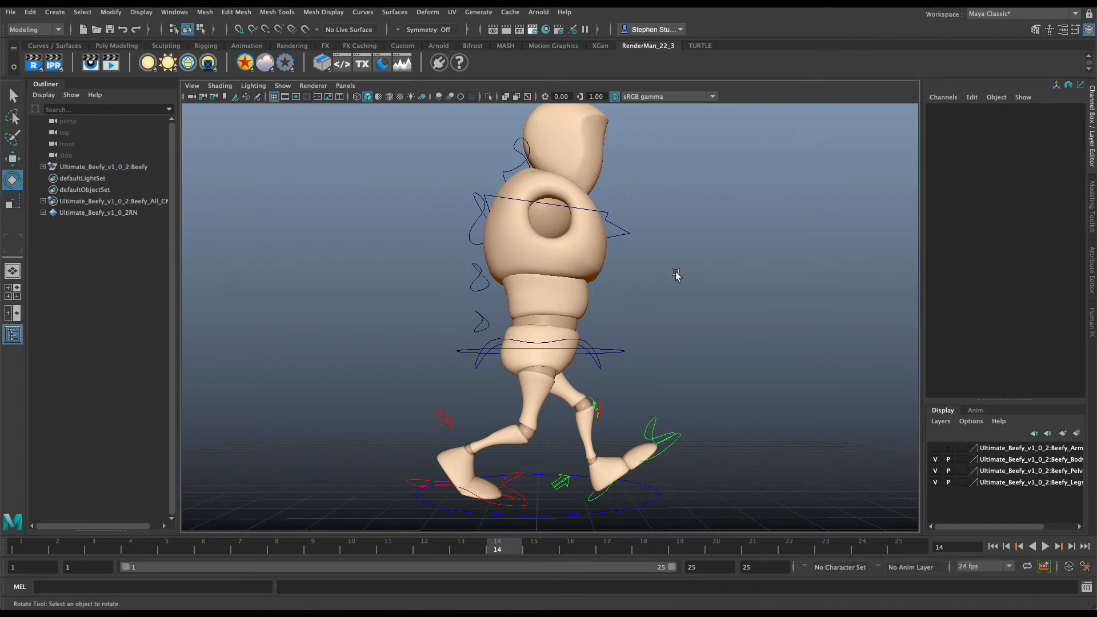
pyautogui.press('super+grave')
pyautogui.press('super+grave')
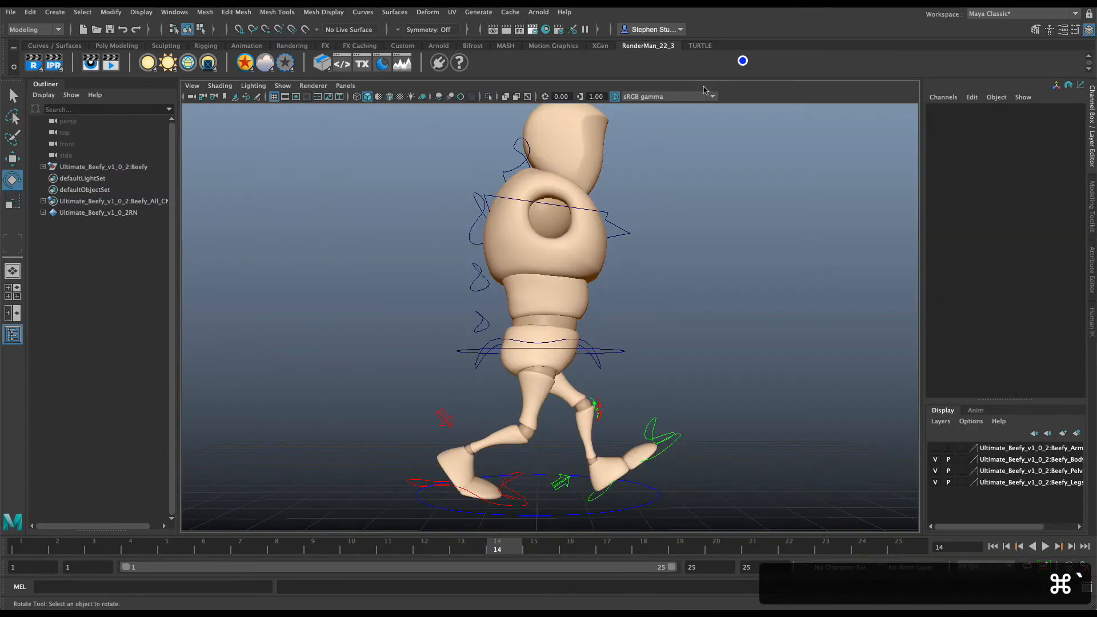
pyautogui.click(472, 238)
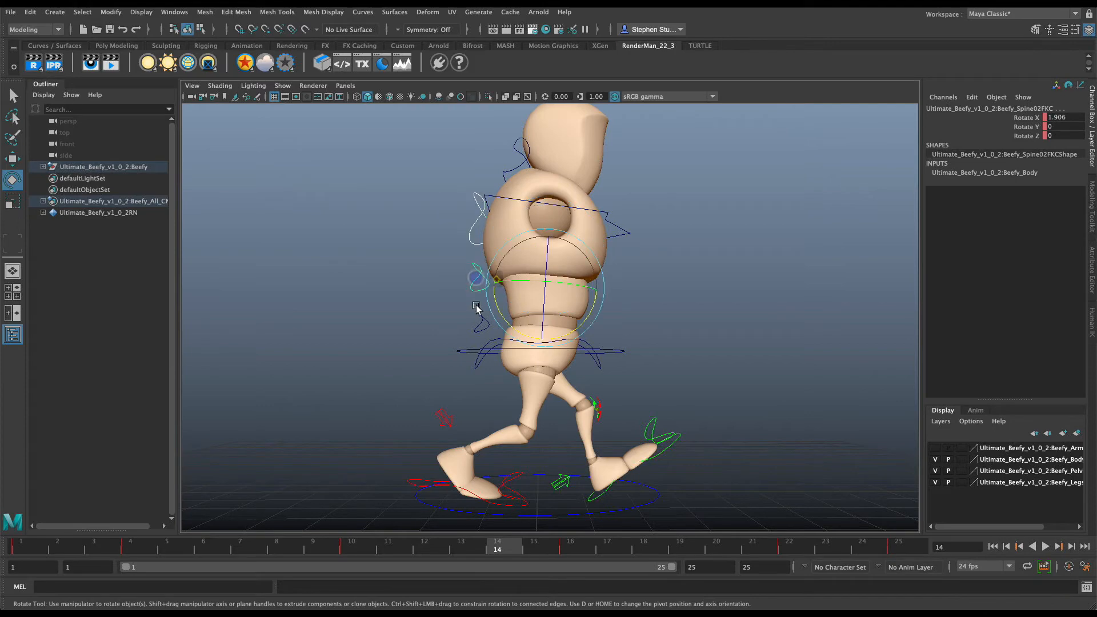
pyautogui.click(521, 165)
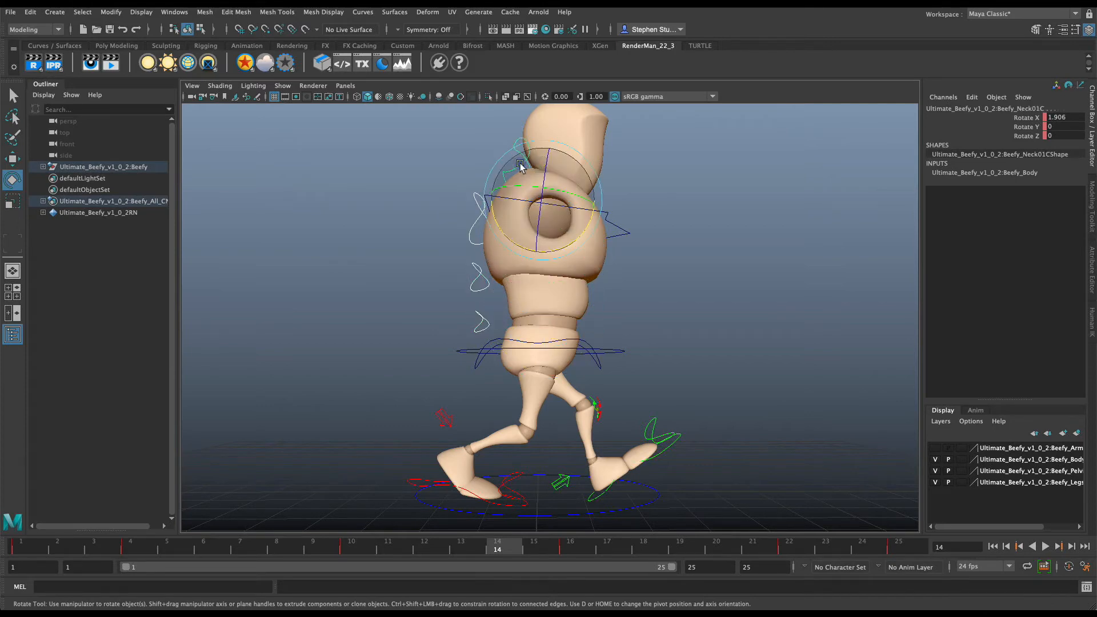
pyautogui.press('super+grave')
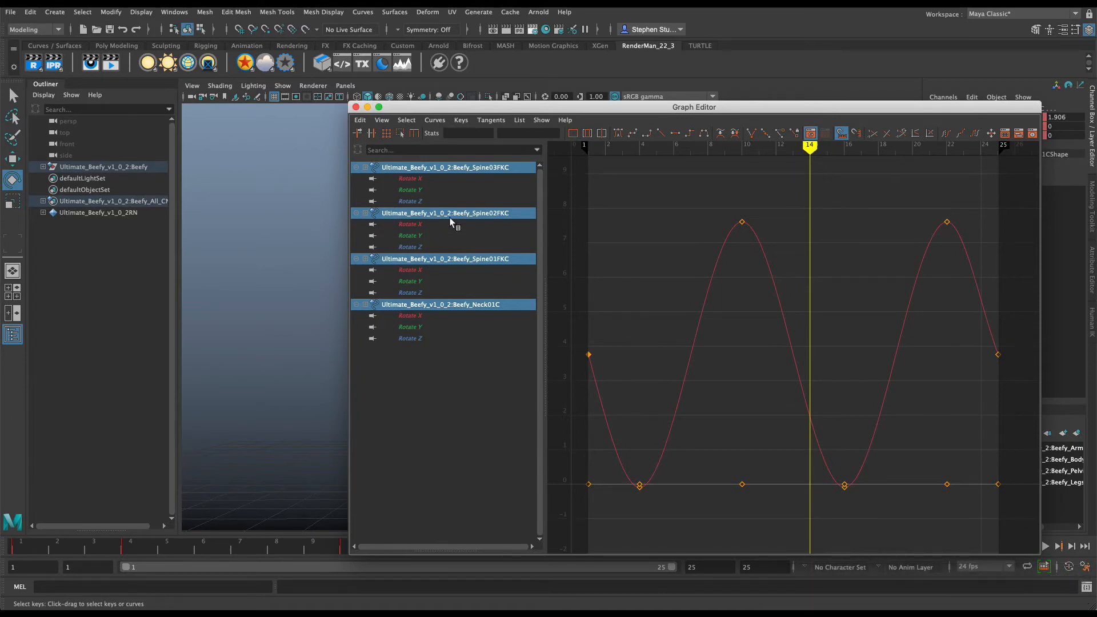
pyautogui.click(410, 270)
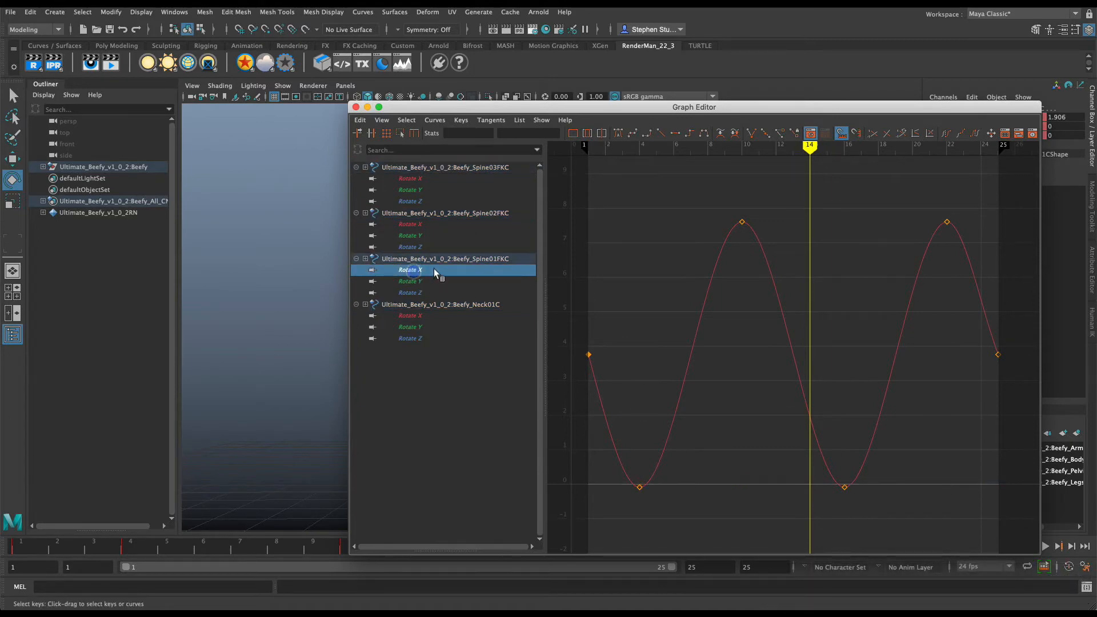
pyautogui.click(749, 50)
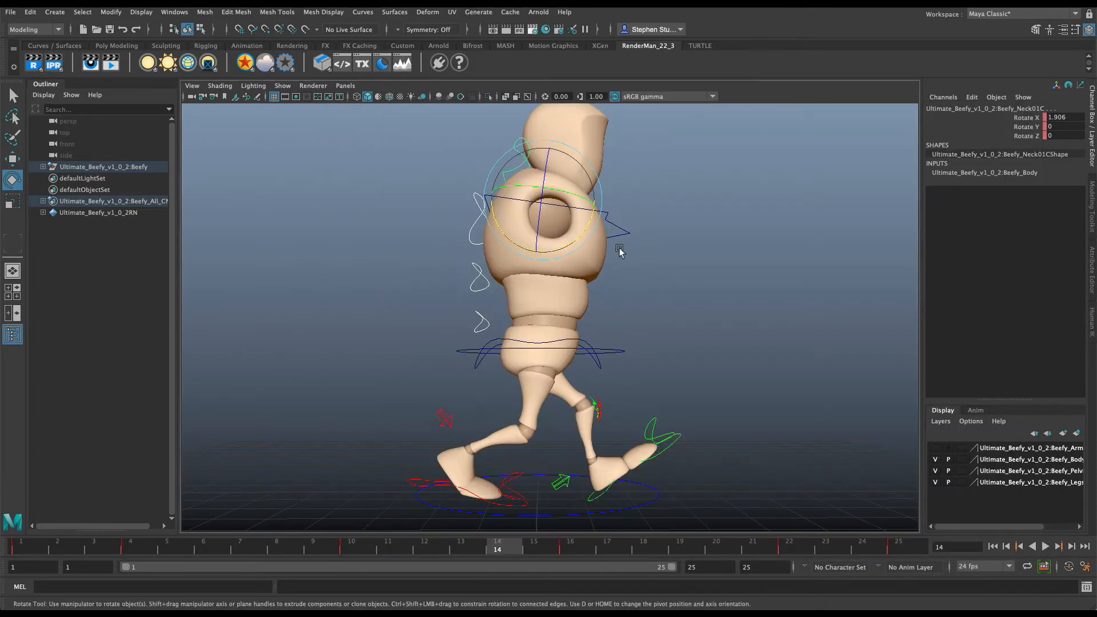
# Play back the walk cycle from the front of the character
pyautogui.keyDown('alt'); pyautogui.moveTo(717, 320); pyautogui.dragTo(580, 324); pyautogui.keyUp('alt')
pyautogui.click(1046, 547)
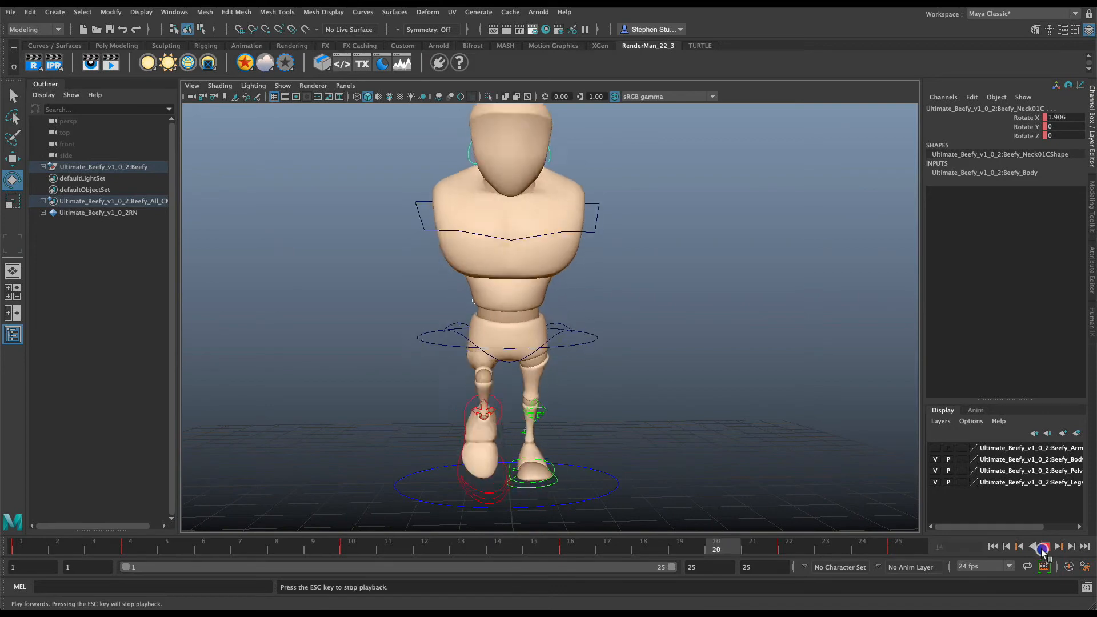
# Play back the walk cycle from the side of the character
pyautogui.click(1045, 547)
pyautogui.keyDown('alt'); pyautogui.moveTo(574, 371); pyautogui.dragTo(708, 367); pyautogui.keyUp('alt')
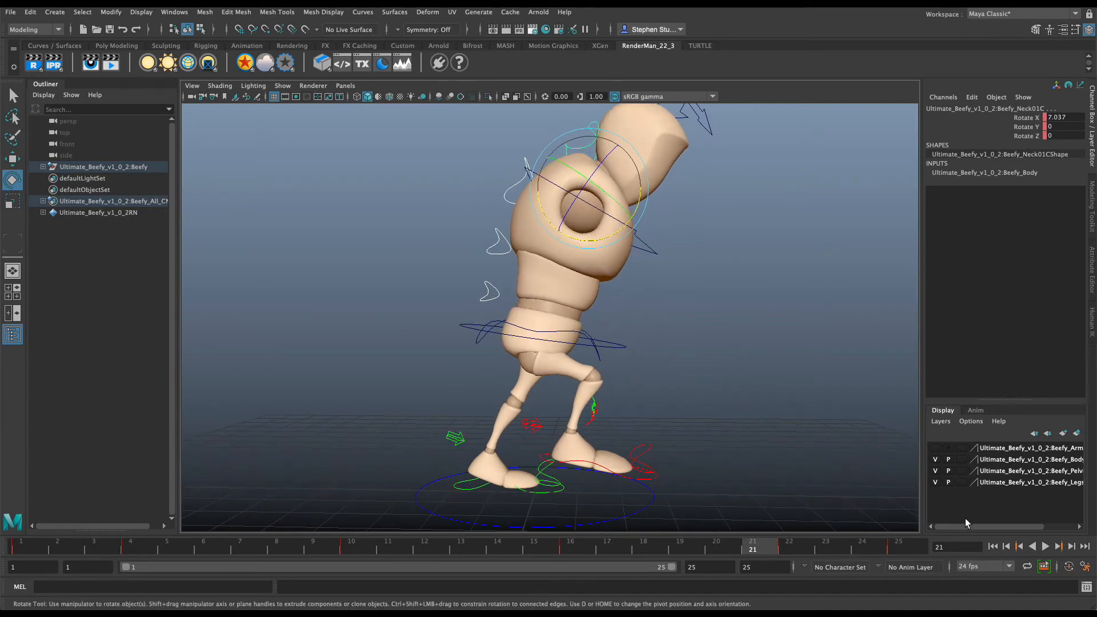
pyautogui.click(1046, 548)
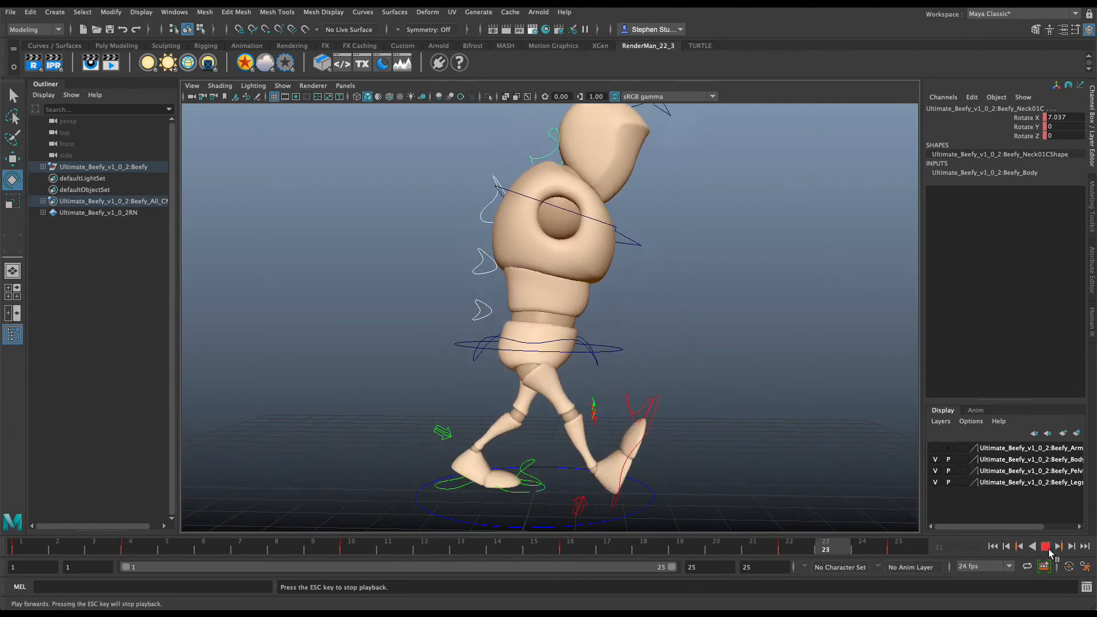
pyautogui.click(1046, 548)
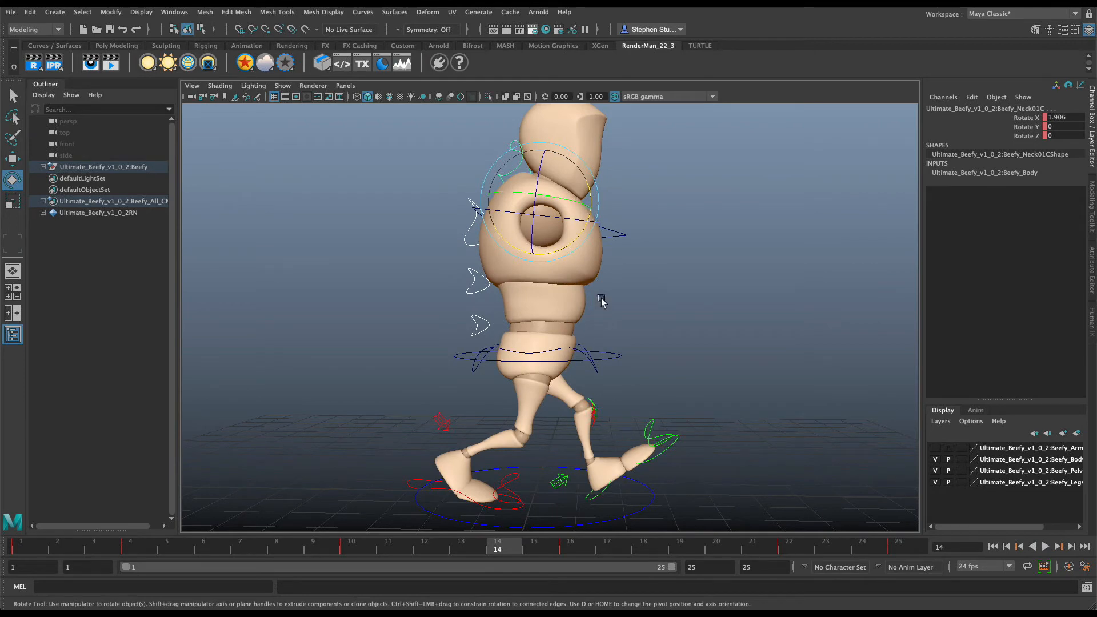
pyautogui.press('super+grave')
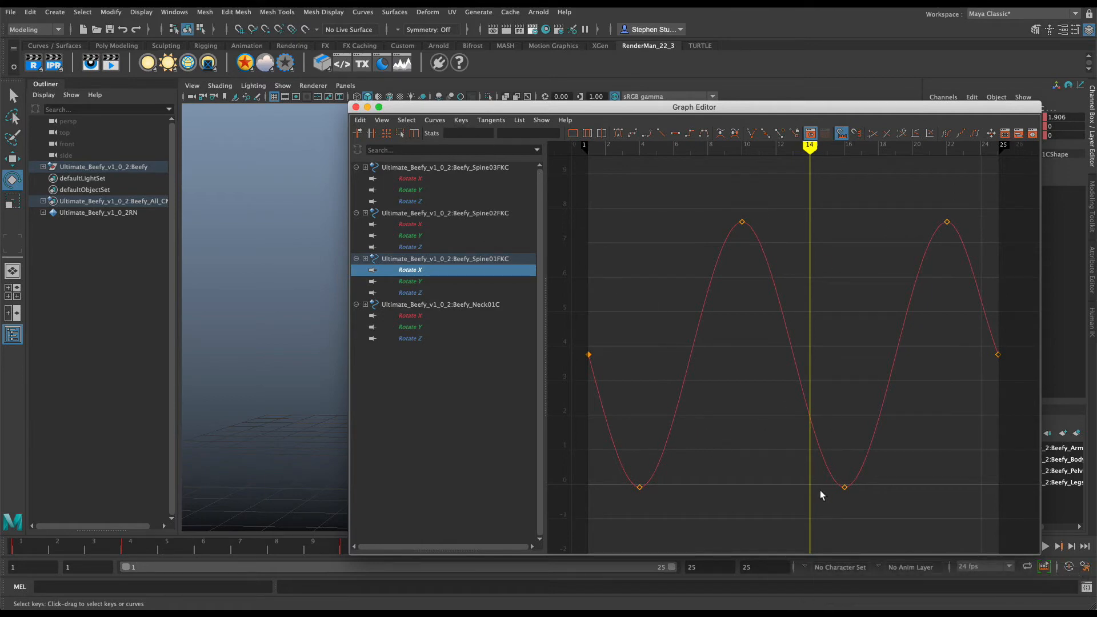
pyautogui.moveTo(1030, 198); pyautogui.dragTo(576, 493)
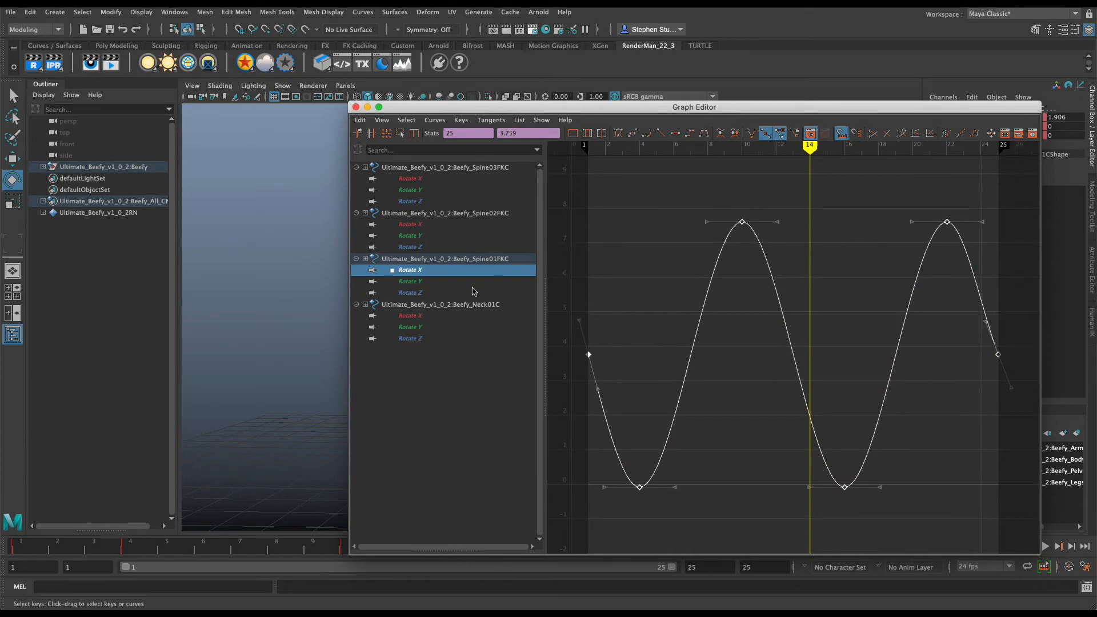
pyautogui.click(448, 446)
pyautogui.click(745, 68)
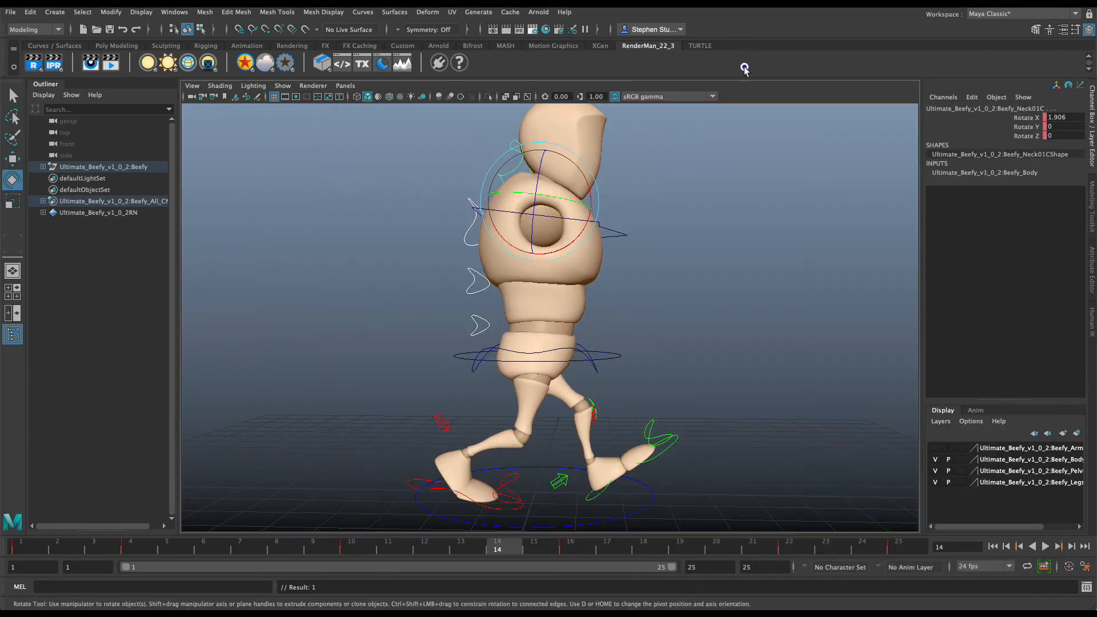
pyautogui.press('super+grave')
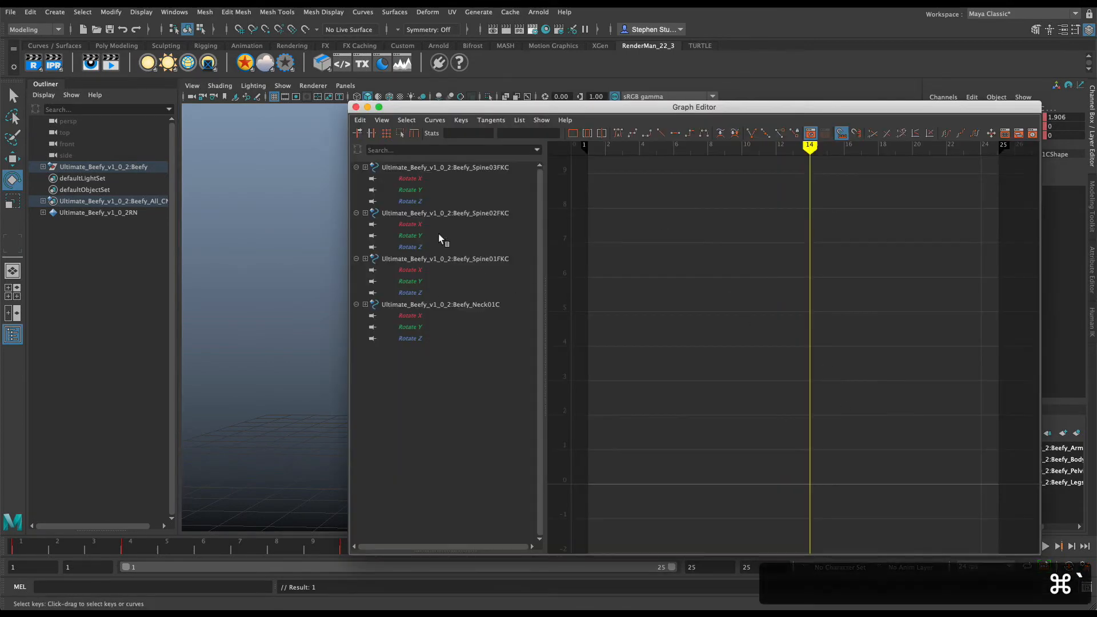
pyautogui.click(825, 61)
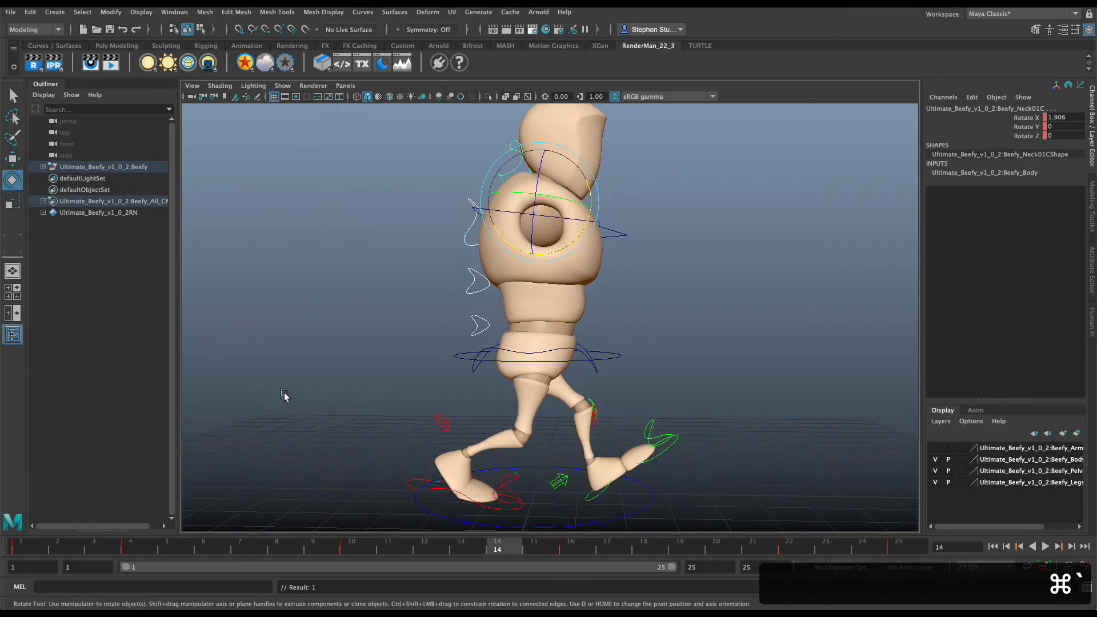
# Clear the selection and select the neck control together with the three spine controls
pyautogui.click(287, 392)
pyautogui.click(516, 165)
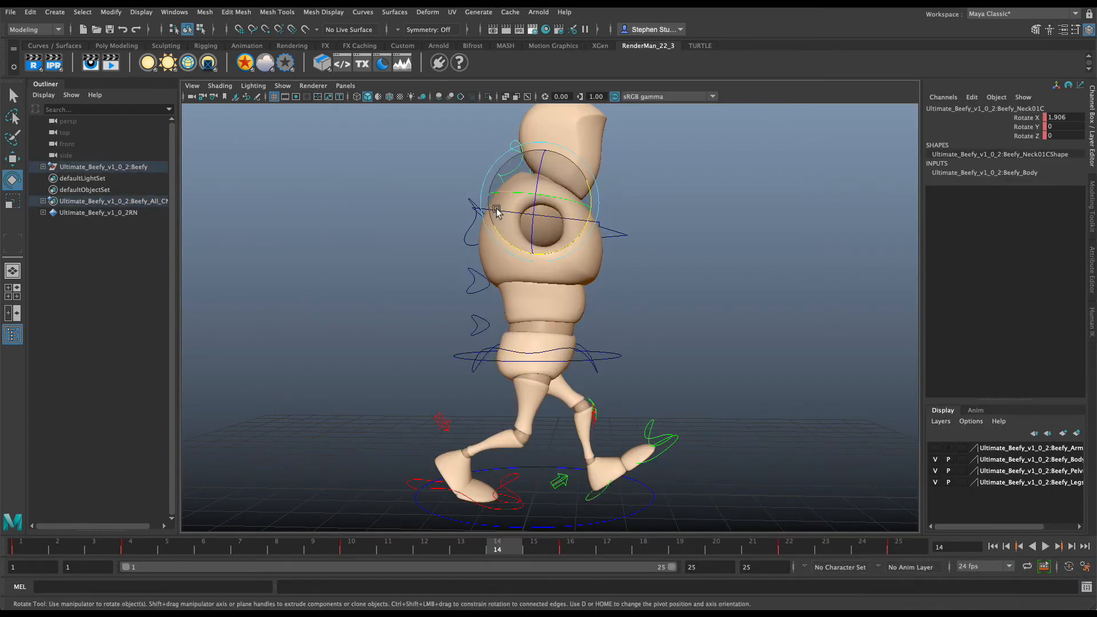
pyautogui.press('q')
pyautogui.keyDown('shift'); pyautogui.click(471, 227); pyautogui.keyUp('shift')
pyautogui.keyDown('shift'); pyautogui.click(478, 281); pyautogui.keyUp('shift')
pyautogui.keyDown('shift'); pyautogui.click(480, 326); pyautogui.keyUp('shift')
# Scale the values of all Rotate X keys of the neck and three spine controls by about 0.48 in the Graph Editor
pyautogui.press('super+grave')
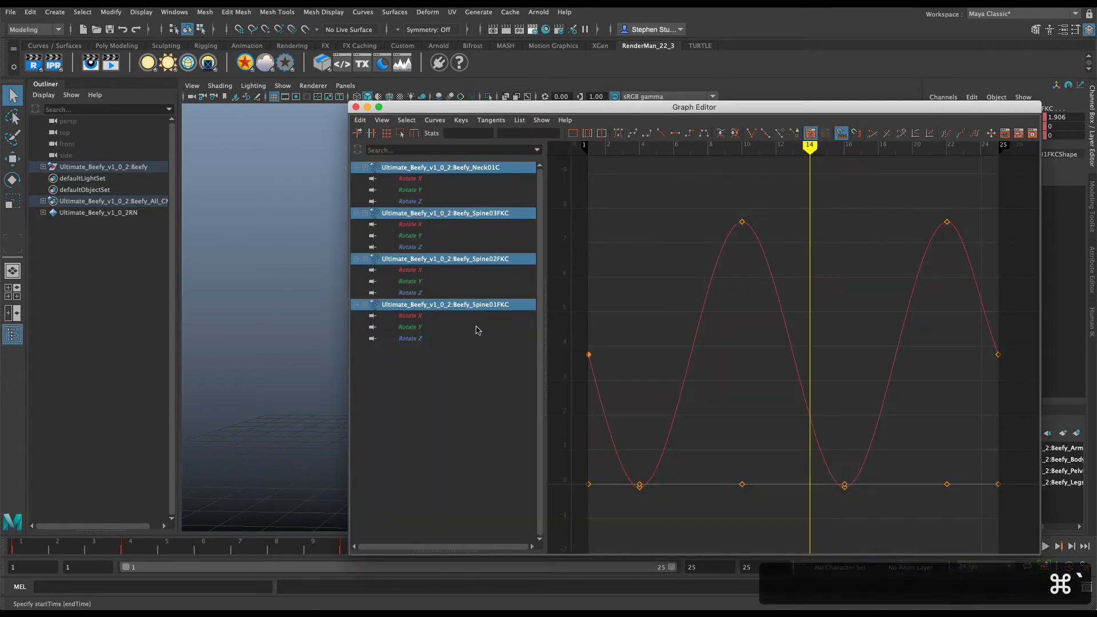
pyautogui.click(428, 176)
pyautogui.keyDown('super'); pyautogui.click(419, 227); pyautogui.keyUp('super')
pyautogui.keyDown('super'); pyautogui.click(426, 269); pyautogui.keyUp('super')
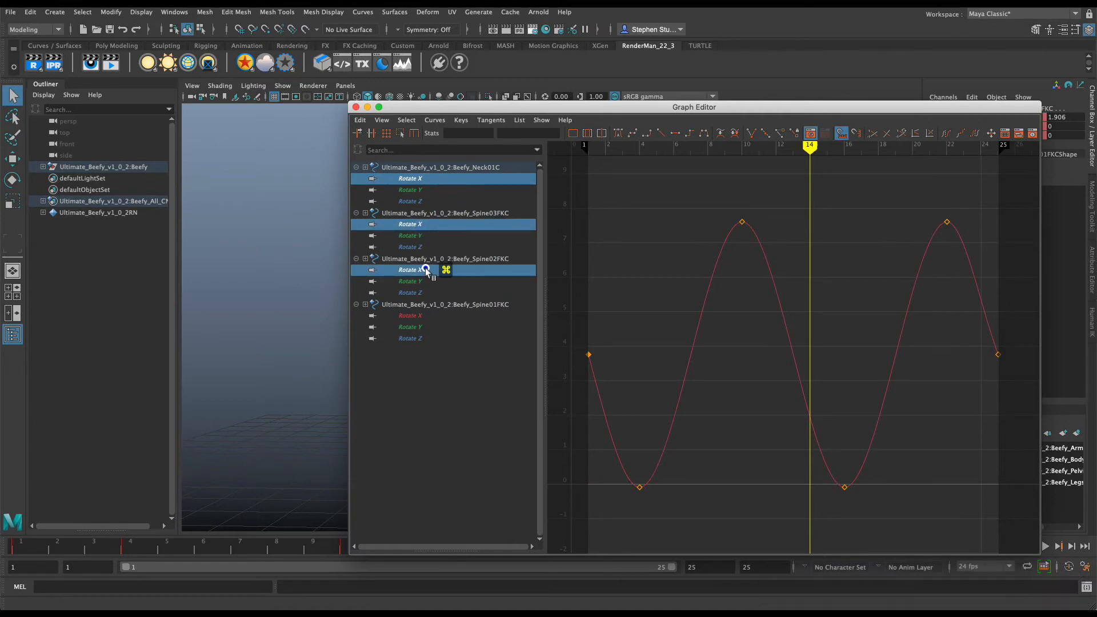
pyautogui.keyDown('super'); pyautogui.click(430, 315); pyautogui.keyUp('super')
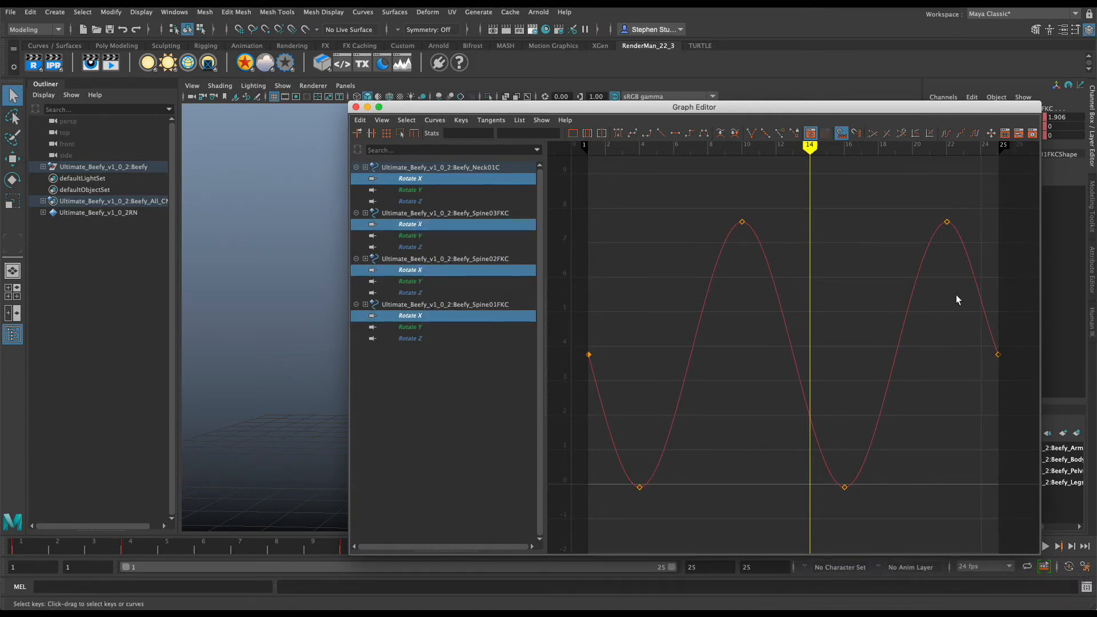
pyautogui.moveTo(1023, 209); pyautogui.dragTo(579, 510)
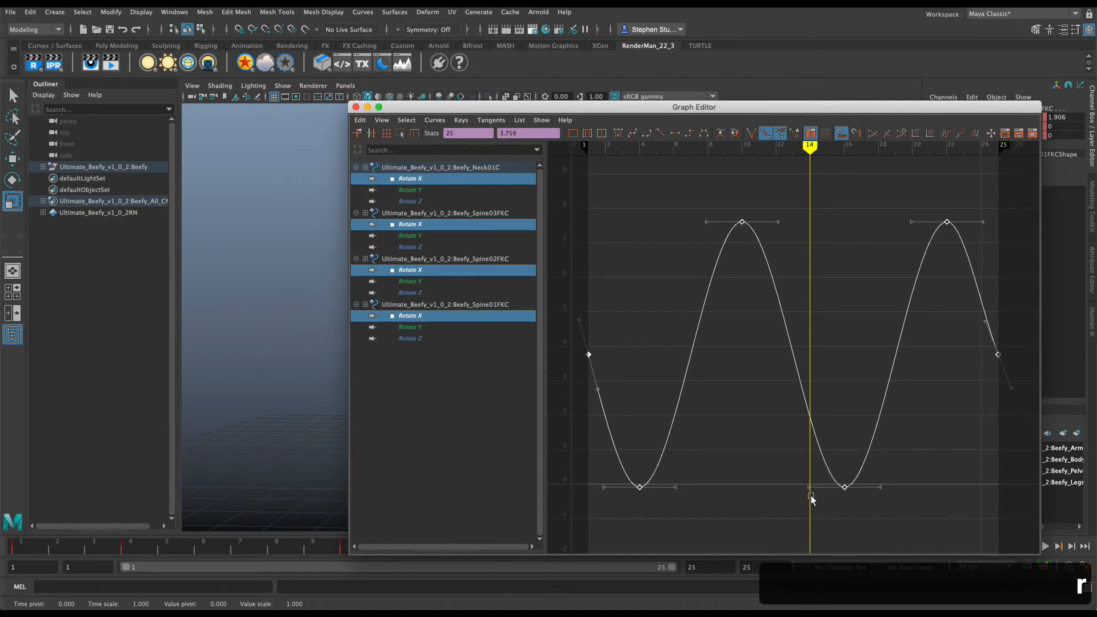
pyautogui.moveTo(822, 477); pyautogui.dragTo(820, 493)
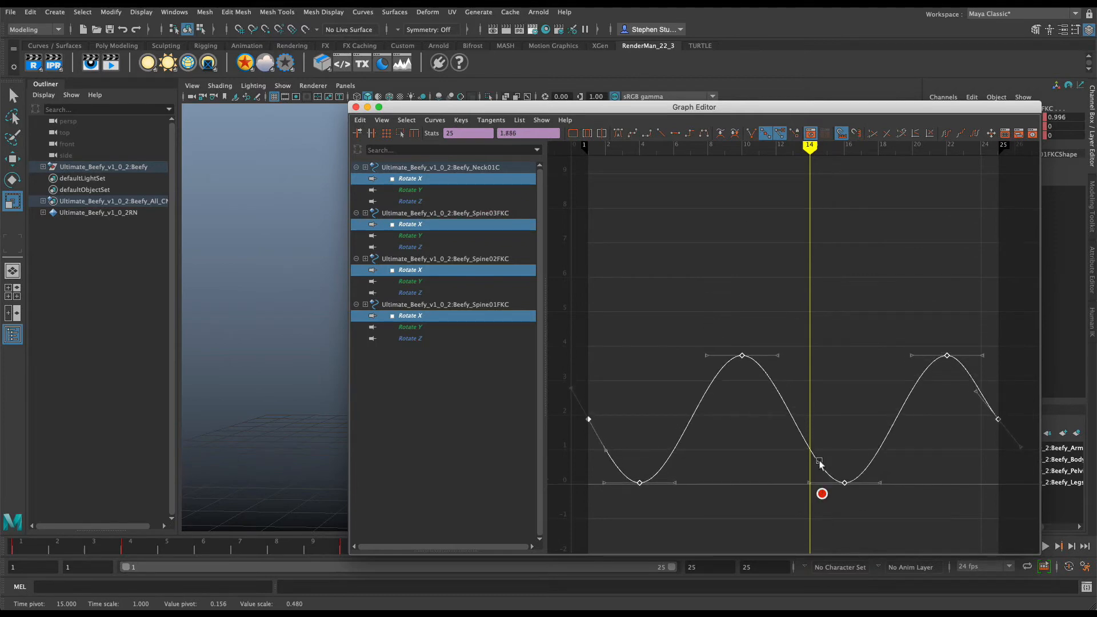
pyautogui.click(714, 84)
# Play back the walk cycle to check the reduced spine rotation from the side, and deselect the controls
pyautogui.click(1046, 547)
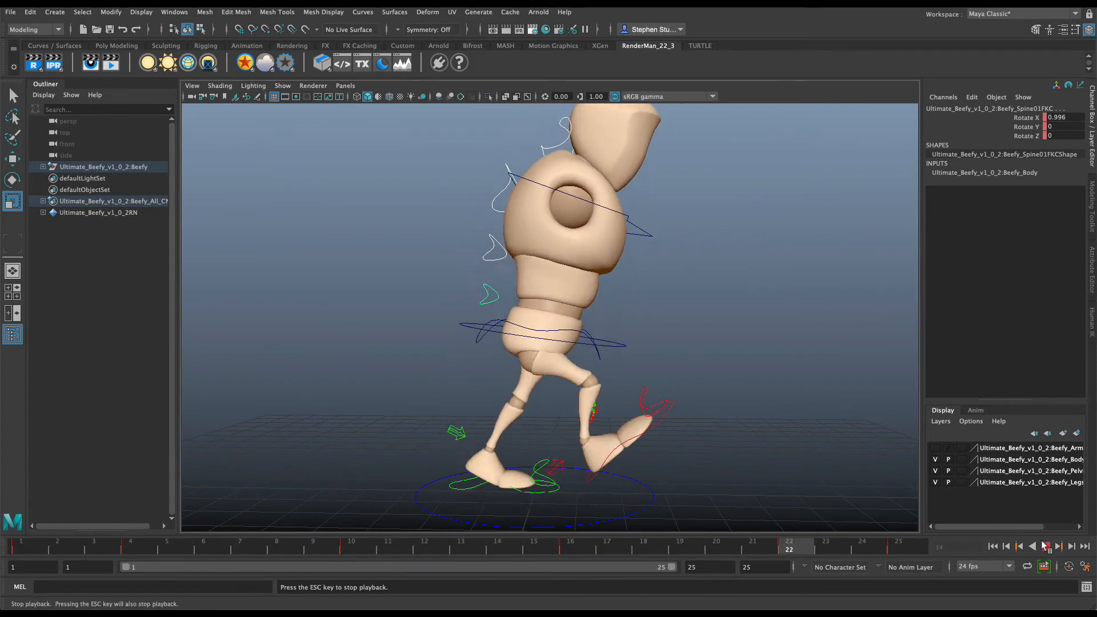
pyautogui.click(1047, 547)
pyautogui.click(681, 252)
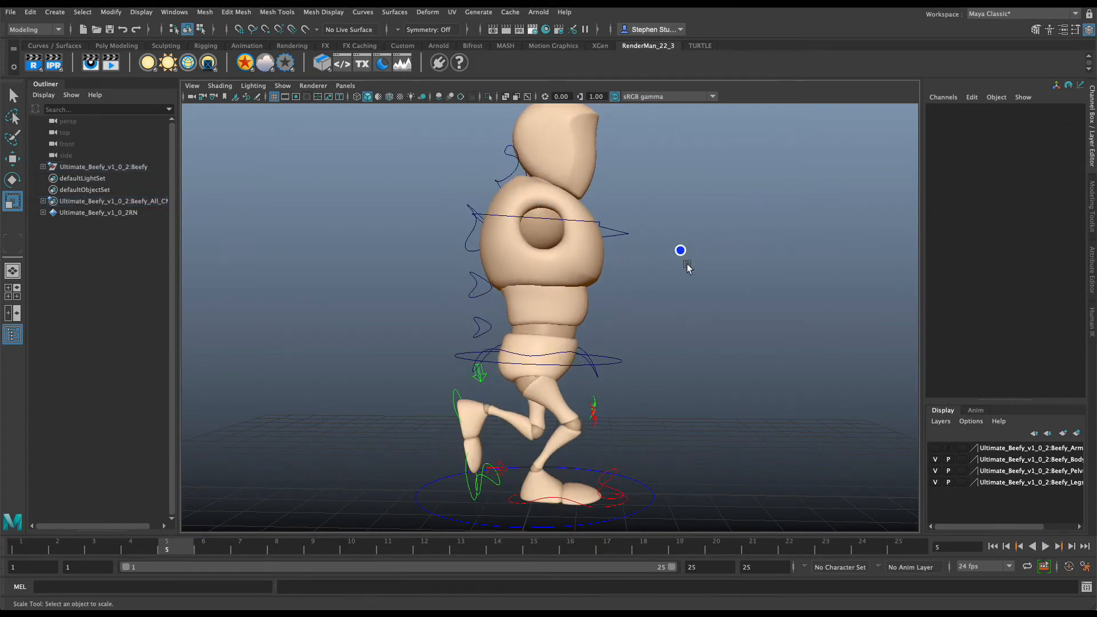
# Show the Beefy arms display layer and play back the walk cycle from the side and from the front
pyautogui.moveTo(667, 321)
pyautogui.keyDown('alt'); pyautogui.mouseDown()
pyautogui.moveTo(688, 326)
pyautogui.moveTo(649, 328)
pyautogui.moveTo(678, 335)
pyautogui.mouseUp(); pyautogui.keyUp('alt')
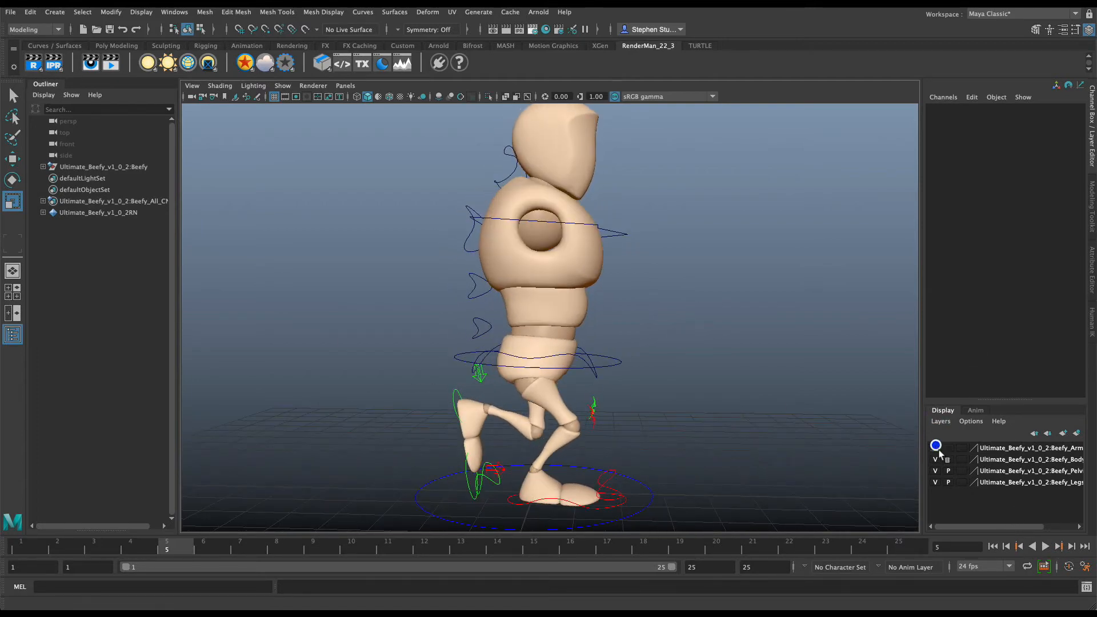
pyautogui.click(936, 447)
pyautogui.click(1046, 547)
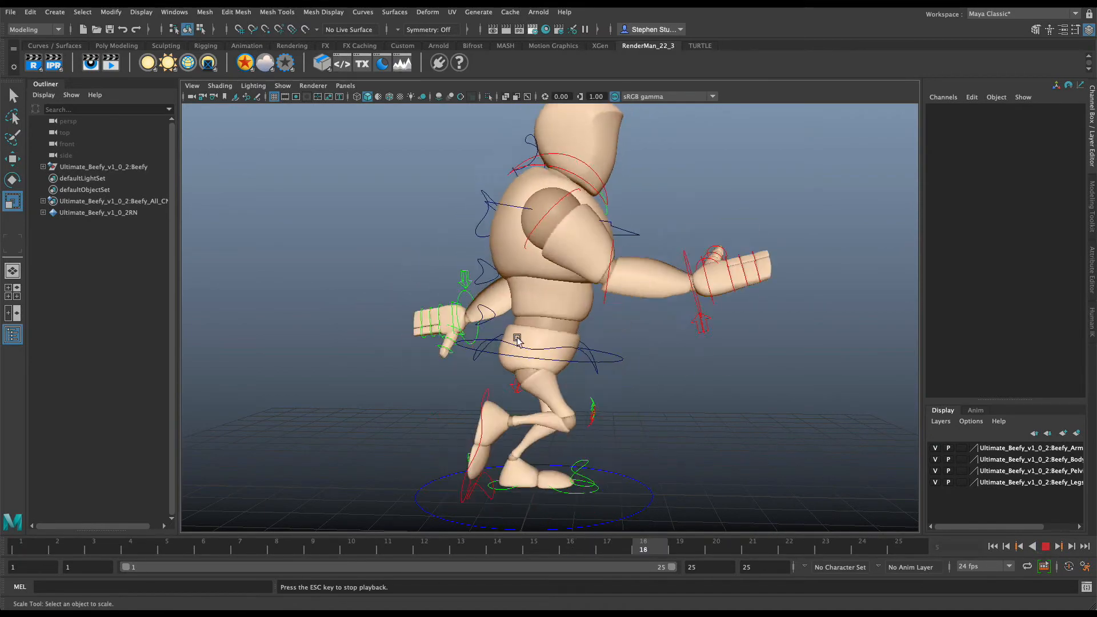
pyautogui.click(1046, 546)
pyautogui.keyDown('alt'); pyautogui.moveTo(657, 377); pyautogui.dragTo(590, 372); pyautogui.keyUp('alt')
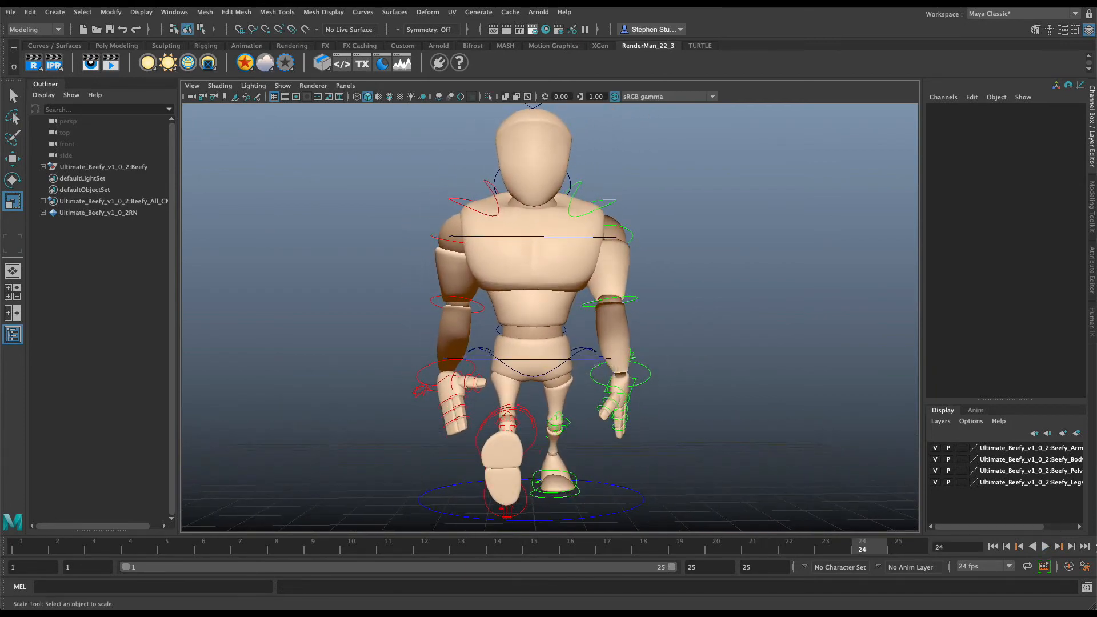
pyautogui.click(1046, 547)
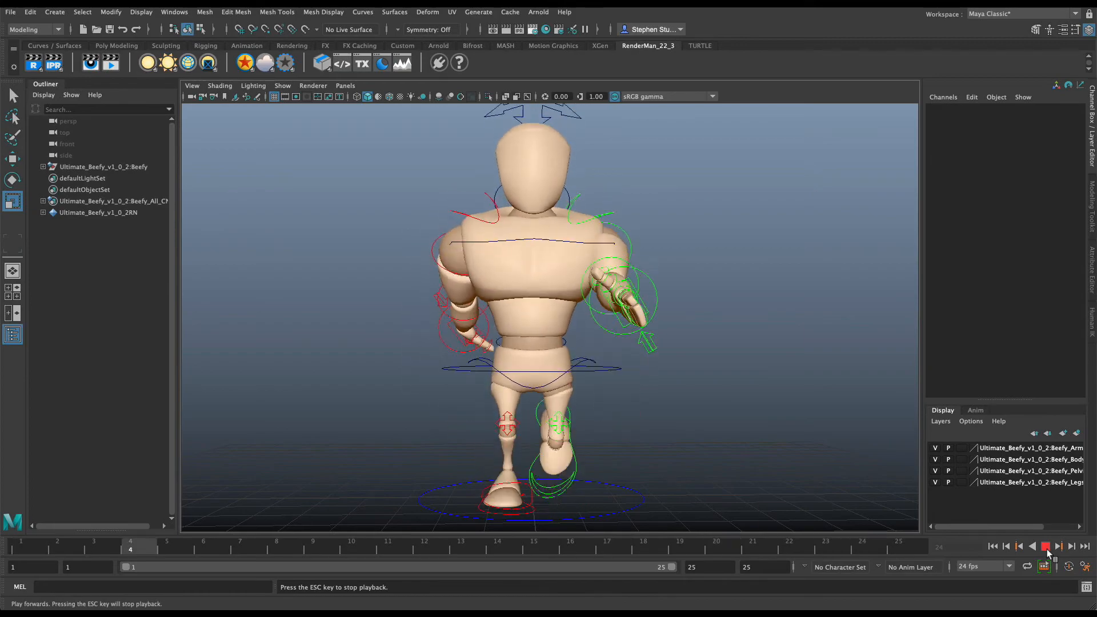
pyautogui.click(1045, 546)
# Switch to Preview to study the Walk Cycle Weight Shift drawing and compare it with the character's front view in Maya
pyautogui.press('super+Tab')
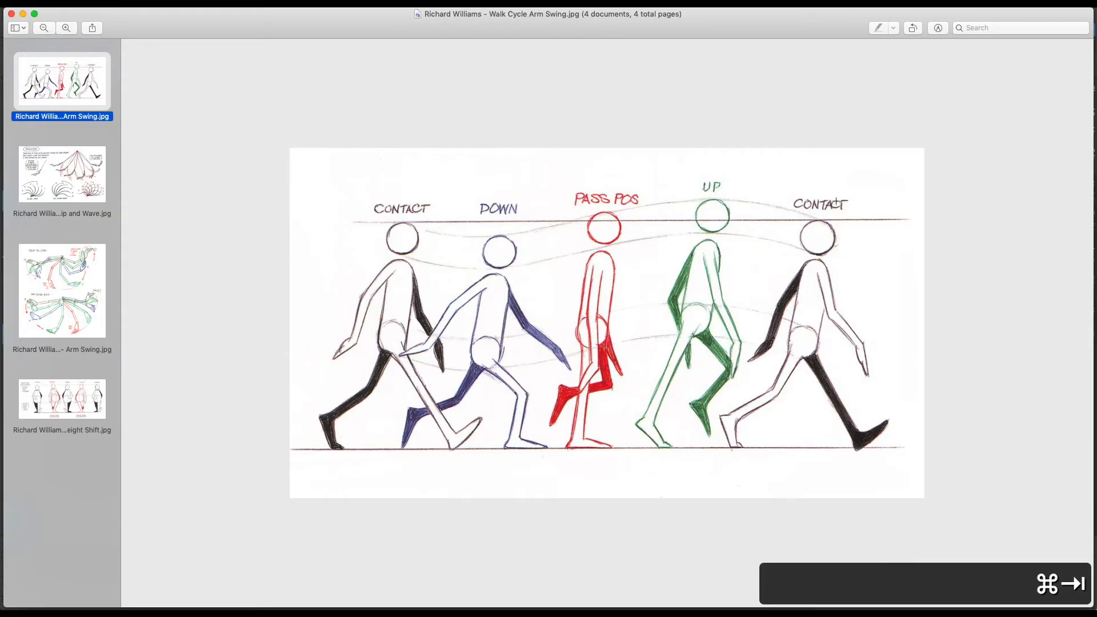
pyautogui.click(76, 400)
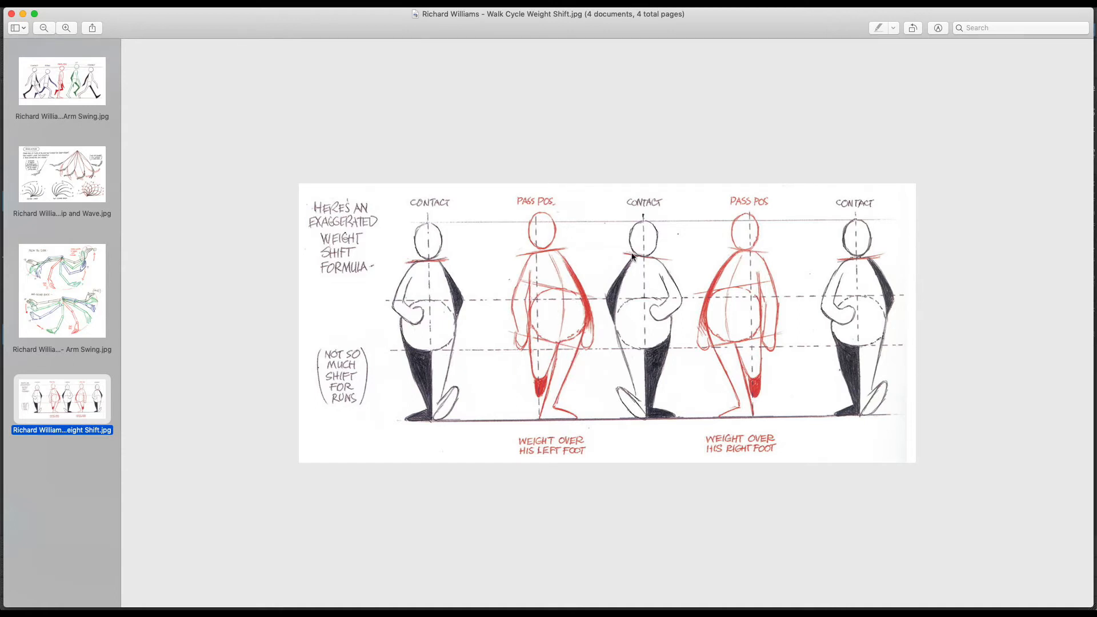
pyautogui.press('super+Tab')
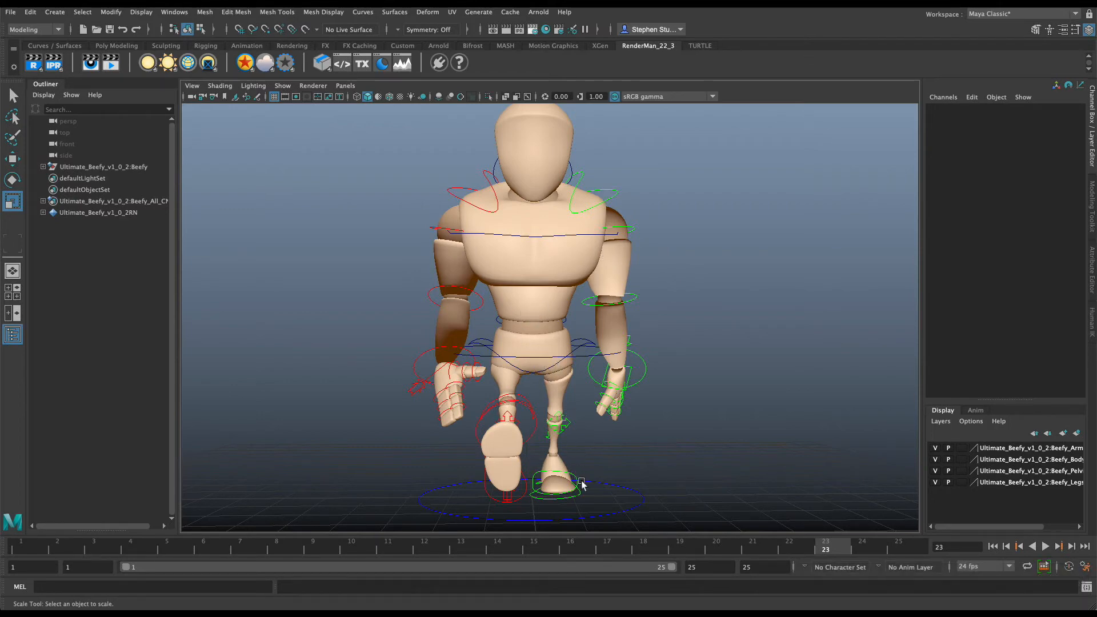
pyautogui.click(105, 544)
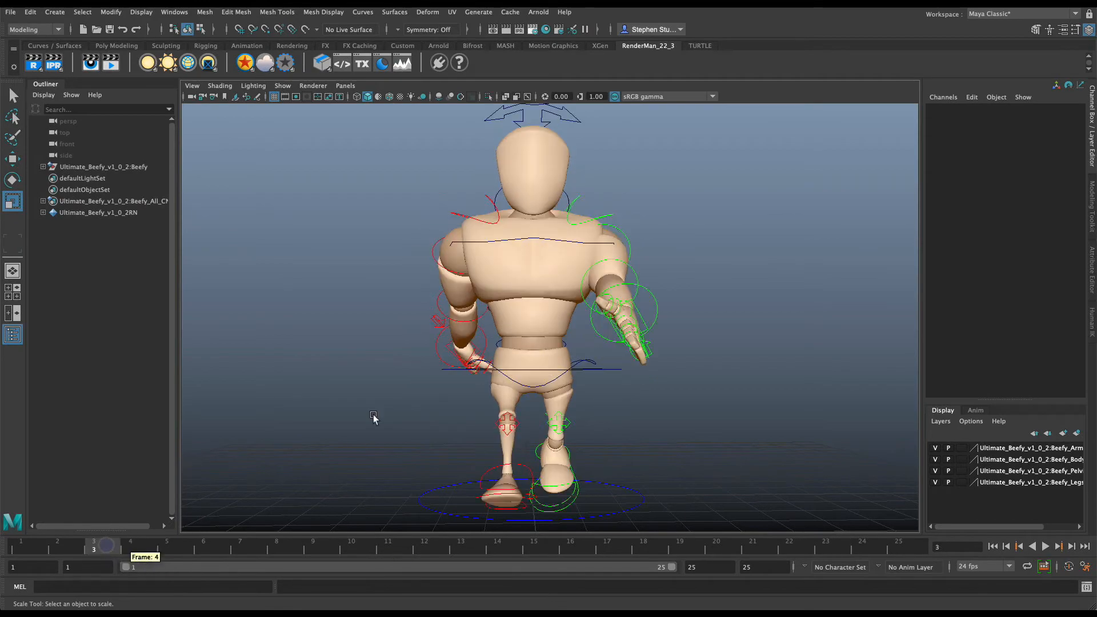
pyautogui.press('super+grave')
pyautogui.press('super+grave')
pyautogui.press('super+Tab')
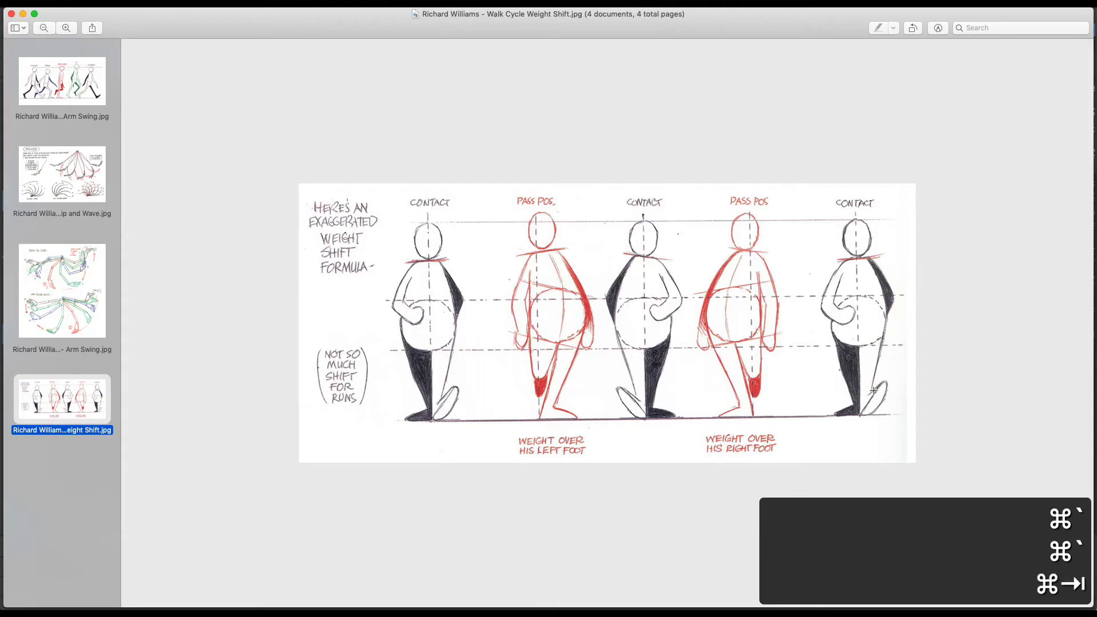
pyautogui.press('super+Tab')
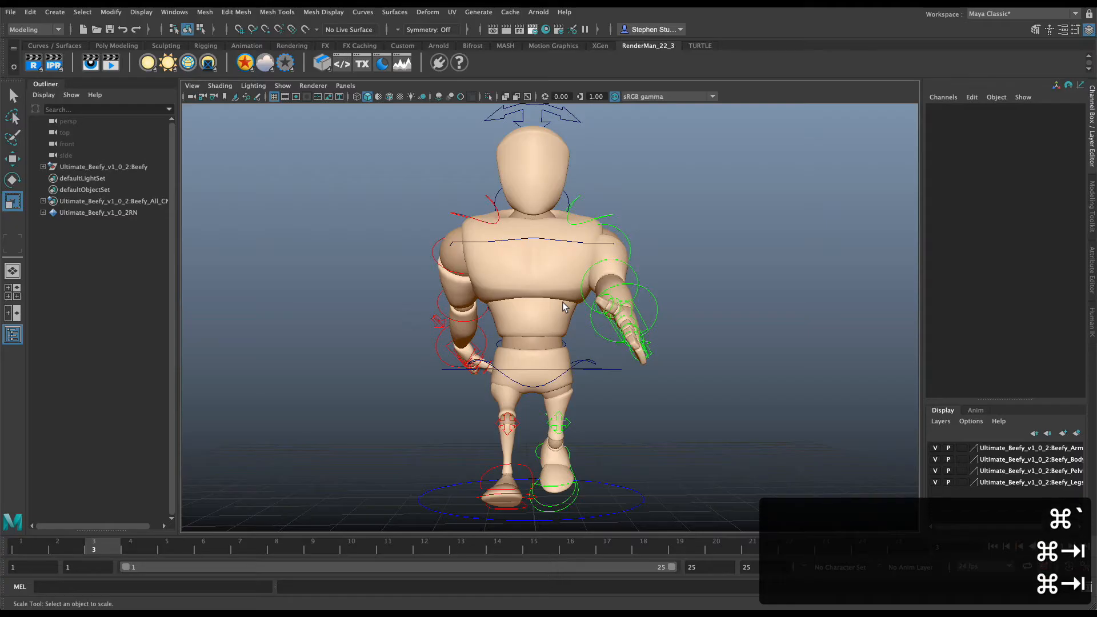
# Step through the poses at frames 1, 4, 7 and 10 from the front to locate the passing position
pyautogui.click(355, 547)
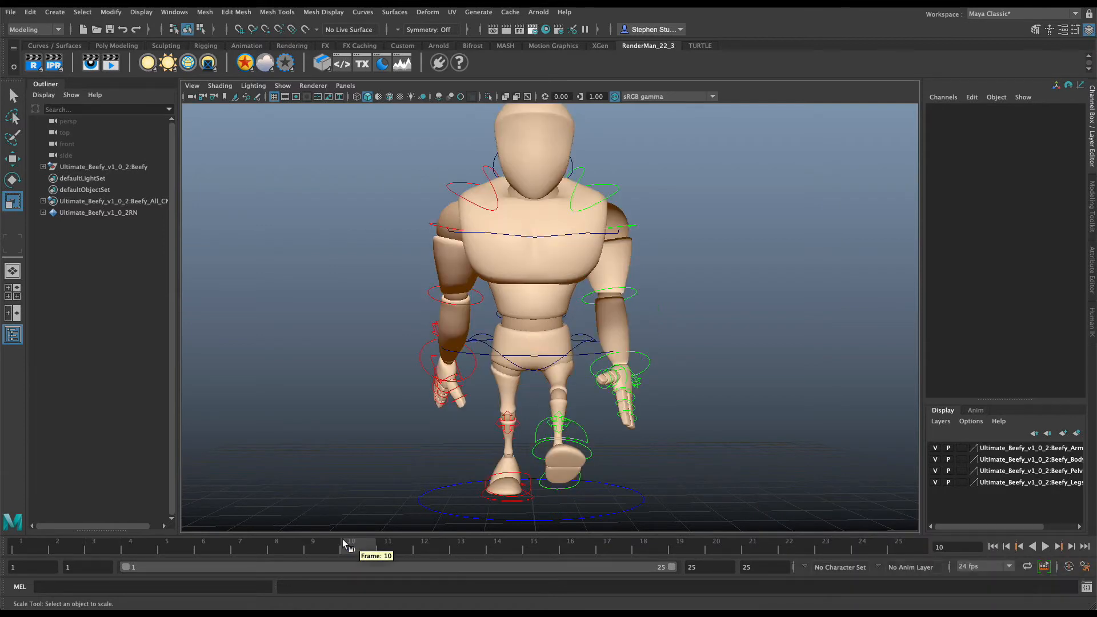
pyautogui.click(69, 547)
pyautogui.click(139, 550)
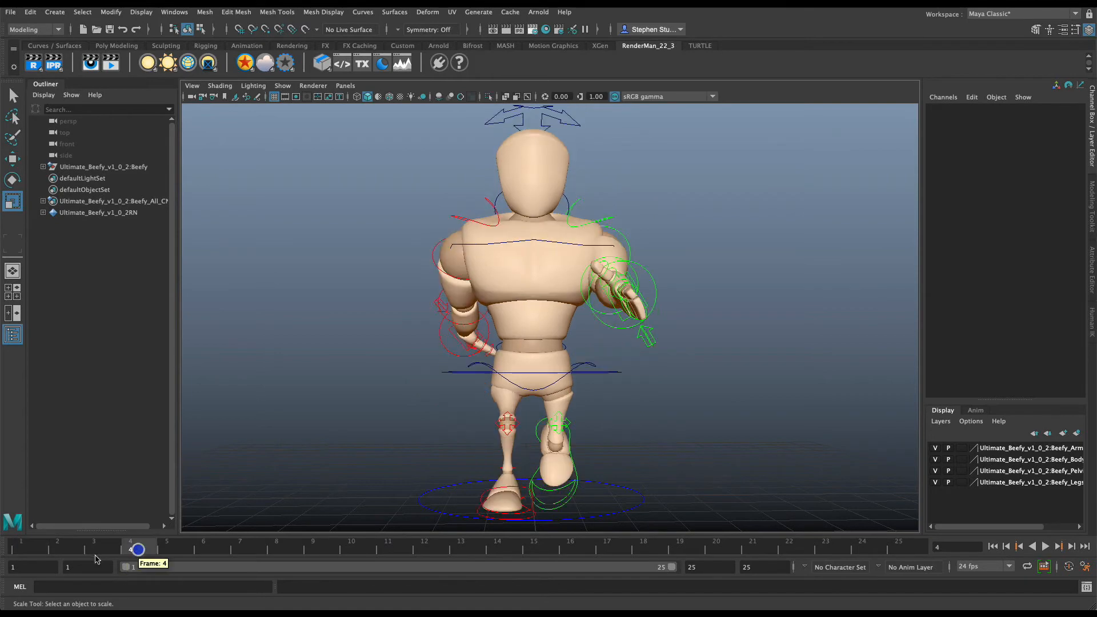
pyautogui.click(37, 548)
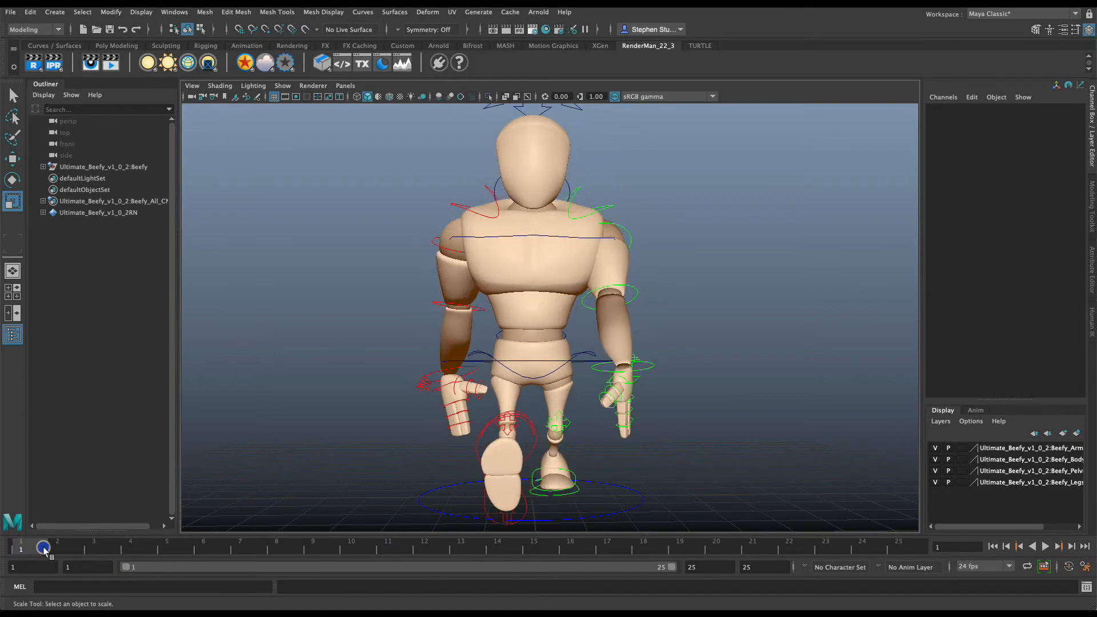
pyautogui.click(145, 550)
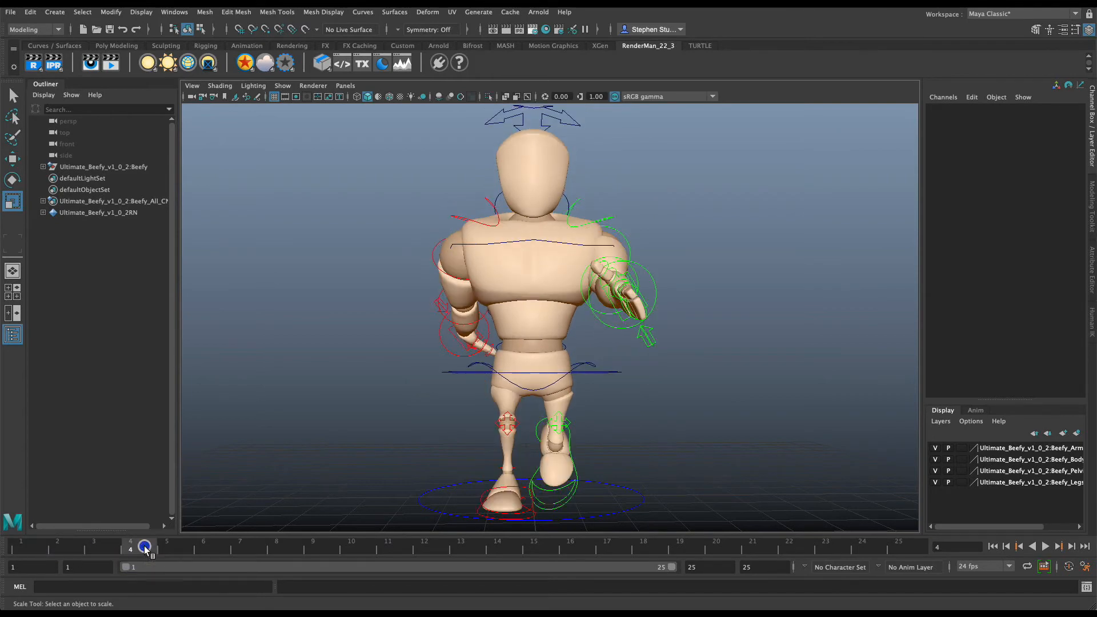
pyautogui.click(247, 546)
pyautogui.click(351, 547)
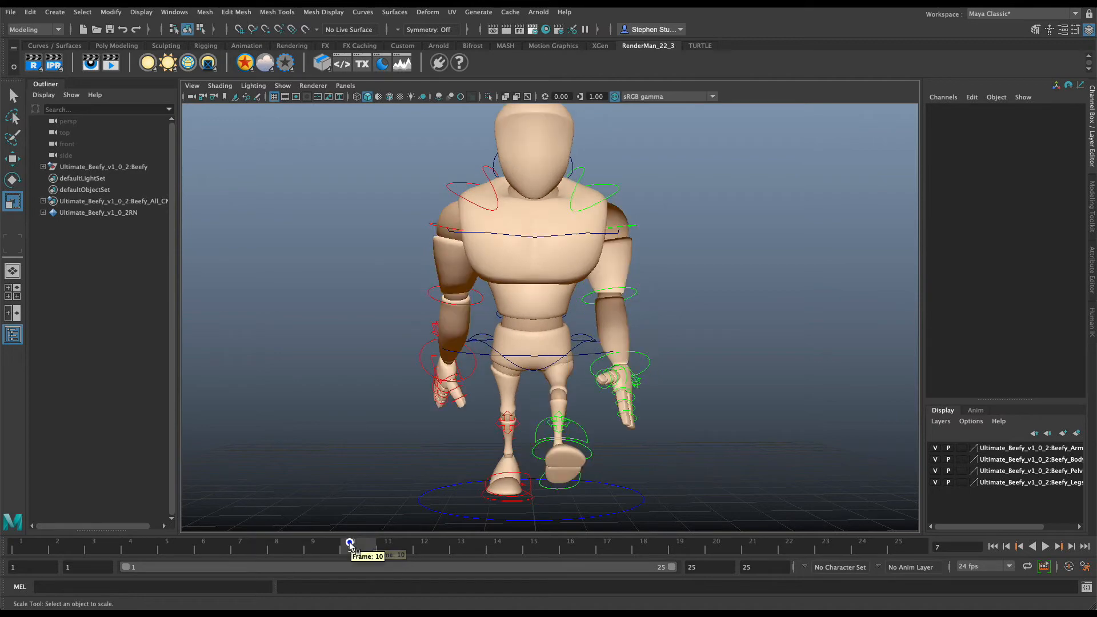
pyautogui.click(242, 547)
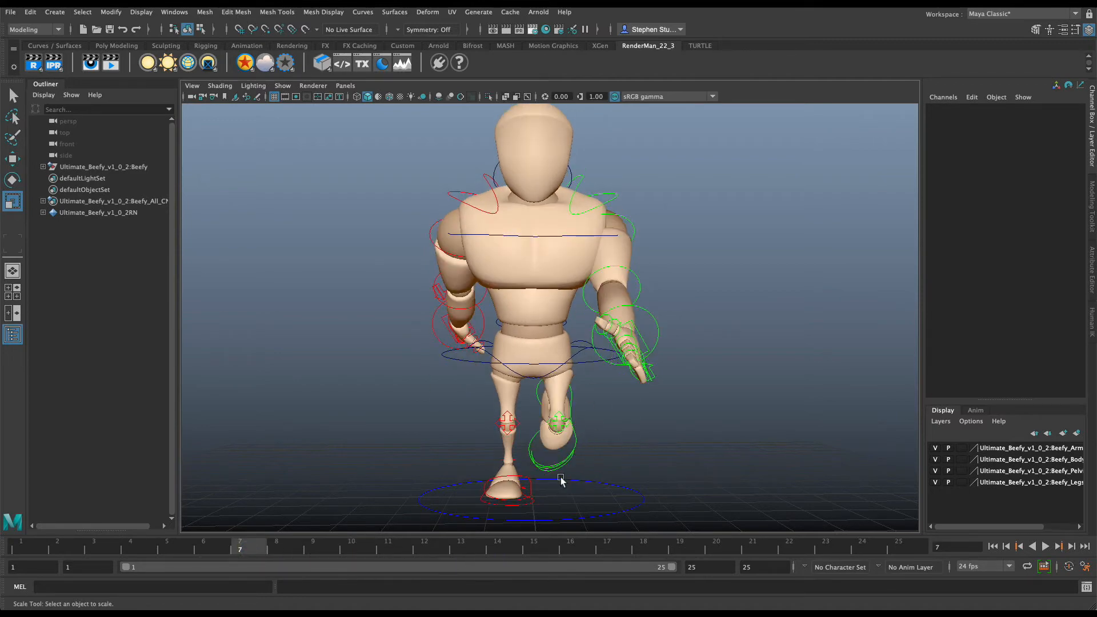
# Select the right foot IK control and go through its keys at frames 1 and 4 to frame 7
pyautogui.click(531, 495)
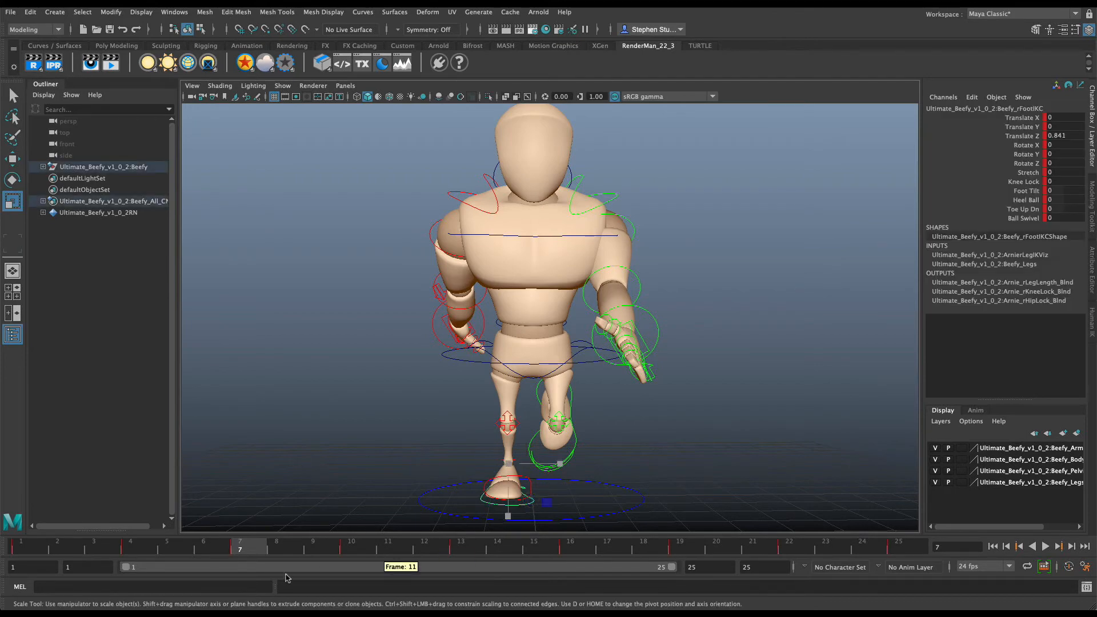
pyautogui.click(36, 551)
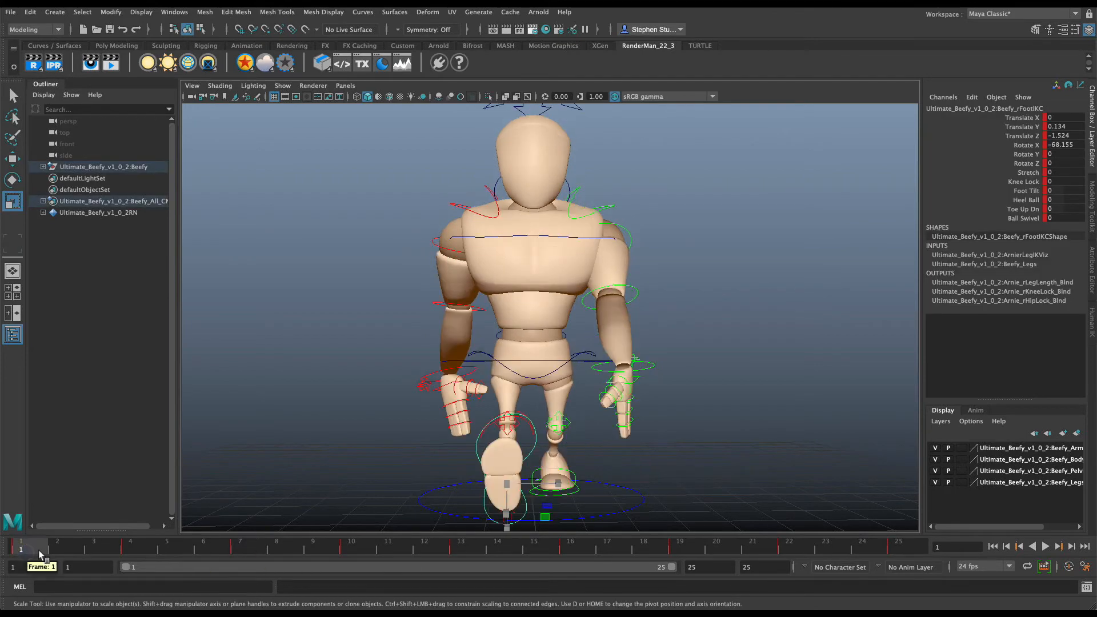
pyautogui.click(136, 551)
pyautogui.click(248, 548)
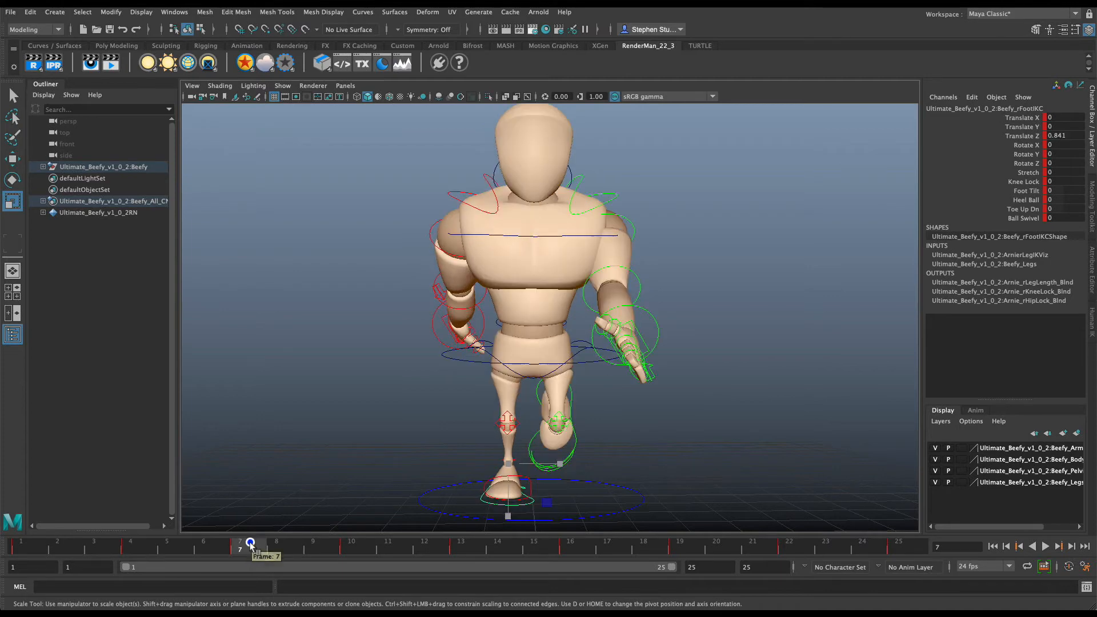
# Step through the poses at frames 10, 13, 16 and 19 to locate the second passing position, and return to frame 7
pyautogui.click(369, 552)
pyautogui.click(461, 551)
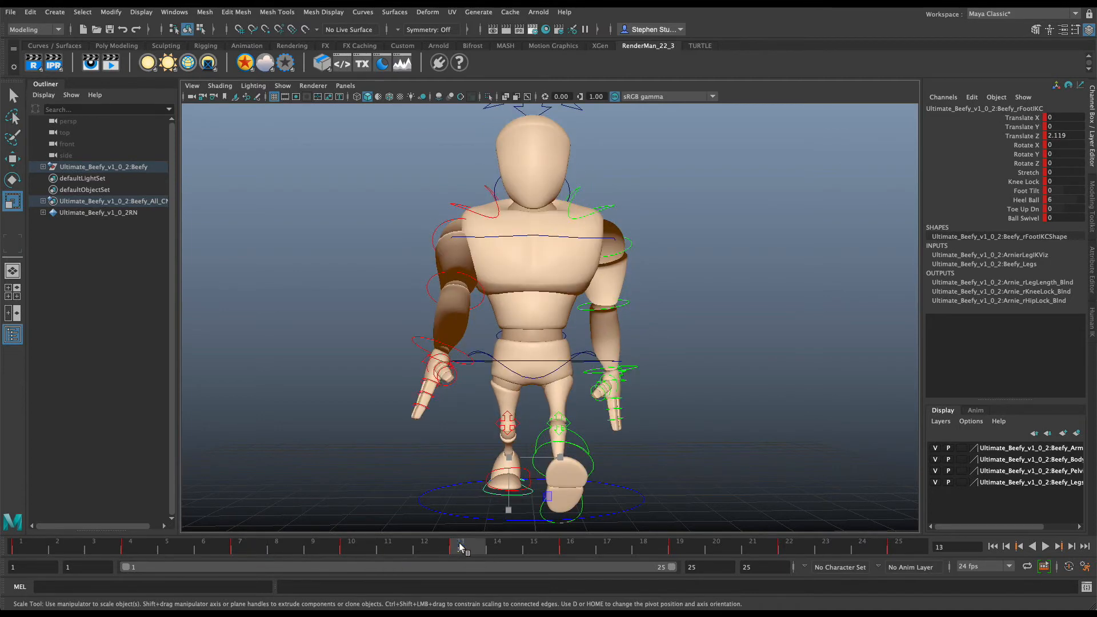
pyautogui.click(571, 550)
pyautogui.click(690, 551)
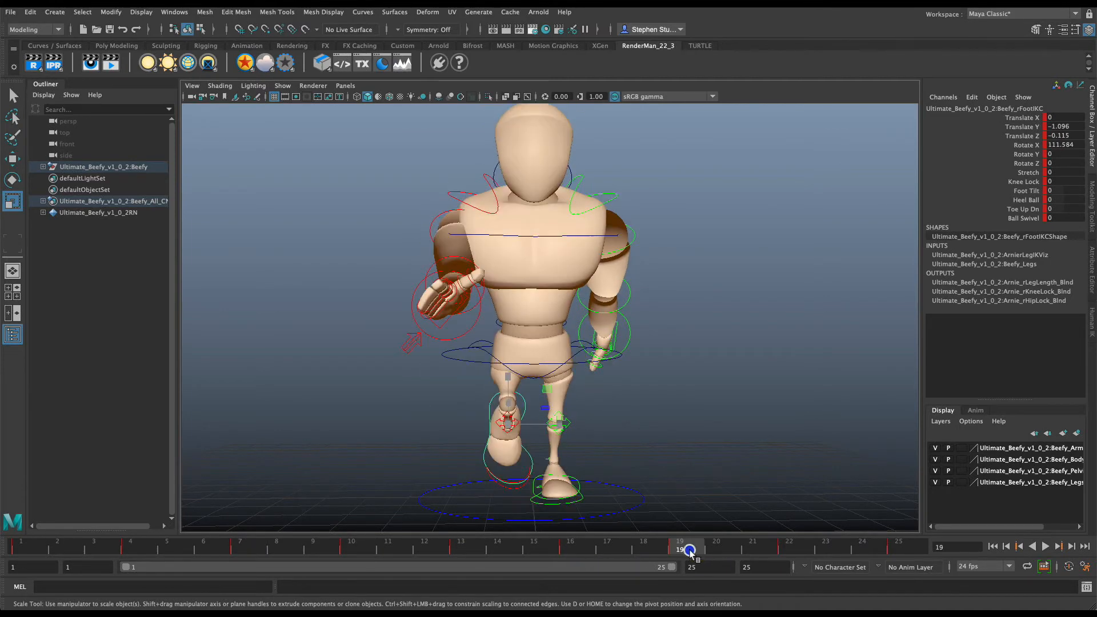
pyautogui.click(240, 548)
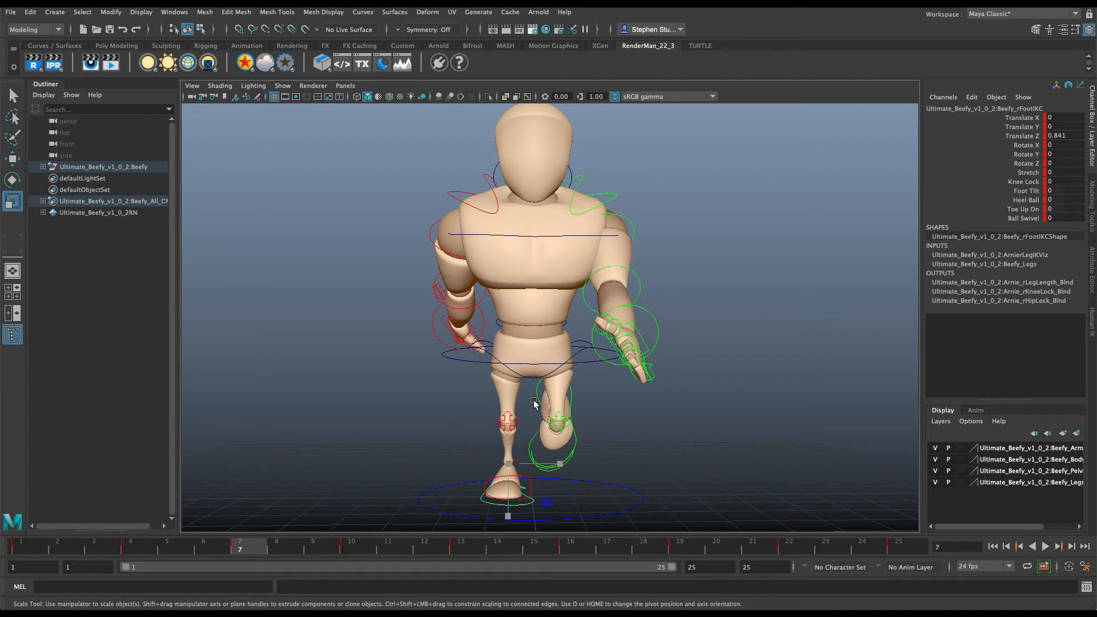
# At frame 7, shift the root control sideways to Translate X -0.483 and tilt it to about 9.69 in Rotate Z
pyautogui.click(482, 362)
pyautogui.press('w')
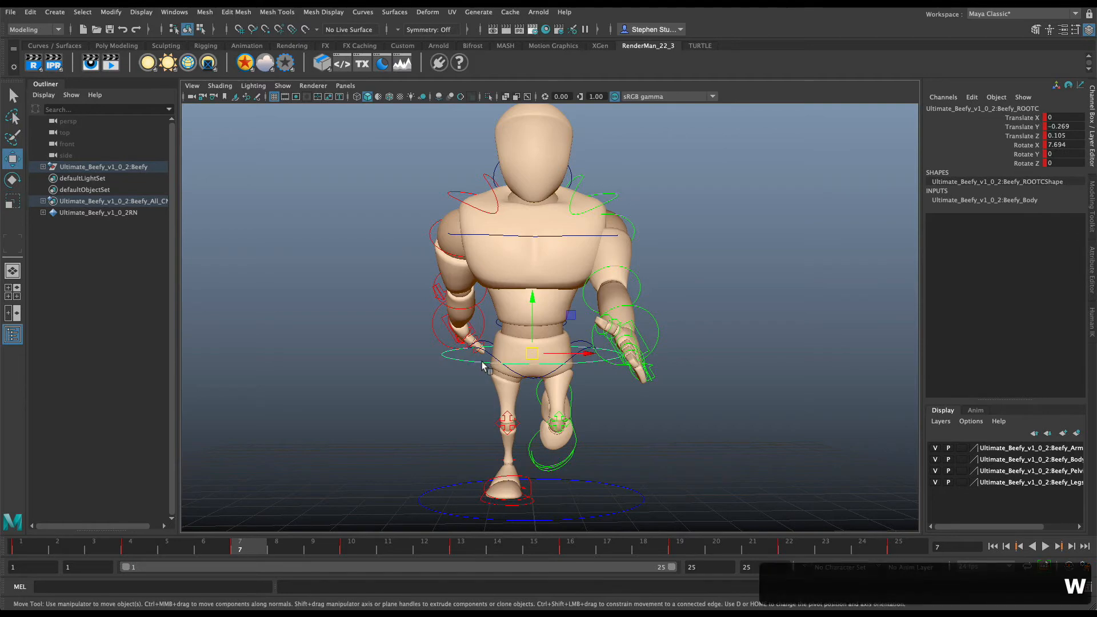
pyautogui.moveTo(564, 356); pyautogui.dragTo(545, 357)
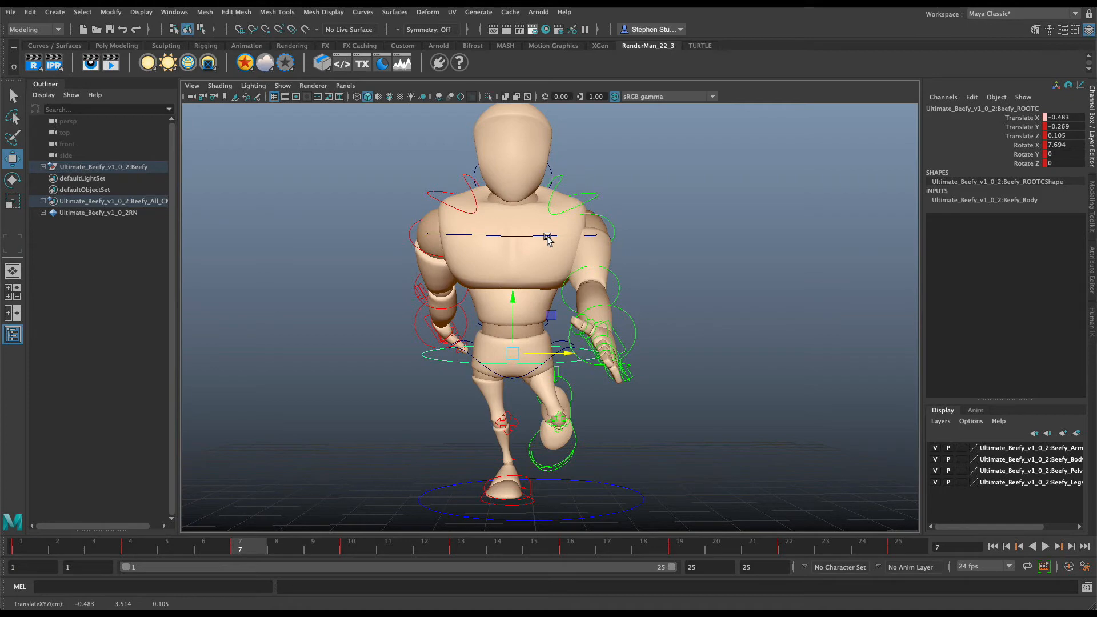
pyautogui.press('e')
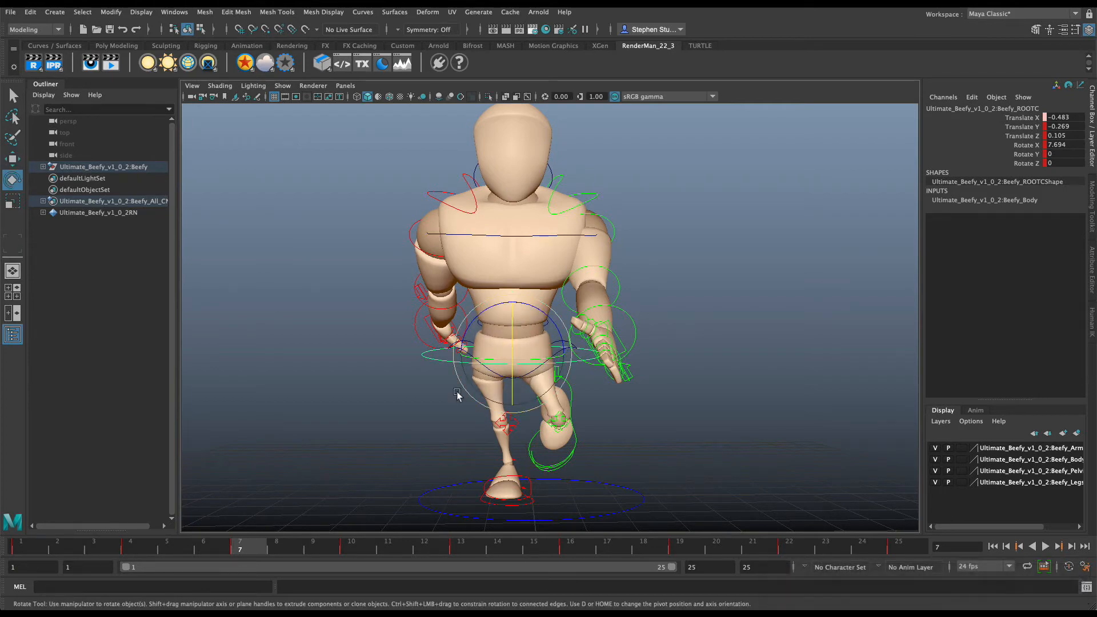
pyautogui.moveTo(563, 351); pyautogui.dragTo(562, 339)
# Switch between Preview and Maya to compare the tilted passing pose with the Walk Cycle Weight Shift drawing
pyautogui.press('super+Tab')
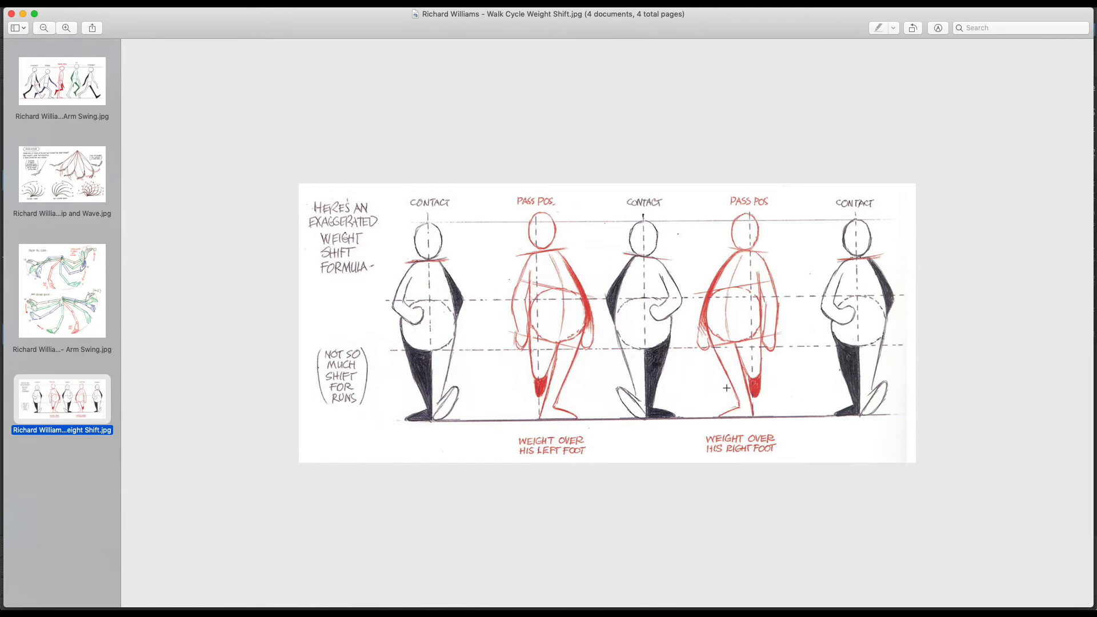
pyautogui.press('super+Tab')
pyautogui.press('super+Tab')
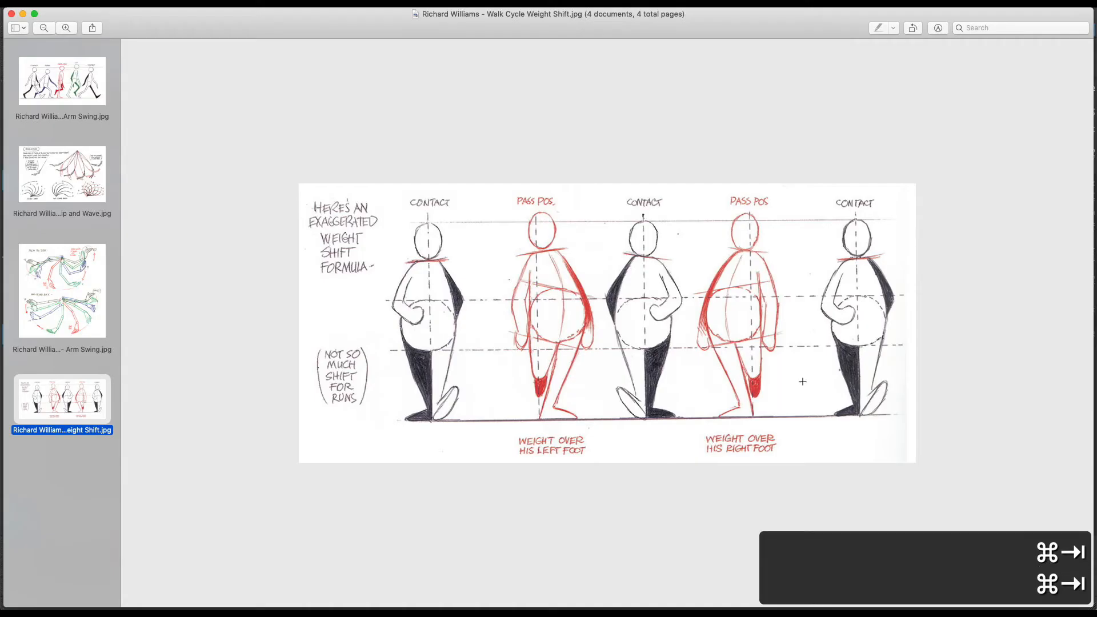
pyautogui.press('super+Tab')
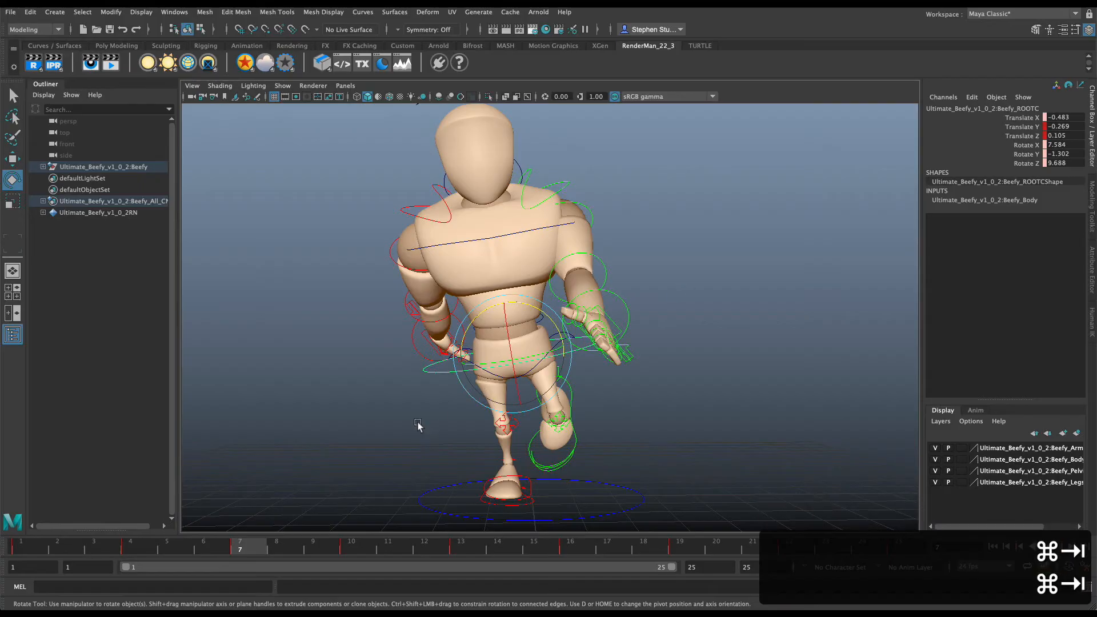
pyautogui.press('super+Tab')
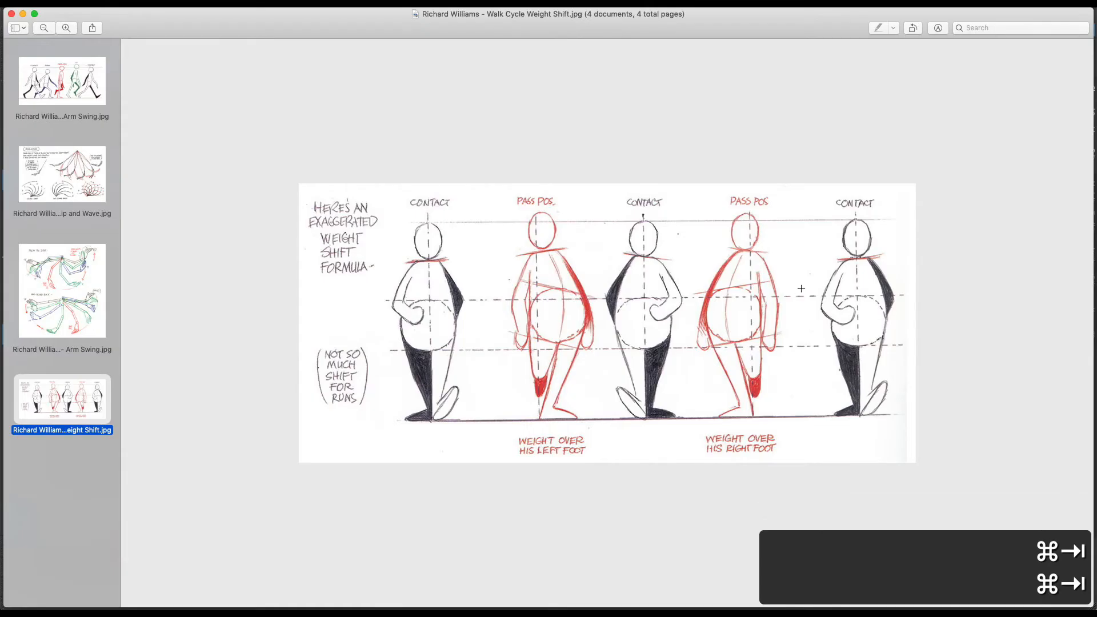
pyautogui.press('super+Tab')
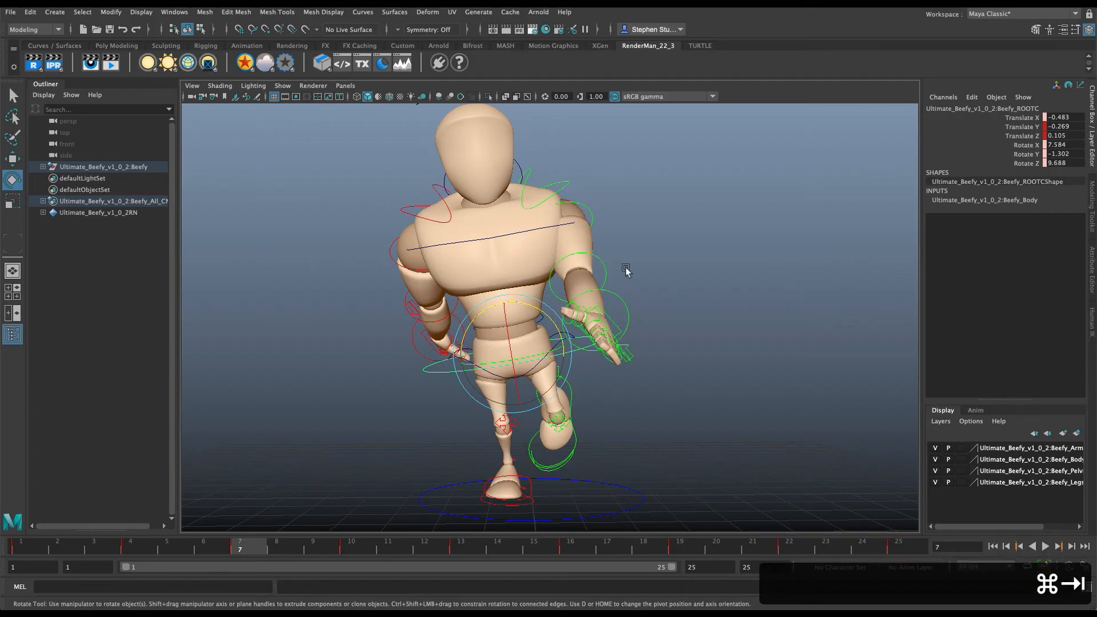
# Counter-rotate all three spine controls together to about -4.37 in Rotate Z at frame 7 to level the shoulders, and key them
pyautogui.keyDown('alt'); pyautogui.moveTo(458, 334); pyautogui.dragTo(673, 358); pyautogui.keyUp('alt')
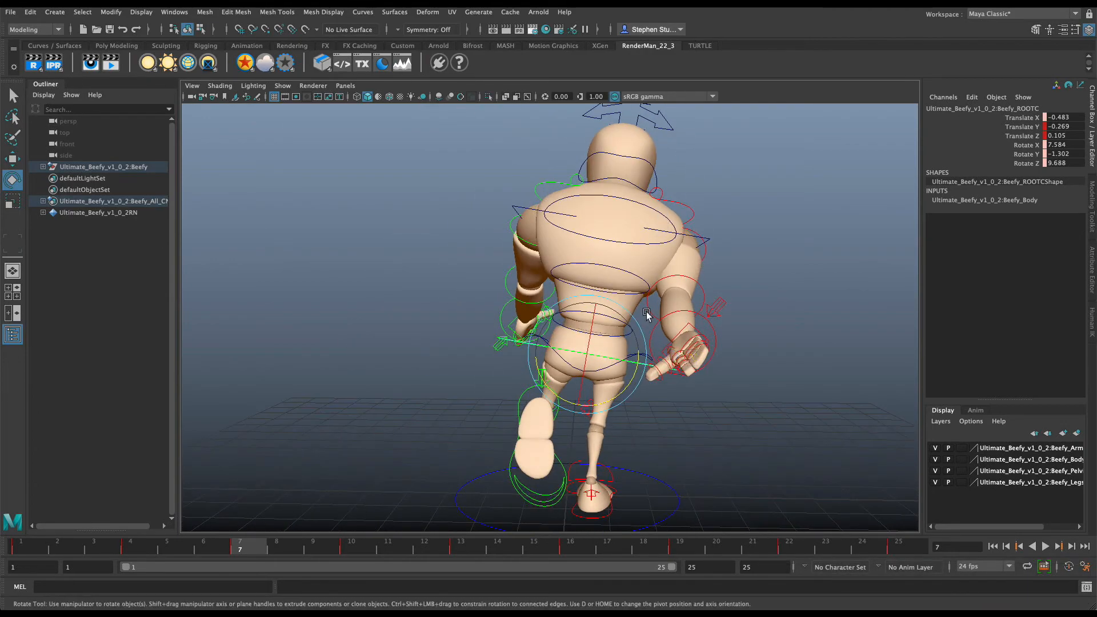
pyautogui.click(831, 335)
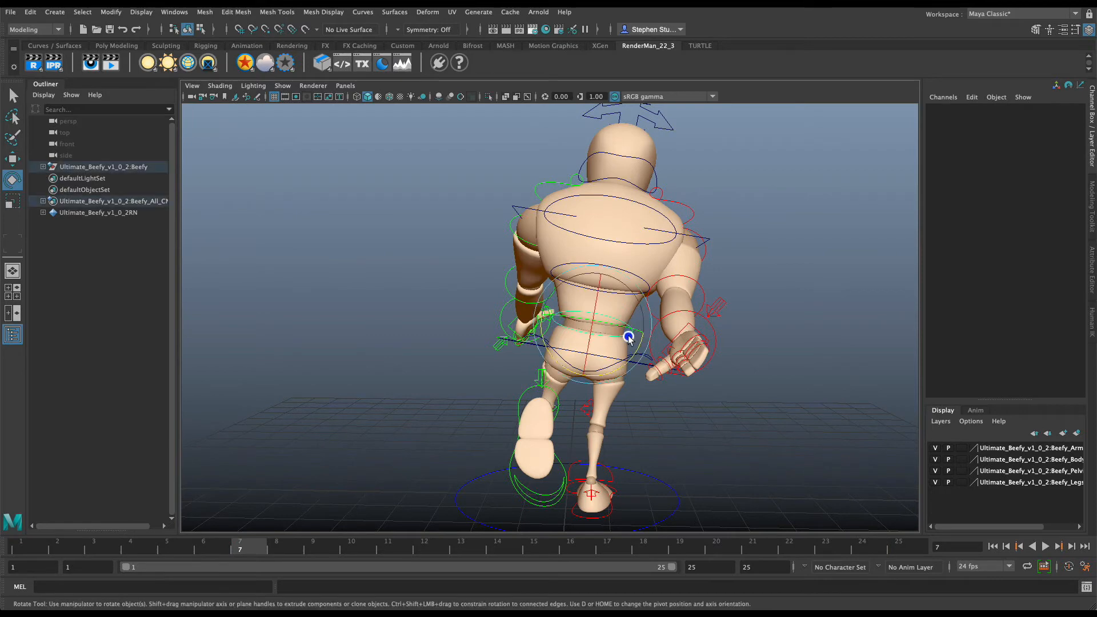
pyautogui.click(631, 336)
pyautogui.press('q')
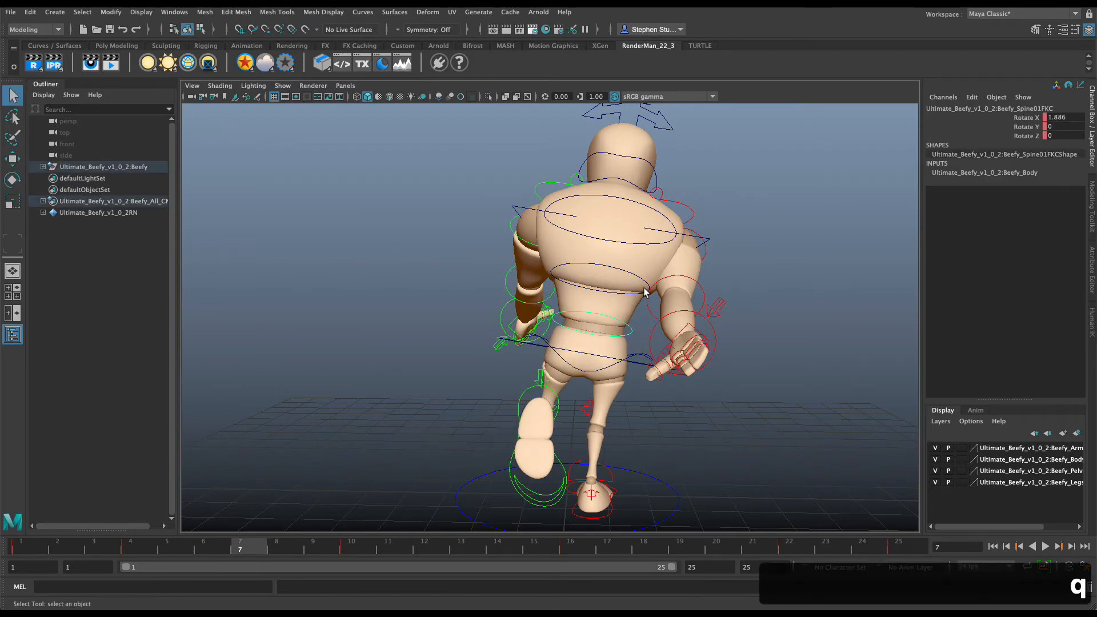
pyautogui.click(660, 247)
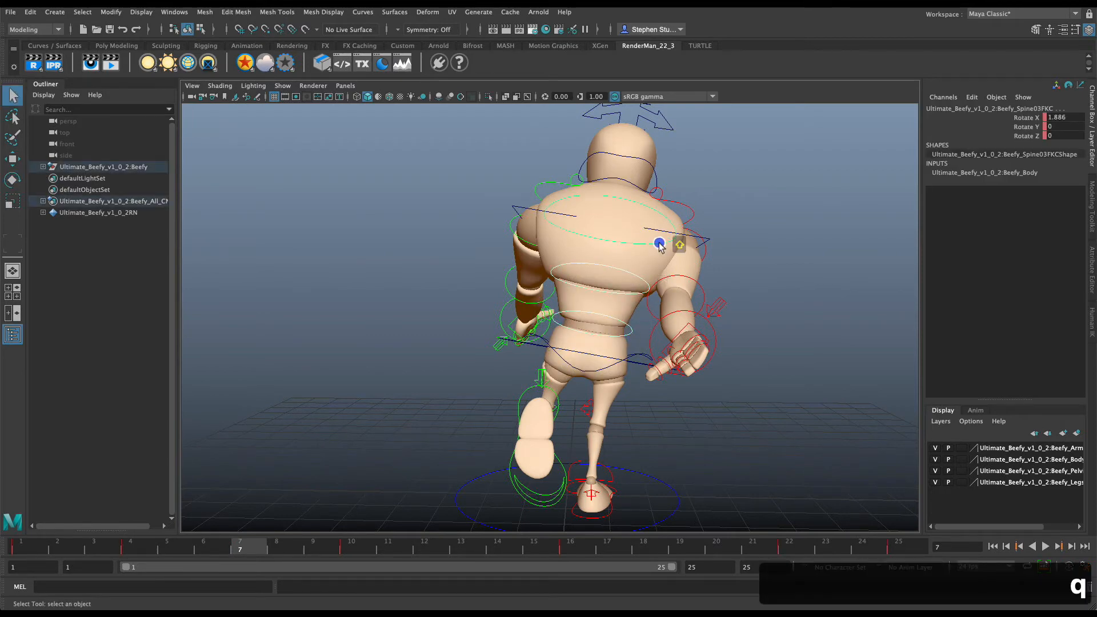
pyautogui.press('e')
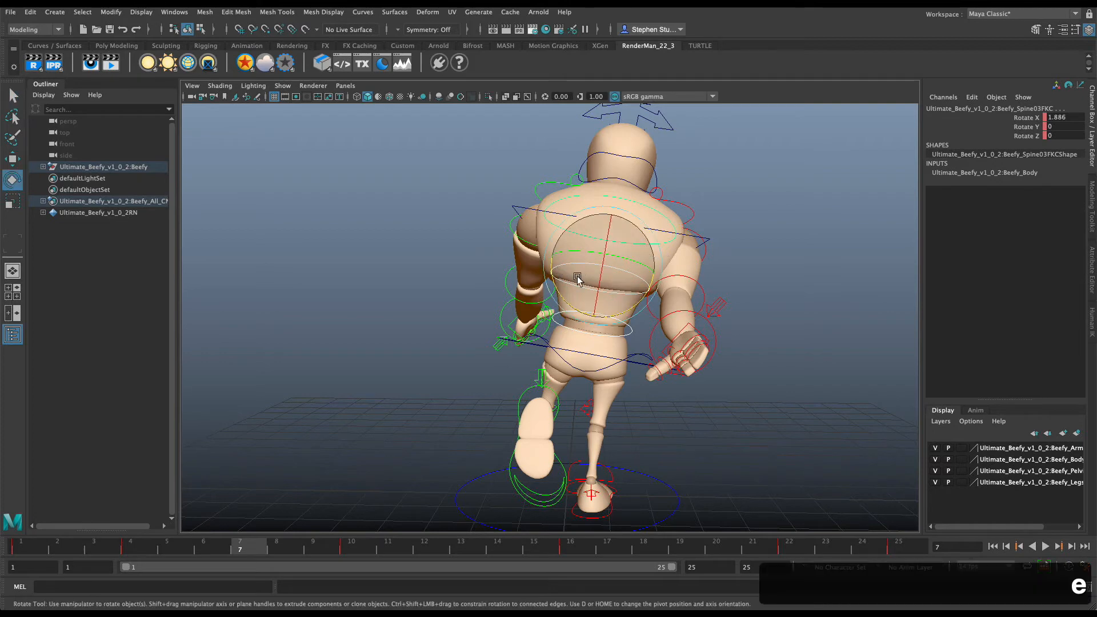
pyautogui.moveTo(574, 308); pyautogui.dragTo(577, 310)
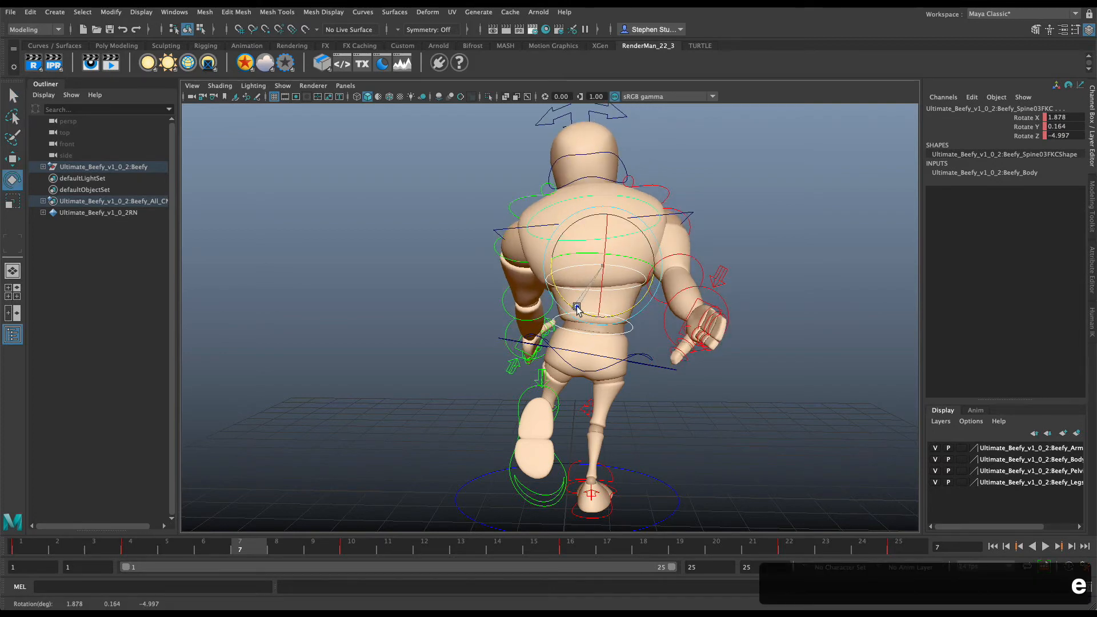
pyautogui.keyDown('alt'); pyautogui.moveTo(755, 295); pyautogui.dragTo(527, 285); pyautogui.keyUp('alt')
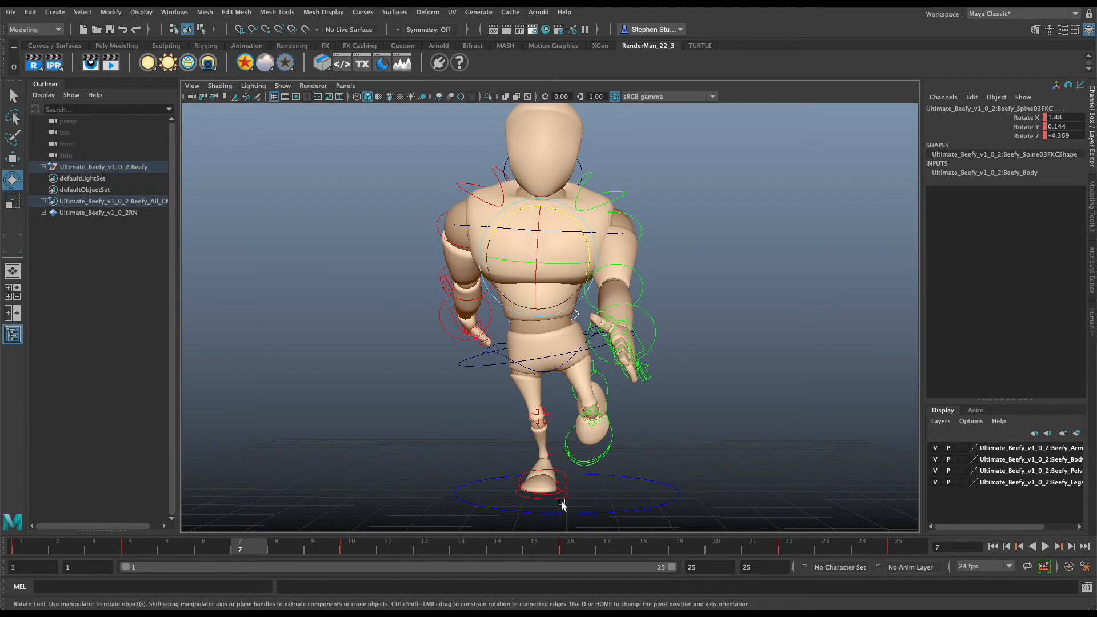
pyautogui.press('s')
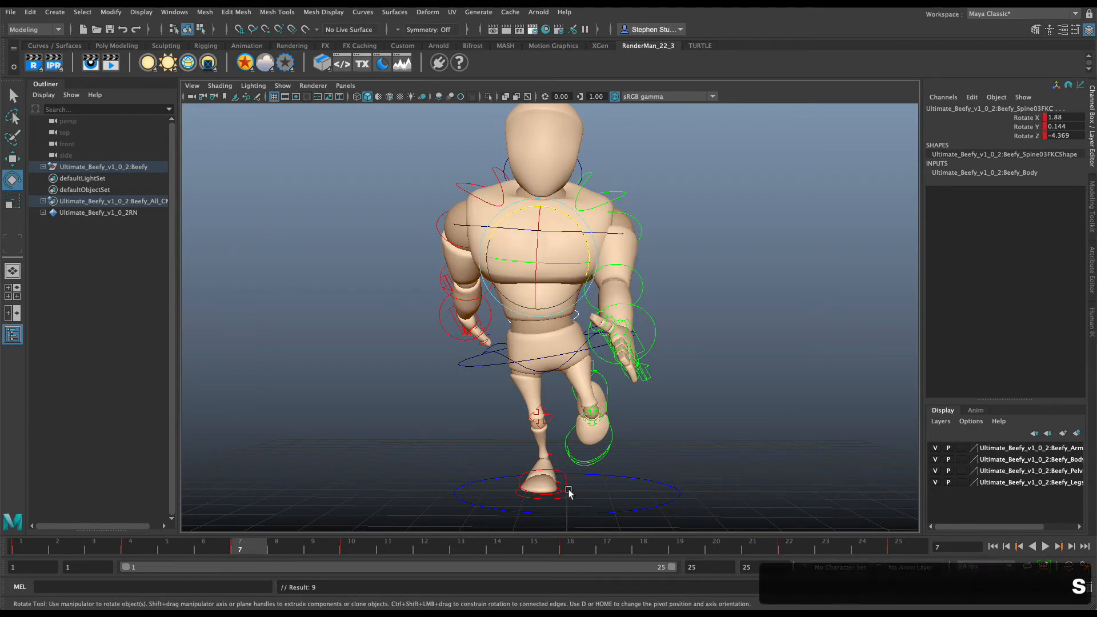
# Key the shifted and tilted root control at frame 7 and play back the walk cycle
pyautogui.click(492, 367)
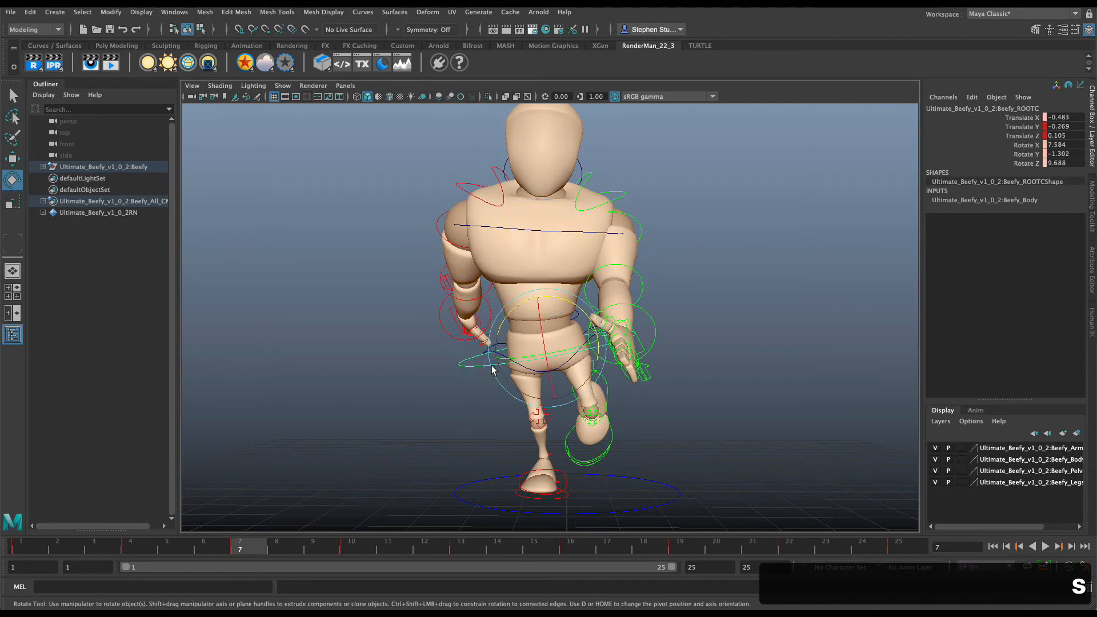
pyautogui.press('s')
pyautogui.keyDown('alt'); pyautogui.moveTo(563, 375); pyautogui.dragTo(527, 362); pyautogui.keyUp('alt')
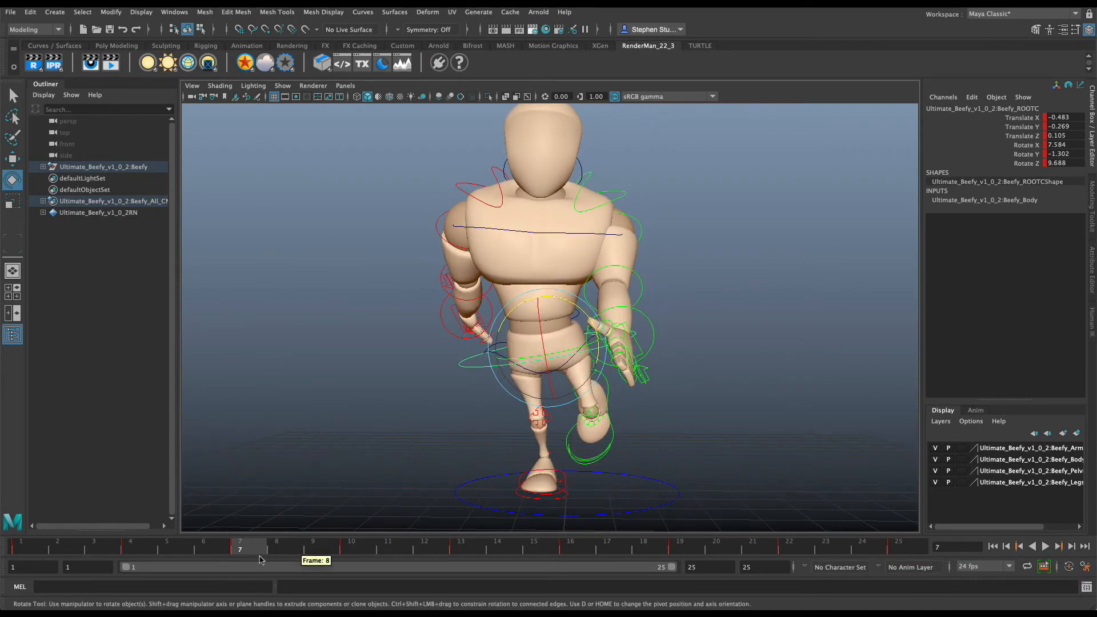
pyautogui.hotkey('alt', 'v')
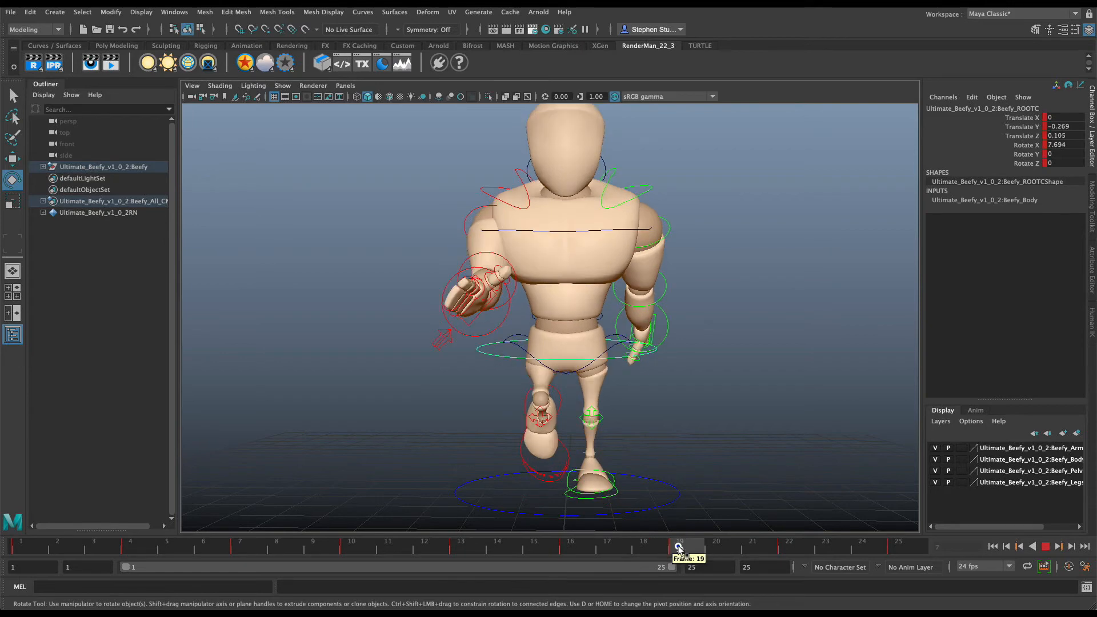
# Go to the opposite passing position at frame 19, shift the root control sideways to Translate X 0.507 and key it
pyautogui.click(466, 552)
pyautogui.click(572, 550)
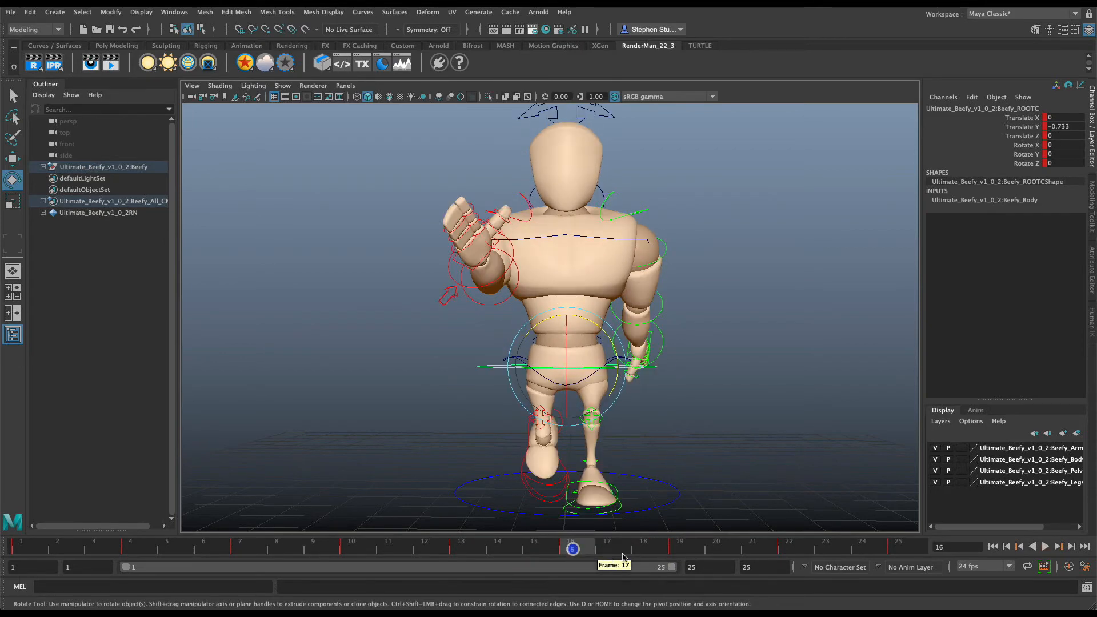
pyautogui.click(688, 550)
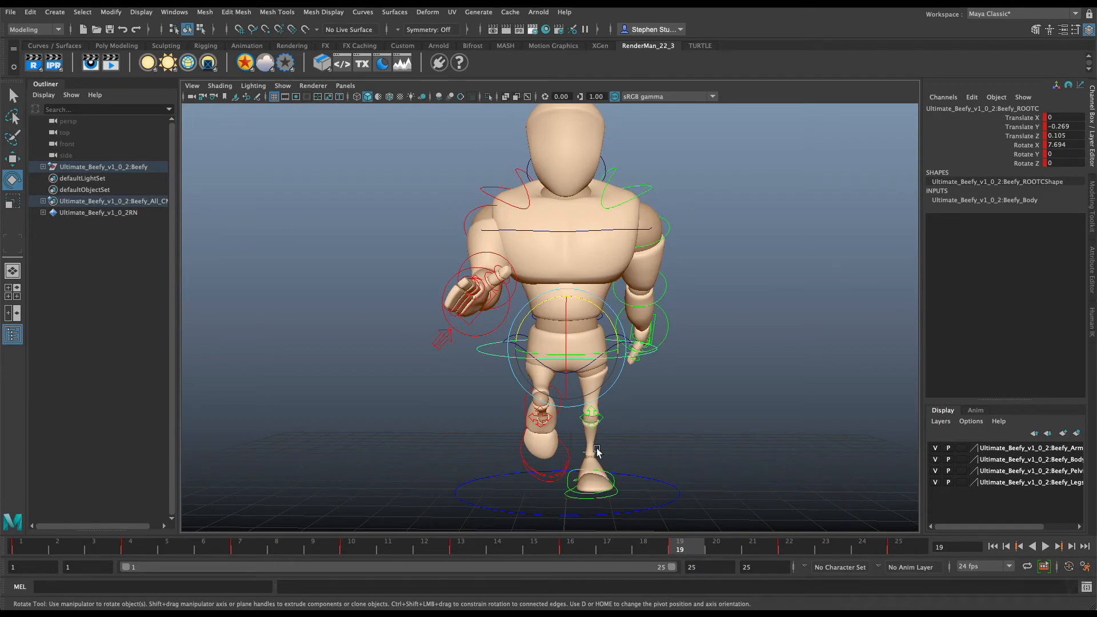
pyautogui.press('w')
pyautogui.moveTo(609, 358); pyautogui.dragTo(627, 352)
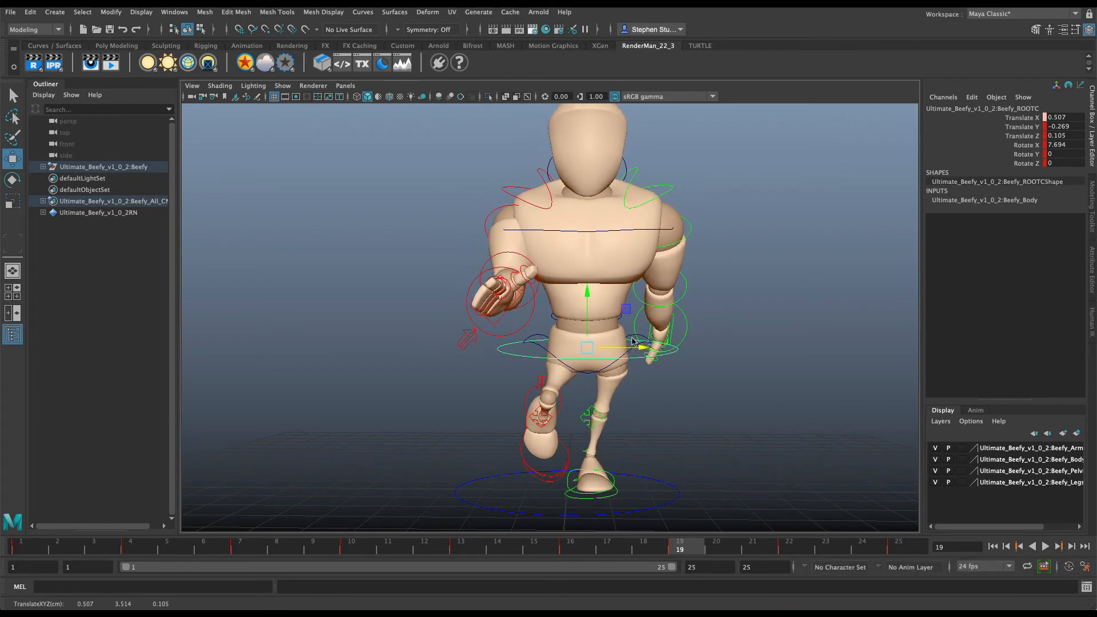
pyautogui.press('s')
# Tilt the root control to about -5.53 in Rotate Z at frame 19, check it against the weight shift drawing in Preview, and key it
pyautogui.press('e')
pyautogui.moveTo(639, 337); pyautogui.dragTo(631, 324)
pyautogui.press('super+Tab')
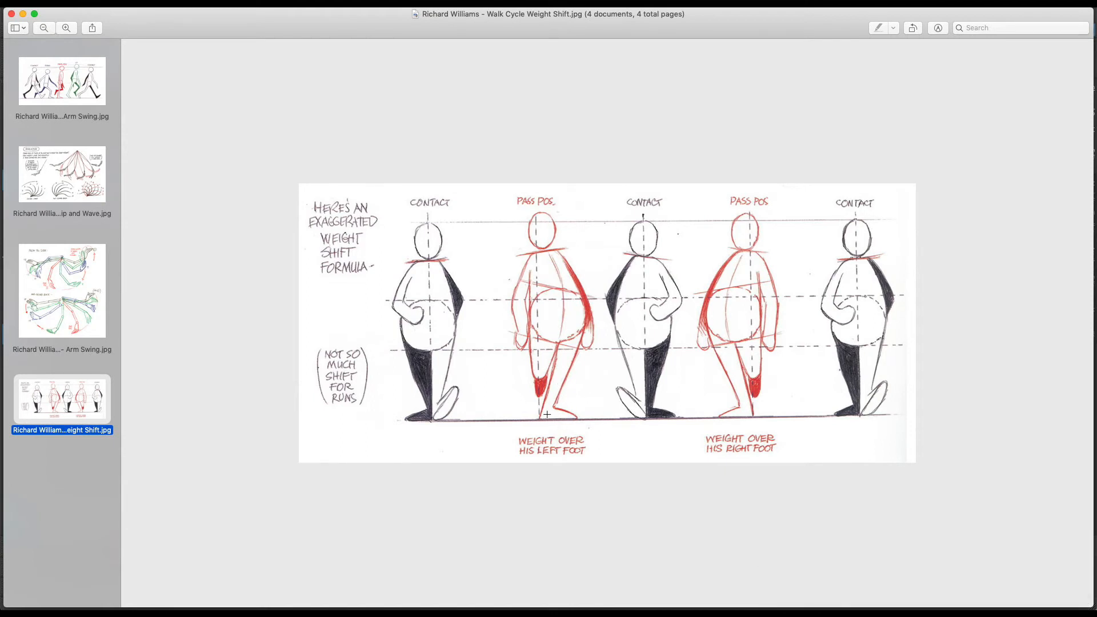
pyautogui.press('super+Tab')
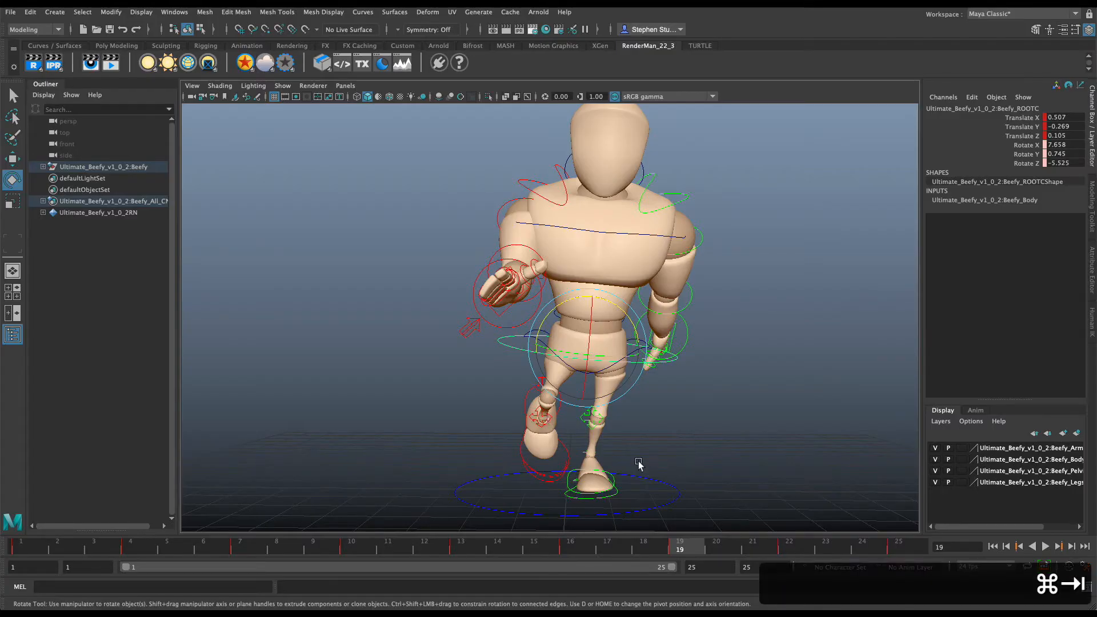
pyautogui.press('super+Tab')
pyautogui.click(637, 336)
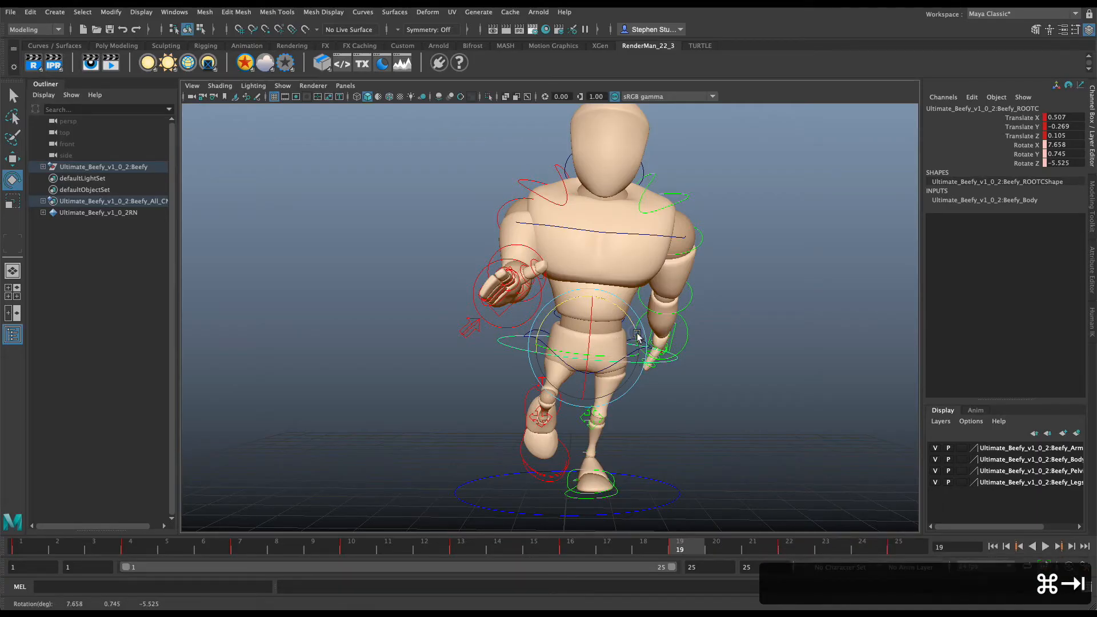
pyautogui.press('s')
# Counter-rotate all three spine controls together to about 3.05 in Rotate Z at frame 19 and key them
pyautogui.keyDown('alt'); pyautogui.moveTo(638, 336); pyautogui.dragTo(688, 362); pyautogui.keyUp('alt')
pyautogui.click(687, 362)
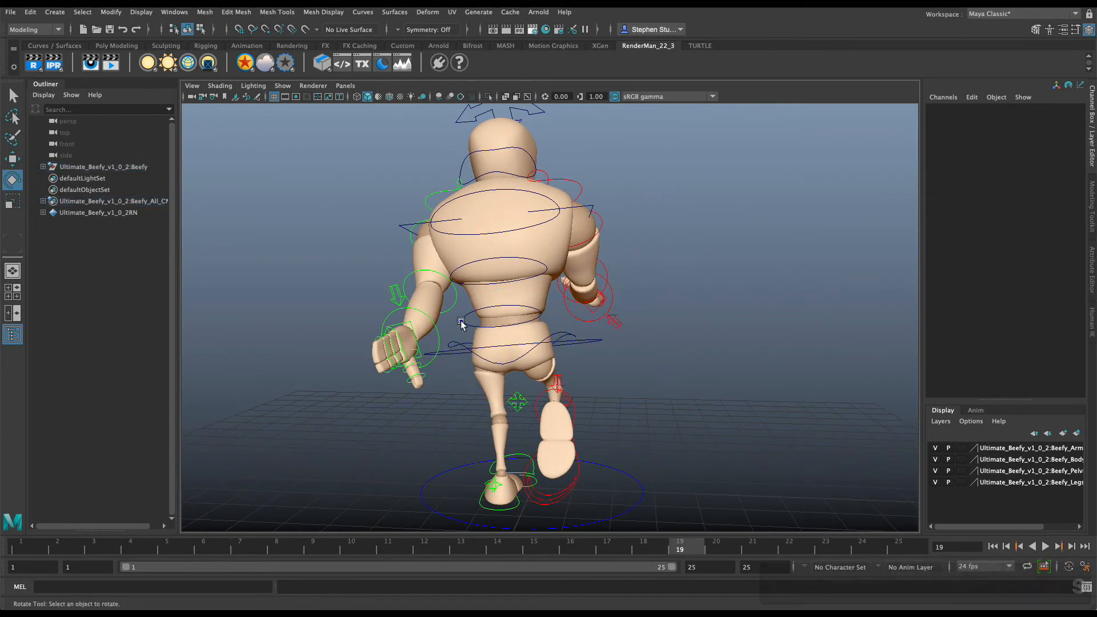
pyautogui.click(461, 266)
pyautogui.press('q')
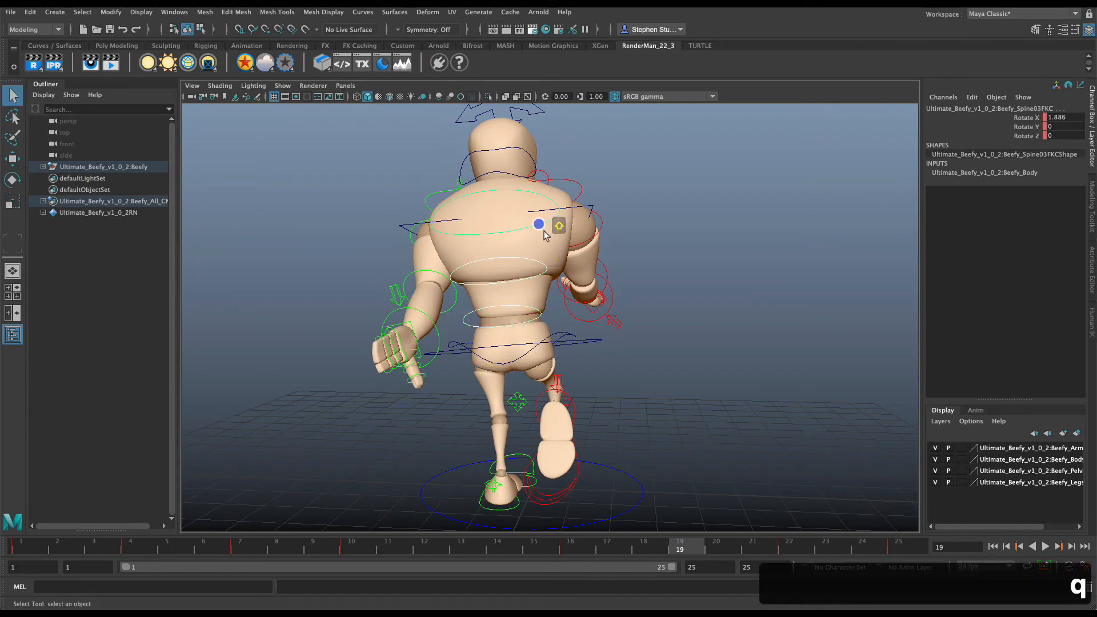
pyautogui.keyDown('alt'); pyautogui.moveTo(553, 230); pyautogui.dragTo(792, 230); pyautogui.keyUp('alt')
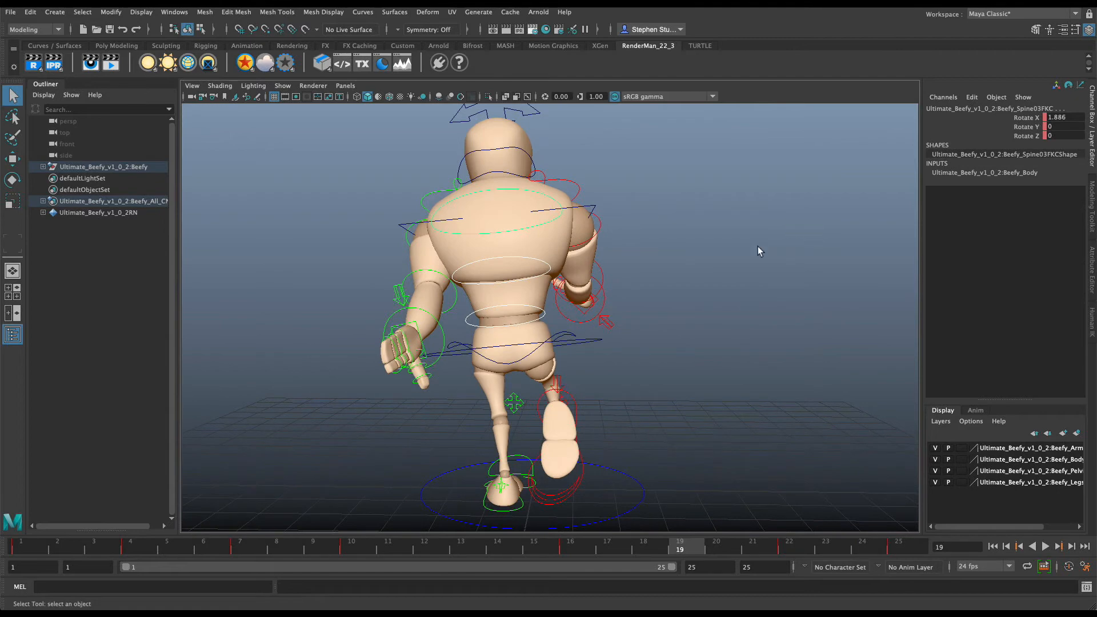
pyautogui.press('e')
pyautogui.moveTo(554, 274); pyautogui.dragTo(553, 280)
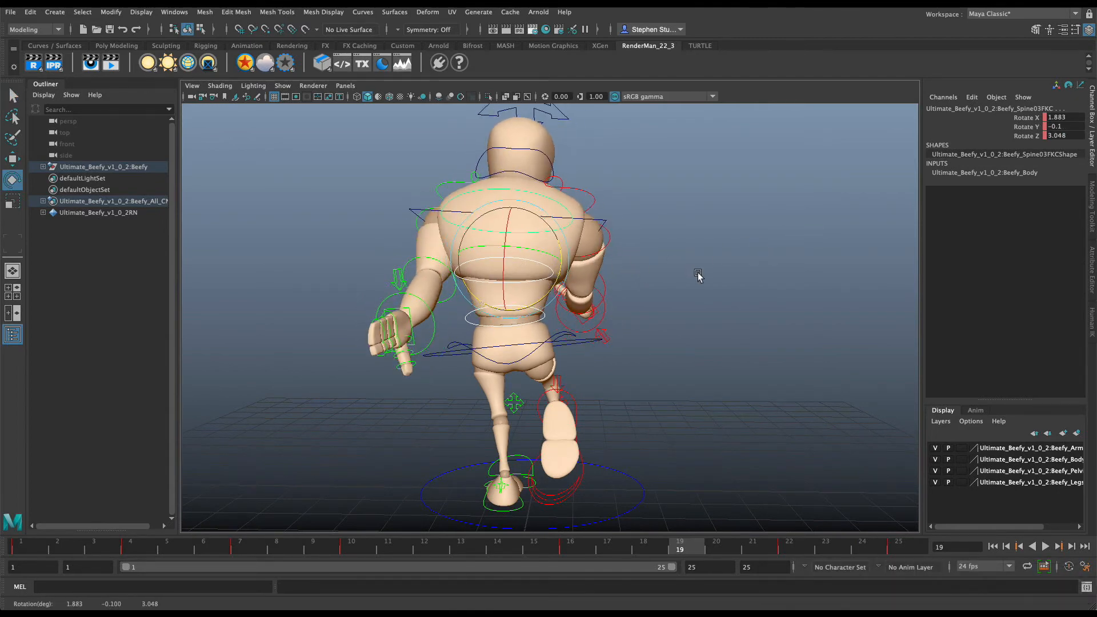
pyautogui.press('s')
# Inspect the frame 19 passing pose from the front and from above
pyautogui.keyDown('alt'); pyautogui.moveTo(803, 277); pyautogui.dragTo(696, 309); pyautogui.keyUp('alt')
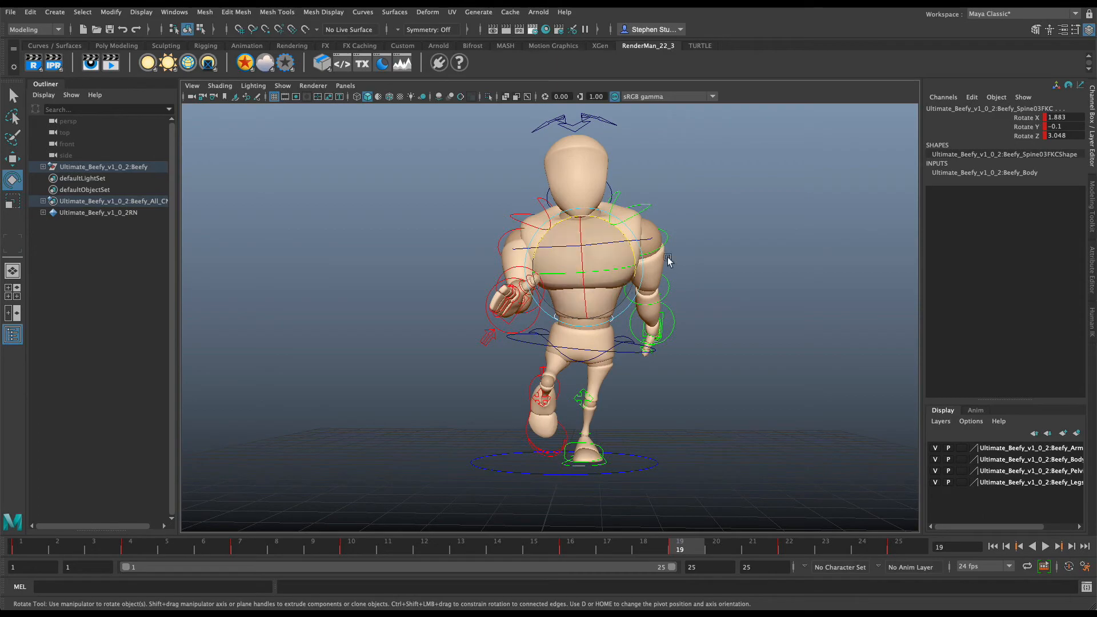
pyautogui.keyDown('alt'); pyautogui.moveTo(592, 270); pyautogui.dragTo(538, 320); pyautogui.keyUp('alt')
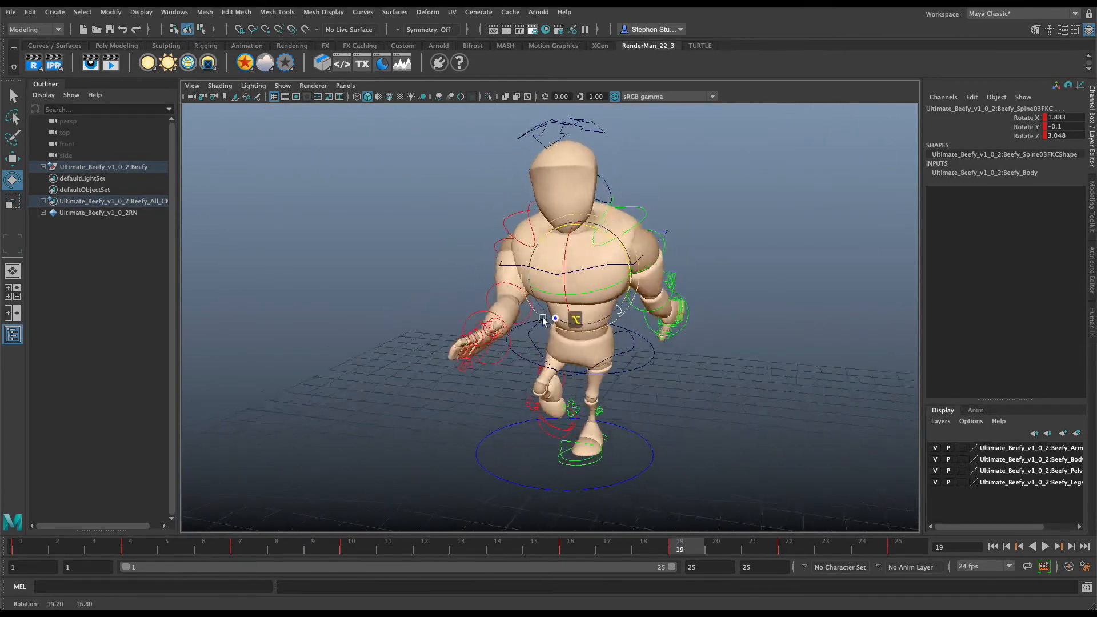
pyautogui.keyDown('alt'); pyautogui.moveTo(603, 330); pyautogui.dragTo(566, 326); pyautogui.keyUp('alt')
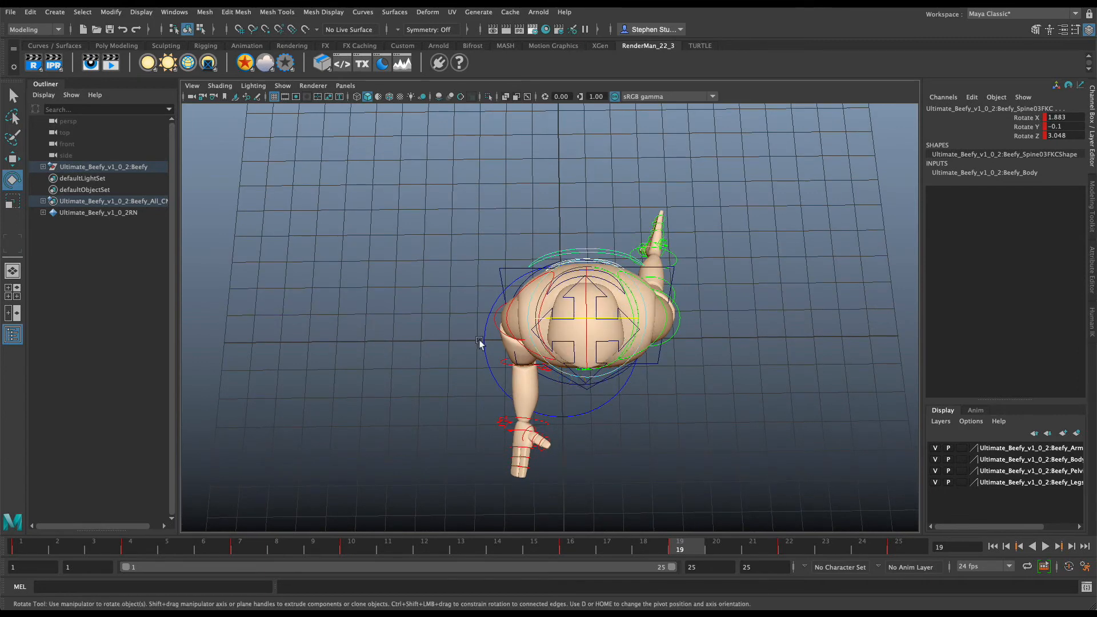
# Examine the frame 19 pose from above and the side, and play the walk cycle to review the weight shift from the front
pyautogui.keyDown('alt'); pyautogui.moveTo(627, 465); pyautogui.dragTo(597, 387); pyautogui.keyUp('alt')
pyautogui.keyDown('alt'); pyautogui.moveTo(662, 377); pyautogui.dragTo(538, 311); pyautogui.keyUp('alt')
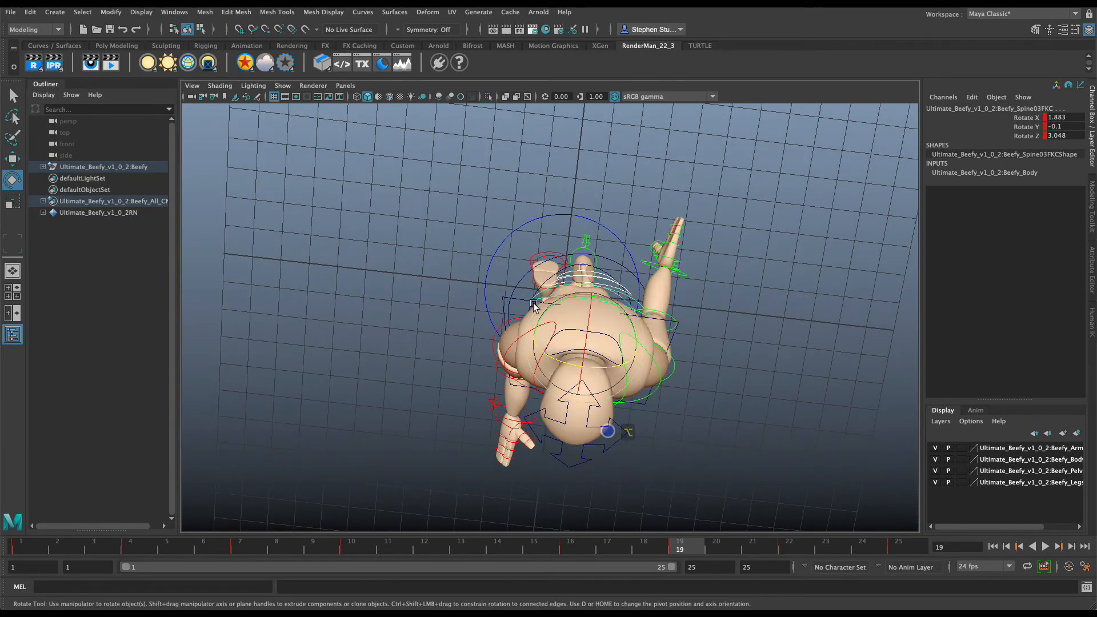
pyautogui.keyDown('alt'); pyautogui.moveTo(600, 383); pyautogui.dragTo(667, 315); pyautogui.keyUp('alt')
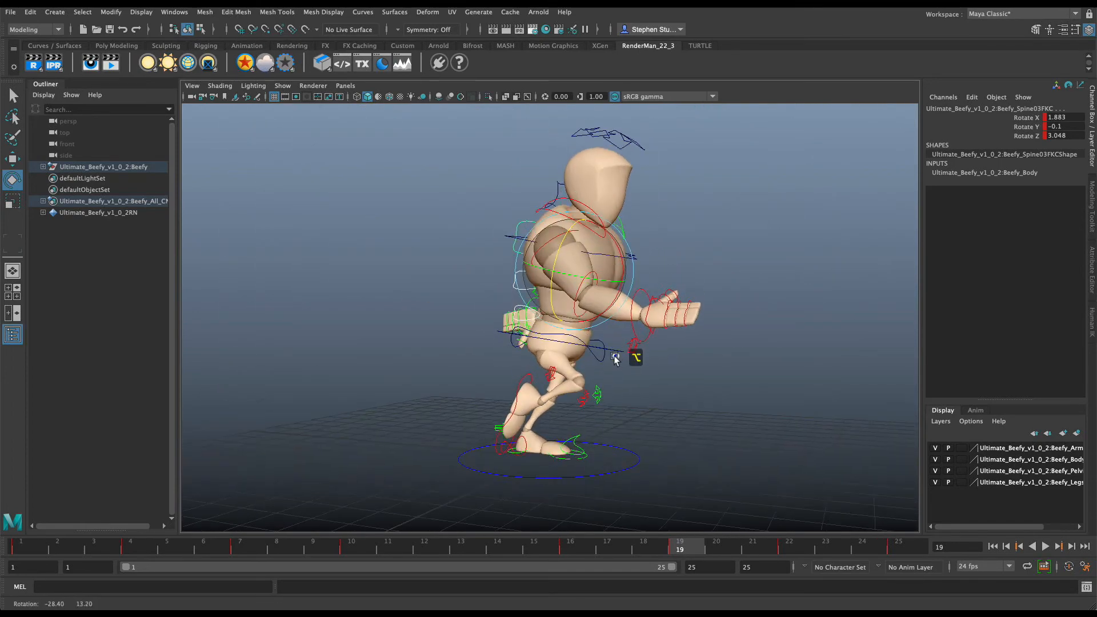
pyautogui.keyDown('alt'); pyautogui.moveTo(615, 356); pyautogui.dragTo(615, 354); pyautogui.keyUp('alt')
pyautogui.click(1045, 547)
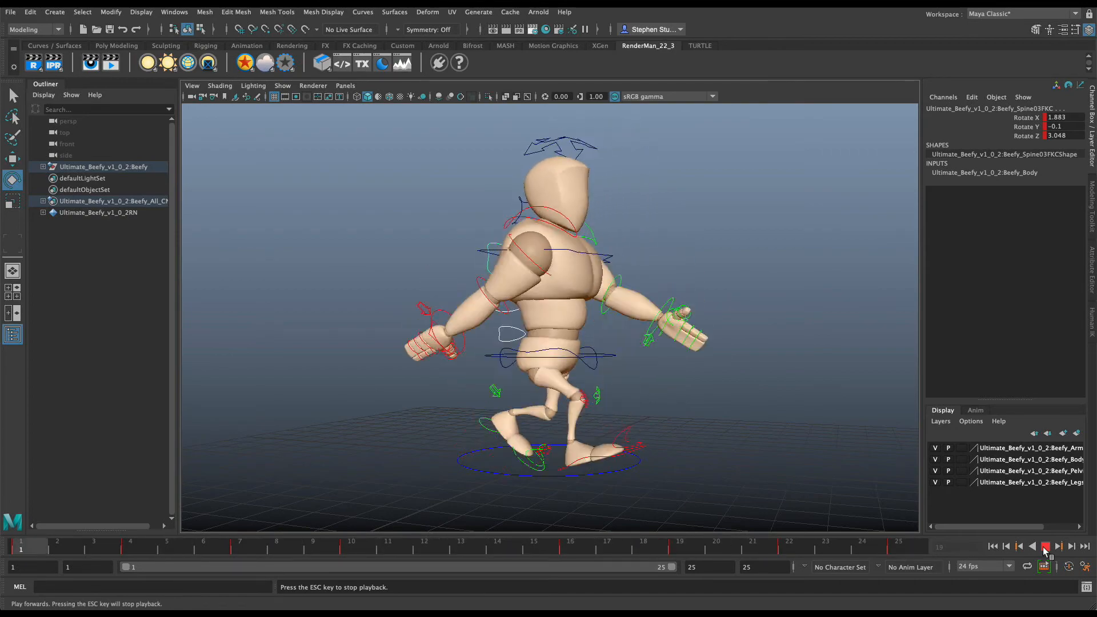
pyautogui.keyDown('alt'); pyautogui.moveTo(625, 446); pyautogui.dragTo(539, 457); pyautogui.keyUp('alt')
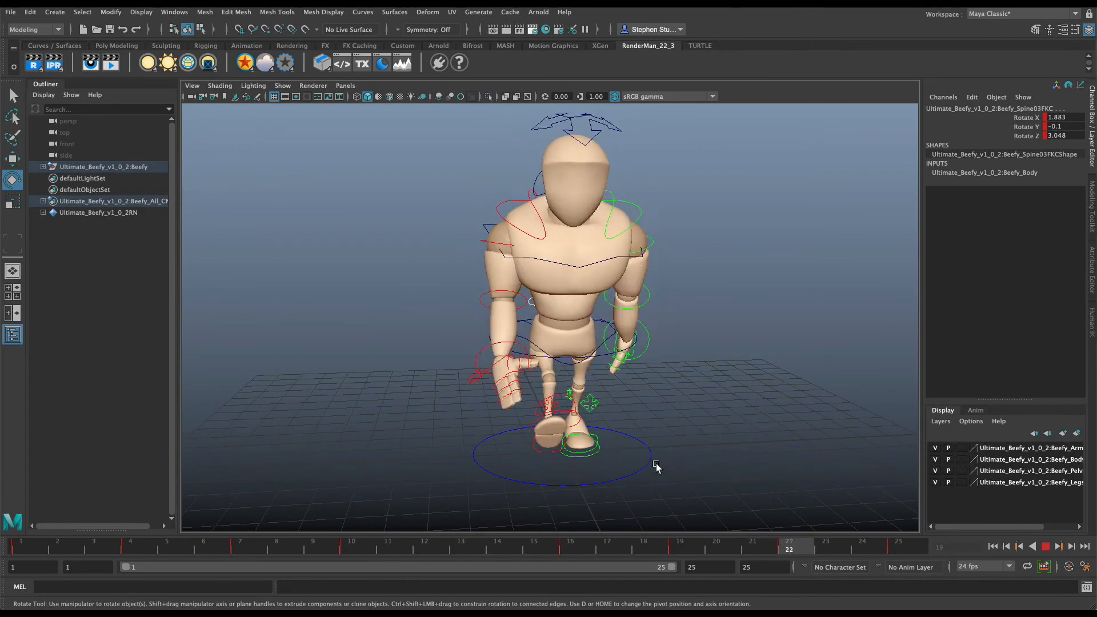
pyautogui.click(638, 463)
pyautogui.click(740, 444)
pyautogui.moveTo(708, 455)
pyautogui.keyDown('alt'); pyautogui.mouseDown()
pyautogui.moveTo(688, 449)
pyautogui.moveTo(697, 437)
pyautogui.mouseUp(); pyautogui.keyUp('alt')
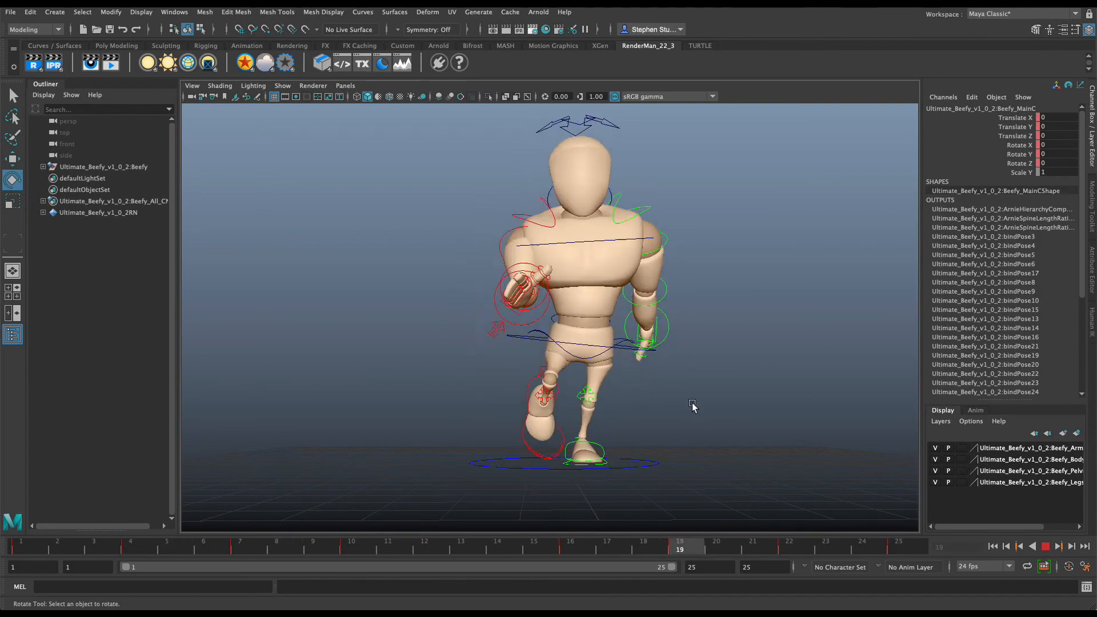
pyautogui.click(1047, 549)
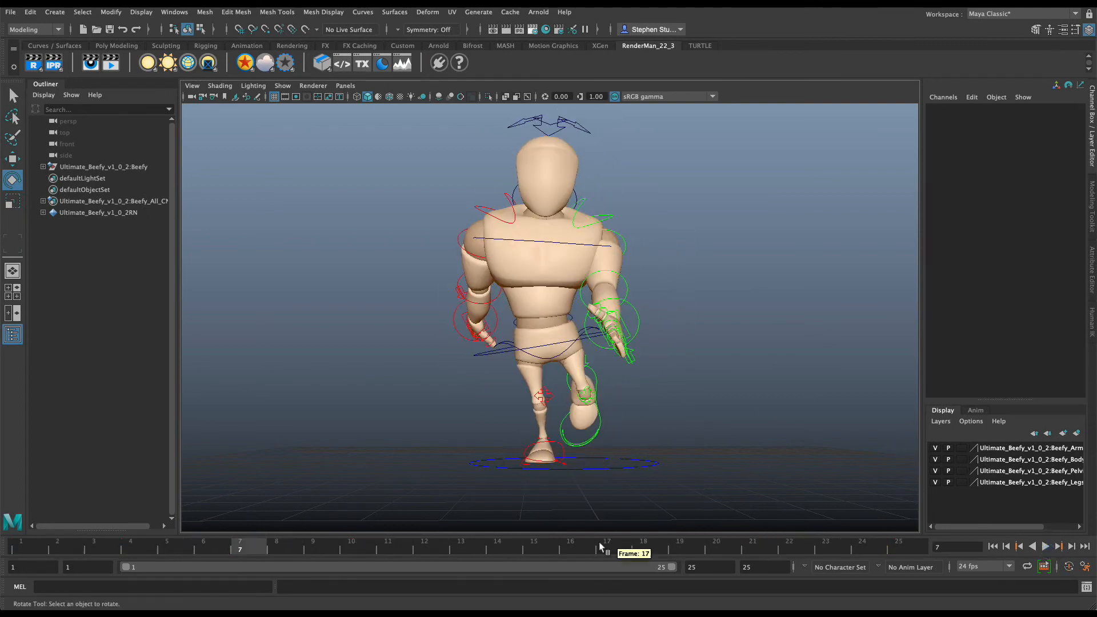
# At the frame 7 passing position, check the pose against the weight shift drawing and turn the root control to about 8.75 in Rotate Y
pyautogui.keyDown('alt'); pyautogui.moveTo(503, 503); pyautogui.dragTo(604, 410); pyautogui.keyUp('alt')
pyautogui.keyDown('alt'); pyautogui.moveTo(586, 294); pyautogui.dragTo(499, 306); pyautogui.keyUp('alt')
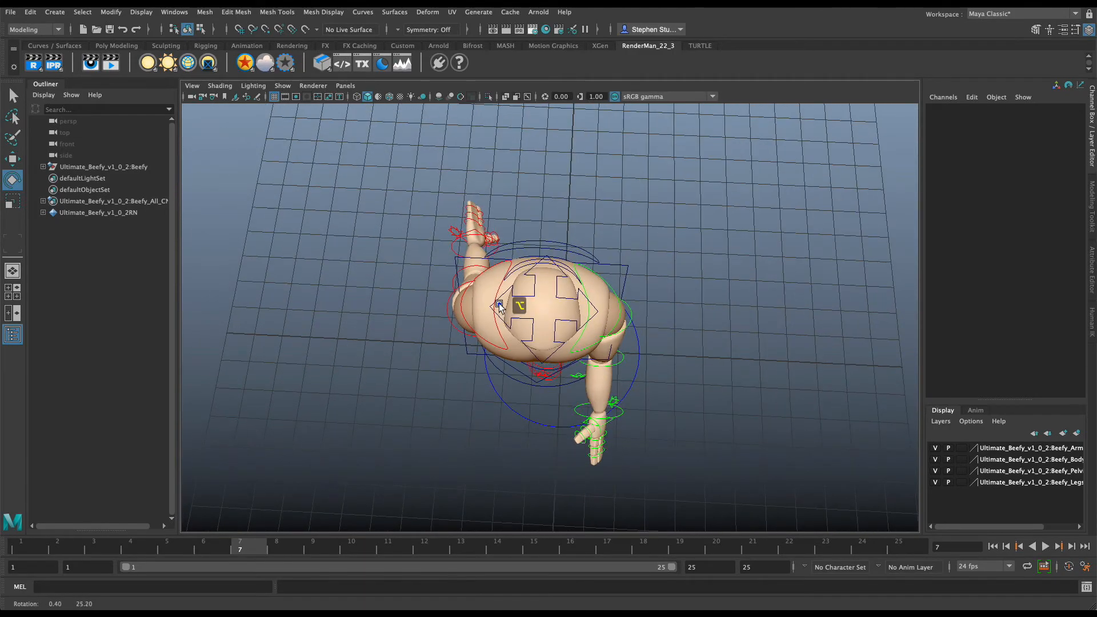
pyautogui.keyDown('alt'); pyautogui.moveTo(539, 383); pyautogui.dragTo(534, 309); pyautogui.keyUp('alt')
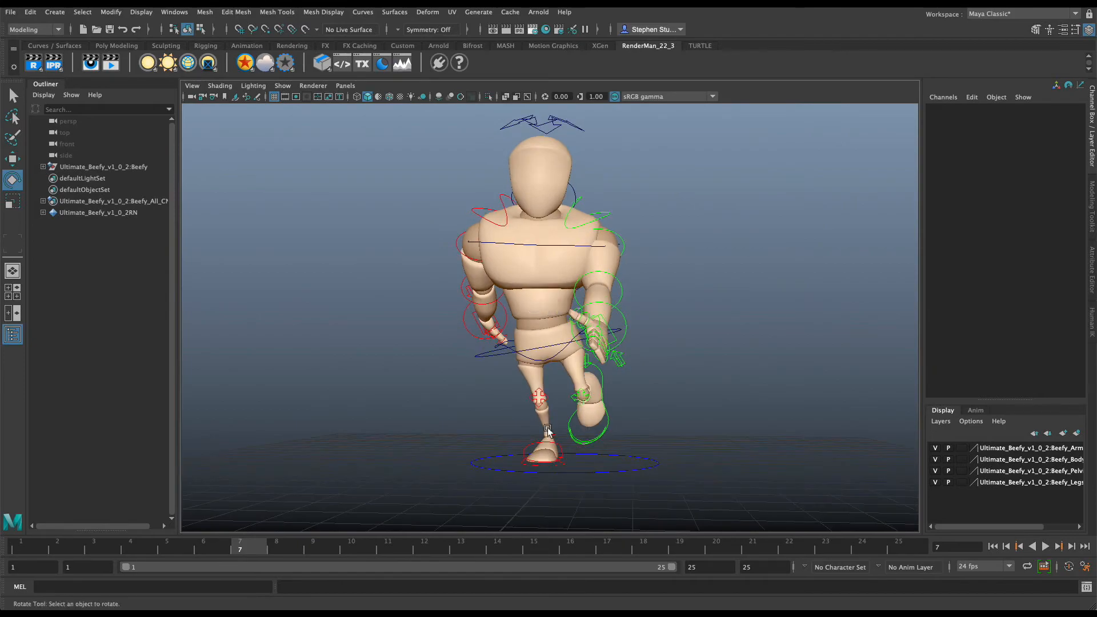
pyautogui.press('super+Tab')
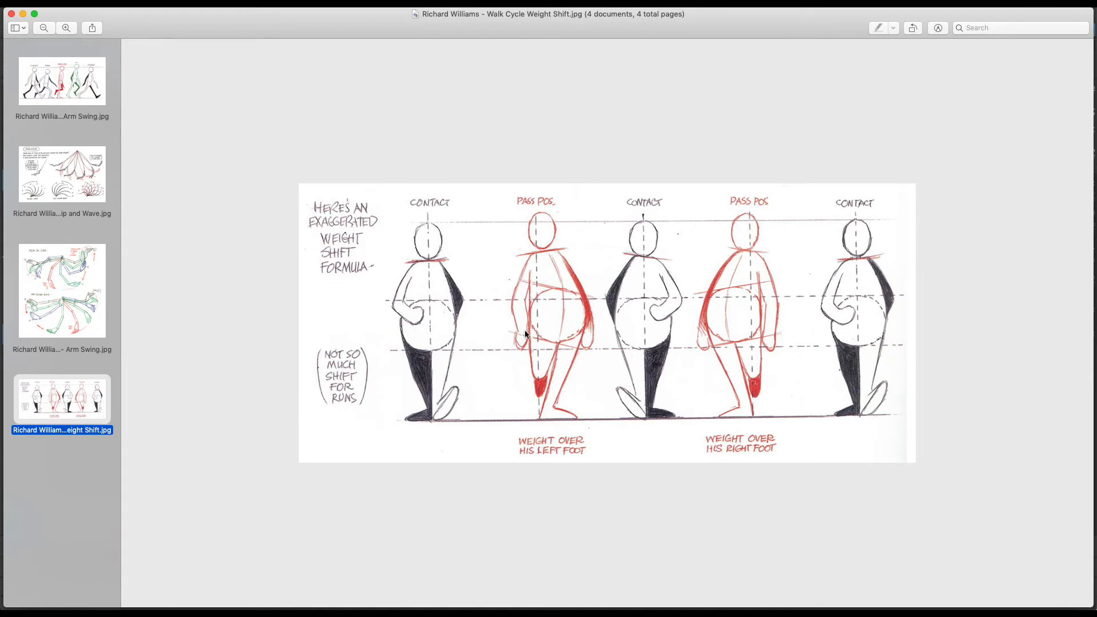
pyautogui.press('super+Tab')
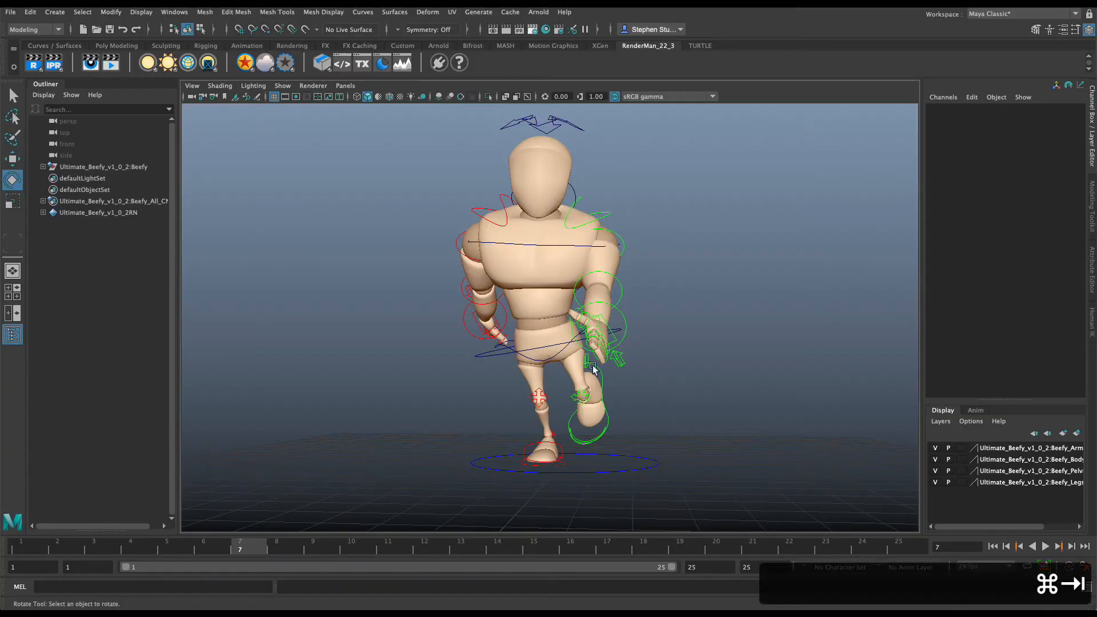
pyautogui.click(533, 352)
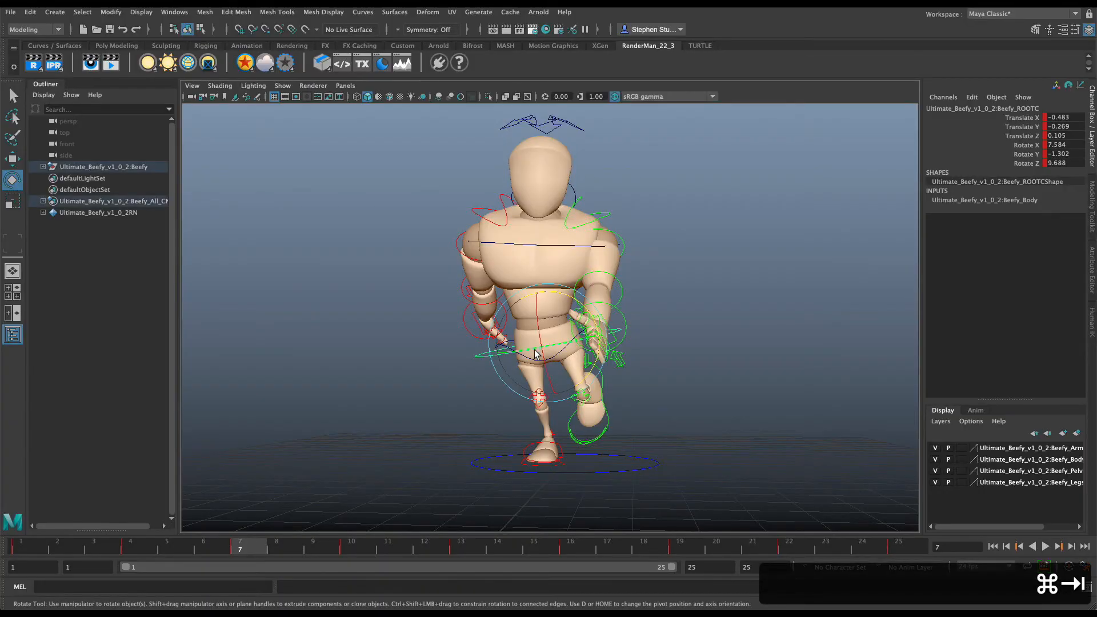
pyautogui.moveTo(522, 353); pyautogui.dragTo(522, 354)
pyautogui.keyDown('alt'); pyautogui.moveTo(629, 384); pyautogui.dragTo(646, 400); pyautogui.keyUp('alt')
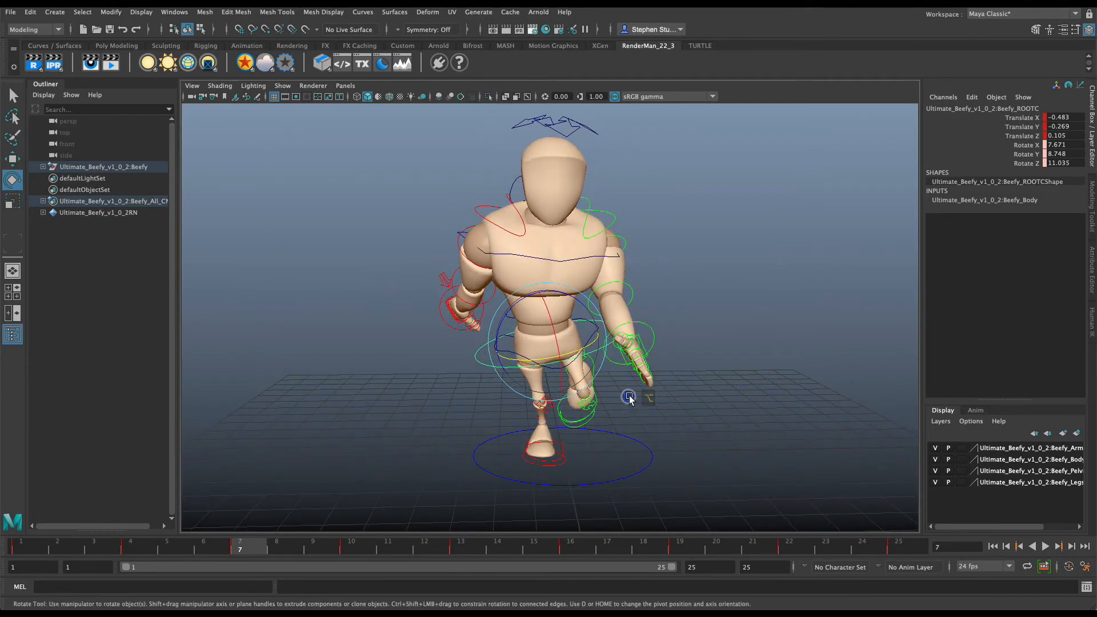
# Compare the hips with the weight shift drawing in Preview, readjust the root control's rotation at frame 7 and key it
pyautogui.press('super+Tab')
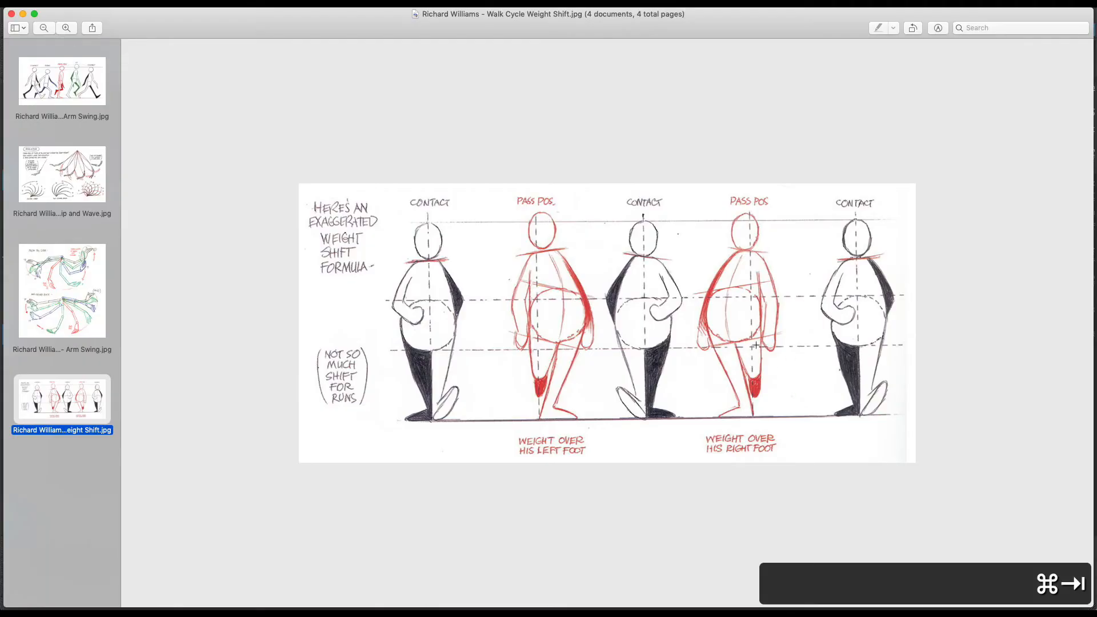
pyautogui.press('super+Tab')
pyautogui.press('super+Tab')
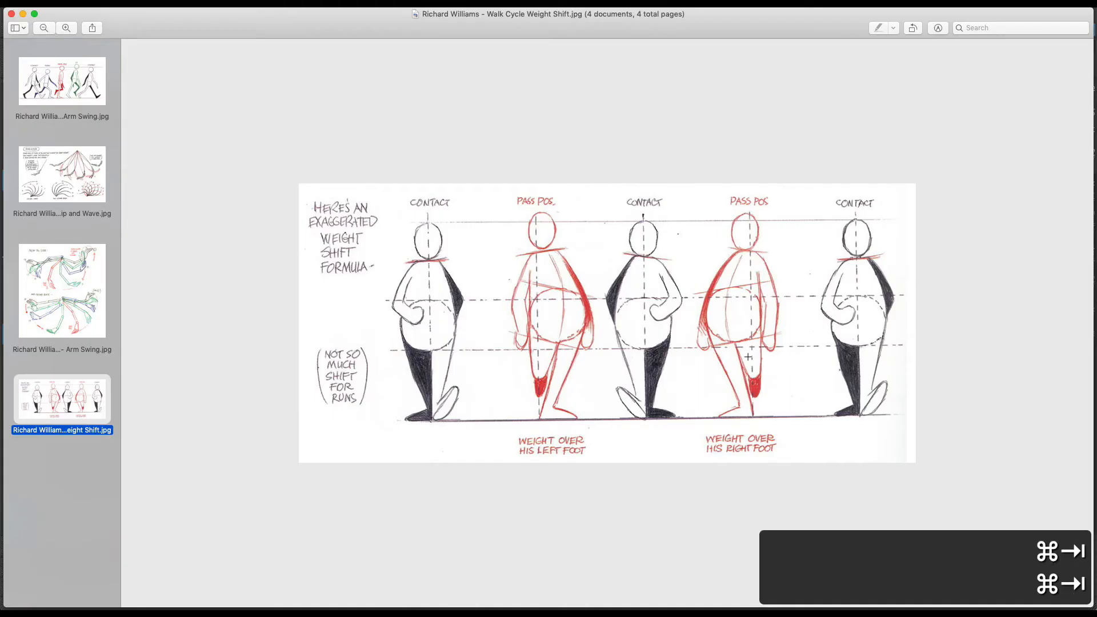
pyautogui.press('super+Tab')
pyautogui.moveTo(569, 349); pyautogui.dragTo(573, 355)
pyautogui.press('super+Tab')
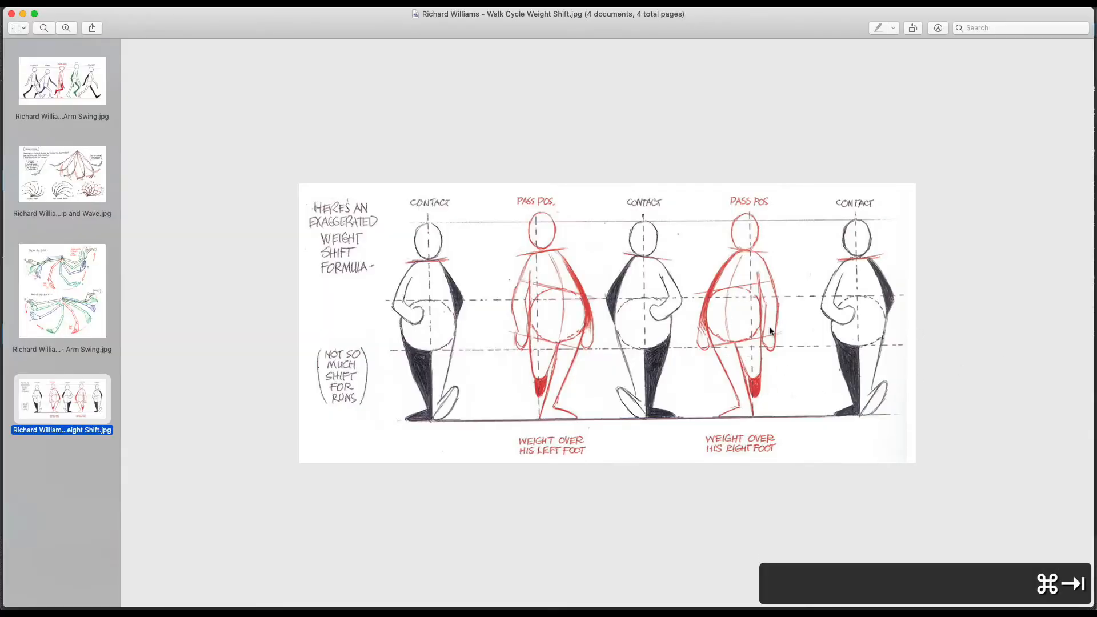
pyautogui.press('super+Tab')
pyautogui.keyDown('alt'); pyautogui.moveTo(485, 371); pyautogui.dragTo(582, 397); pyautogui.keyUp('alt')
pyautogui.press('s')
# Select all three spine controls, counter-rotate them to about 6.01 in Rotate Y at frame 7 and key them
pyautogui.keyDown('alt'); pyautogui.moveTo(533, 357); pyautogui.dragTo(709, 341); pyautogui.keyUp('alt')
pyautogui.click(717, 340)
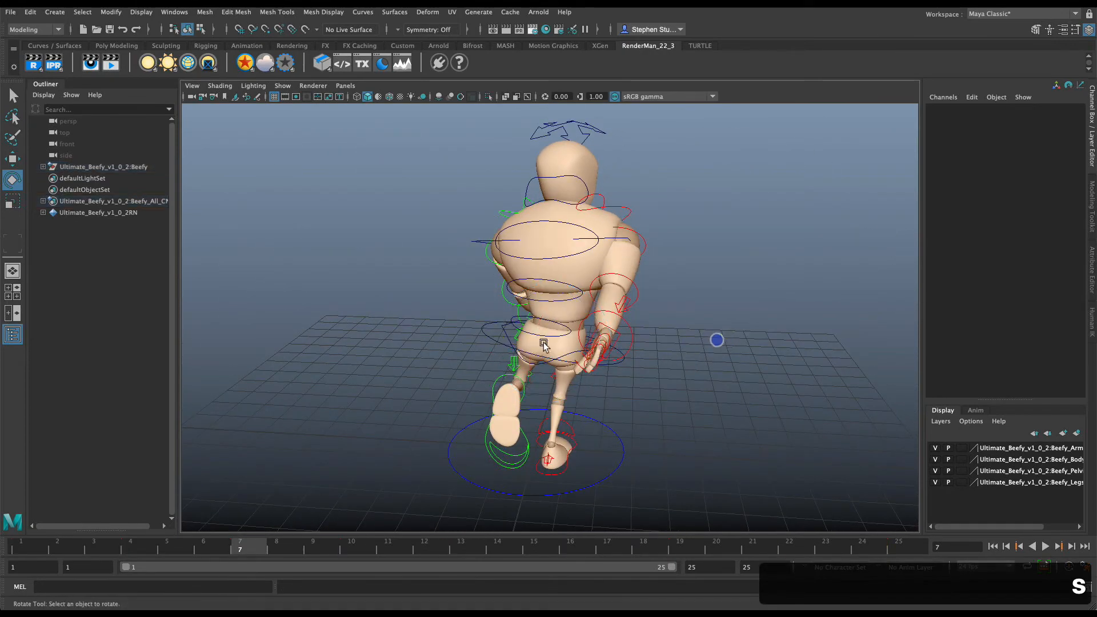
pyautogui.click(562, 302)
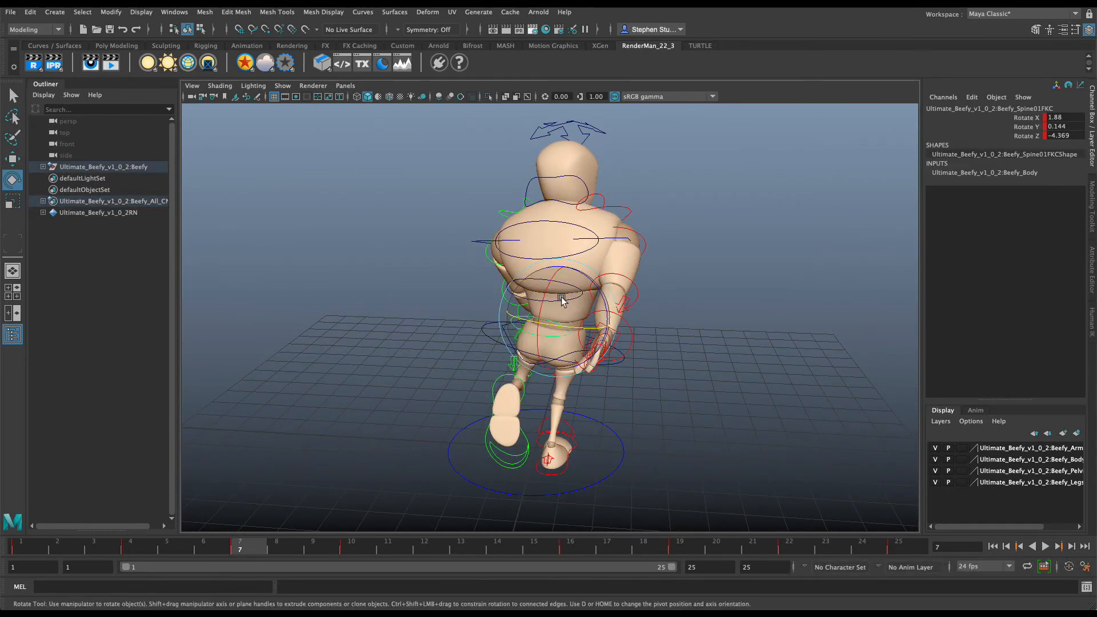
pyautogui.press('q')
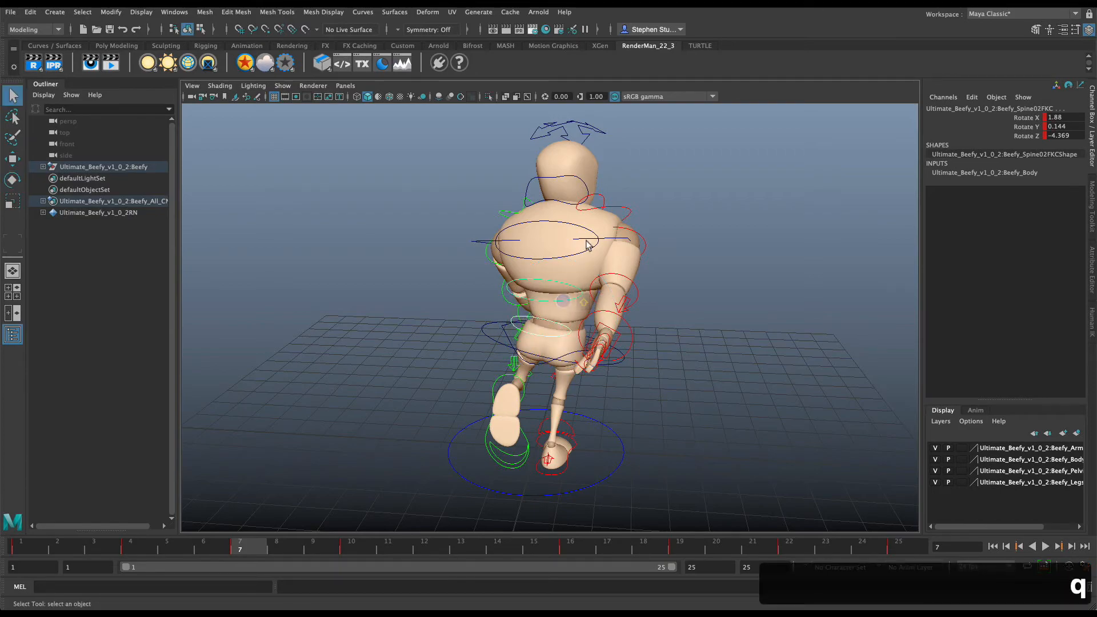
pyautogui.keyDown('alt'); pyautogui.moveTo(590, 255); pyautogui.dragTo(407, 315); pyautogui.keyUp('alt')
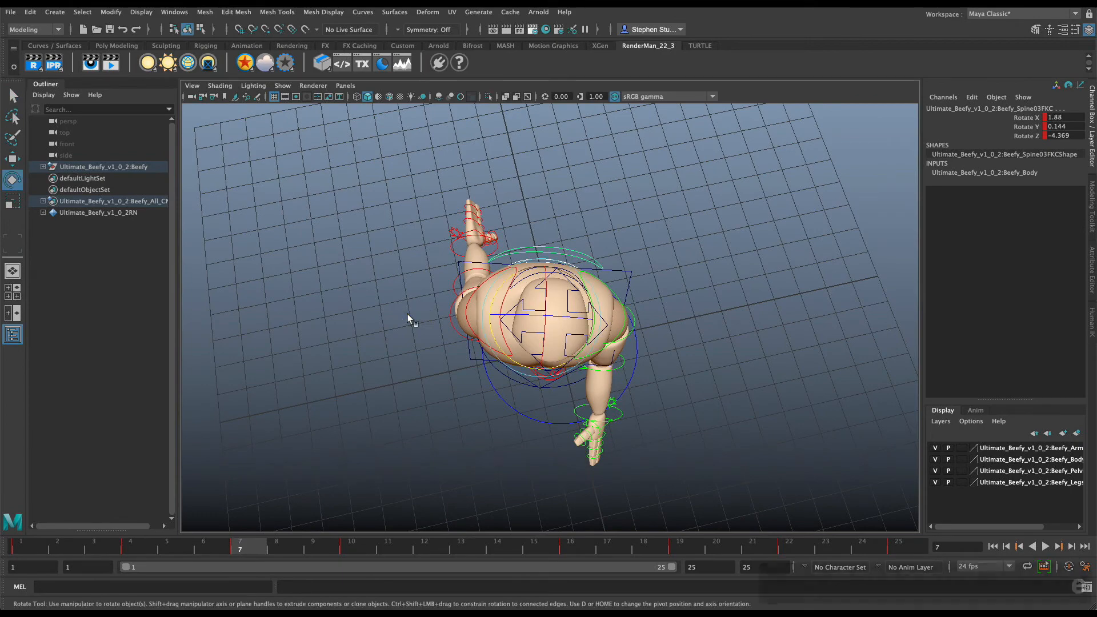
pyautogui.press('e')
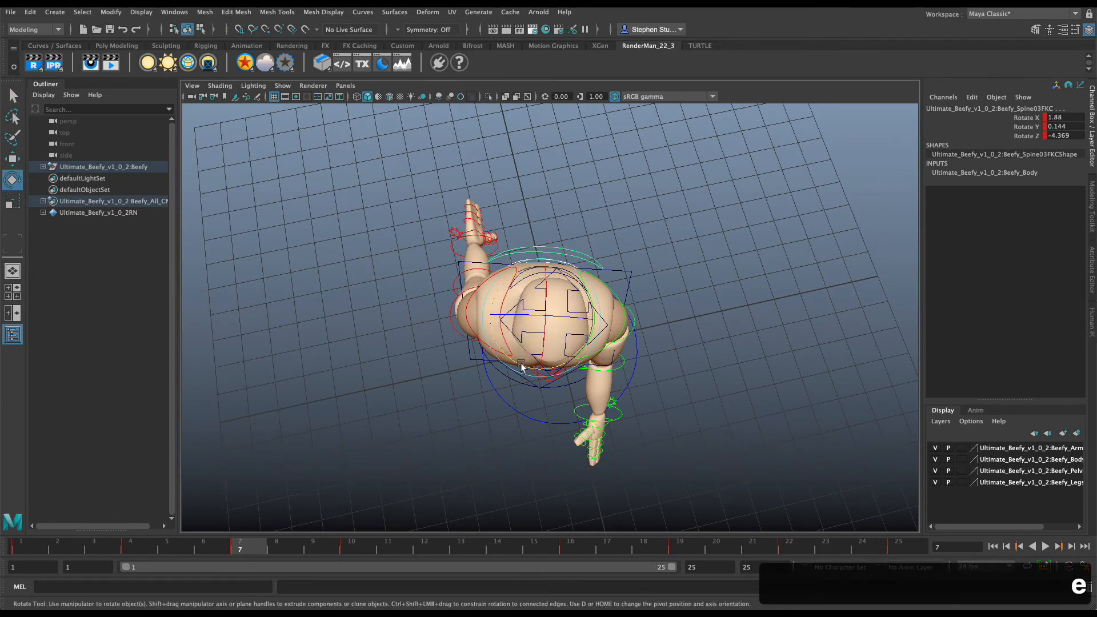
pyautogui.moveTo(521, 366)
pyautogui.mouseDown()
pyautogui.moveTo(590, 370)
pyautogui.moveTo(438, 351)
pyautogui.moveTo(595, 372)
pyautogui.moveTo(703, 358)
pyautogui.moveTo(496, 350)
pyautogui.moveTo(533, 354)
pyautogui.mouseUp()
pyautogui.press('s')
# Check the shoulders against the weight shift drawing and reduce the spine controls' twist to about 3.57 in Rotate Y at frame 7
pyautogui.press('super+Tab')
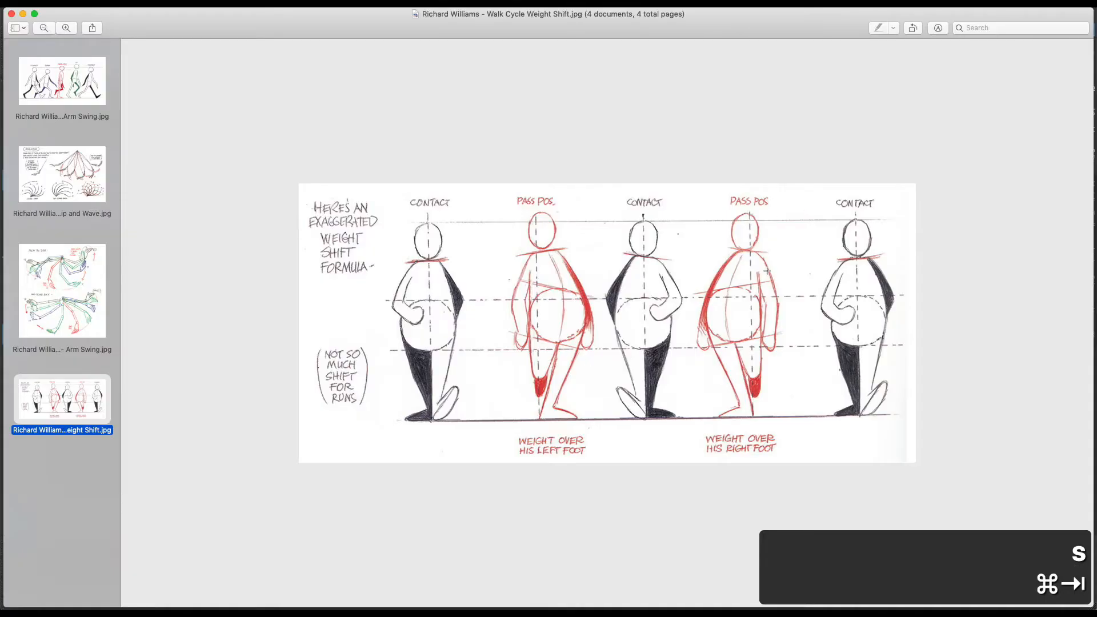
pyautogui.press('super+Tab')
pyautogui.press('super+Tab')
pyautogui.press('super+Tab')
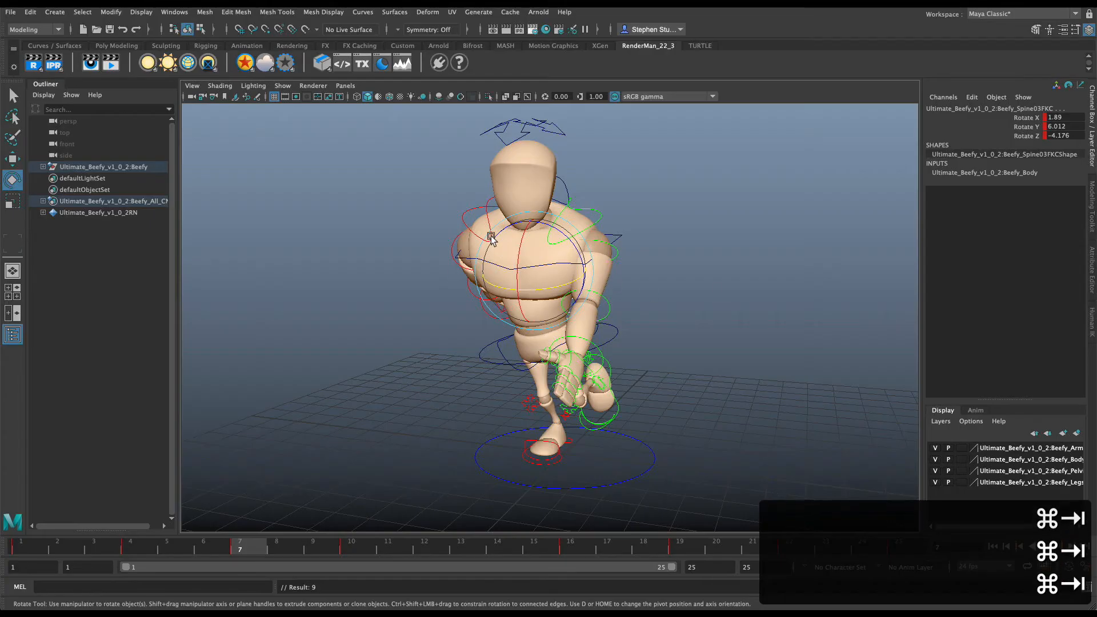
pyautogui.moveTo(545, 290); pyautogui.dragTo(546, 291)
pyautogui.keyDown('alt'); pyautogui.moveTo(557, 368); pyautogui.dragTo(639, 402); pyautogui.keyUp('alt')
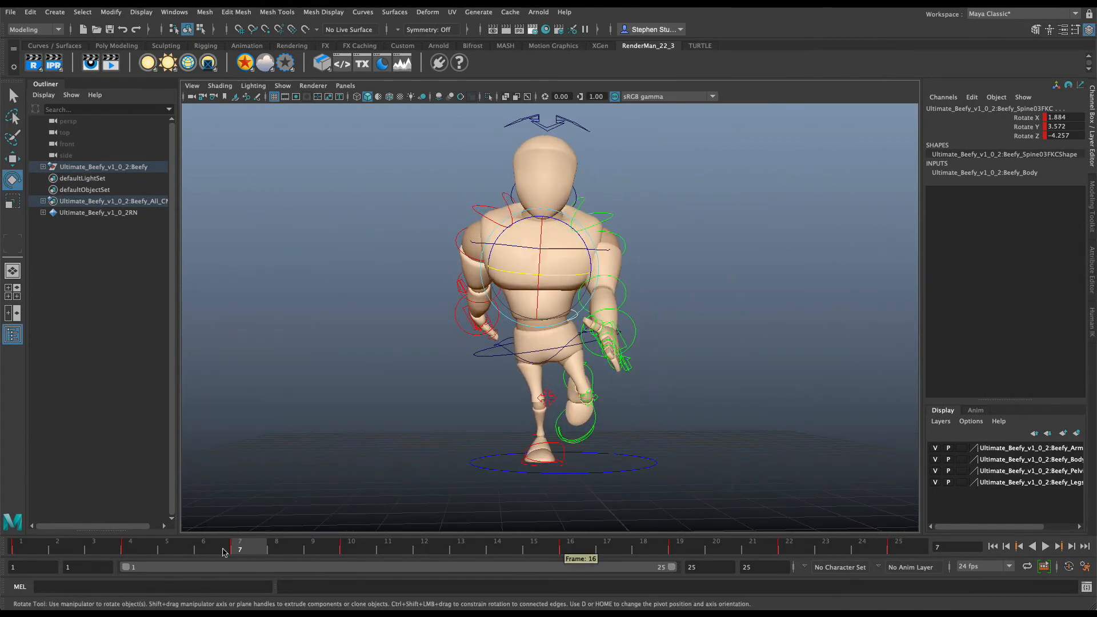
# Go to frame 19, twist the root control in Rotate Y to match the opposite passing pose in the weight shift drawing, and key it
pyautogui.click(689, 549)
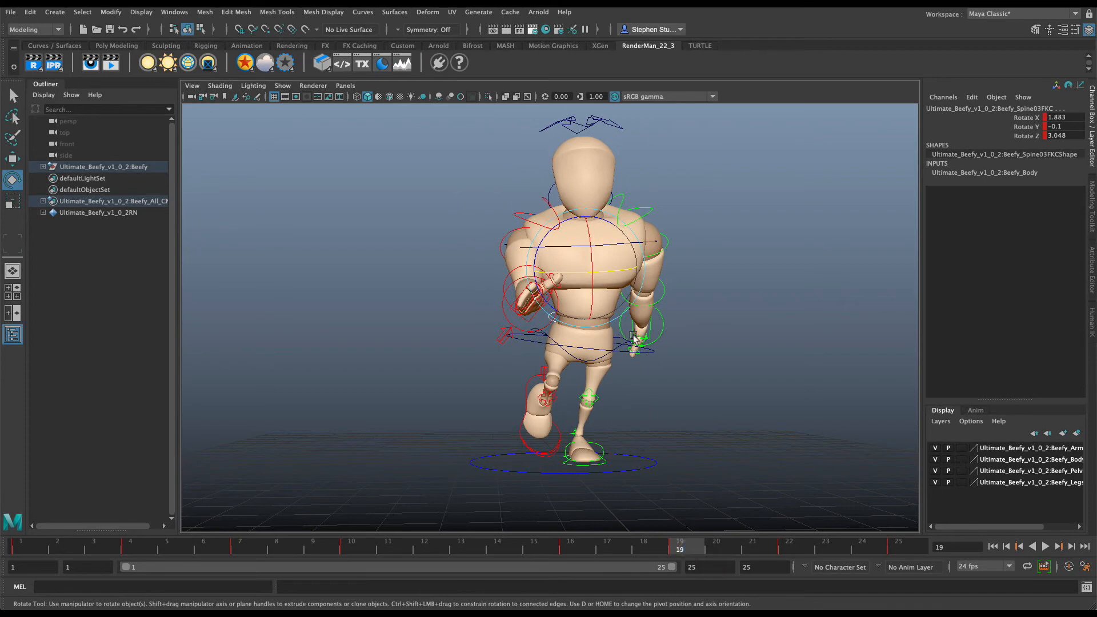
pyautogui.keyDown('alt'); pyautogui.moveTo(646, 350); pyautogui.dragTo(614, 343); pyautogui.keyUp('alt')
pyautogui.click(639, 373)
pyautogui.keyDown('alt'); pyautogui.moveTo(670, 395); pyautogui.dragTo(648, 389); pyautogui.keyUp('alt')
pyautogui.press('w')
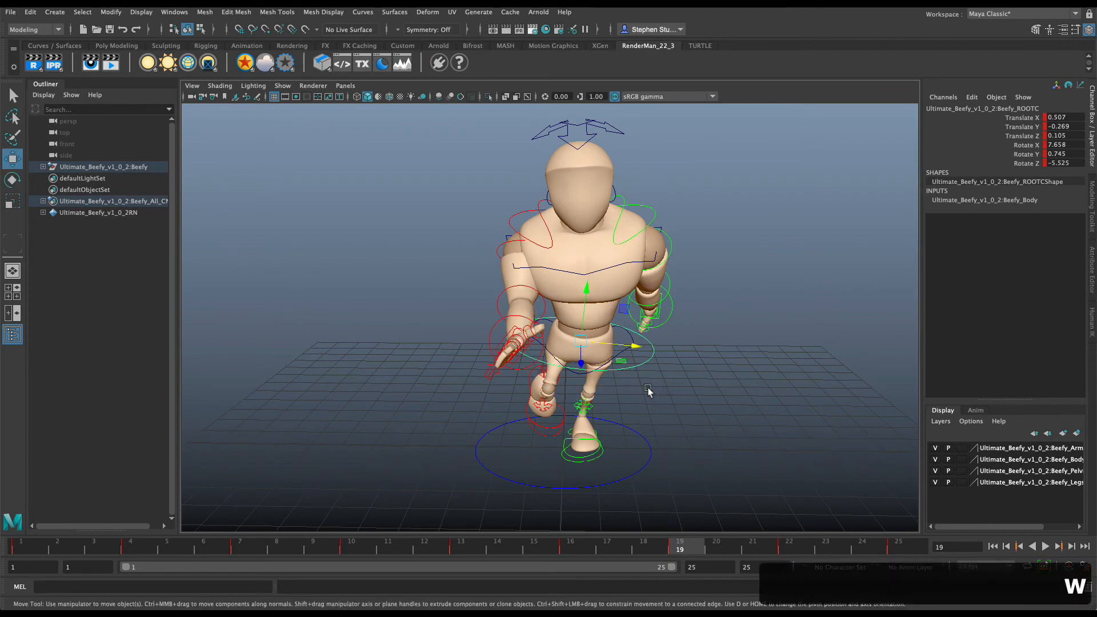
pyautogui.press('e')
pyautogui.press('super+Tab')
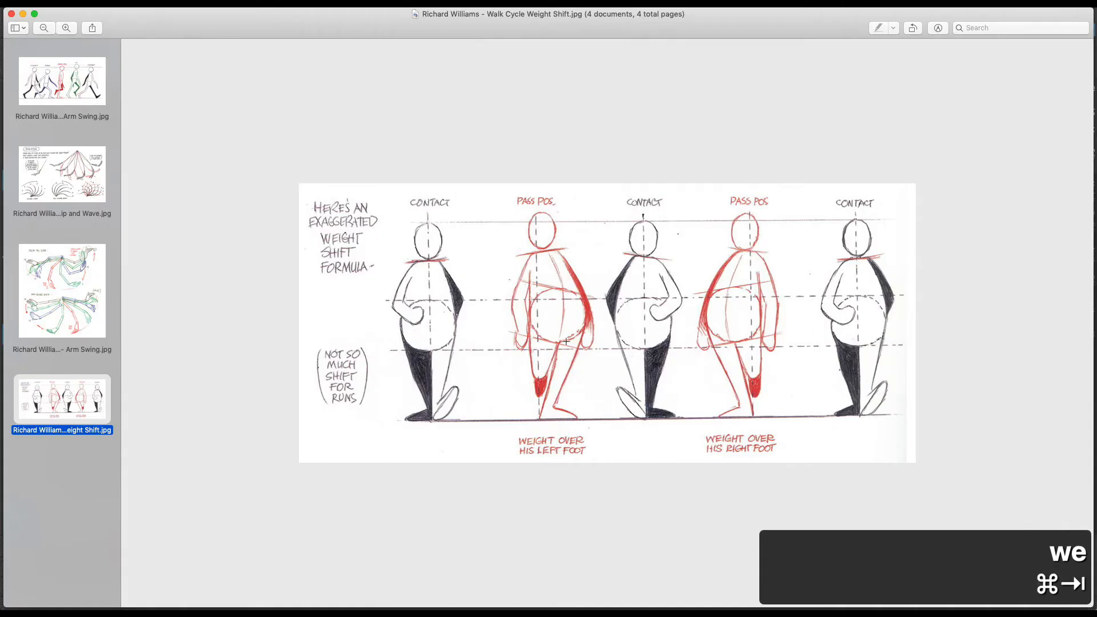
pyautogui.press('super+Tab')
pyautogui.moveTo(600, 370); pyautogui.dragTo(605, 369)
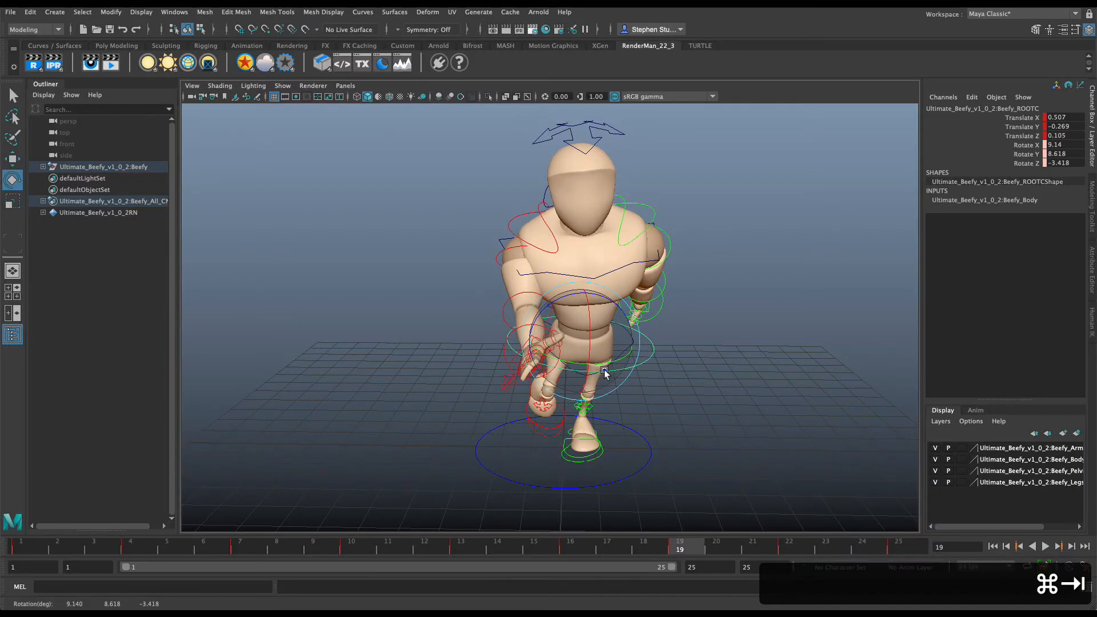
pyautogui.press('super+z')
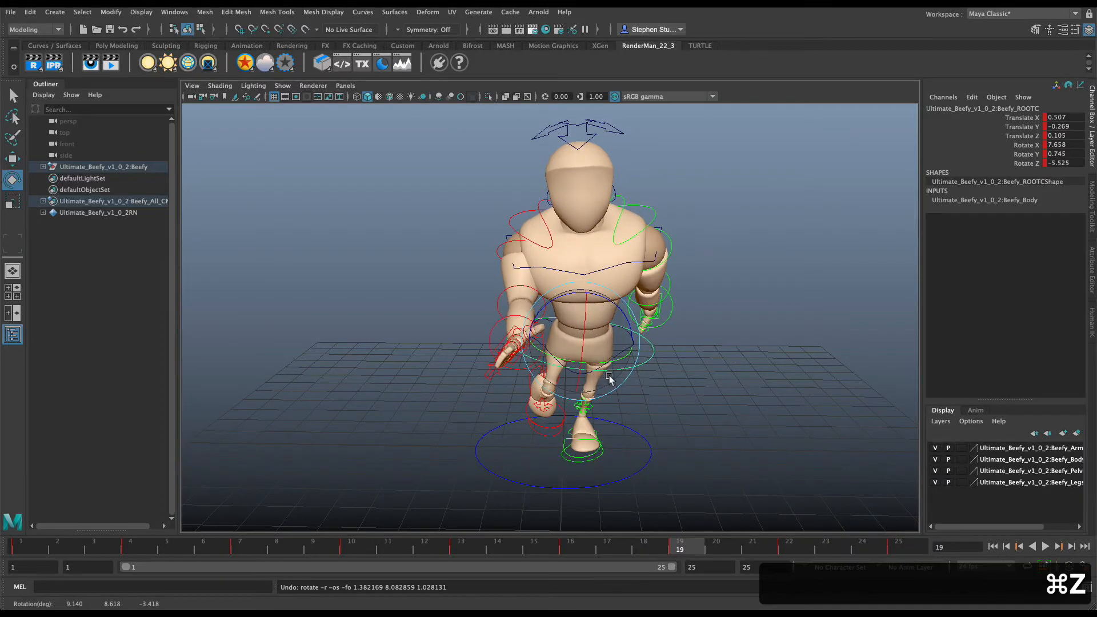
pyautogui.moveTo(620, 367); pyautogui.dragTo(748, 368)
pyautogui.click(752, 421)
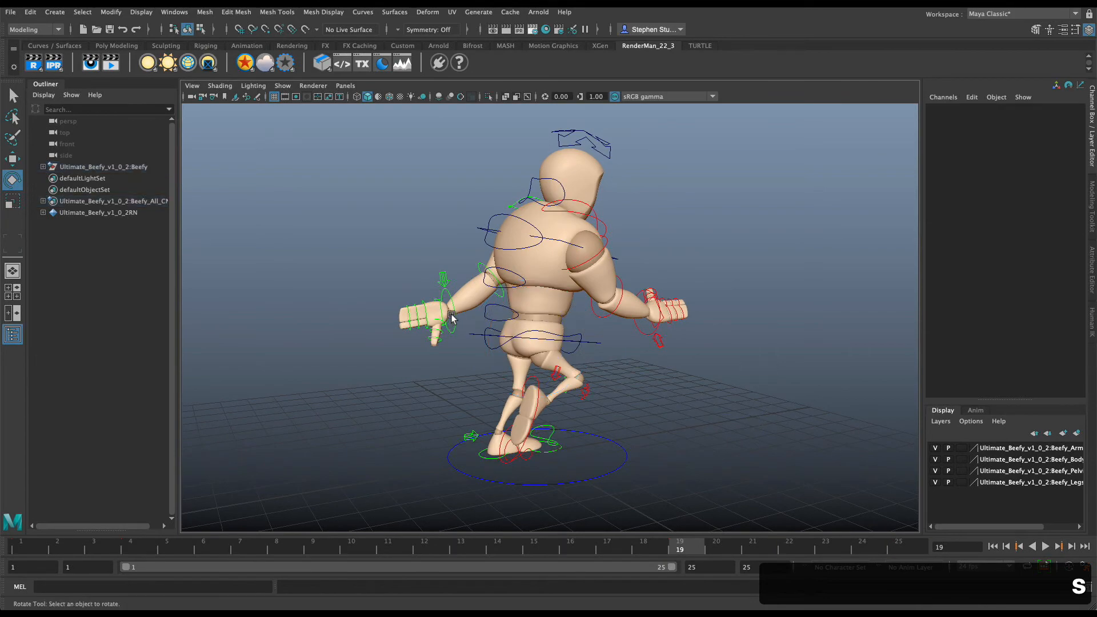
# Counter-rotate all three spine controls together to about -1.52 in Rotate Y at frame 19 and key them
pyautogui.click(487, 318)
pyautogui.press('q')
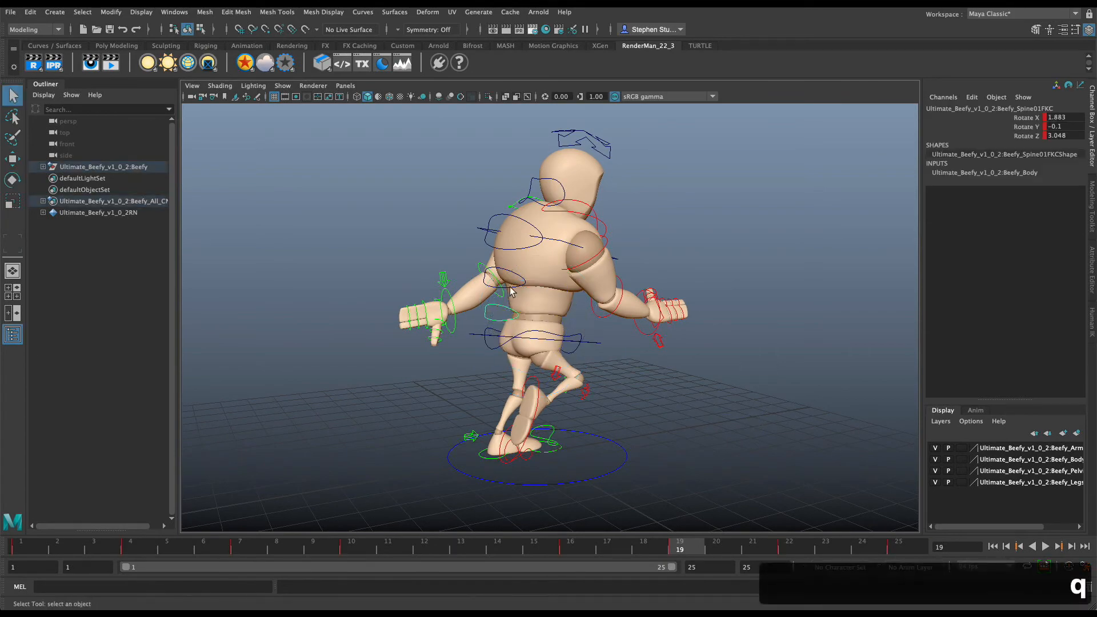
pyautogui.keyDown('alt'); pyautogui.moveTo(607, 309); pyautogui.dragTo(436, 369); pyautogui.keyUp('alt')
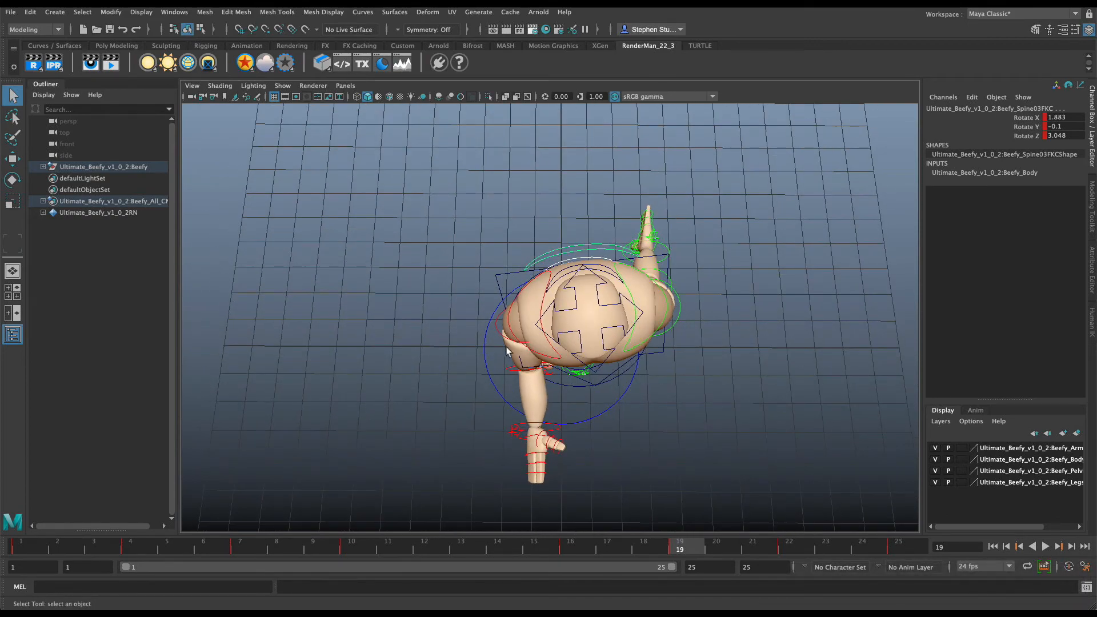
pyautogui.press('e')
pyautogui.keyDown('alt'); pyautogui.moveTo(610, 381); pyautogui.dragTo(634, 398); pyautogui.keyUp('alt')
pyautogui.press('s')
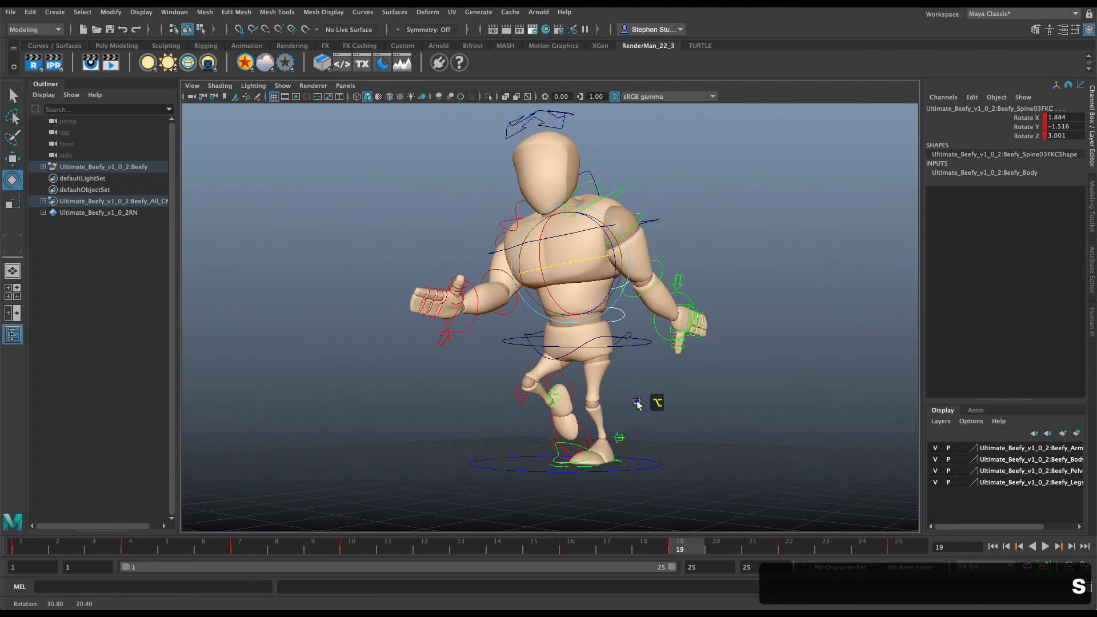
# Play the looping walk cycle from the front to review the hip and shoulder twist
pyautogui.click(634, 343)
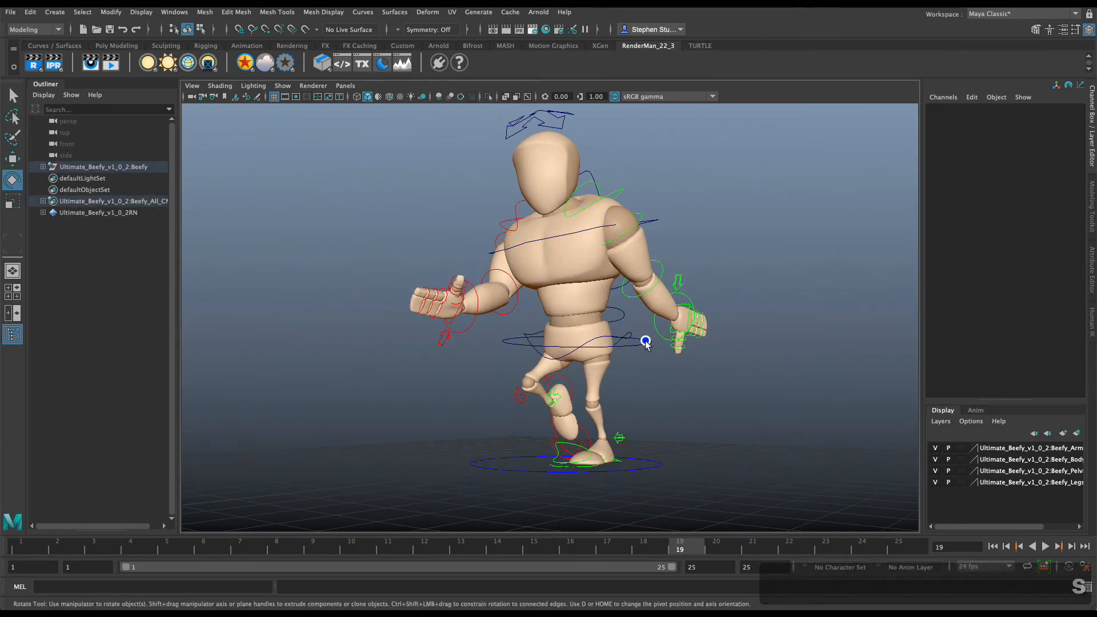
pyautogui.click(650, 345)
pyautogui.keyDown('alt'); pyautogui.moveTo(743, 477); pyautogui.dragTo(833, 476); pyautogui.keyUp('alt')
pyautogui.click(753, 480)
pyautogui.keyDown('alt'); pyautogui.moveTo(669, 481); pyautogui.dragTo(708, 477); pyautogui.keyUp('alt')
pyautogui.click(1046, 547)
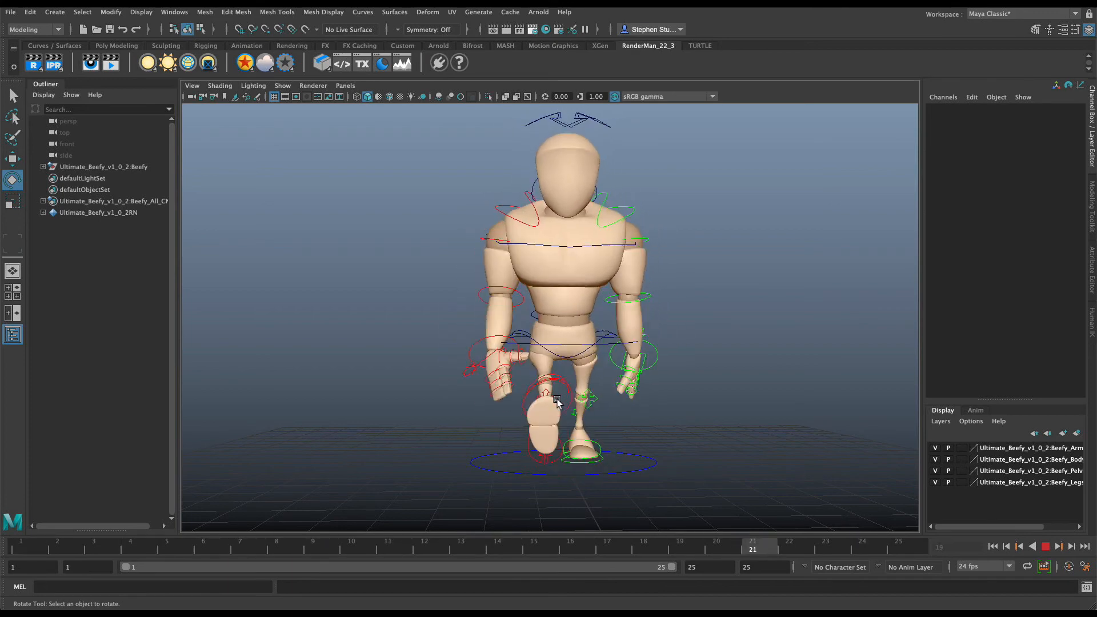
pyautogui.click(1045, 548)
# Stop playback, select the root control and compare its passing poses at frames 7 and 19 with the weight shift drawing
pyautogui.click(587, 400)
pyautogui.click(525, 356)
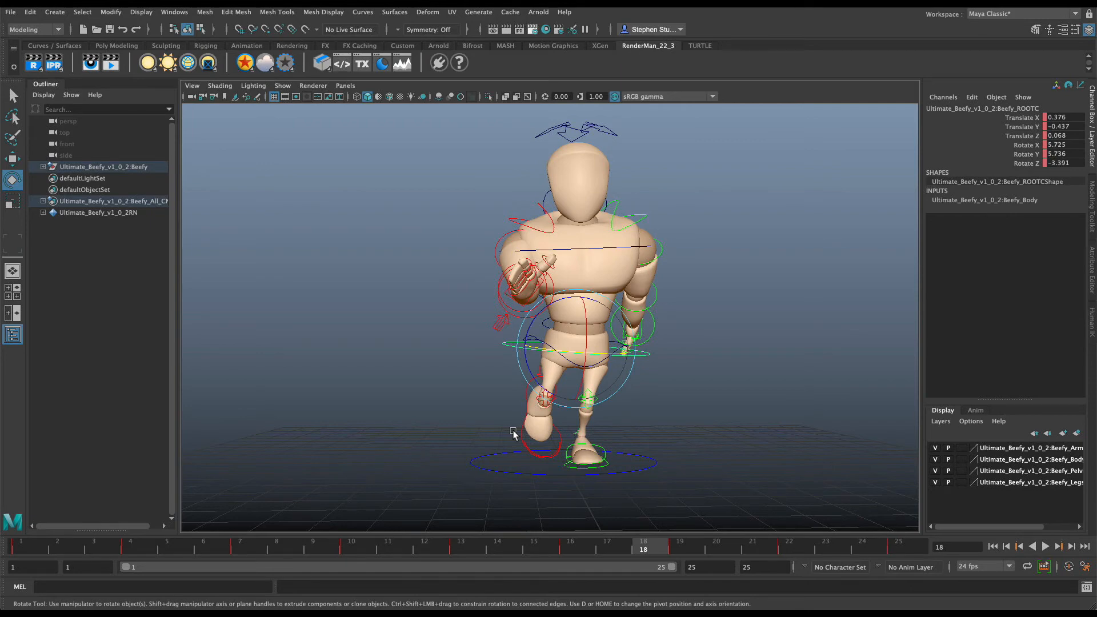
pyautogui.press('super+grave')
pyautogui.press('super+Tab')
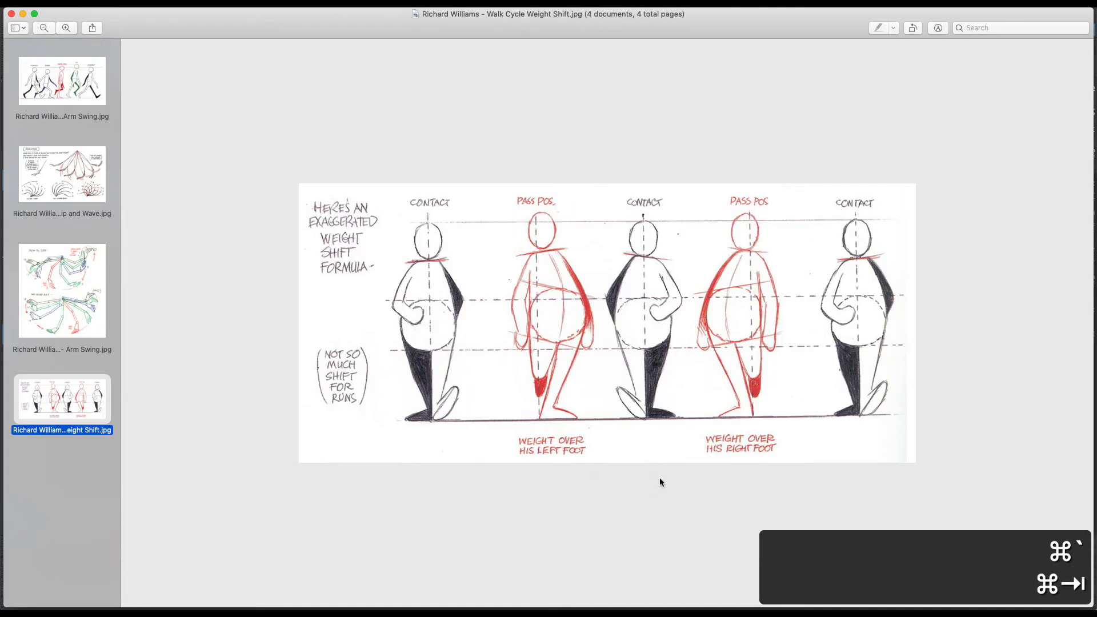
pyautogui.press('super+Tab')
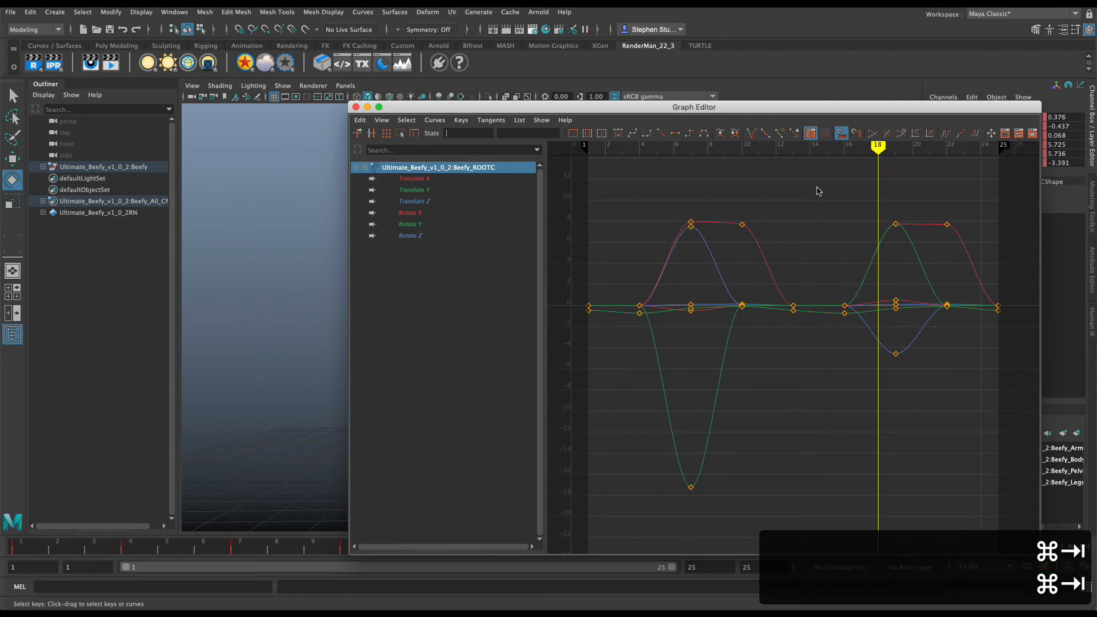
pyautogui.press('super+grave')
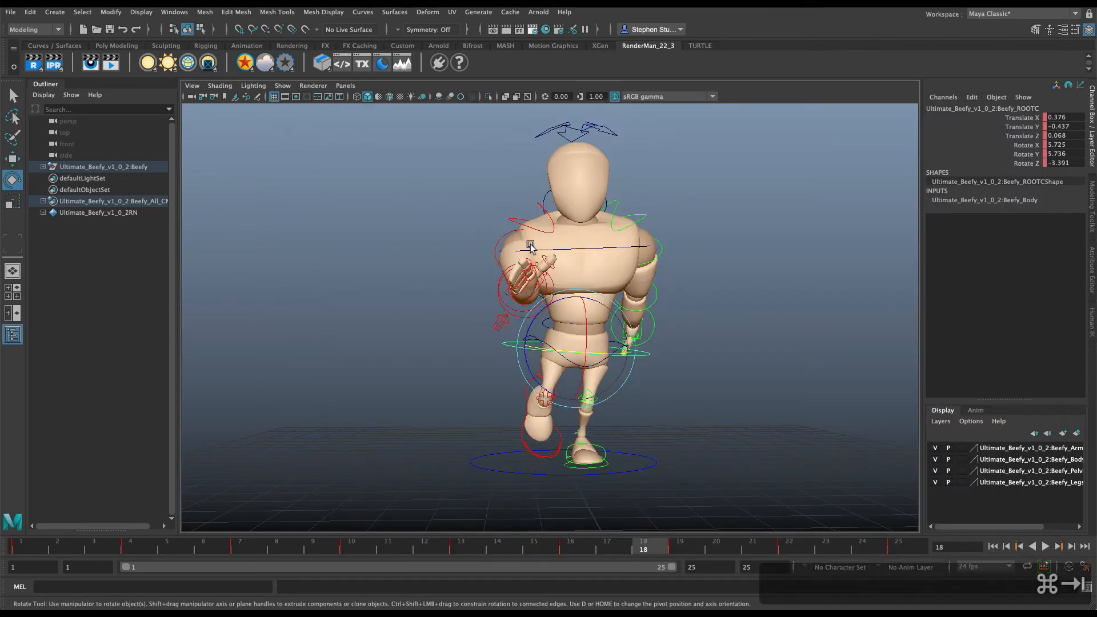
pyautogui.click(483, 382)
pyautogui.click(520, 345)
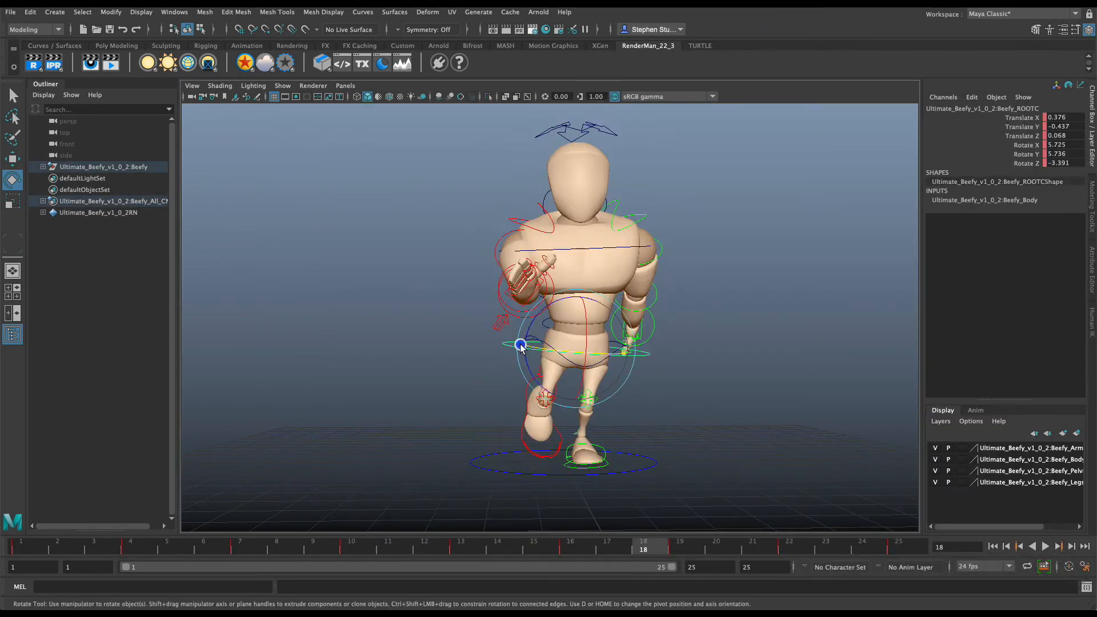
pyautogui.click(694, 548)
pyautogui.click(241, 548)
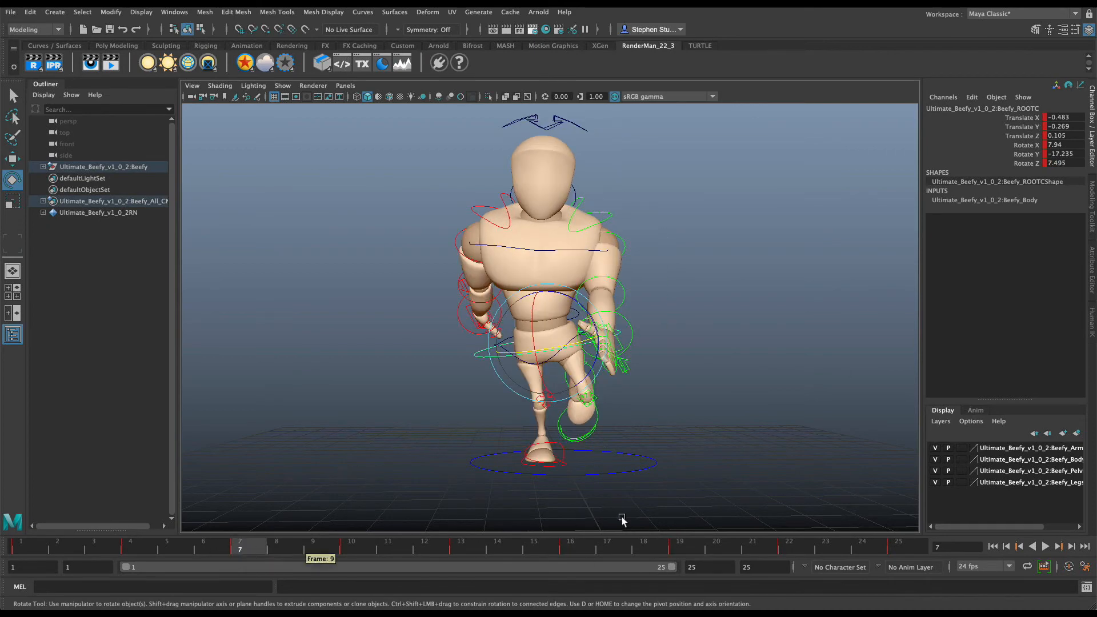
pyautogui.click(693, 547)
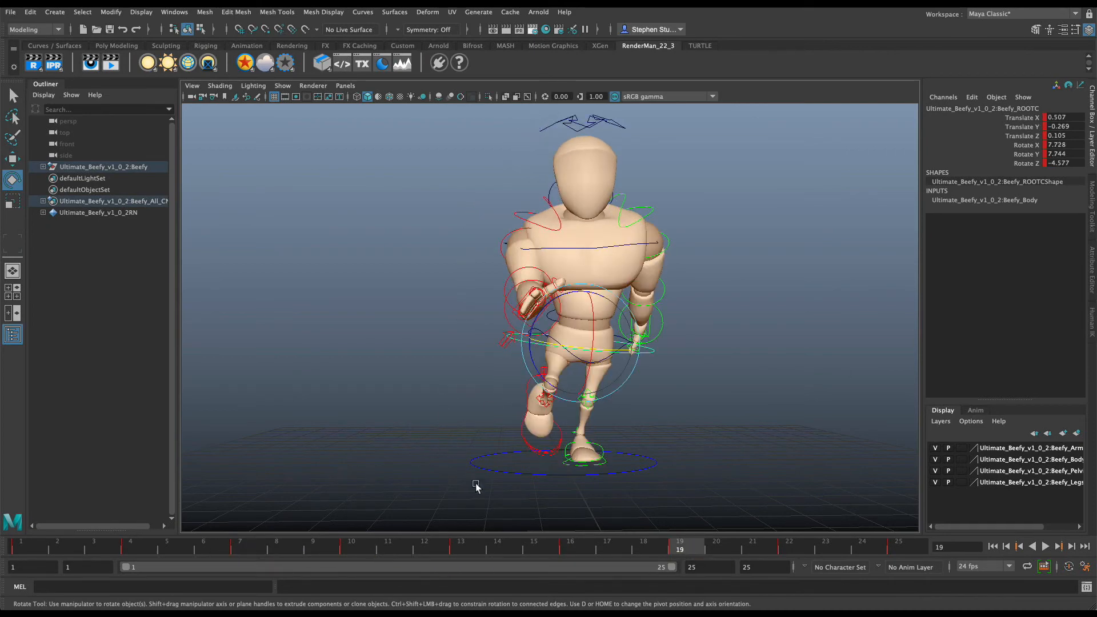
pyautogui.click(490, 390)
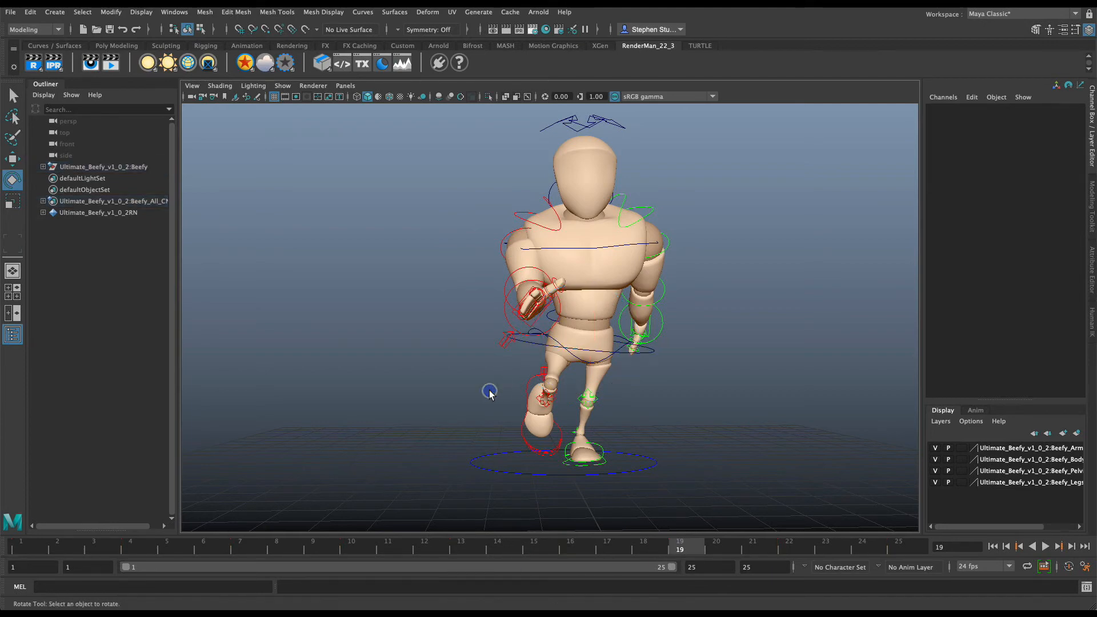
pyautogui.click(533, 346)
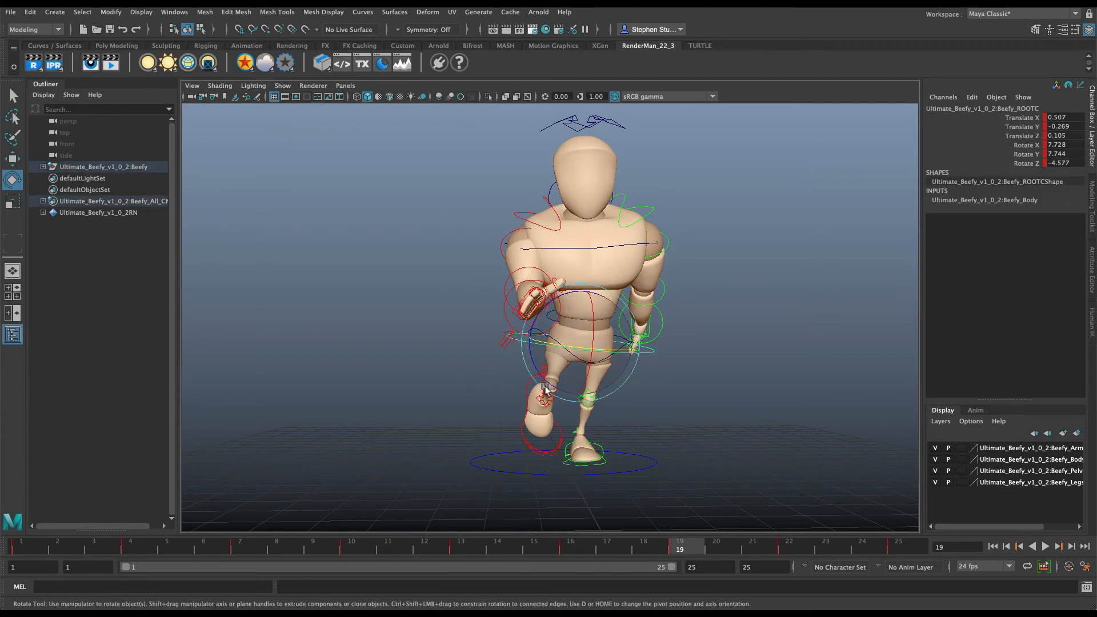
# Examine the root control's Translate X curve in the Graph Editor around frames 10 to 16, and check the contact pose at frame 13
pyautogui.press('super+grave')
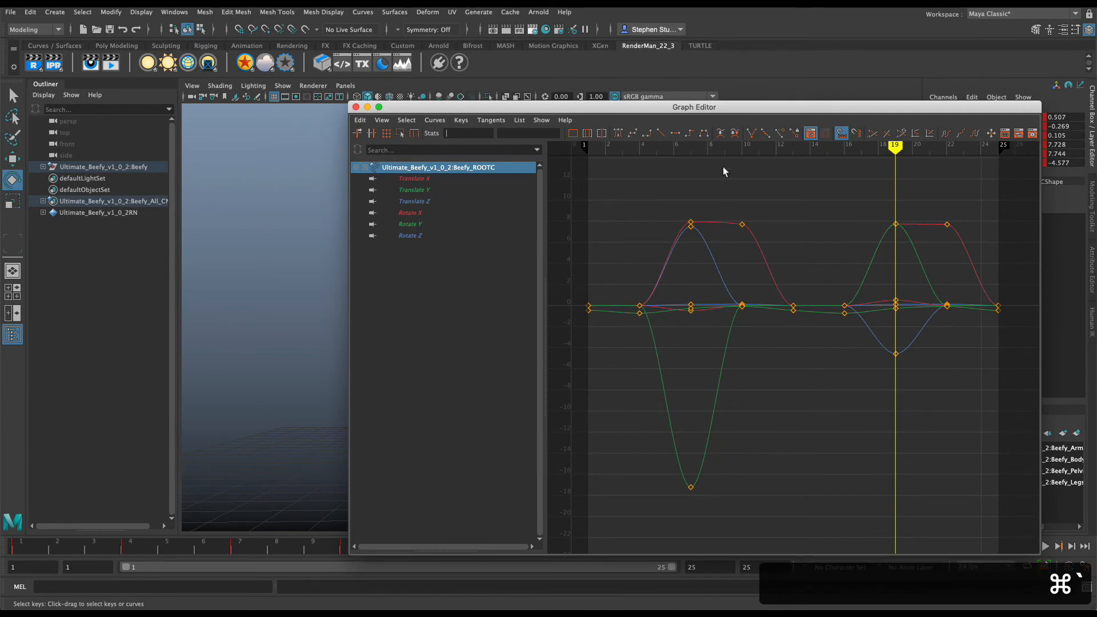
pyautogui.click(422, 178)
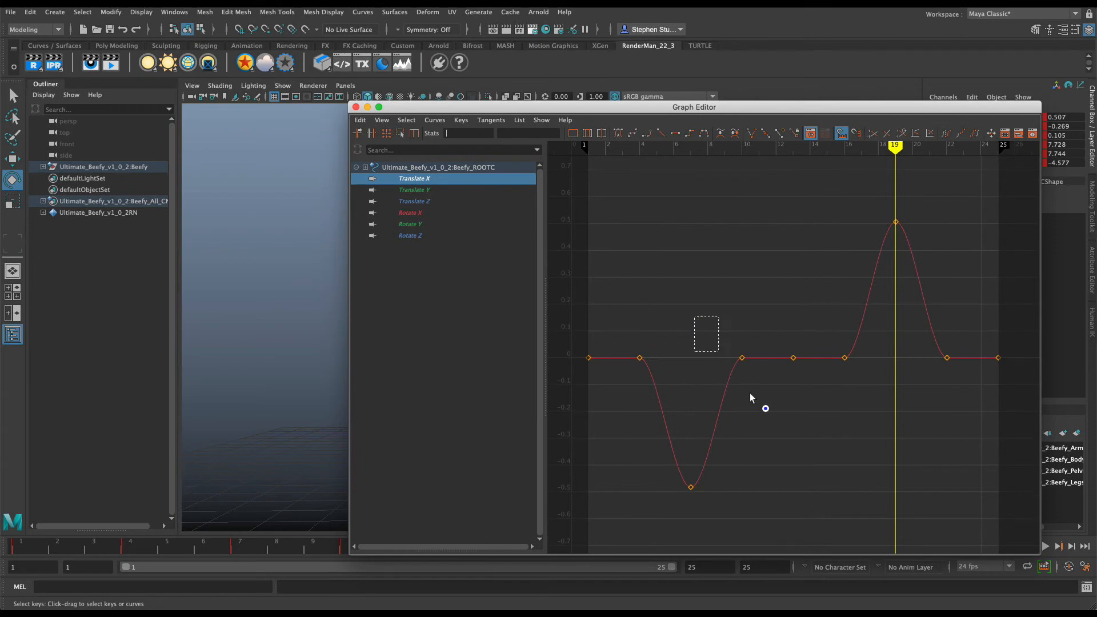
pyautogui.moveTo(817, 302); pyautogui.dragTo(719, 375)
pyautogui.moveTo(801, 360); pyautogui.dragTo(717, 333)
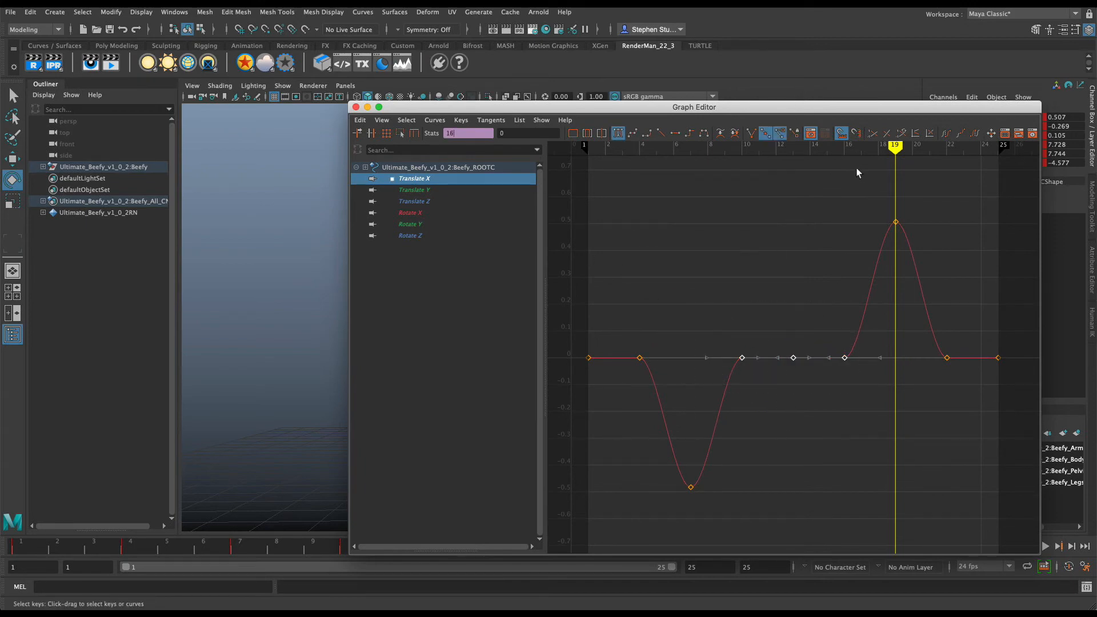
pyautogui.moveTo(848, 147)
pyautogui.mouseDown()
pyautogui.moveTo(776, 148)
pyautogui.moveTo(793, 148)
pyautogui.mouseUp()
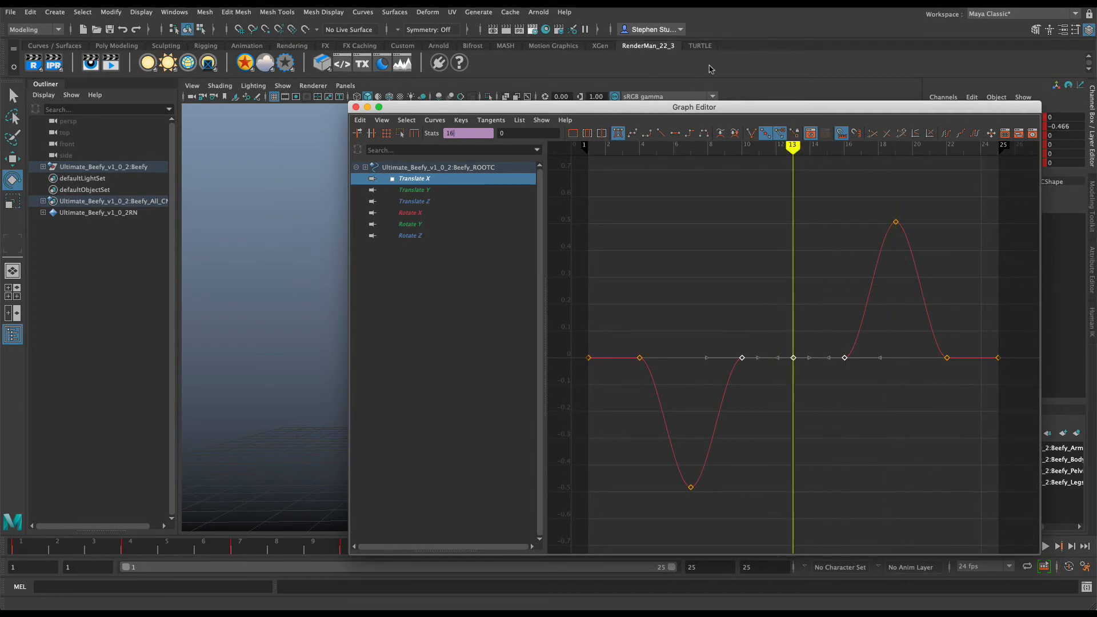
pyautogui.click(727, 59)
pyautogui.keyDown('alt'); pyautogui.moveTo(553, 389); pyautogui.dragTo(588, 385); pyautogui.keyUp('alt')
pyautogui.press('w')
pyautogui.keyDown('alt'); pyautogui.moveTo(603, 332); pyautogui.dragTo(579, 375); pyautogui.keyUp('alt')
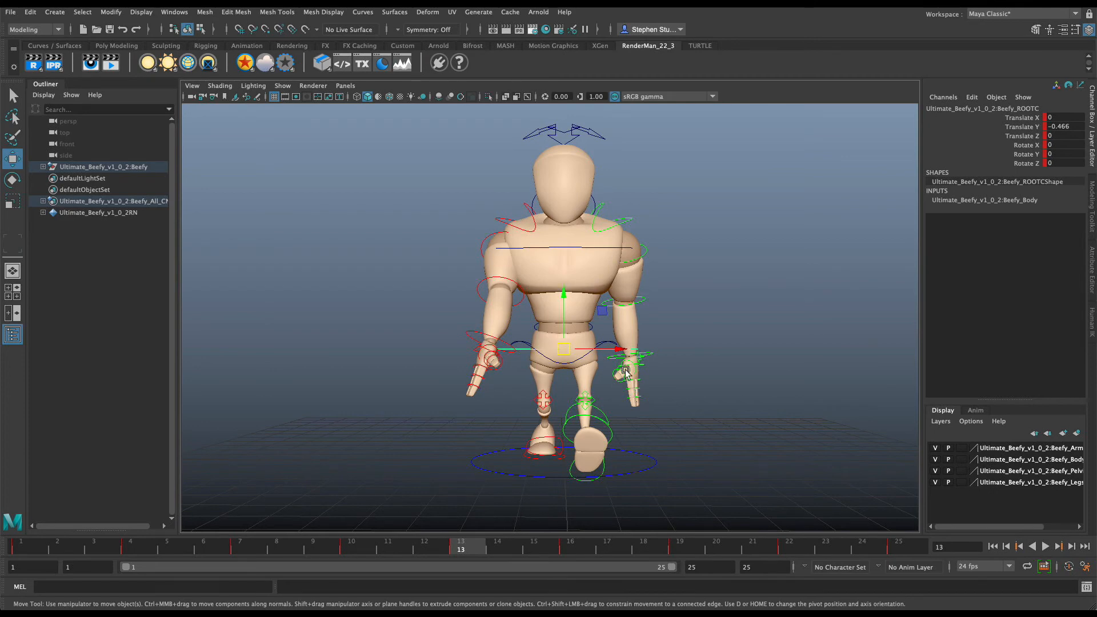
pyautogui.press('super+grave')
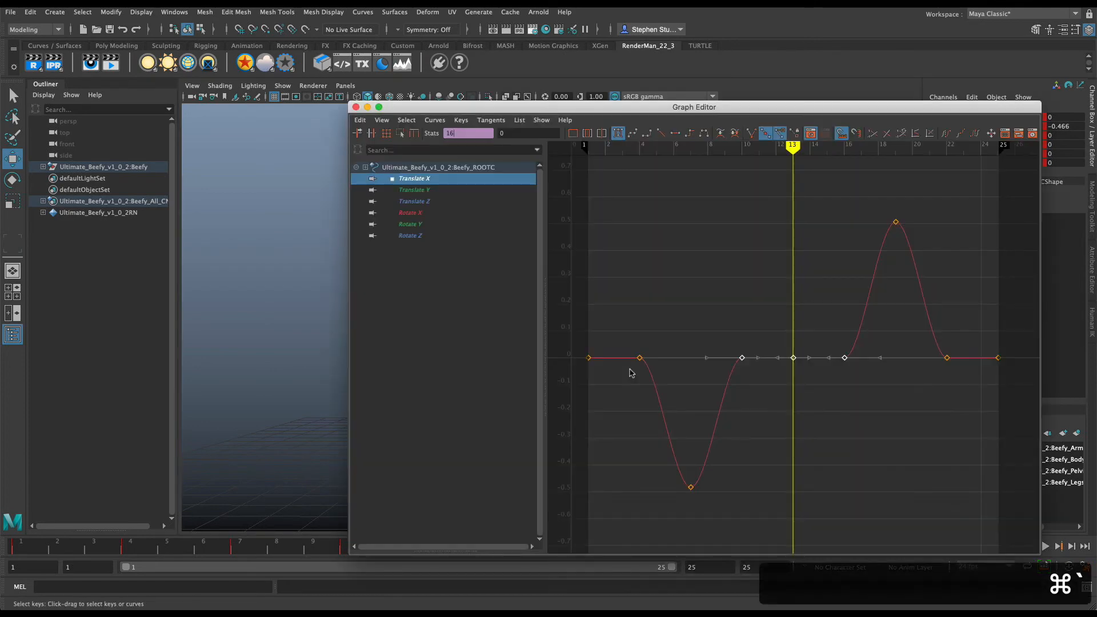
# Delete the root's Translate X keys at frames 10, 16, 22 and 4
pyautogui.moveTo(703, 331); pyautogui.dragTo(764, 385)
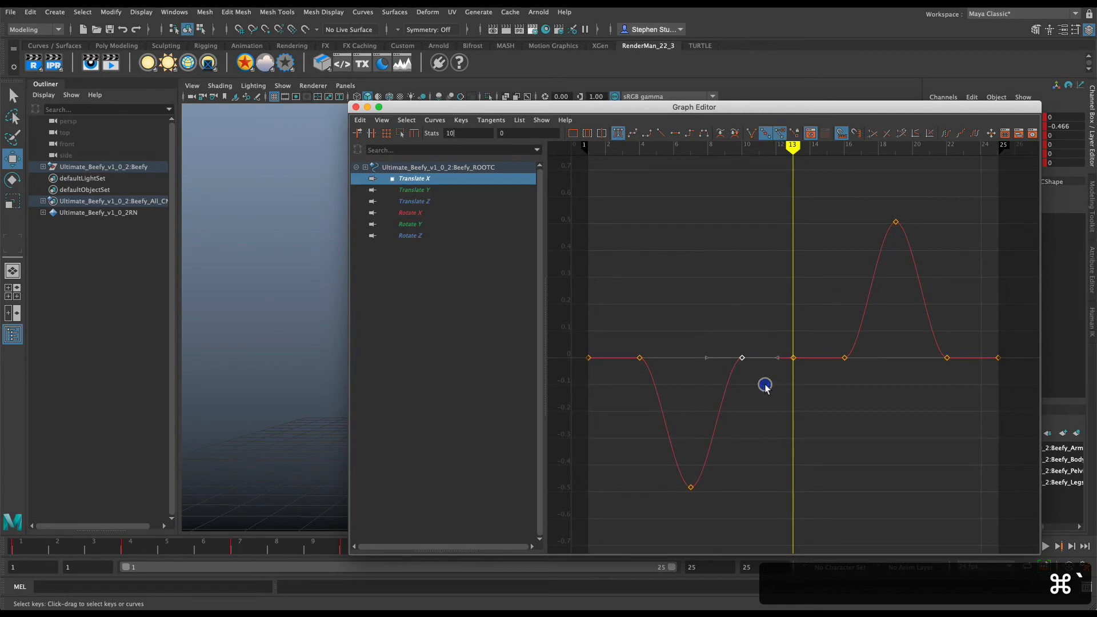
pyautogui.press('BackSpace')
pyautogui.moveTo(877, 404); pyautogui.dragTo(826, 335)
pyautogui.press('BackSpace')
pyautogui.moveTo(980, 396); pyautogui.dragTo(921, 320)
pyautogui.press('BackSpace')
pyautogui.moveTo(651, 341); pyautogui.dragTo(631, 372)
pyautogui.press('BackSpace')
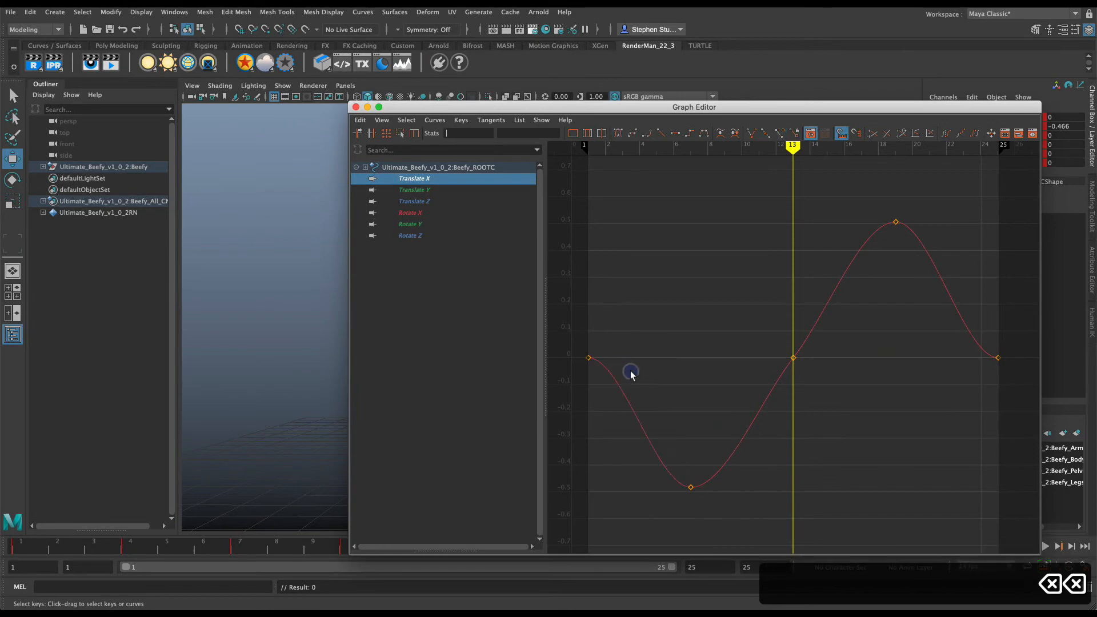
# Steepen the Translate X tangent at frame 13 and give the keys at frames 1 and 25 spline tangents
pyautogui.moveTo(743, 274); pyautogui.dragTo(825, 394)
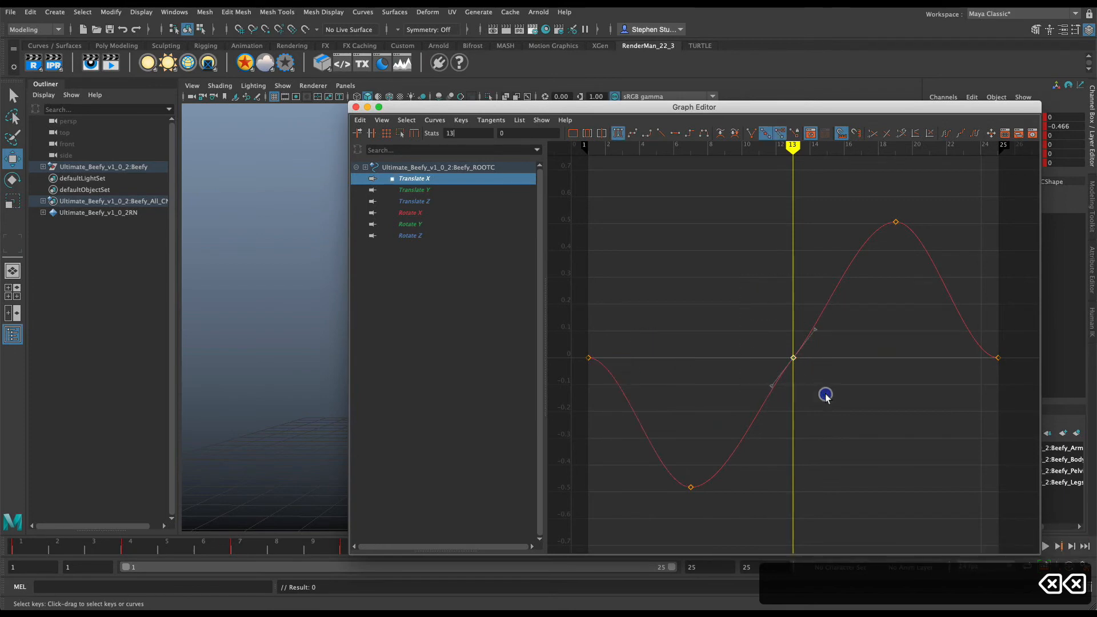
pyautogui.press('w')
pyautogui.click(813, 329)
pyautogui.moveTo(1016, 339); pyautogui.dragTo(537, 402)
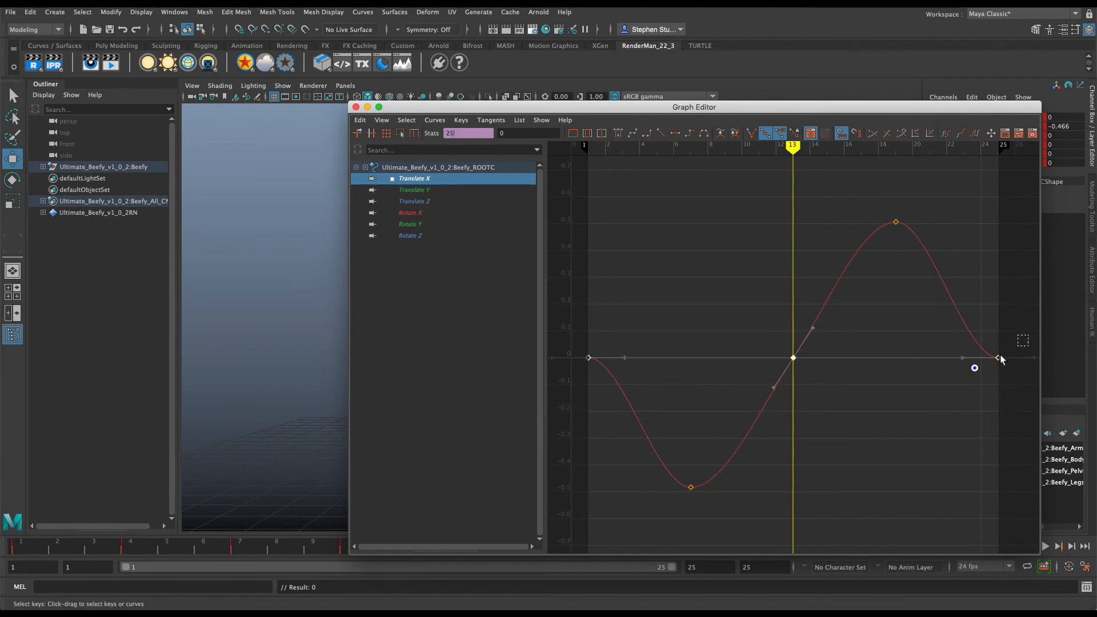
pyautogui.click(962, 377)
pyautogui.keyDown('shift'); pyautogui.moveTo(610, 348); pyautogui.dragTo(577, 365); pyautogui.keyUp('shift')
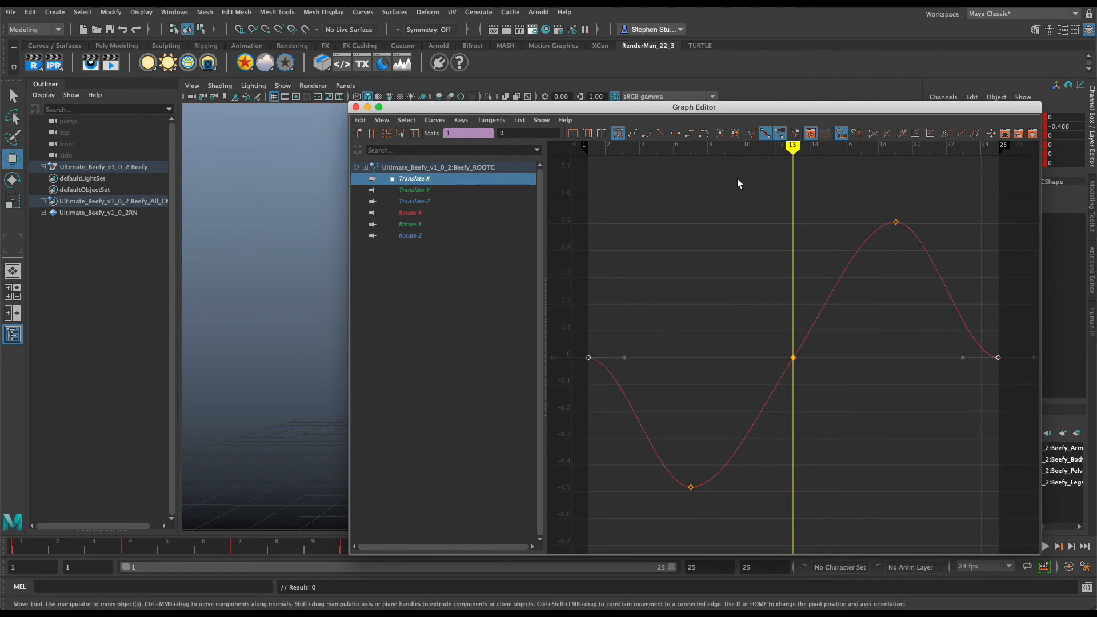
pyautogui.click(633, 134)
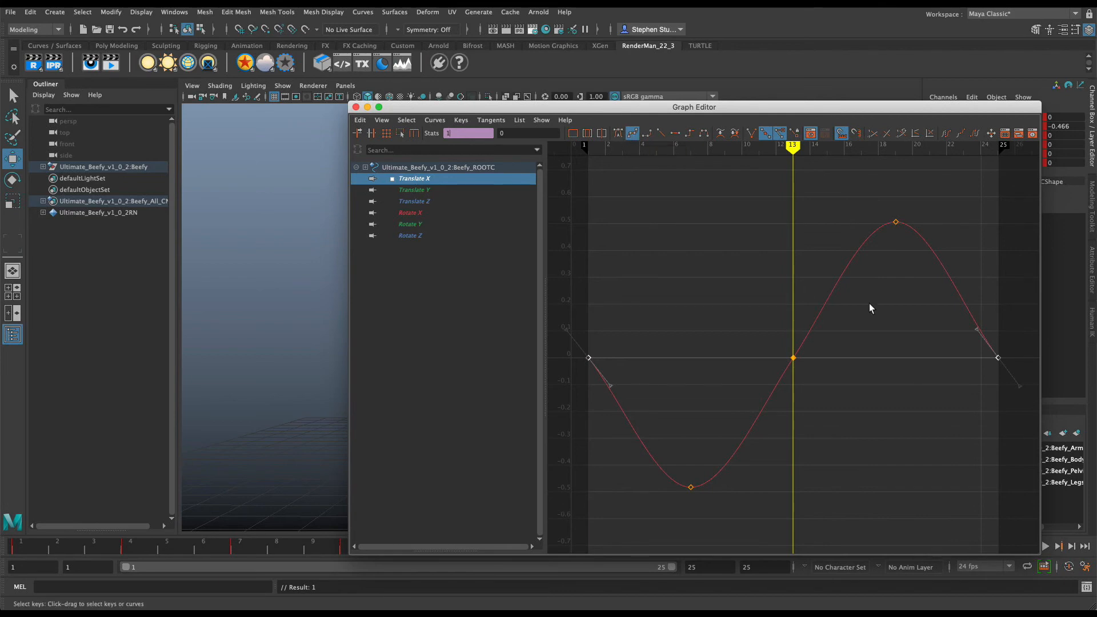
# Try spline and auto tangents on the Translate X keys at frames 19 and 13, leaving frame 13 on a slightly steepened spline tangent
pyautogui.moveTo(864, 203); pyautogui.dragTo(914, 238)
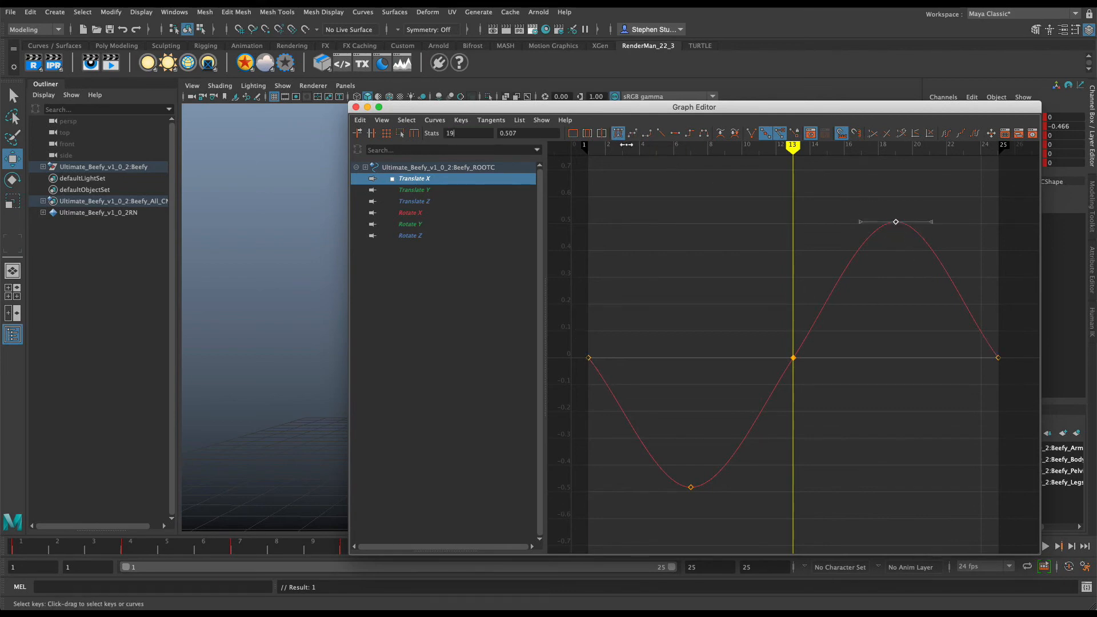
pyautogui.click(633, 135)
pyautogui.click(619, 135)
pyautogui.moveTo(760, 306); pyautogui.dragTo(838, 417)
pyautogui.click(619, 134)
pyautogui.moveTo(784, 338); pyautogui.dragTo(829, 382)
pyautogui.click(633, 134)
pyautogui.moveTo(816, 330); pyautogui.dragTo(810, 328)
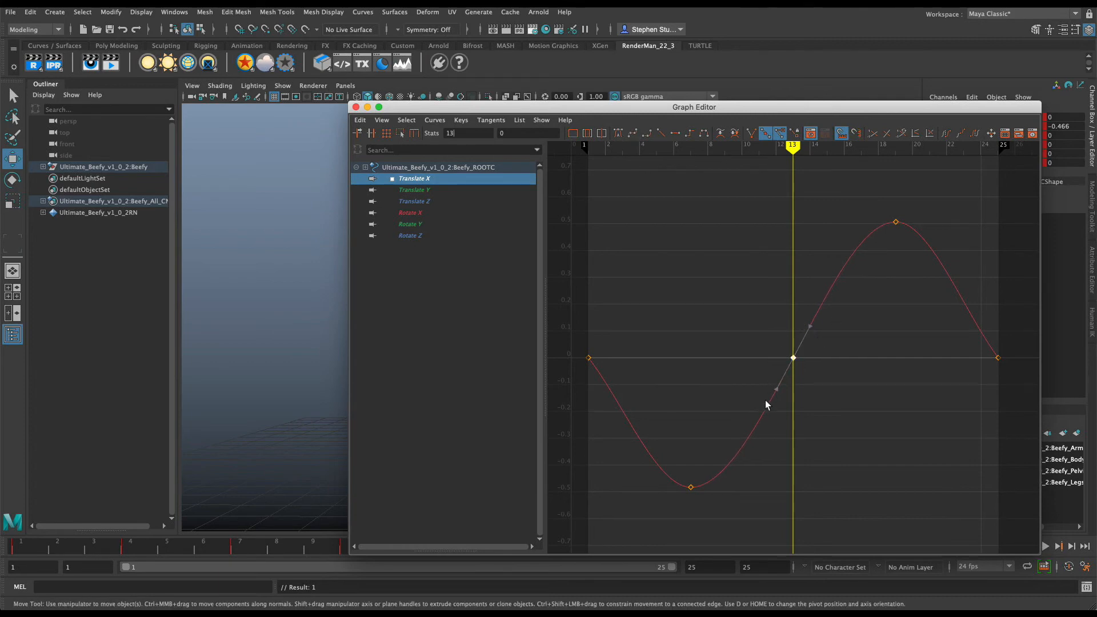
# Switch the Translate X key at frame 25 to auto and back to spline tangents, and steepen its handle slightly
pyautogui.moveTo(1012, 340); pyautogui.dragTo(975, 371)
pyautogui.click(617, 134)
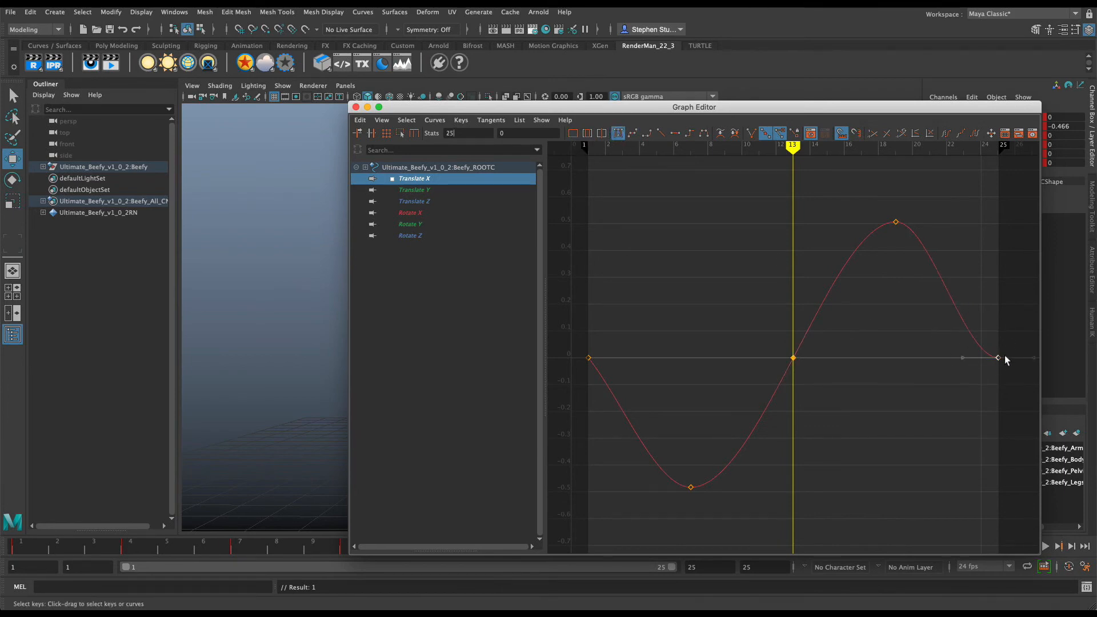
pyautogui.click(632, 133)
pyautogui.moveTo(977, 329); pyautogui.dragTo(980, 326)
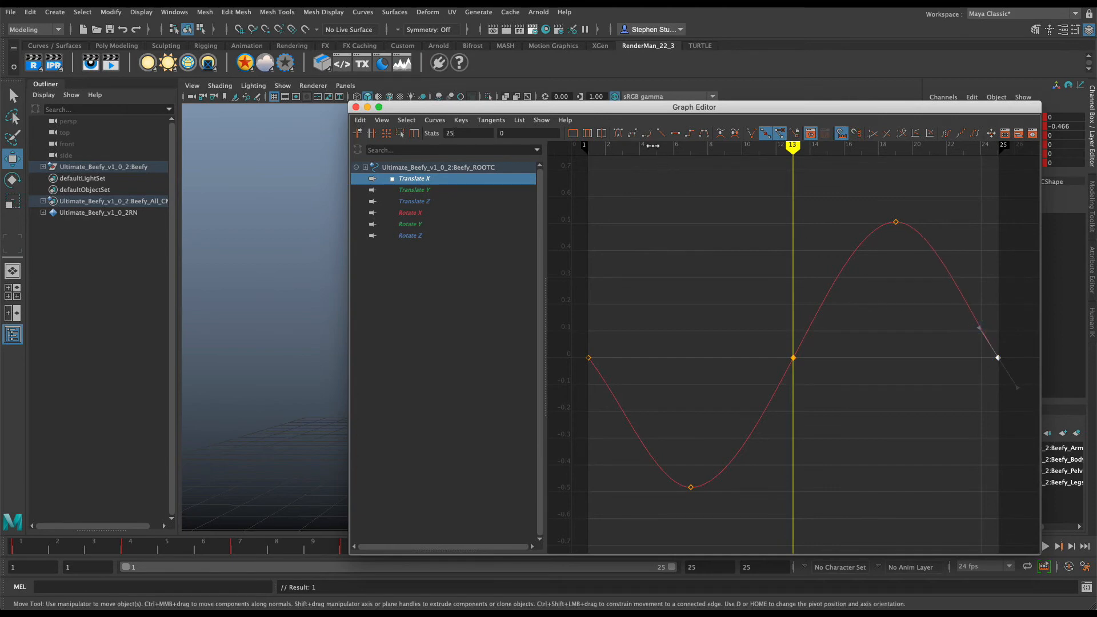
pyautogui.click(746, 332)
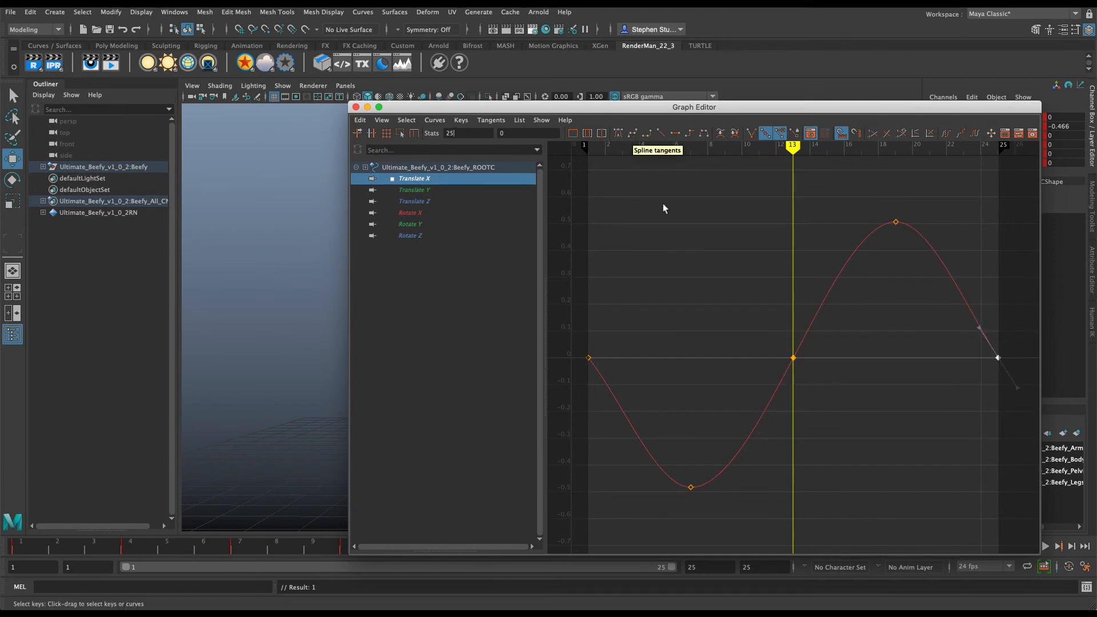
# Delete the root's Translate Y keys at frames 7, 19 and 13
pyautogui.click(430, 192)
pyautogui.moveTo(659, 256); pyautogui.dragTo(726, 344)
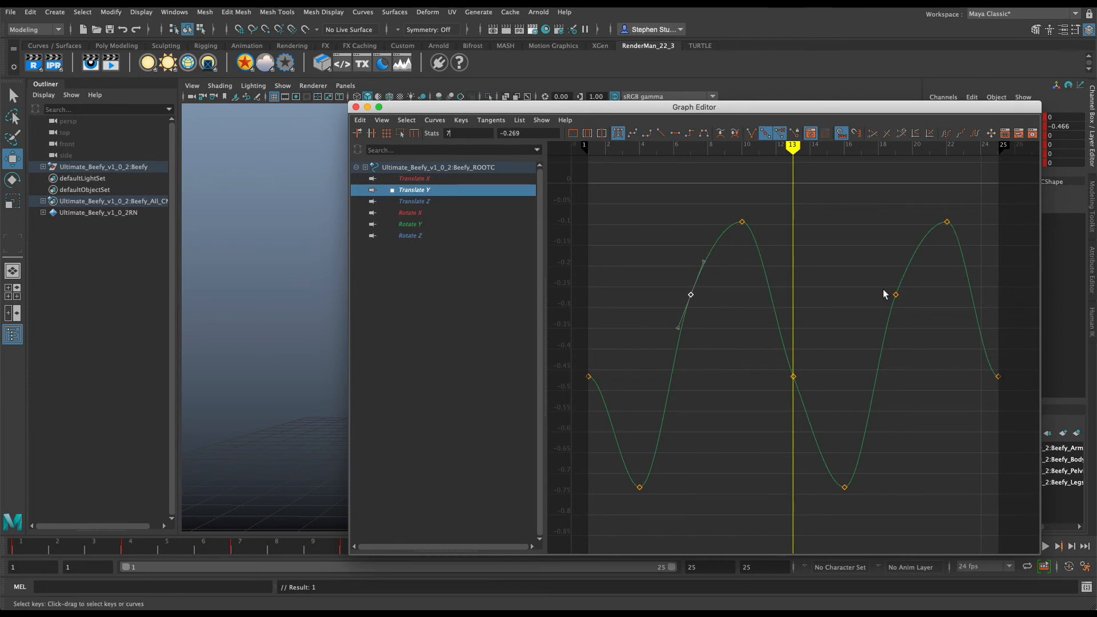
pyautogui.press('BackSpace')
pyautogui.moveTo(859, 260); pyautogui.dragTo(915, 341)
pyautogui.press('BackSpace')
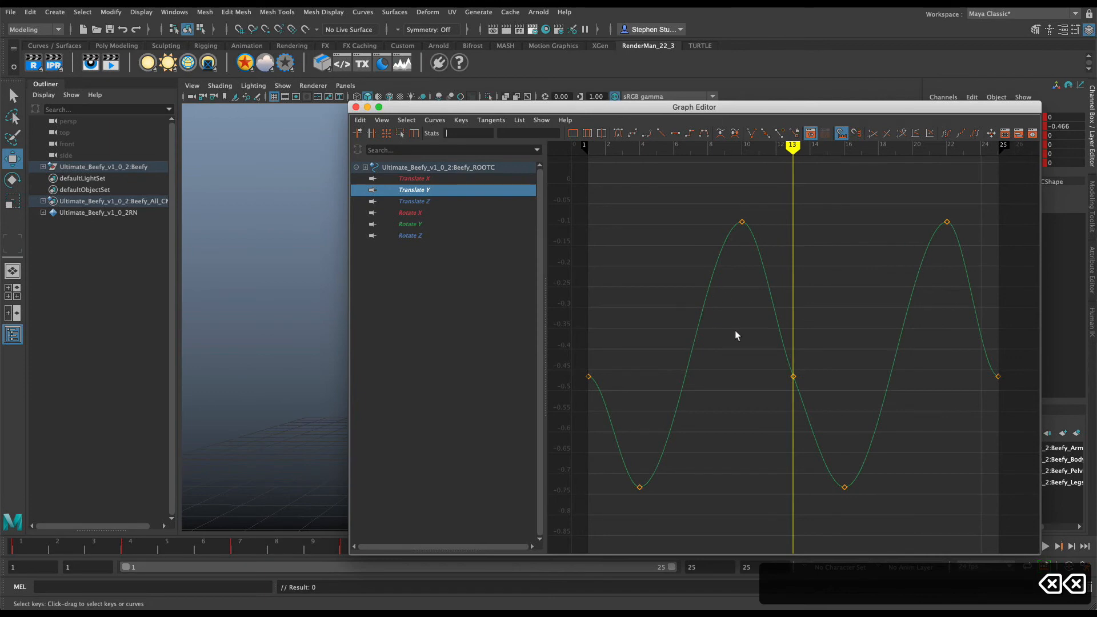
pyautogui.click(796, 380)
pyautogui.press('BackSpace')
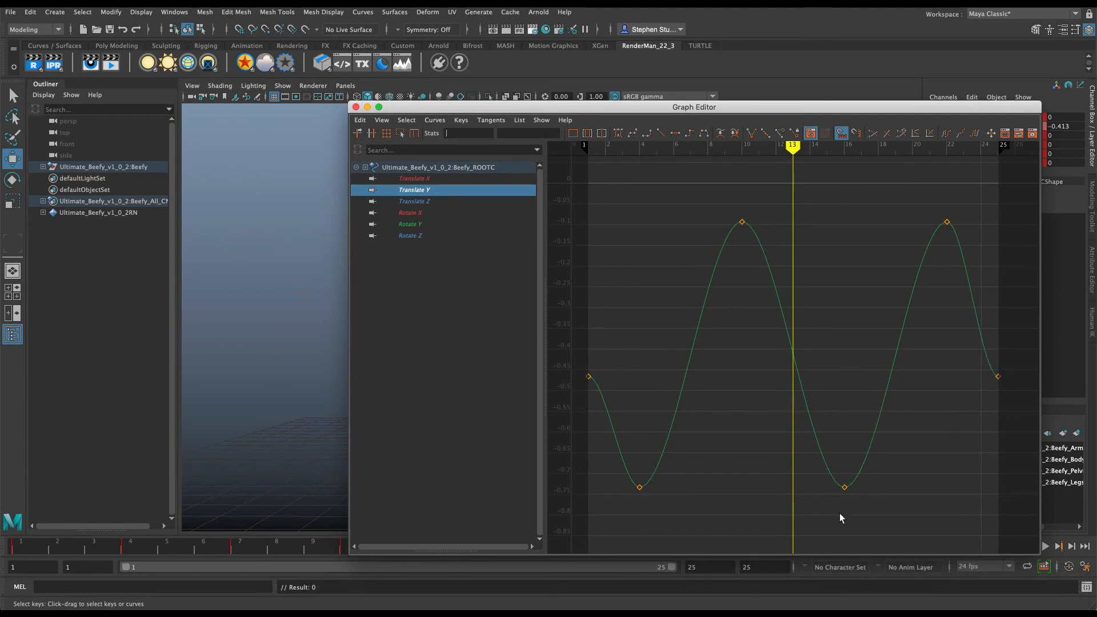
# Check the peaks and dips of the Translate Y curve at frames 10, 22, 16 and 4, and return to the frame 13 pose
pyautogui.moveTo(795, 153); pyautogui.dragTo(740, 147)
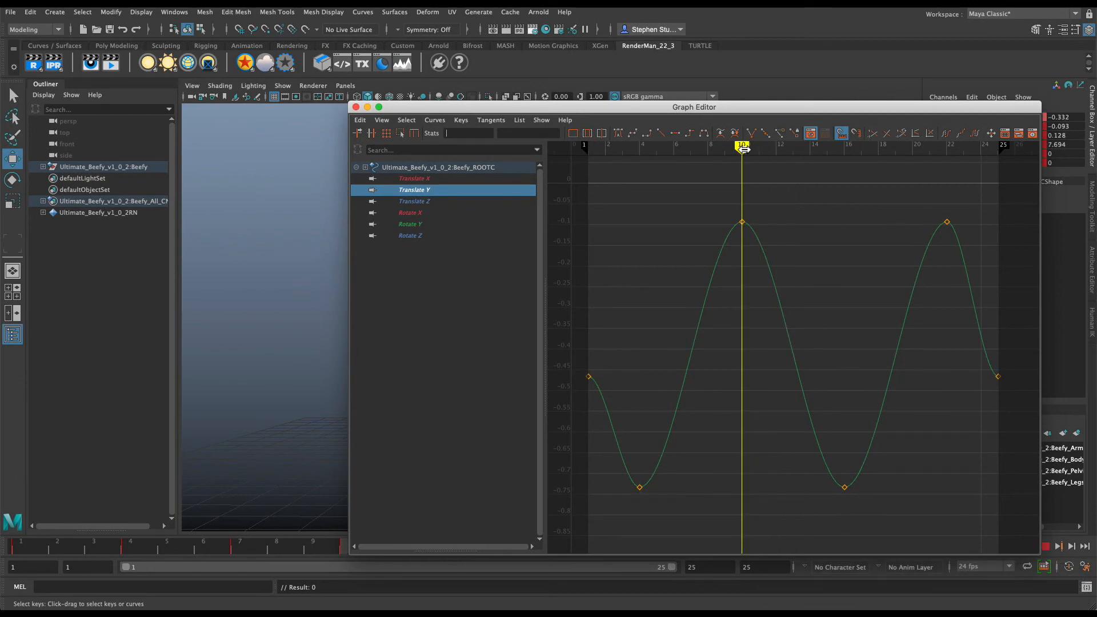
pyautogui.click(956, 146)
pyautogui.moveTo(956, 146); pyautogui.dragTo(947, 147)
pyautogui.click(842, 146)
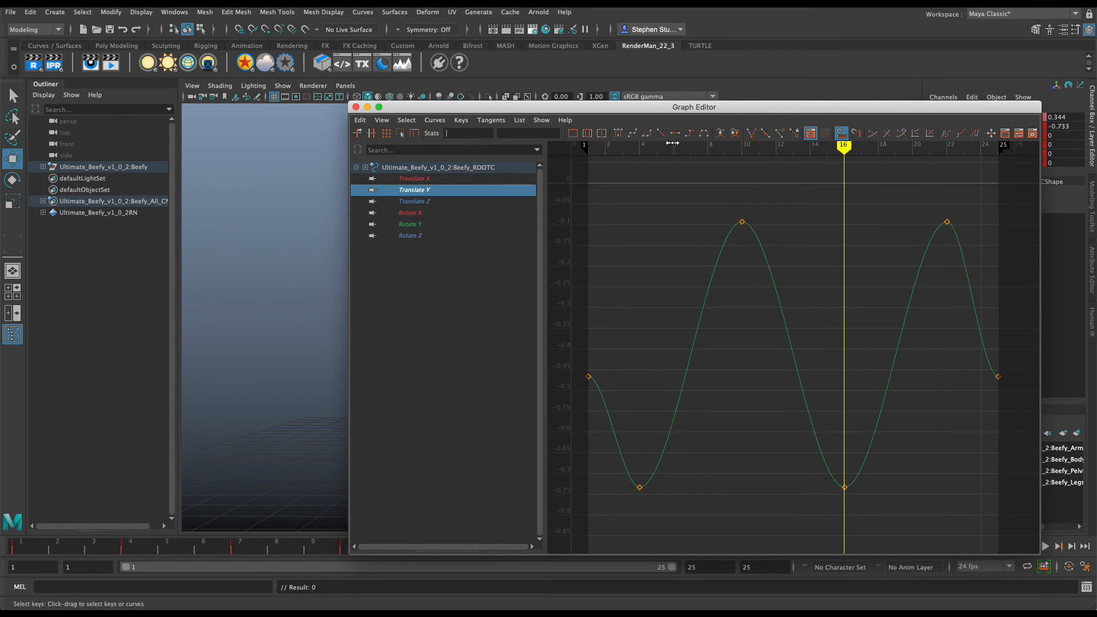
pyautogui.click(640, 147)
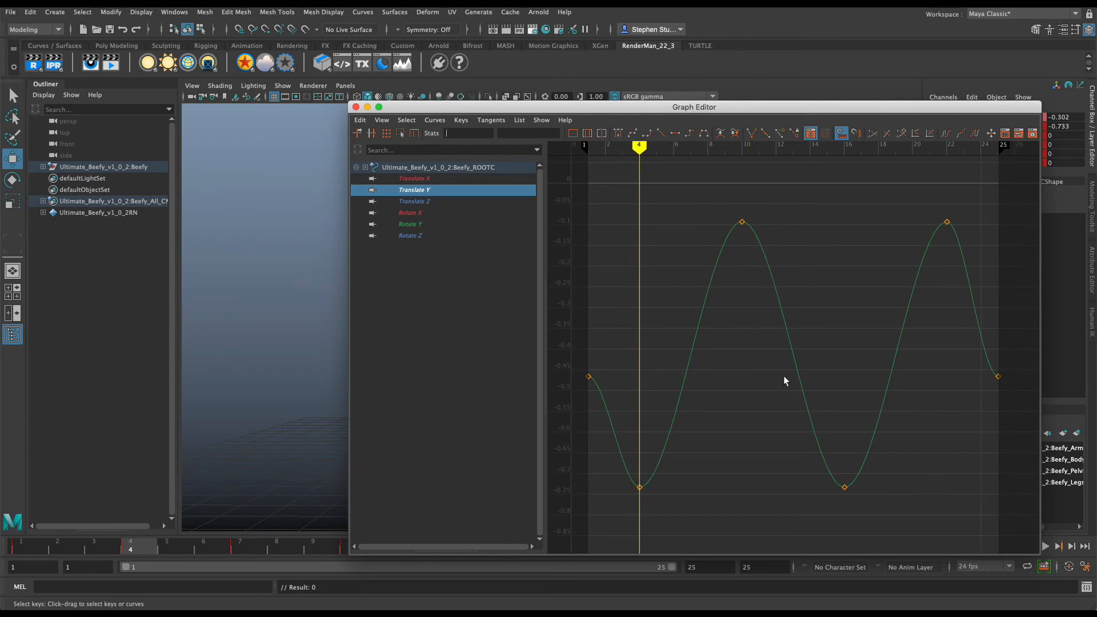
pyautogui.click(810, 147)
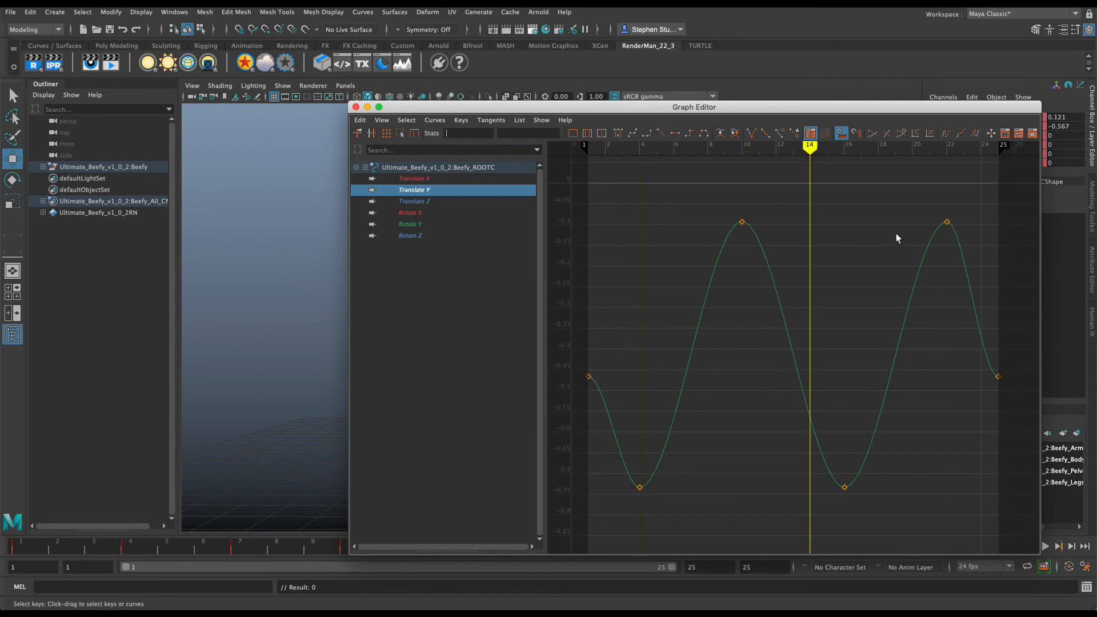
pyautogui.click(800, 153)
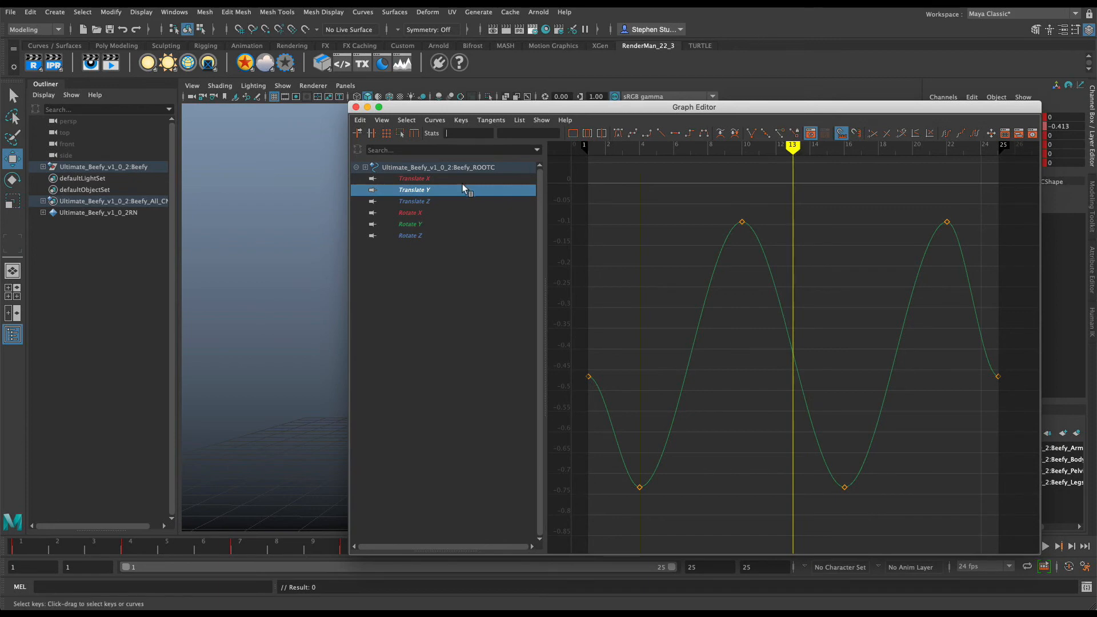
pyautogui.click(793, 43)
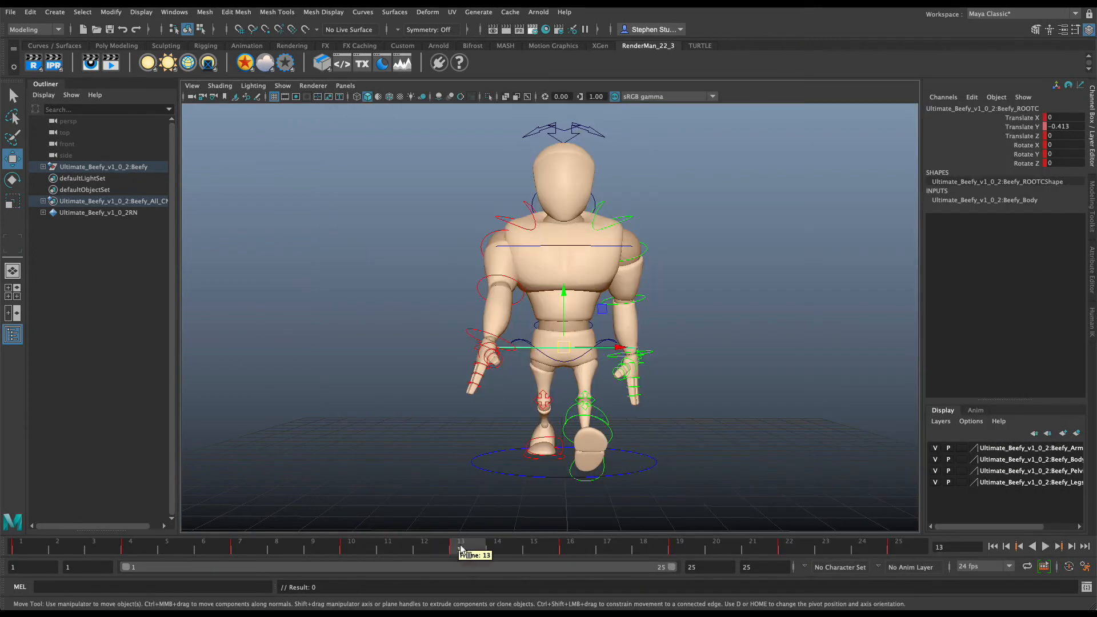
# Key the root's Translate Y at -0.413, the value held from frame 13, on frames 1 and 25
pyautogui.moveTo(461, 546); pyautogui.dragTo(32, 550)
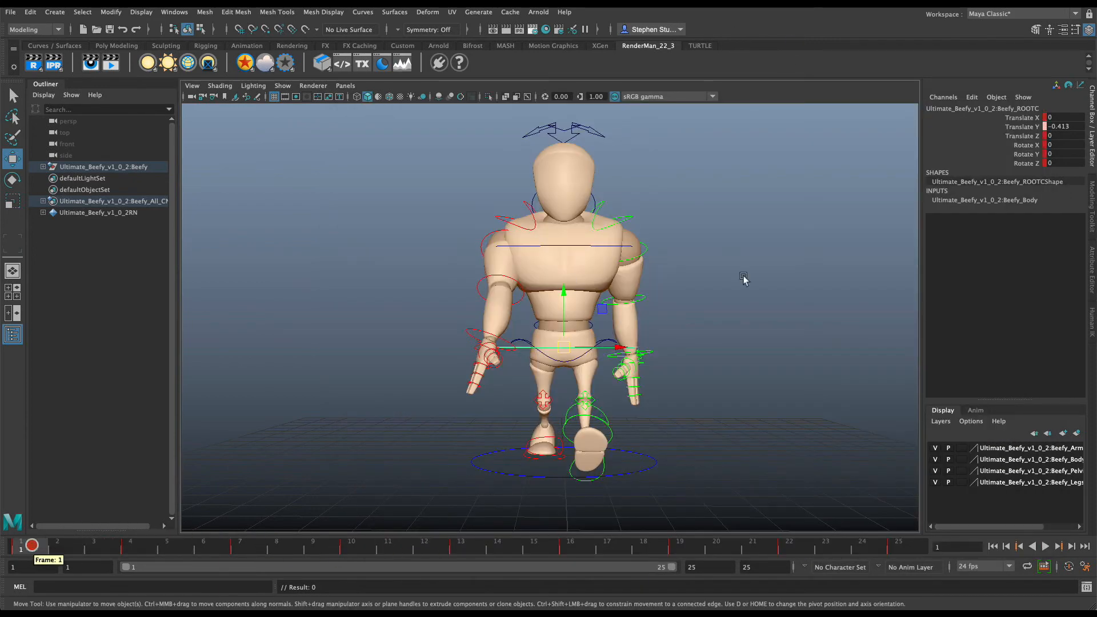
pyautogui.rightClick(1029, 131)
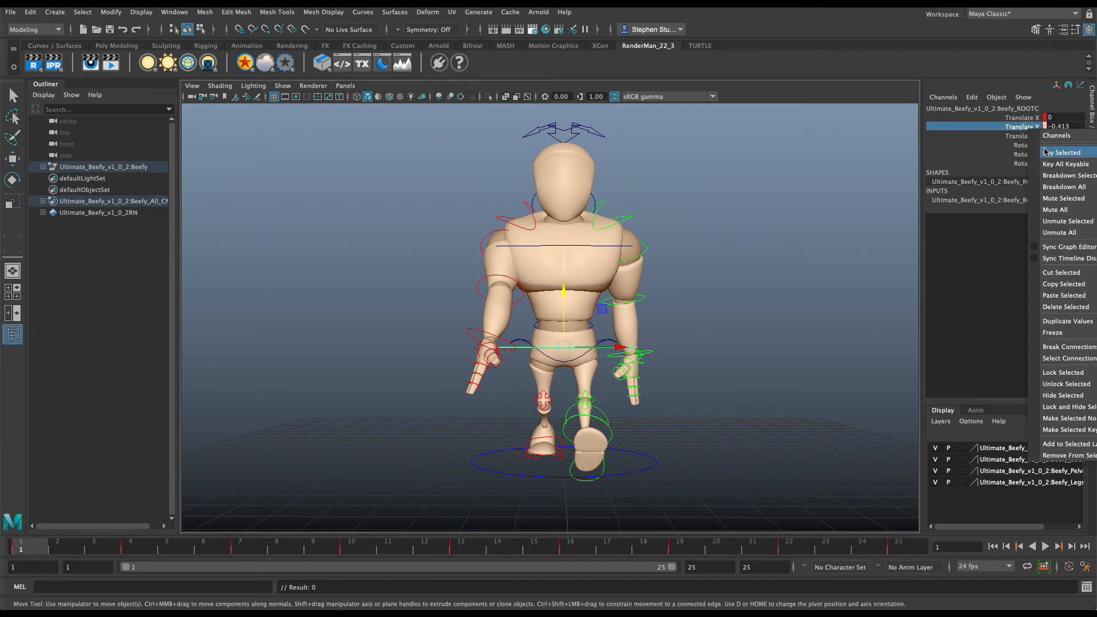
pyautogui.click(1045, 149)
pyautogui.moveTo(269, 550); pyautogui.dragTo(906, 526)
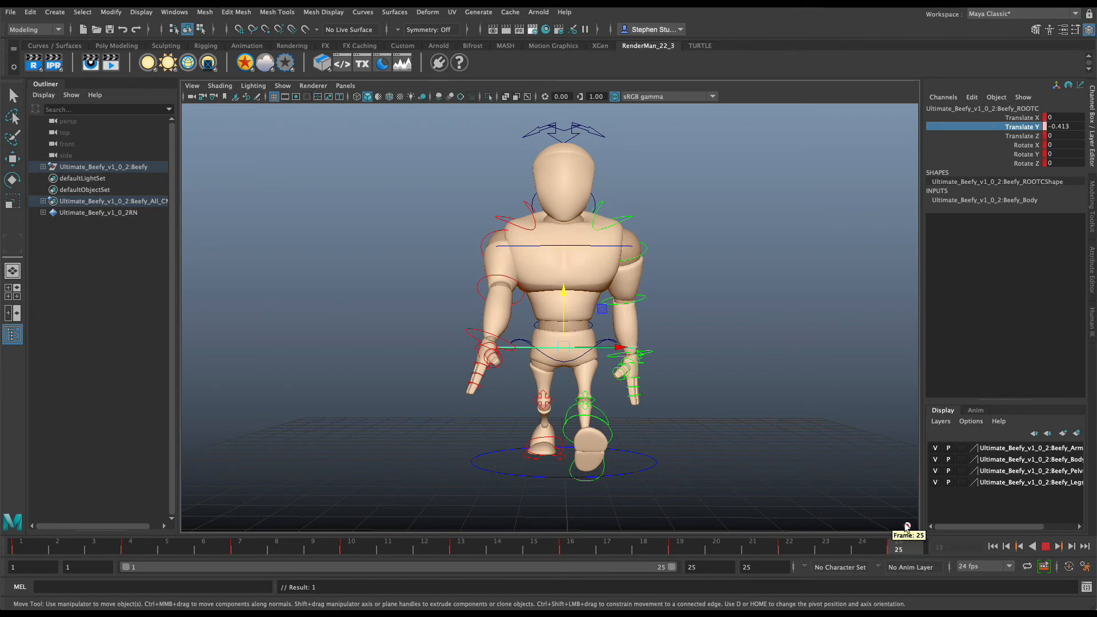
pyautogui.rightClick(1043, 144)
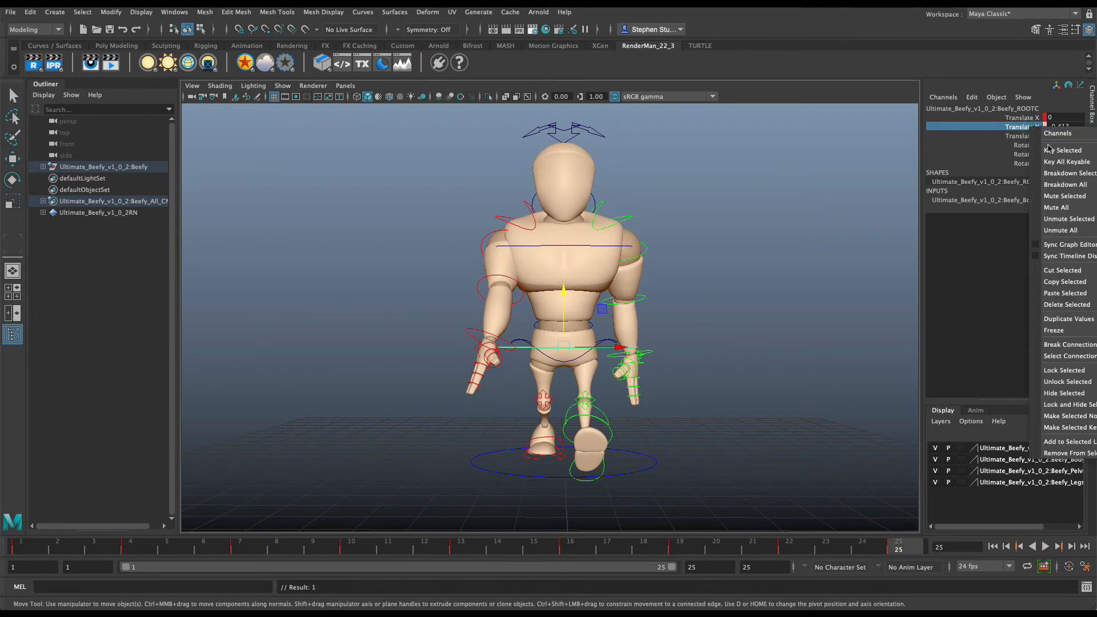
pyautogui.click(1048, 133)
# Set spline tangents on the root's Translate Y keys at frames 1 and 25
pyautogui.press('super+grave')
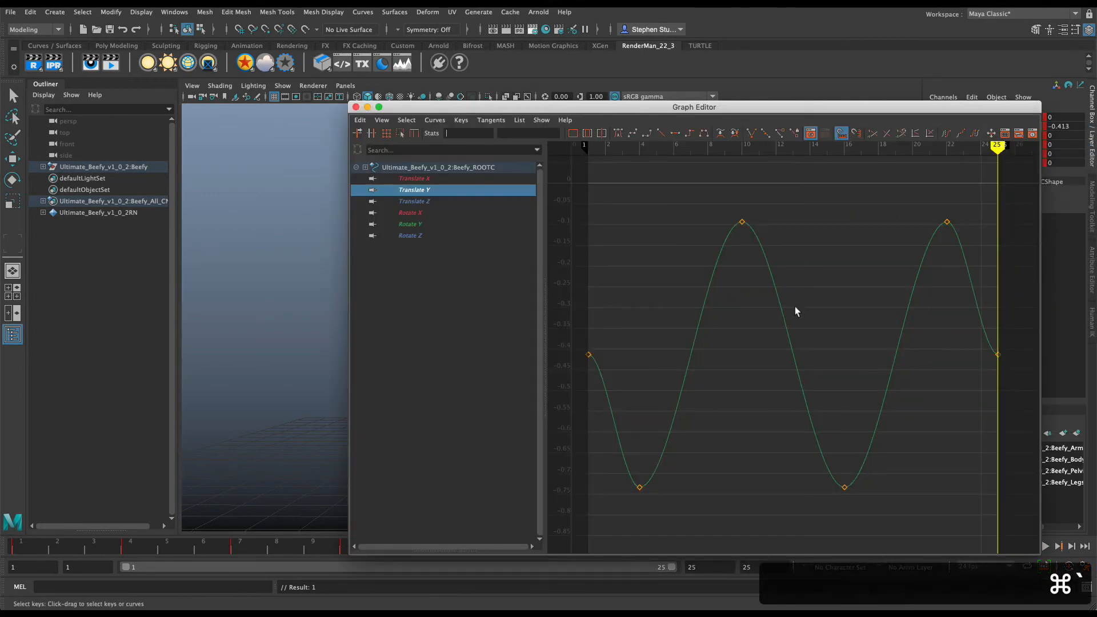
pyautogui.moveTo(626, 345); pyautogui.dragTo(569, 365)
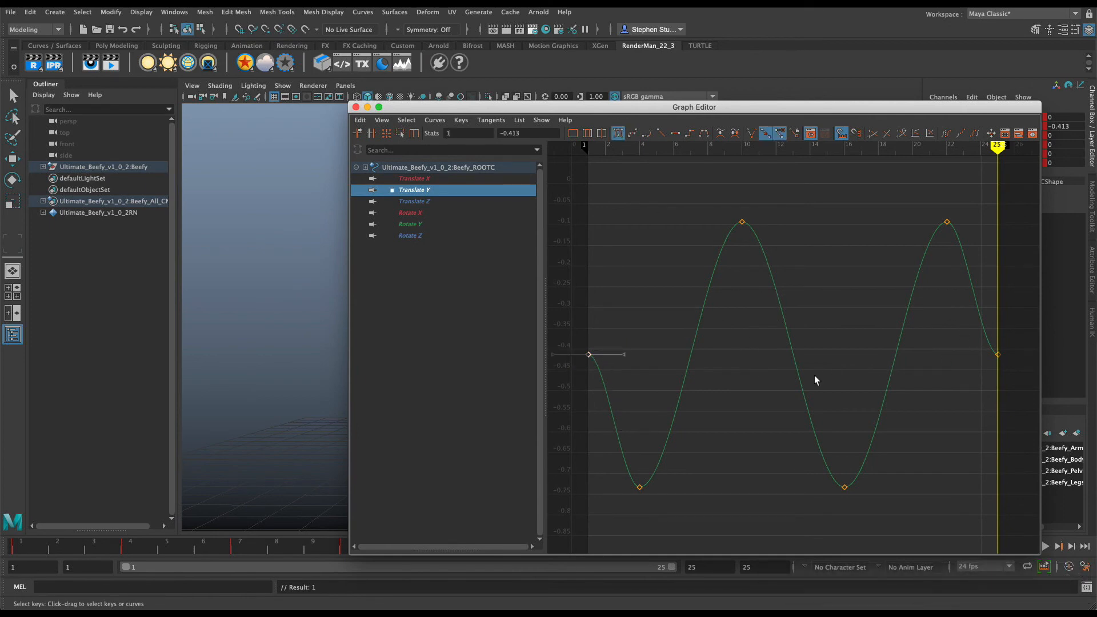
pyautogui.moveTo(1017, 337); pyautogui.dragTo(563, 388)
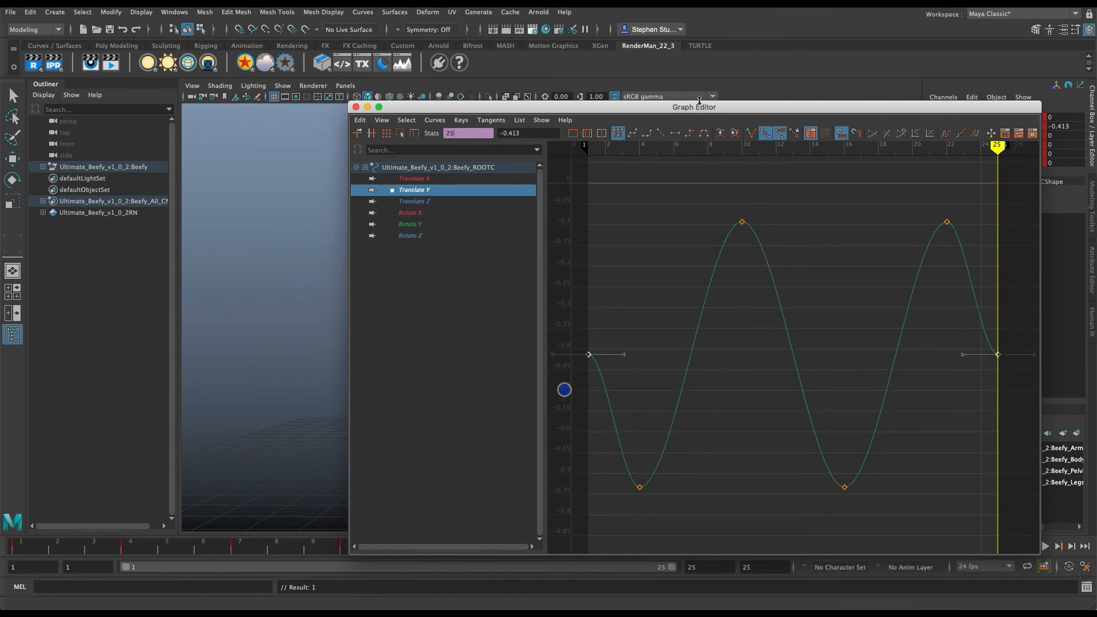
pyautogui.click(631, 135)
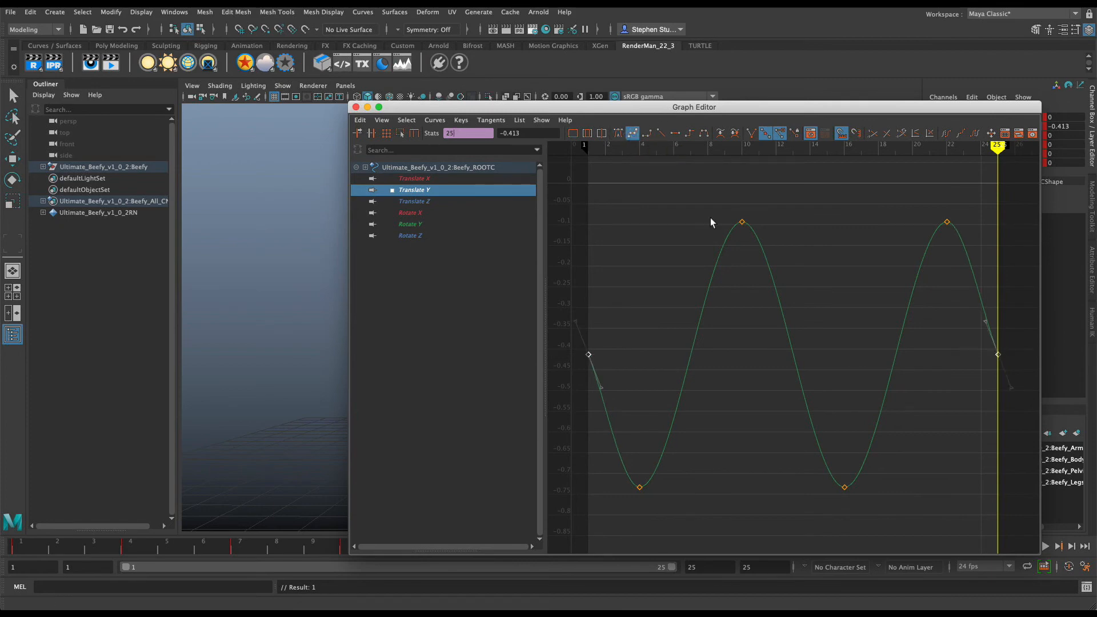
pyautogui.click(935, 390)
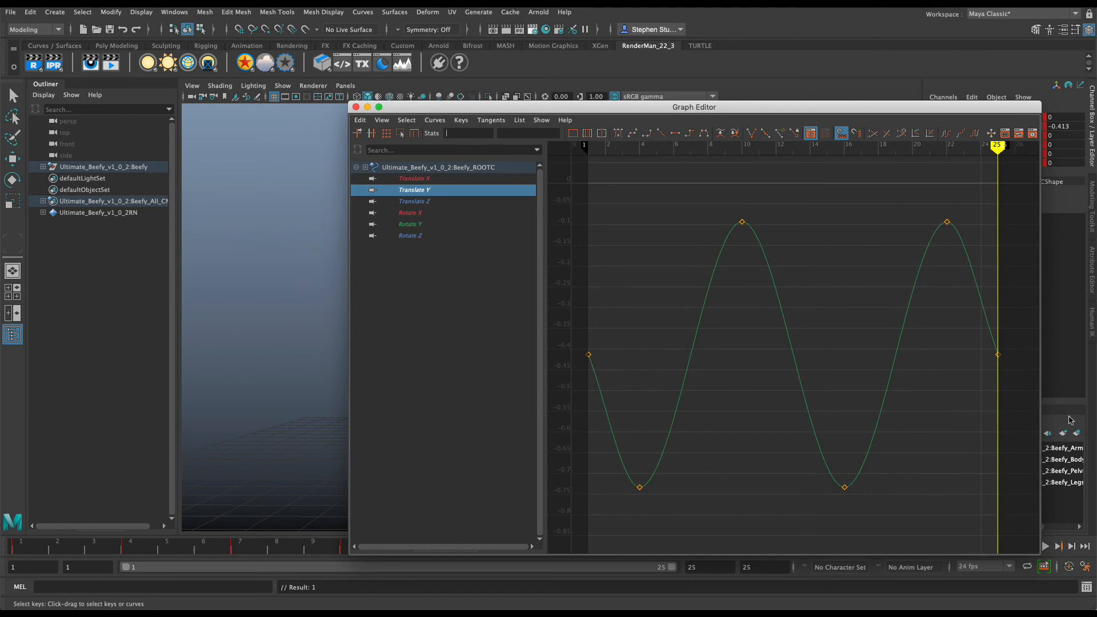
# Look through the root's Translate Z, Rotate X, Rotate Y and Rotate Z curves for keys that flatten the motion
pyautogui.click(410, 201)
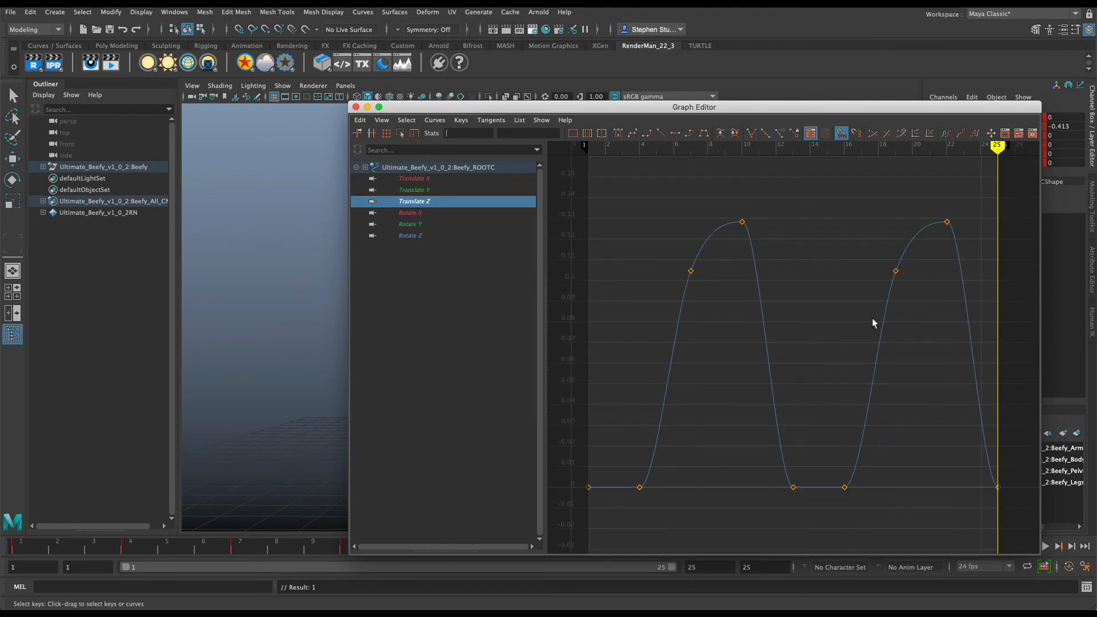
pyautogui.click(444, 214)
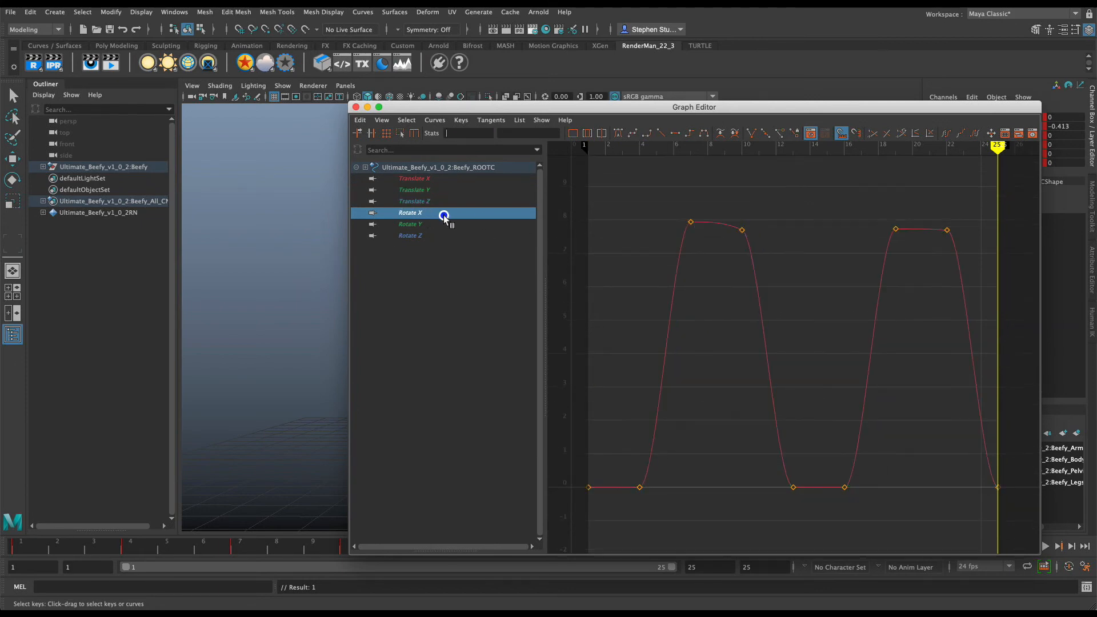
pyautogui.click(438, 225)
pyautogui.click(434, 236)
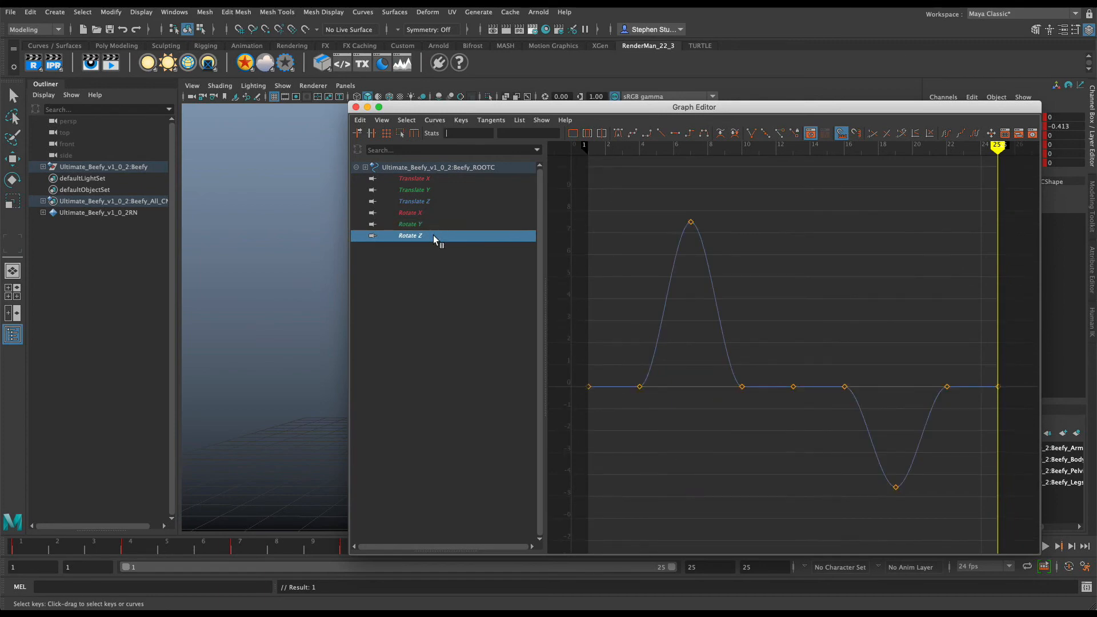
pyautogui.click(434, 224)
pyautogui.click(746, 76)
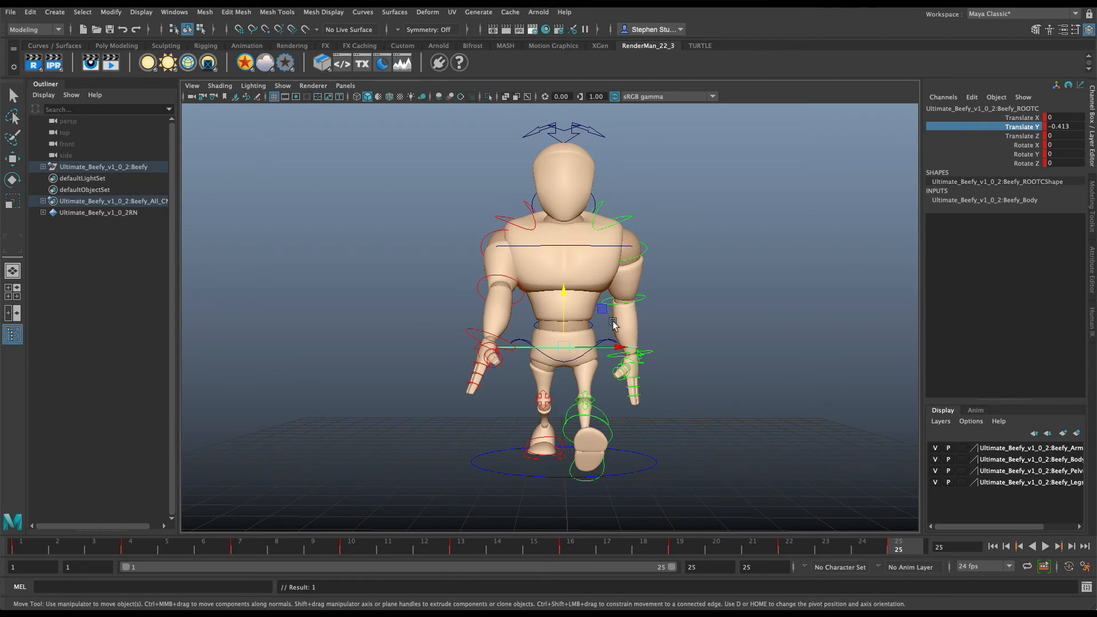
pyautogui.press('super+grave')
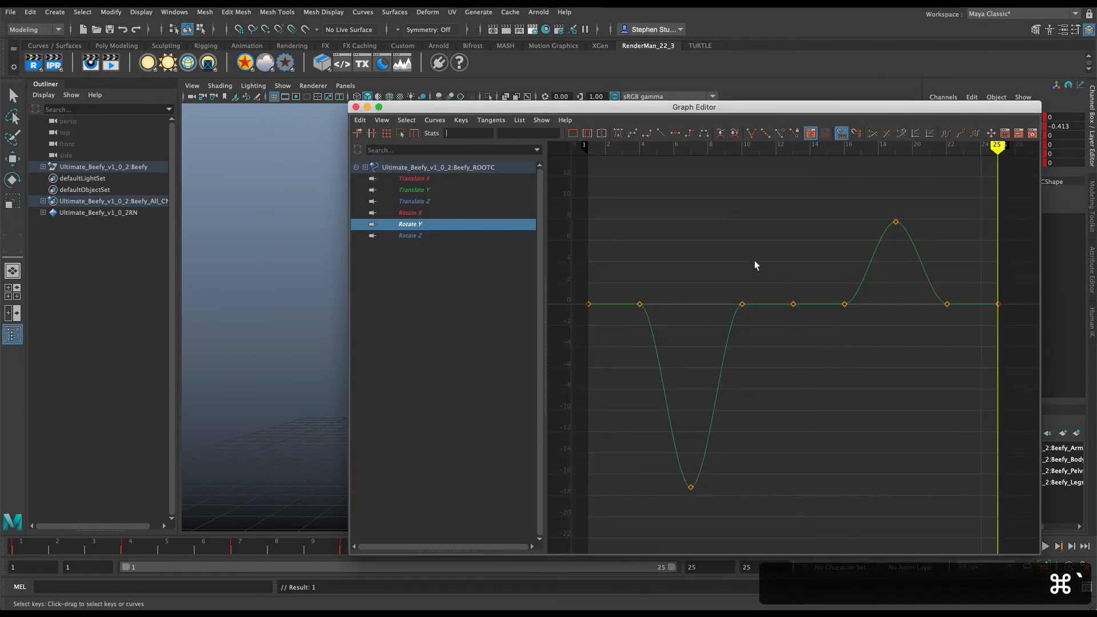
pyautogui.moveTo(723, 276); pyautogui.dragTo(763, 321)
pyautogui.click(428, 231)
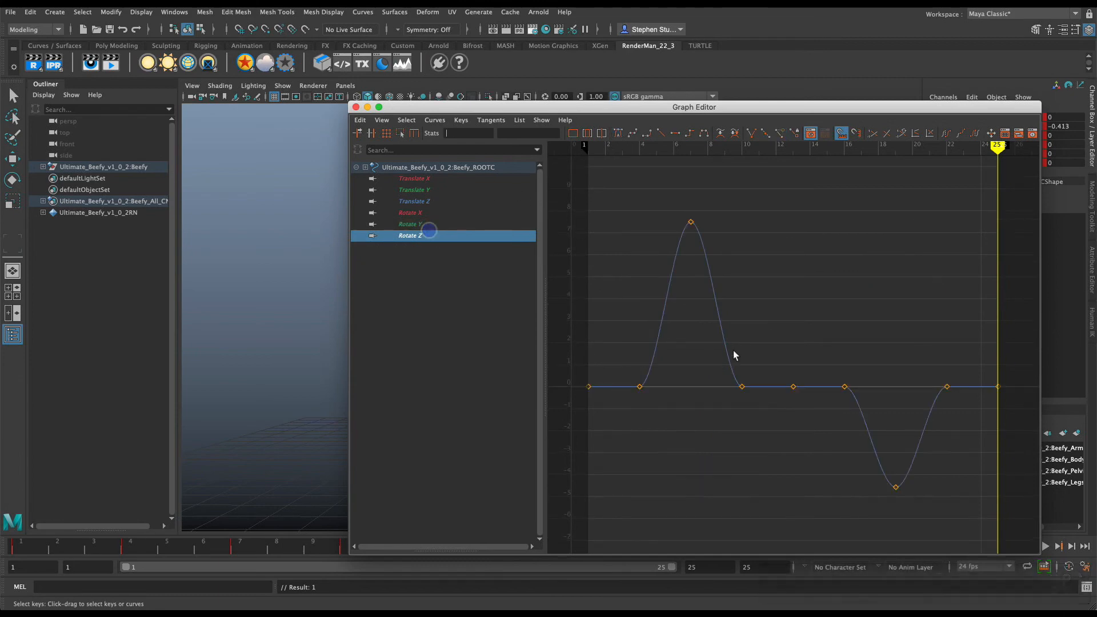
pyautogui.click(427, 228)
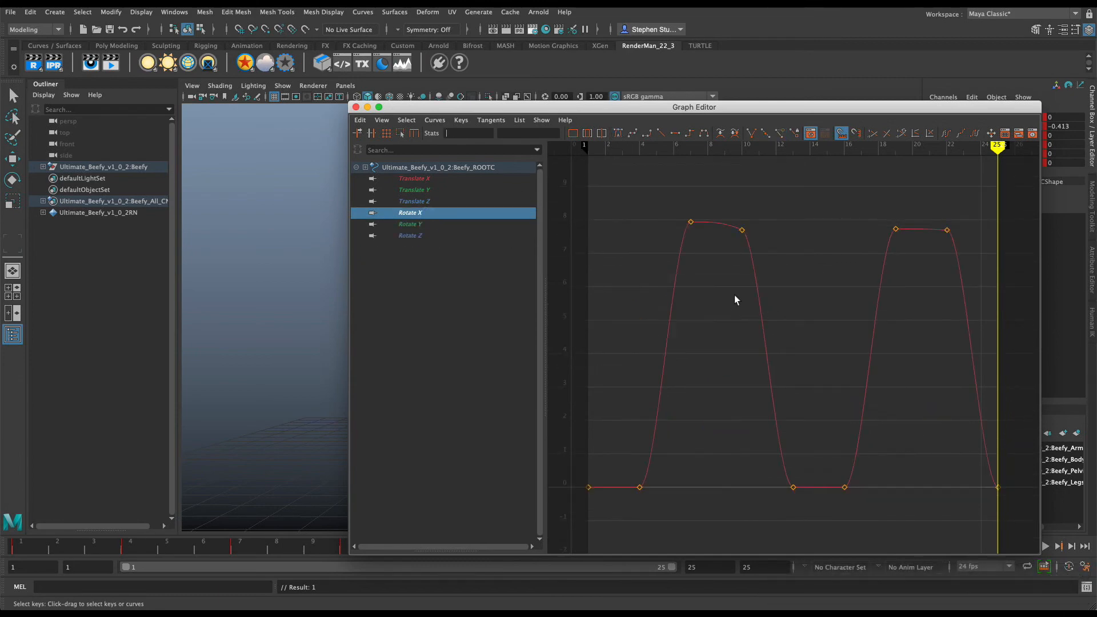
pyautogui.click(430, 224)
# Delete the root's Rotate Y keys at frames 10, 16, 22 and 4
pyautogui.moveTo(690, 249); pyautogui.dragTo(747, 331)
pyautogui.press('BackSpace')
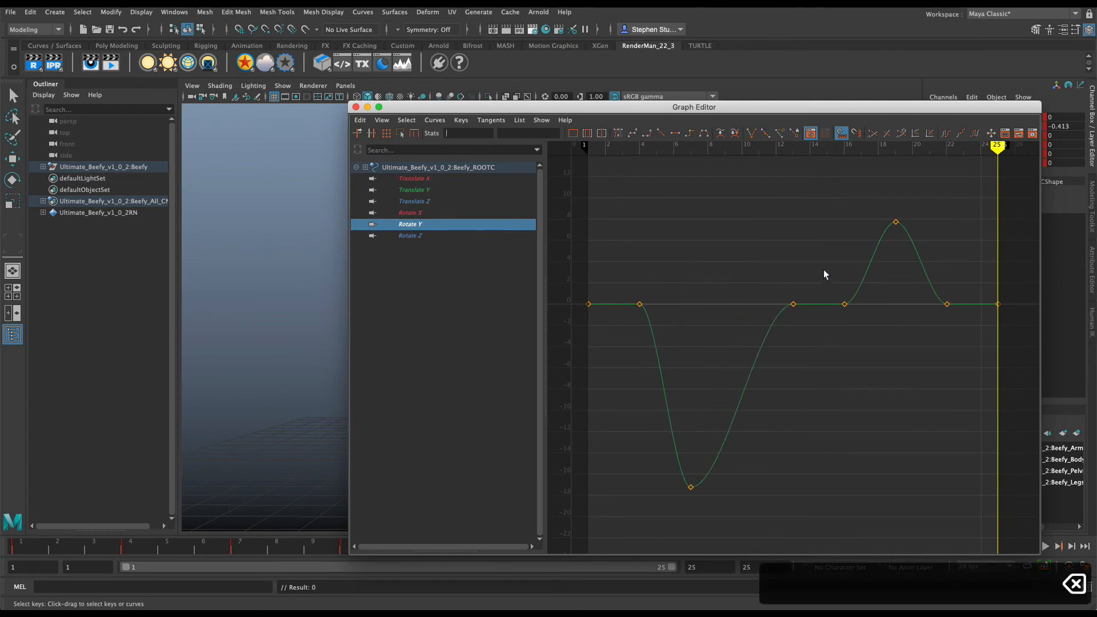
pyautogui.moveTo(863, 325); pyautogui.dragTo(862, 324)
pyautogui.press('BackSpace')
pyautogui.moveTo(957, 306); pyautogui.dragTo(942, 314)
pyautogui.press('BackSpace')
pyautogui.moveTo(686, 291); pyautogui.dragTo(622, 331)
pyautogui.press('BackSpace')
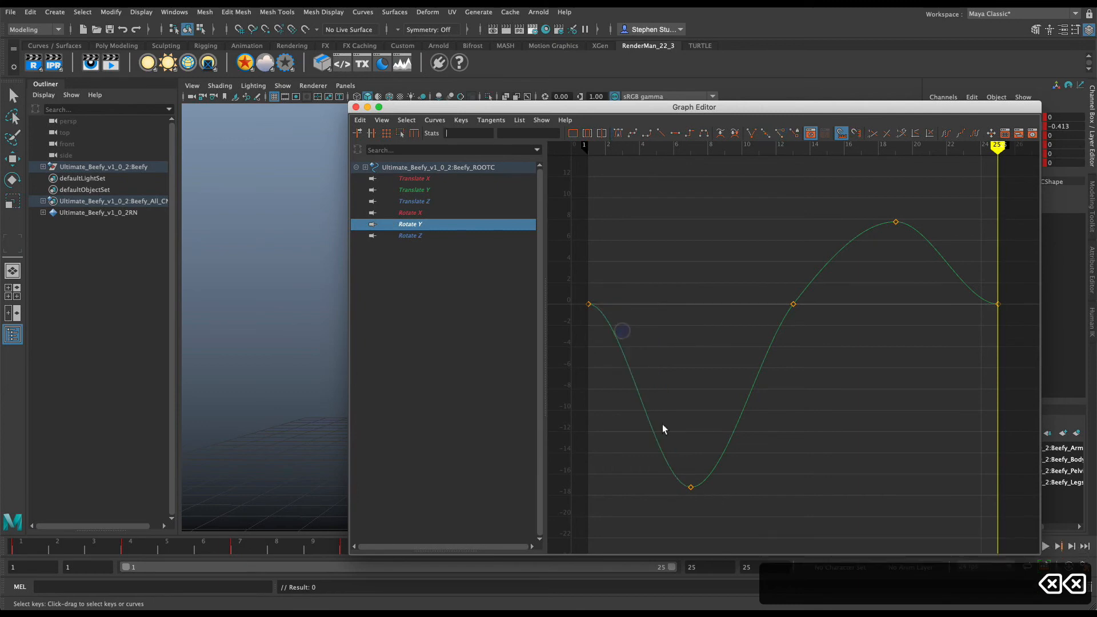
# Compare the root's rotation at frames 7, 19 and 13 along the Rotate Y curve
pyautogui.moveTo(691, 154)
pyautogui.mouseDown()
pyautogui.moveTo(681, 151)
pyautogui.moveTo(701, 145)
pyautogui.moveTo(691, 147)
pyautogui.mouseUp()
pyautogui.click(901, 147)
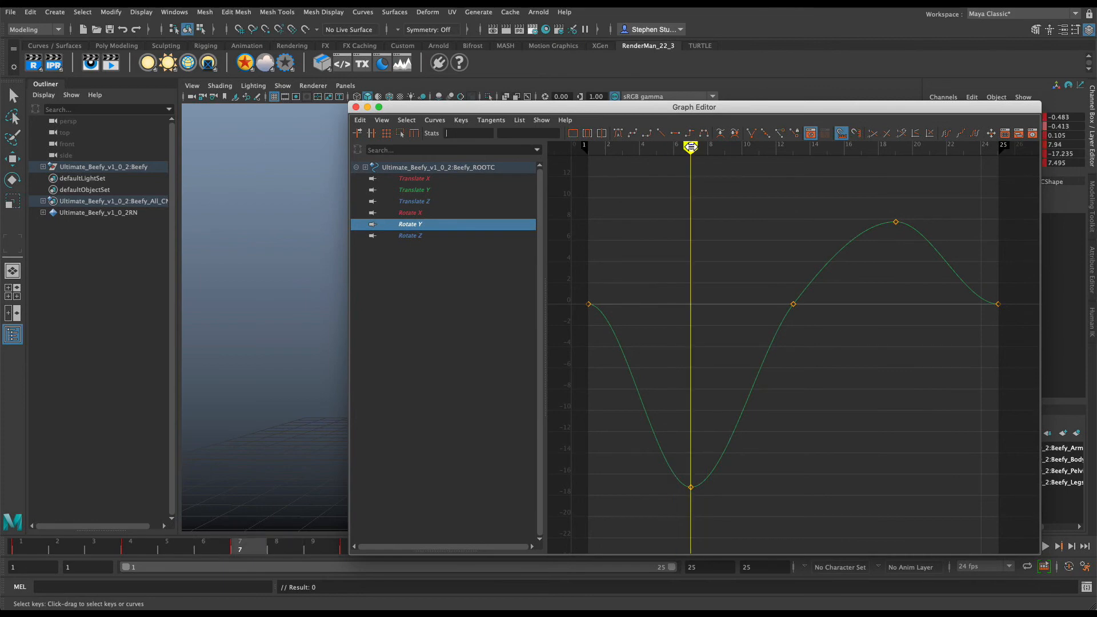
pyautogui.moveTo(878, 152); pyautogui.dragTo(895, 150)
pyautogui.moveTo(725, 298); pyautogui.dragTo(818, 356)
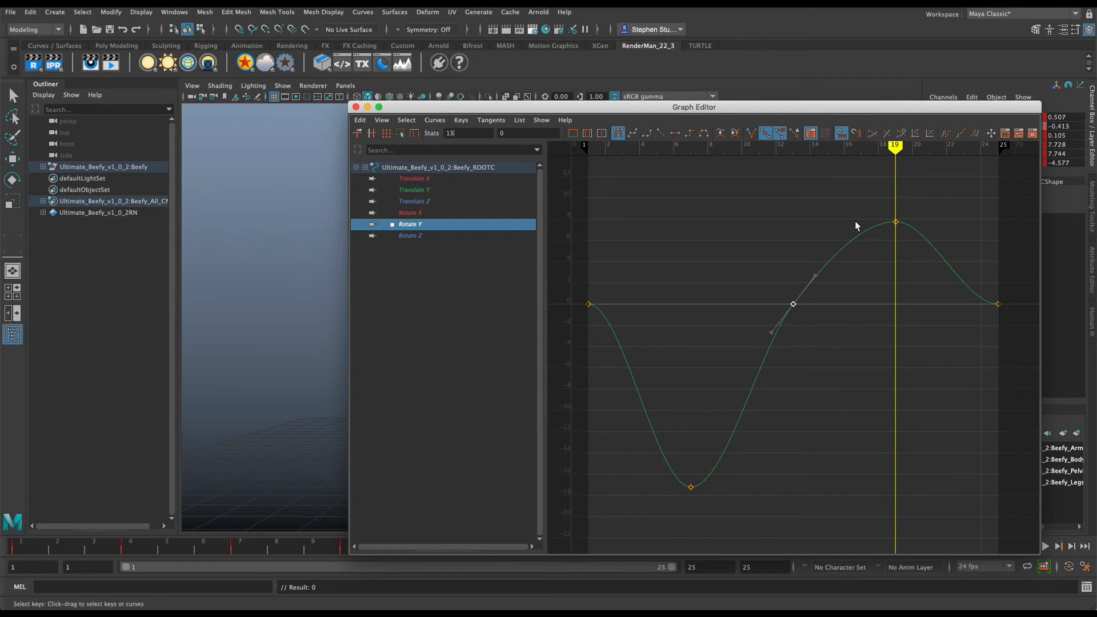
pyautogui.moveTo(816, 148); pyautogui.dragTo(795, 153)
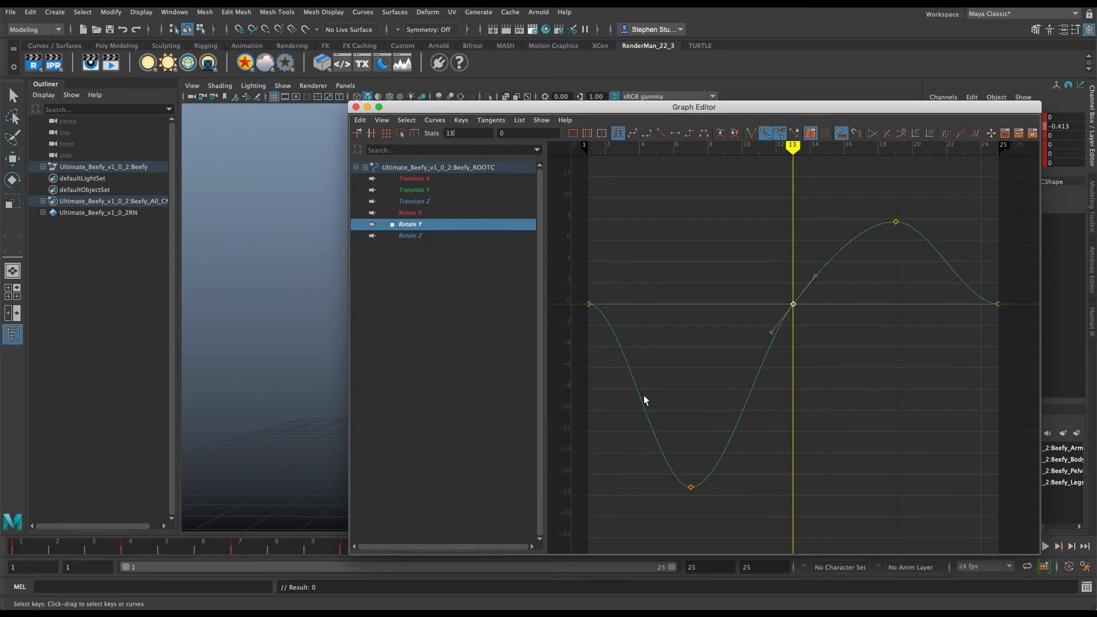
# Lower the Rotate Y keys at frames 1 and 25 to about -3.1 and -3.3
pyautogui.moveTo(1022, 302); pyautogui.dragTo(975, 309)
pyautogui.moveTo(618, 285); pyautogui.dragTo(587, 315)
pyautogui.moveTo(589, 305); pyautogui.dragTo(587, 336, button='middle')
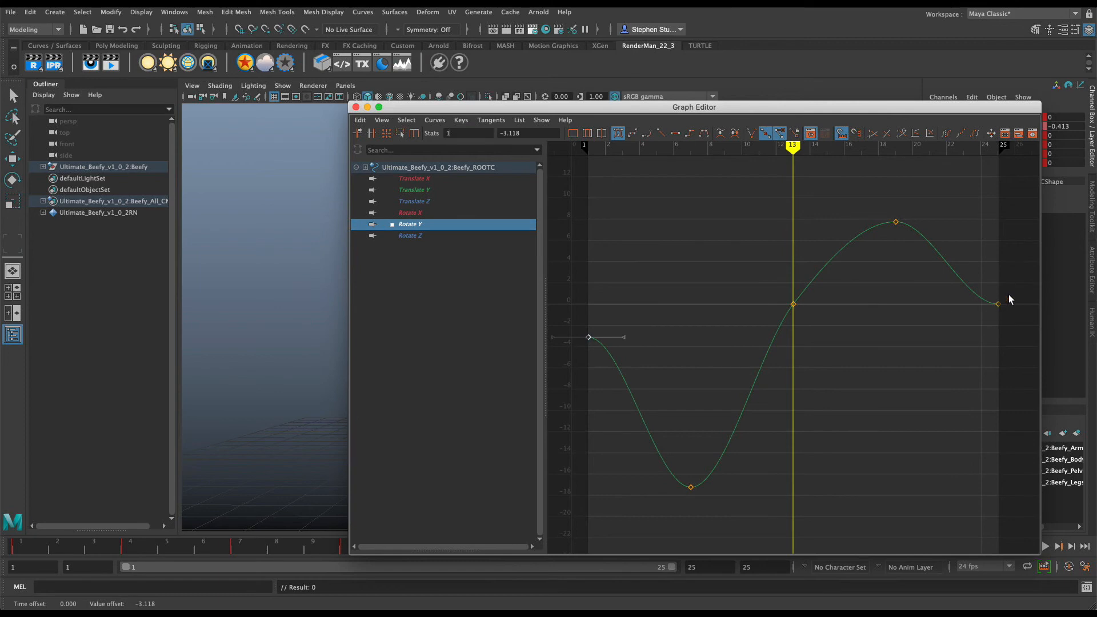
pyautogui.moveTo(990, 318); pyautogui.dragTo(989, 319)
pyautogui.moveTo(997, 303); pyautogui.dragTo(999, 340, button='middle')
pyautogui.moveTo(612, 337); pyautogui.dragTo(578, 360)
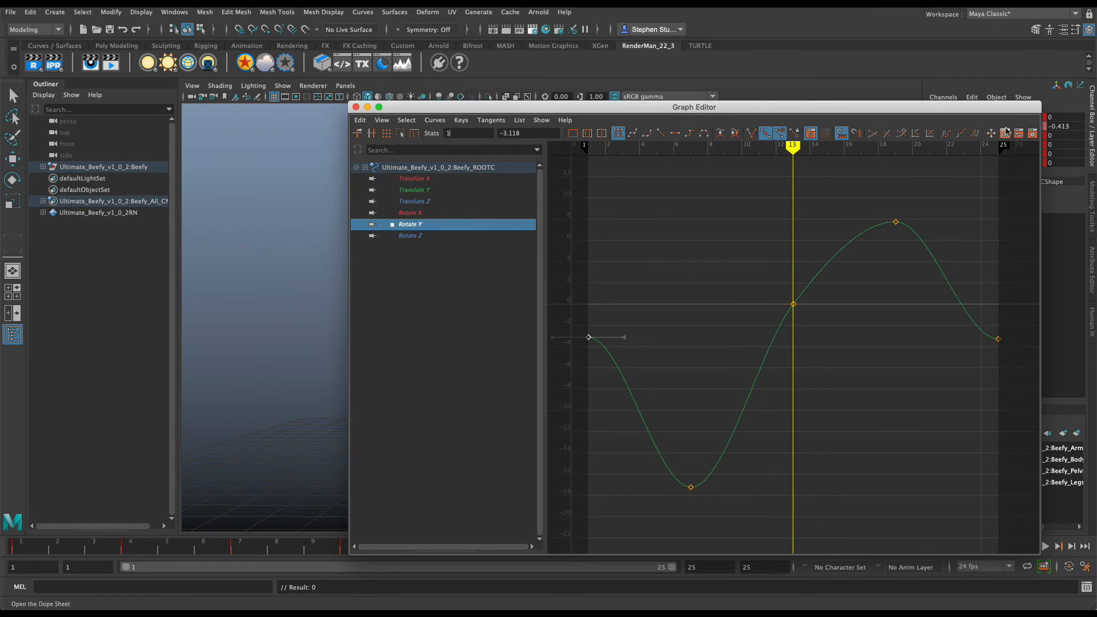
# Copy the Rotate Y key from frame 1 and paste it at frame 25 so the loop's ends match
pyautogui.moveTo(996, 148)
pyautogui.mouseDown()
pyautogui.moveTo(735, 175)
pyautogui.moveTo(587, 207)
pyautogui.mouseUp()
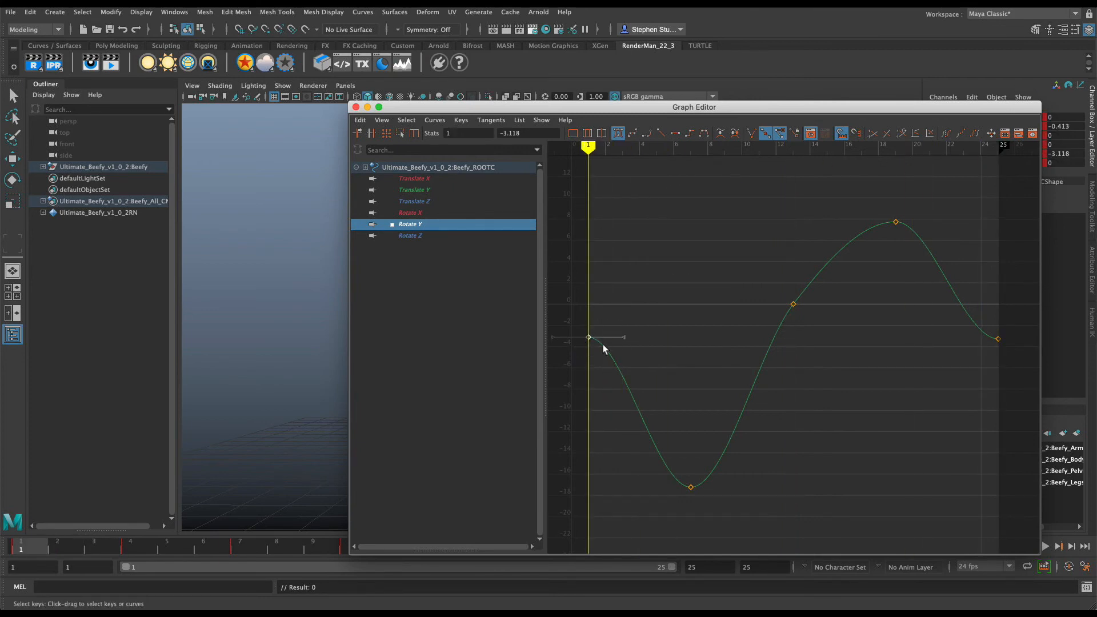
pyautogui.press('super+c')
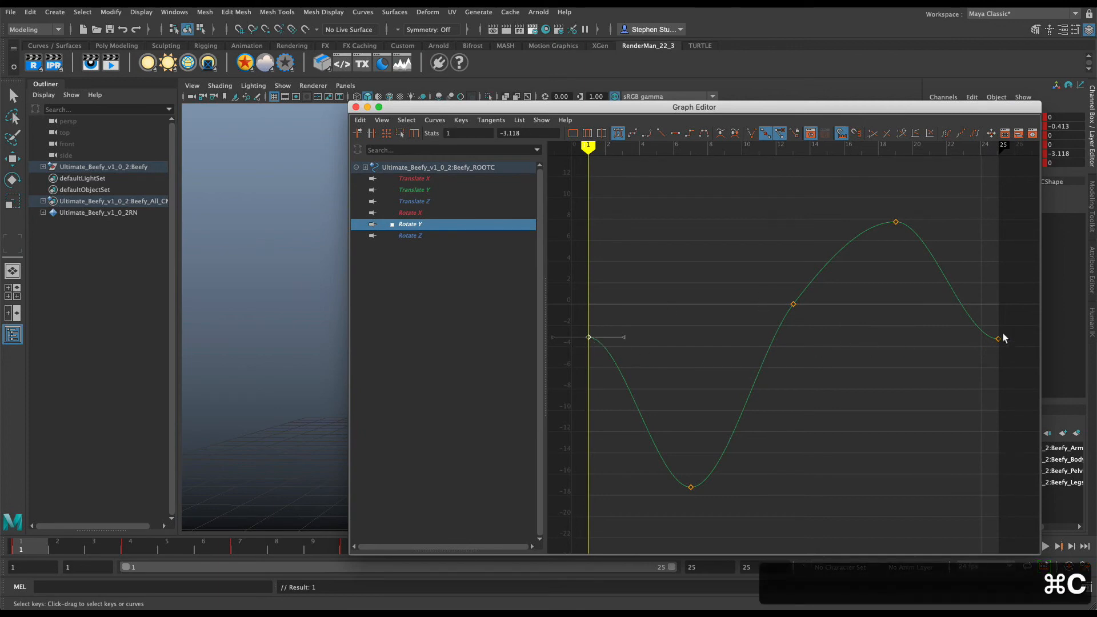
pyautogui.moveTo(970, 358); pyautogui.dragTo(970, 357)
pyautogui.click(998, 147)
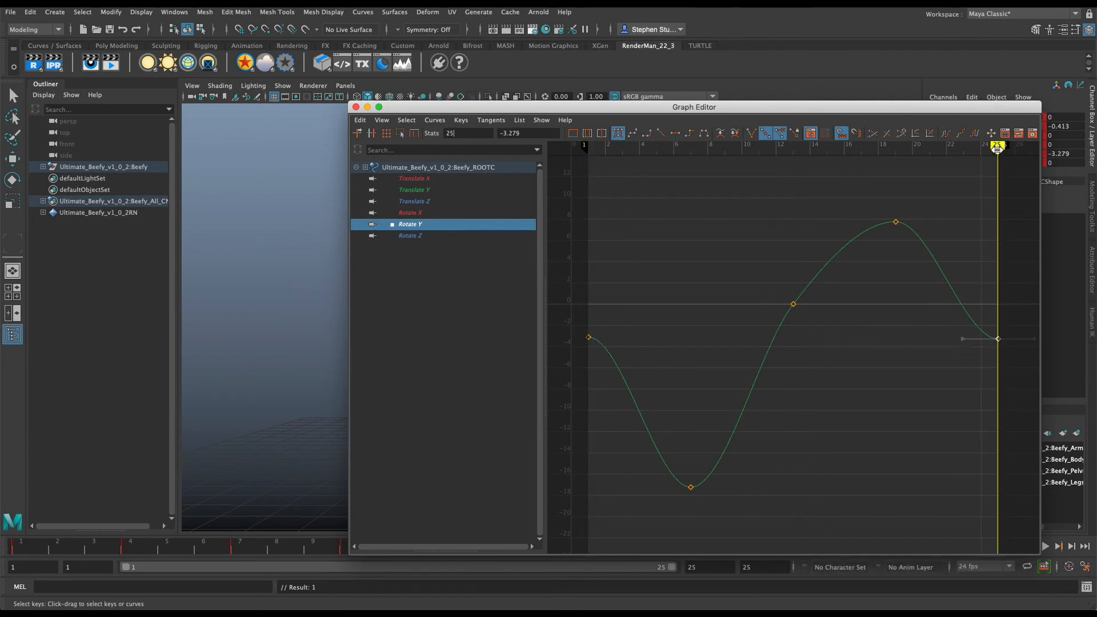
pyautogui.click(956, 353)
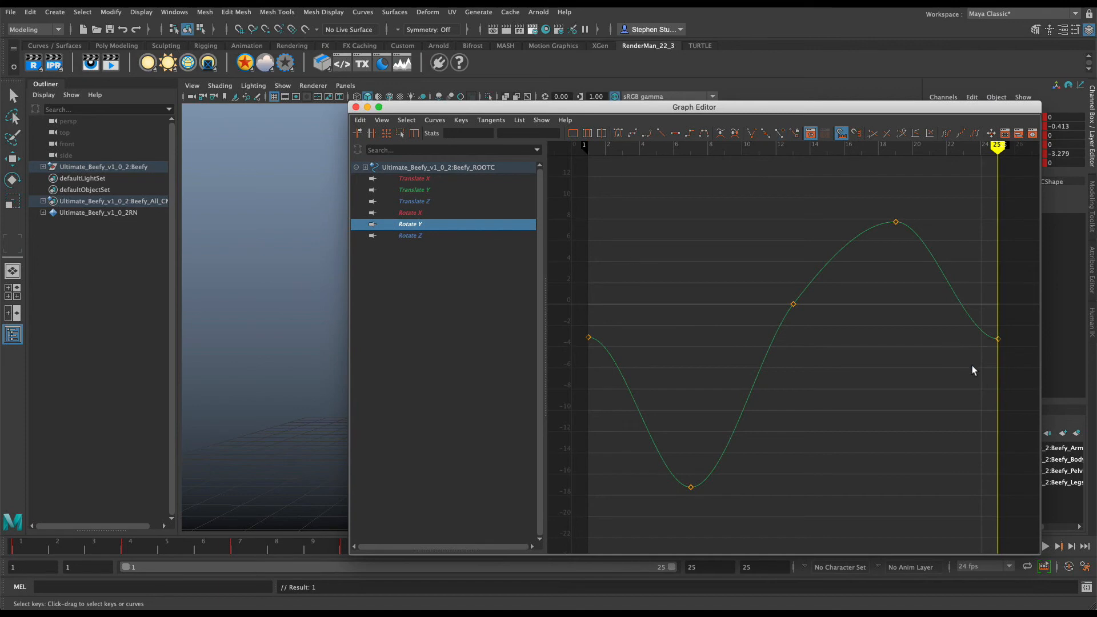
pyautogui.press('super+v')
# Set spline tangents on the Rotate Y keys at frames 1 and 25
pyautogui.moveTo(1012, 330); pyautogui.dragTo(568, 380)
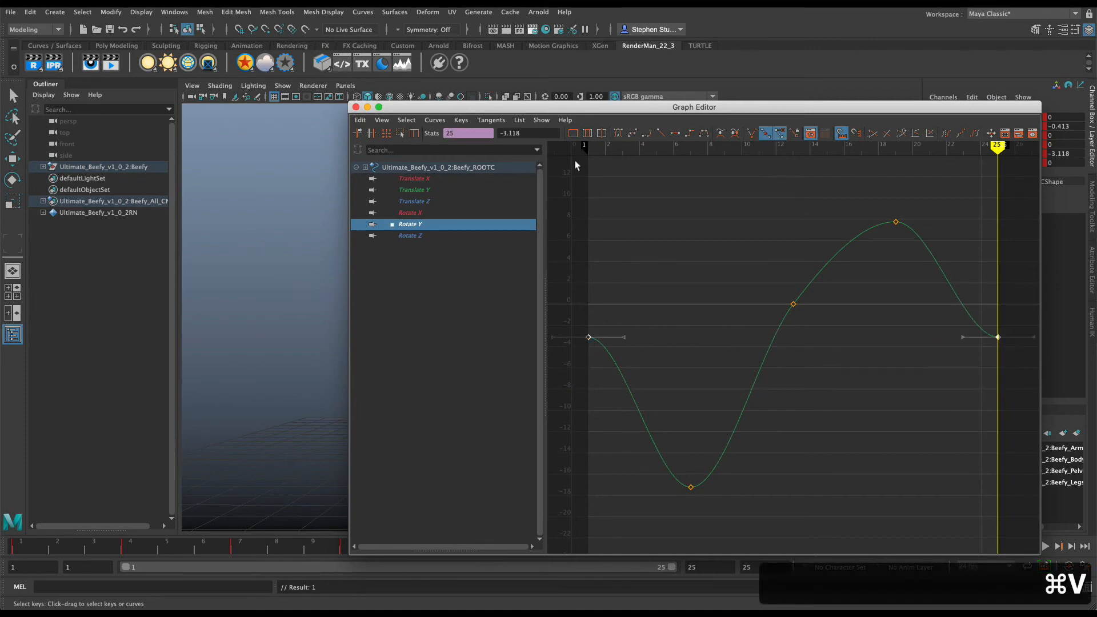
pyautogui.click(632, 133)
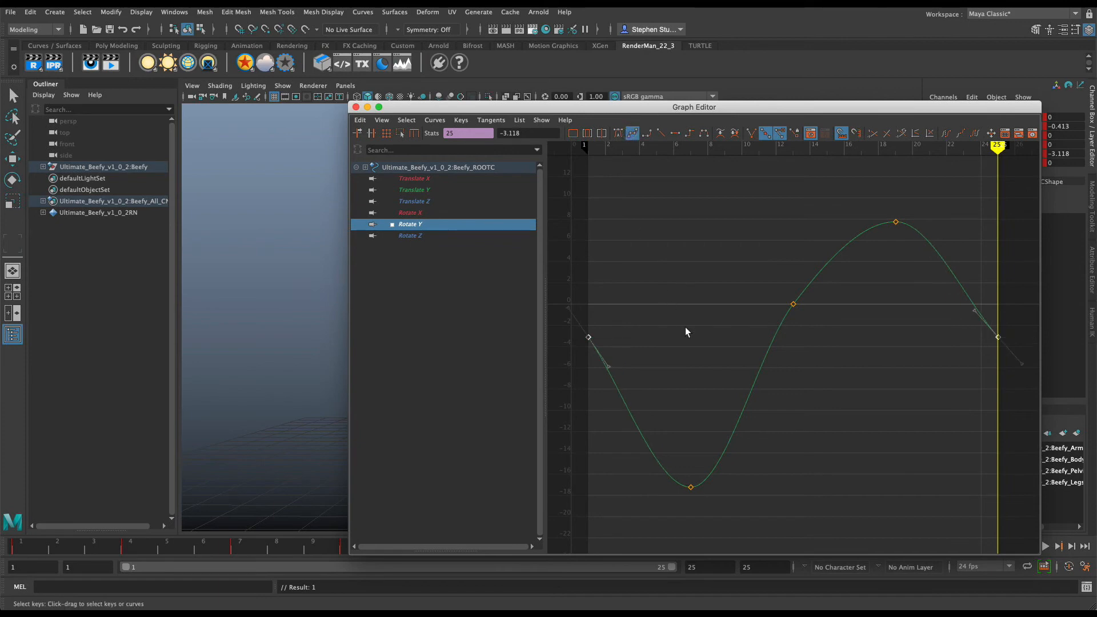
pyautogui.click(850, 401)
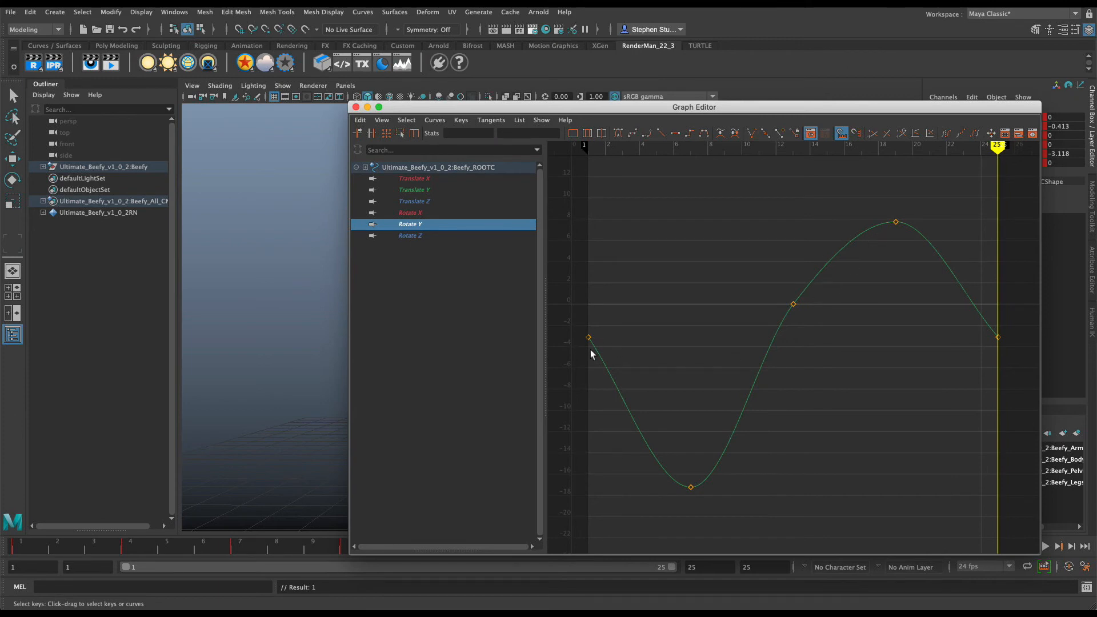
# Lower the Rotate Y keys at frames 1 and 25 together to about -7.9, keeping their frames fixed
pyautogui.moveTo(1015, 329); pyautogui.dragTo(570, 351)
pyautogui.moveTo(997, 339); pyautogui.dragTo(995, 368, button='middle')
pyautogui.press('super+z')
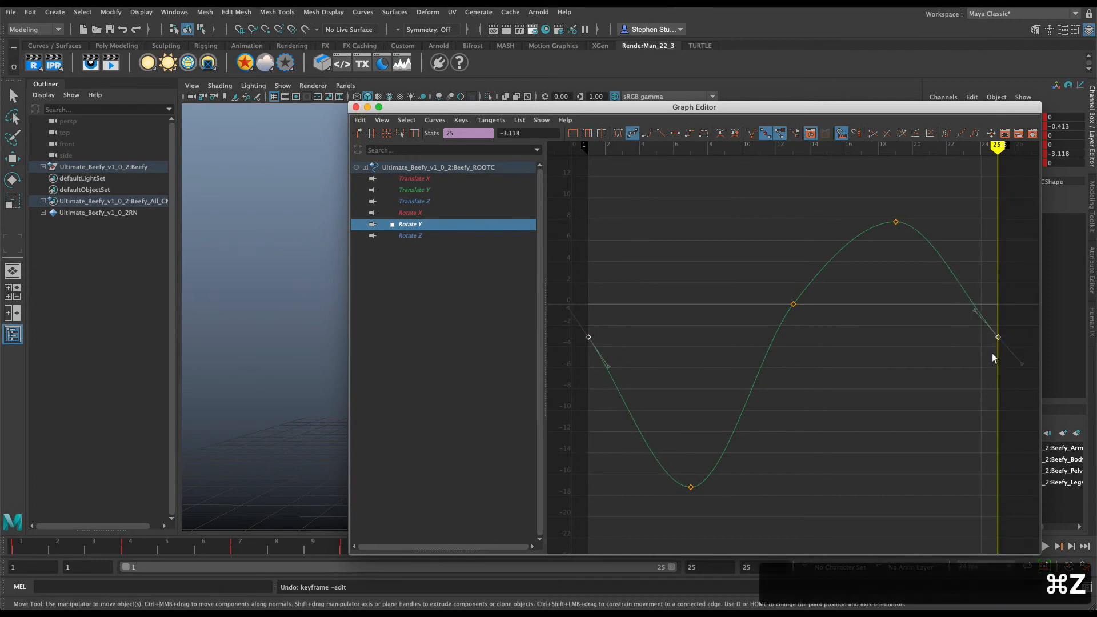
pyautogui.keyDown('shift'); pyautogui.moveTo(995, 365); pyautogui.dragTo(995, 371); pyautogui.keyUp('shift')
pyautogui.moveTo(588, 338); pyautogui.dragTo(585, 395, button='middle')
pyautogui.press('super+z')
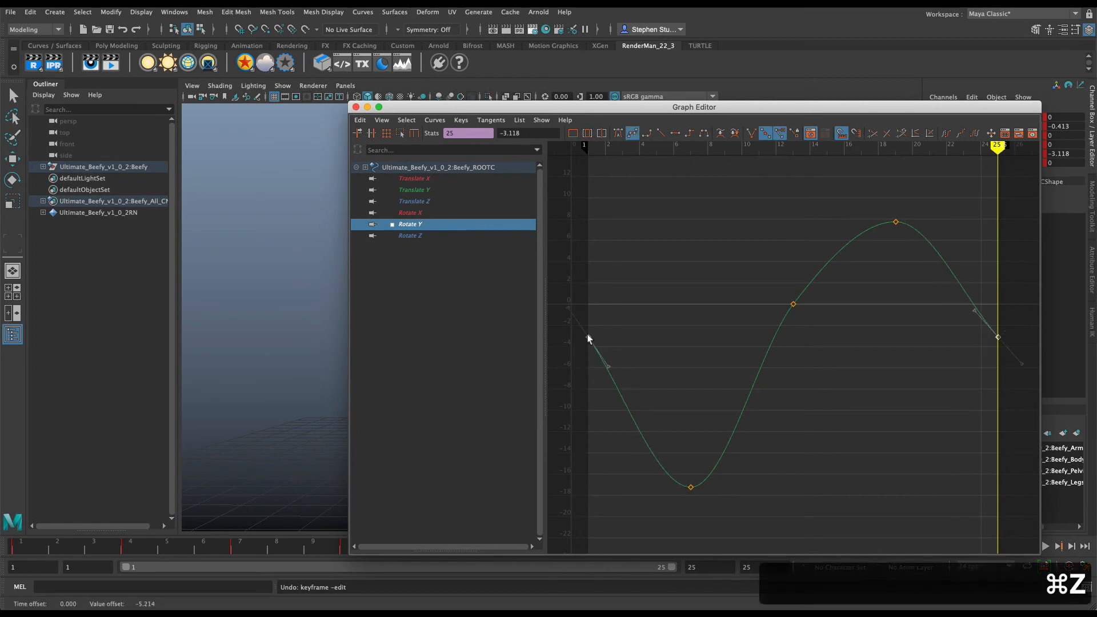
pyautogui.moveTo(585, 342); pyautogui.dragTo(582, 386, button='middle')
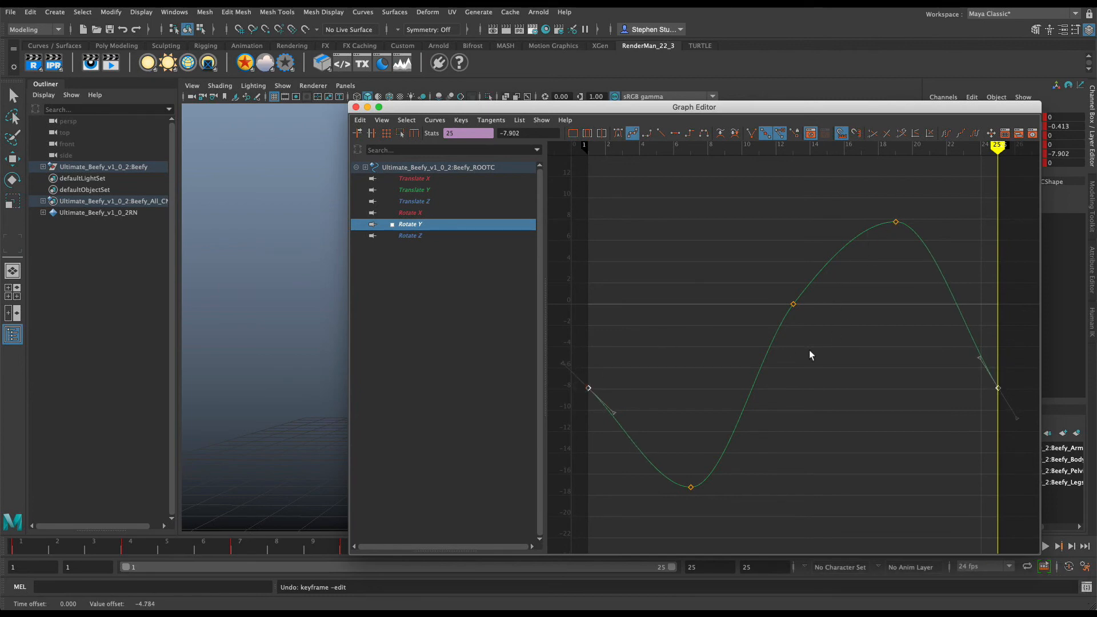
pyautogui.click(869, 416)
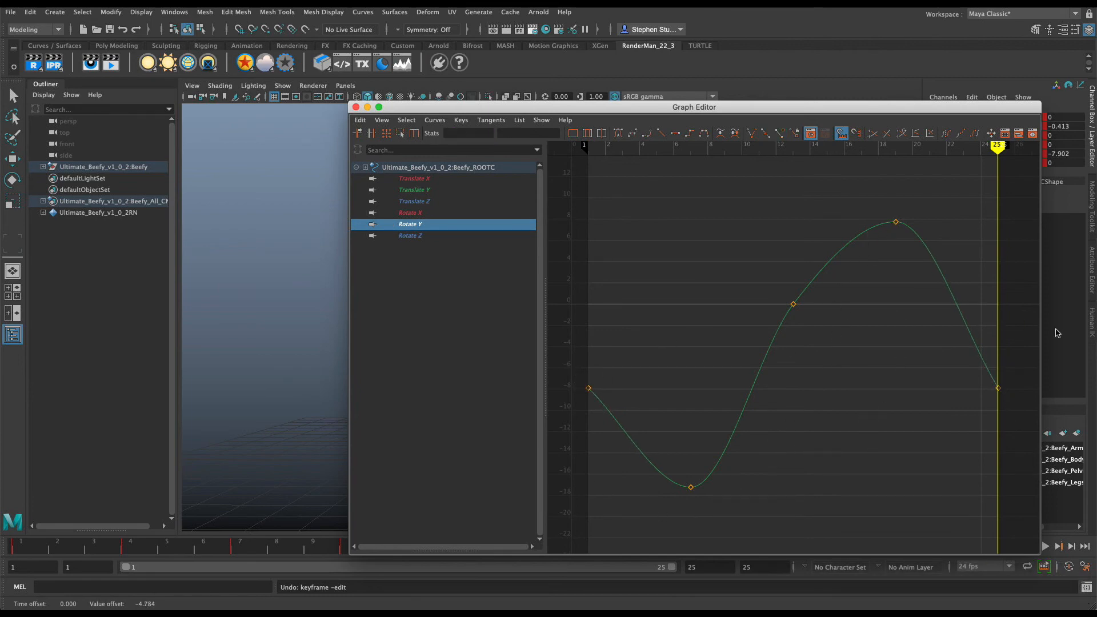
# Raise the Rotate Y keys at frames 1 and 25 together to about -7.04 and keep both selected
pyautogui.moveTo(1023, 371); pyautogui.dragTo(544, 407)
pyautogui.moveTo(586, 389); pyautogui.dragTo(589, 378, button='middle')
pyautogui.click(706, 335)
pyautogui.moveTo(1031, 369); pyautogui.dragTo(568, 404)
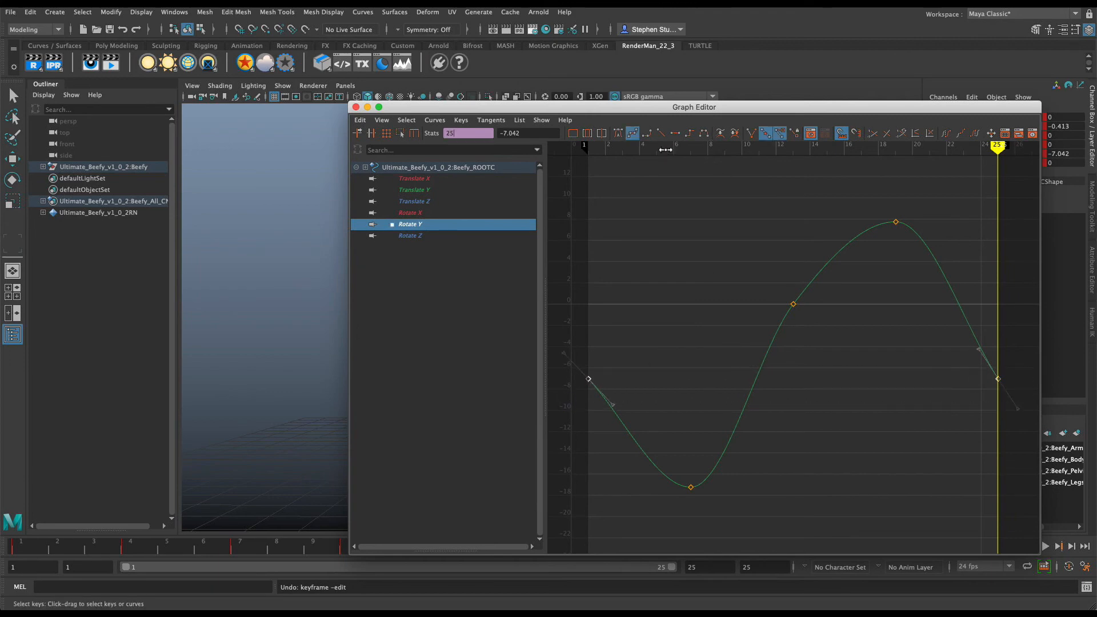
# Apply spline tangents to the Rotate Y keys at frames 1 and 25 and clear the key selection
pyautogui.click(633, 135)
pyautogui.click(619, 133)
pyautogui.click(633, 133)
pyautogui.click(672, 259)
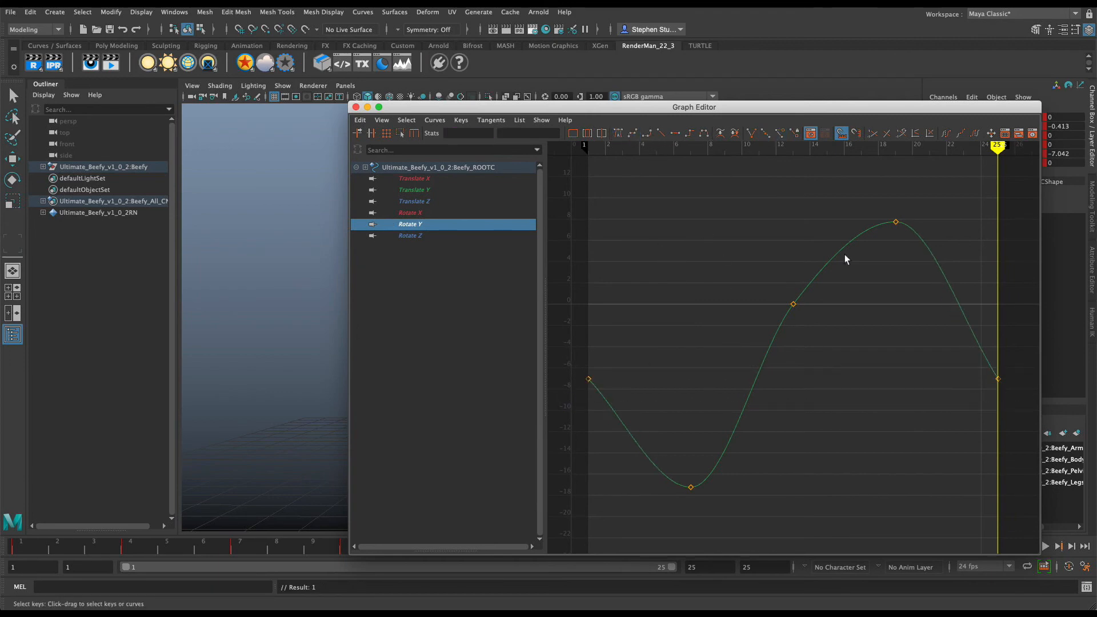
# Delete the Rotate Z keys at frames 4, 10, 16 and 22 to smooth the curve
pyautogui.click(411, 235)
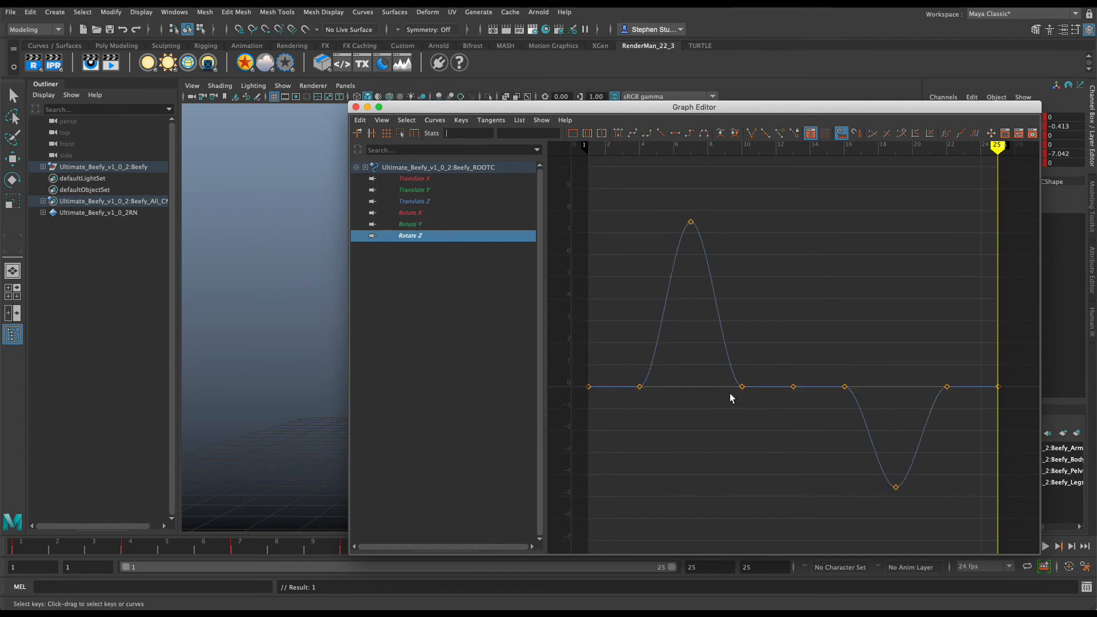
pyautogui.moveTo(727, 395); pyautogui.dragTo(715, 402)
pyautogui.press('BackSpace')
pyautogui.moveTo(872, 367); pyautogui.dragTo(838, 396)
pyautogui.press('BackSpace')
pyautogui.moveTo(910, 362); pyautogui.dragTo(959, 395)
pyautogui.press('BackSpace')
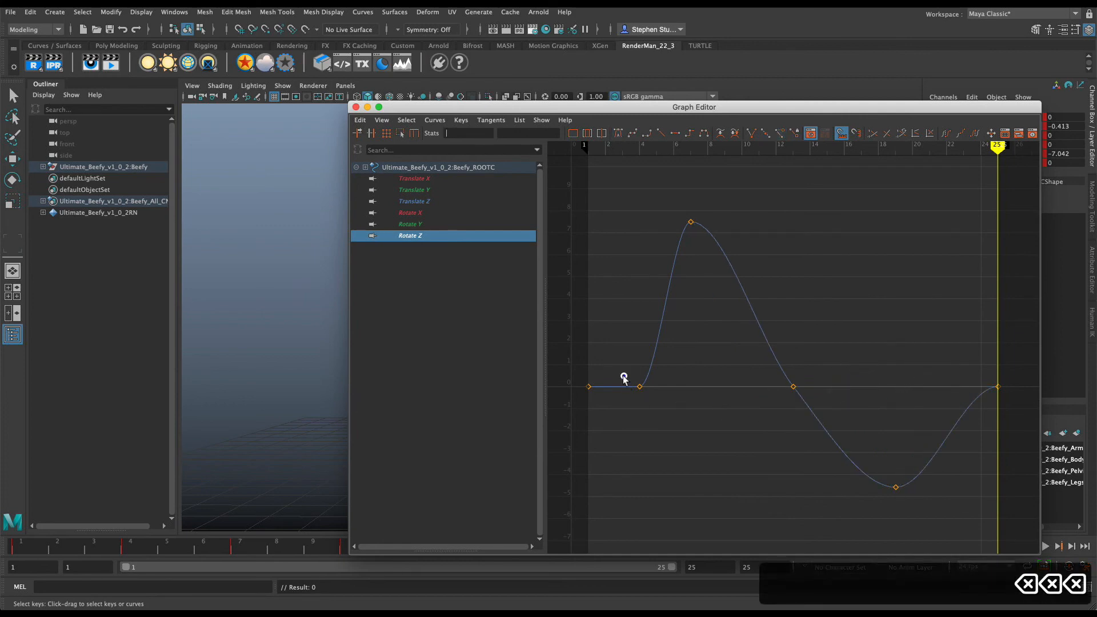
pyautogui.moveTo(624, 380); pyautogui.dragTo(653, 400)
pyautogui.press('BackSpace')
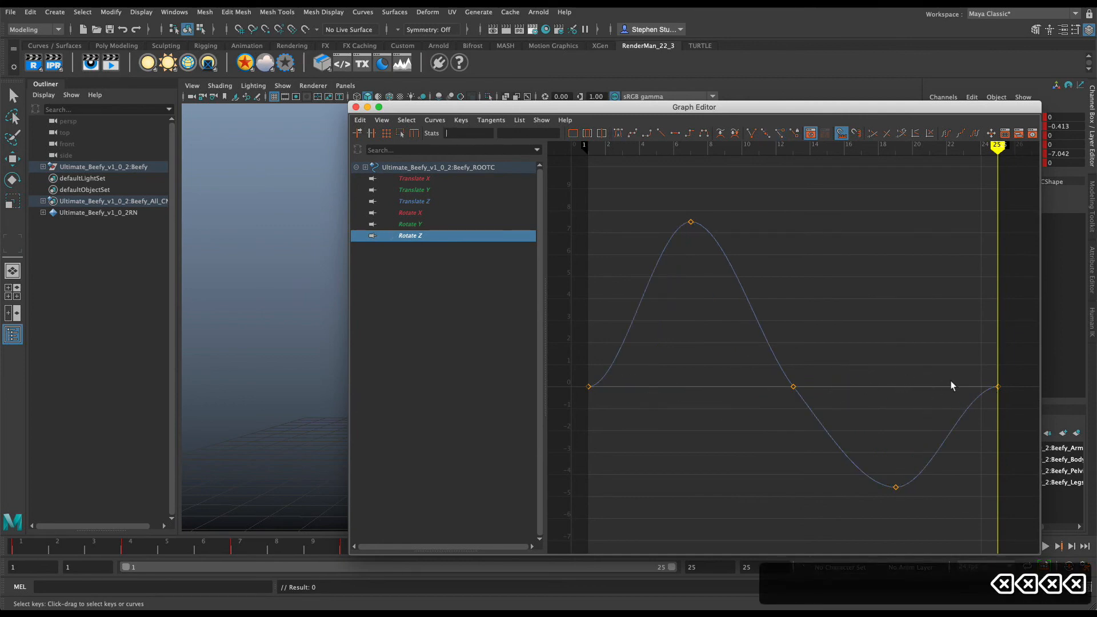
# Set spline tangents on the Rotate Z keys at frames 1 and 25 so the loop flows smoothly
pyautogui.moveTo(1008, 383); pyautogui.dragTo(978, 392)
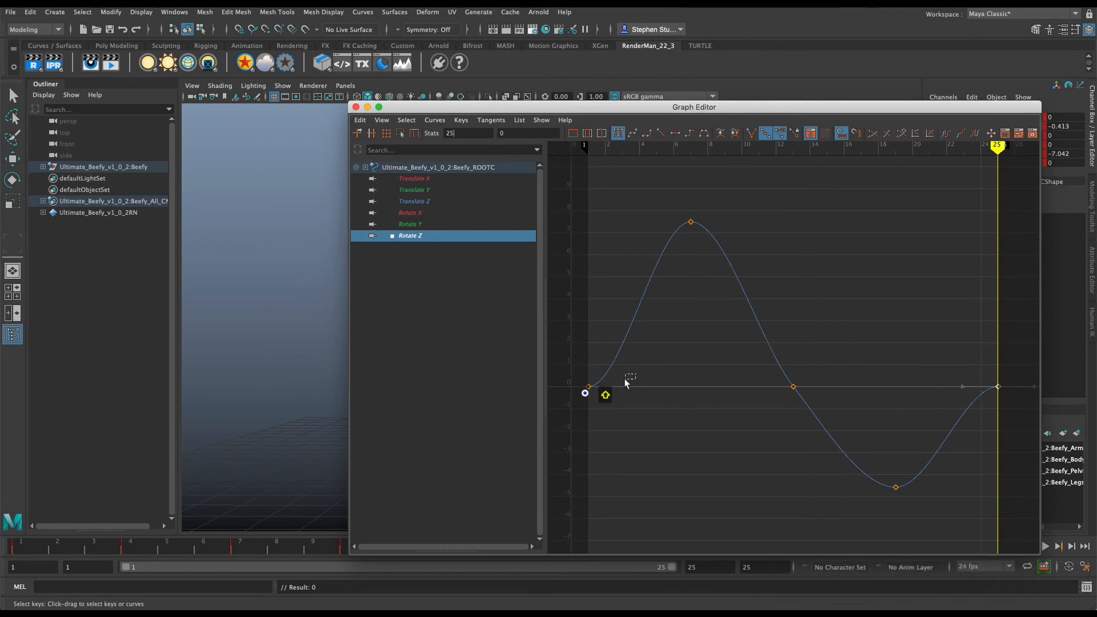
pyautogui.keyDown('shift'); pyautogui.moveTo(625, 380); pyautogui.dragTo(575, 400); pyautogui.keyUp('shift')
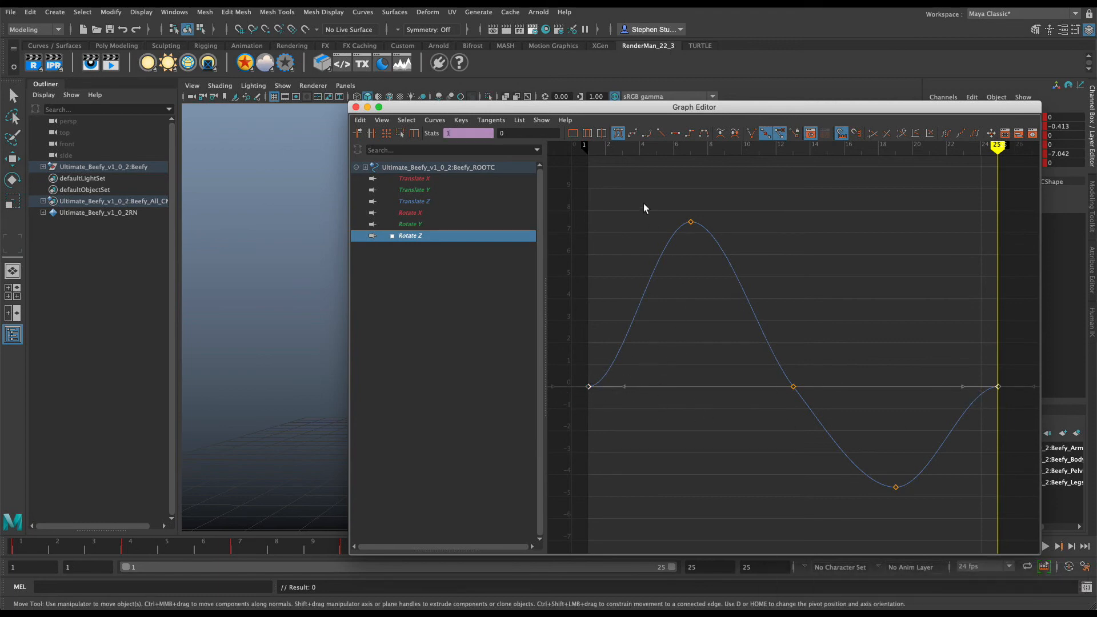
pyautogui.click(632, 134)
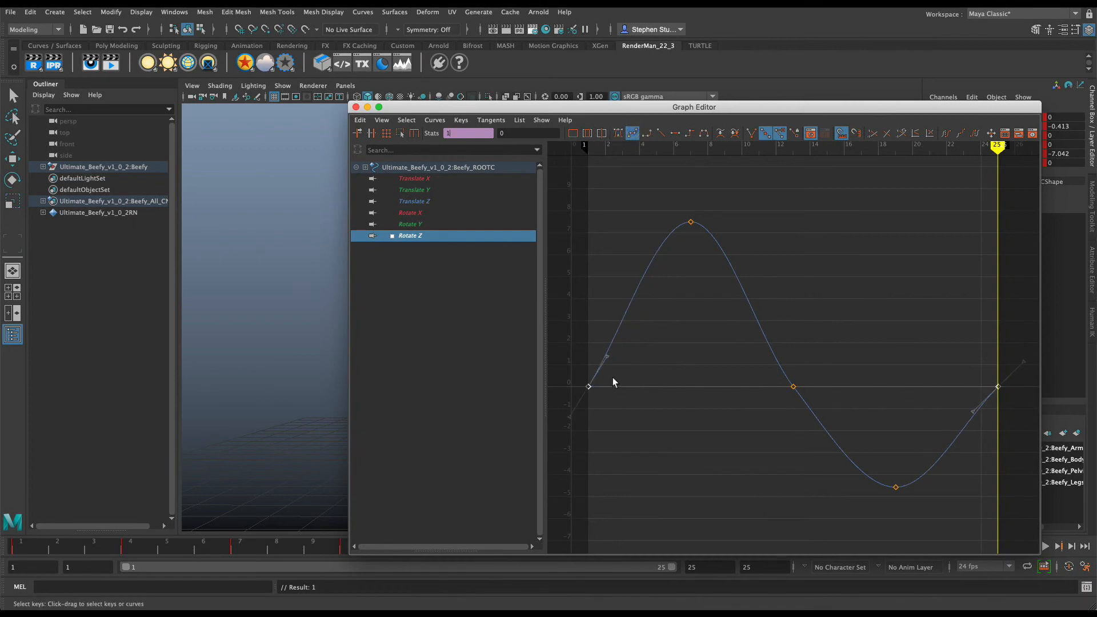
pyautogui.click(900, 431)
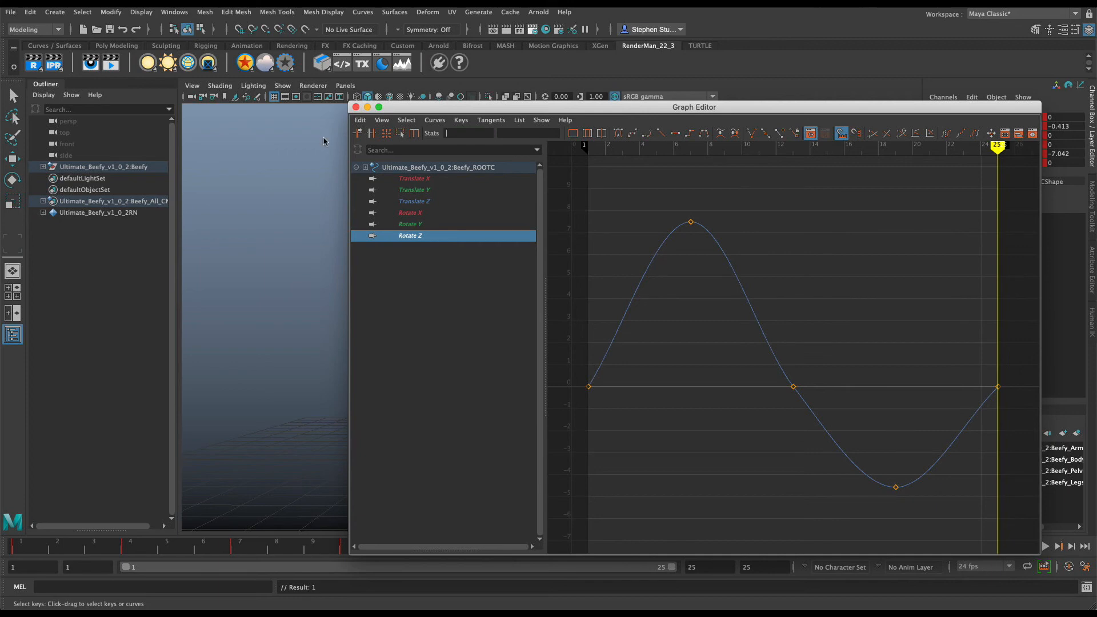
# Review the root's Translate X, Translate Y and Translate Z curves, and return to the viewport
pyautogui.click(435, 178)
pyautogui.click(426, 189)
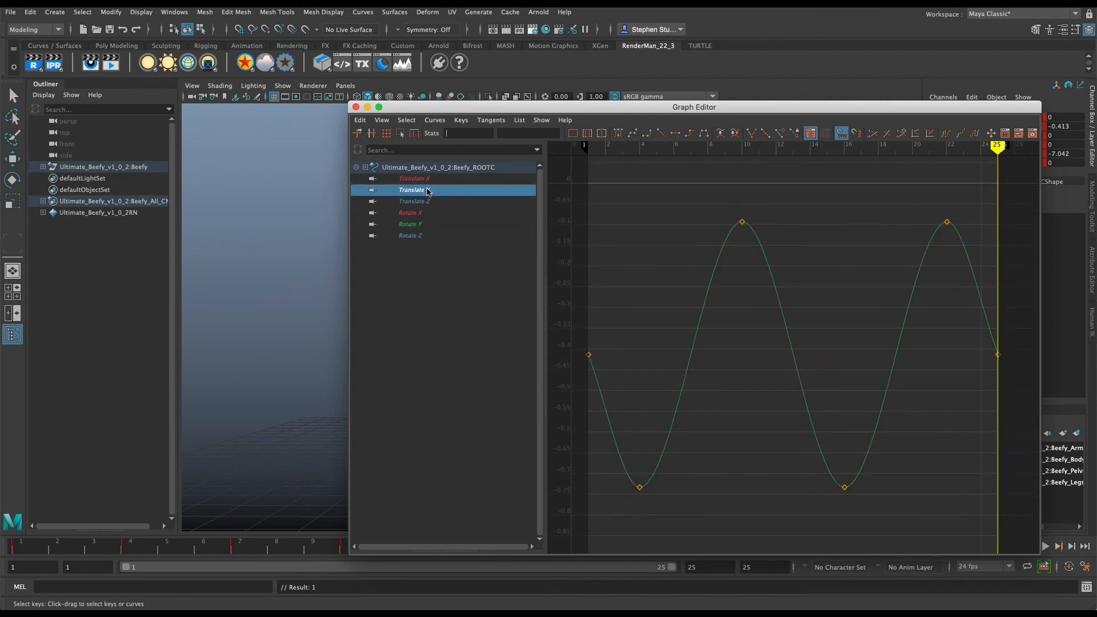
pyautogui.click(426, 180)
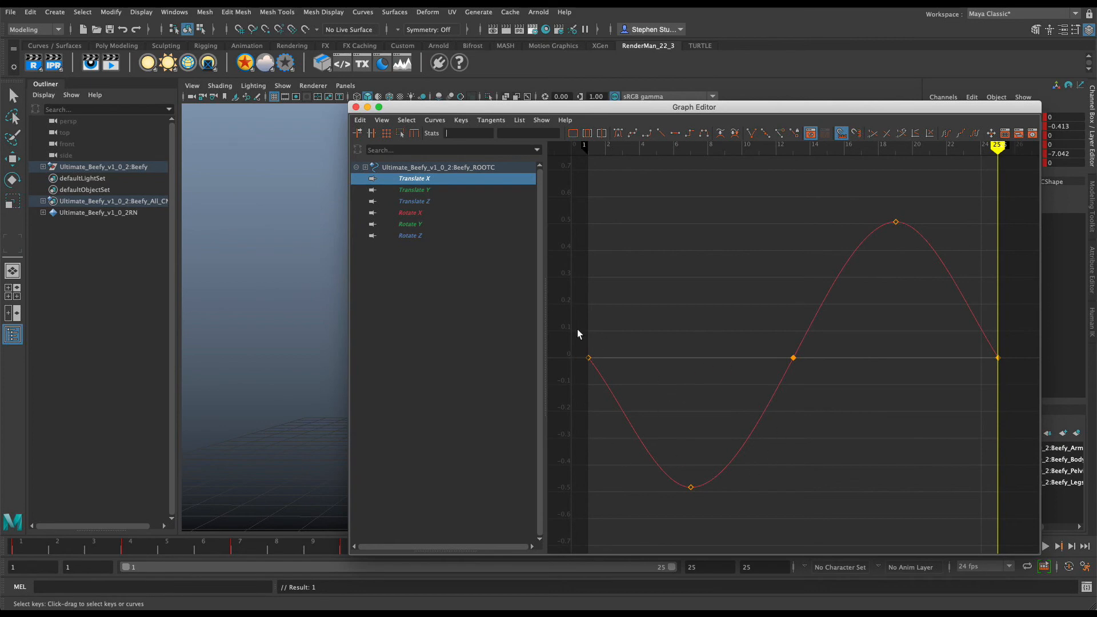
pyautogui.click(773, 60)
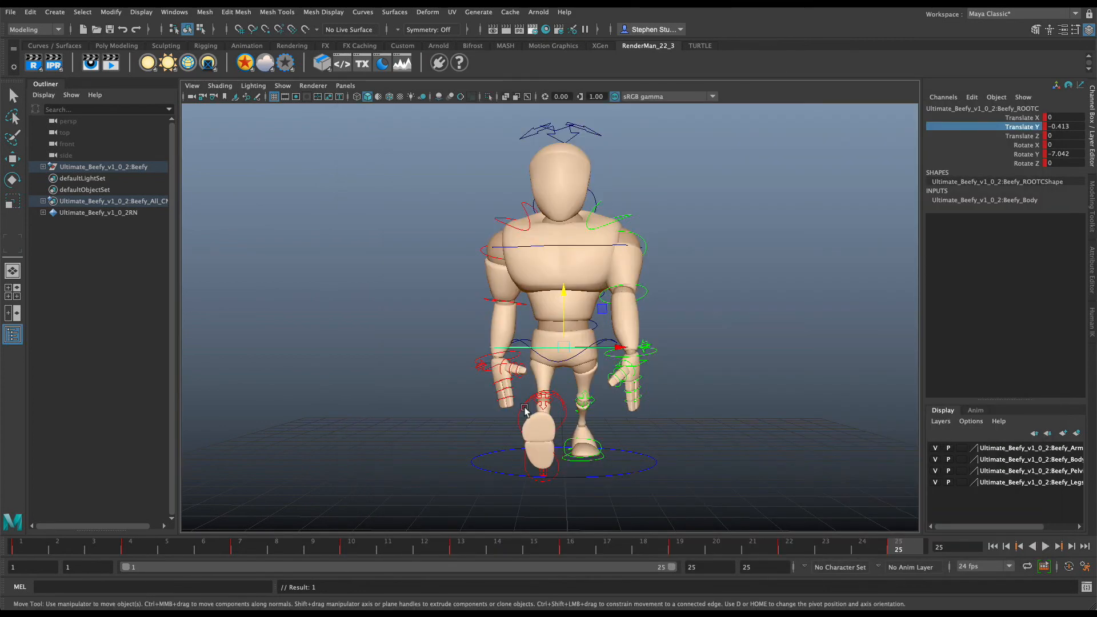
pyautogui.press('super+Tab')
pyautogui.press('super+Tab')
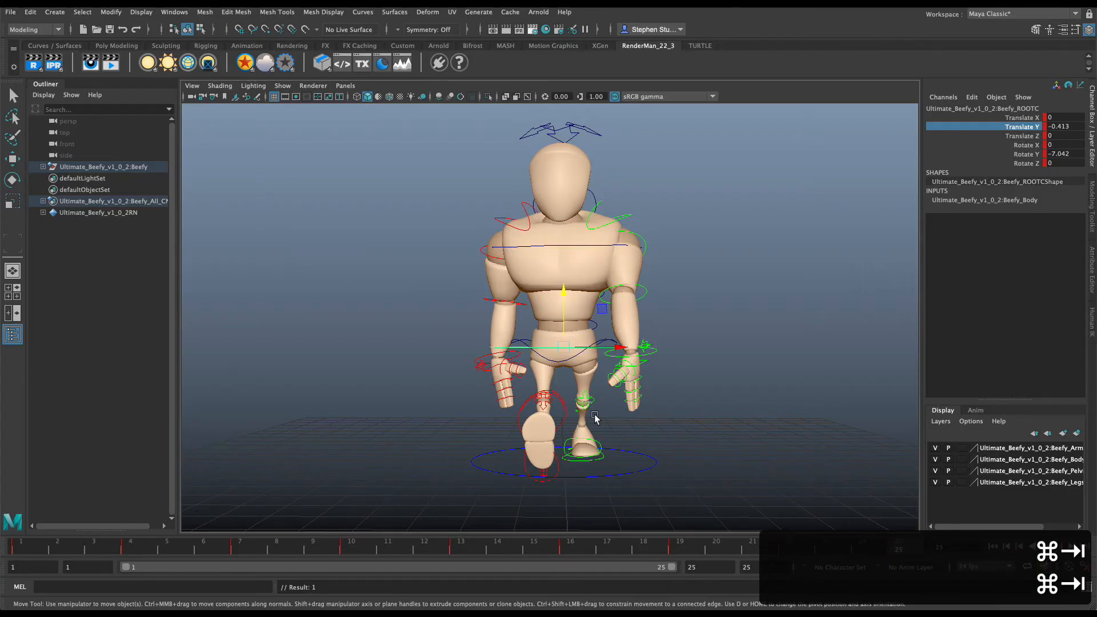
pyautogui.press('super+grave')
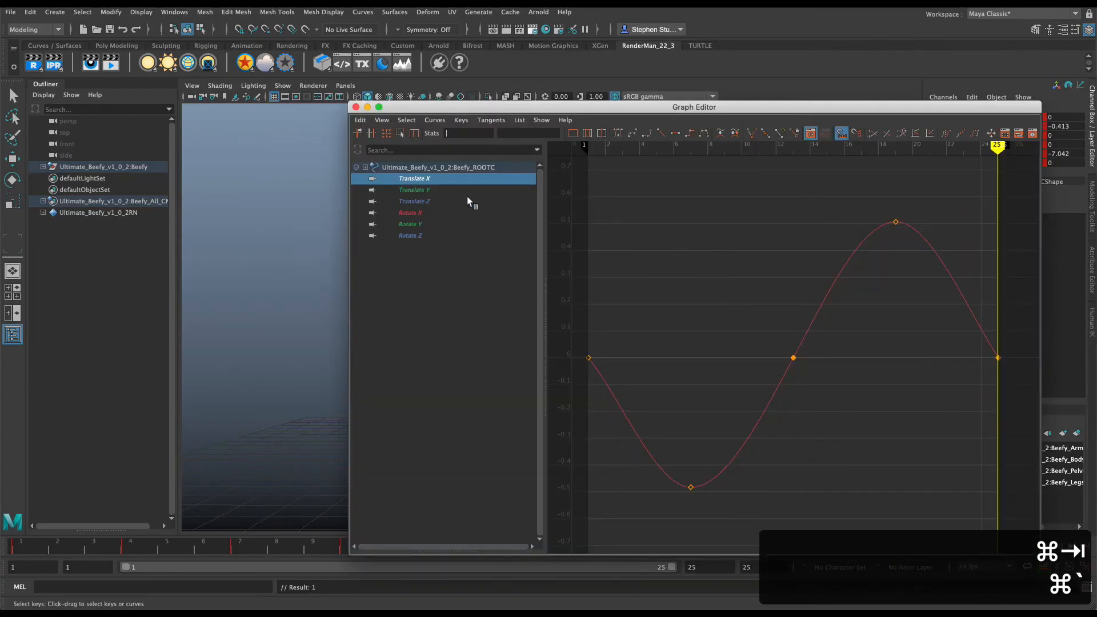
pyautogui.click(439, 191)
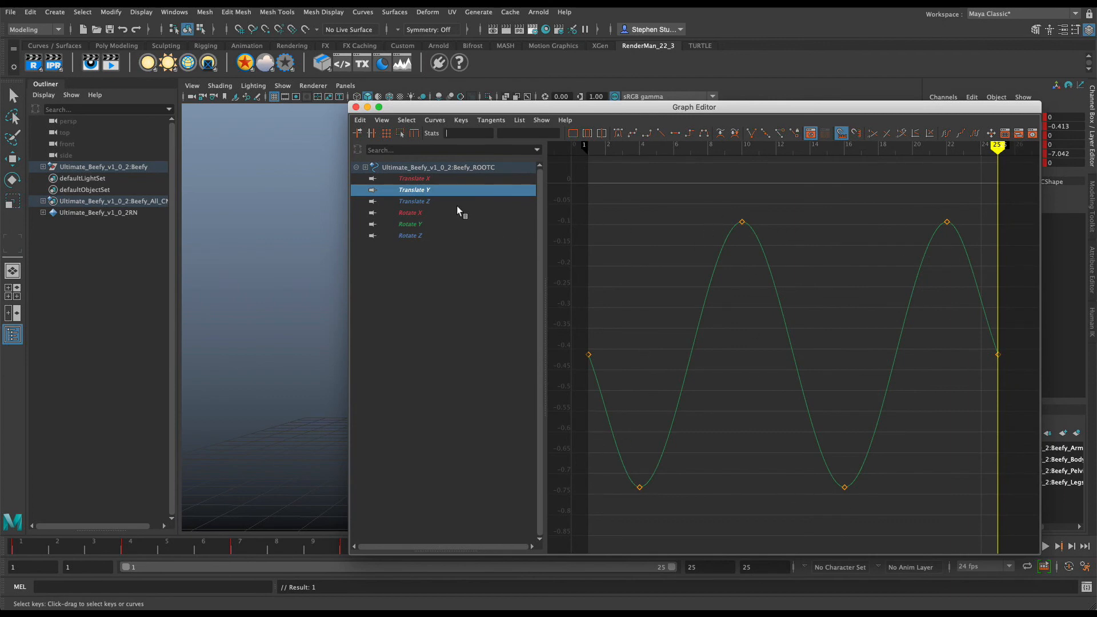
pyautogui.click(425, 201)
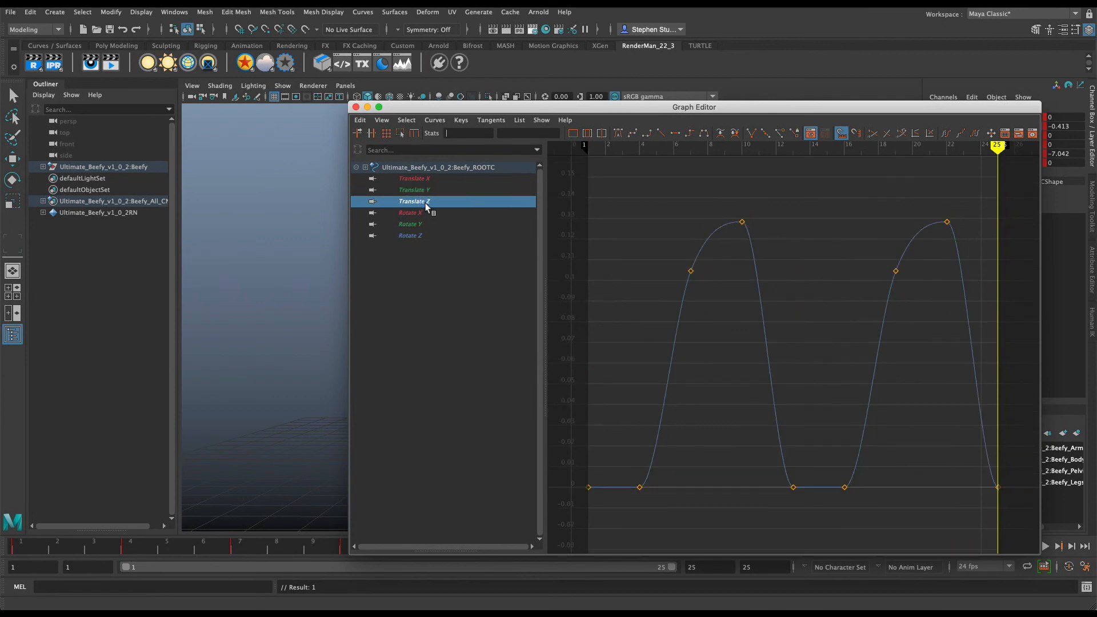
pyautogui.click(833, 48)
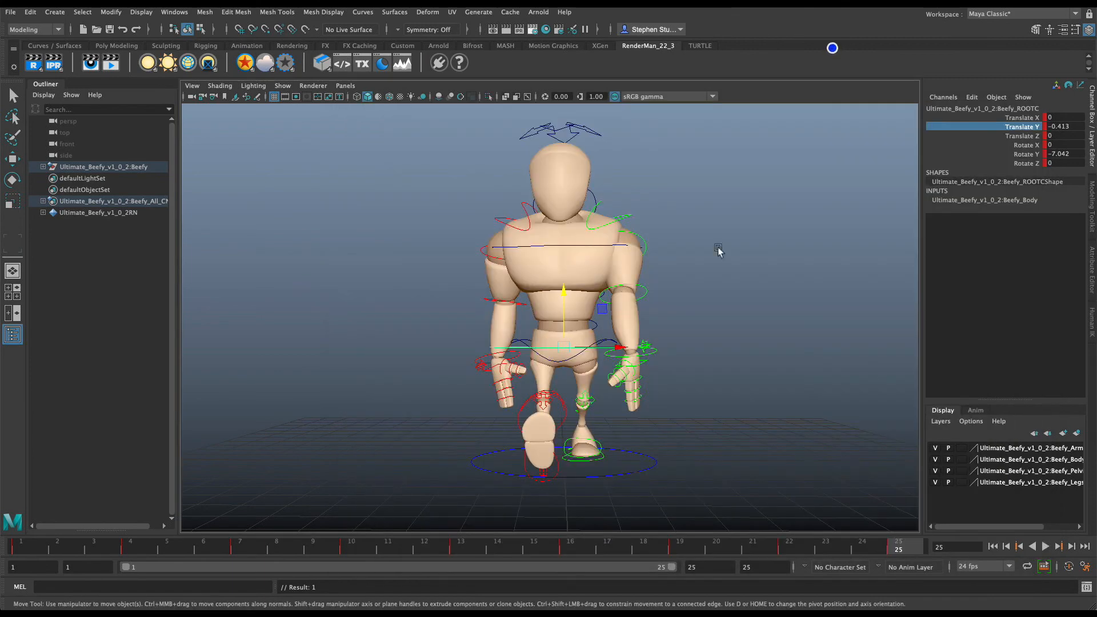
# Play the walk cycle from frame 1 and examine it from the side, front and three-quarter views
pyautogui.moveTo(223, 558); pyautogui.dragTo(8, 557)
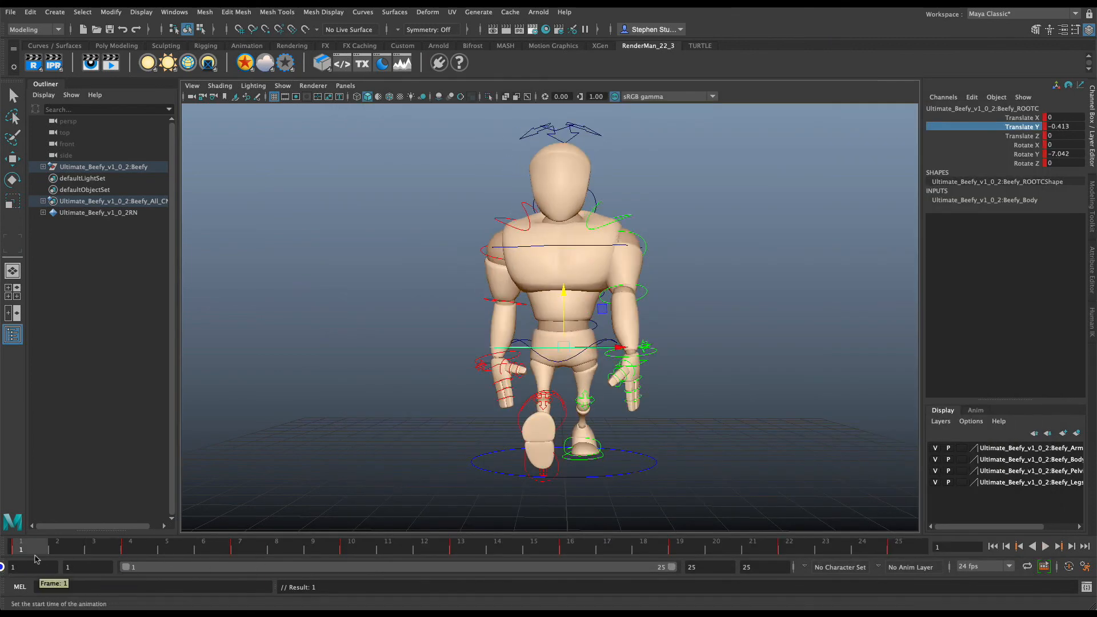
pyautogui.keyDown('alt'); pyautogui.moveTo(466, 446); pyautogui.dragTo(558, 423); pyautogui.keyUp('alt')
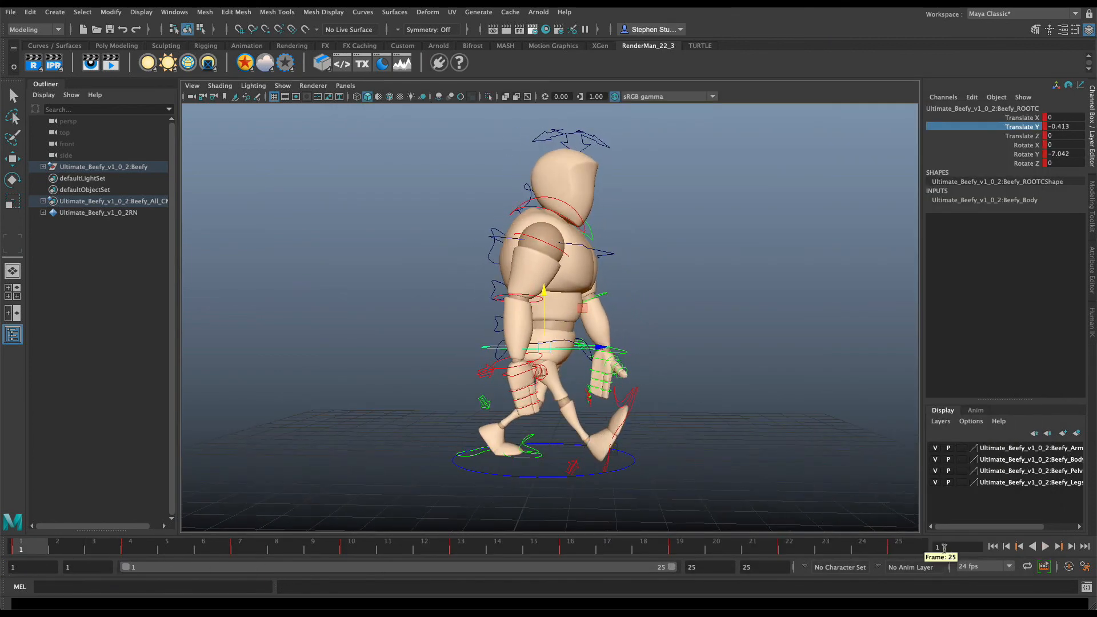
pyautogui.click(1045, 547)
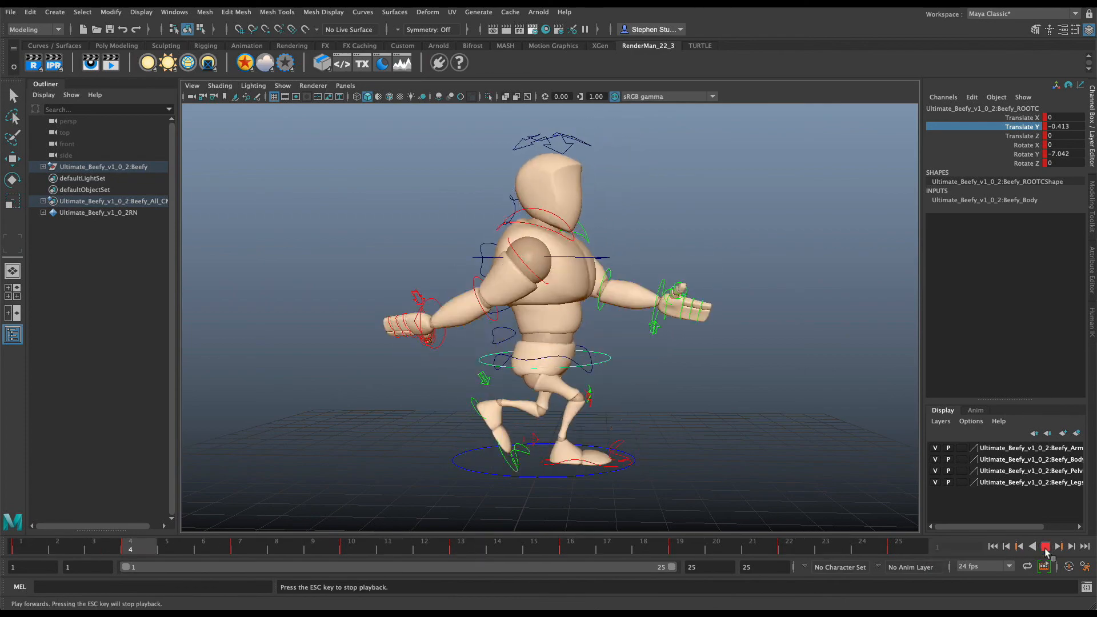
pyautogui.keyDown('alt'); pyautogui.moveTo(708, 384); pyautogui.dragTo(583, 385); pyautogui.keyUp('alt')
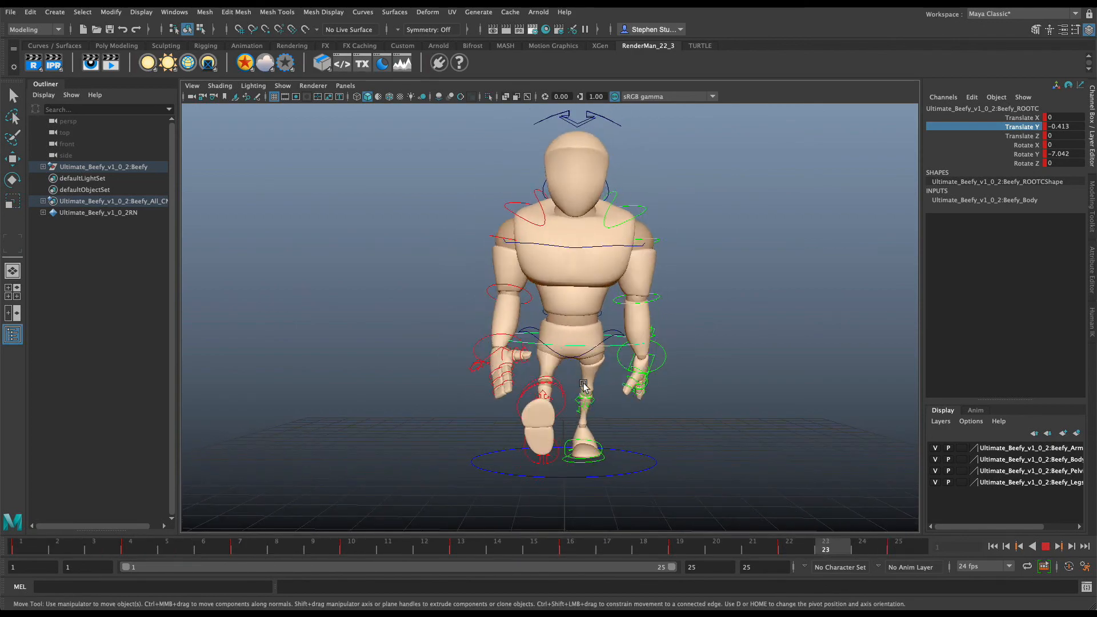
pyautogui.keyDown('alt'); pyautogui.moveTo(456, 412); pyautogui.dragTo(522, 409); pyautogui.keyUp('alt')
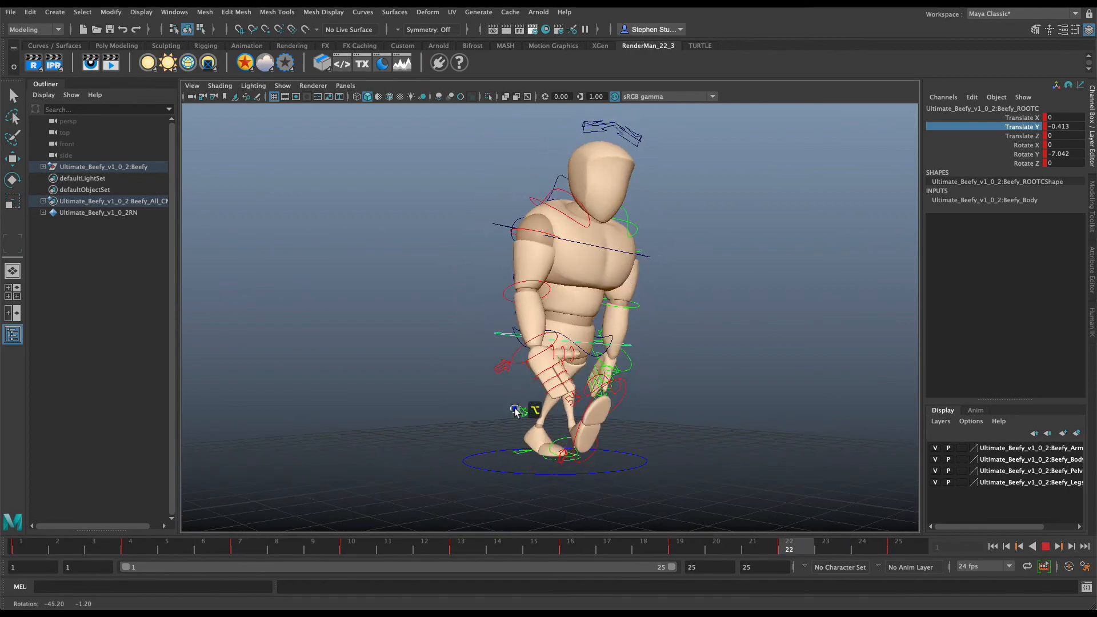
# Shorten the playback range to end at frame 24, check the loop from the side, and stop playback
pyautogui.moveTo(674, 568); pyautogui.dragTo(652, 567)
pyautogui.keyDown('alt'); pyautogui.moveTo(506, 419); pyautogui.dragTo(548, 422); pyautogui.keyUp('alt')
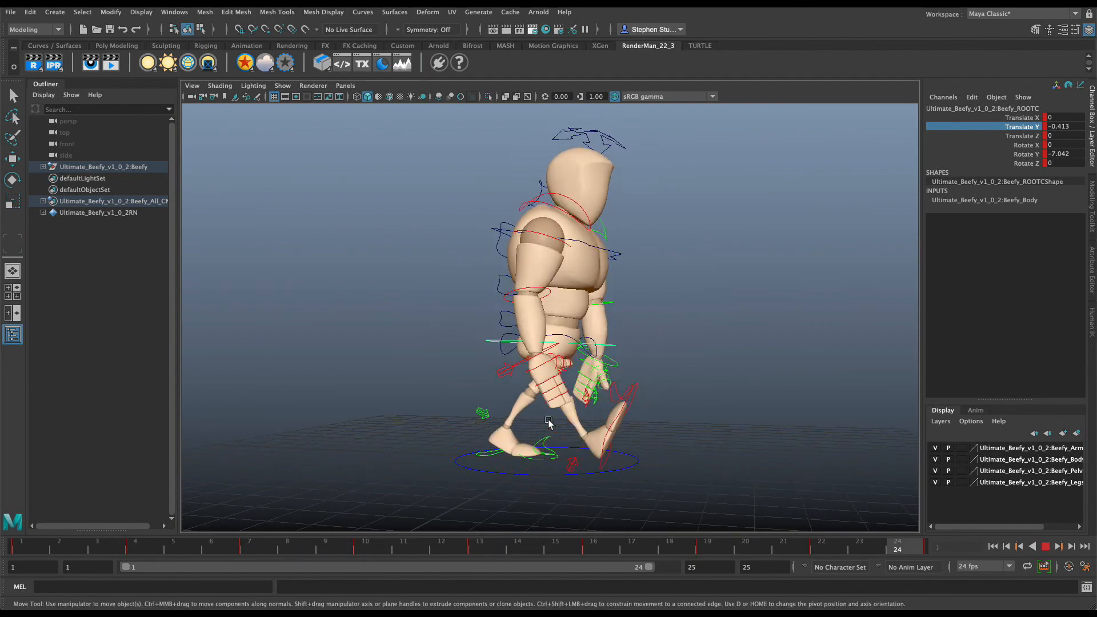
pyautogui.click(1046, 546)
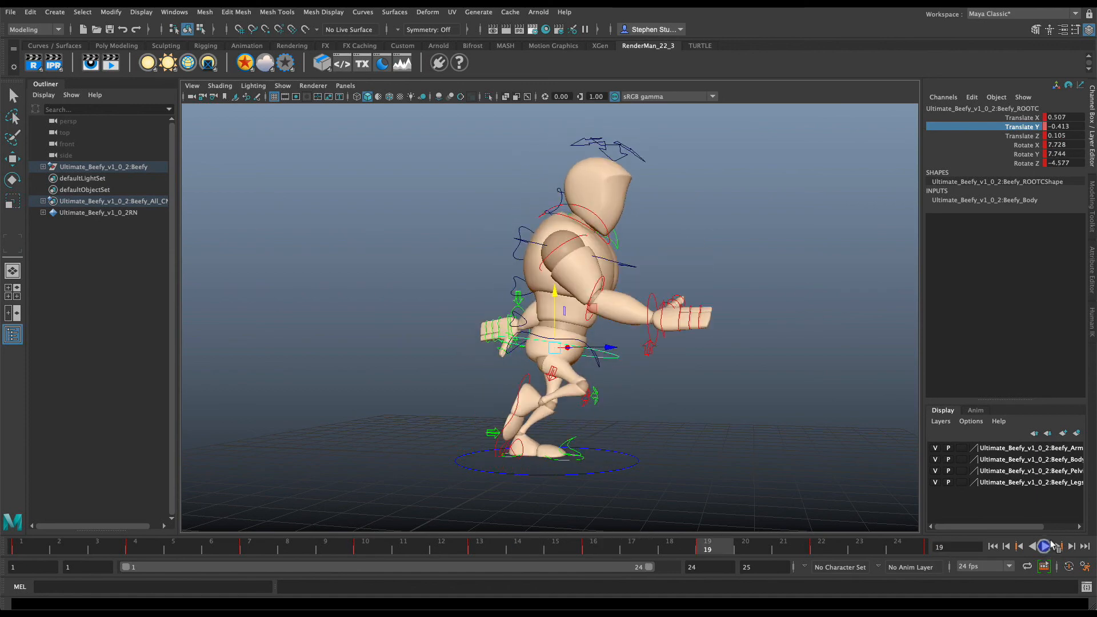
# Examine the character's hands up close and move the animation to frame 4
pyautogui.moveTo(724, 302); pyautogui.dragTo(658, 350)
pyautogui.moveTo(728, 274); pyautogui.dragTo(657, 347)
pyautogui.press('f')
pyautogui.click(774, 426)
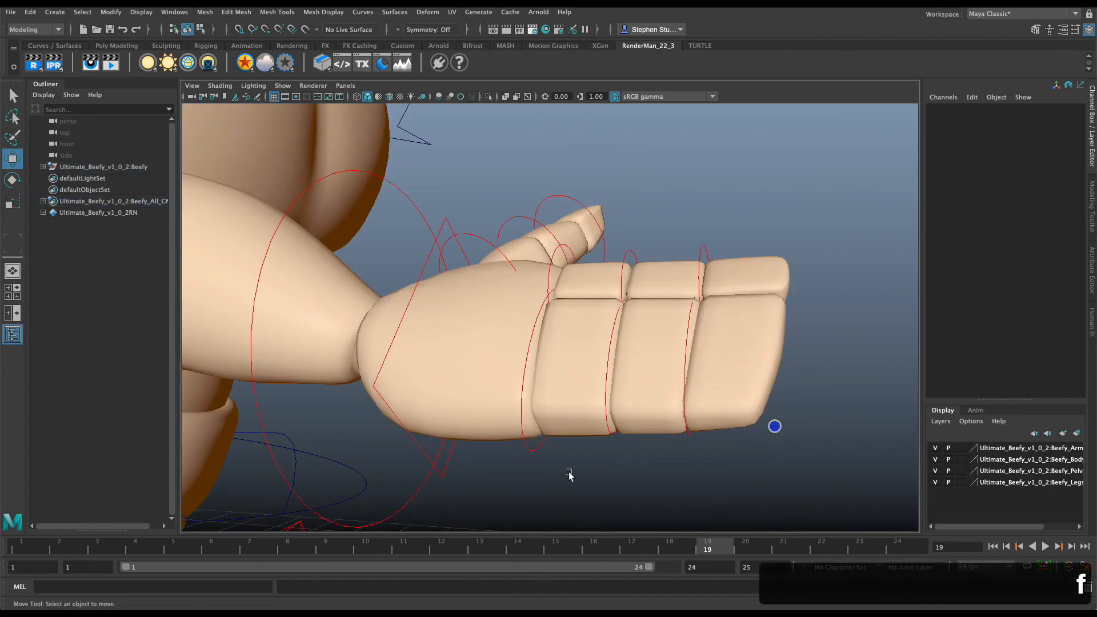
pyautogui.click(68, 546)
pyautogui.moveTo(72, 547); pyautogui.dragTo(326, 546)
pyautogui.click(158, 552)
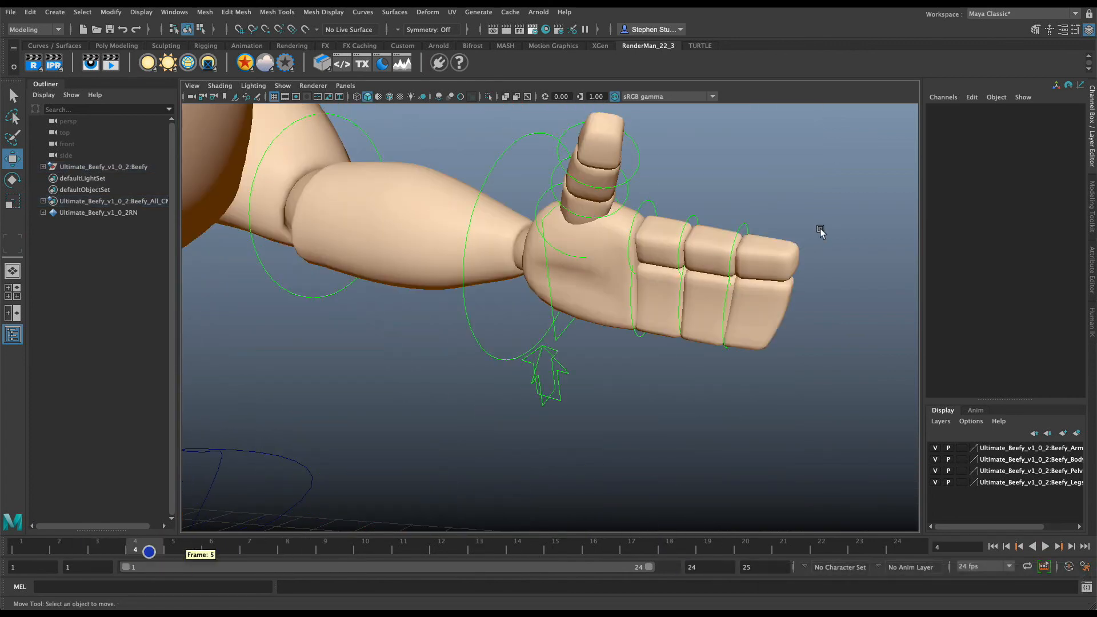
pyautogui.scroll(-4, 823, 235)
pyautogui.scroll(-3, 414, 354)
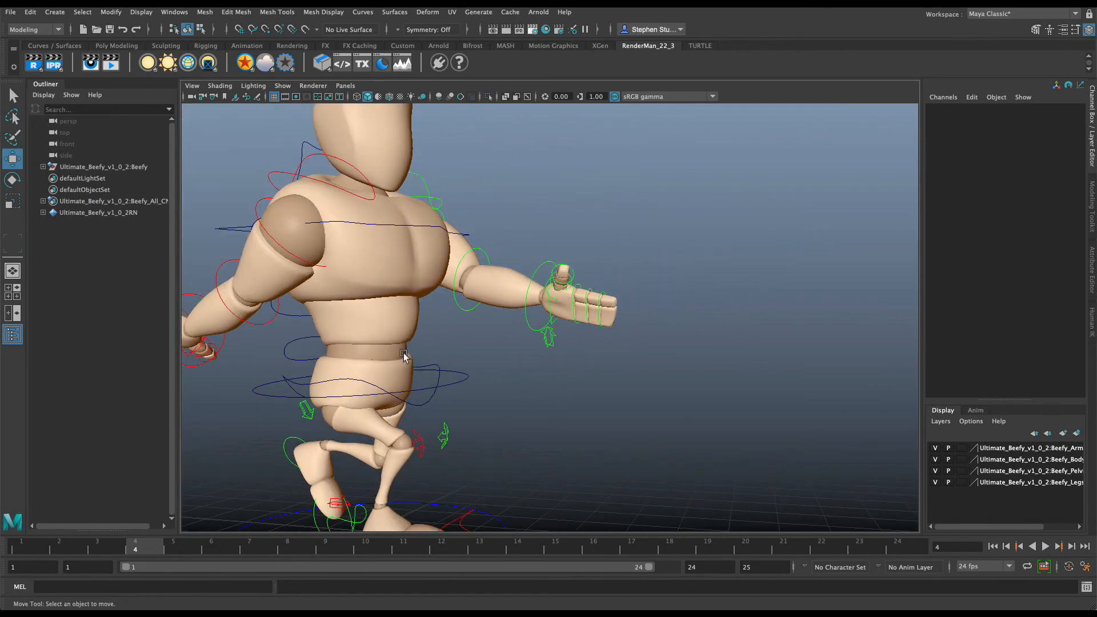
pyautogui.keyDown('alt'); pyautogui.moveTo(237, 372); pyautogui.dragTo(313, 368); pyautogui.keyUp('alt')
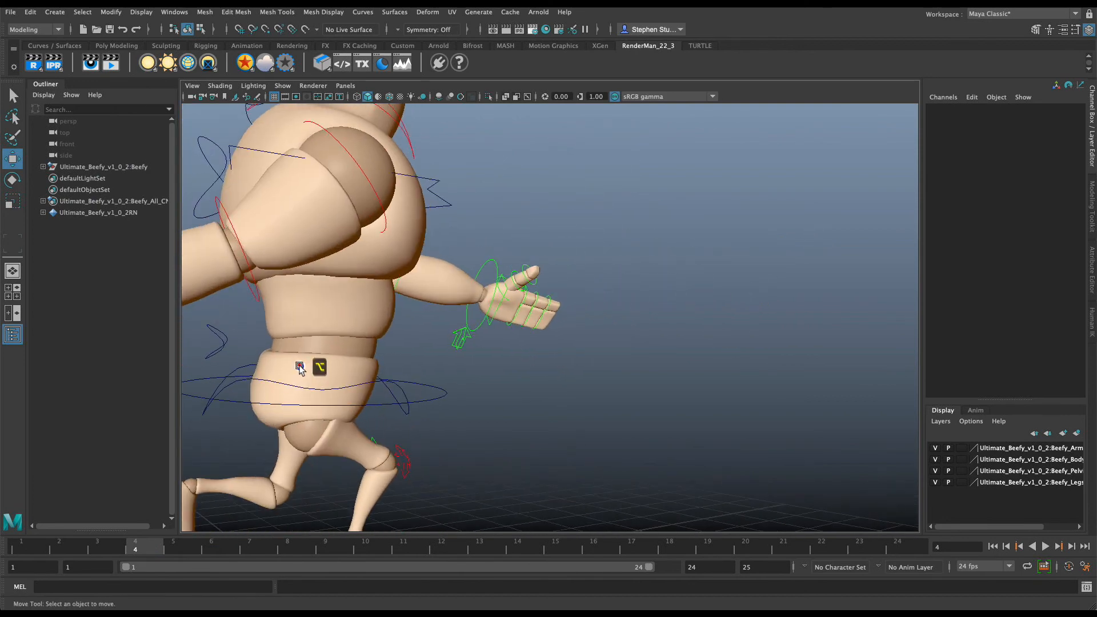
pyautogui.press('f')
pyautogui.keyDown('alt'); pyautogui.moveTo(519, 450); pyautogui.dragTo(475, 451); pyautogui.keyUp('alt')
# Rotate the right thumb's joint controls together to 20.29 in Rotate Y and key them at frame 4
pyautogui.moveTo(383, 303); pyautogui.dragTo(429, 354)
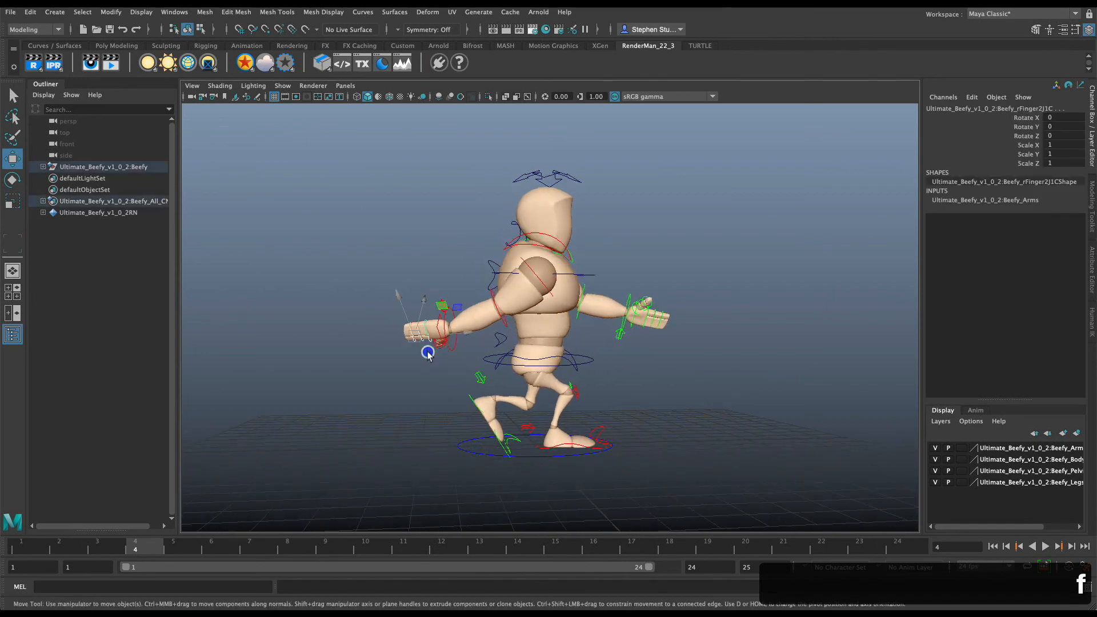
pyautogui.press('f')
pyautogui.keyDown('alt'); pyautogui.moveTo(580, 340); pyautogui.dragTo(369, 364, button='right'); pyautogui.keyUp('alt')
pyautogui.click(578, 454)
pyautogui.keyDown('alt'); pyautogui.moveTo(583, 466); pyautogui.dragTo(583, 448); pyautogui.keyUp('alt')
pyautogui.moveTo(662, 472); pyautogui.dragTo(683, 387)
pyautogui.press('e')
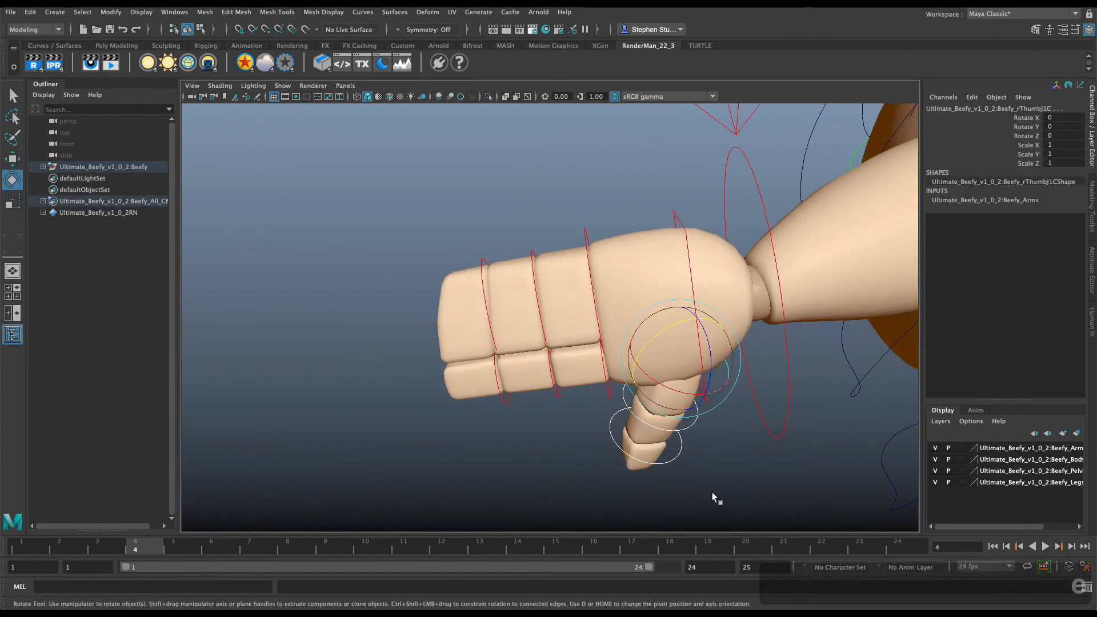
pyautogui.moveTo(654, 343); pyautogui.dragTo(671, 336)
pyautogui.press('s')
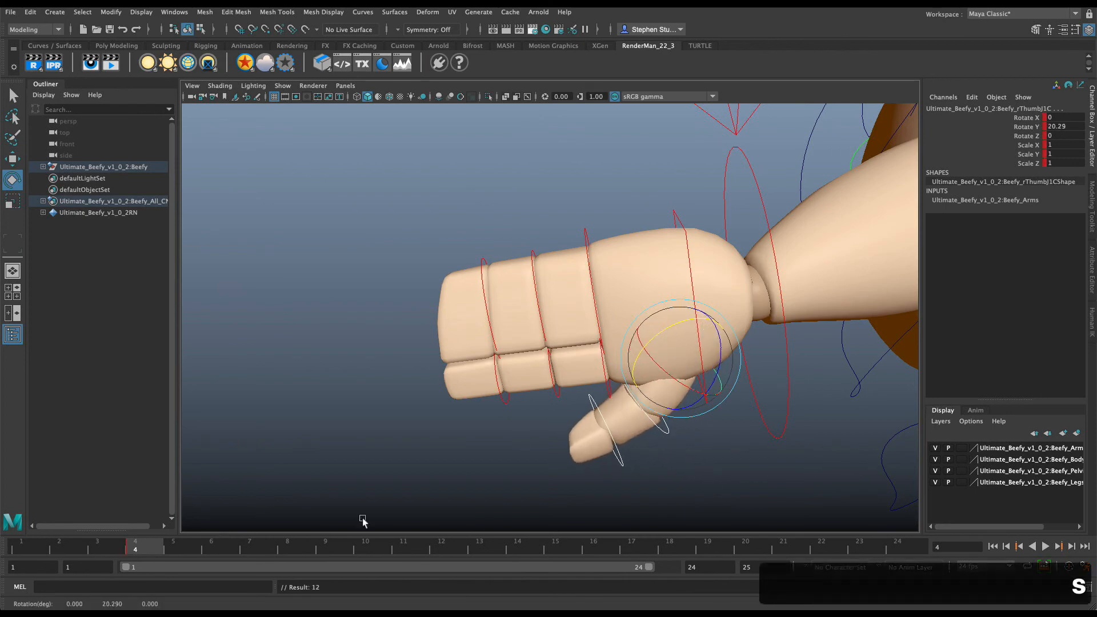
# Rotate the right hand's Finger2 joints to 7.05 and Finger1 joints to 0.88 in Rotate Y, keying both at frame 4
pyautogui.moveTo(458, 238); pyautogui.dragTo(570, 269)
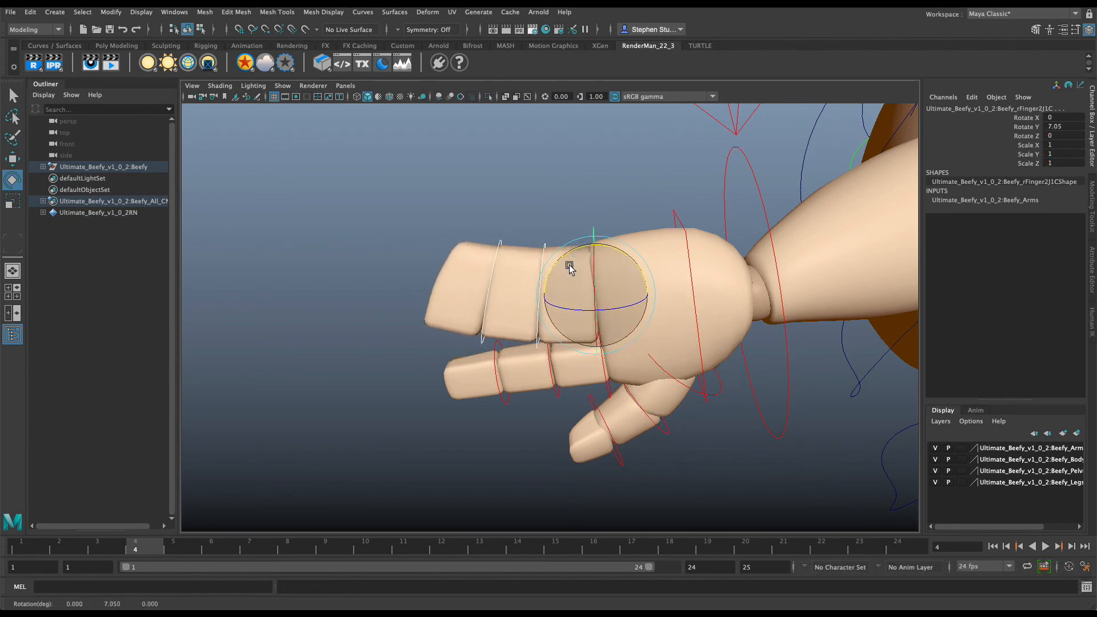
pyautogui.press('s')
pyautogui.click(607, 390)
pyautogui.press('q')
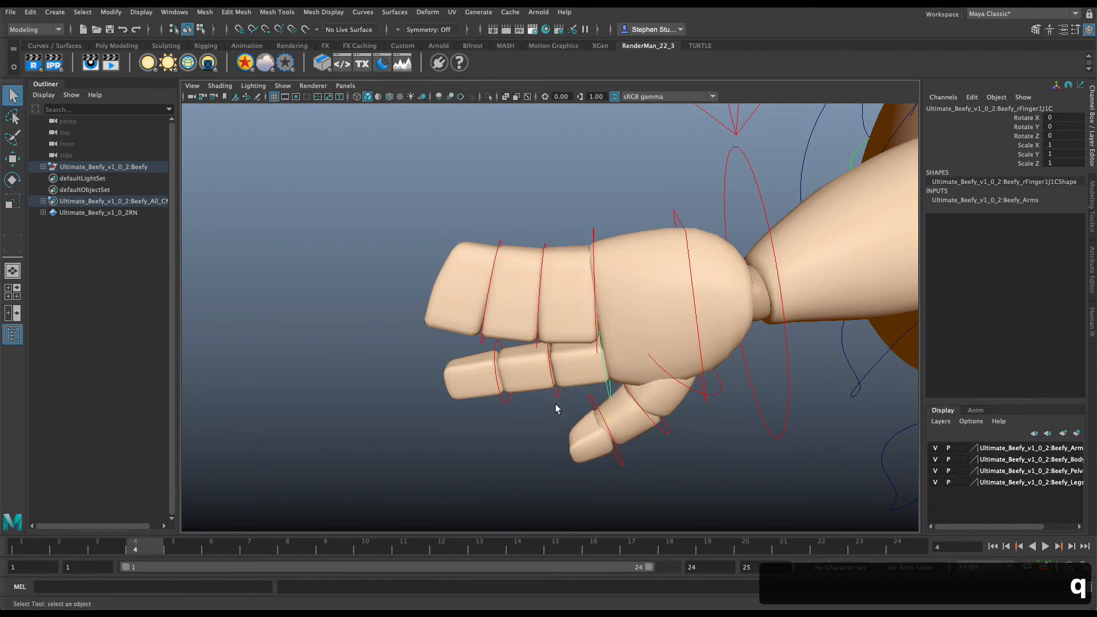
pyautogui.click(557, 398)
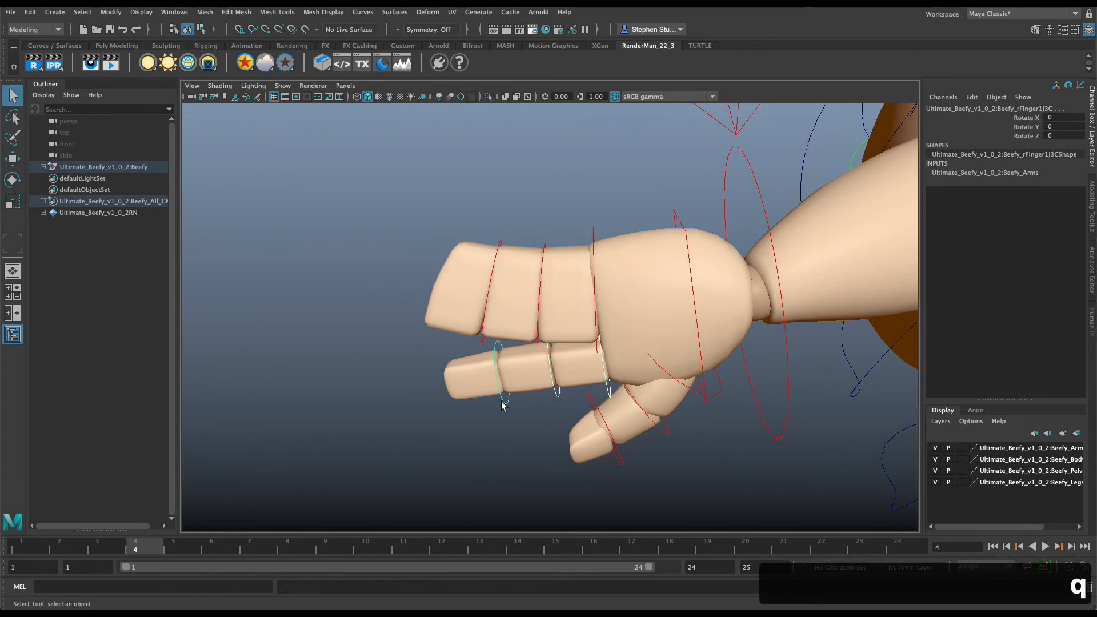
pyautogui.press('e')
pyautogui.moveTo(465, 342); pyautogui.dragTo(466, 341)
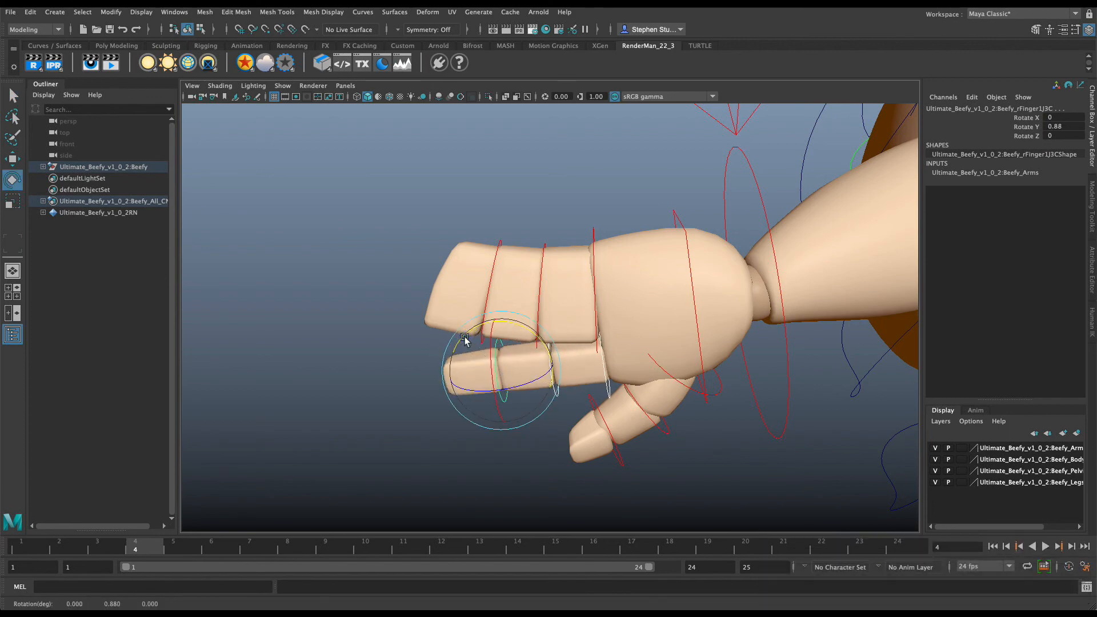
pyautogui.press('s')
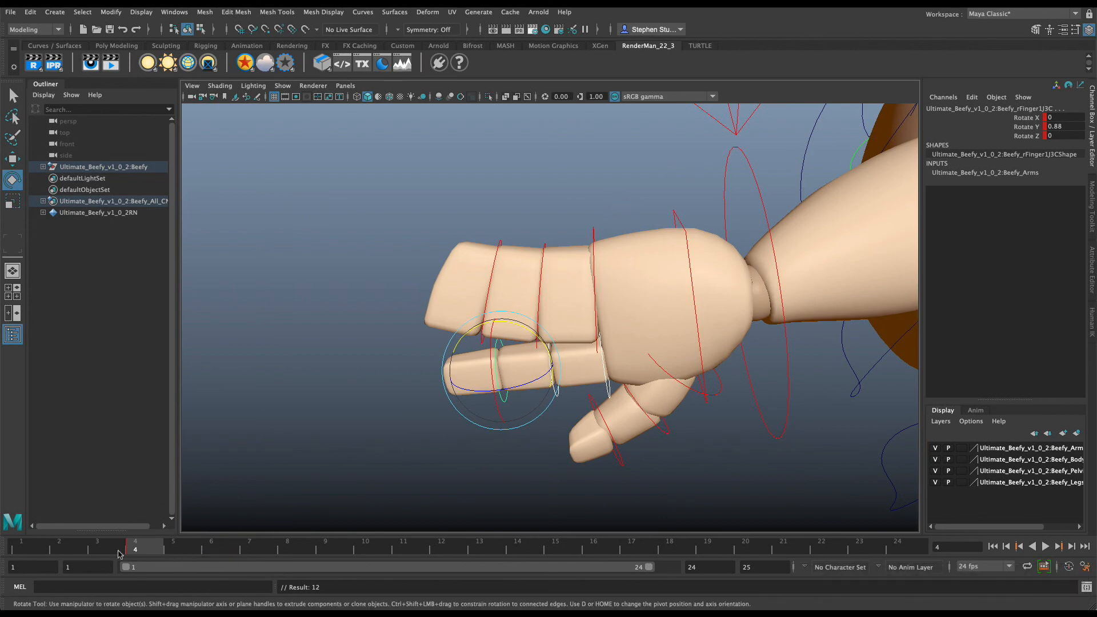
# Key the right hand's Finger1 joints at frame 7, holding their frame 4 pose
pyautogui.moveTo(154, 554); pyautogui.dragTo(229, 553)
pyautogui.scroll(-3, 580, 353)
pyautogui.scroll(-3, 580, 355)
pyautogui.keyDown('alt'); pyautogui.moveTo(580, 358); pyautogui.dragTo(430, 456); pyautogui.keyUp('alt')
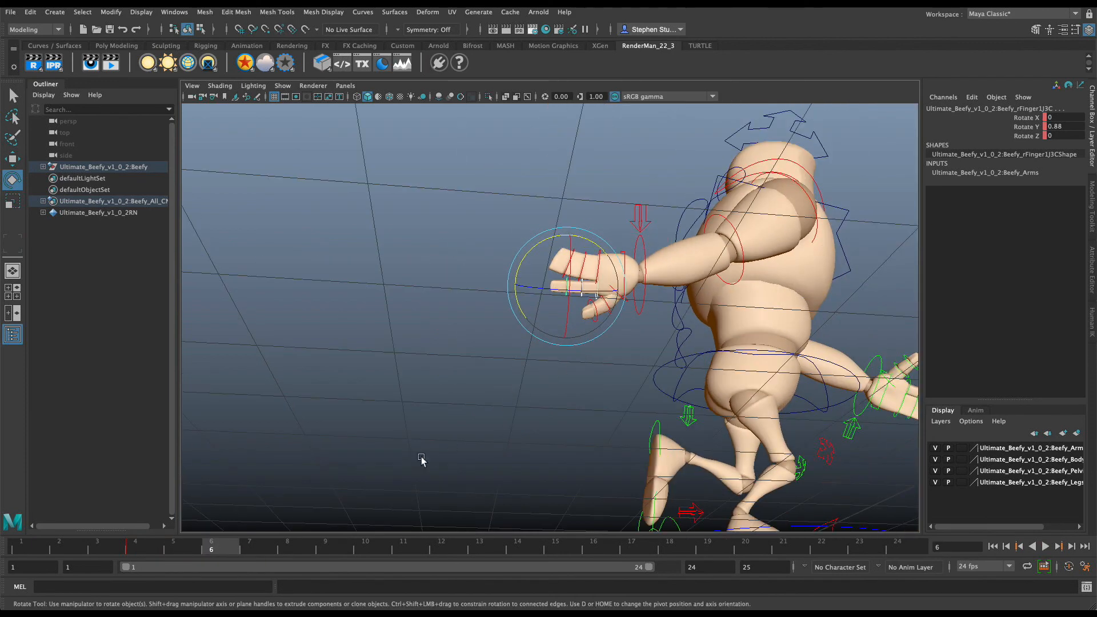
pyautogui.keyDown('alt'); pyautogui.moveTo(387, 397); pyautogui.dragTo(379, 411); pyautogui.keyUp('alt')
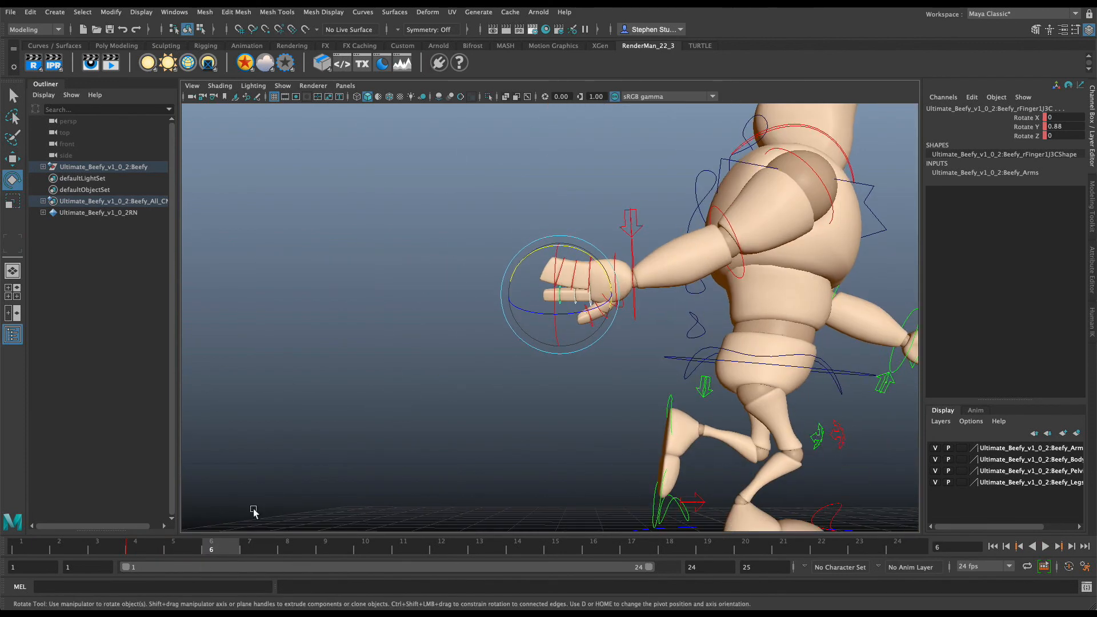
pyautogui.moveTo(231, 546)
pyautogui.mouseDown()
pyautogui.moveTo(290, 551)
pyautogui.moveTo(153, 549)
pyautogui.moveTo(248, 550)
pyautogui.mouseUp()
pyautogui.press('s')
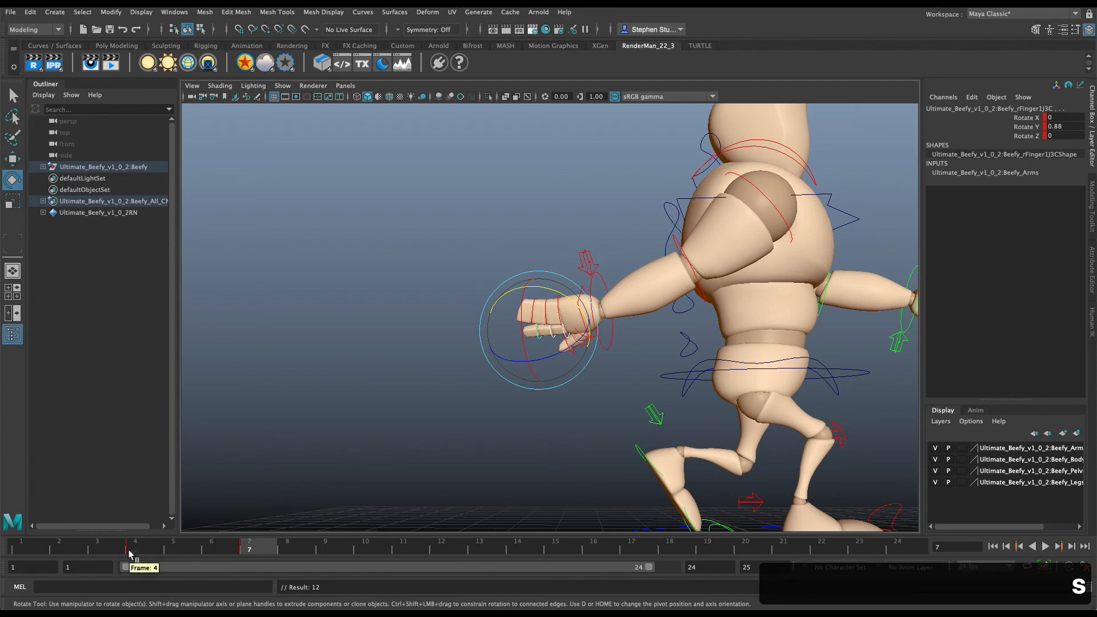
# Rotate the right hand's Finger1 joints together to -4.811 in Rotate Y at frame 4 and key them
pyautogui.click(139, 547)
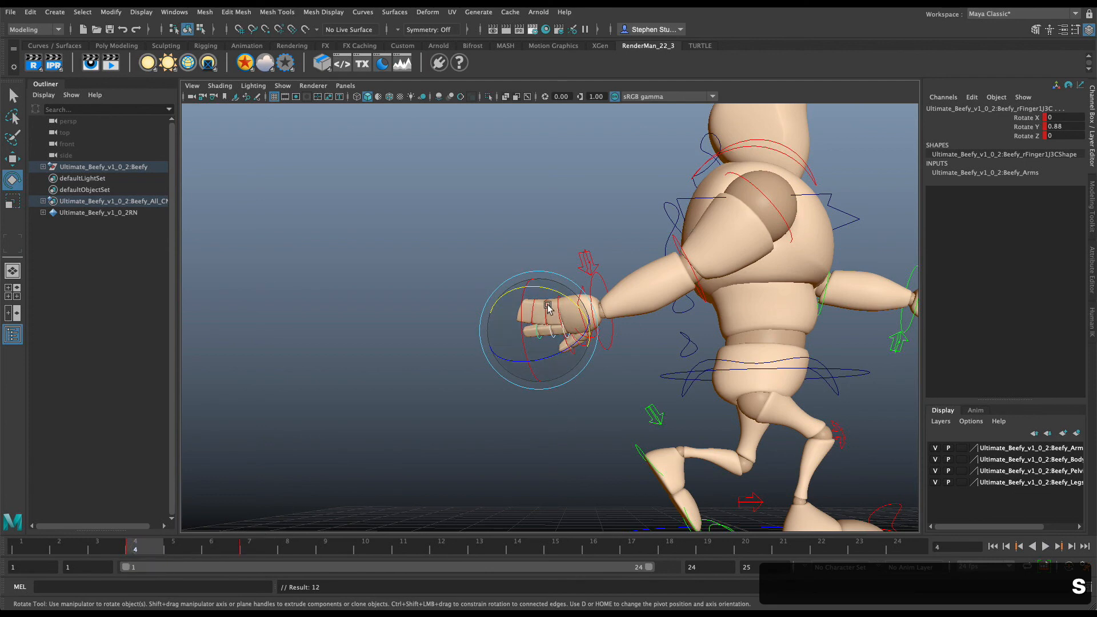
pyautogui.press('f')
pyautogui.scroll(-5, 674, 276)
pyautogui.scroll(-4, 675, 277)
pyautogui.moveTo(179, 556); pyautogui.dragTo(151, 557)
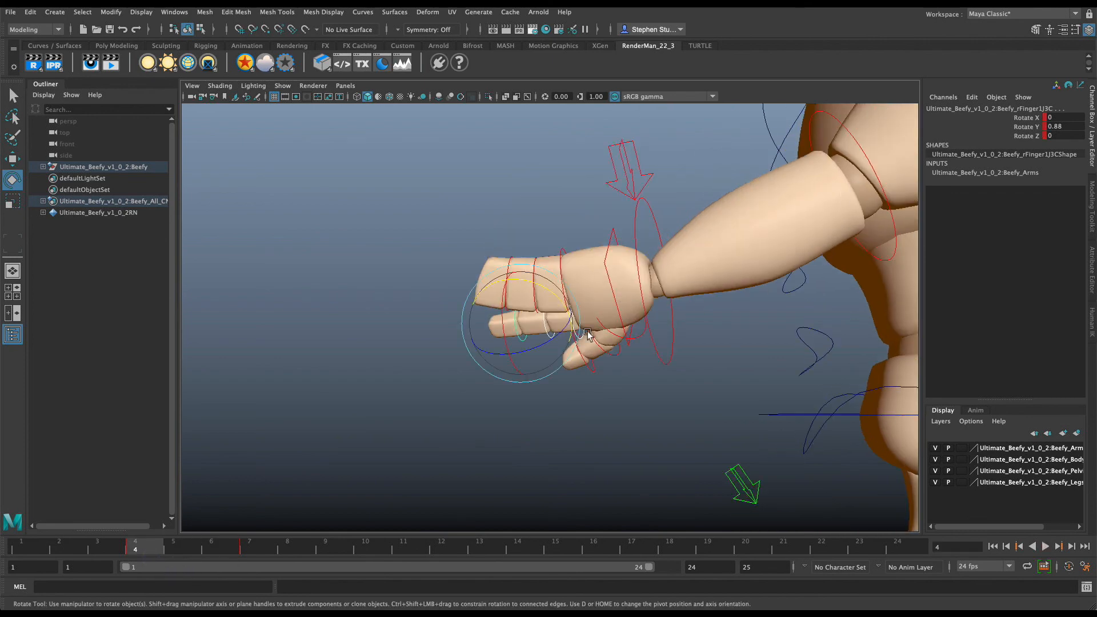
pyautogui.moveTo(495, 289); pyautogui.dragTo(489, 294)
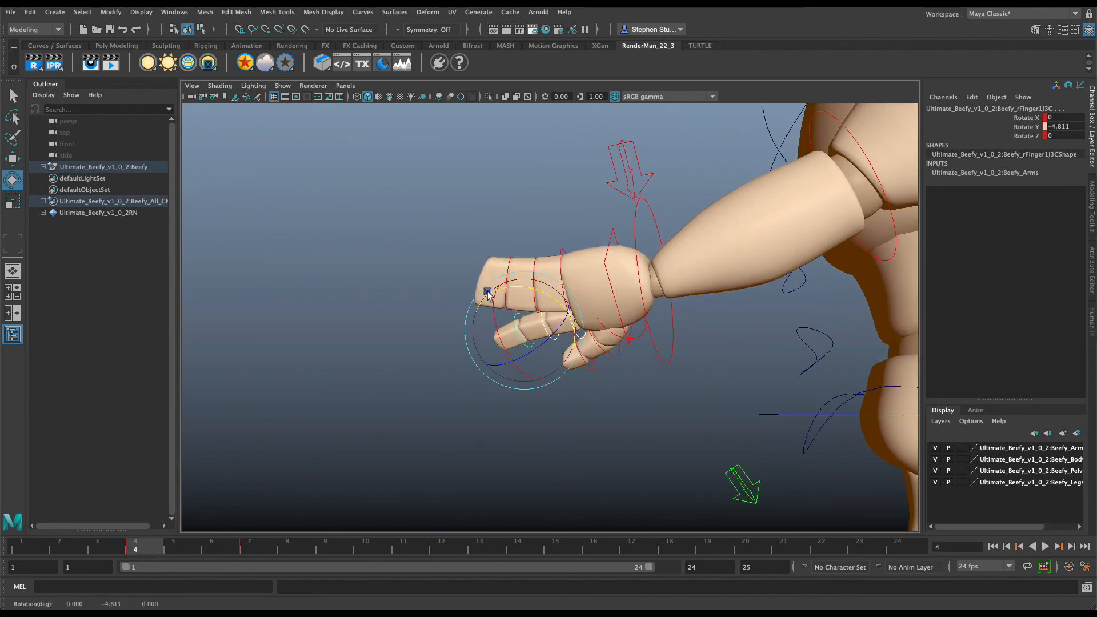
pyautogui.press('s')
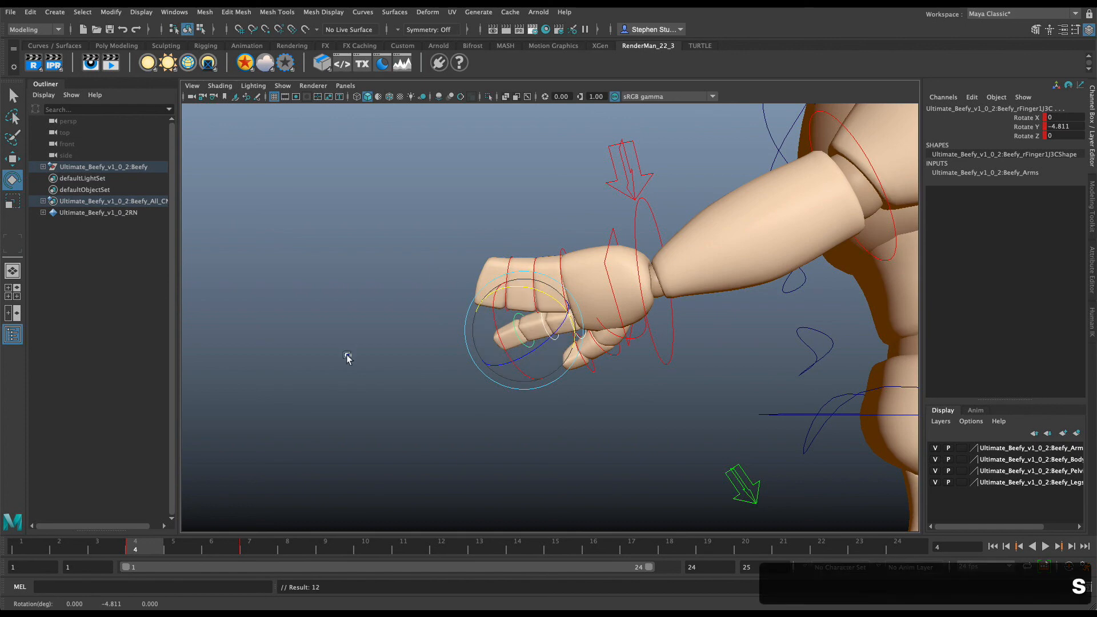
# Rotate the right hand's Finger2 joints together to -0.507 in Rotate Y and key them at frame 4
pyautogui.click(354, 352)
pyautogui.click(561, 278)
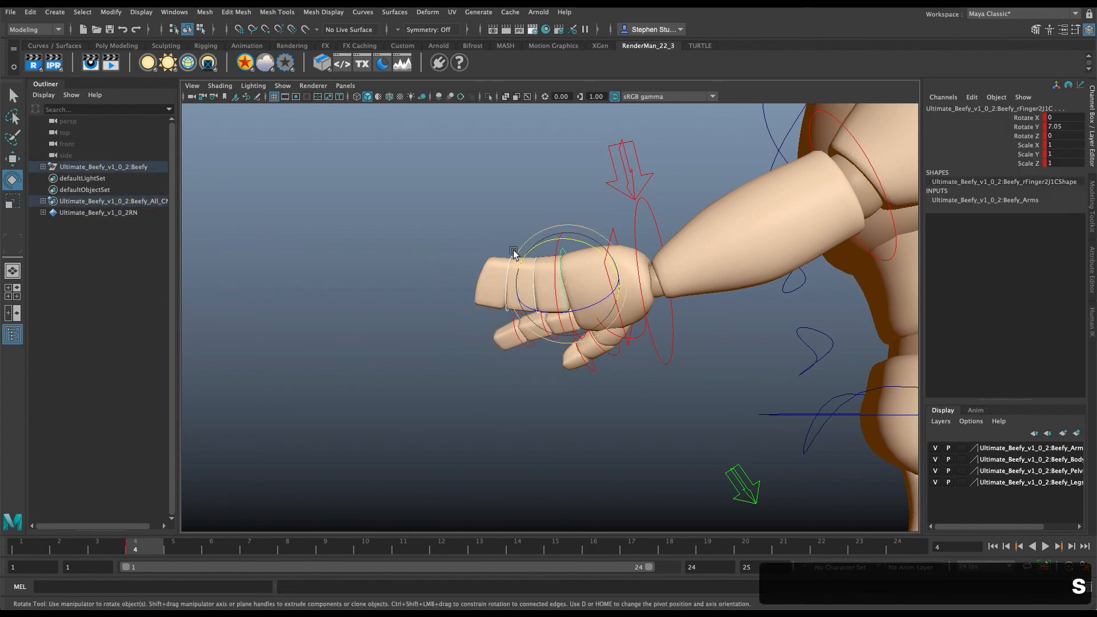
pyautogui.moveTo(534, 252); pyautogui.dragTo(529, 256)
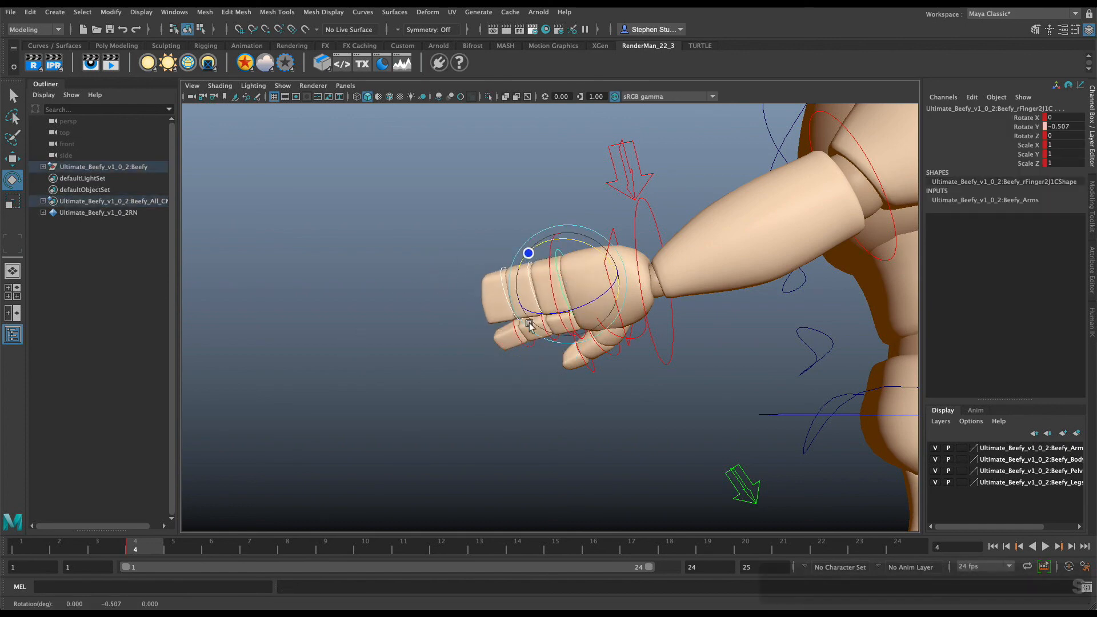
pyautogui.press('s')
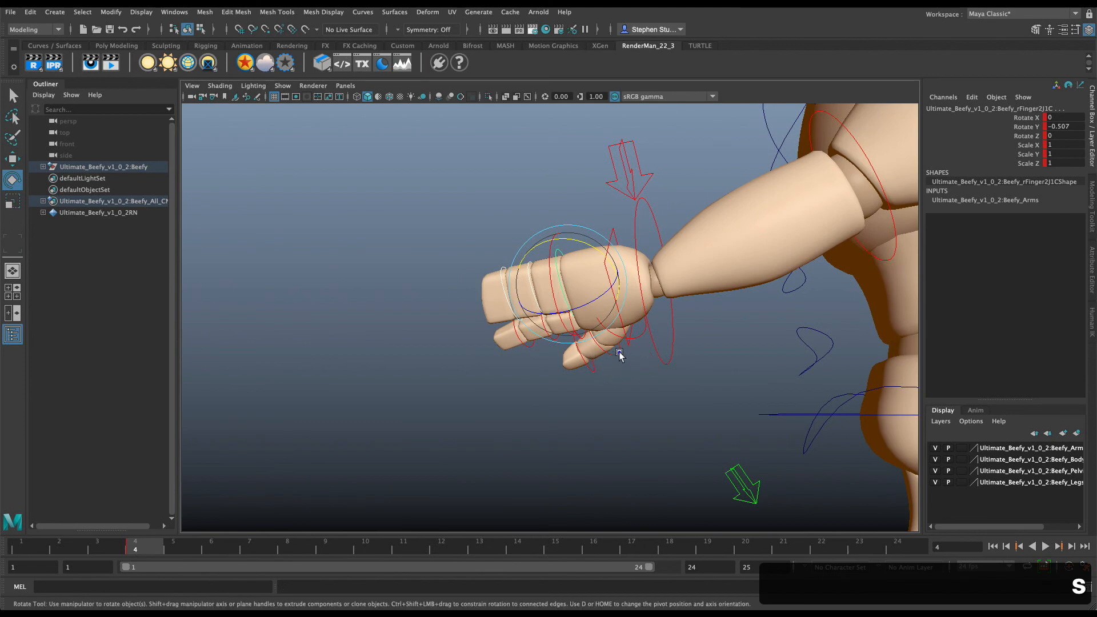
# Rotate the right thumb's joints together to 16.941 in Rotate Y and key them at frame 4
pyautogui.click(617, 353)
pyautogui.moveTo(595, 380); pyautogui.dragTo(590, 397)
pyautogui.press('q')
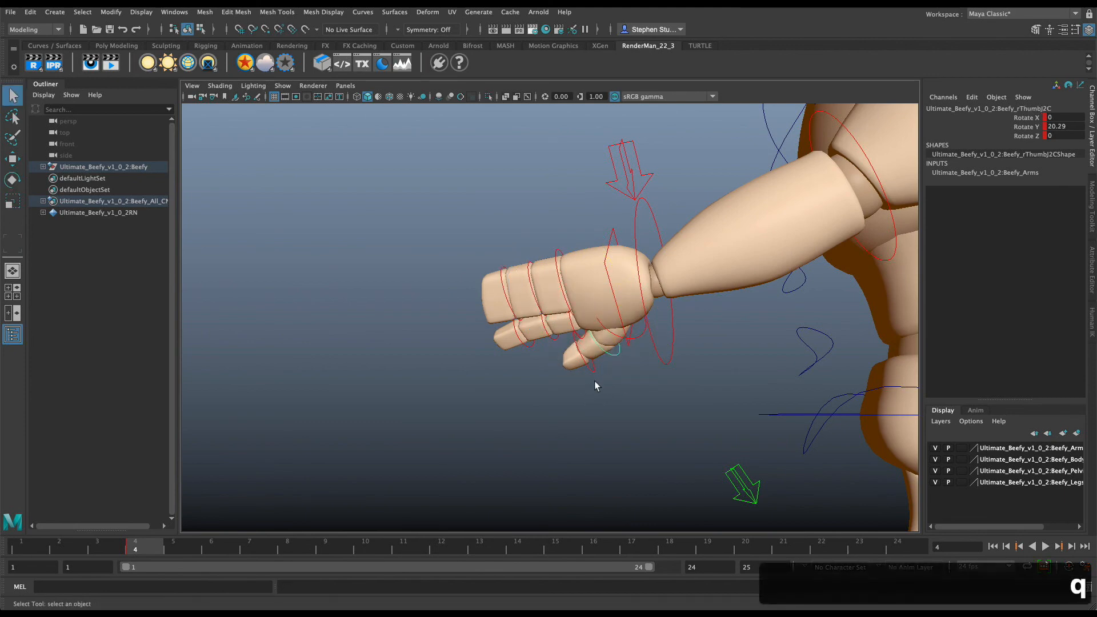
pyautogui.click(622, 341)
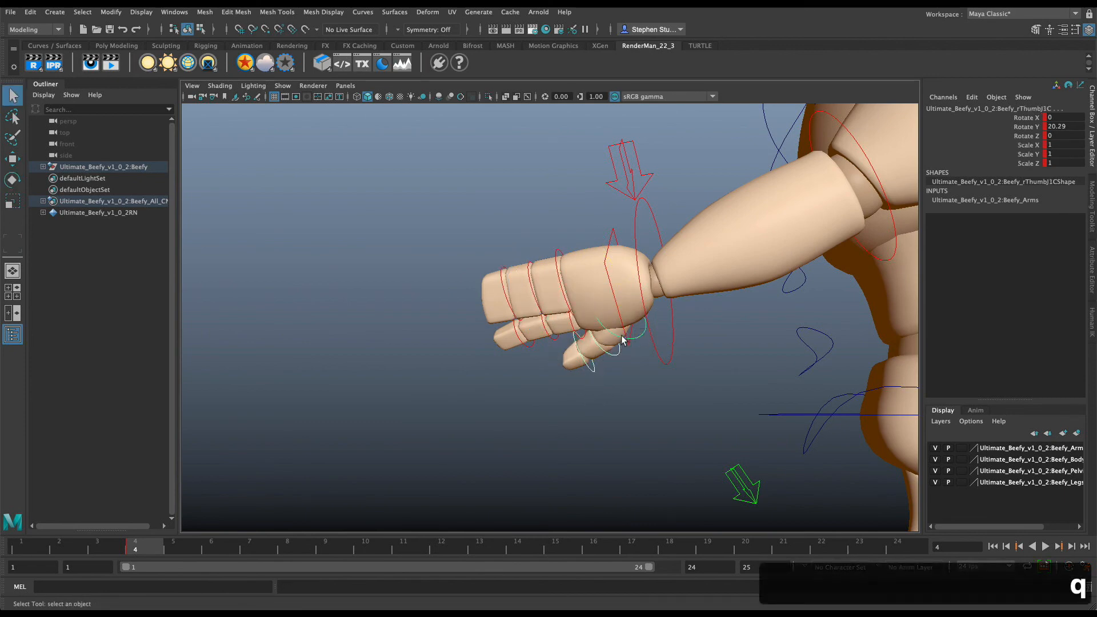
pyautogui.press('e')
pyautogui.moveTo(588, 307); pyautogui.dragTo(584, 307)
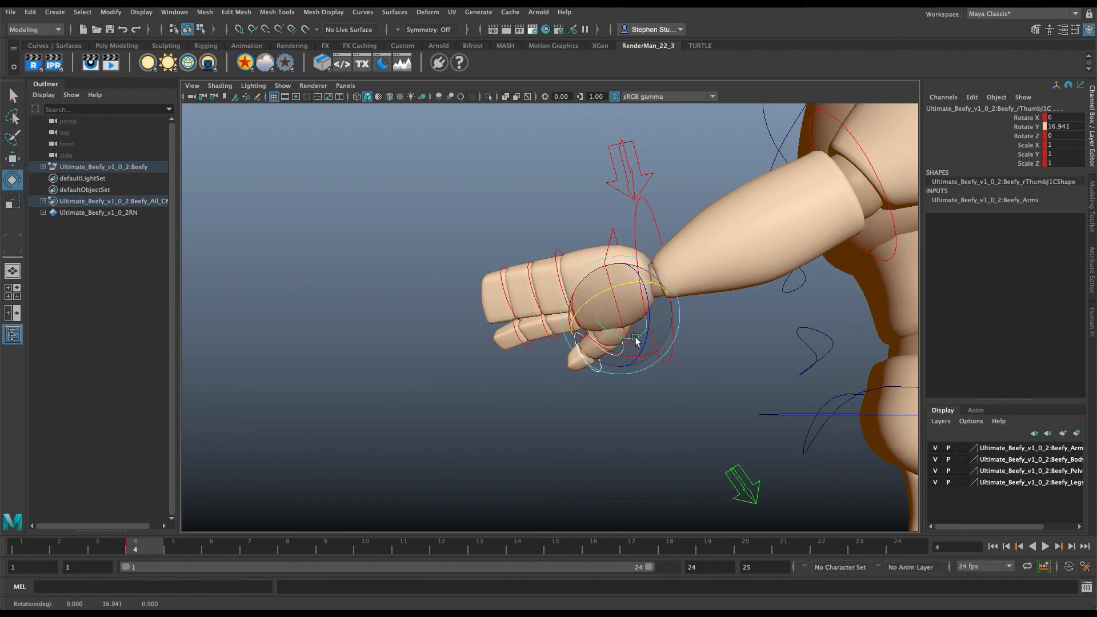
pyautogui.press('s')
# Copy the right wrist's frame 4 pose to frame 7 and key it there
pyautogui.click(553, 434)
pyautogui.click(635, 235)
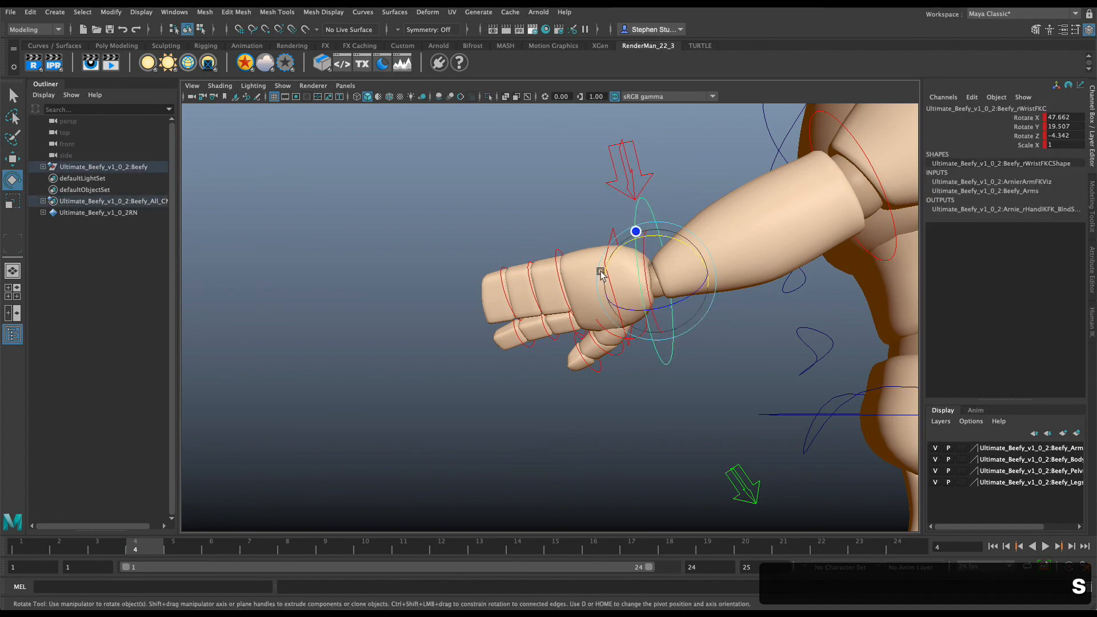
pyautogui.hotkey('alt', 'v')
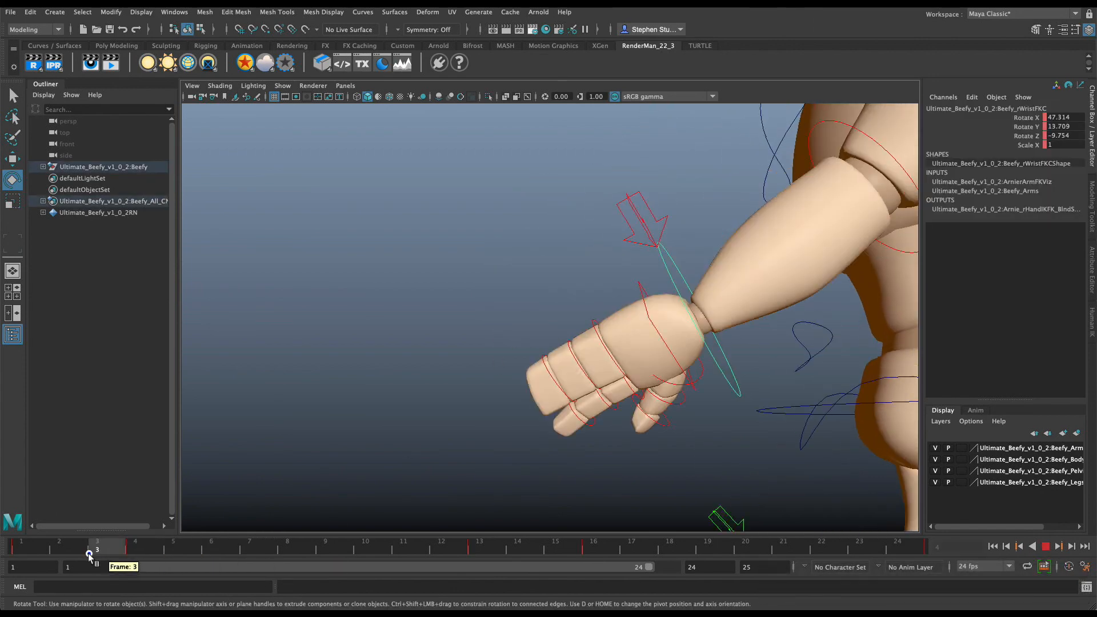
pyautogui.moveTo(123, 554)
pyautogui.mouseDown()
pyautogui.moveTo(3, 553)
pyautogui.moveTo(103, 553)
pyautogui.mouseUp()
pyautogui.scroll(-7, 594, 316)
pyautogui.scroll(-2, 594, 315)
pyautogui.keyDown('alt'); pyautogui.moveTo(595, 315); pyautogui.dragTo(602, 317); pyautogui.keyUp('alt')
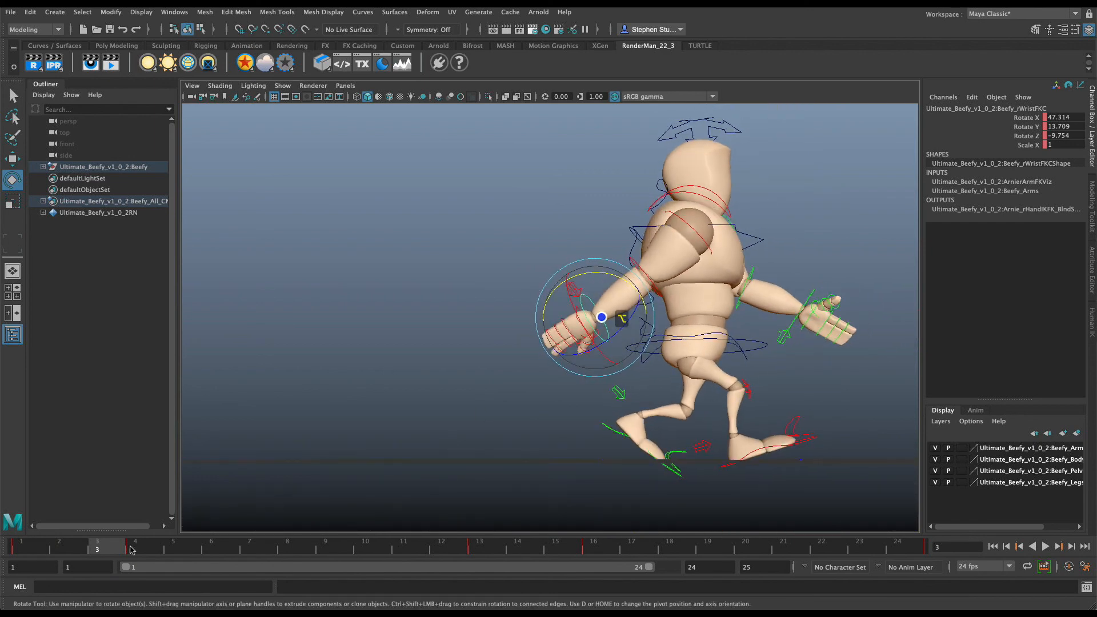
pyautogui.moveTo(84, 547); pyautogui.dragTo(146, 552)
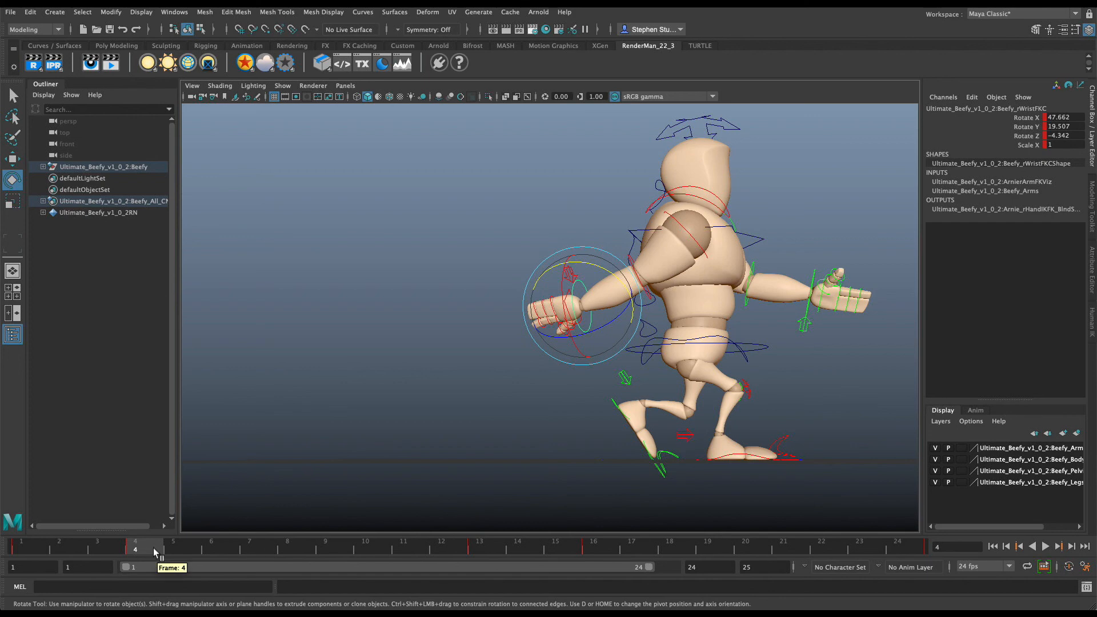
pyautogui.moveTo(153, 547); pyautogui.dragTo(251, 542)
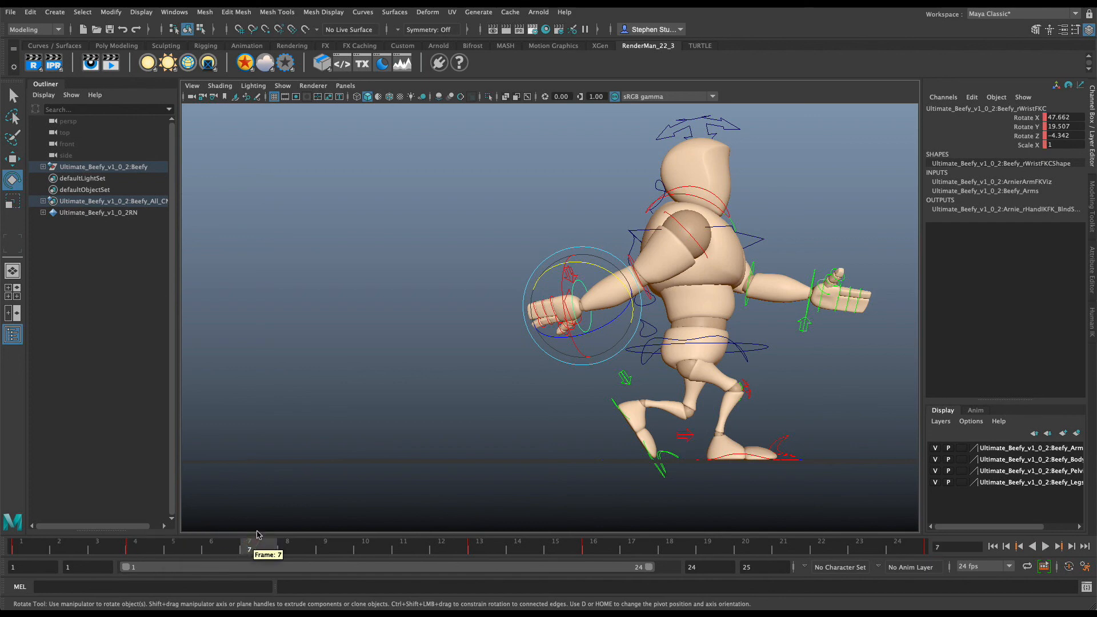
pyautogui.press('s')
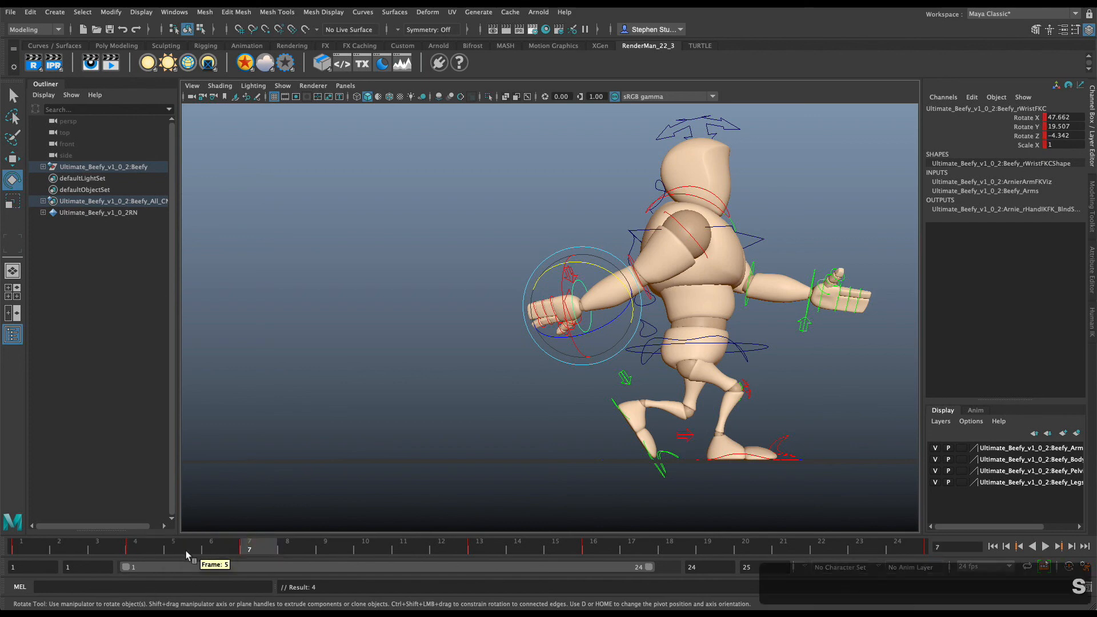
# Rotate the right wrist at frame 4 to 45.583, -0.203, -11.805 in X, Y, Z, key it, and check the motion to frame 7
pyautogui.click(146, 543)
pyautogui.click(444, 401)
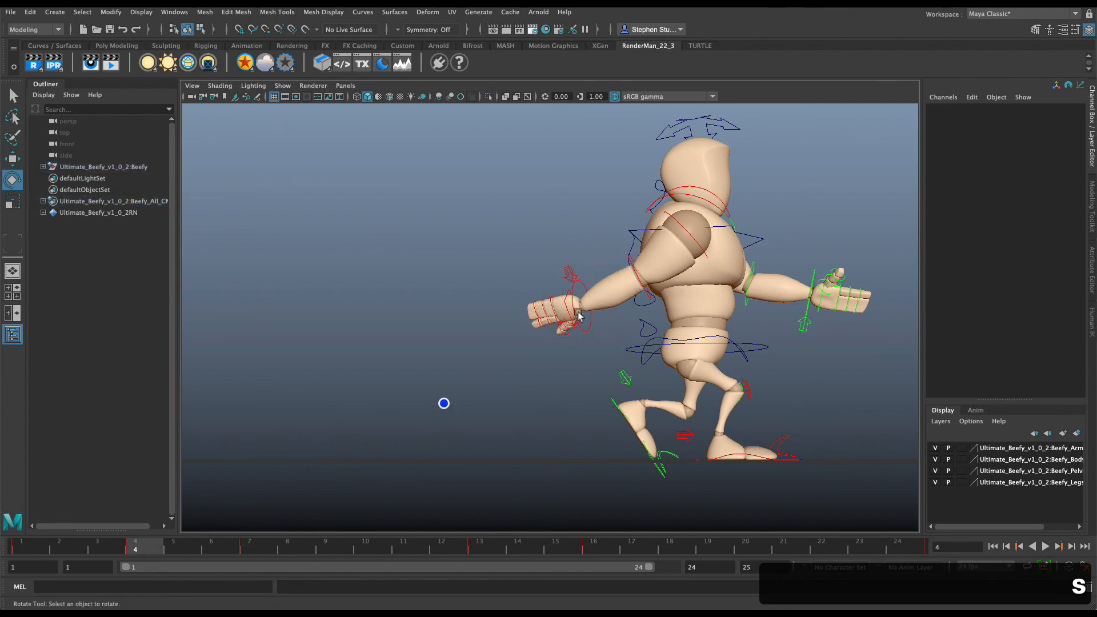
pyautogui.click(591, 334)
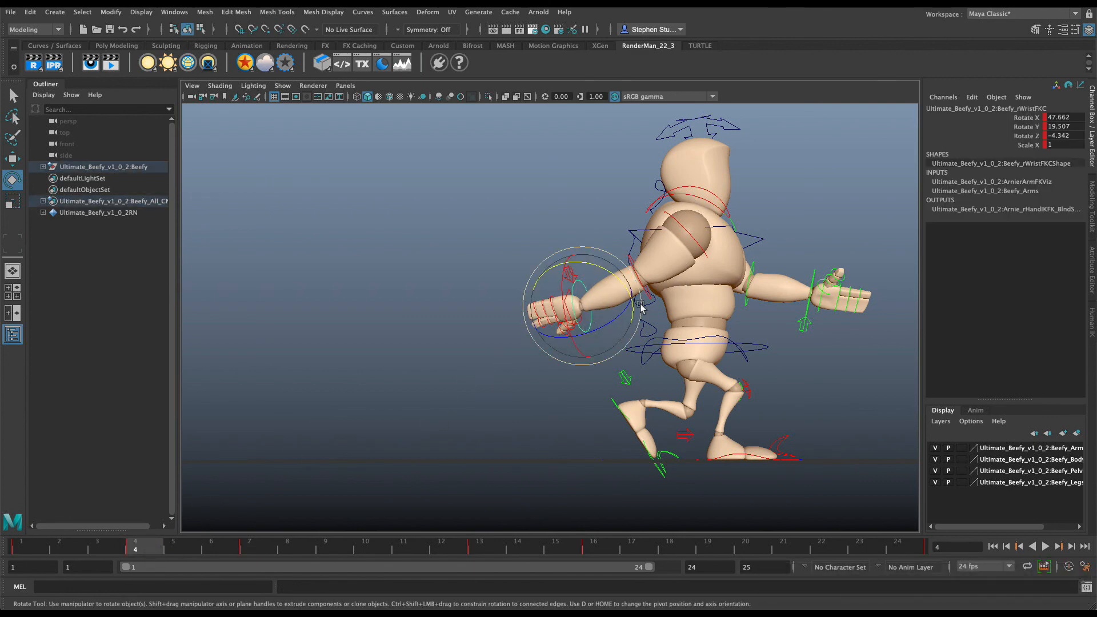
pyautogui.moveTo(636, 309); pyautogui.dragTo(612, 316)
pyautogui.moveTo(572, 264); pyautogui.dragTo(622, 356)
pyautogui.press('s')
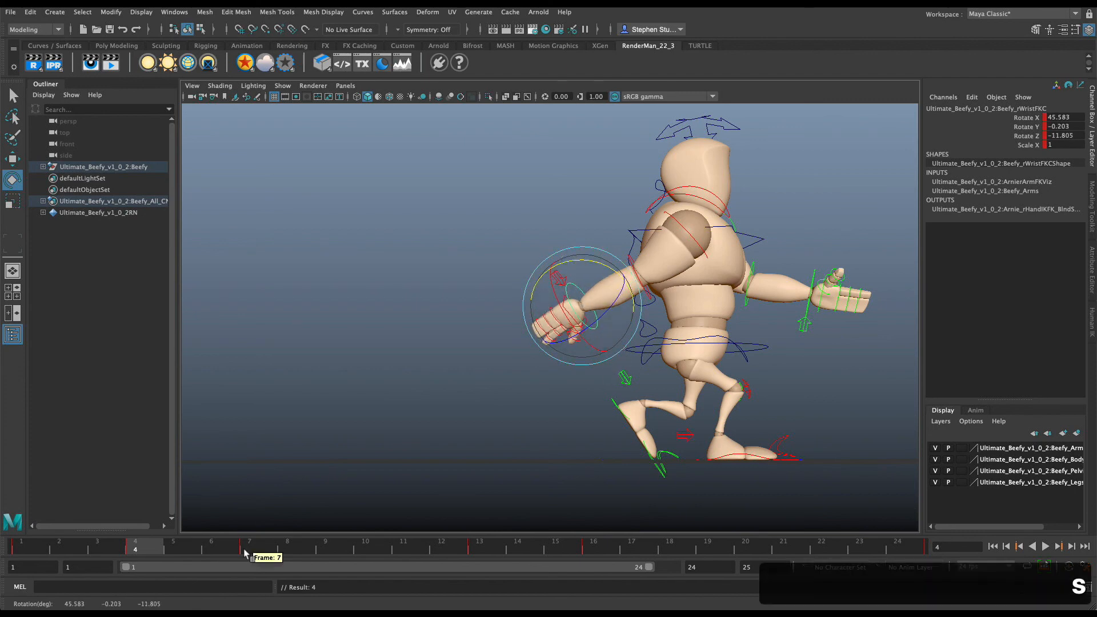
pyautogui.moveTo(223, 537); pyautogui.dragTo(130, 555)
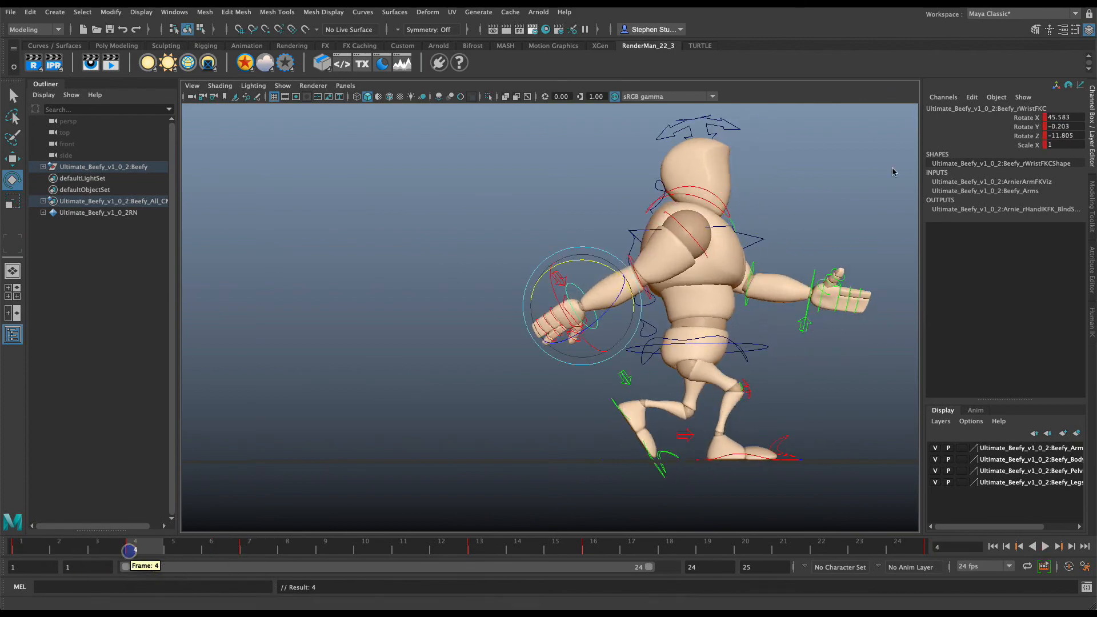
# Copy the left wrist's frame 16 pose to frame 19 and key it there
pyautogui.keyDown('alt'); pyautogui.moveTo(901, 306); pyautogui.dragTo(753, 280); pyautogui.keyUp('alt')
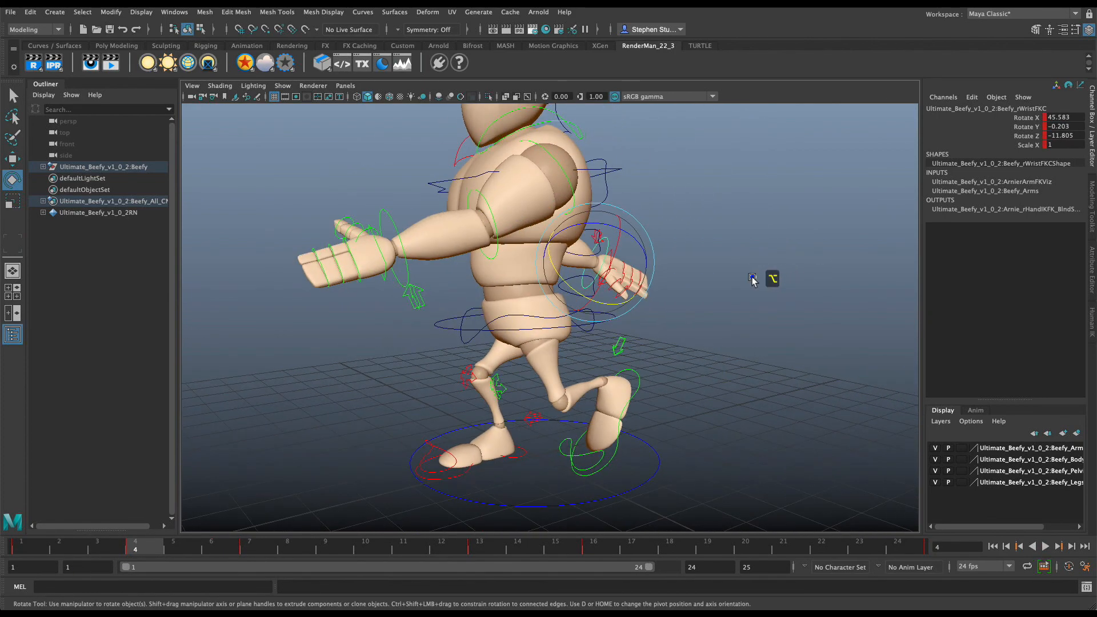
pyautogui.click(397, 222)
pyautogui.click(389, 218)
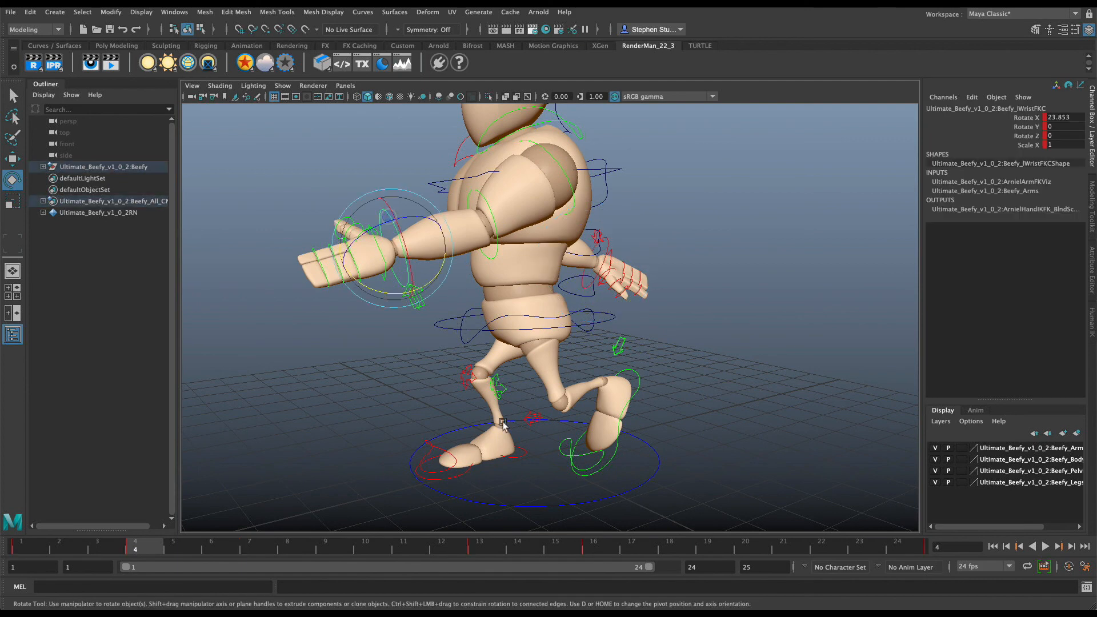
pyautogui.click(614, 547)
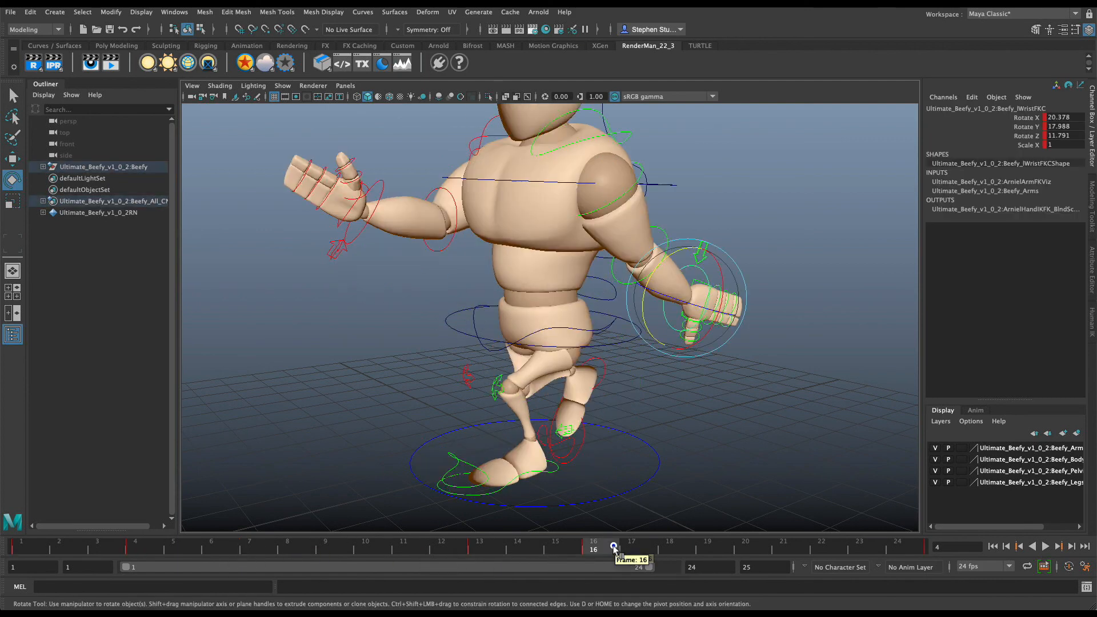
pyautogui.keyDown('alt'); pyautogui.moveTo(725, 342); pyautogui.dragTo(697, 350); pyautogui.keyUp('alt')
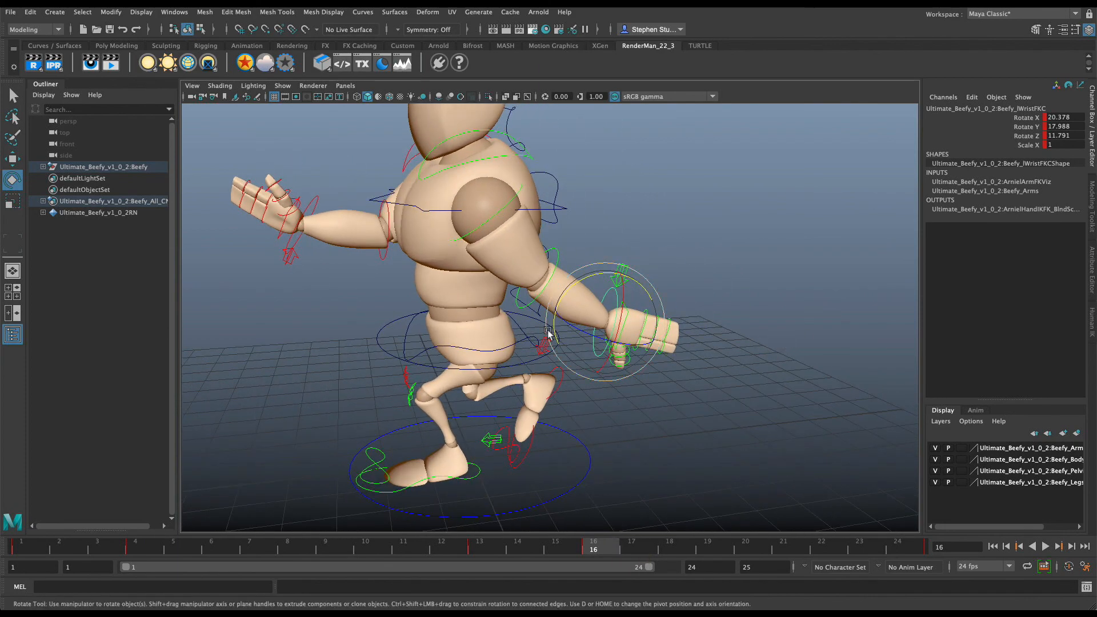
pyautogui.moveTo(599, 545); pyautogui.dragTo(708, 546)
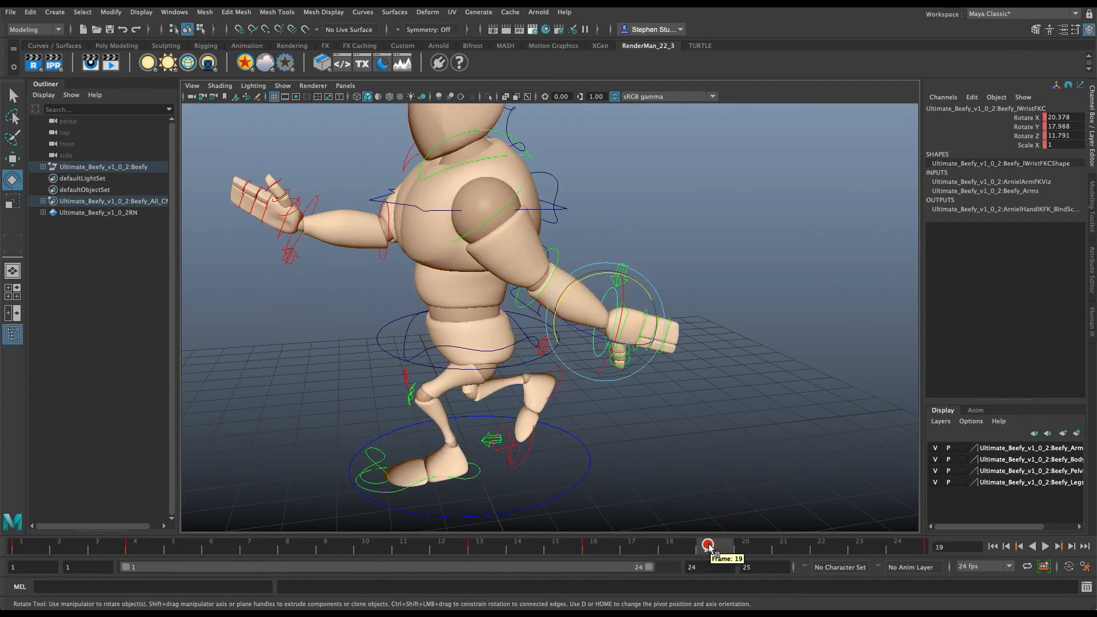
pyautogui.press('s')
# Rotate the left wrist at frame 16 to 19.348, 1.47, 5.763 in X, Y, Z and key it
pyautogui.click(595, 547)
pyautogui.moveTo(597, 289)
pyautogui.mouseDown()
pyautogui.moveTo(578, 287)
pyautogui.moveTo(592, 286)
pyautogui.mouseUp()
pyautogui.press('s')
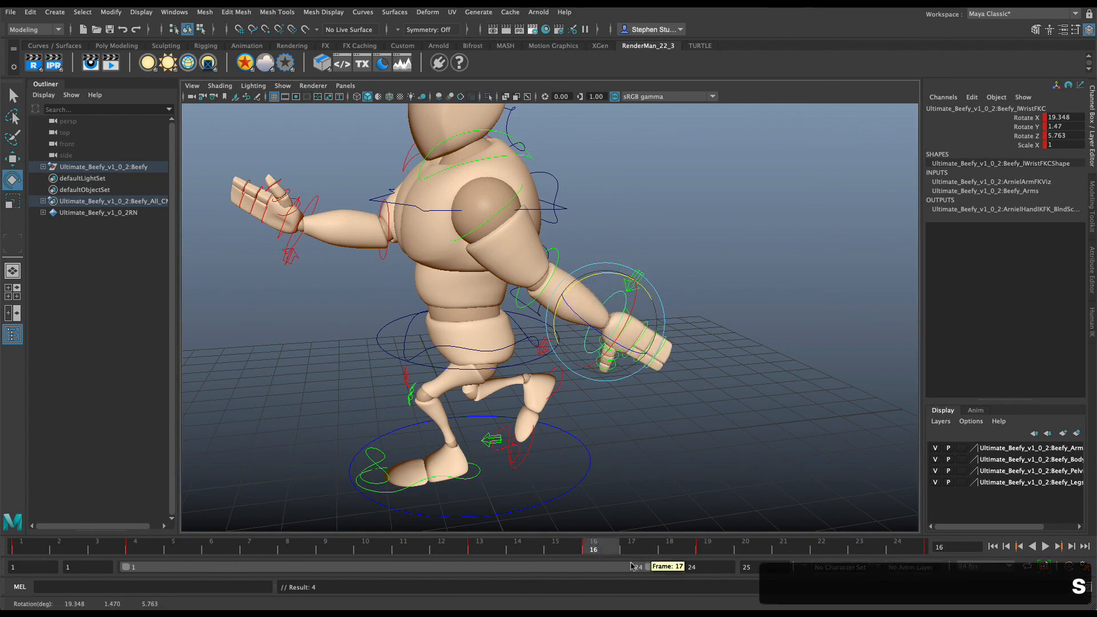
# Review the left wrist's motion from frame 13 to 19, play the walk cycle from the side, and stop playback
pyautogui.click(469, 543)
pyautogui.moveTo(469, 543); pyautogui.dragTo(711, 539)
pyautogui.keyDown('alt'); pyautogui.moveTo(435, 331); pyautogui.dragTo(623, 409); pyautogui.keyUp('alt')
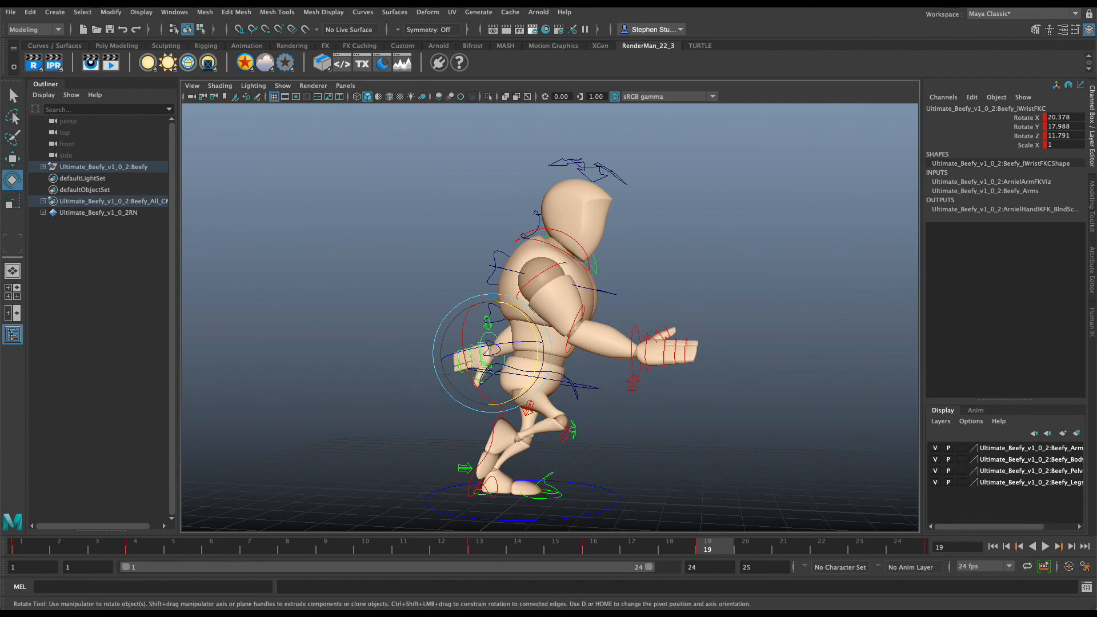
pyautogui.click(1045, 546)
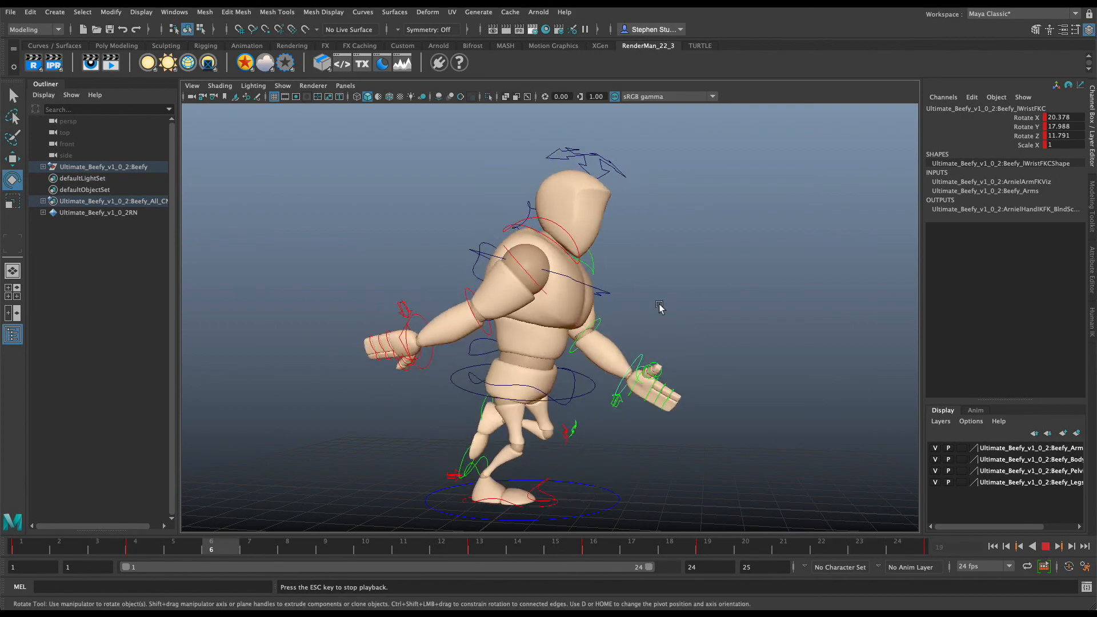
pyautogui.keyDown('alt'); pyautogui.moveTo(661, 311); pyautogui.dragTo(485, 387); pyautogui.keyUp('alt')
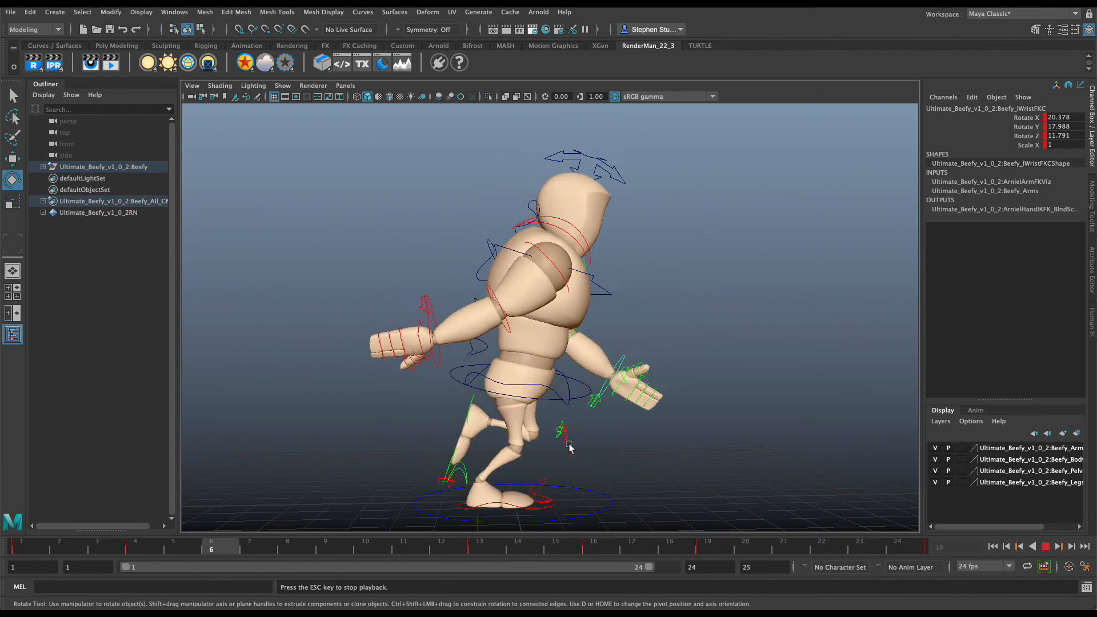
pyautogui.click(1046, 549)
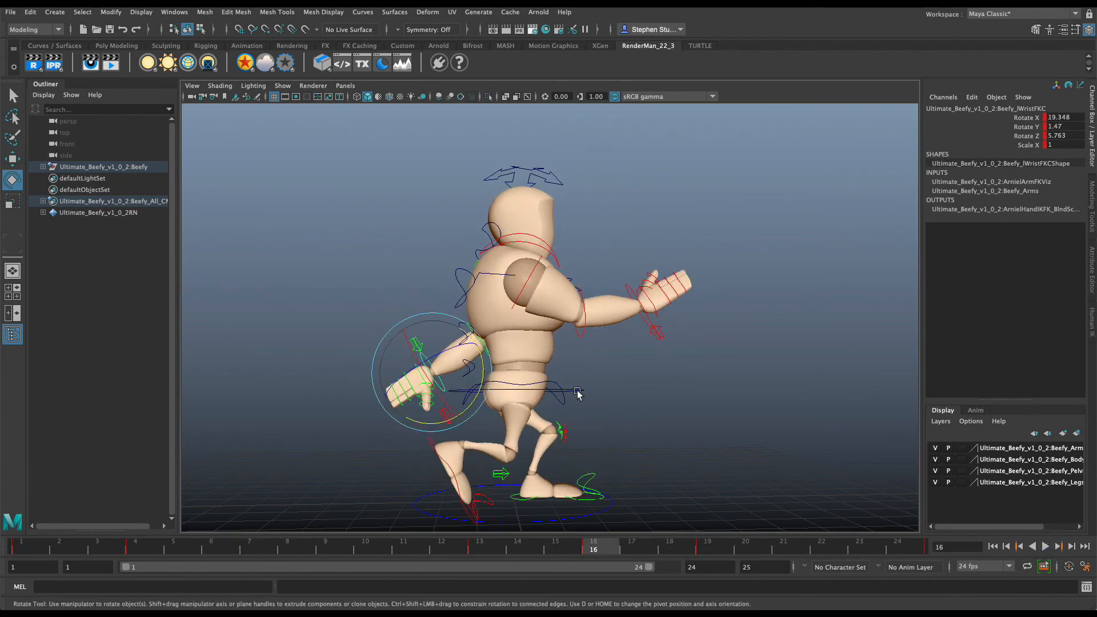
# Delete the frame 13 key from the root control's Translate Z curve in the Graph Editor
pyautogui.moveTo(578, 400); pyautogui.dragTo(578, 400)
pyautogui.press('w')
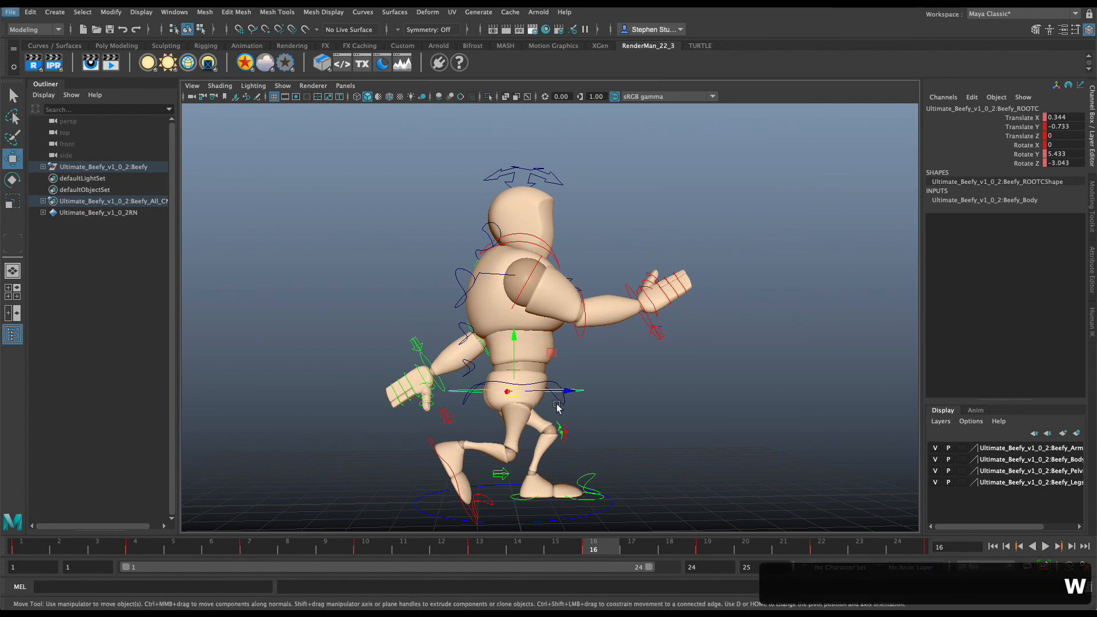
pyautogui.press('super+grave')
pyautogui.click(431, 207)
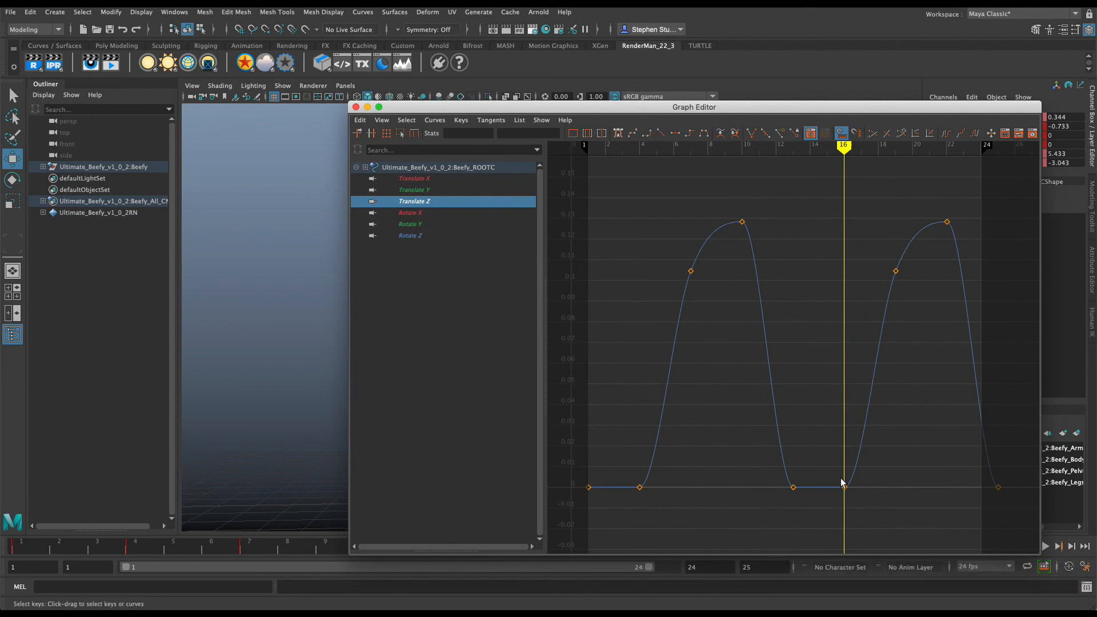
pyautogui.moveTo(799, 485); pyautogui.dragTo(770, 507)
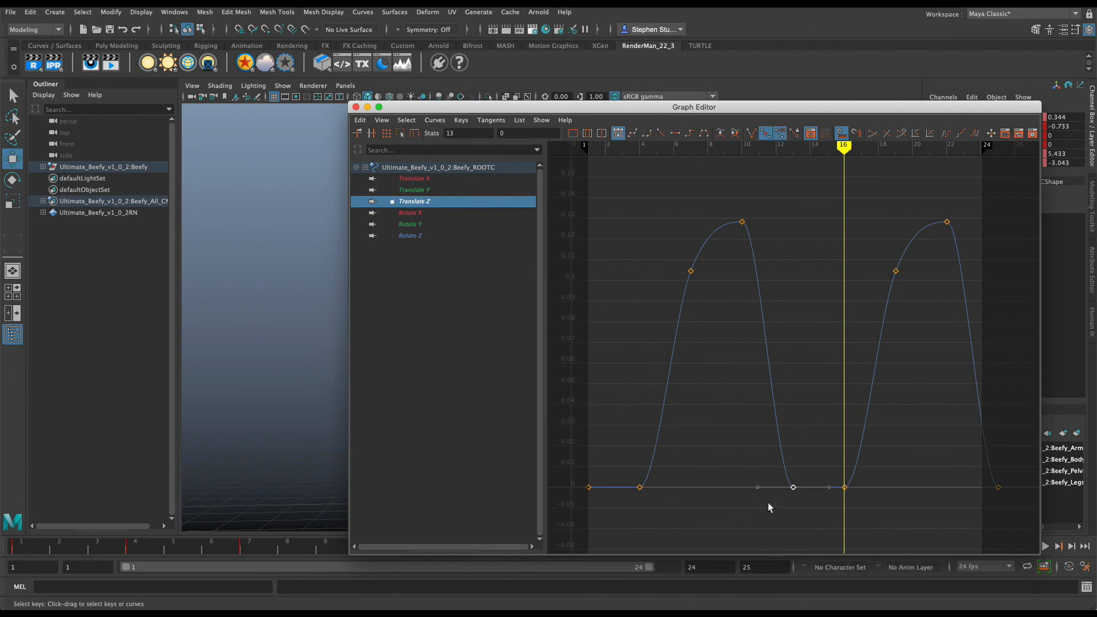
pyautogui.press('BackSpace')
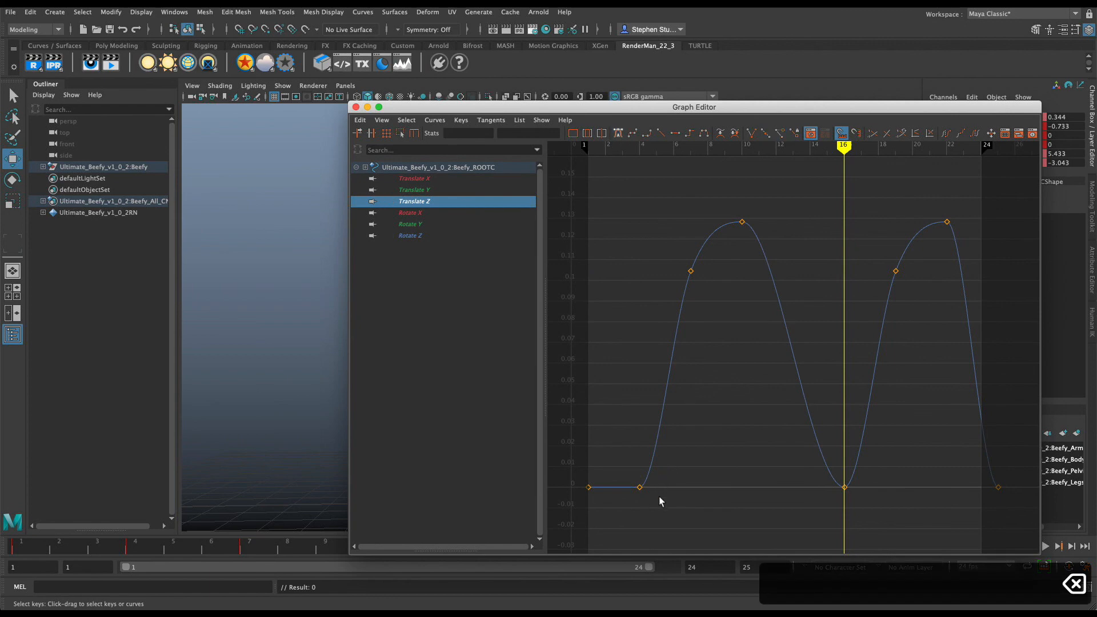
# Copy the root's frame 13 pose to frames 1 and 25, keying it at both, and extend the playback range to frame 25
pyautogui.moveTo(611, 483); pyautogui.dragTo(562, 504)
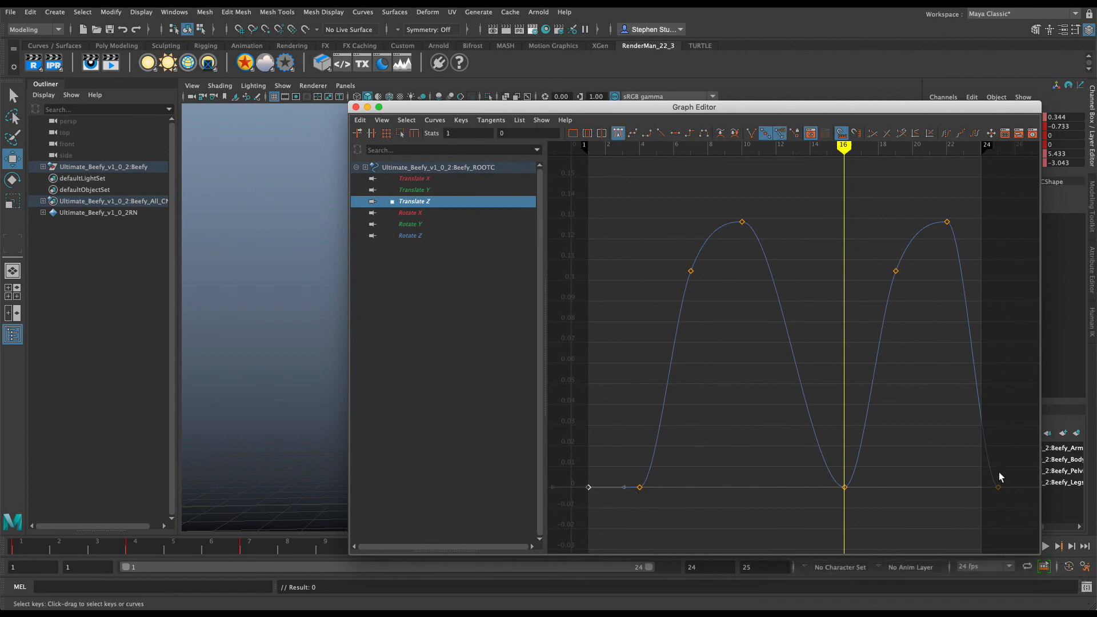
pyautogui.moveTo(848, 149); pyautogui.dragTo(799, 150)
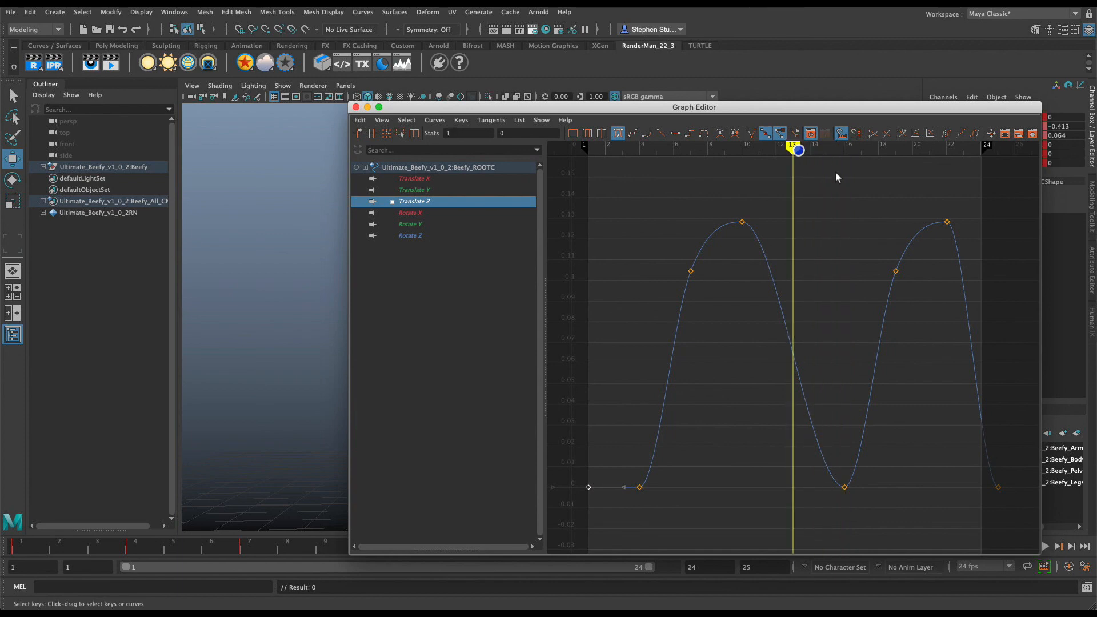
pyautogui.click(840, 47)
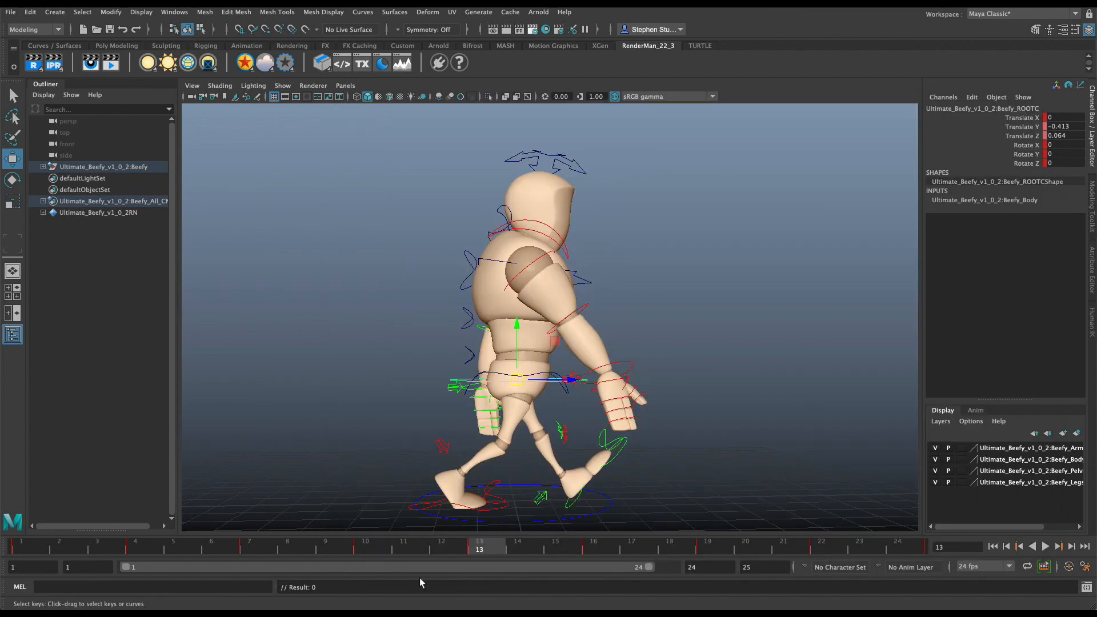
pyautogui.moveTo(465, 554); pyautogui.dragTo(662, 509)
pyautogui.moveTo(654, 567); pyautogui.dragTo(670, 567)
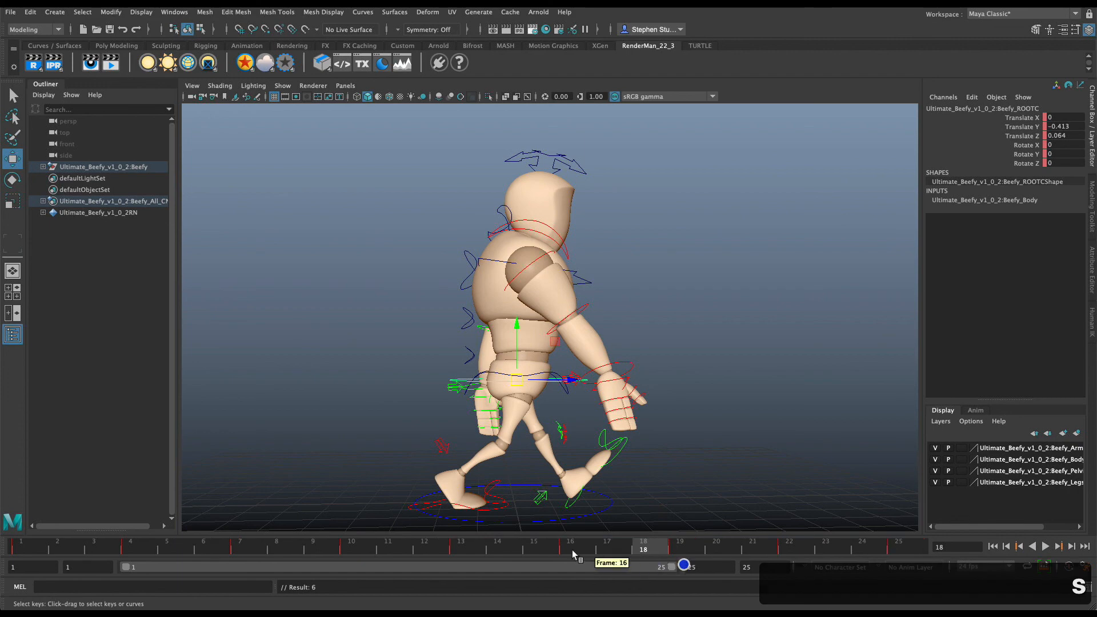
pyautogui.click(470, 553)
pyautogui.moveTo(480, 554); pyautogui.dragTo(906, 550)
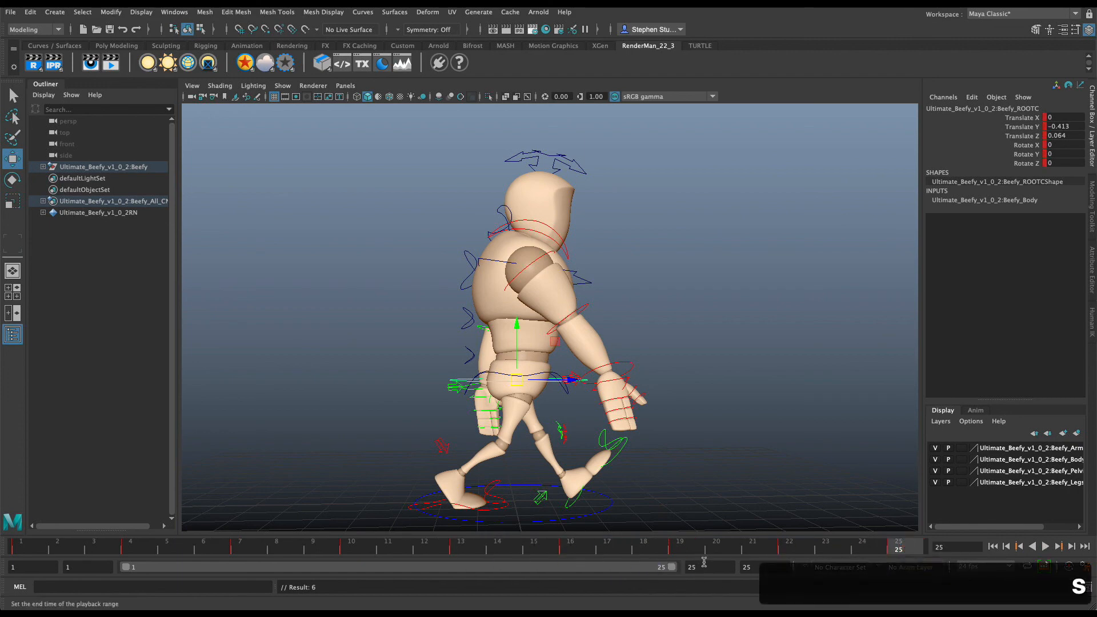
# Set spline tangents on the Translate Z keys at frames 1 and 25 of the root control
pyautogui.press('super+grave')
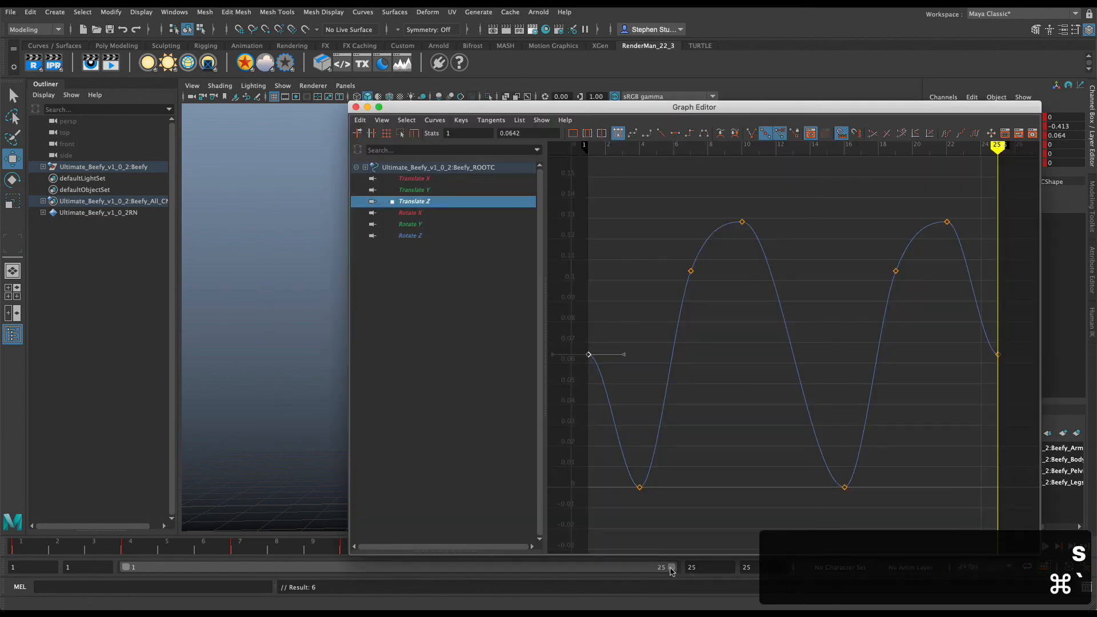
pyautogui.click(718, 393)
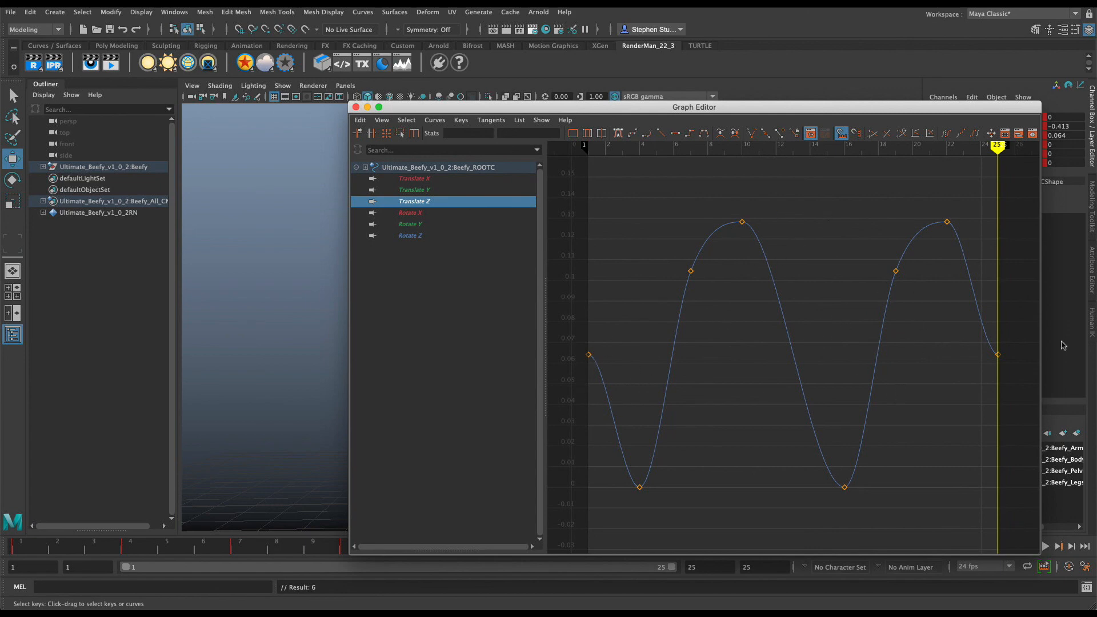
pyautogui.moveTo(1043, 343); pyautogui.dragTo(582, 389)
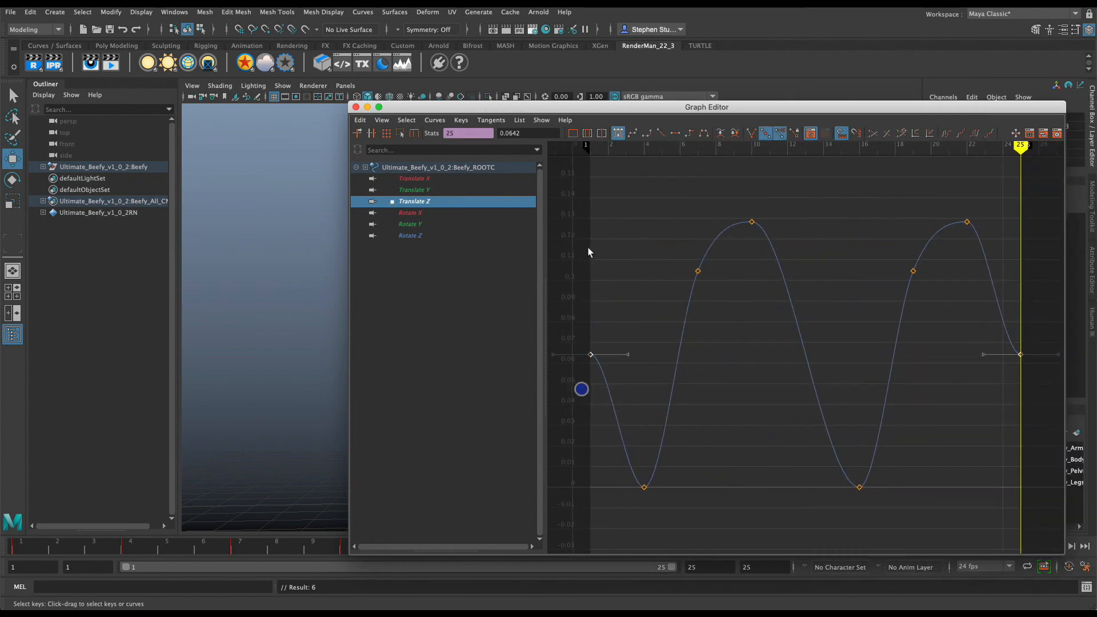
pyautogui.click(632, 133)
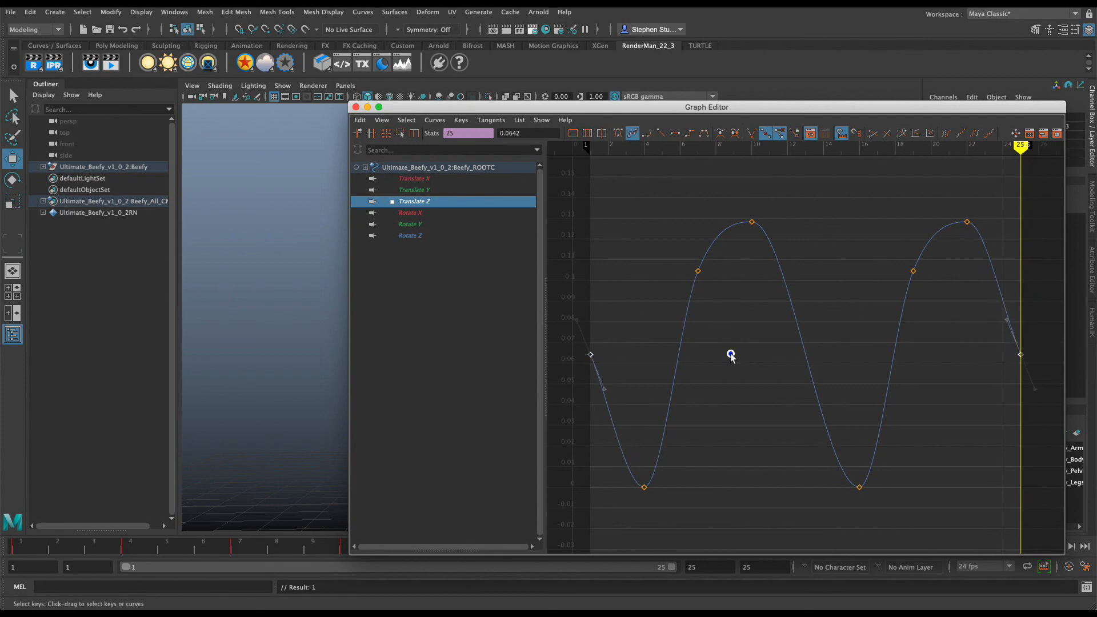
pyautogui.click(730, 355)
pyautogui.click(873, 63)
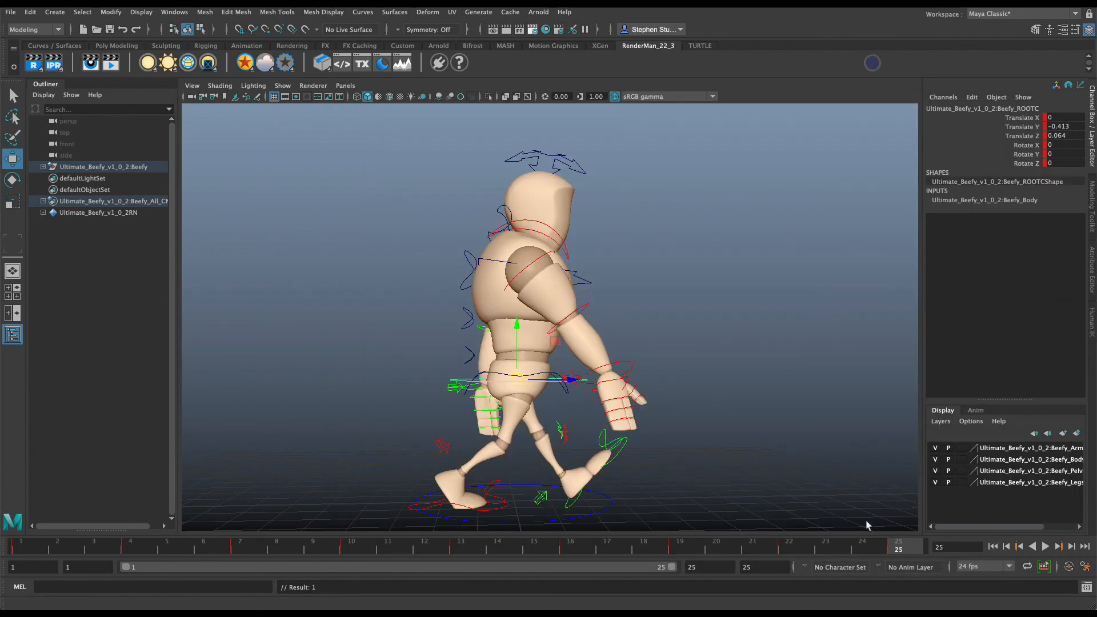
# Play the walk cycle, stop it, and inspect the root's Translate Y and Translate X curves
pyautogui.click(1043, 547)
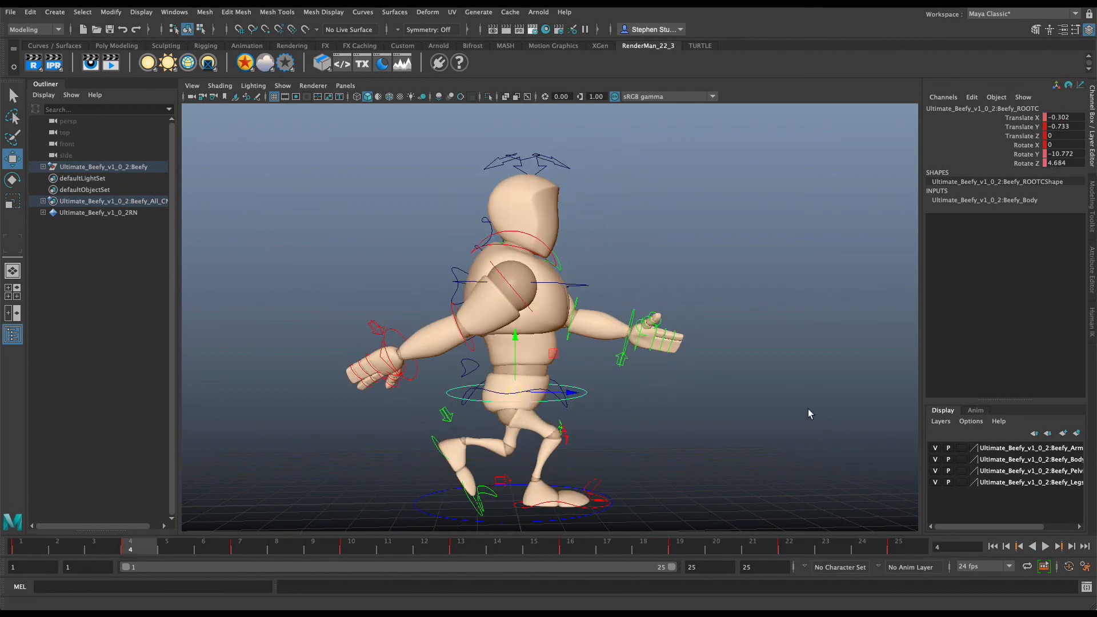
pyautogui.press('super+grave')
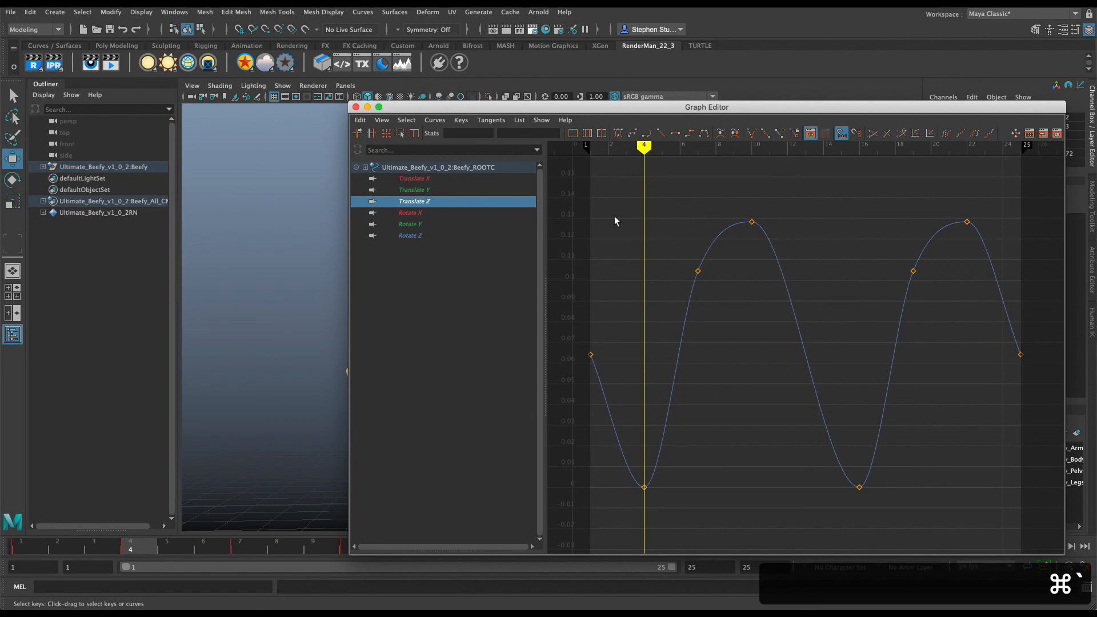
pyautogui.click(407, 191)
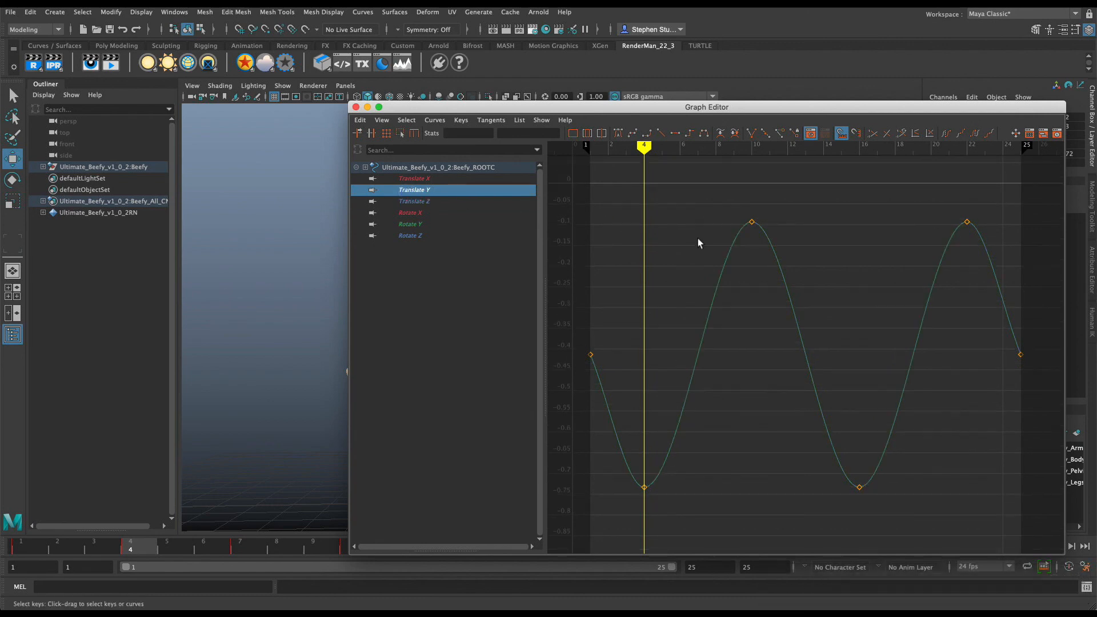
pyautogui.click(427, 179)
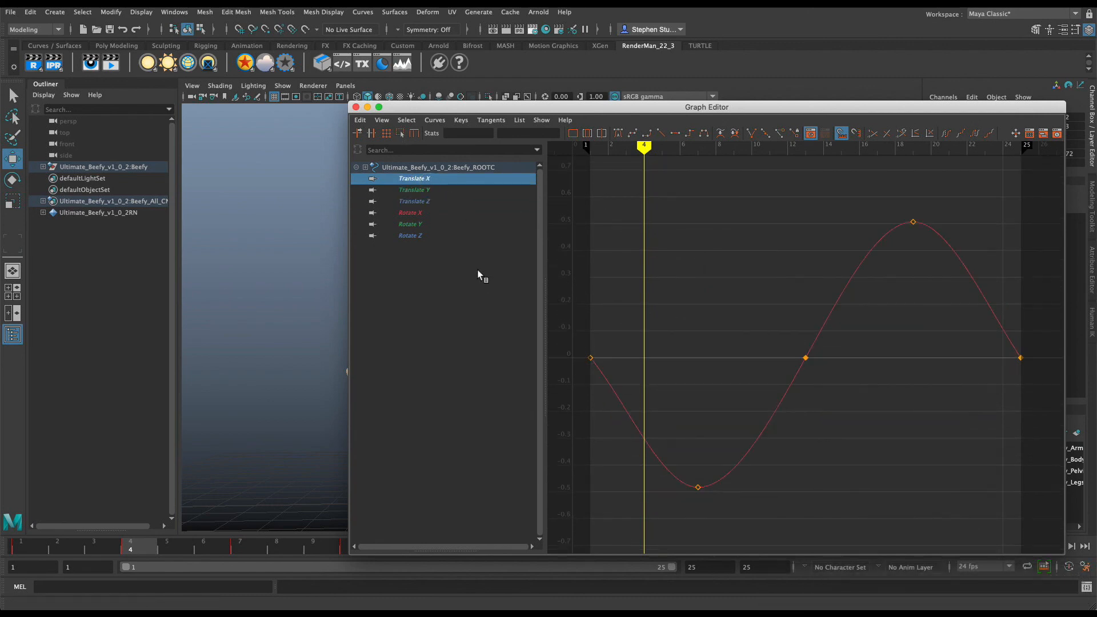
# Tilt the tangents of the root's Rotate X curve to form gentle arcs between frames 13 and 16, 19 and 22, and 1 and 4
pyautogui.click(445, 215)
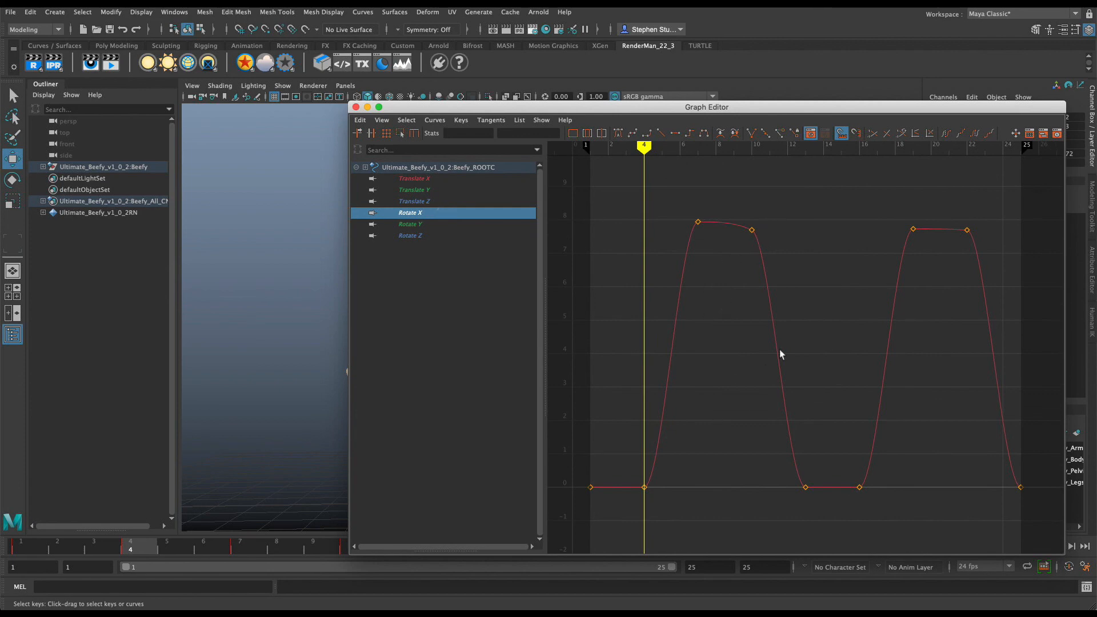
pyautogui.moveTo(874, 482); pyautogui.dragTo(770, 499)
pyautogui.moveTo(821, 466); pyautogui.dragTo(843, 495)
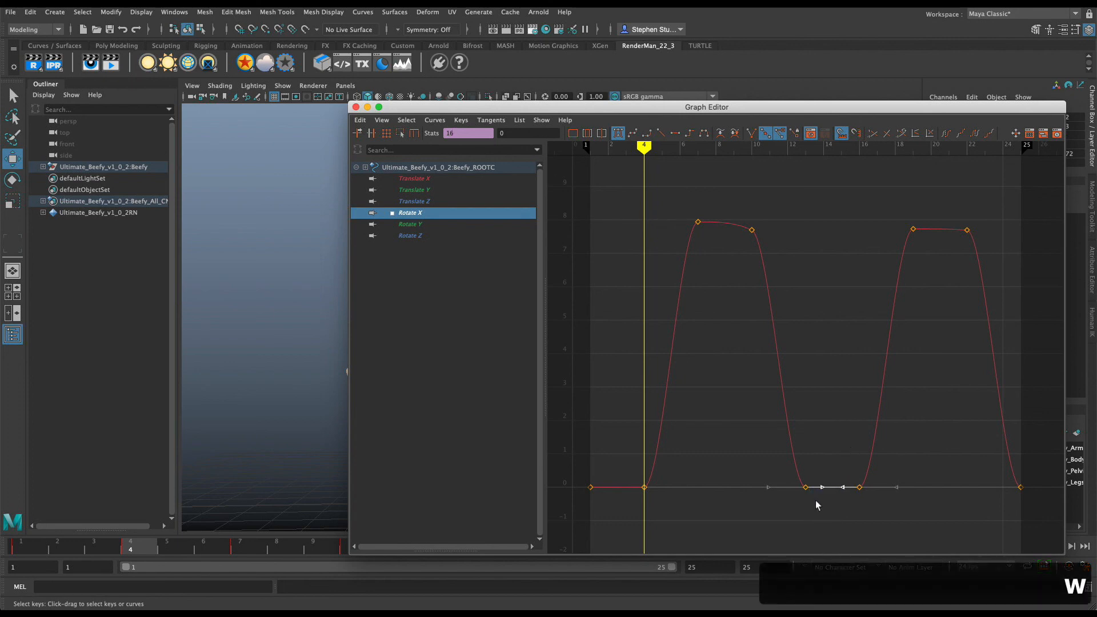
pyautogui.moveTo(833, 487); pyautogui.dragTo(832, 501)
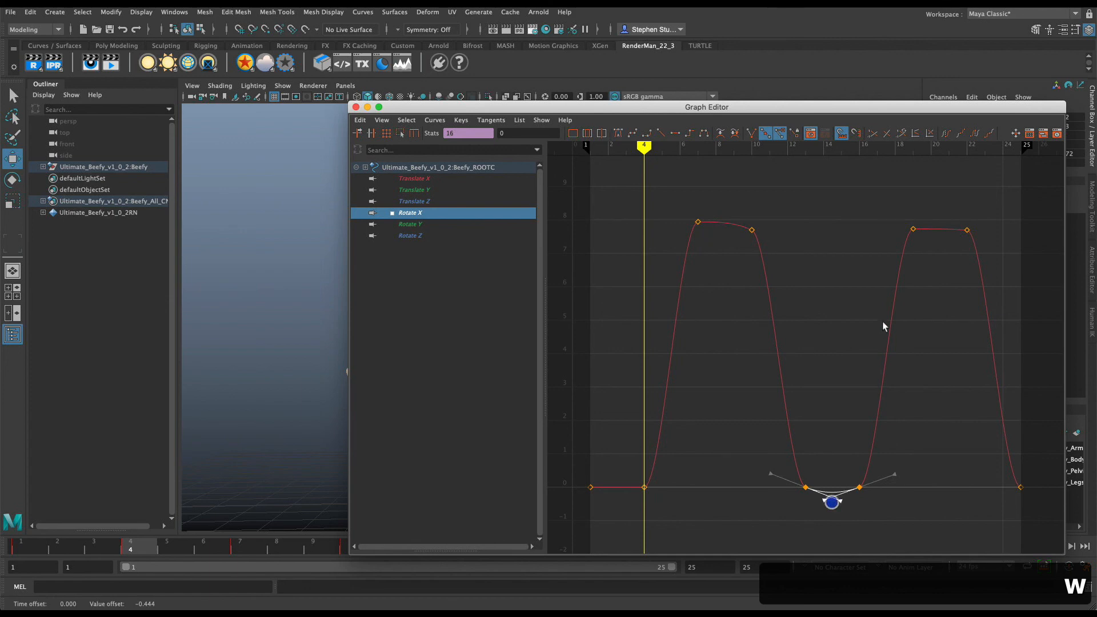
pyautogui.moveTo(886, 201); pyautogui.dragTo(943, 223)
pyautogui.moveTo(696, 214); pyautogui.dragTo(777, 251)
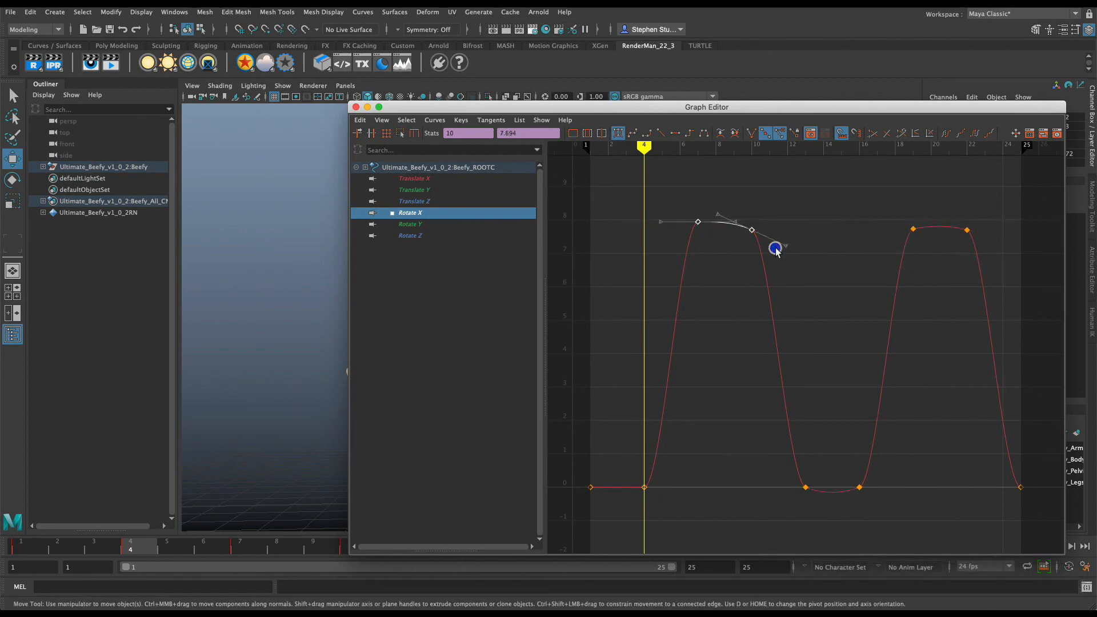
pyautogui.moveTo(677, 447); pyautogui.dragTo(616, 495)
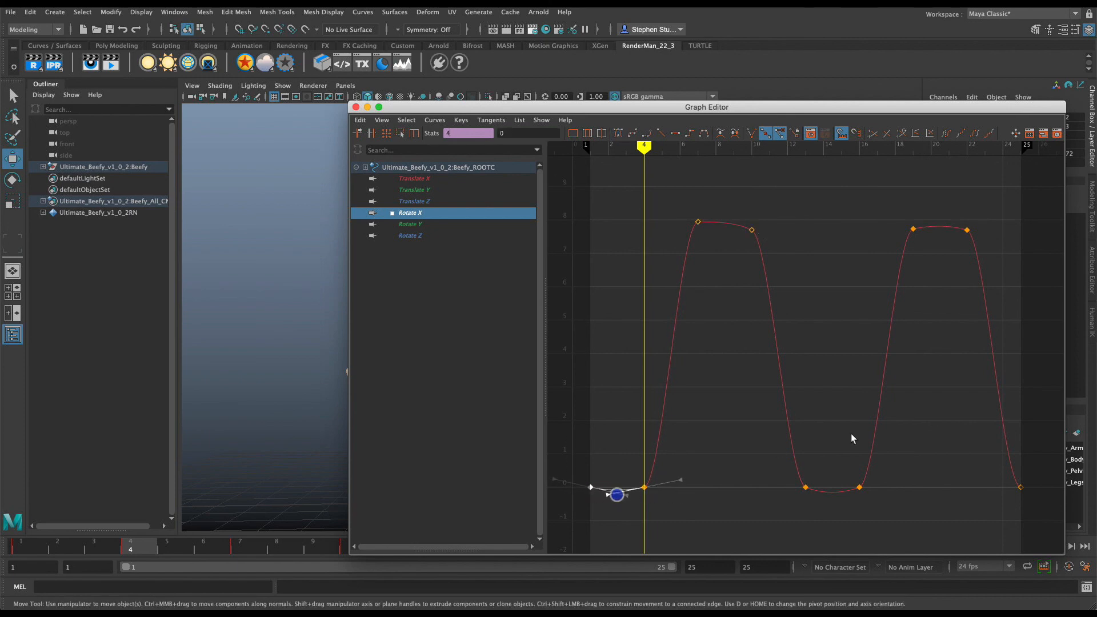
pyautogui.click(894, 452)
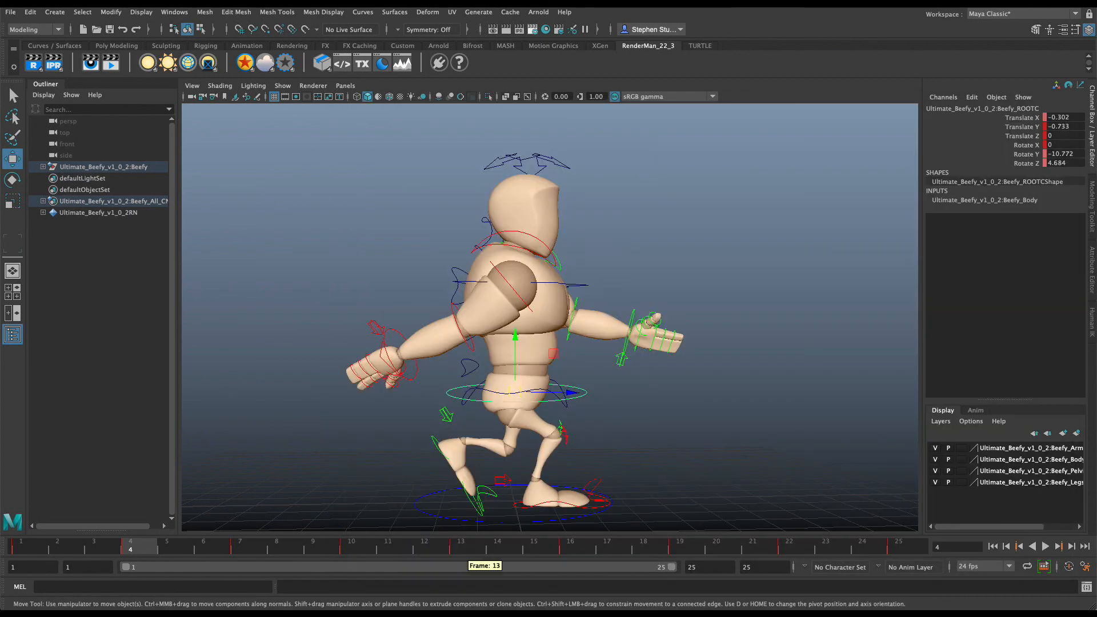
# Play the walk cycle from the side, stop playback, and examine the pose at frame 5 from the front and a three-quarter angle
pyautogui.moveTo(142, 548); pyautogui.dragTo(7, 580)
pyautogui.click(1045, 546)
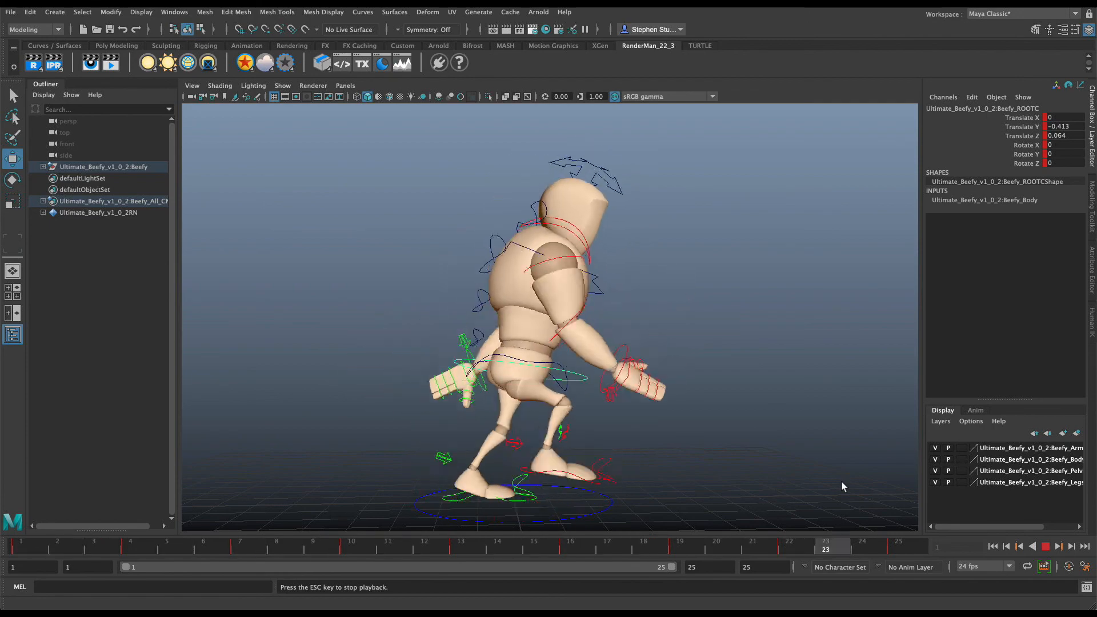
pyautogui.click(1045, 546)
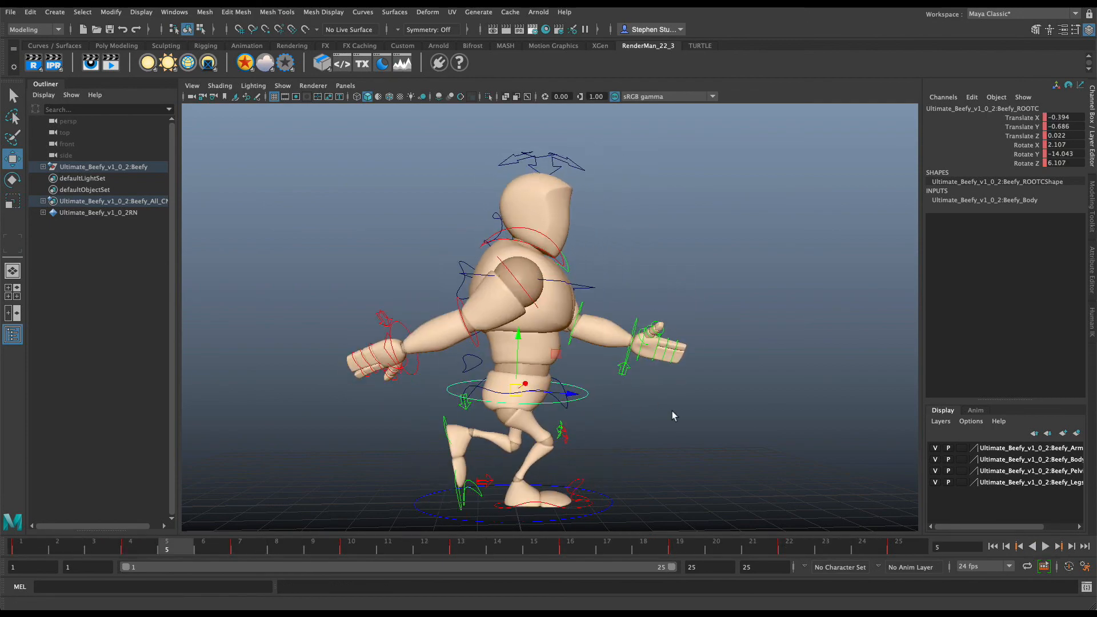
pyautogui.keyDown('alt'); pyautogui.moveTo(695, 409); pyautogui.dragTo(595, 391); pyautogui.keyUp('alt')
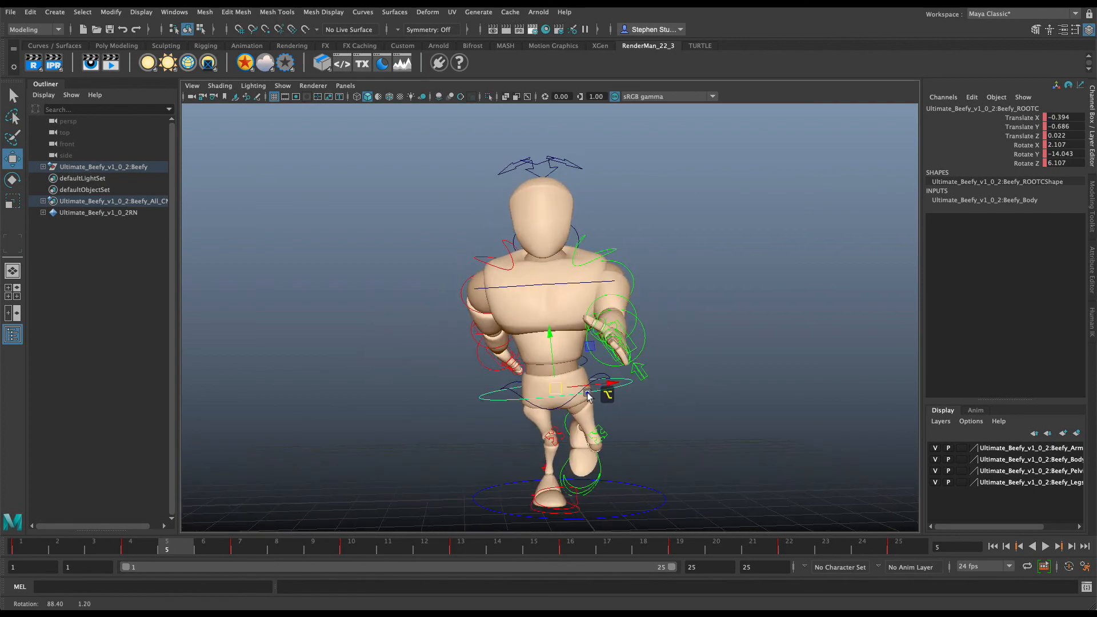
pyautogui.keyDown('alt'); pyautogui.moveTo(696, 497); pyautogui.dragTo(575, 501); pyautogui.keyUp('alt')
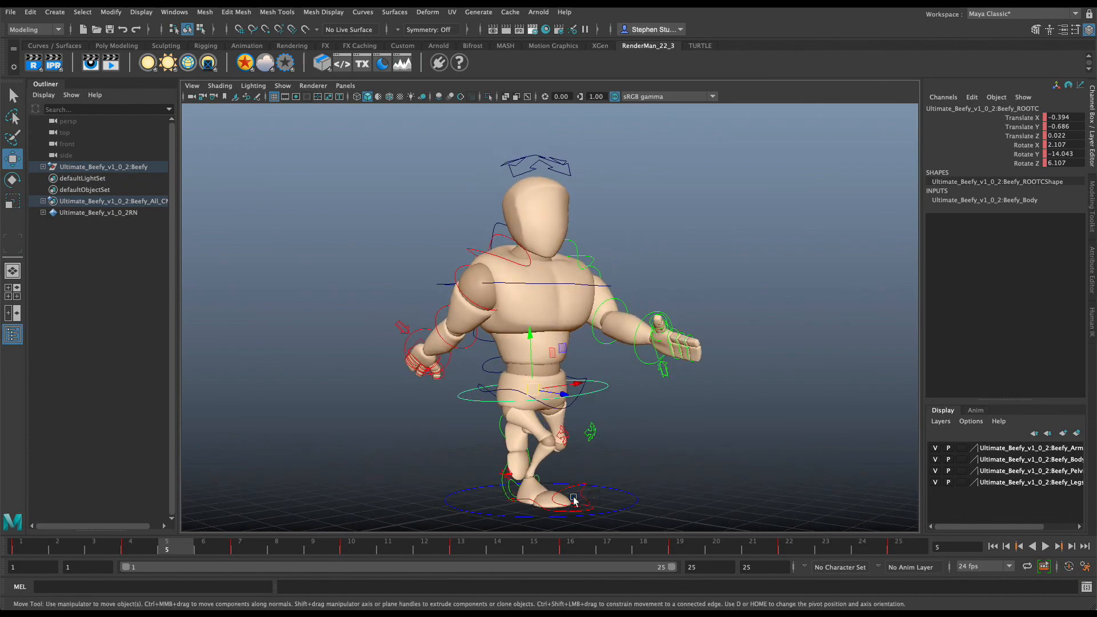